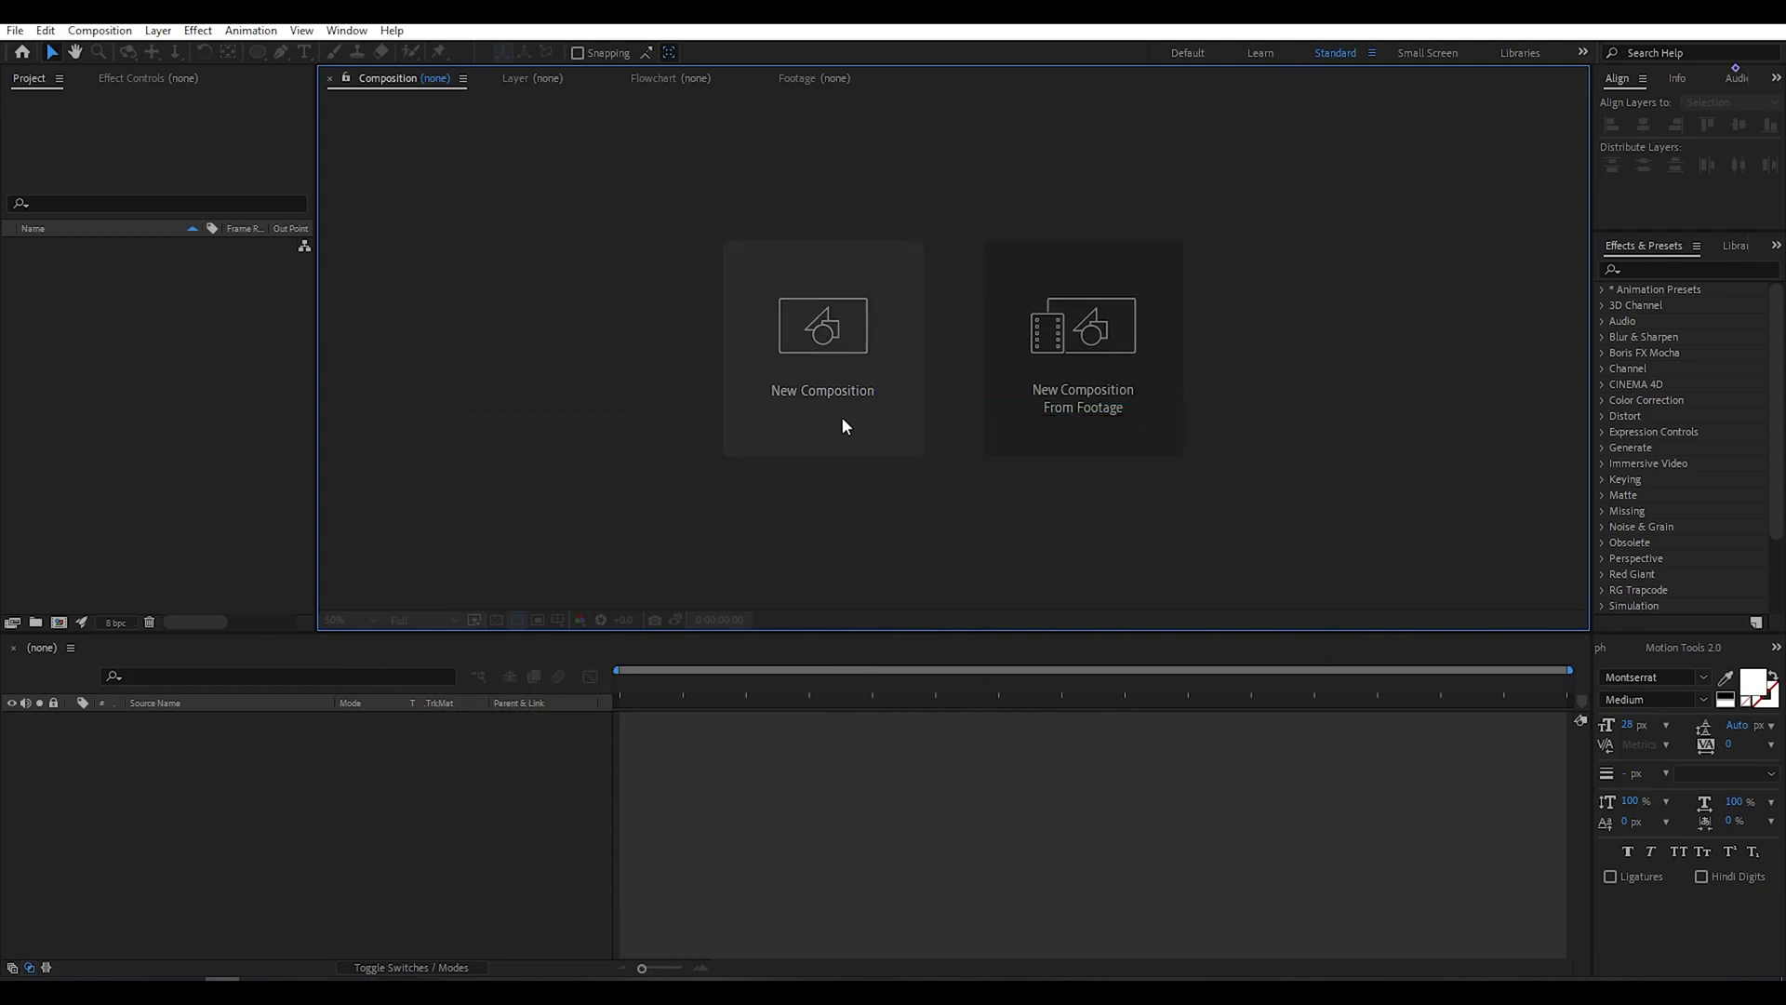
Create a new composition named Logo Animation, keeping the 1920 x 1080, 30 fps and 10-second settings.
click(825, 382)
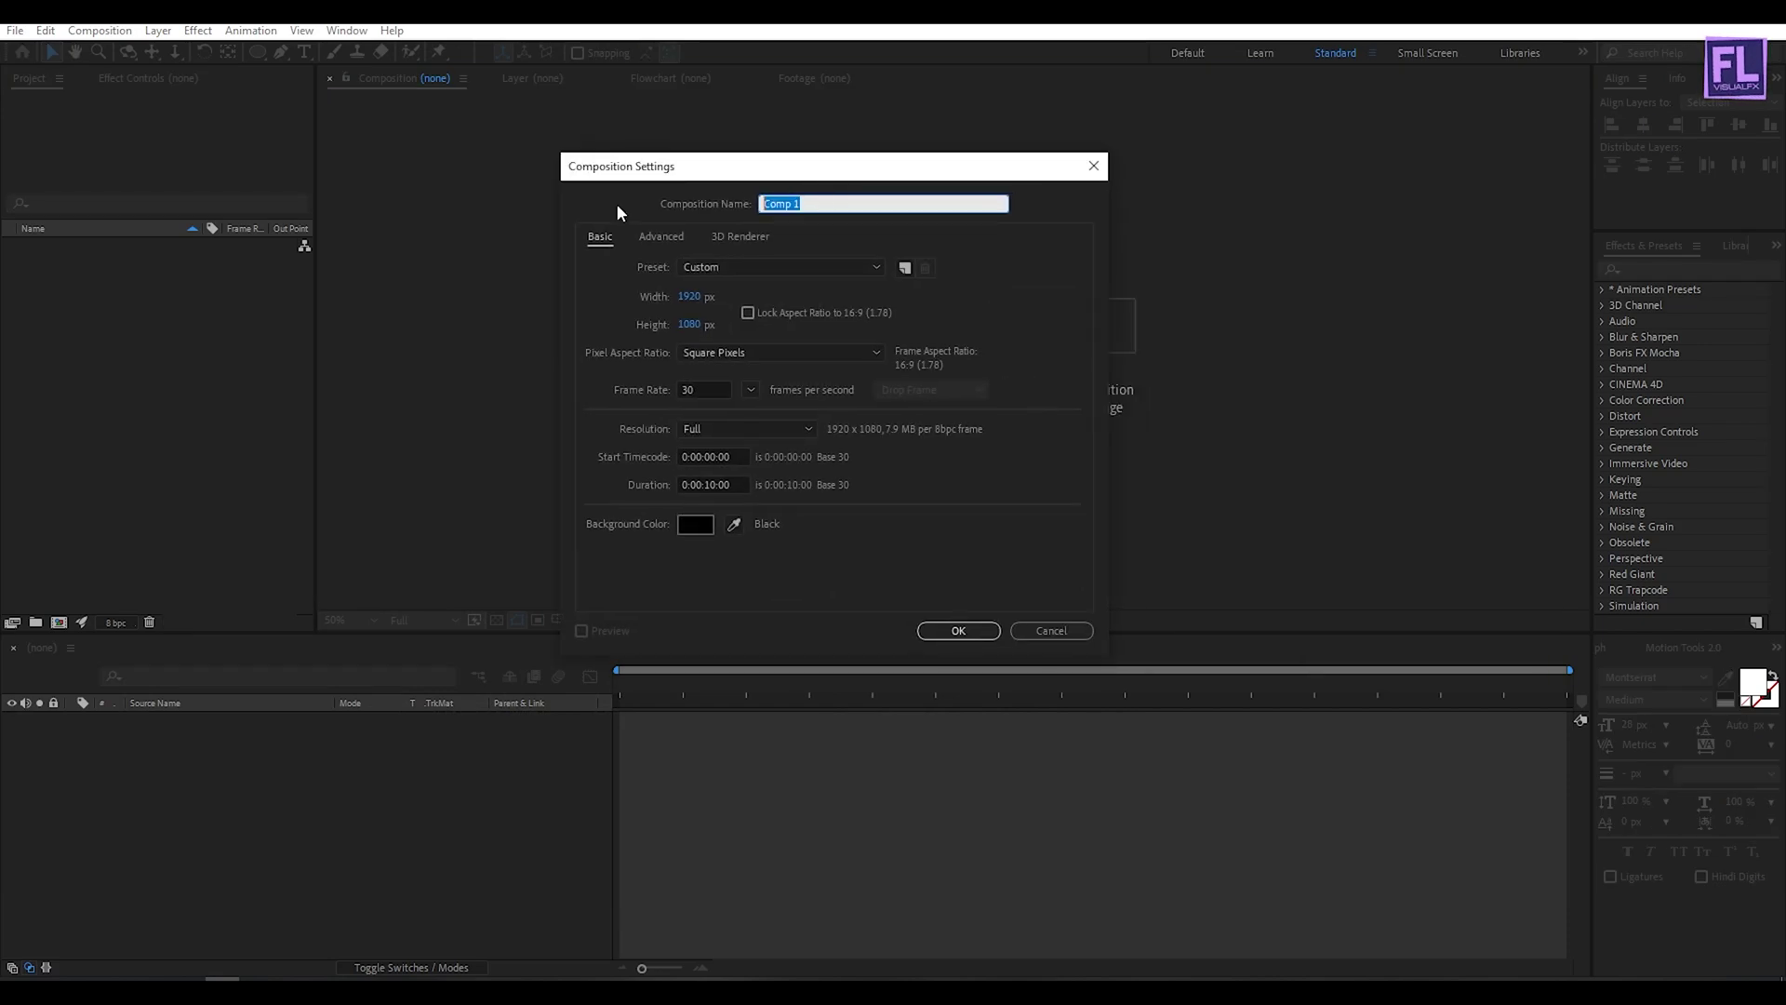
text(Logo Animation)
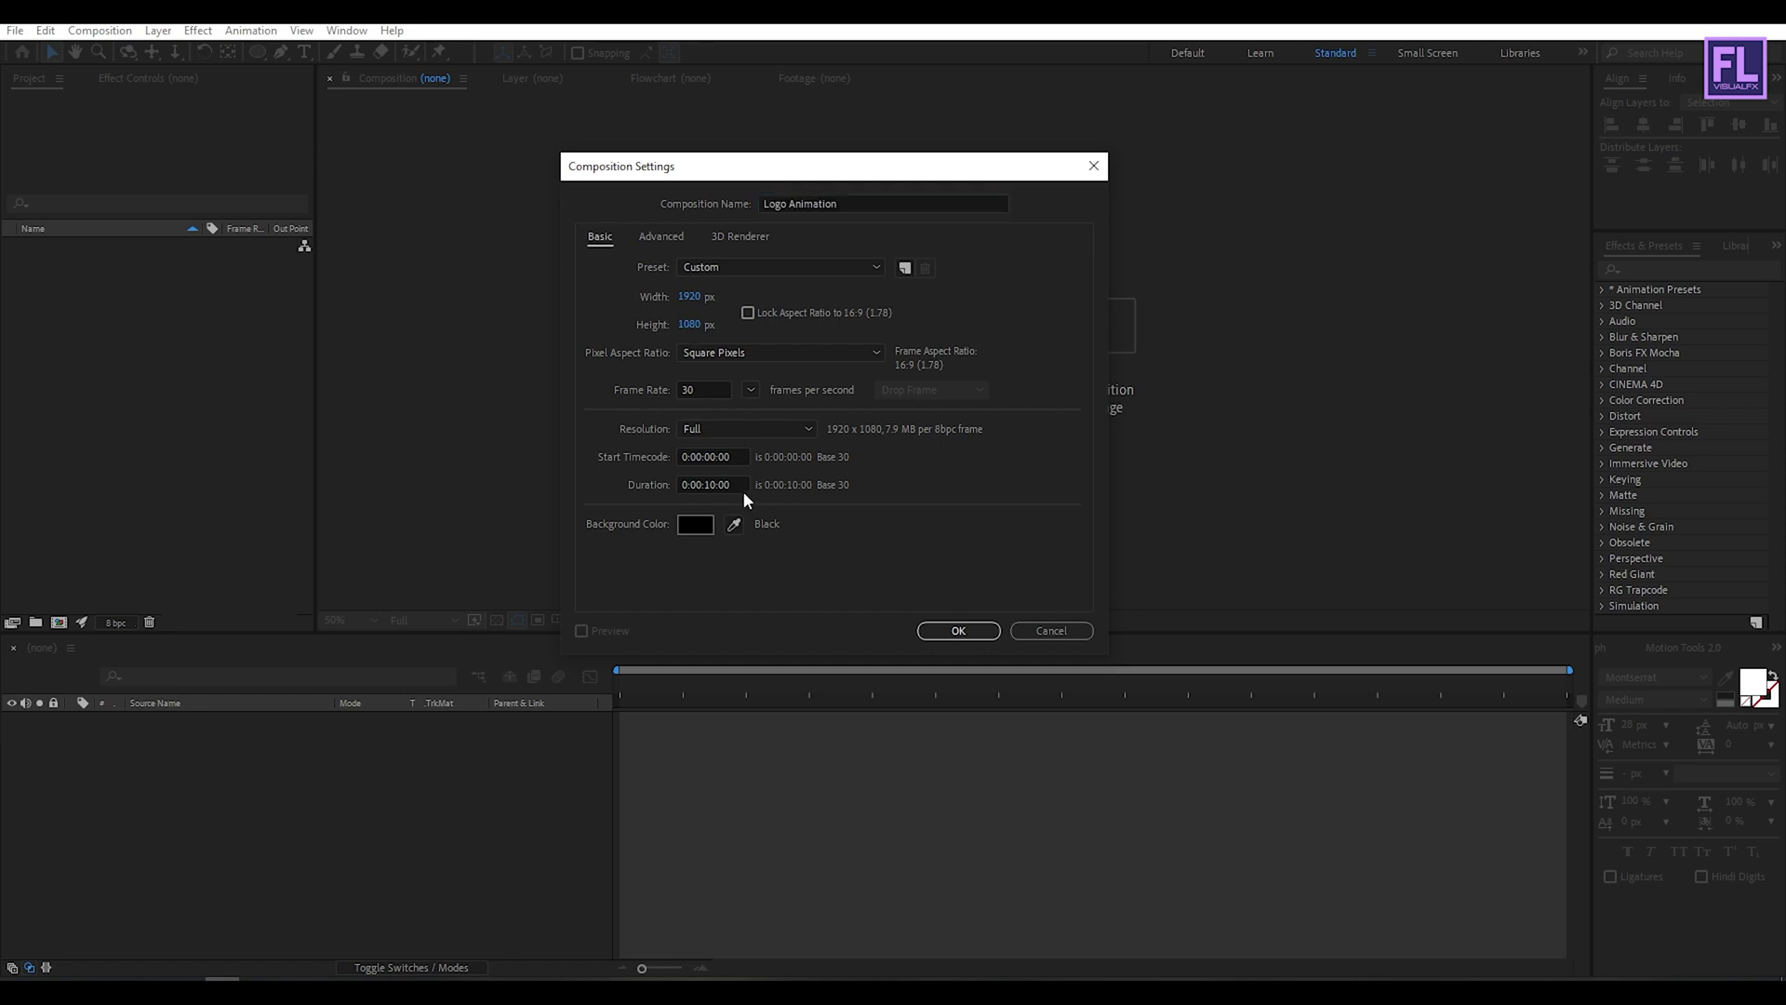
click(958, 630)
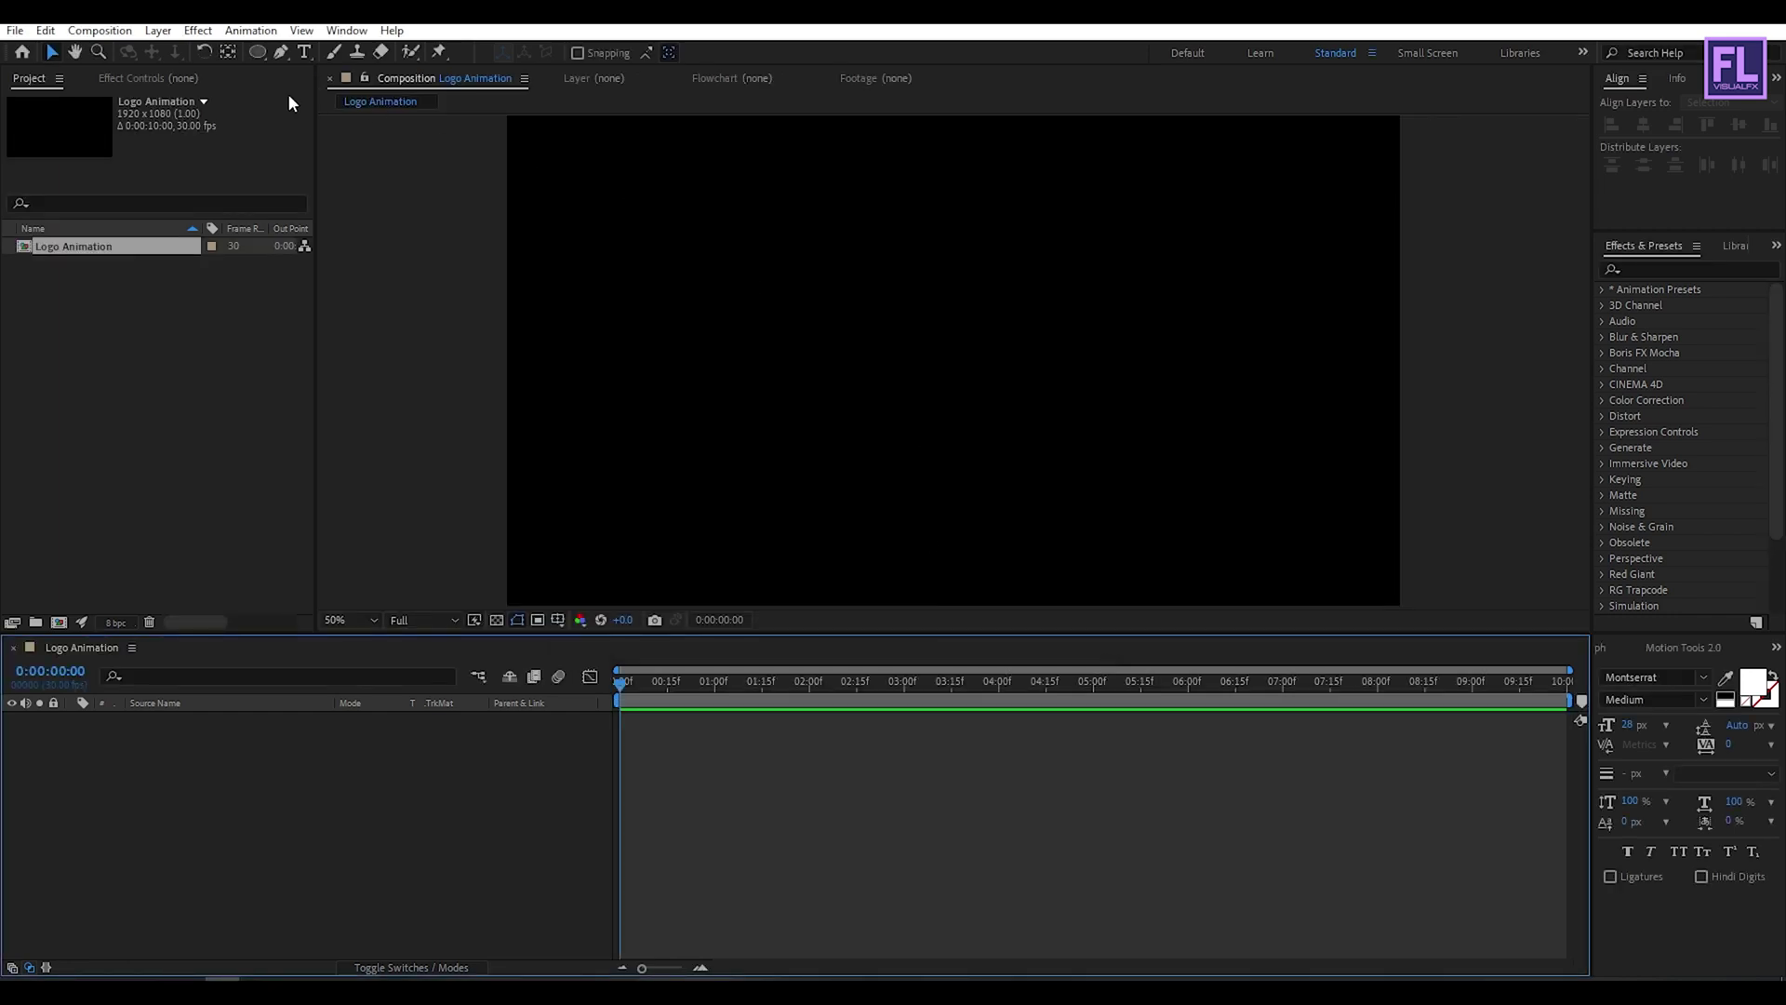
Draw a white circle with the Ellipse tool and align it to the horizontal and vertical centre of the composition.
click(259, 51)
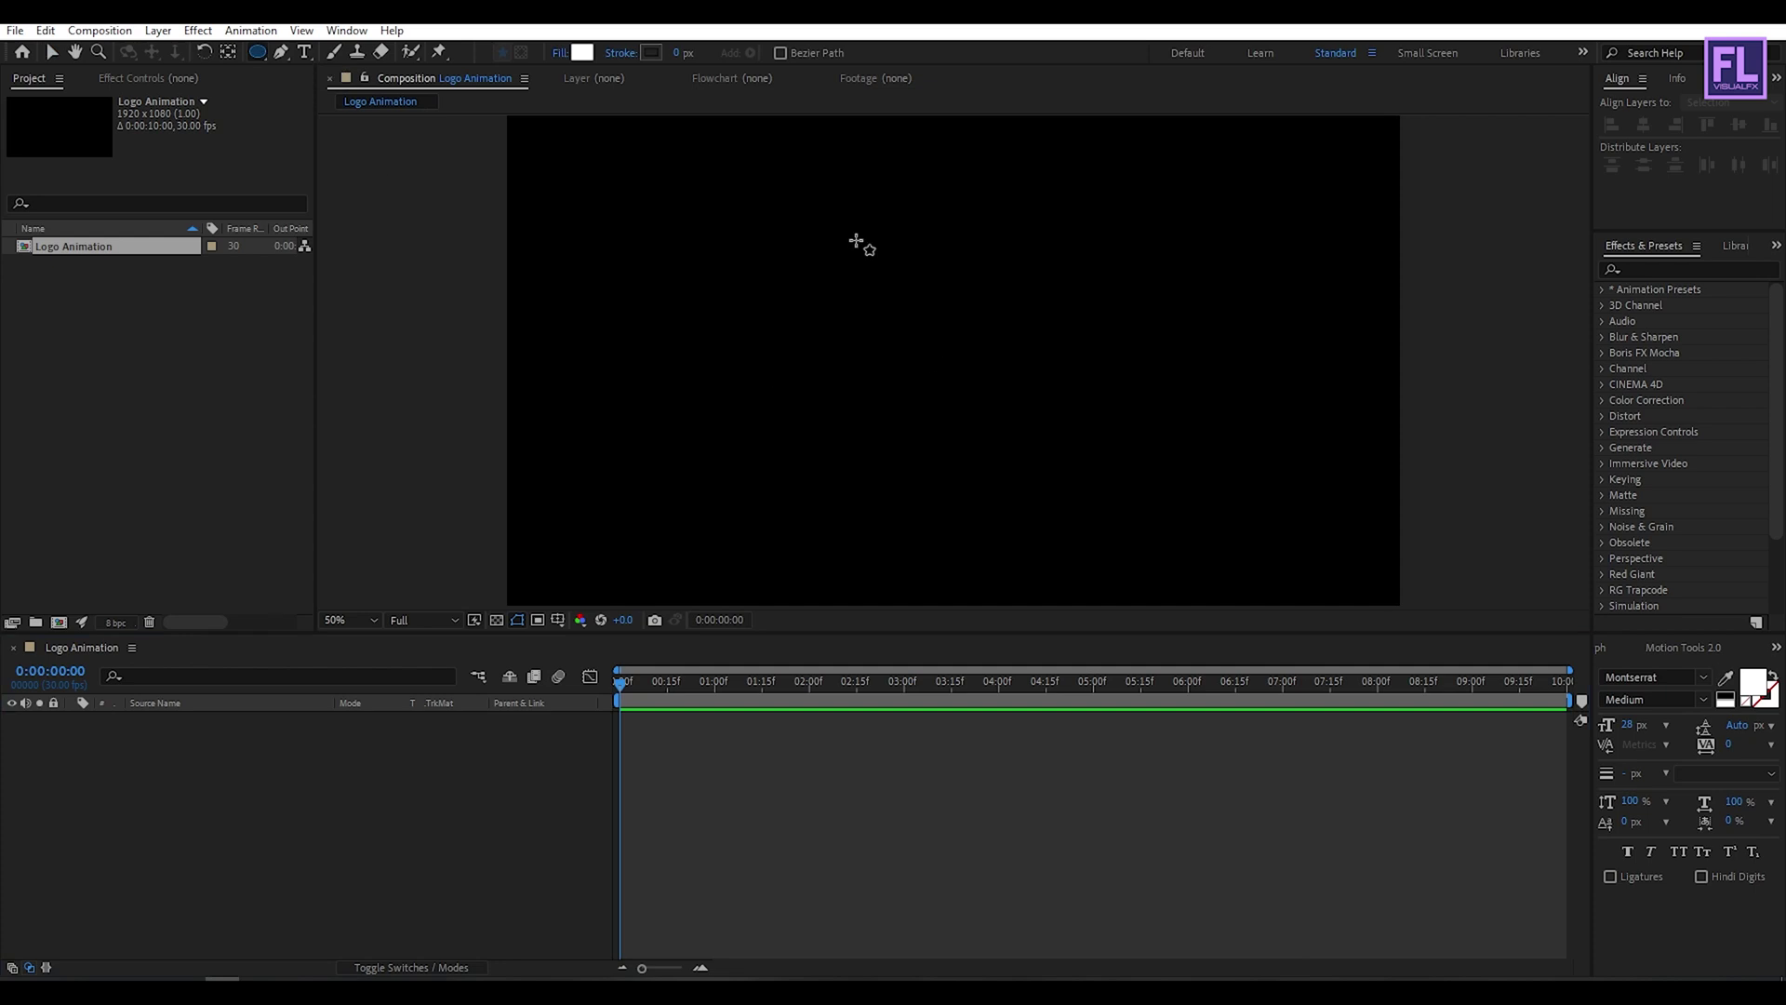
mouse_move(839, 253)
mouse_down()
mouse_move(985, 367)
mouse_move(1045, 458)
mouse_up()
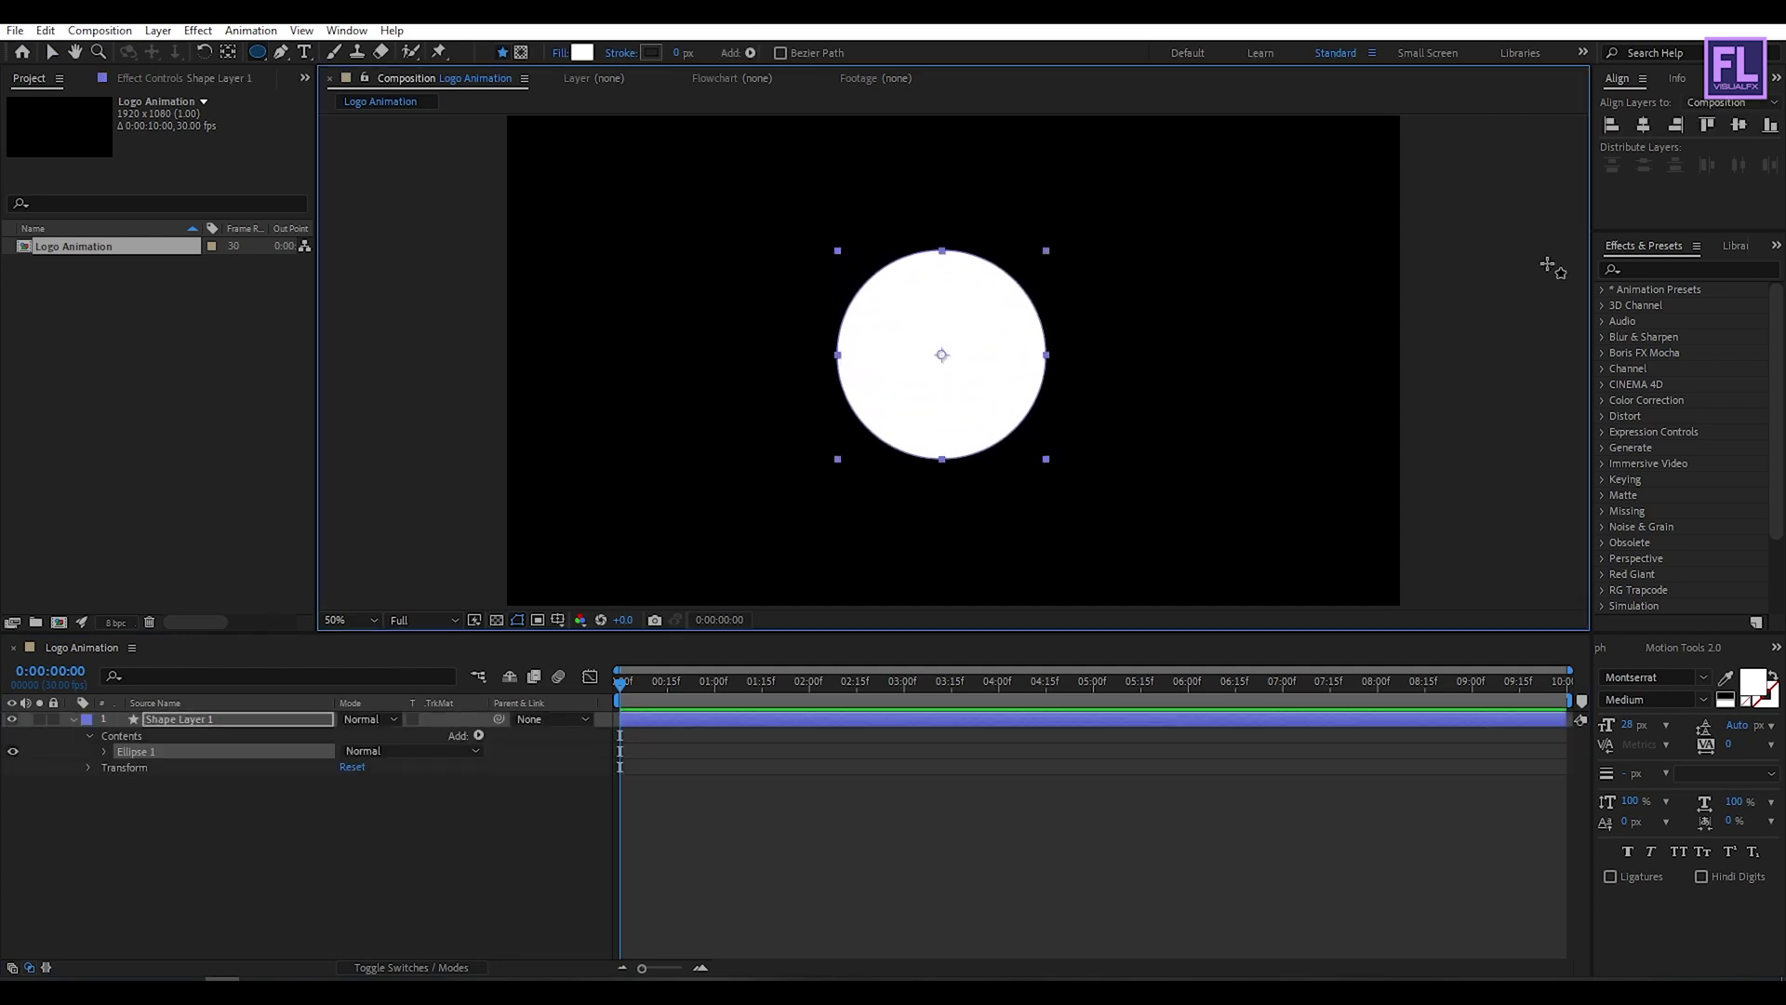
click(1644, 124)
click(1739, 124)
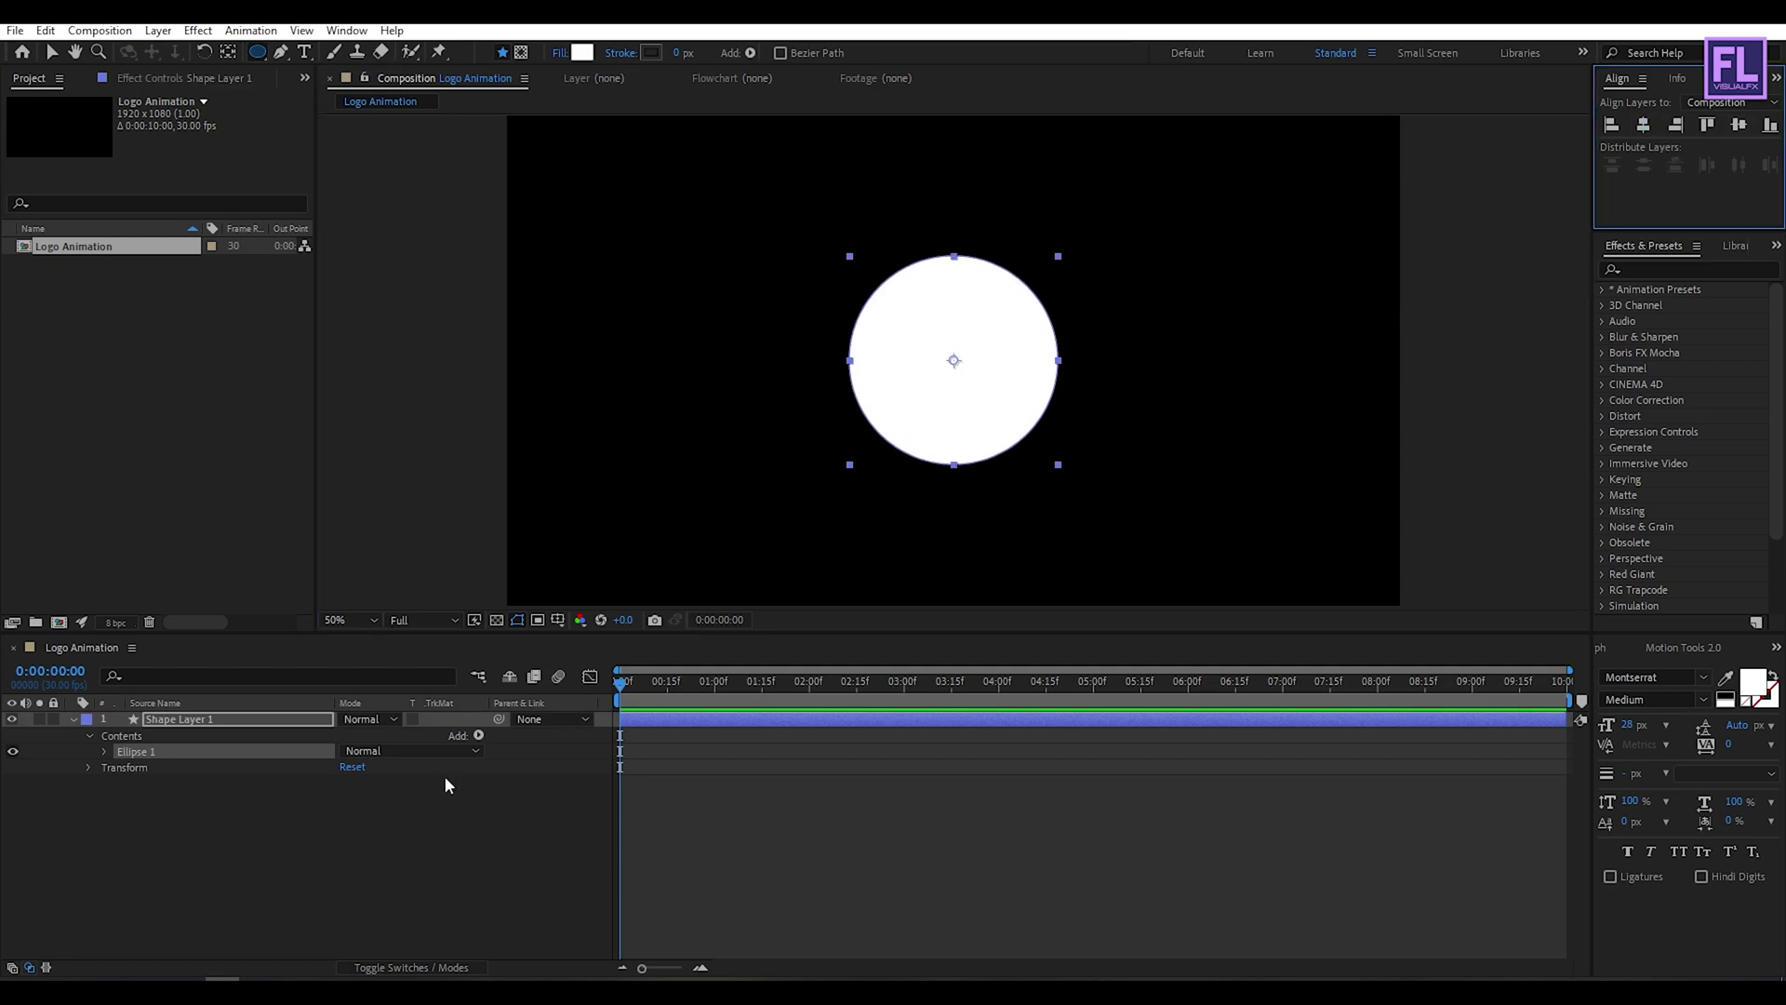
Add a Gradient Fill to the circle's Ellipse 1 group and set its type to Radial.
click(104, 751)
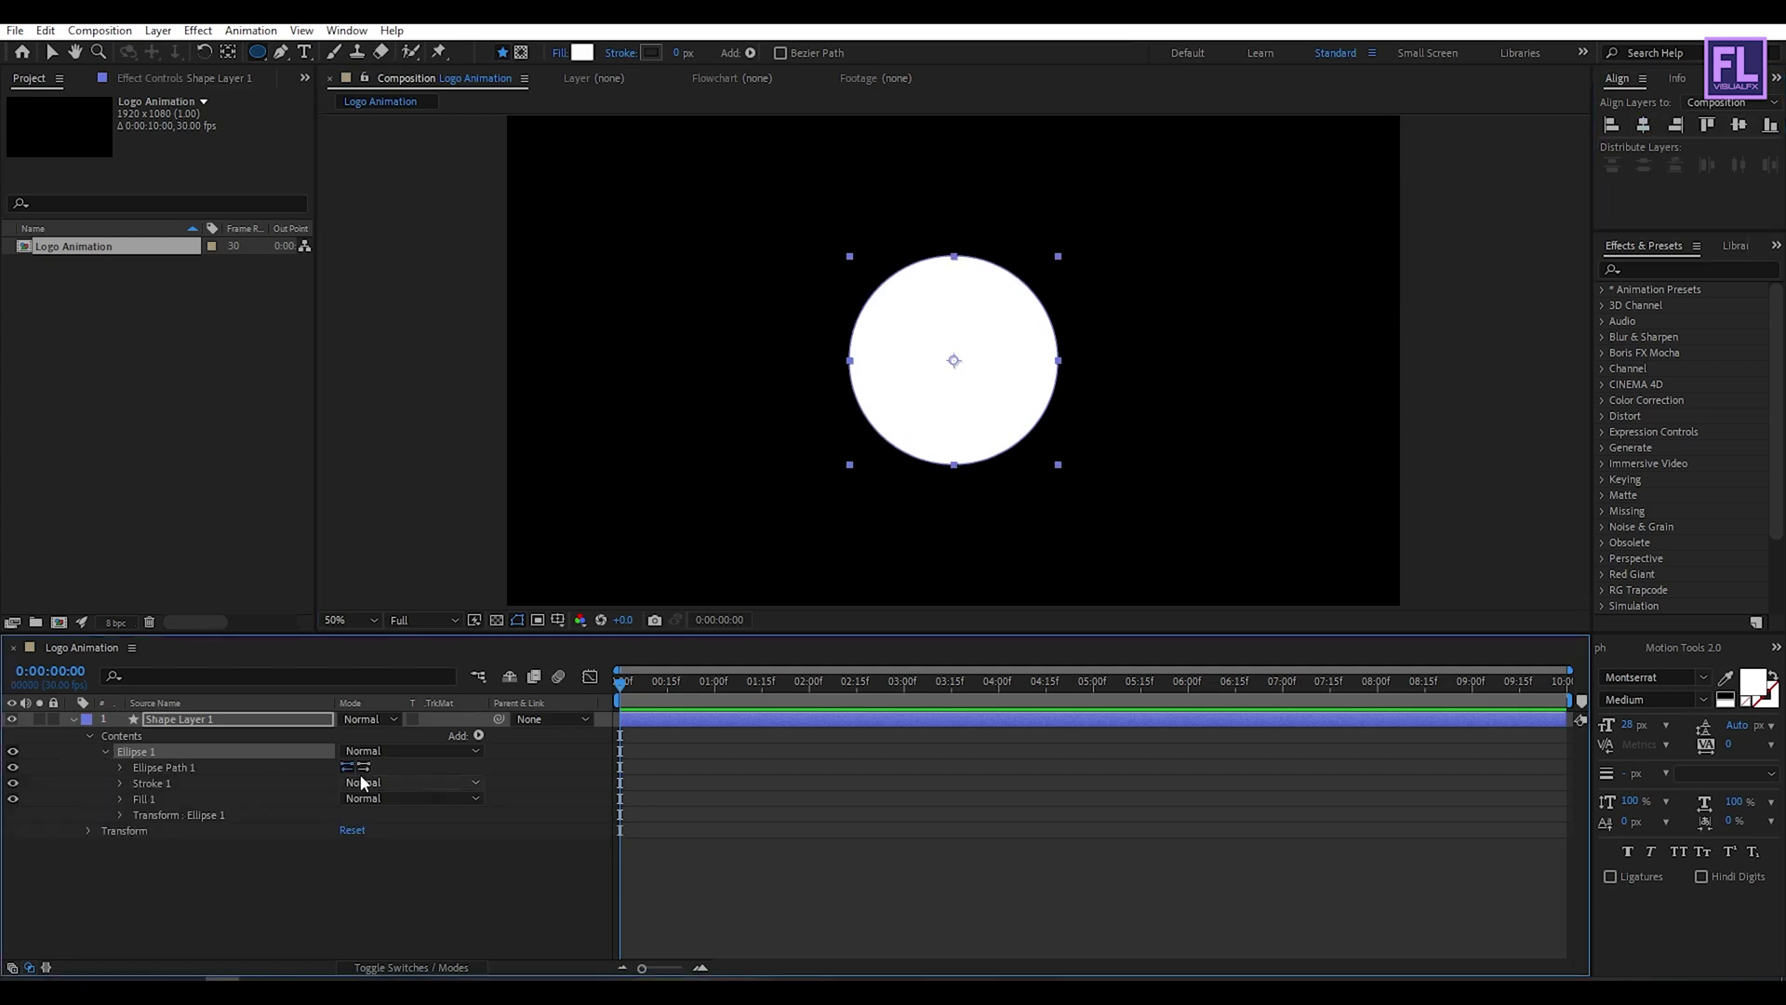
click(478, 736)
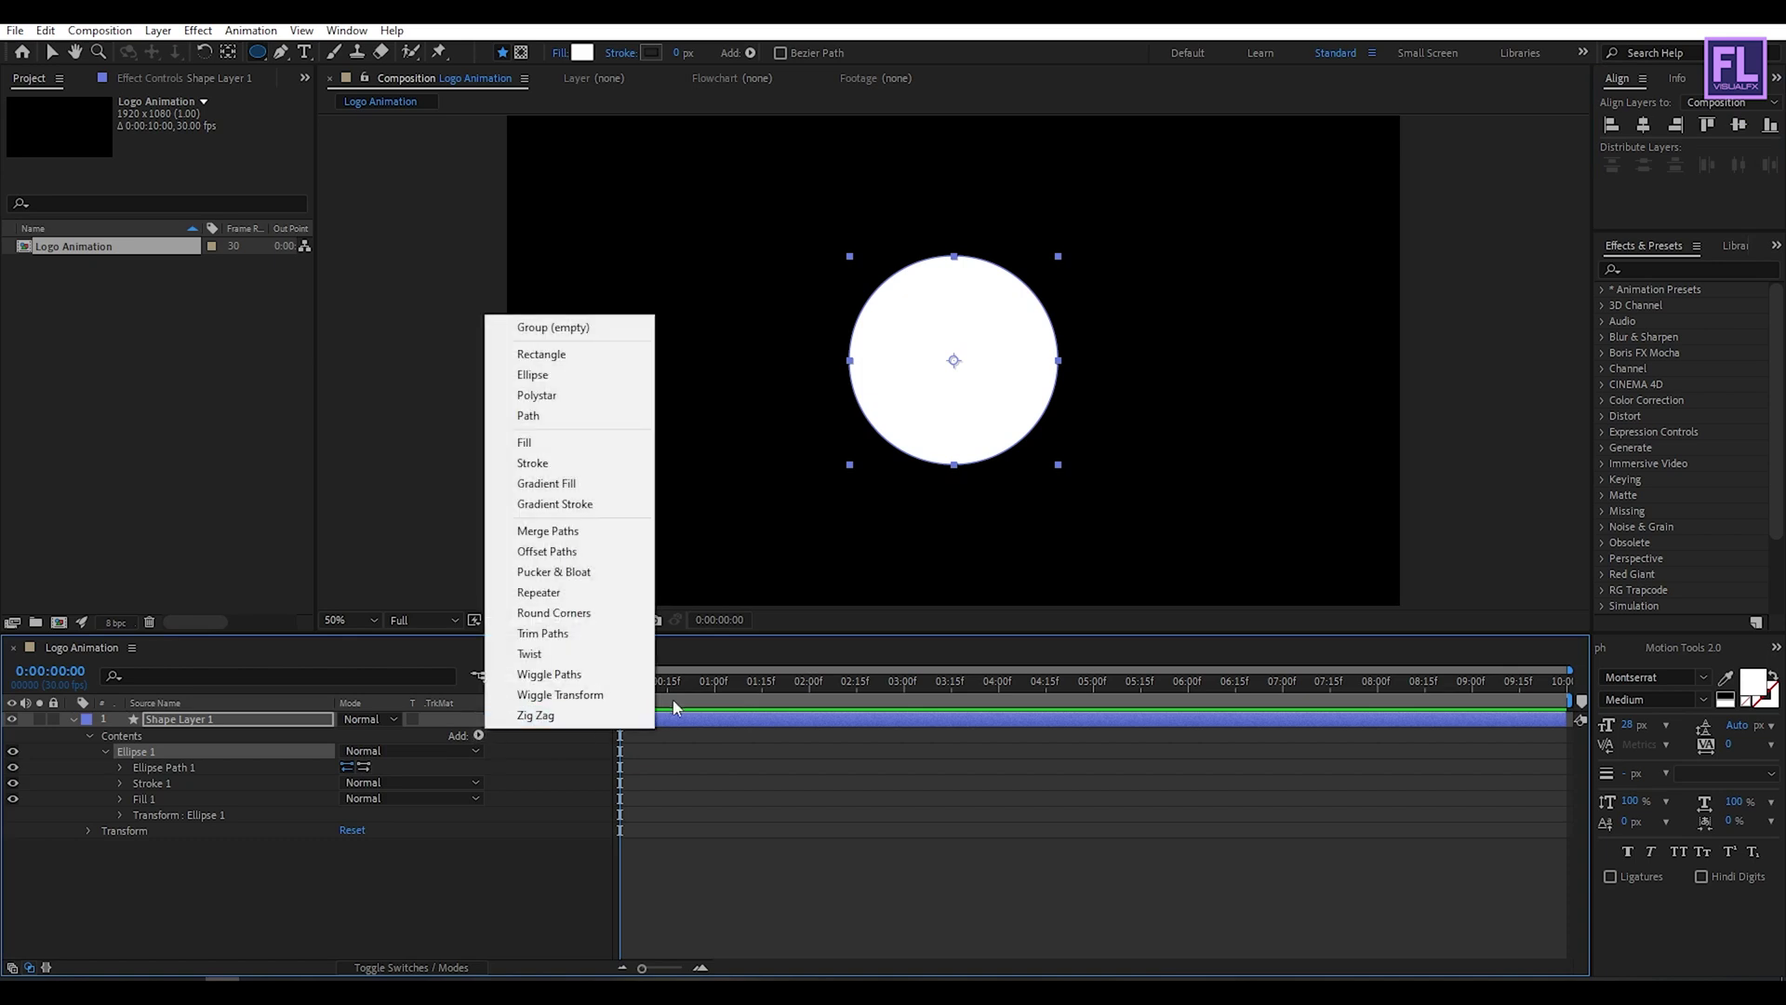
click(607, 490)
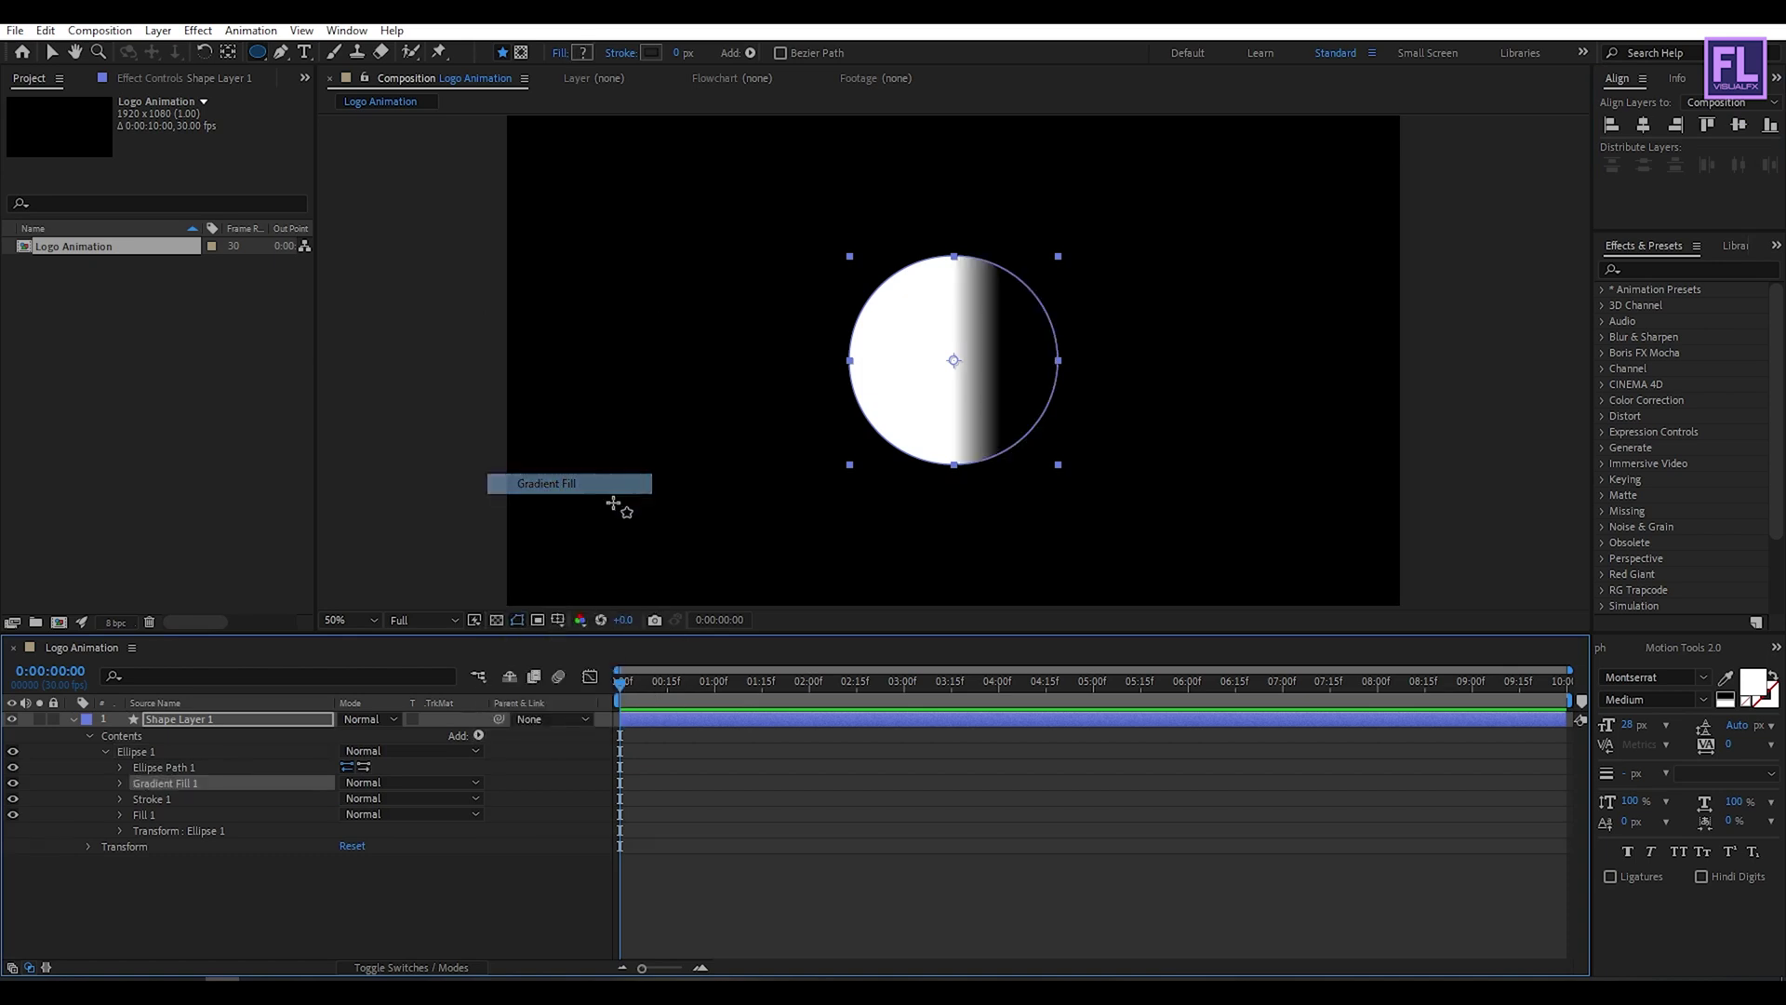
click(120, 783)
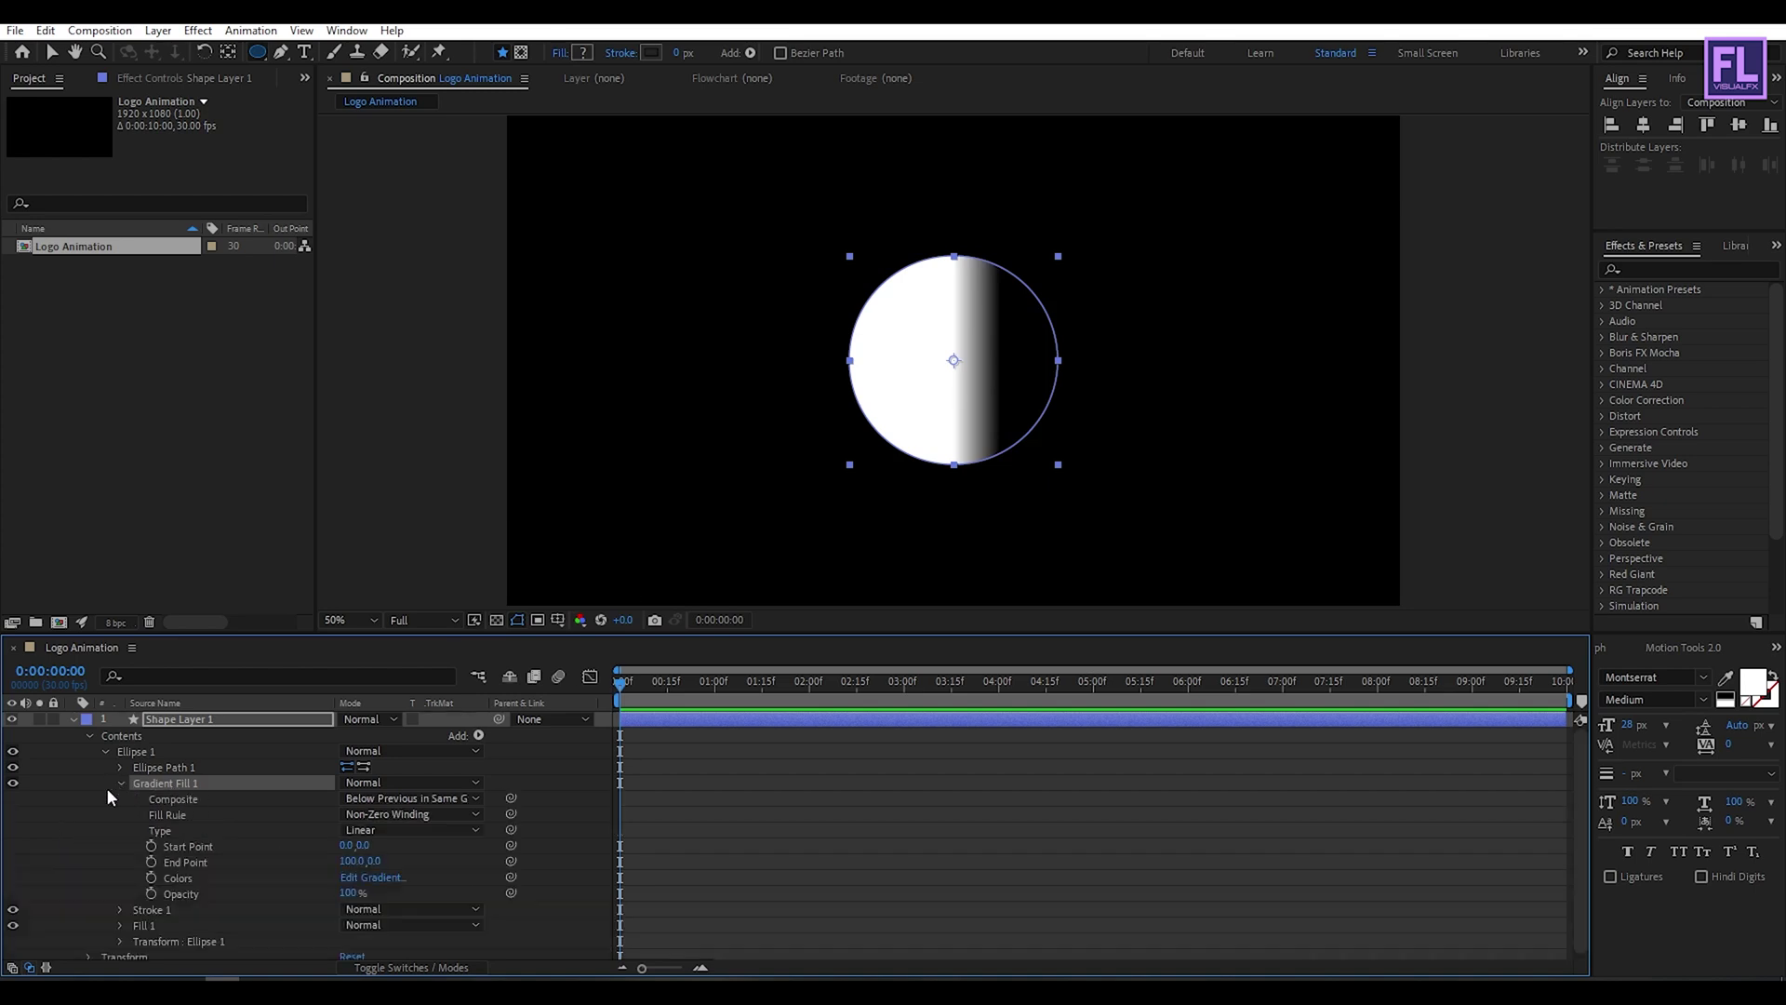
click(423, 830)
click(445, 871)
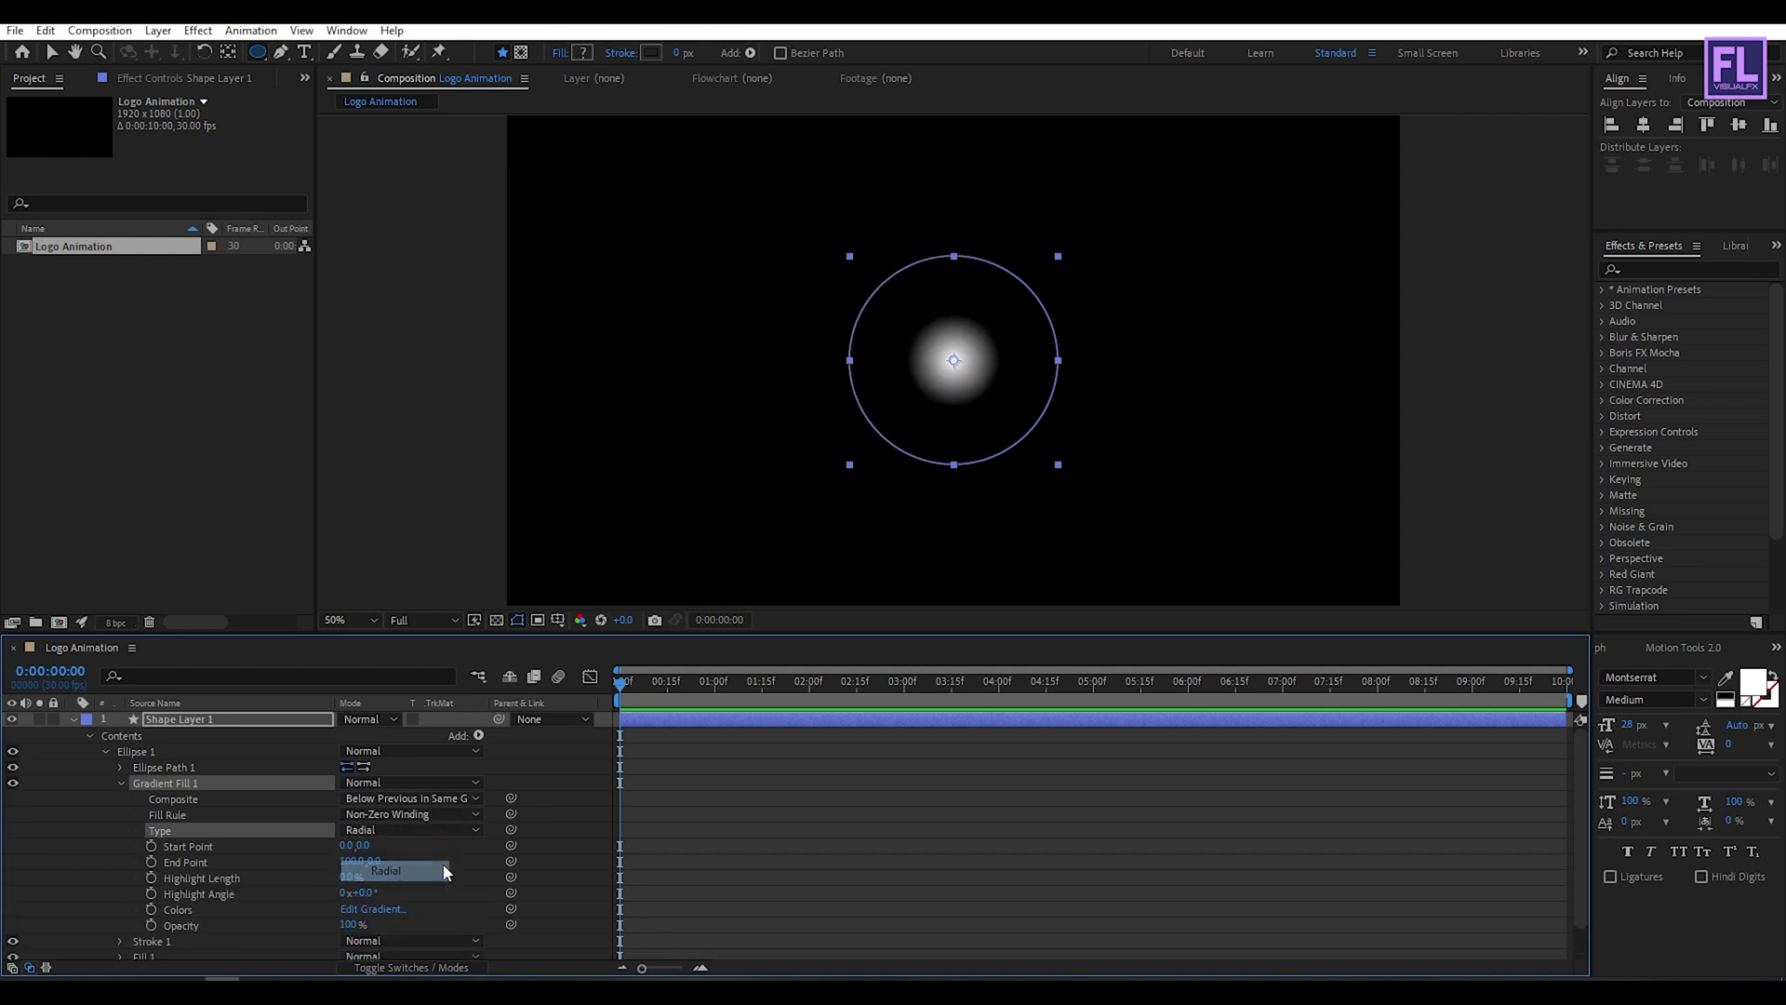
Open the circle's gradient colours for editing and set the starting colour stop to yellow FFC731.
click(384, 910)
click(1134, 296)
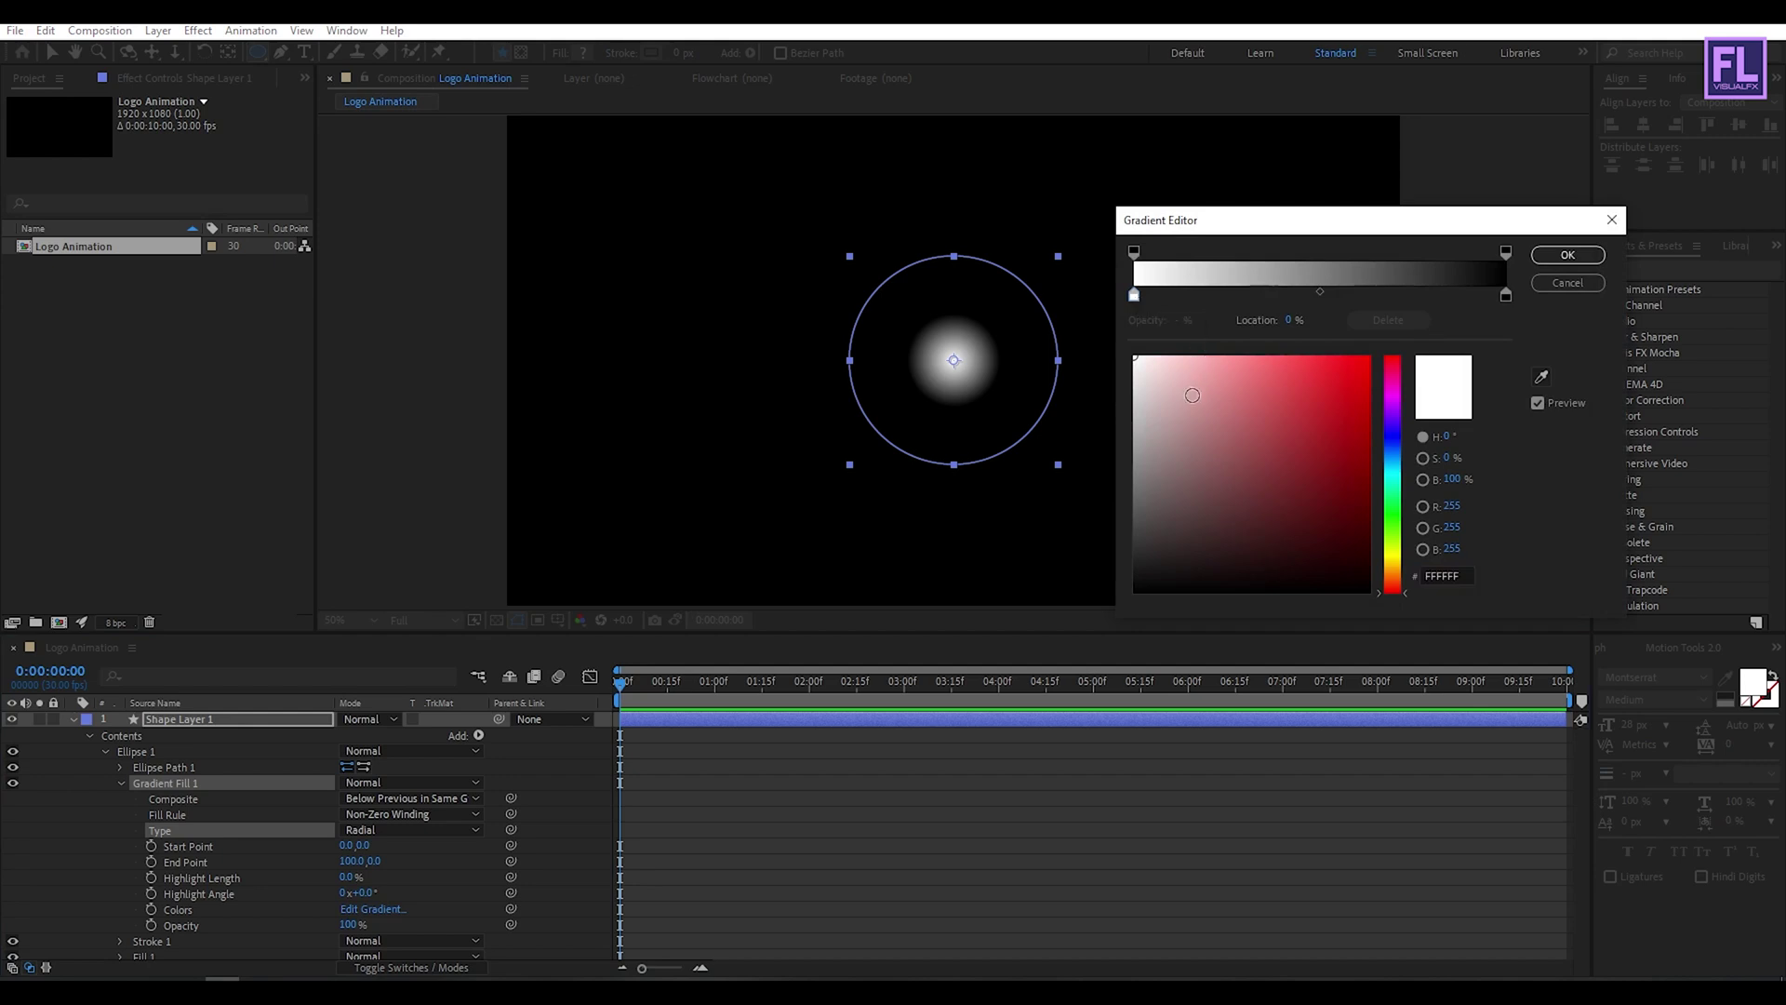
click(1392, 479)
drag(1415, 488, 1415, 562)
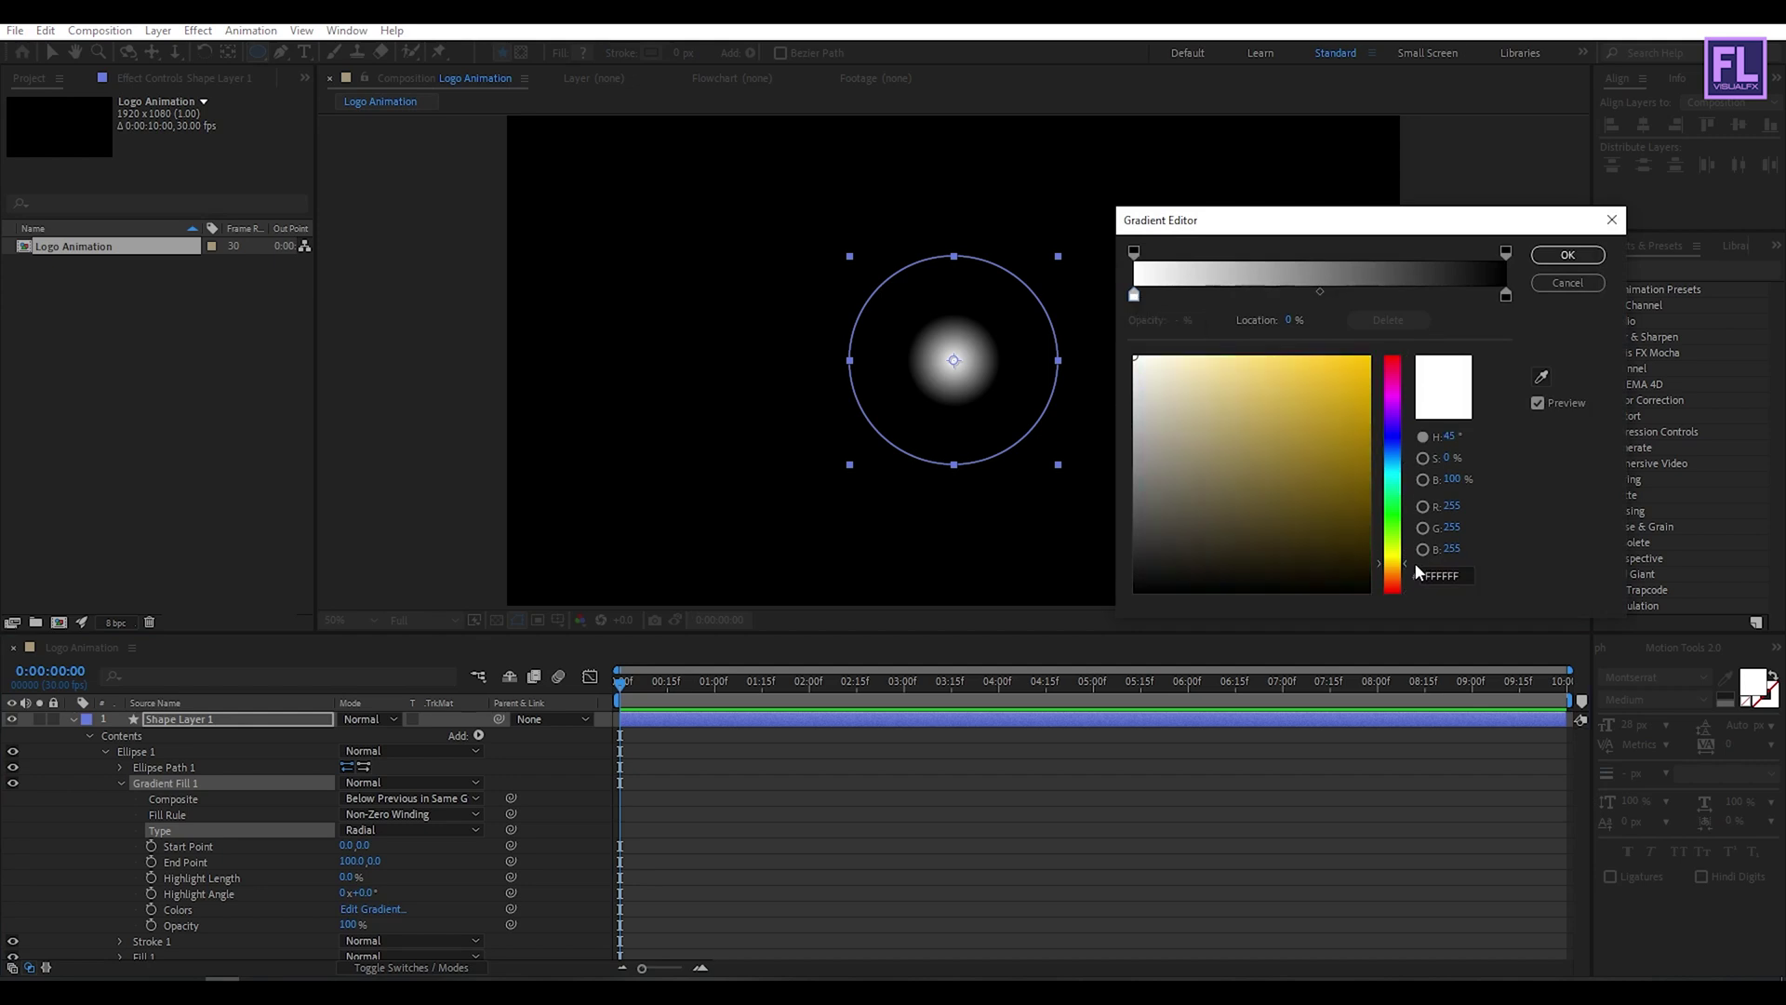
drag(1330, 371, 1335, 309)
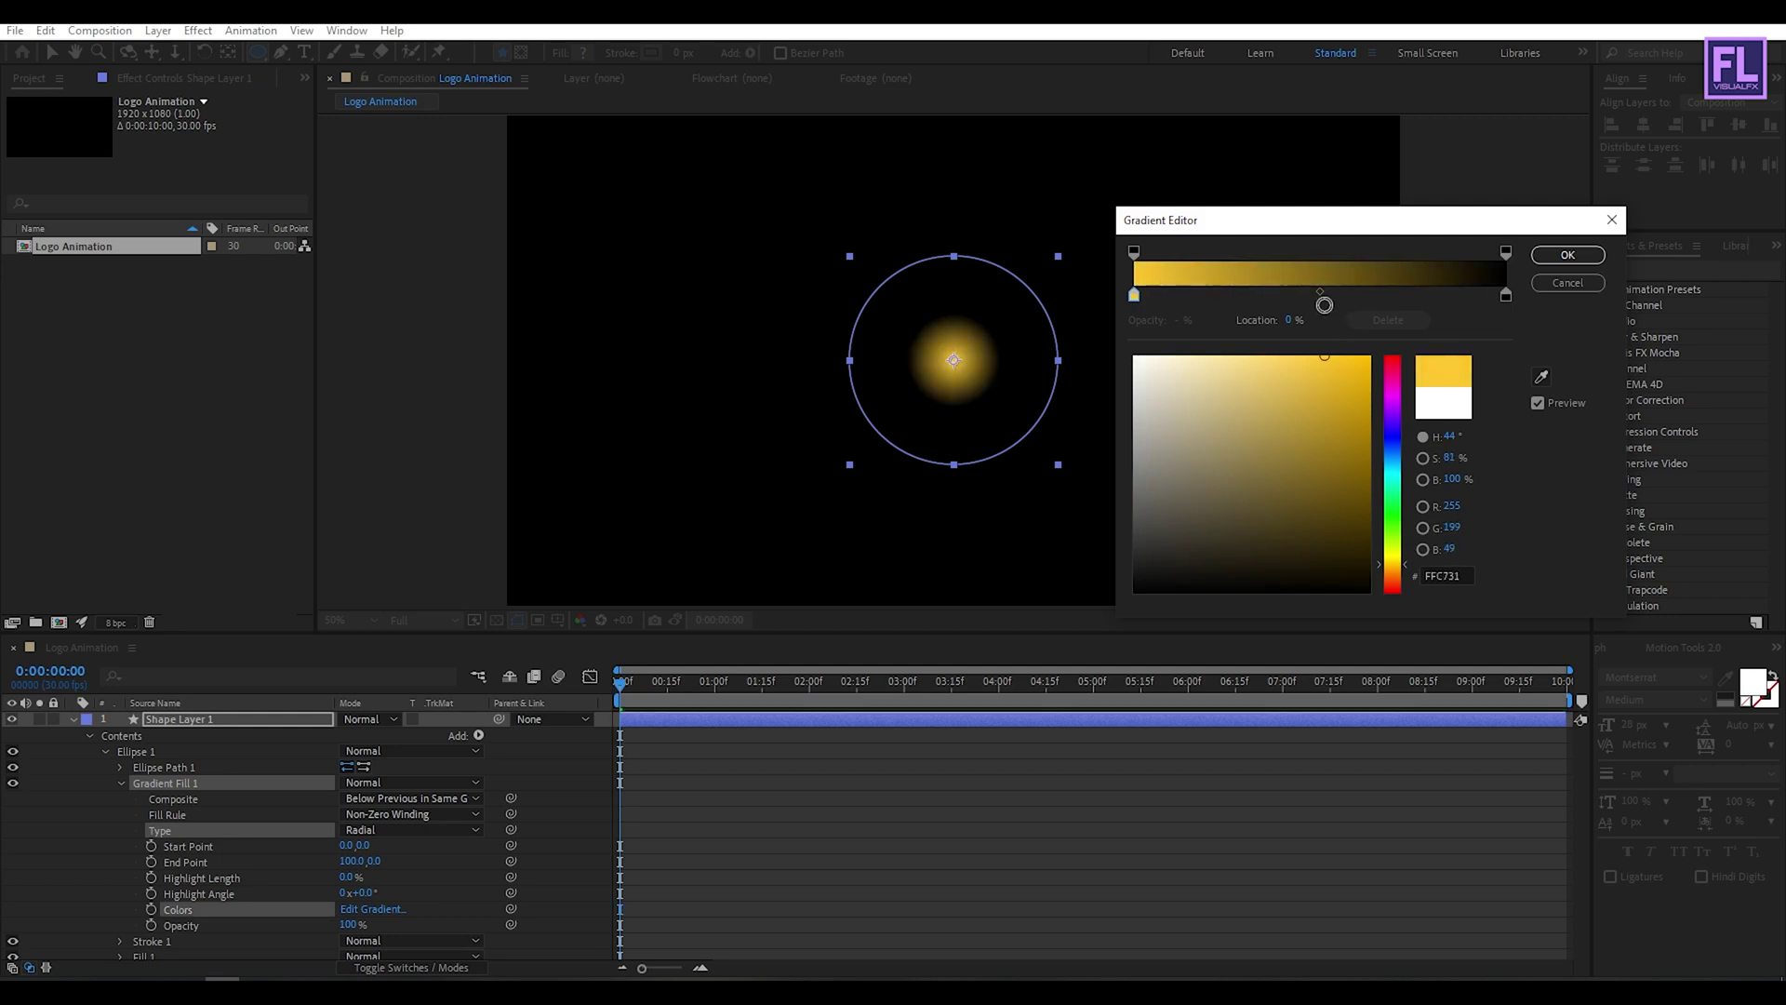
Set the gradient's ending colour stop to magenta-purple D200FF and accept the gradient.
click(1506, 296)
drag(1382, 514, 1411, 407)
click(1368, 357)
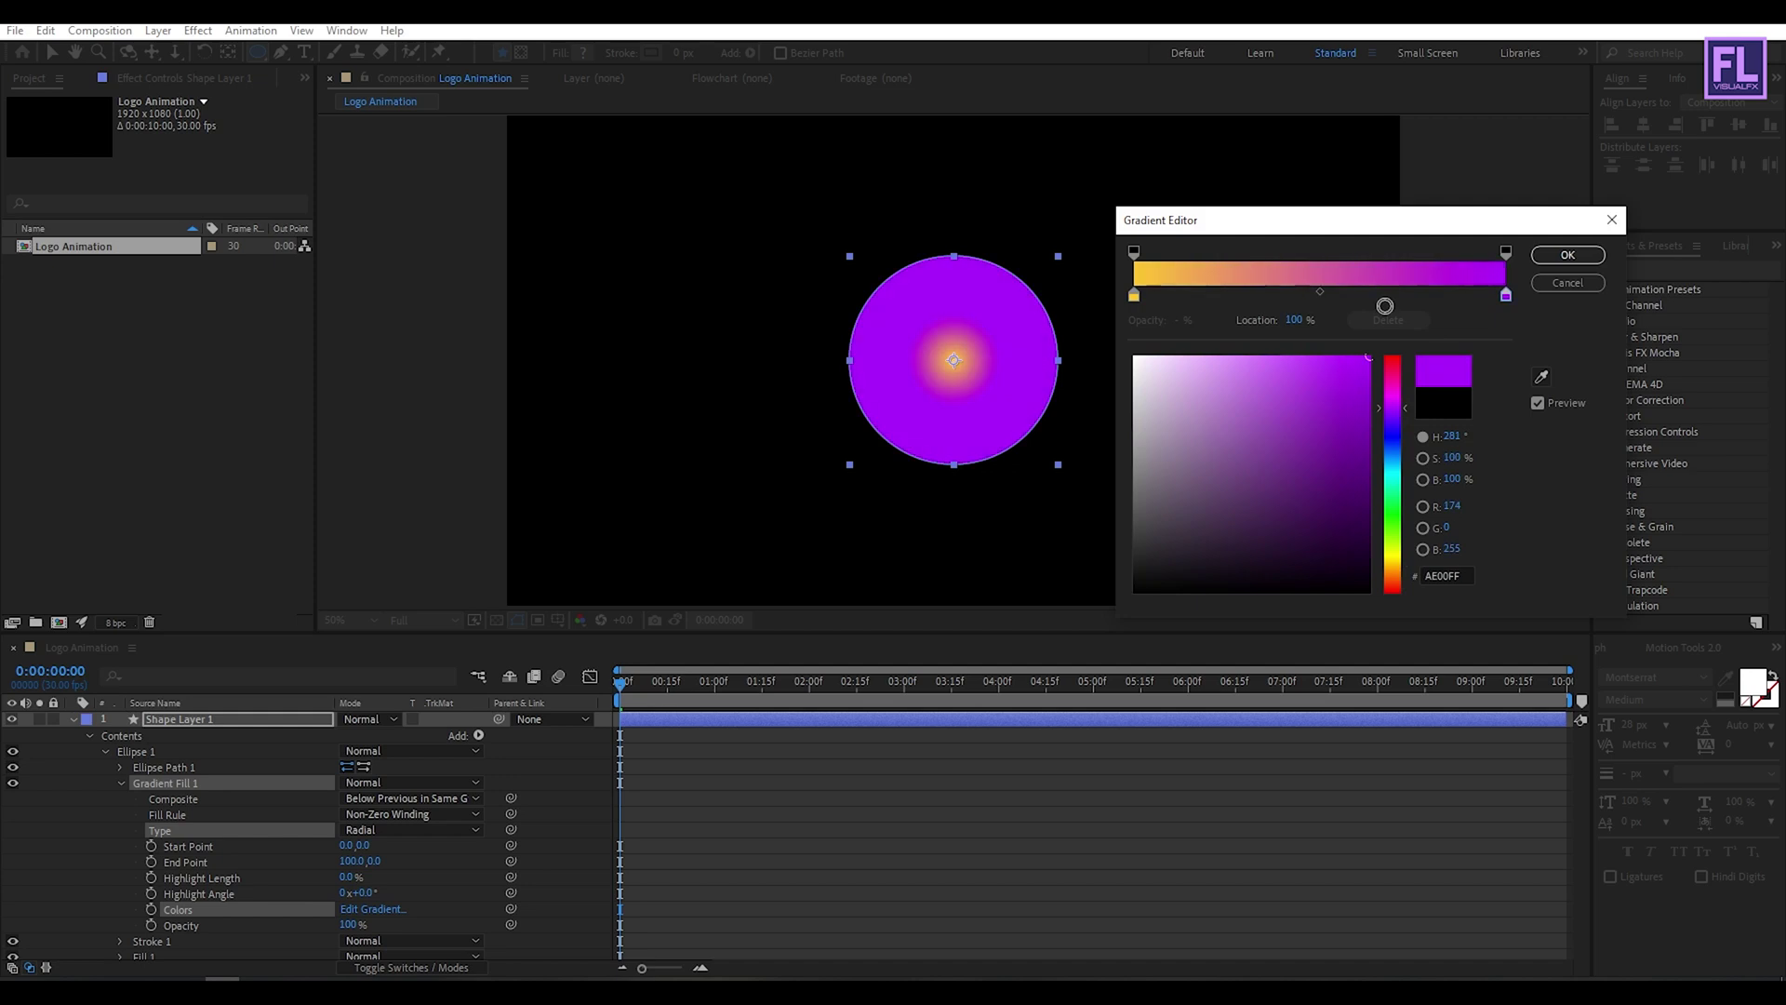
drag(1401, 404, 1402, 400)
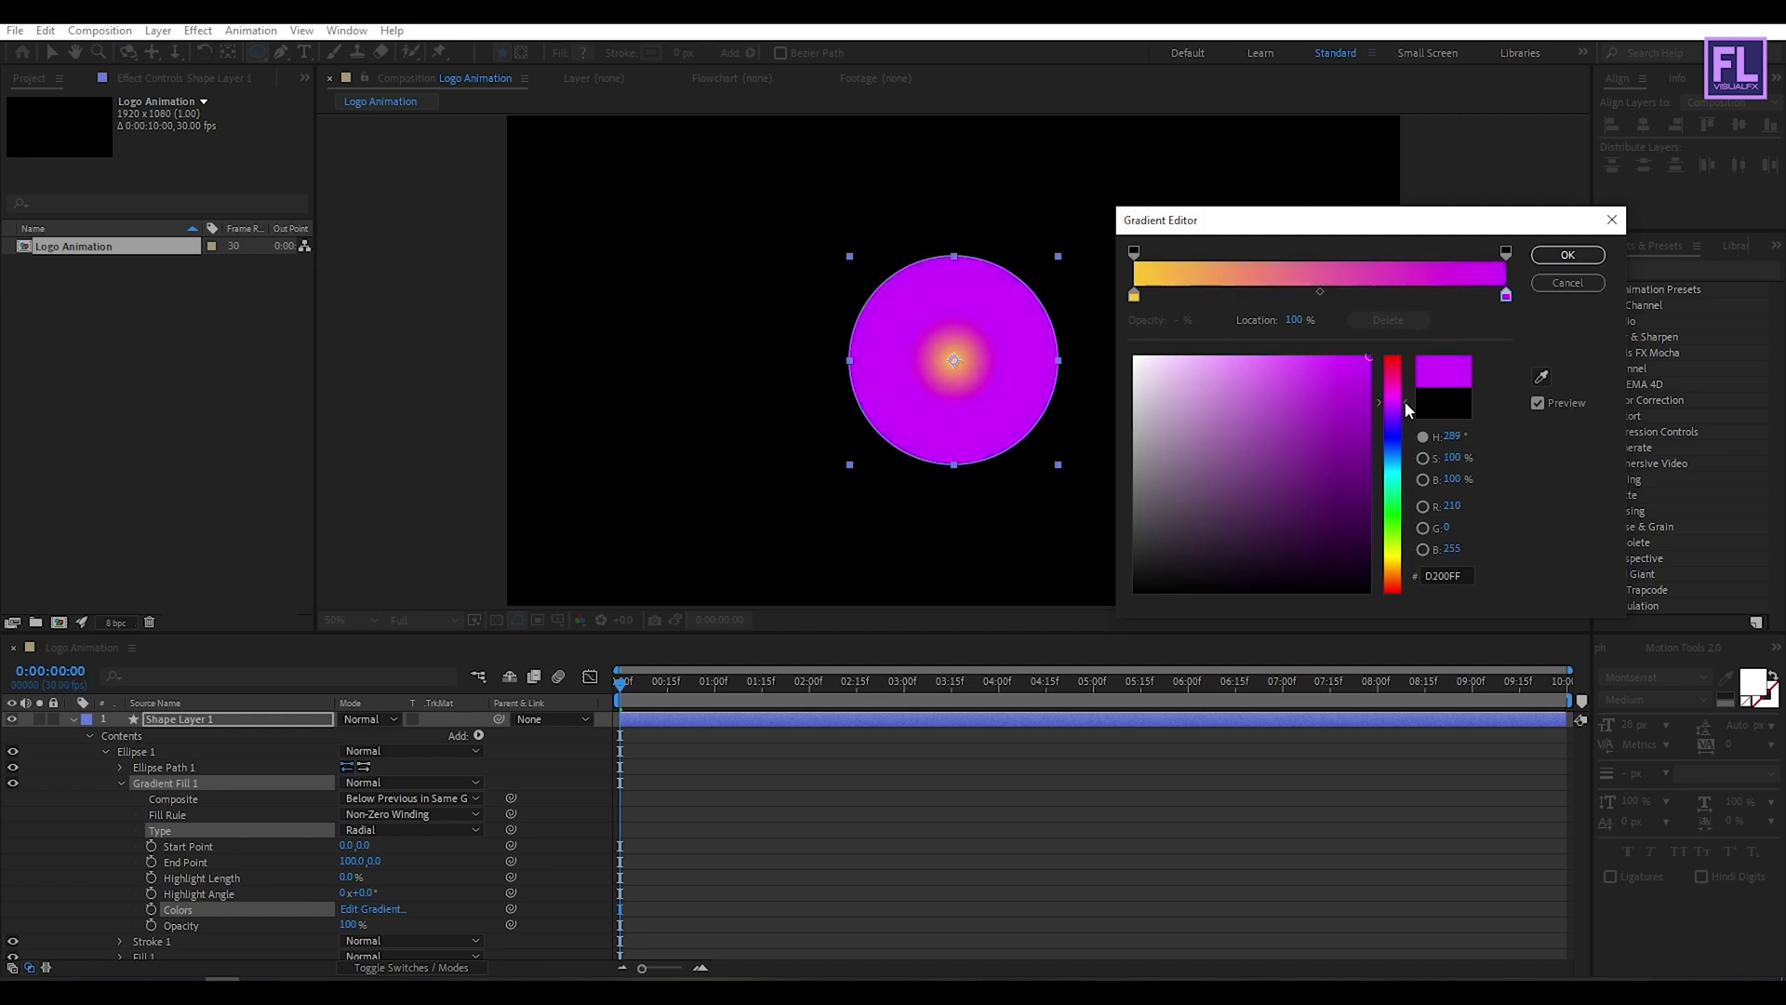
click(1568, 255)
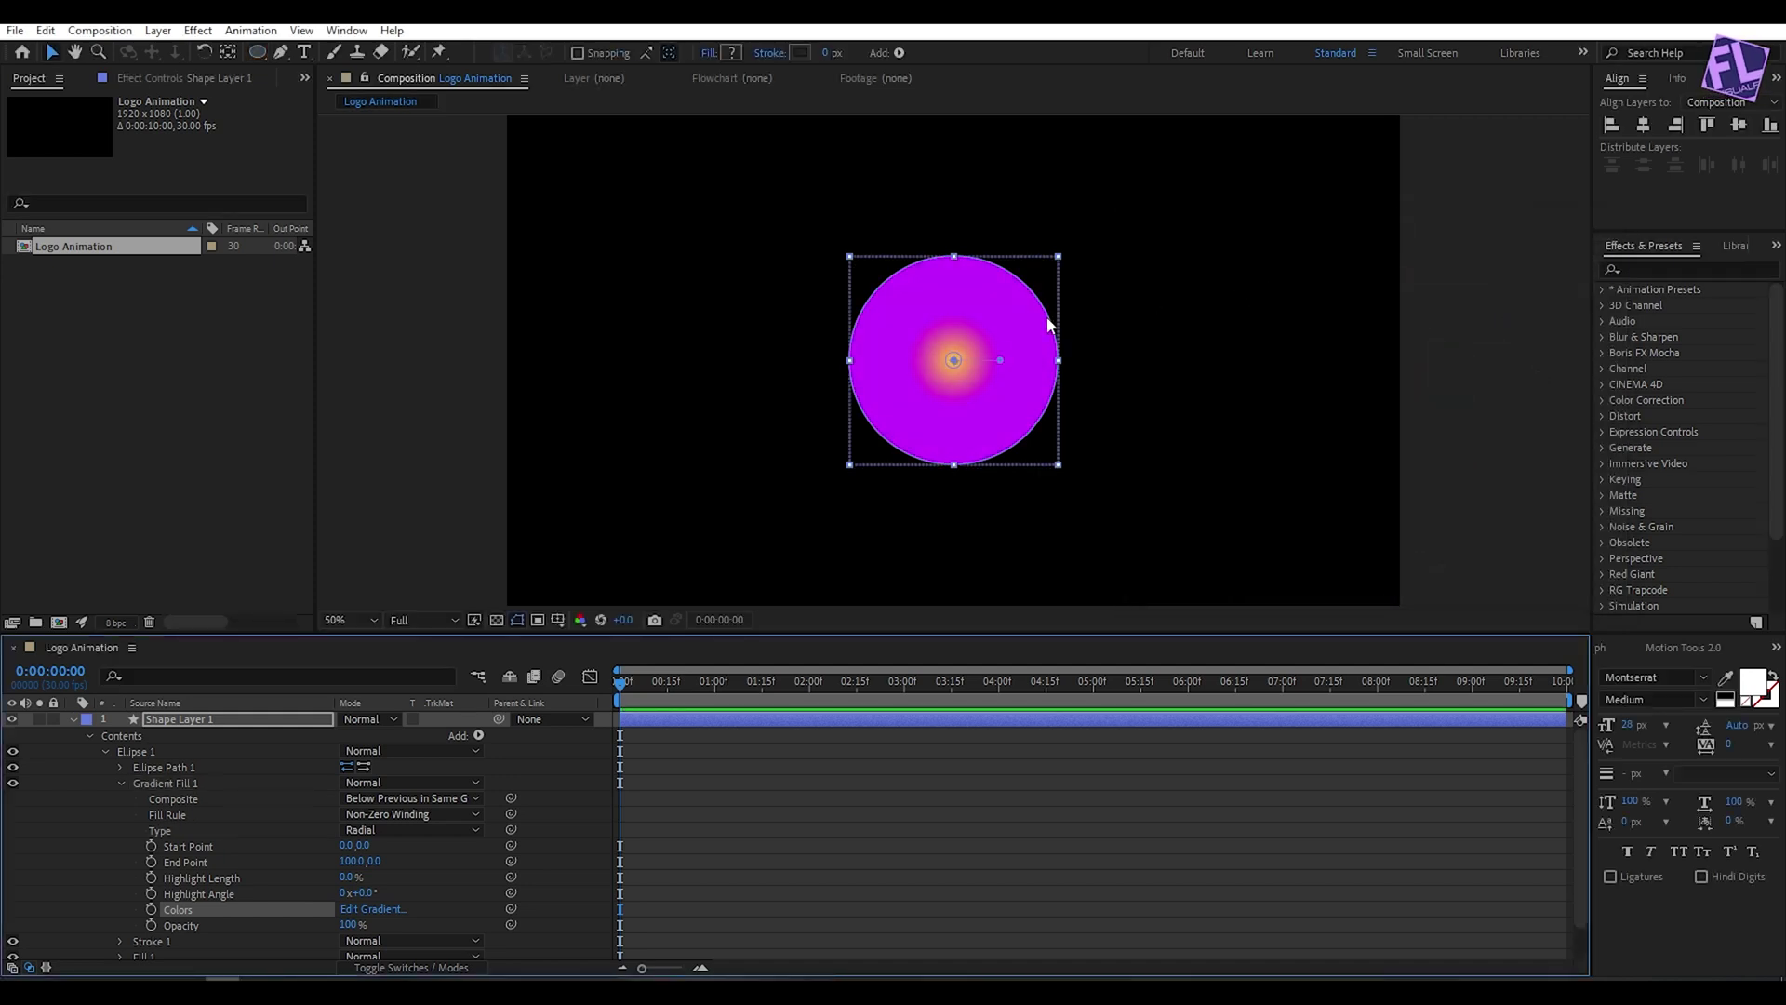
Move the gradient's start point to about -110, -194 and its end point to about 196, 222, then collapse the layer's properties.
key(v)
drag(953, 359, 902, 268)
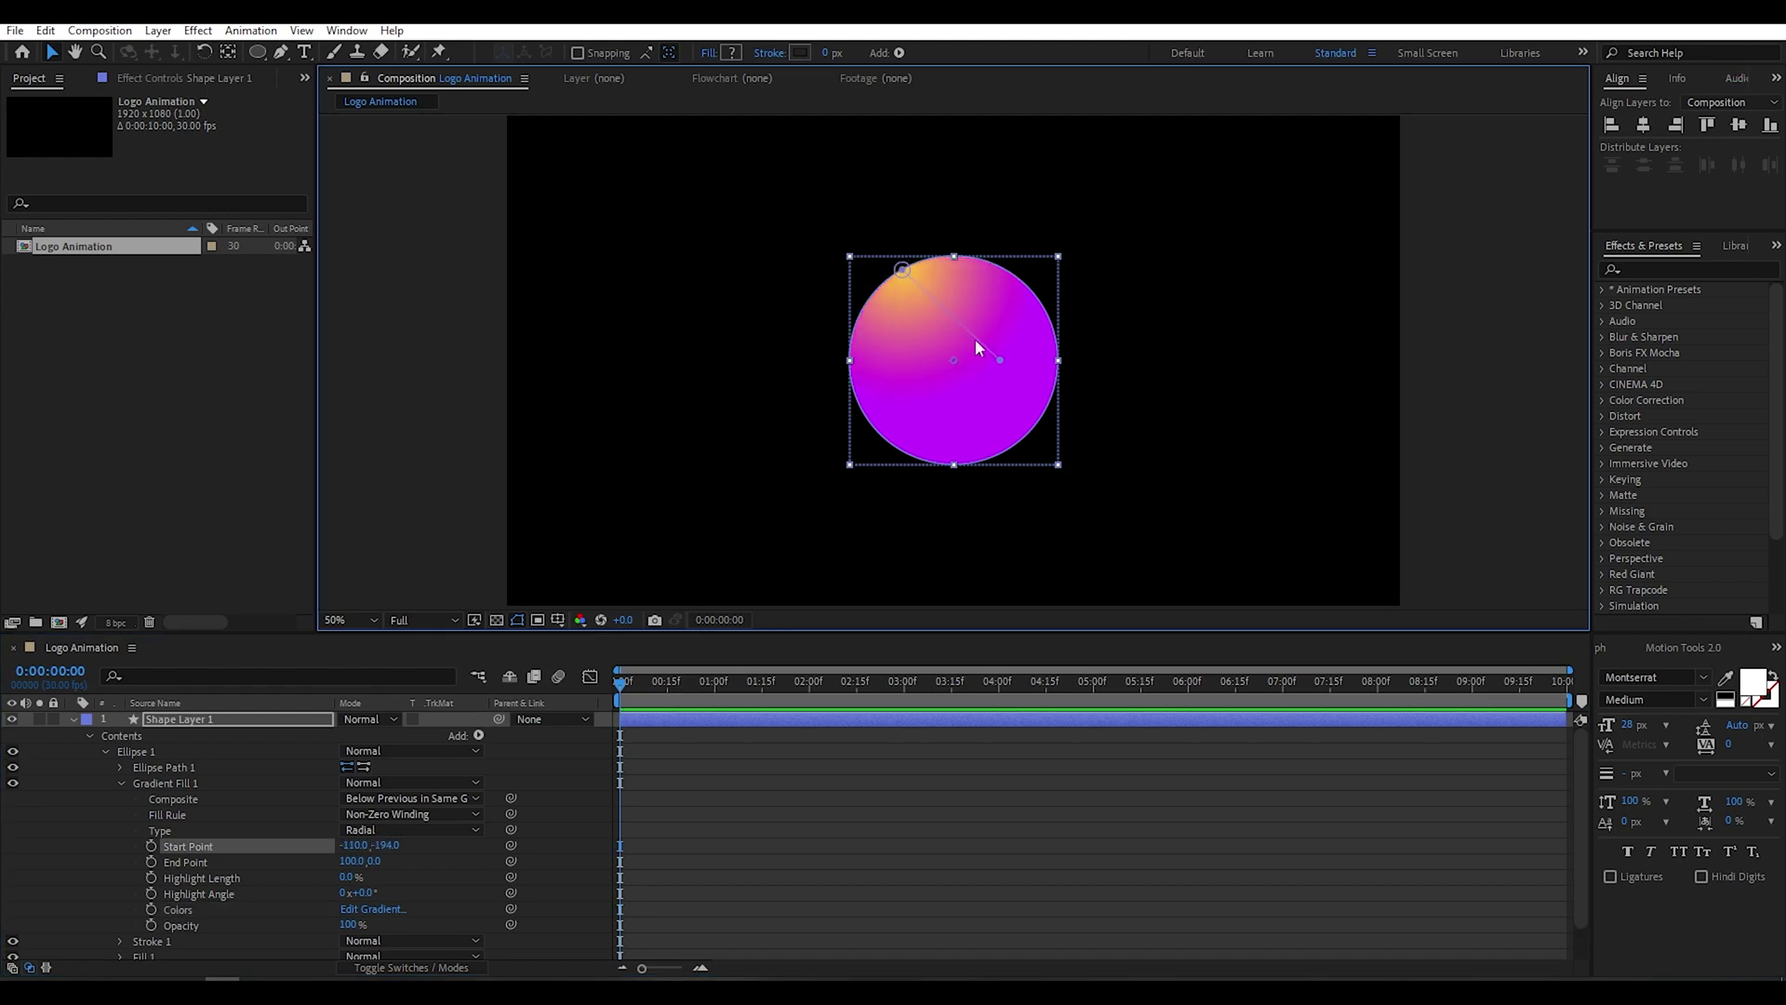
drag(1000, 362, 1044, 463)
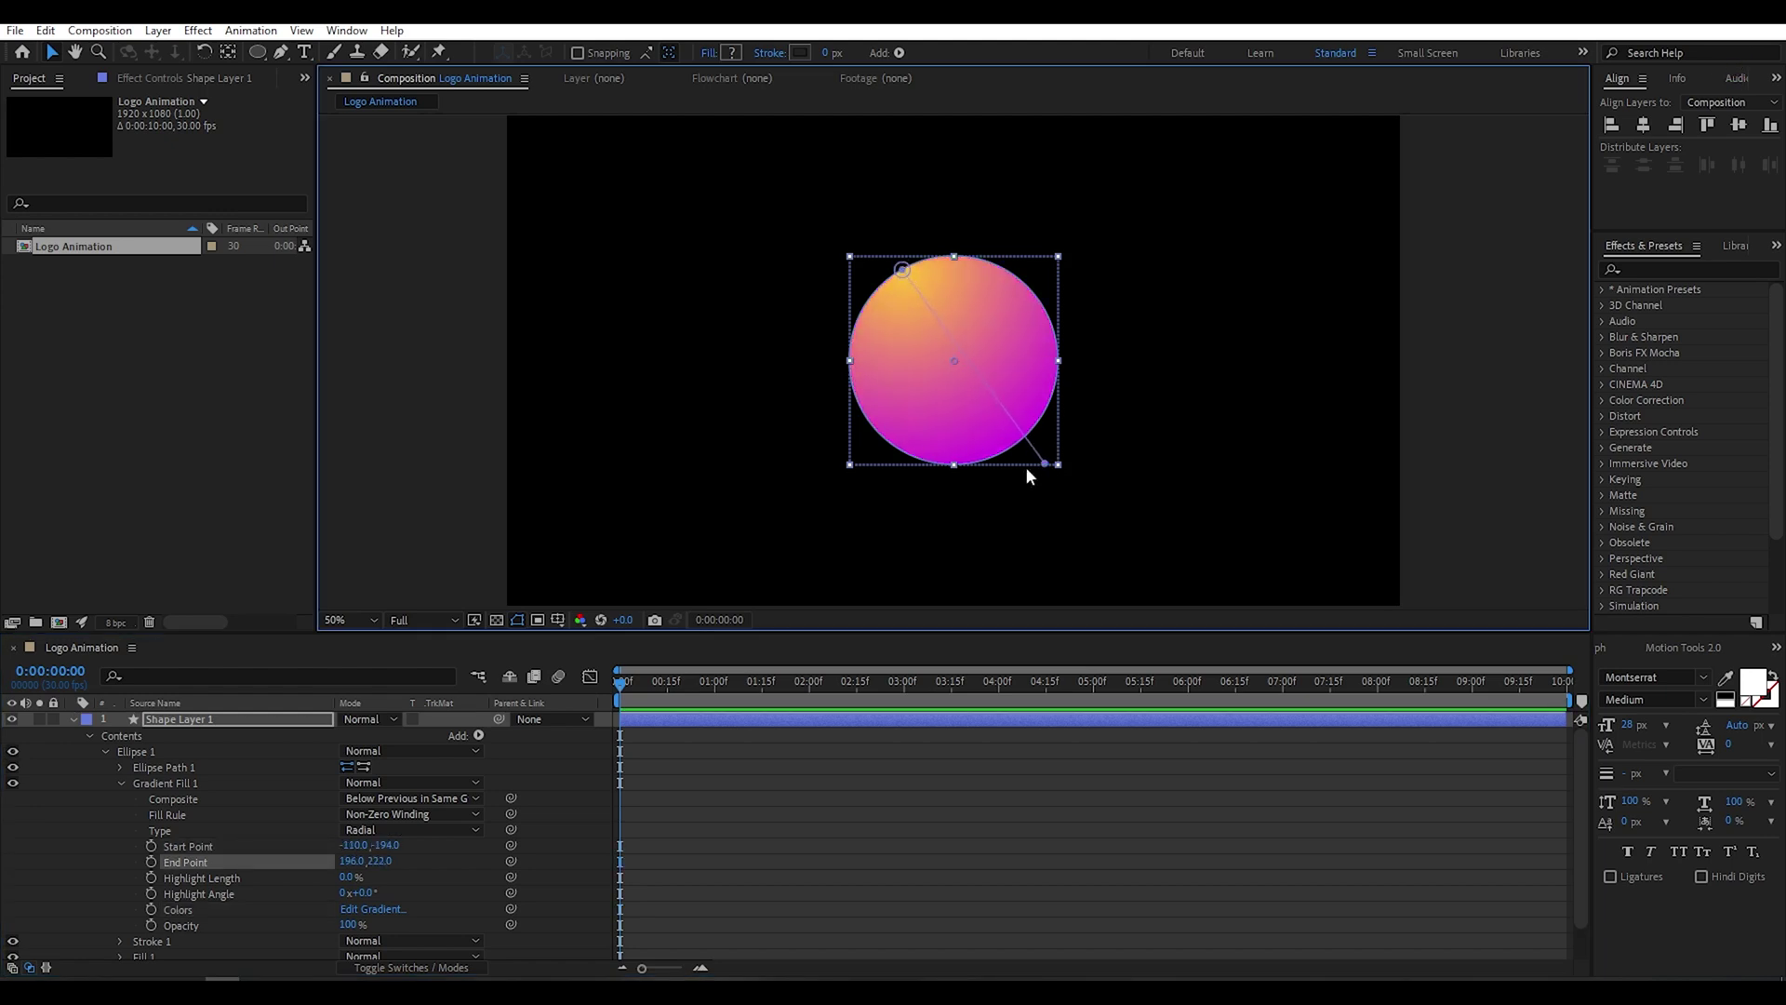
click(74, 720)
click(329, 791)
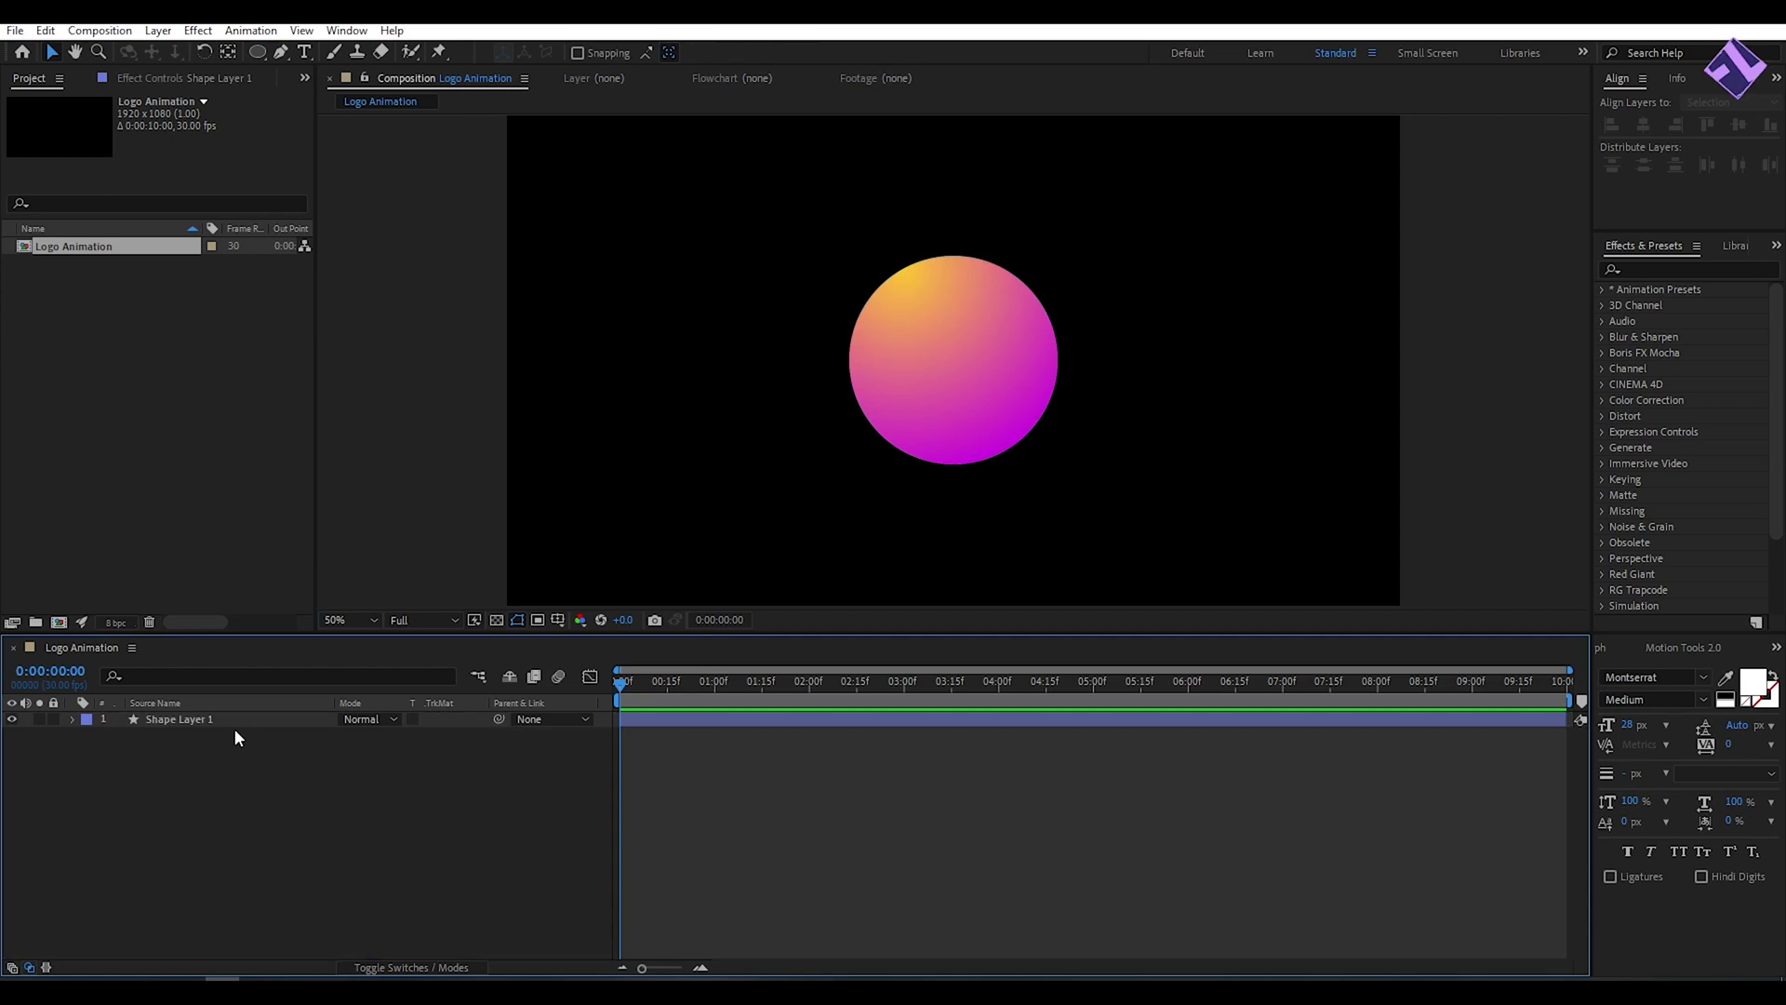
Add scale keyframes at 100% to Shape Layer 1 at 0:00:00:00 and 0:00:00:10.
mouse_move(620, 683)
mouse_down()
mouse_move(750, 684)
mouse_move(621, 684)
mouse_up()
click(187, 722)
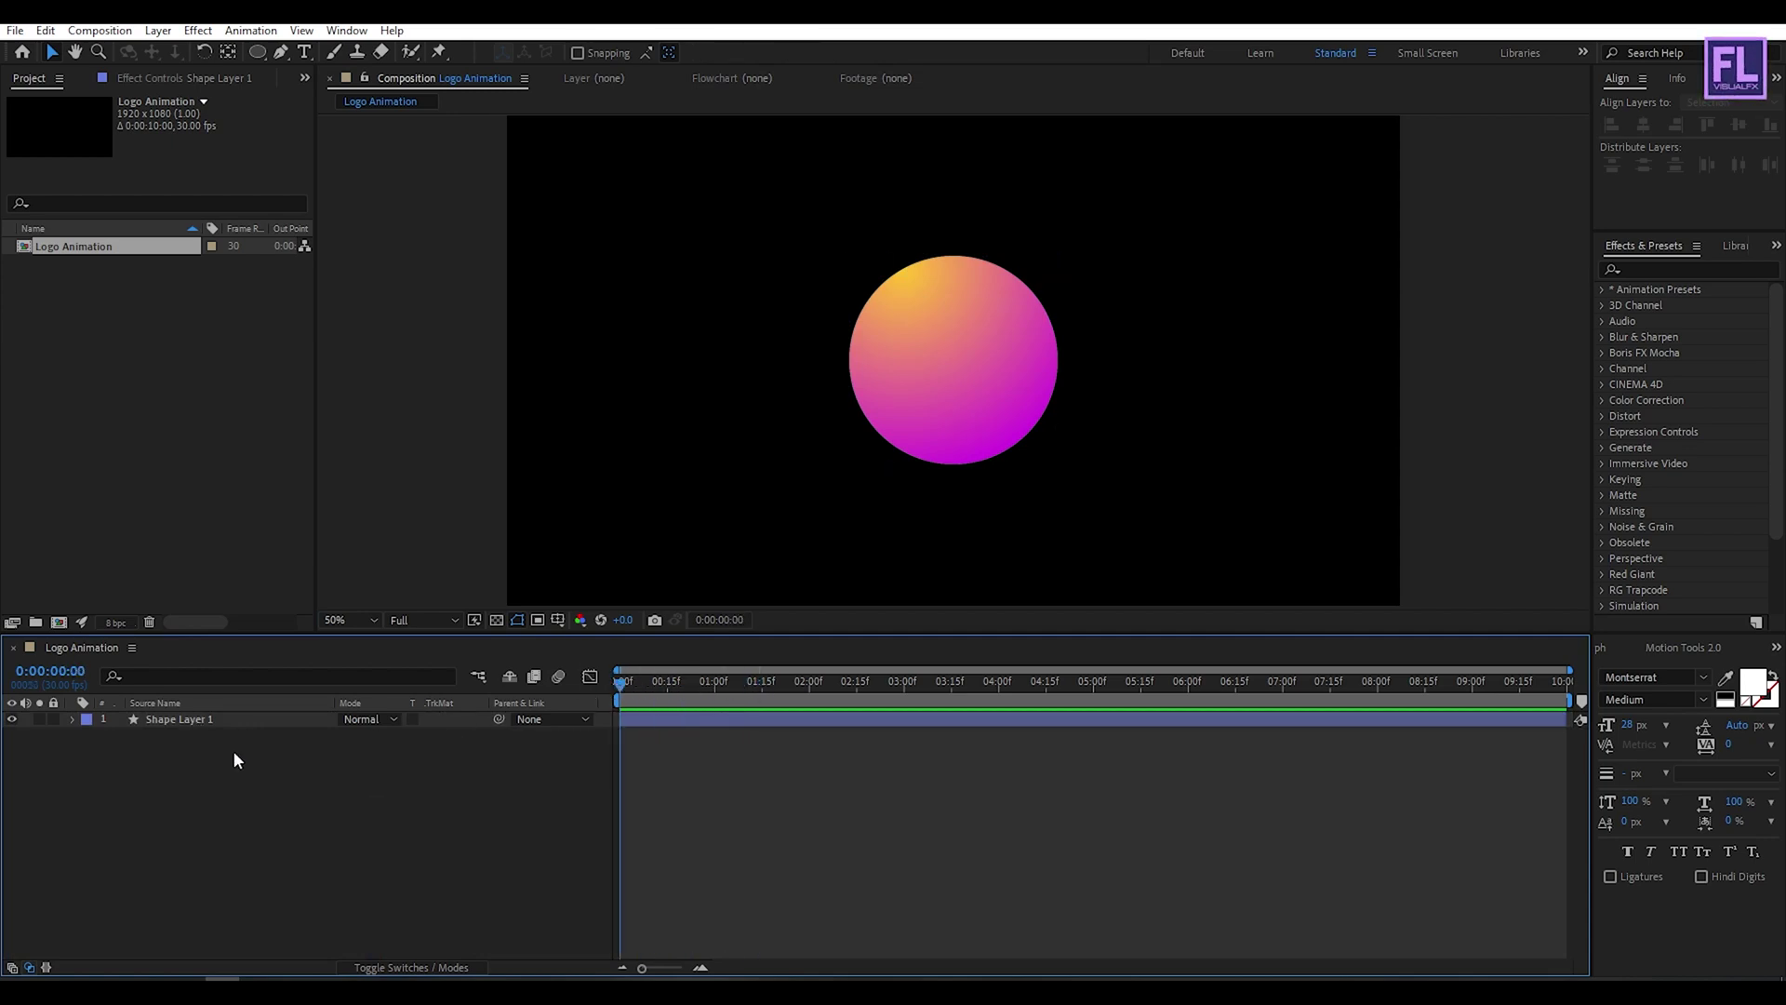
click(208, 722)
key(s)
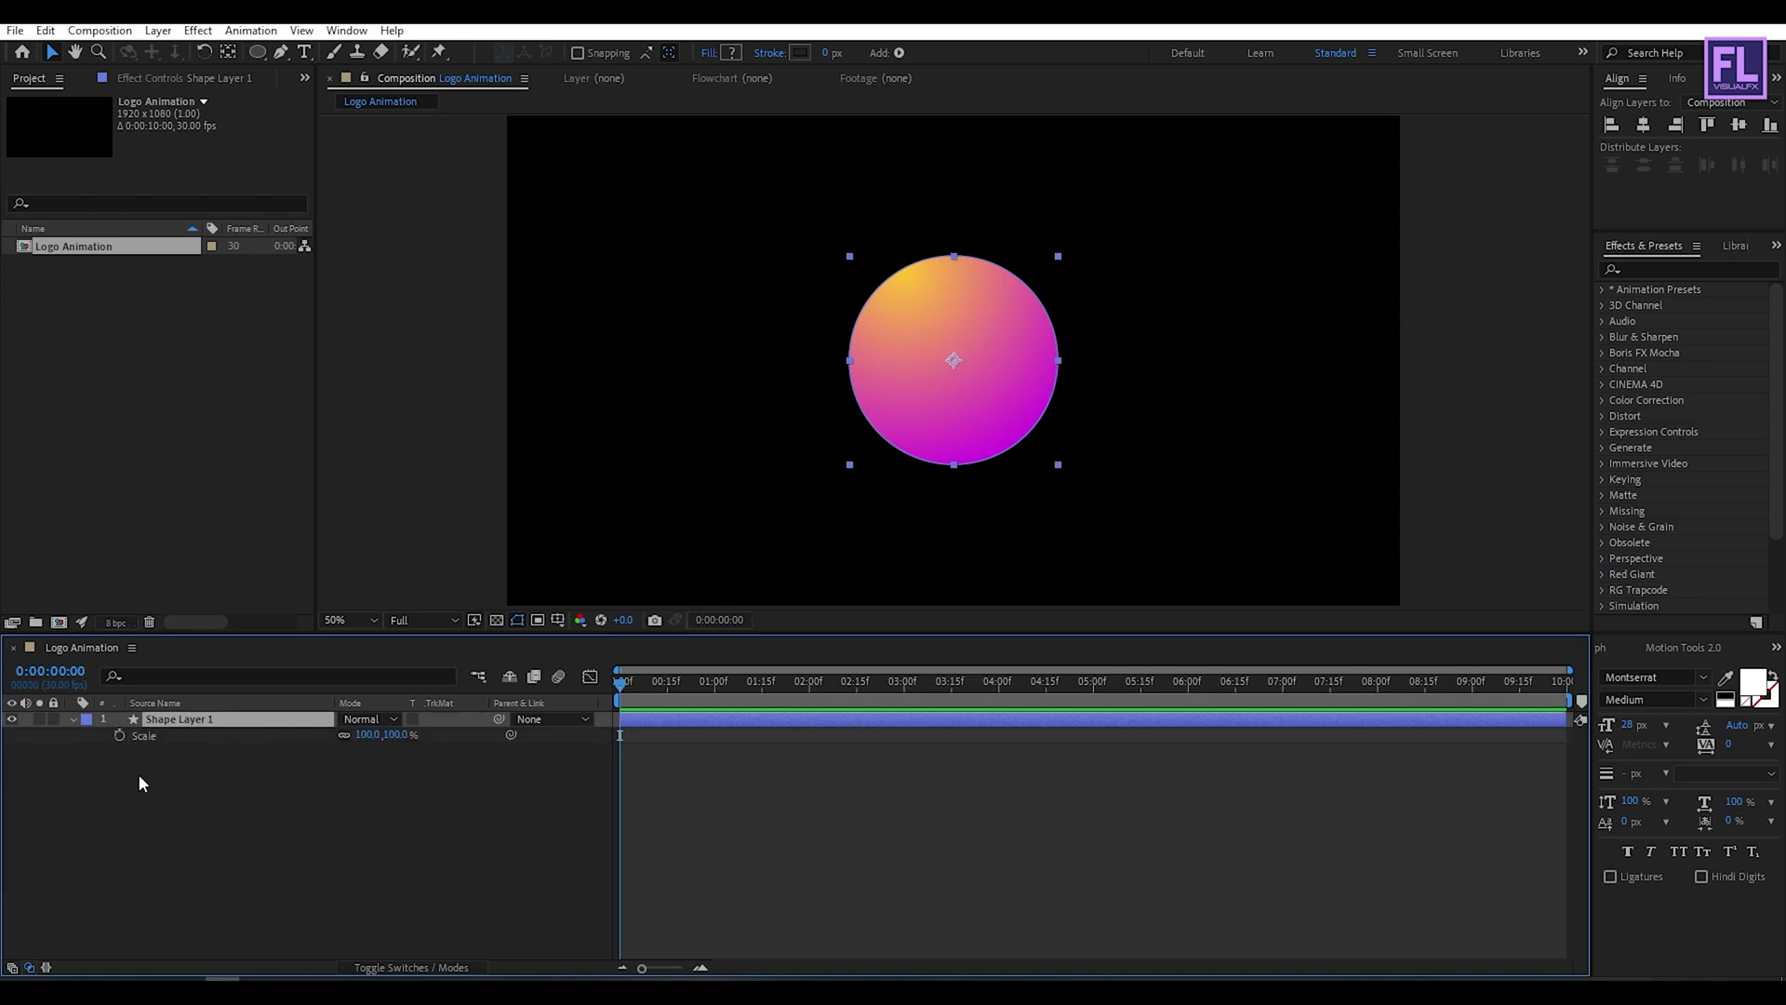
click(119, 735)
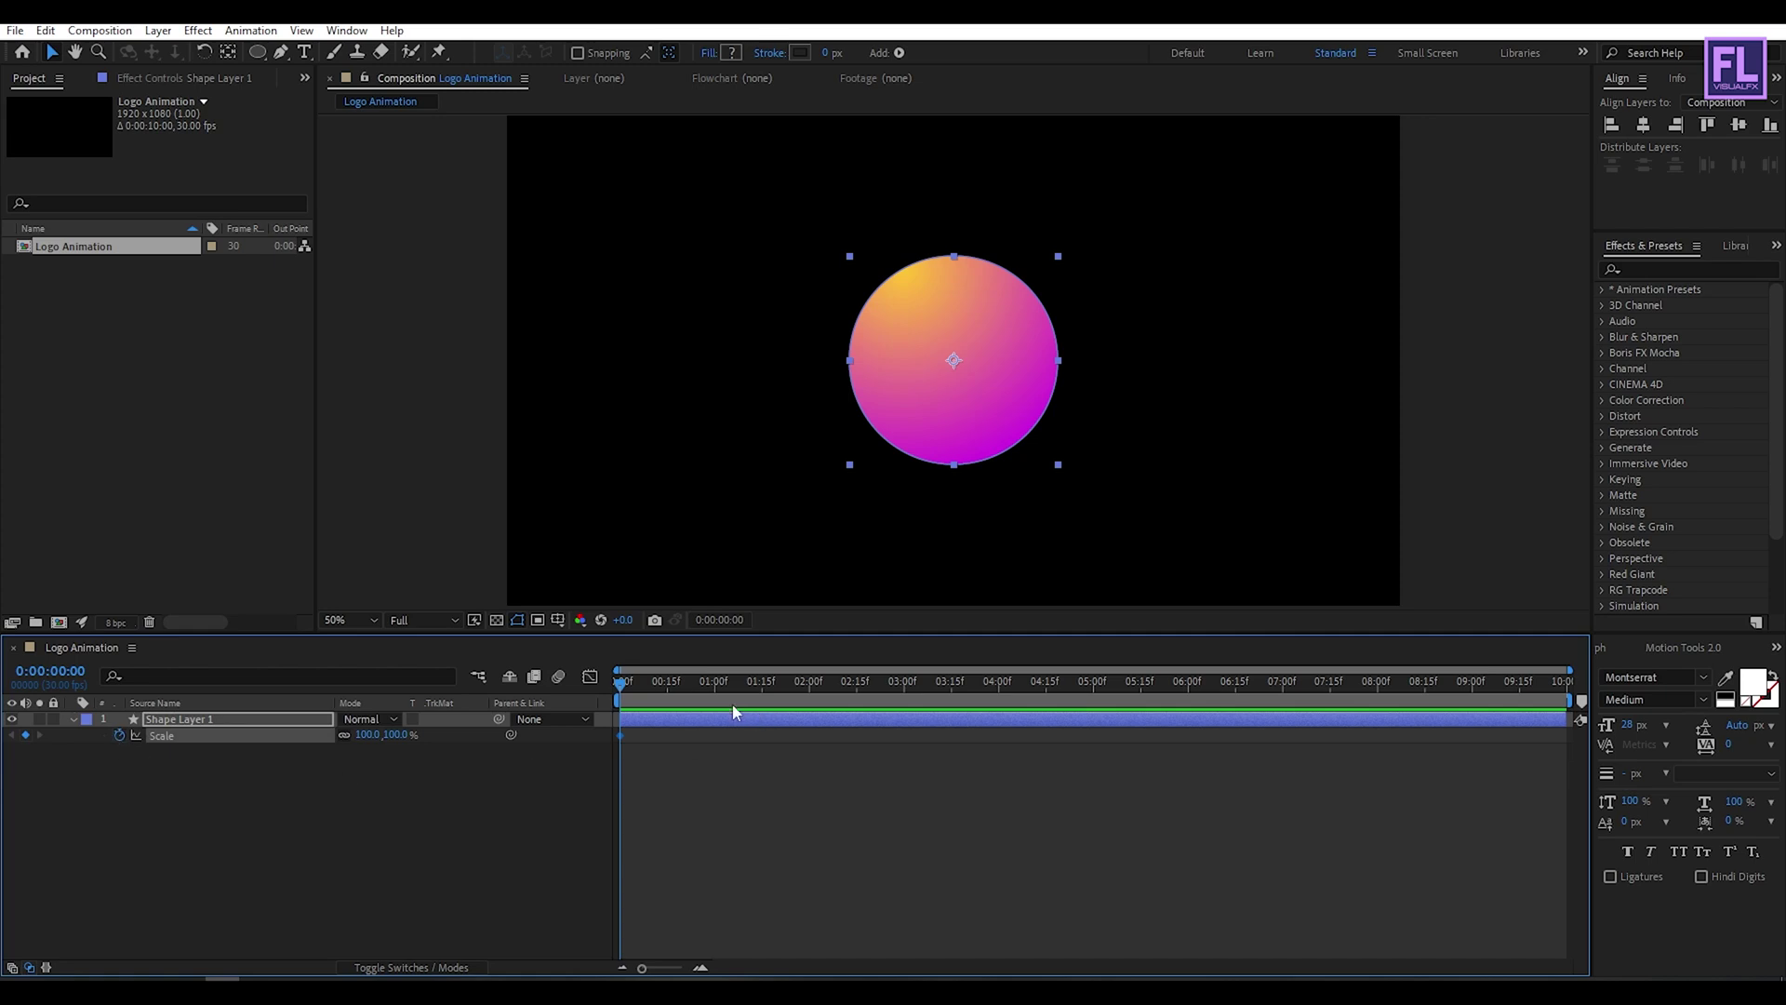
drag(628, 686, 652, 690)
click(26, 736)
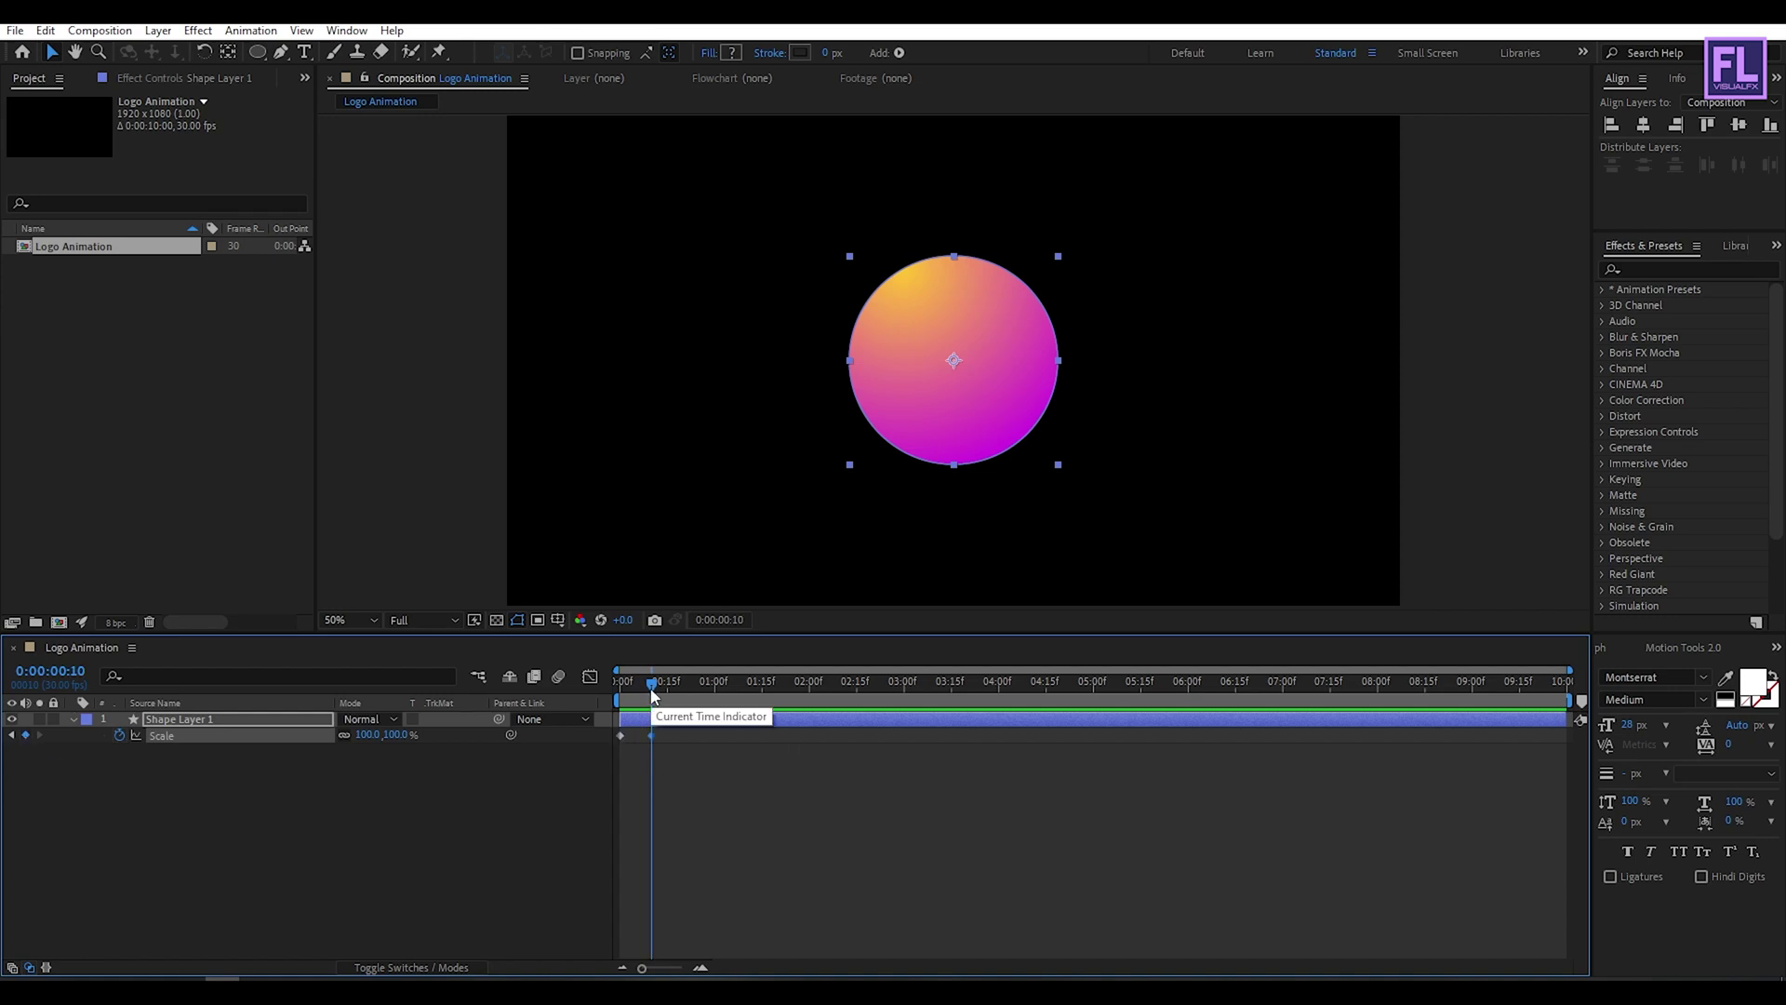
Set the circle's scale to 0% at the first keyframe and return the playhead to 0:00:00:10.
key(Home)
drag(368, 735, 417, 746)
click(370, 735)
text(0)
key(Return)
mouse_move(622, 688)
mouse_down()
mouse_move(657, 681)
mouse_move(601, 683)
mouse_move(651, 687)
mouse_up()
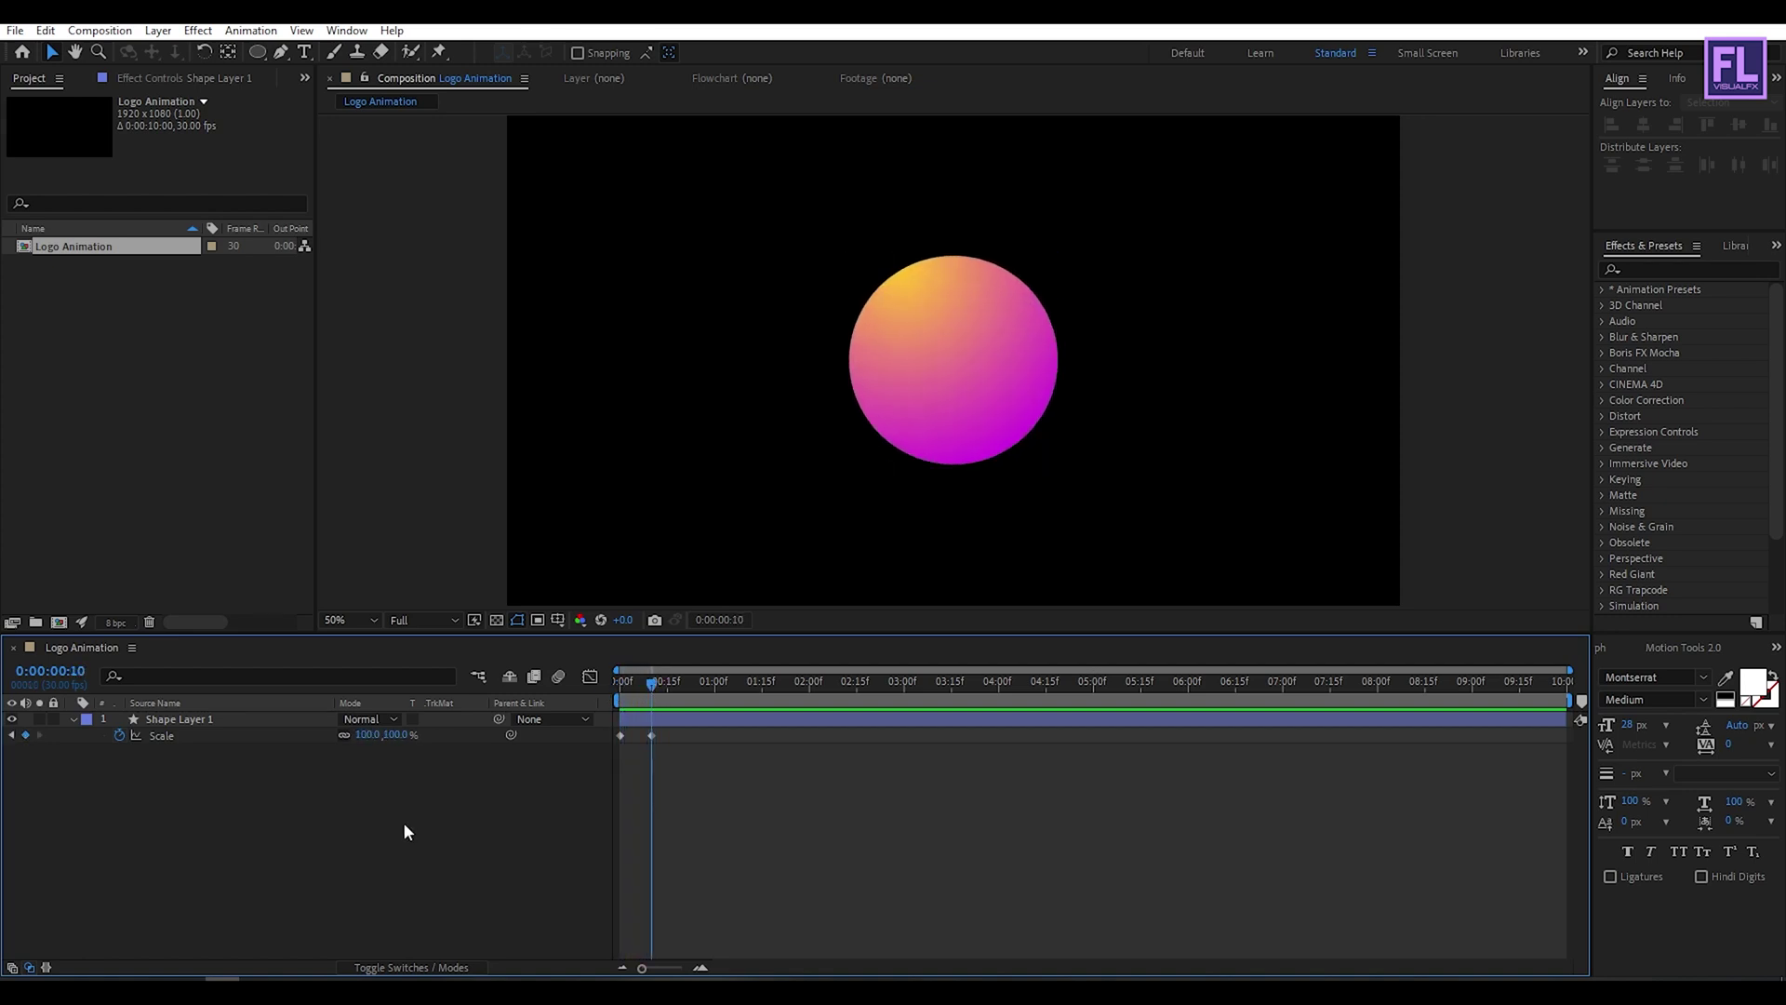
Switch to the Expression file in Notepad, copy its entire bounce expression and minimize the file.
click(419, 944)
click(530, 433)
drag(475, 411, 317, 104)
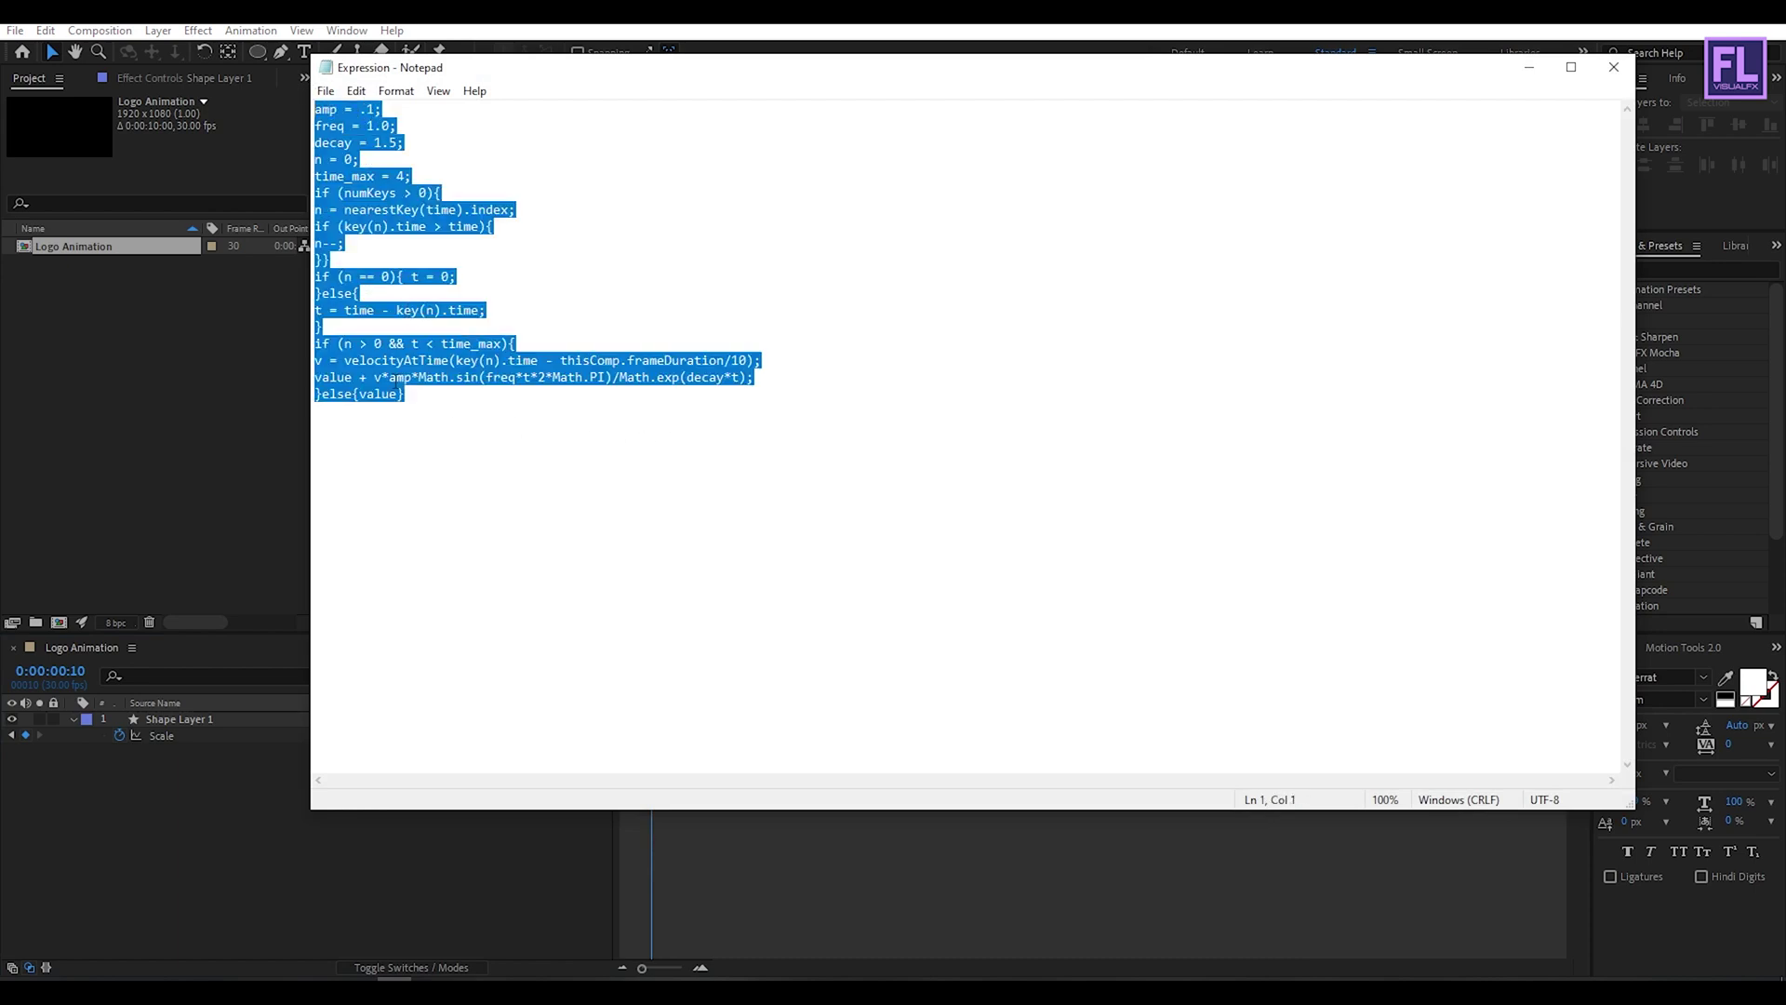
right_click(392, 377)
click(446, 435)
click(1528, 67)
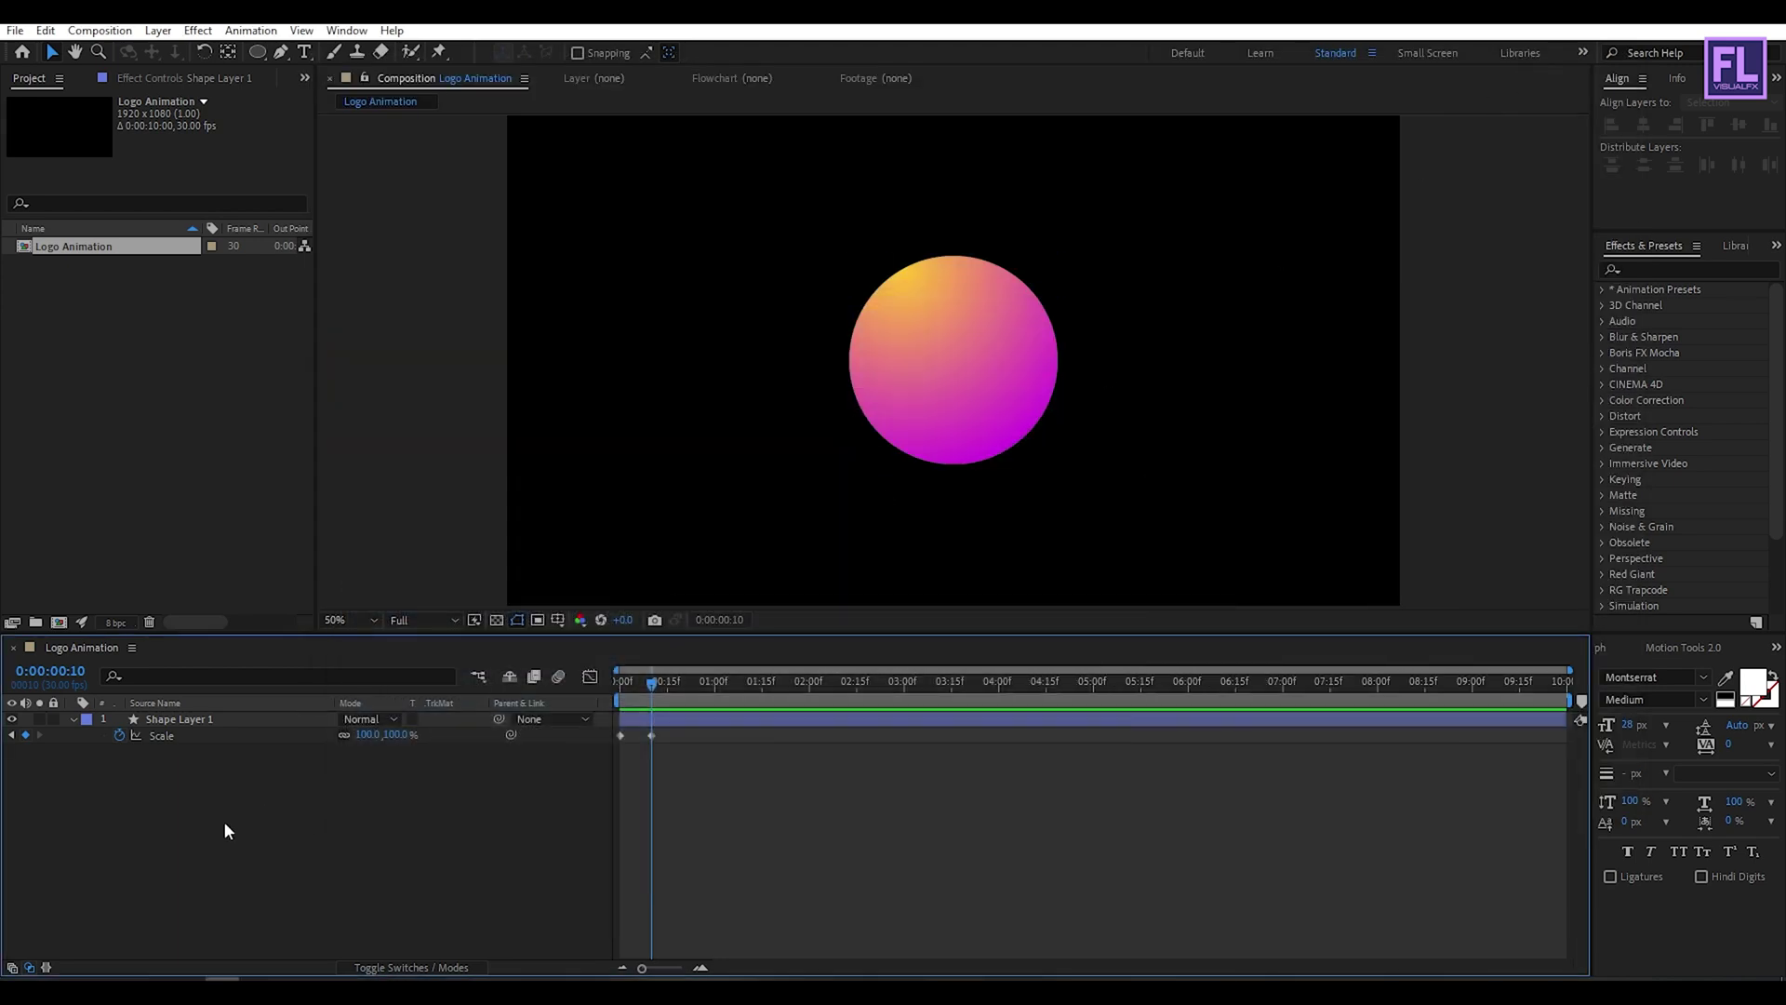
Apply the copied expression to the circle's Scale property and preview the animation from the start.
alt+click(119, 735)
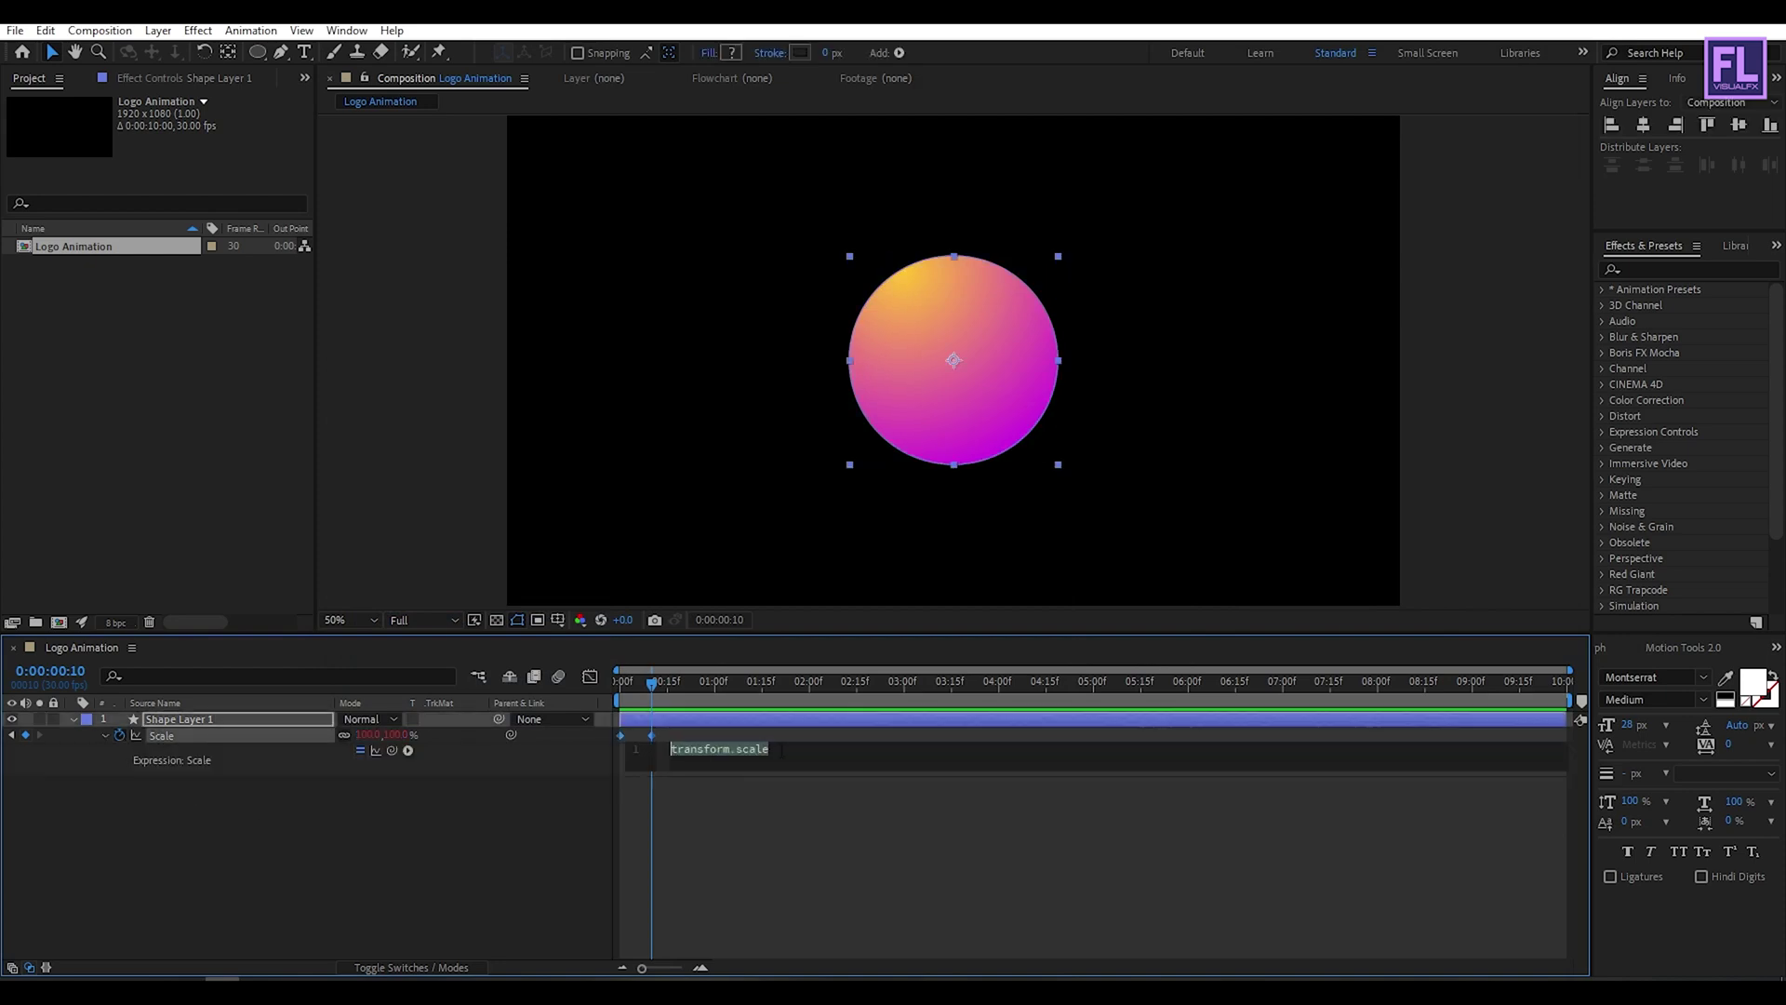
key(ctrl+v)
click(432, 890)
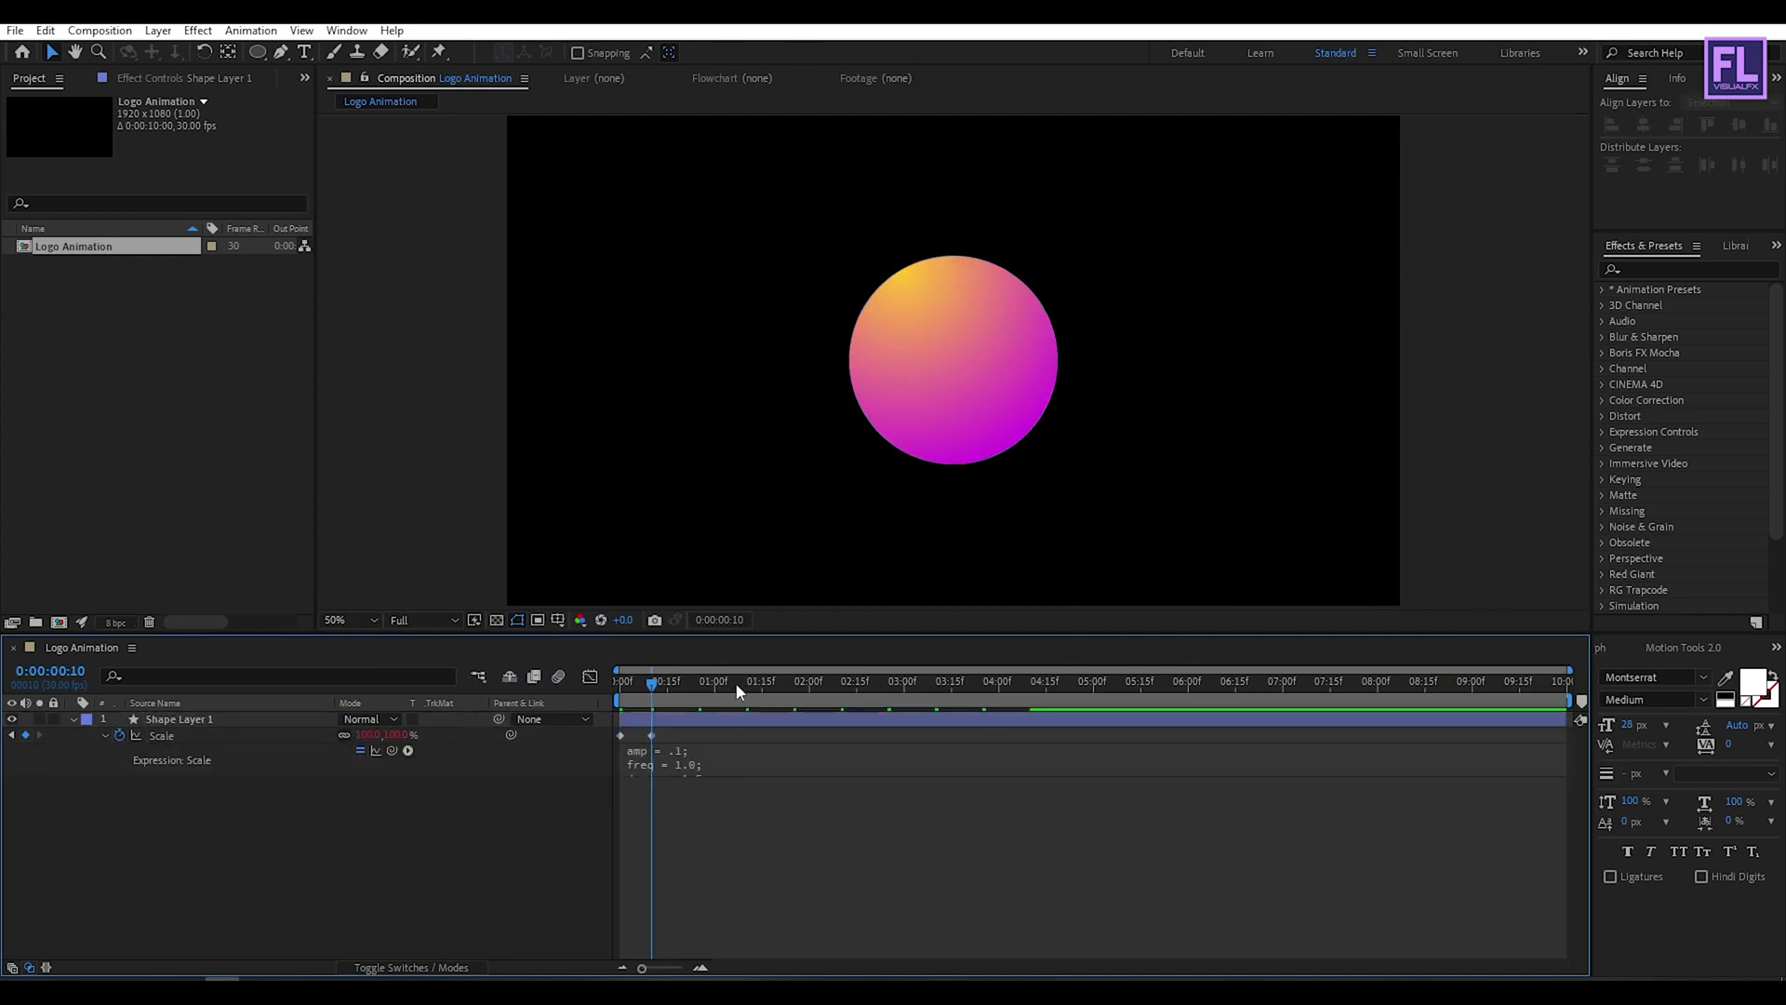
drag(649, 691, 601, 684)
key(space)
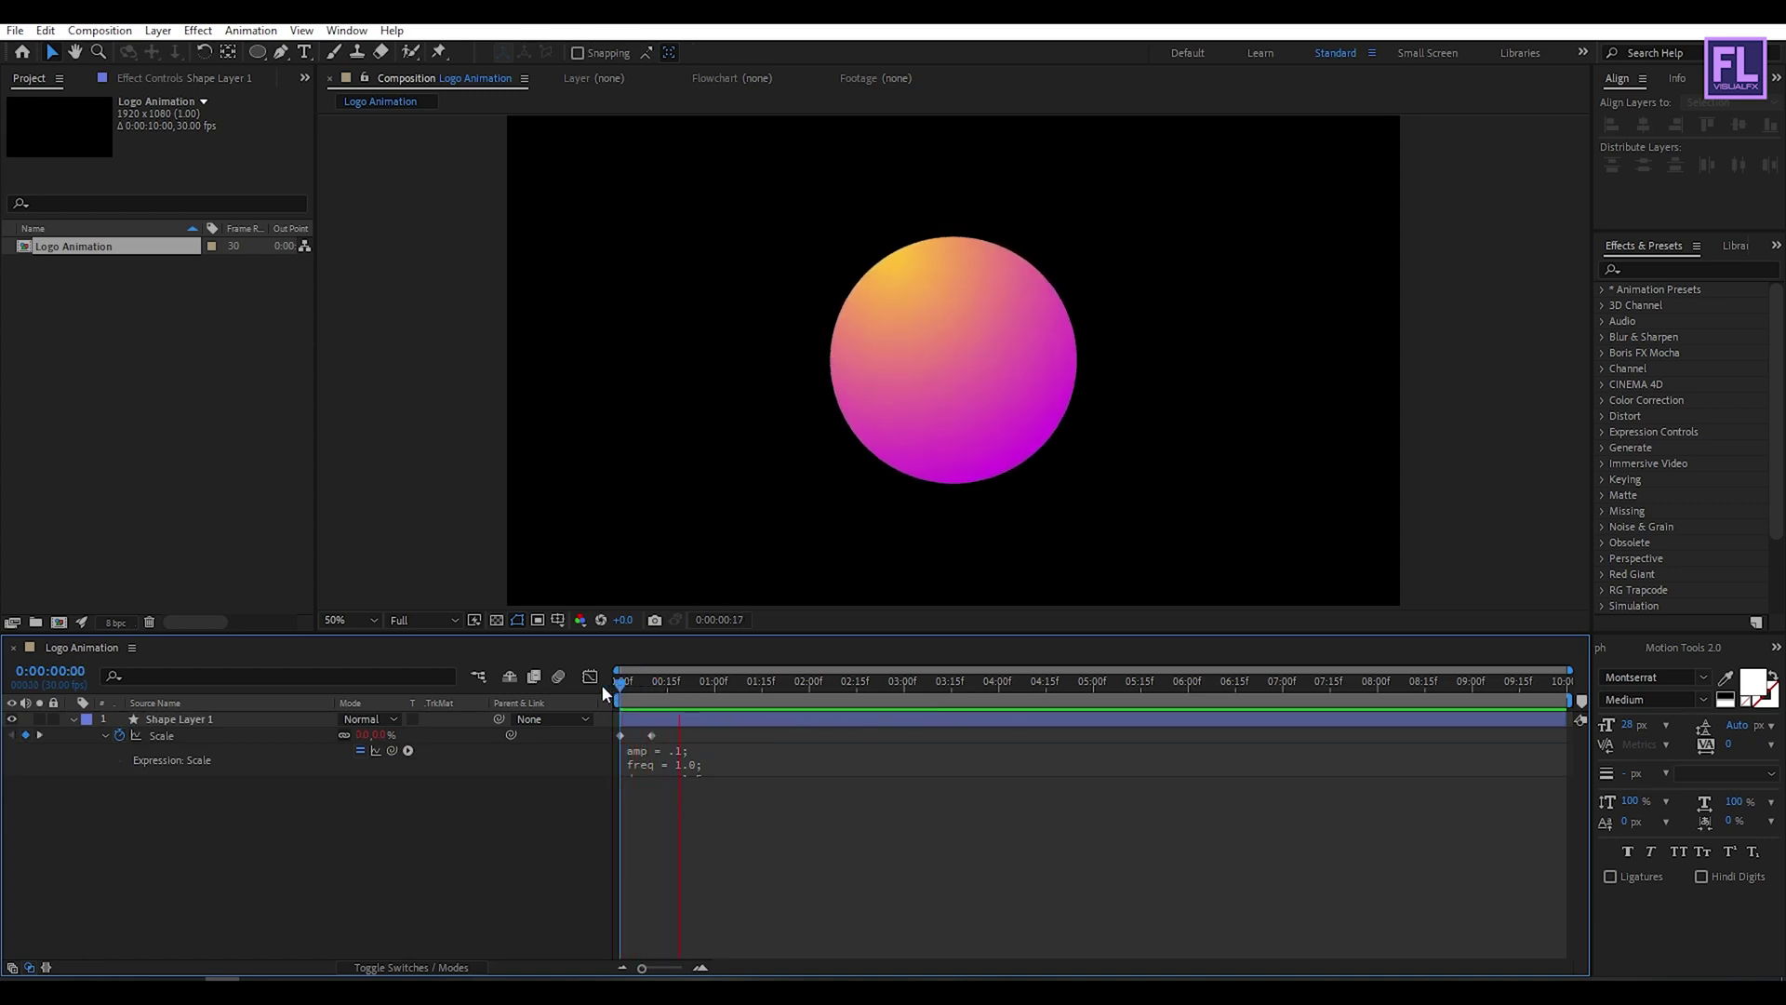
drag(709, 696, 795, 696)
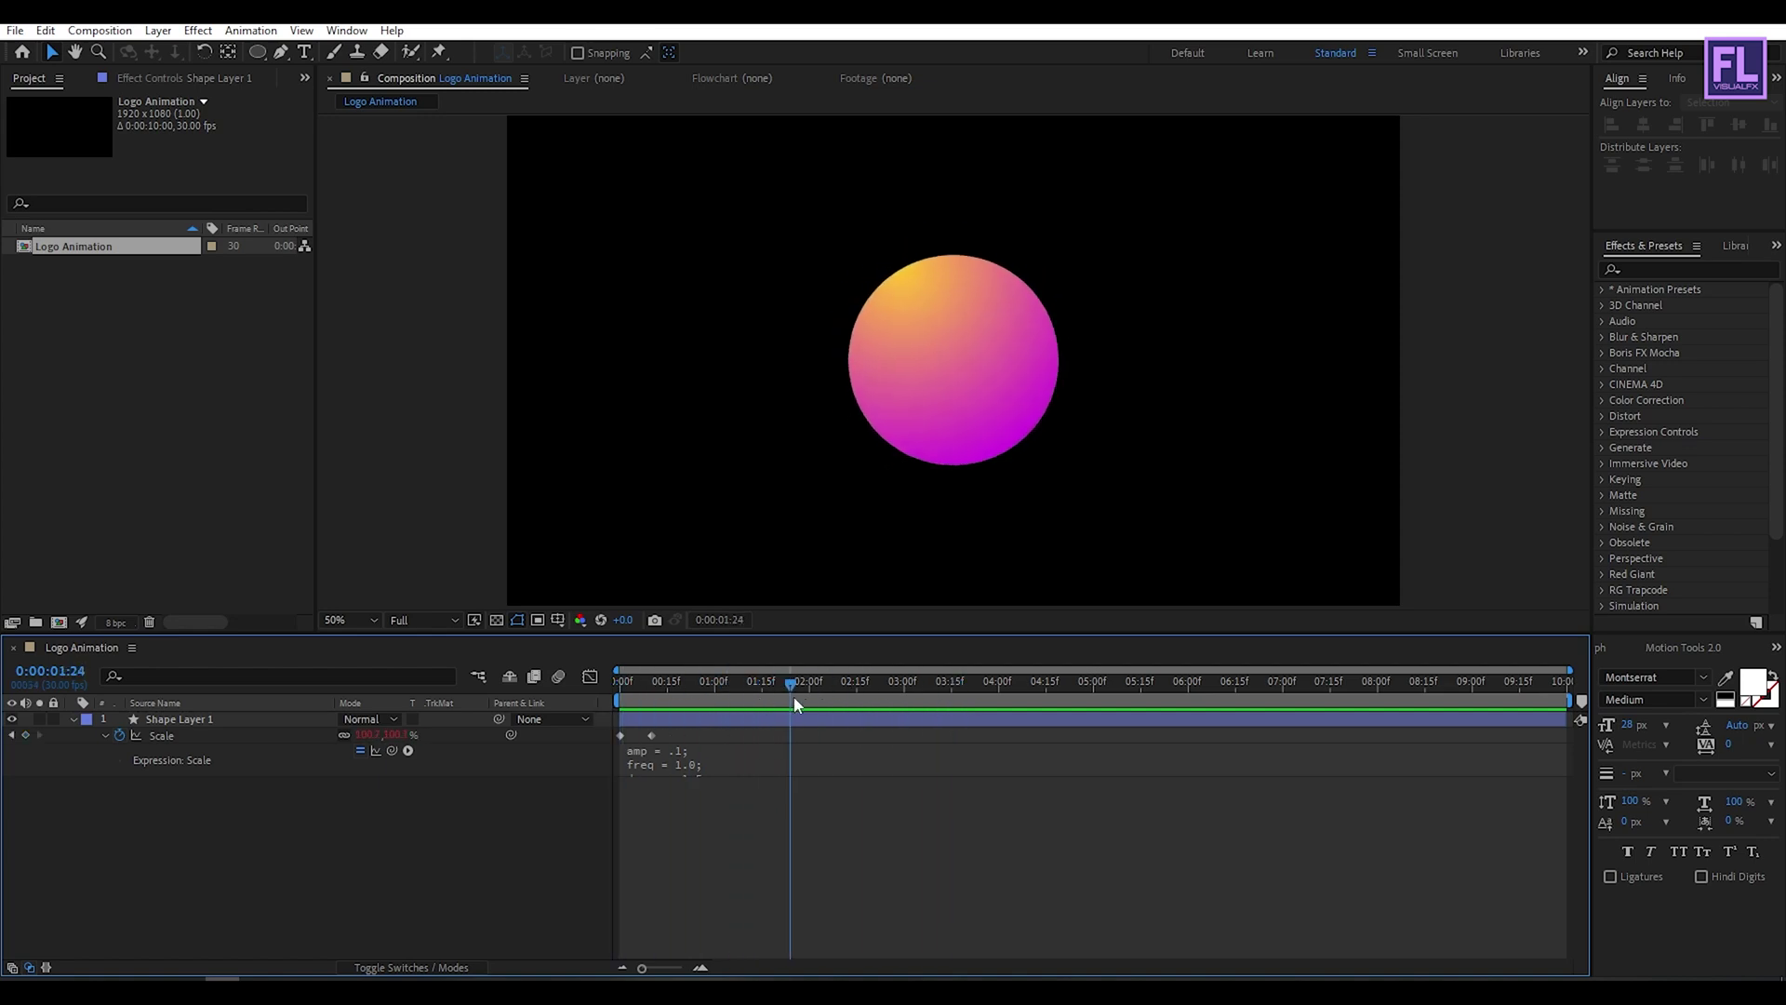
Add the expression wiggle(.4,100) to Shape Layer 1's Position, check the motion up to 0:00:03:25 and collapse the layer.
click(175, 721)
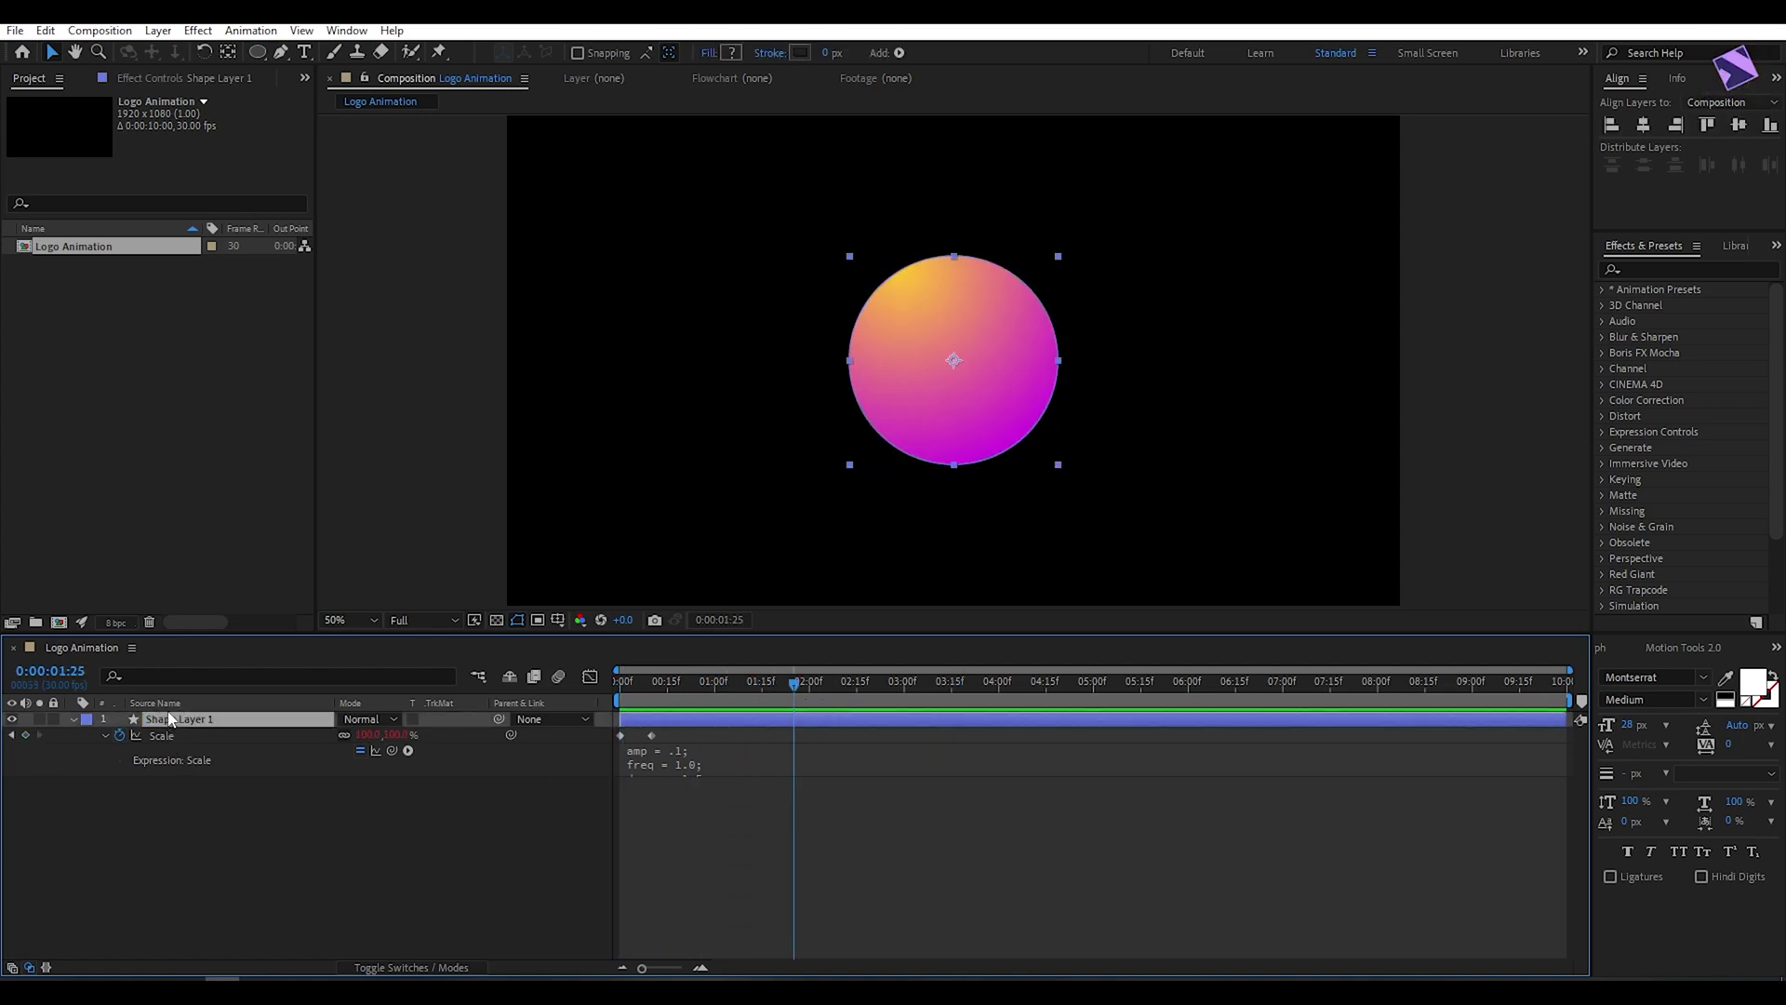
key(p)
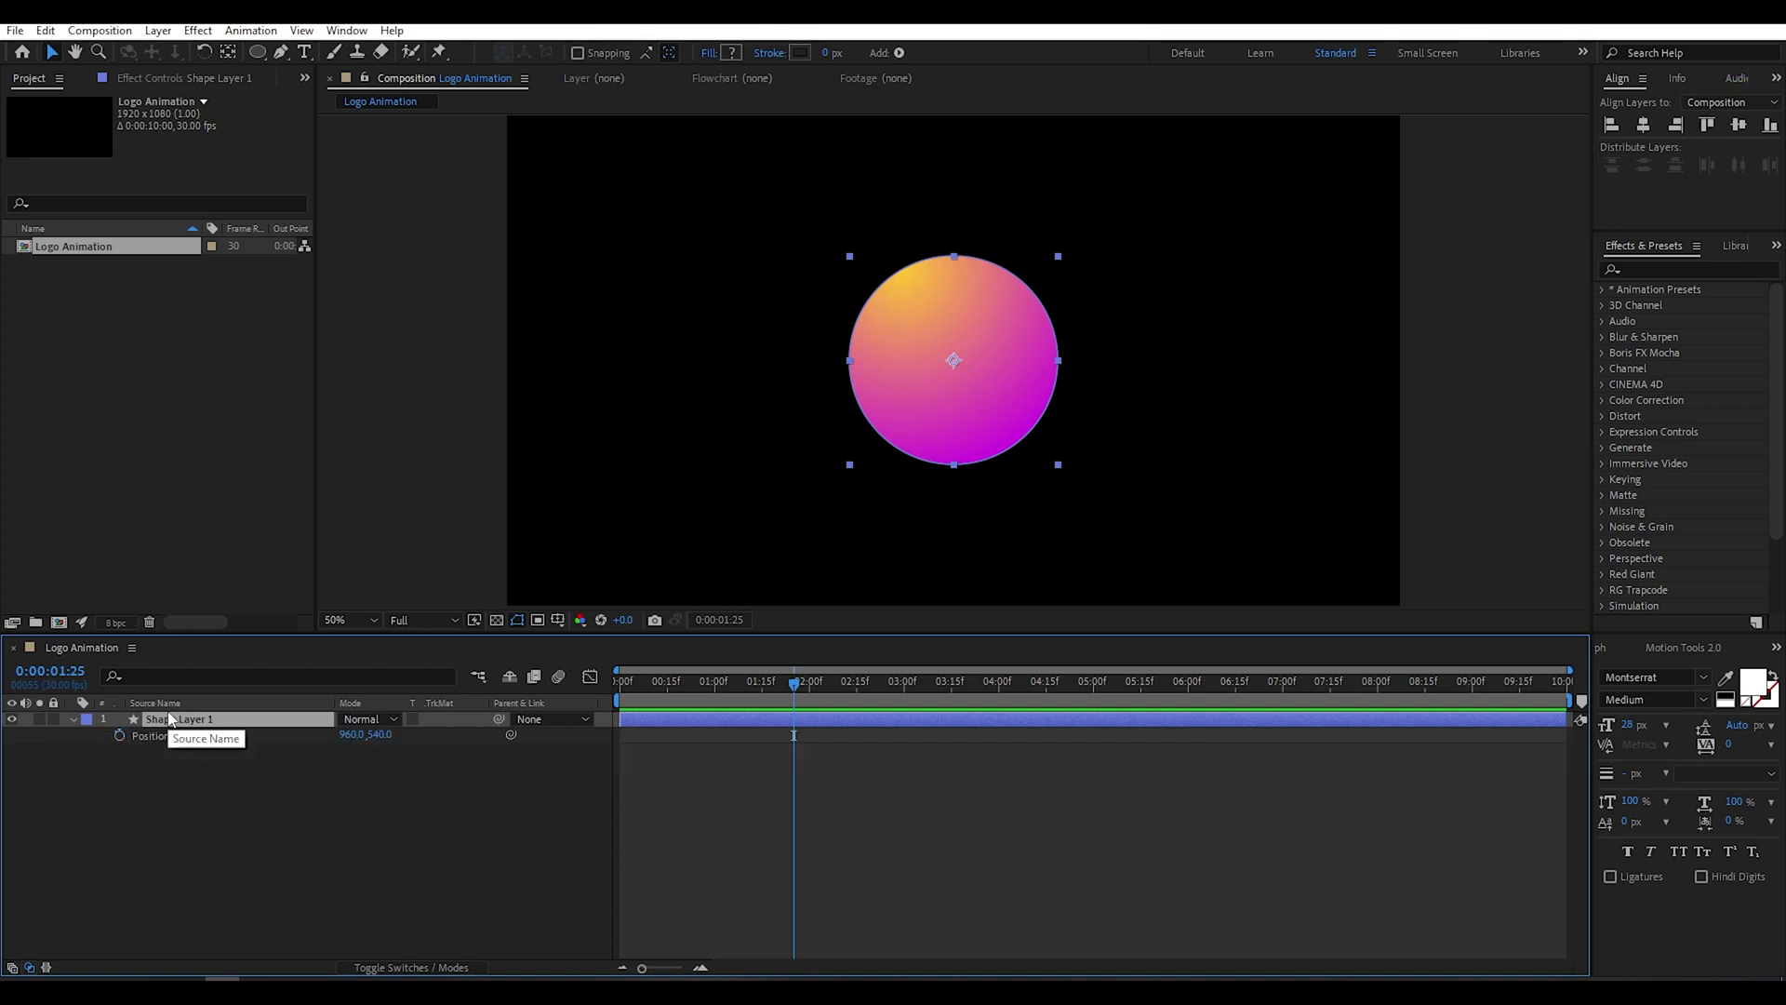
alt+click(119, 735)
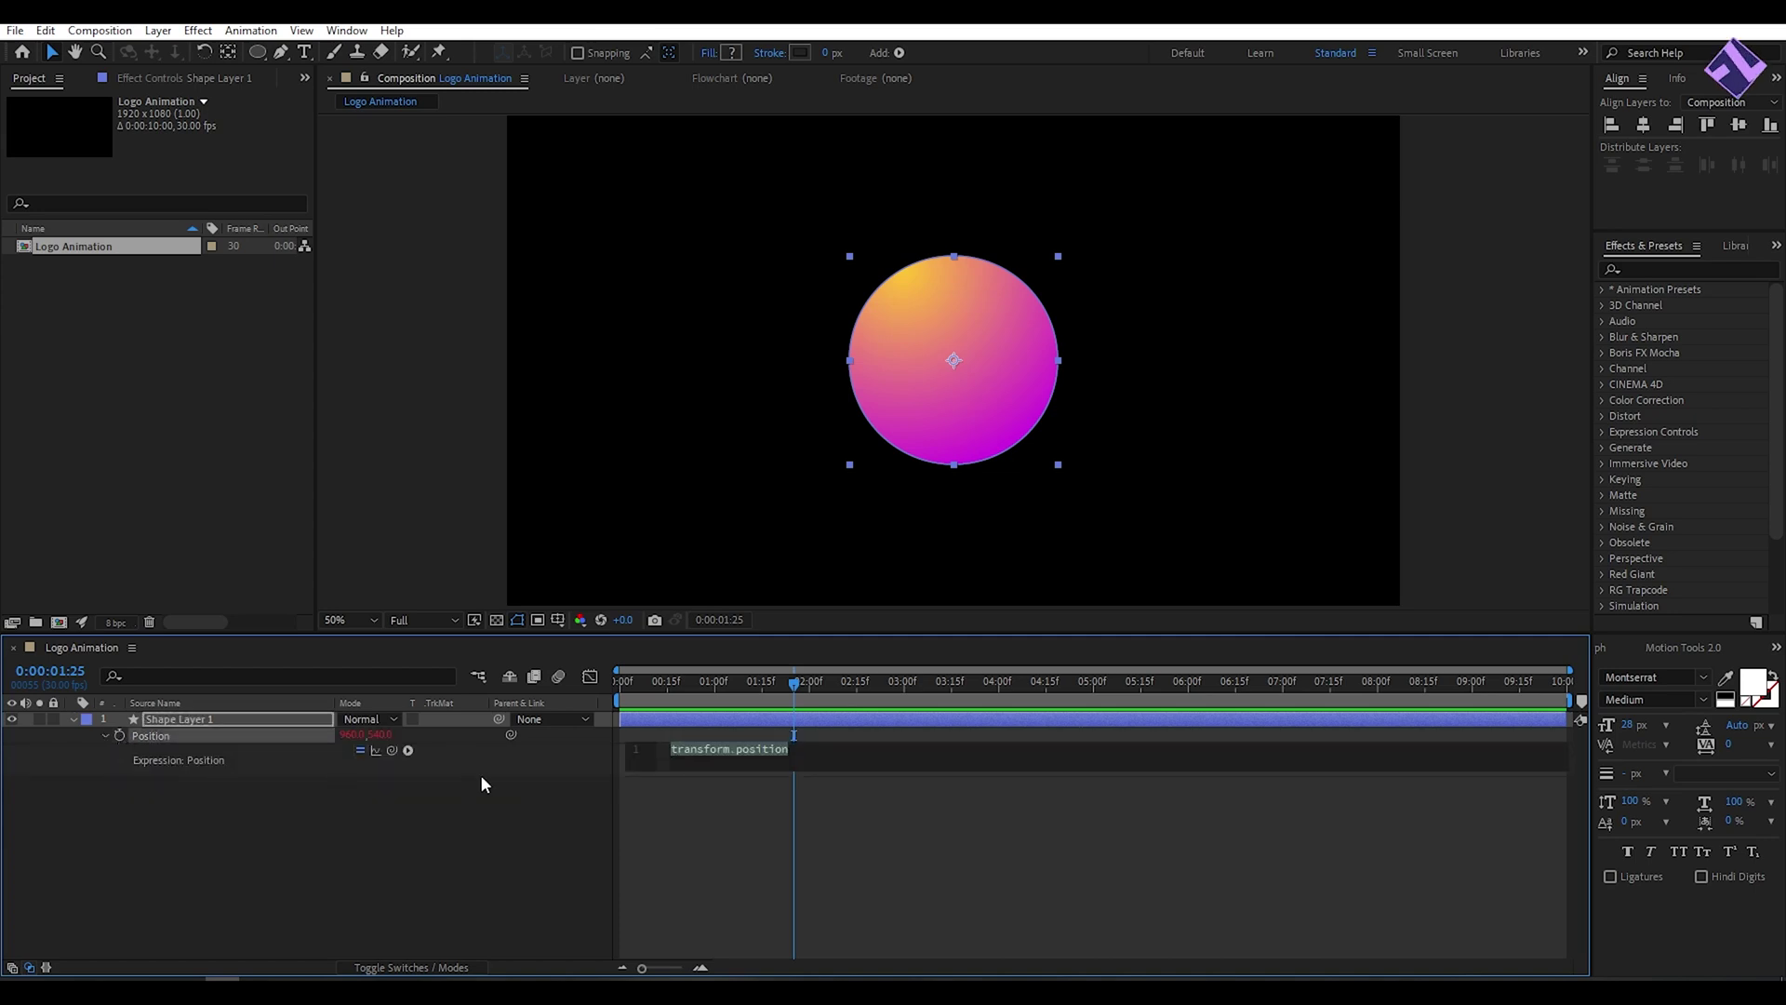
text(wi)
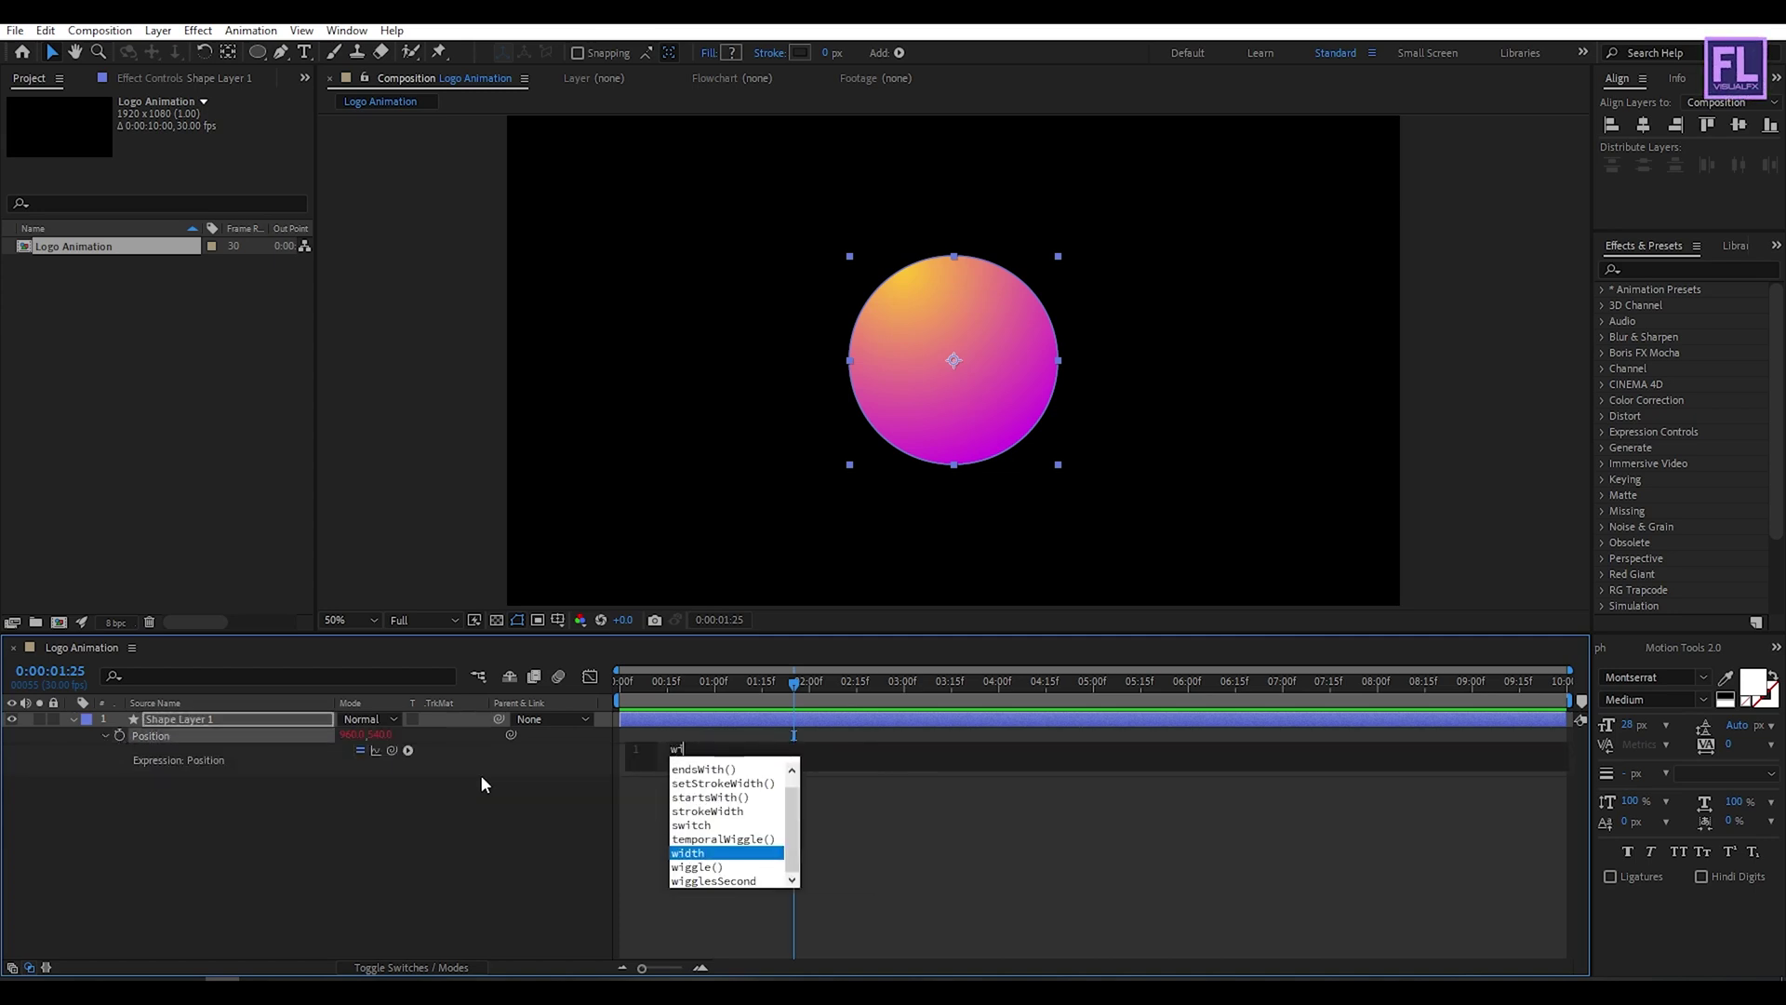
text(ggle)
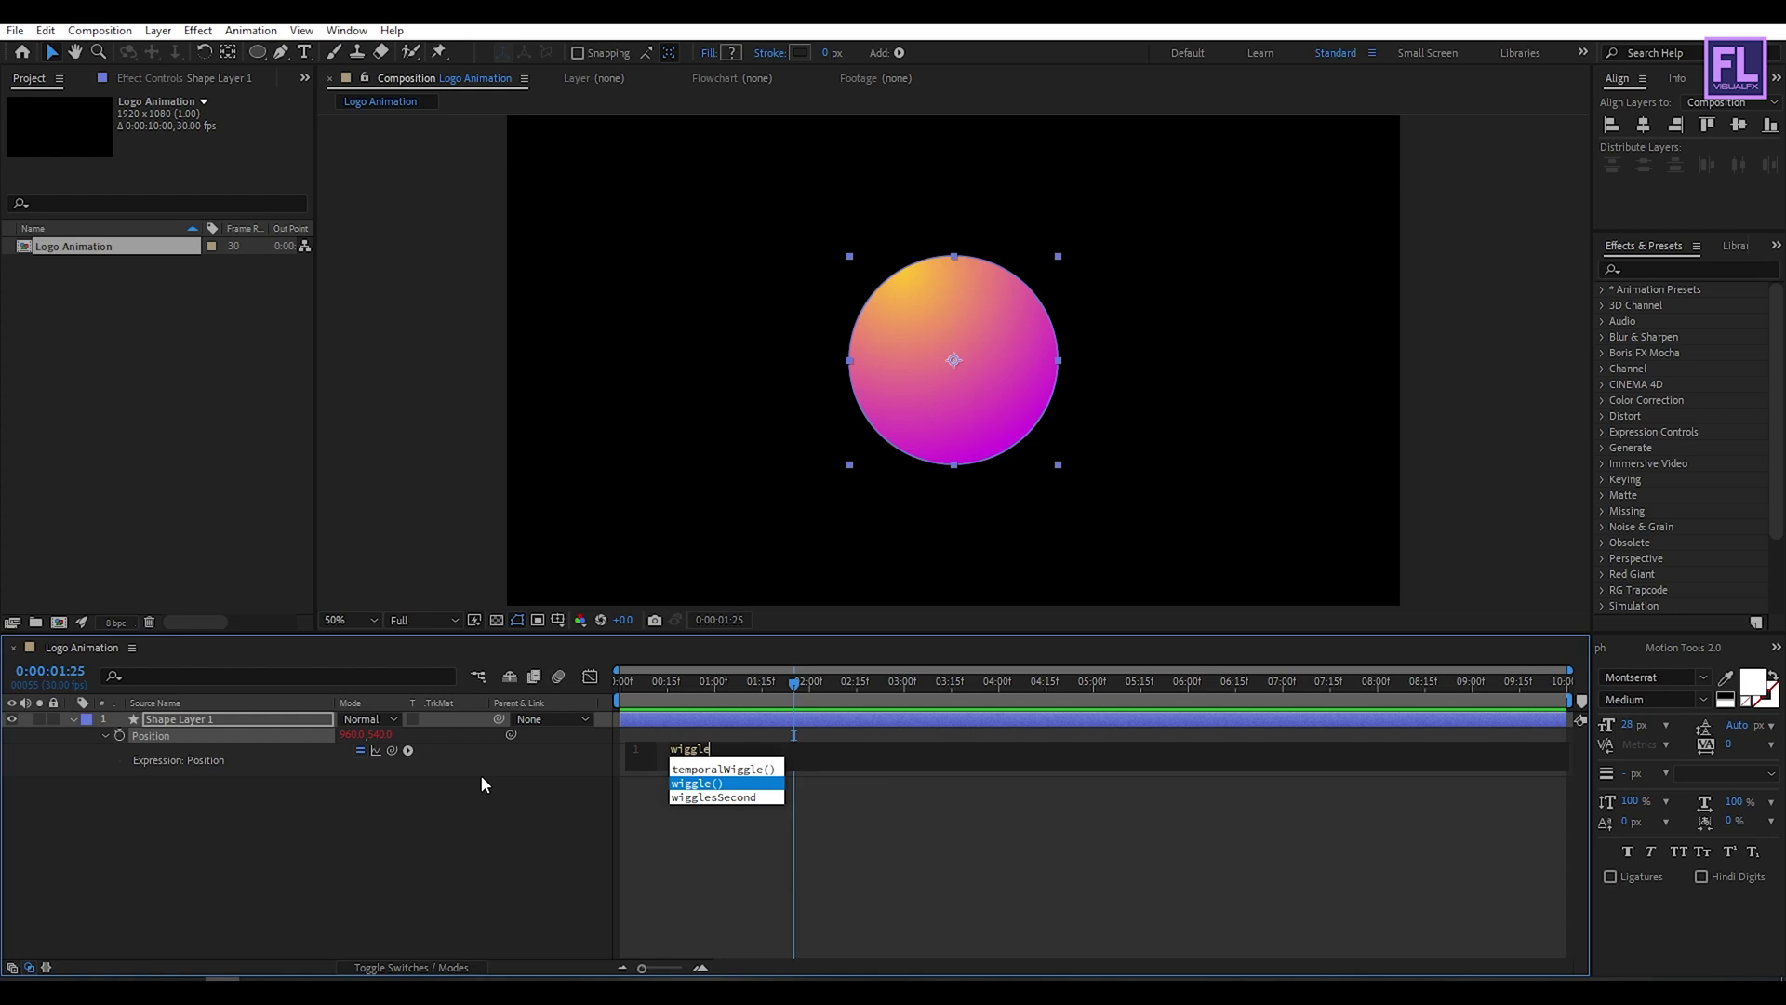
key(Return)
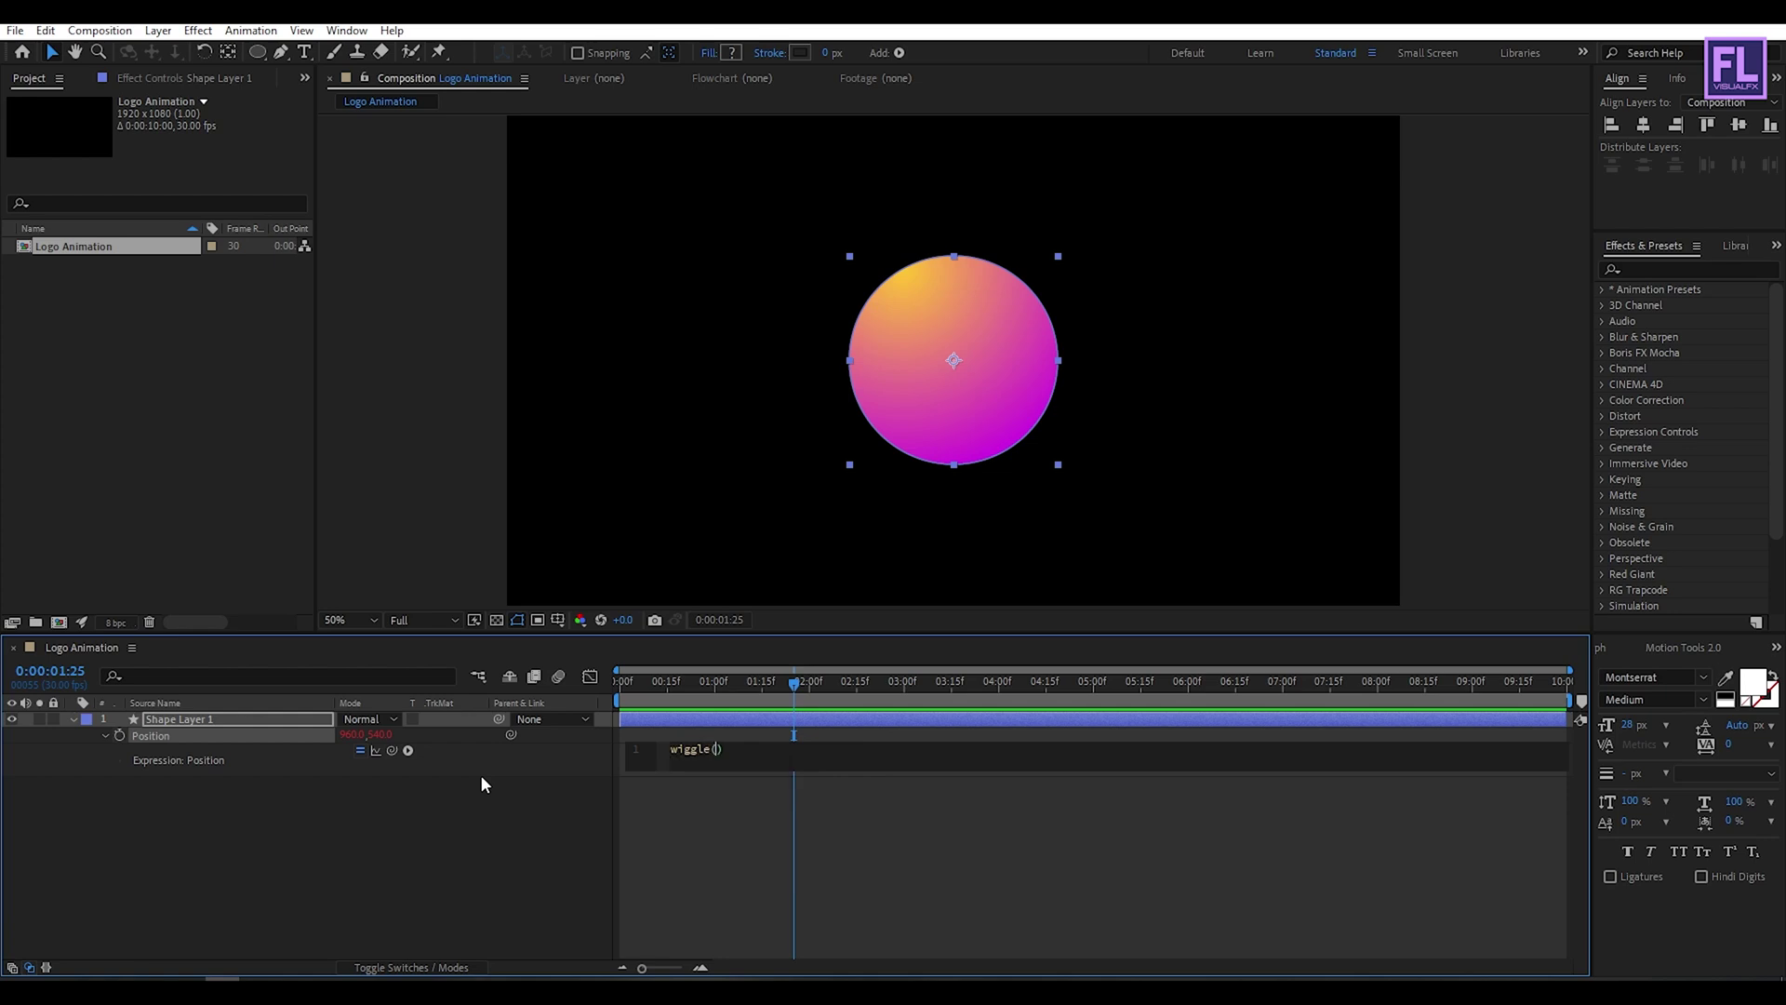
text(.4,100)
click(582, 846)
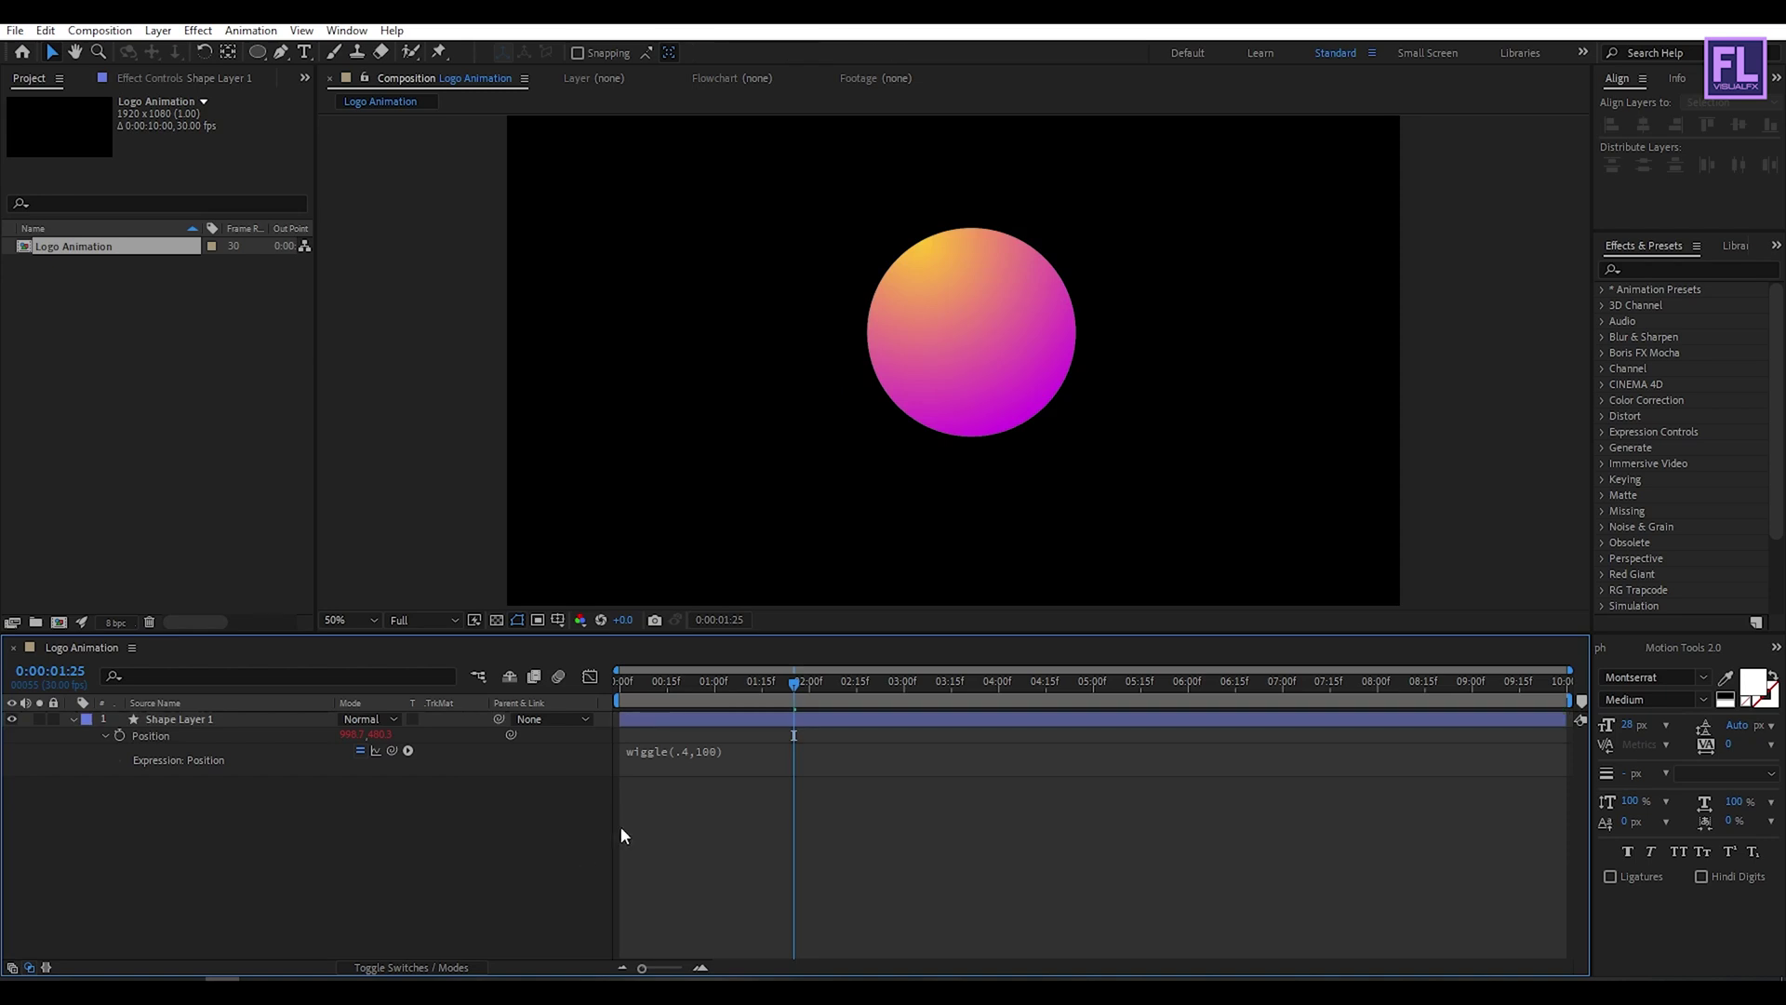
drag(804, 683, 983, 724)
click(186, 755)
click(71, 724)
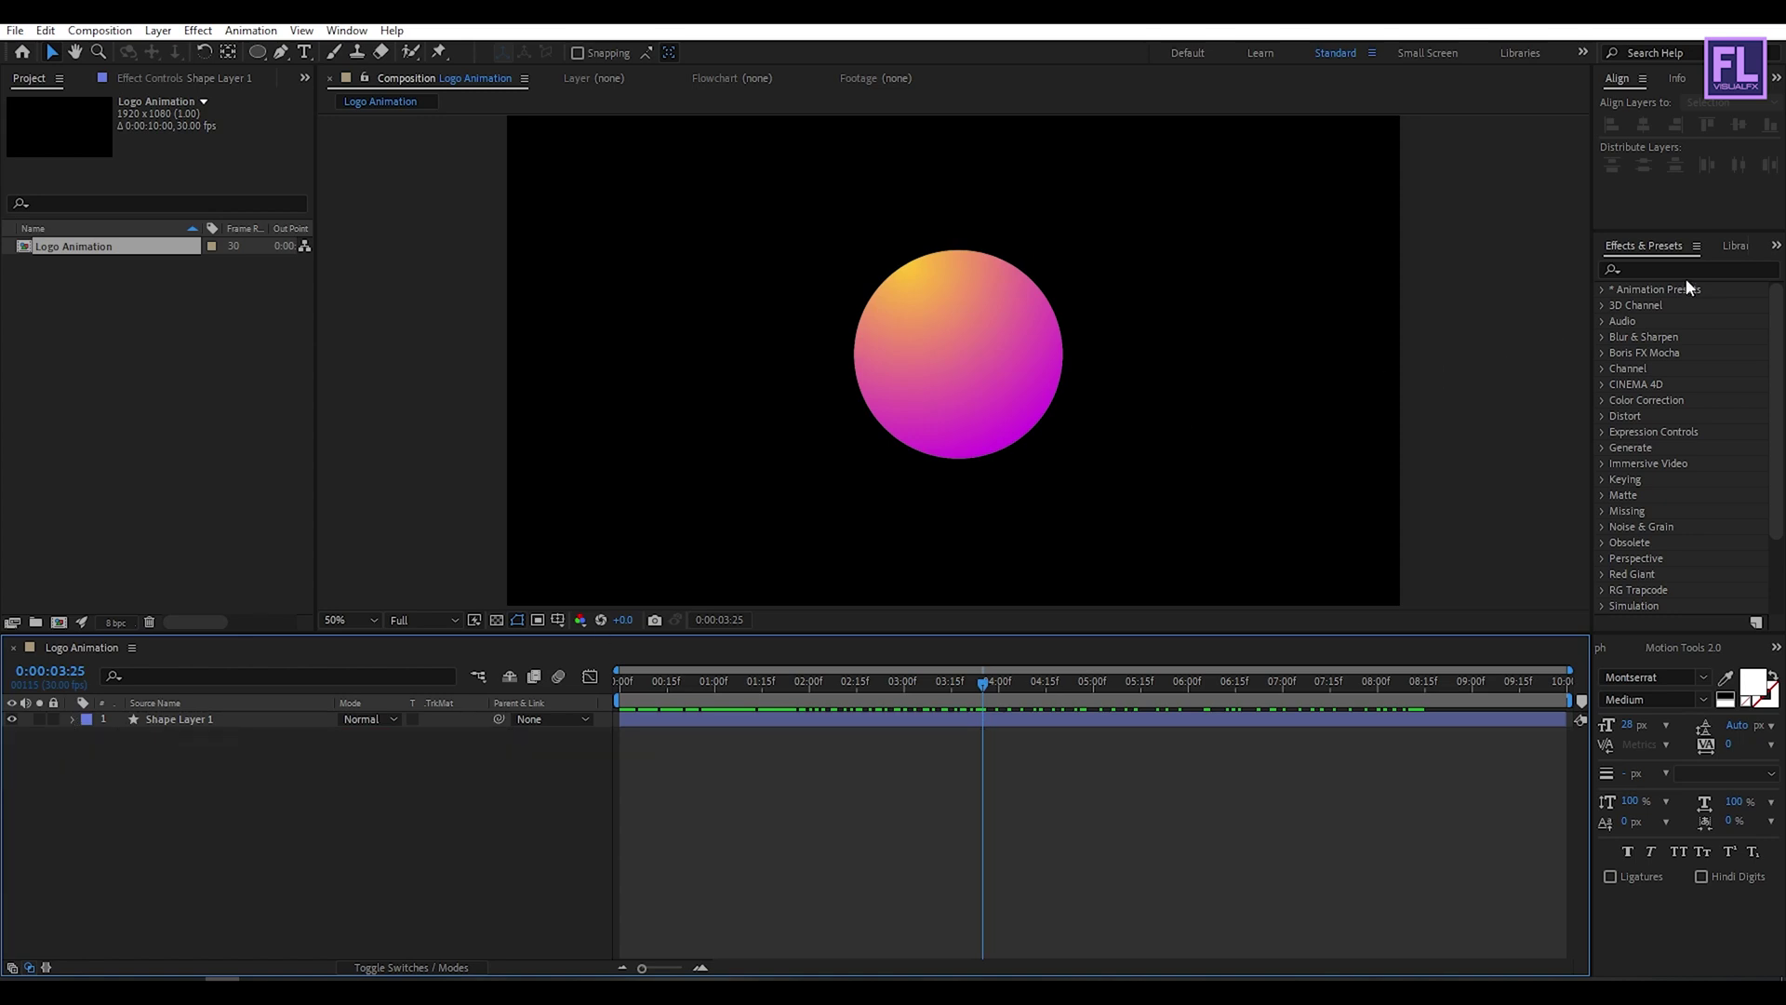
Search the effects for "trans" and apply the Distort effect Transform to Shape Layer 1.
click(1653, 267)
text(trabn)
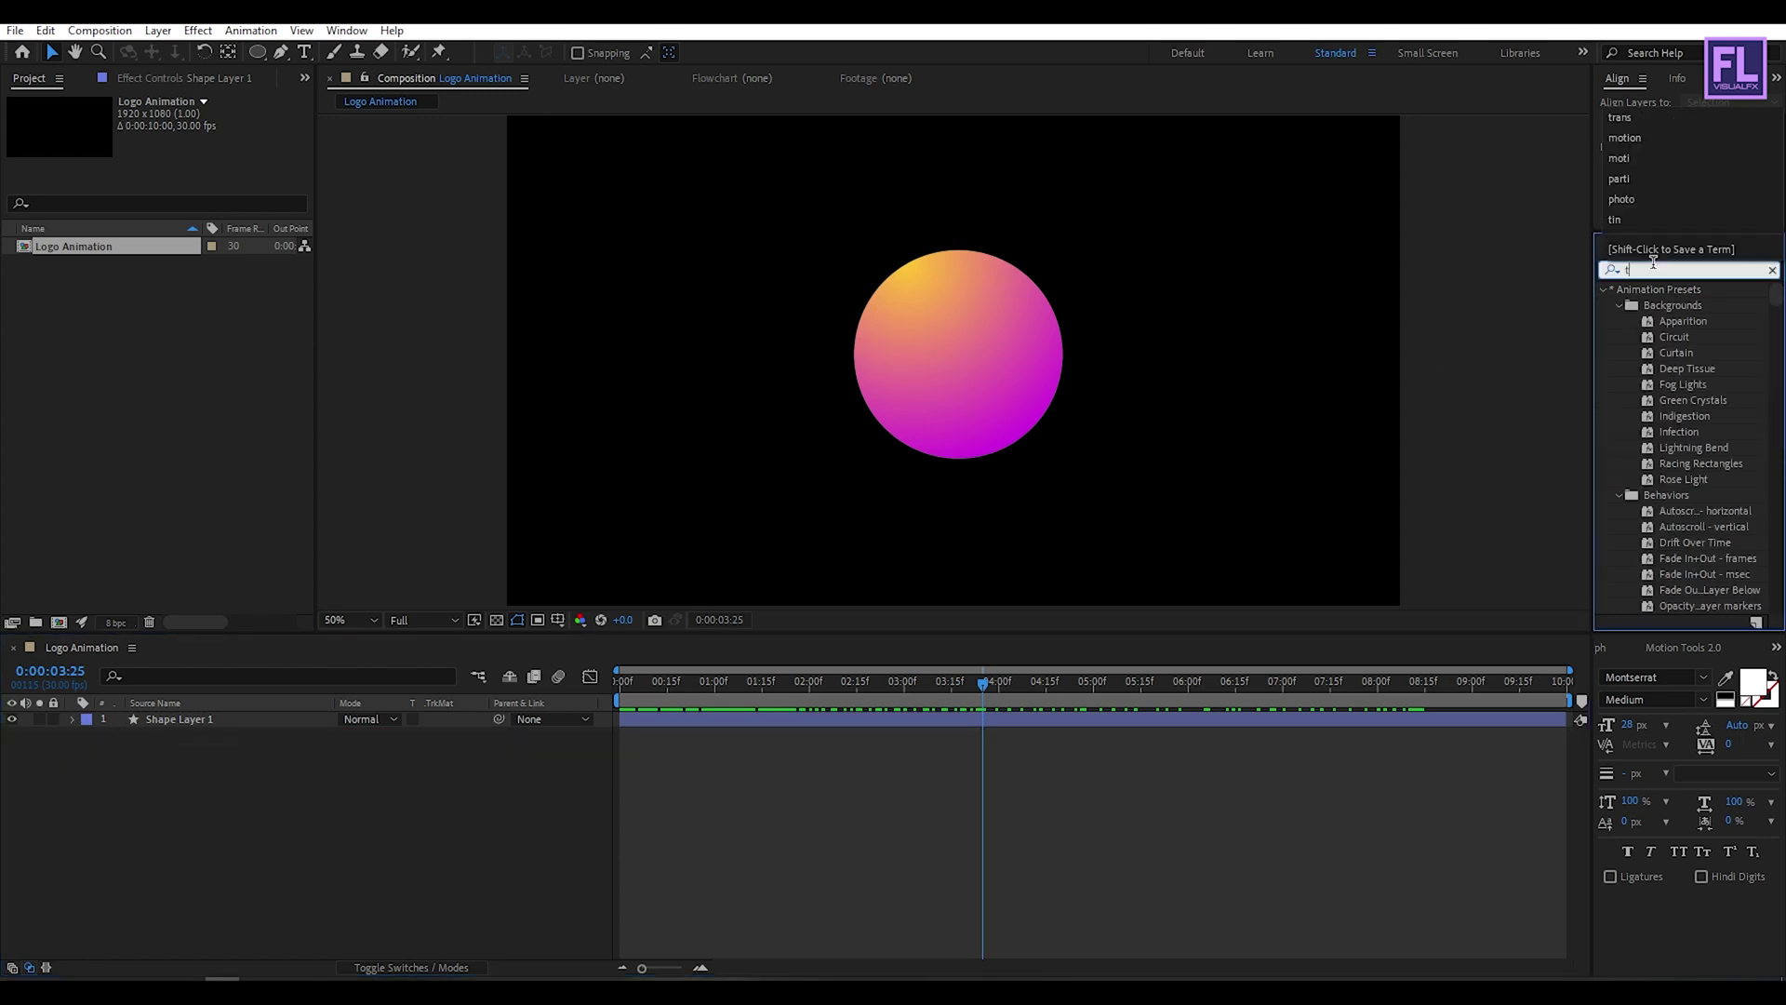
key(BackSpace)
key(BackSpace)
text(ns)
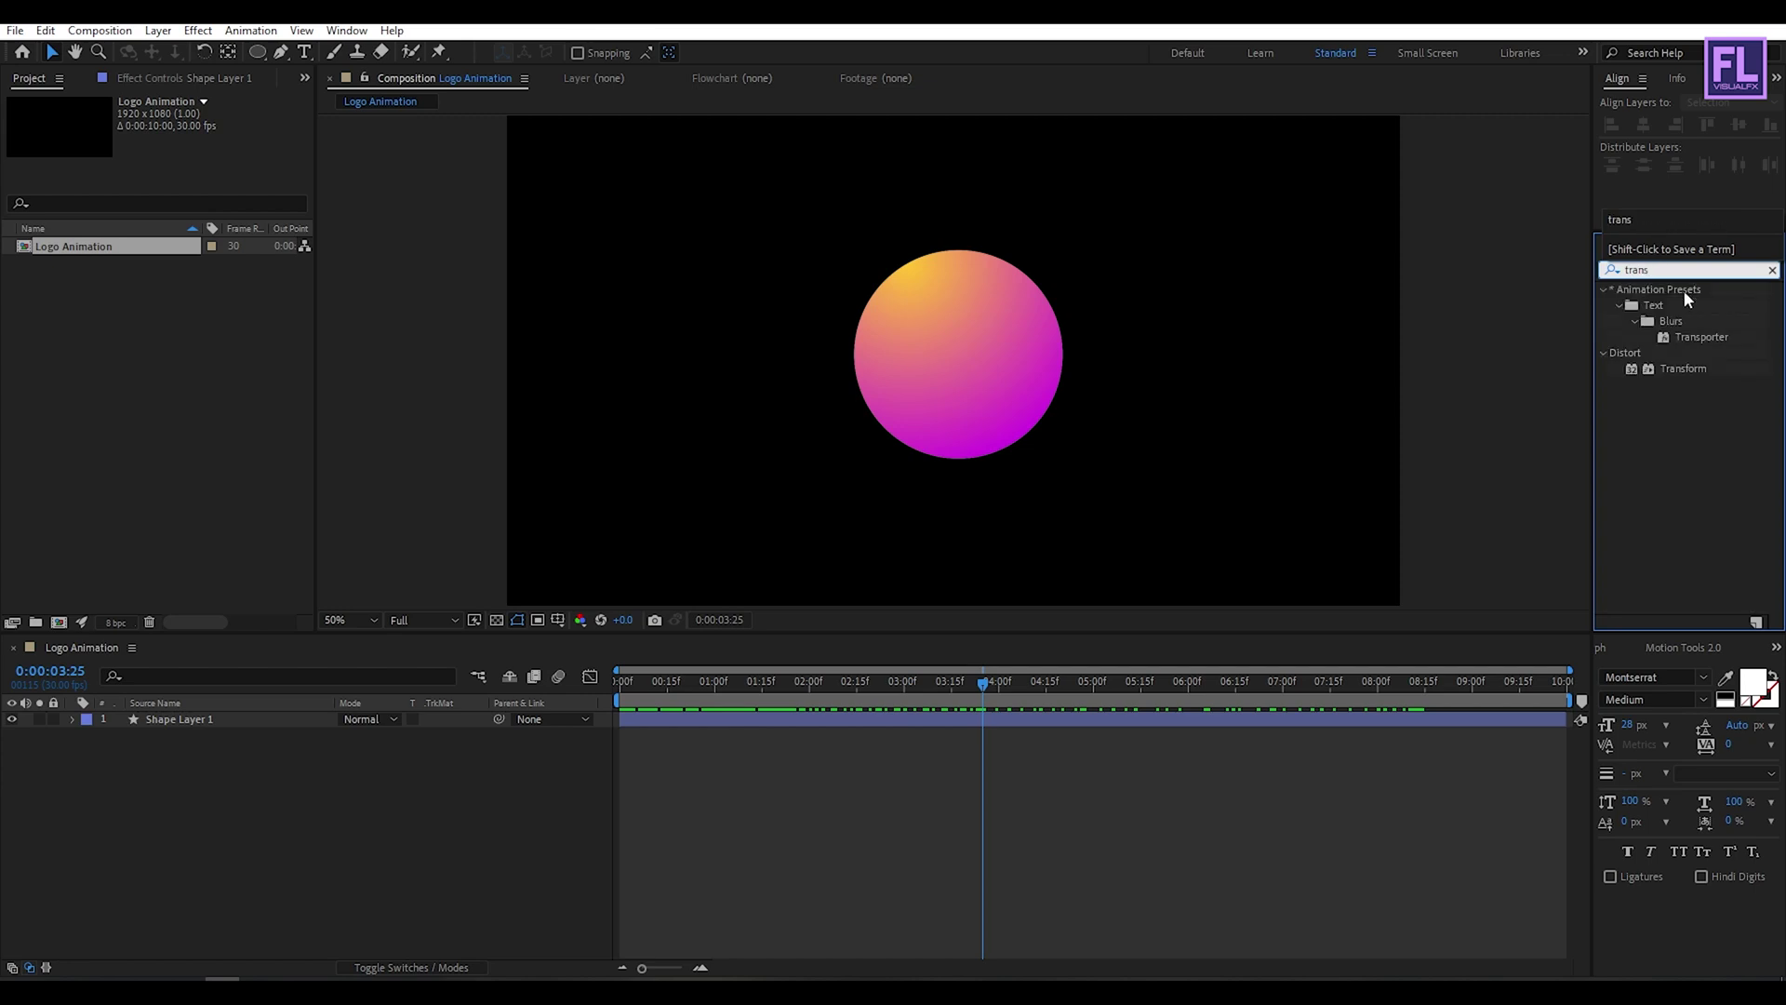
click(1667, 371)
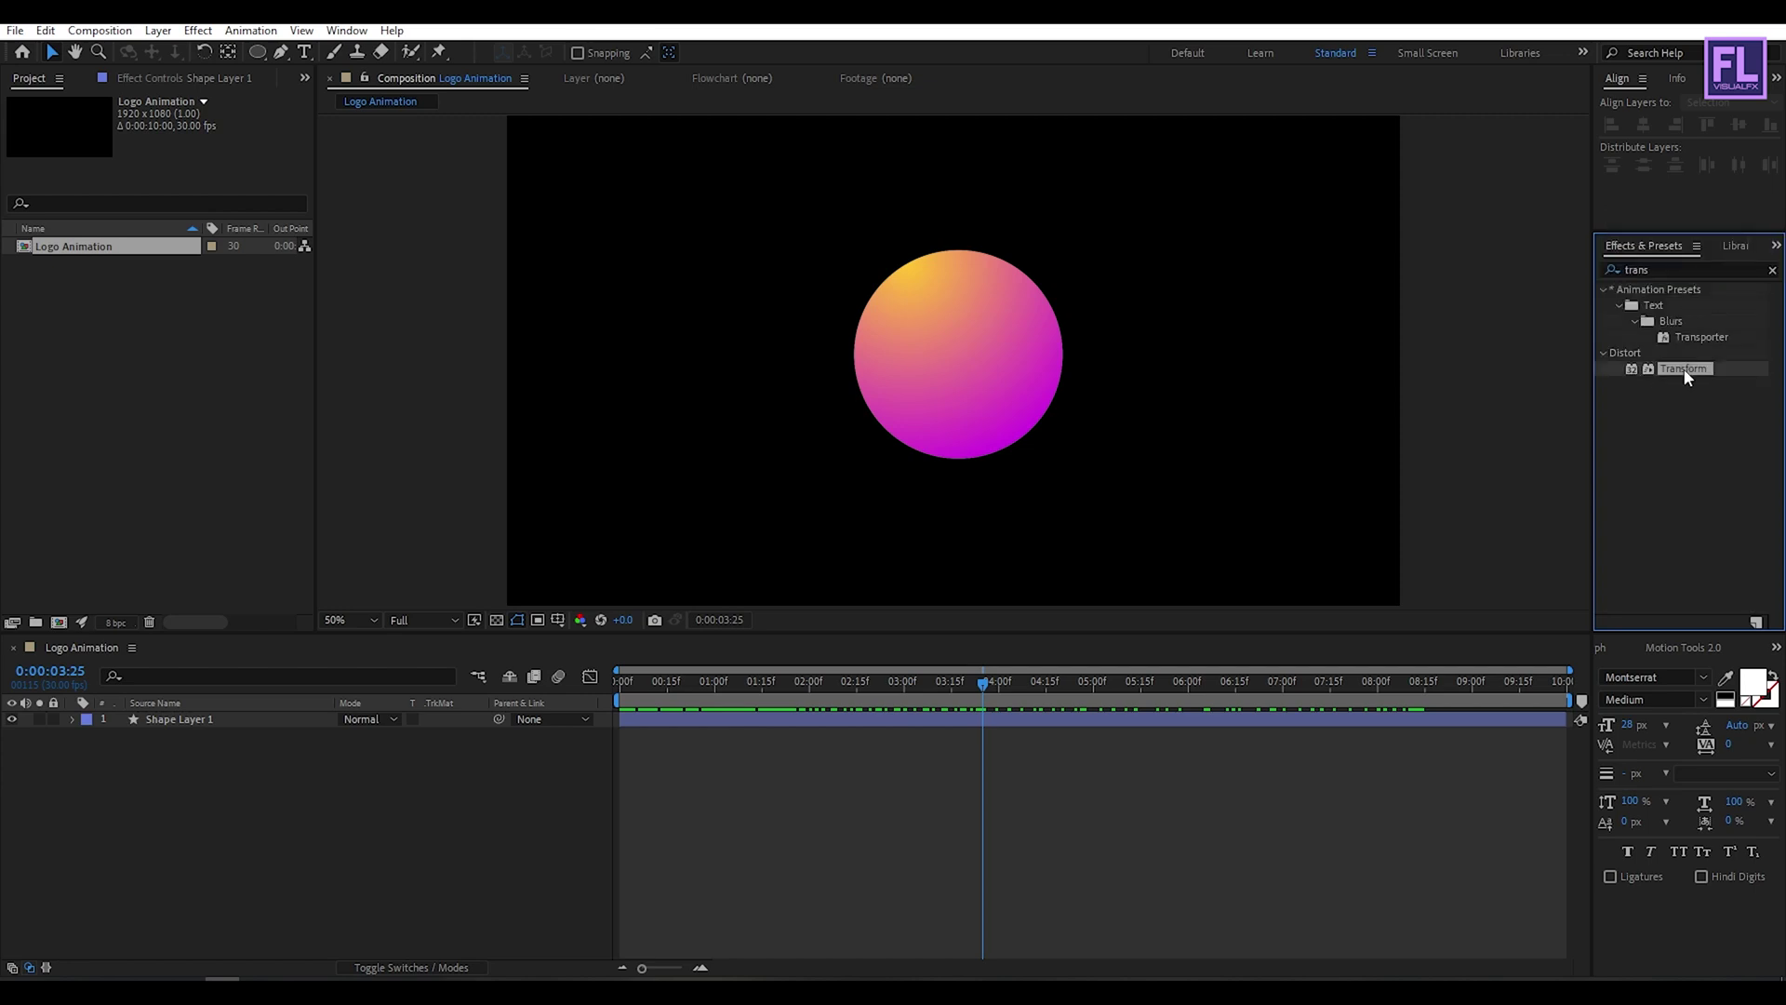
drag(1686, 374, 218, 722)
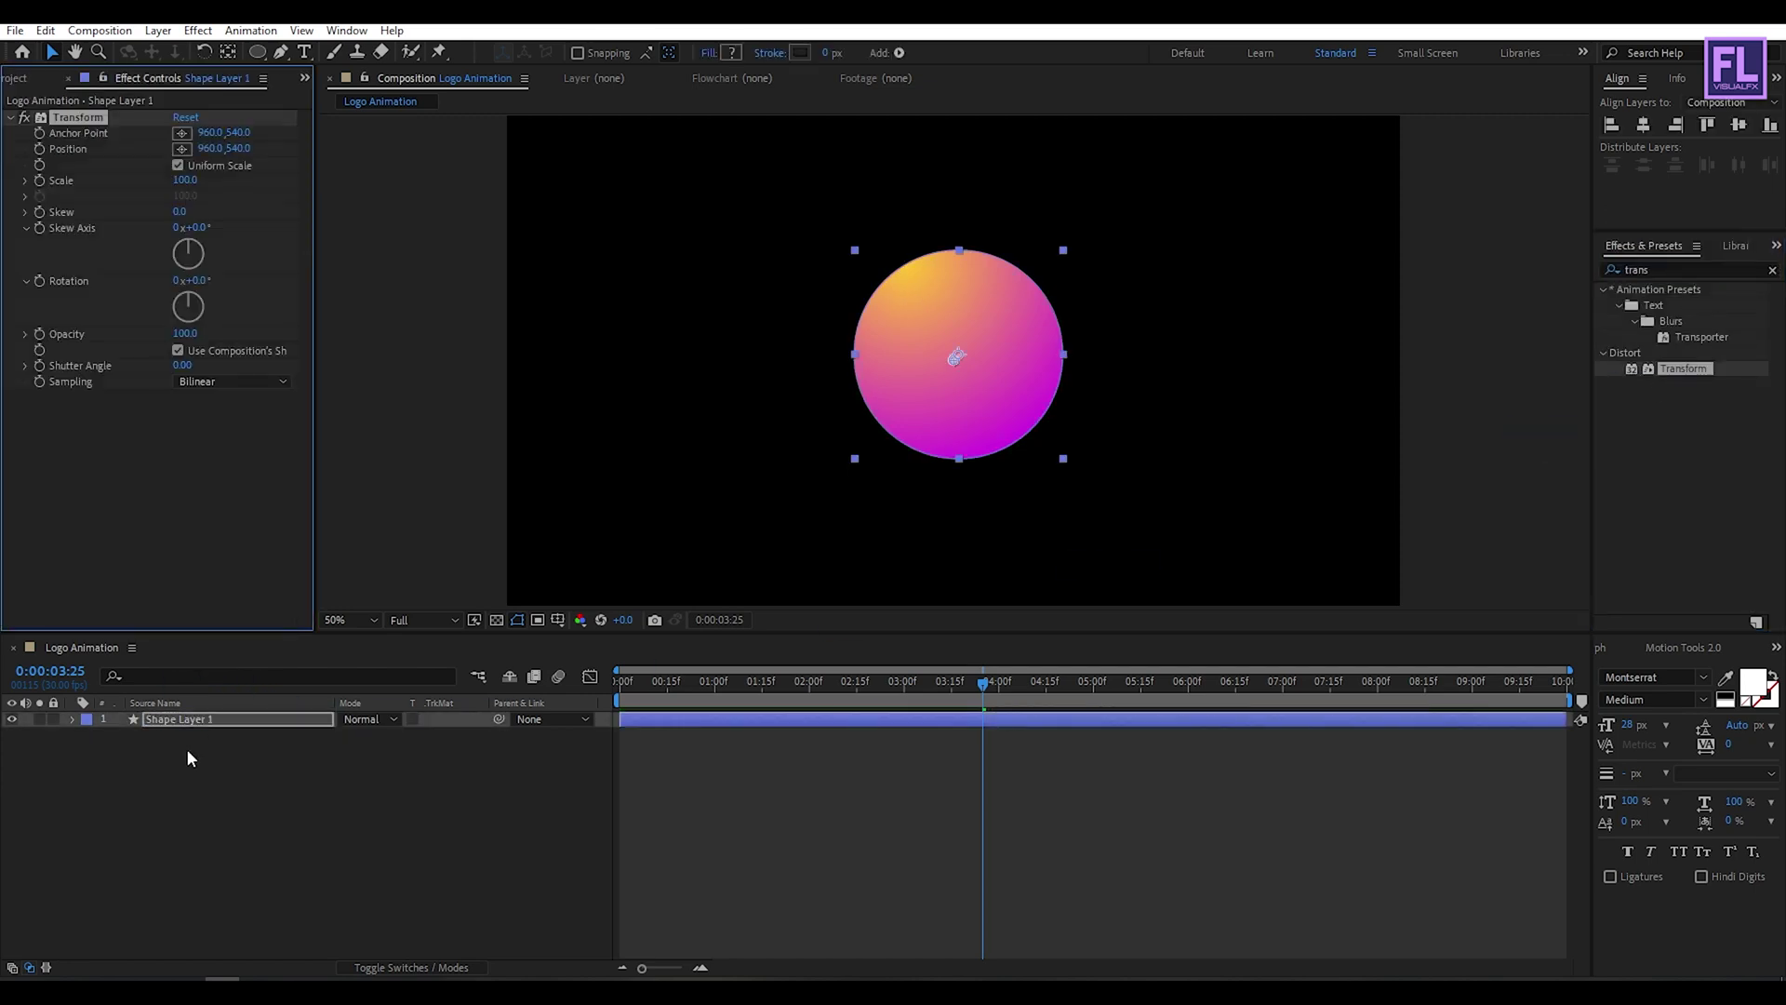
Set the Transform effect's scale to 49 and move the circle up and left of the composition's centre.
mouse_move(186, 186)
mouse_down()
mouse_move(136, 191)
mouse_move(154, 191)
mouse_up()
drag(955, 388, 811, 232)
click(173, 180)
drag(173, 181, 166, 181)
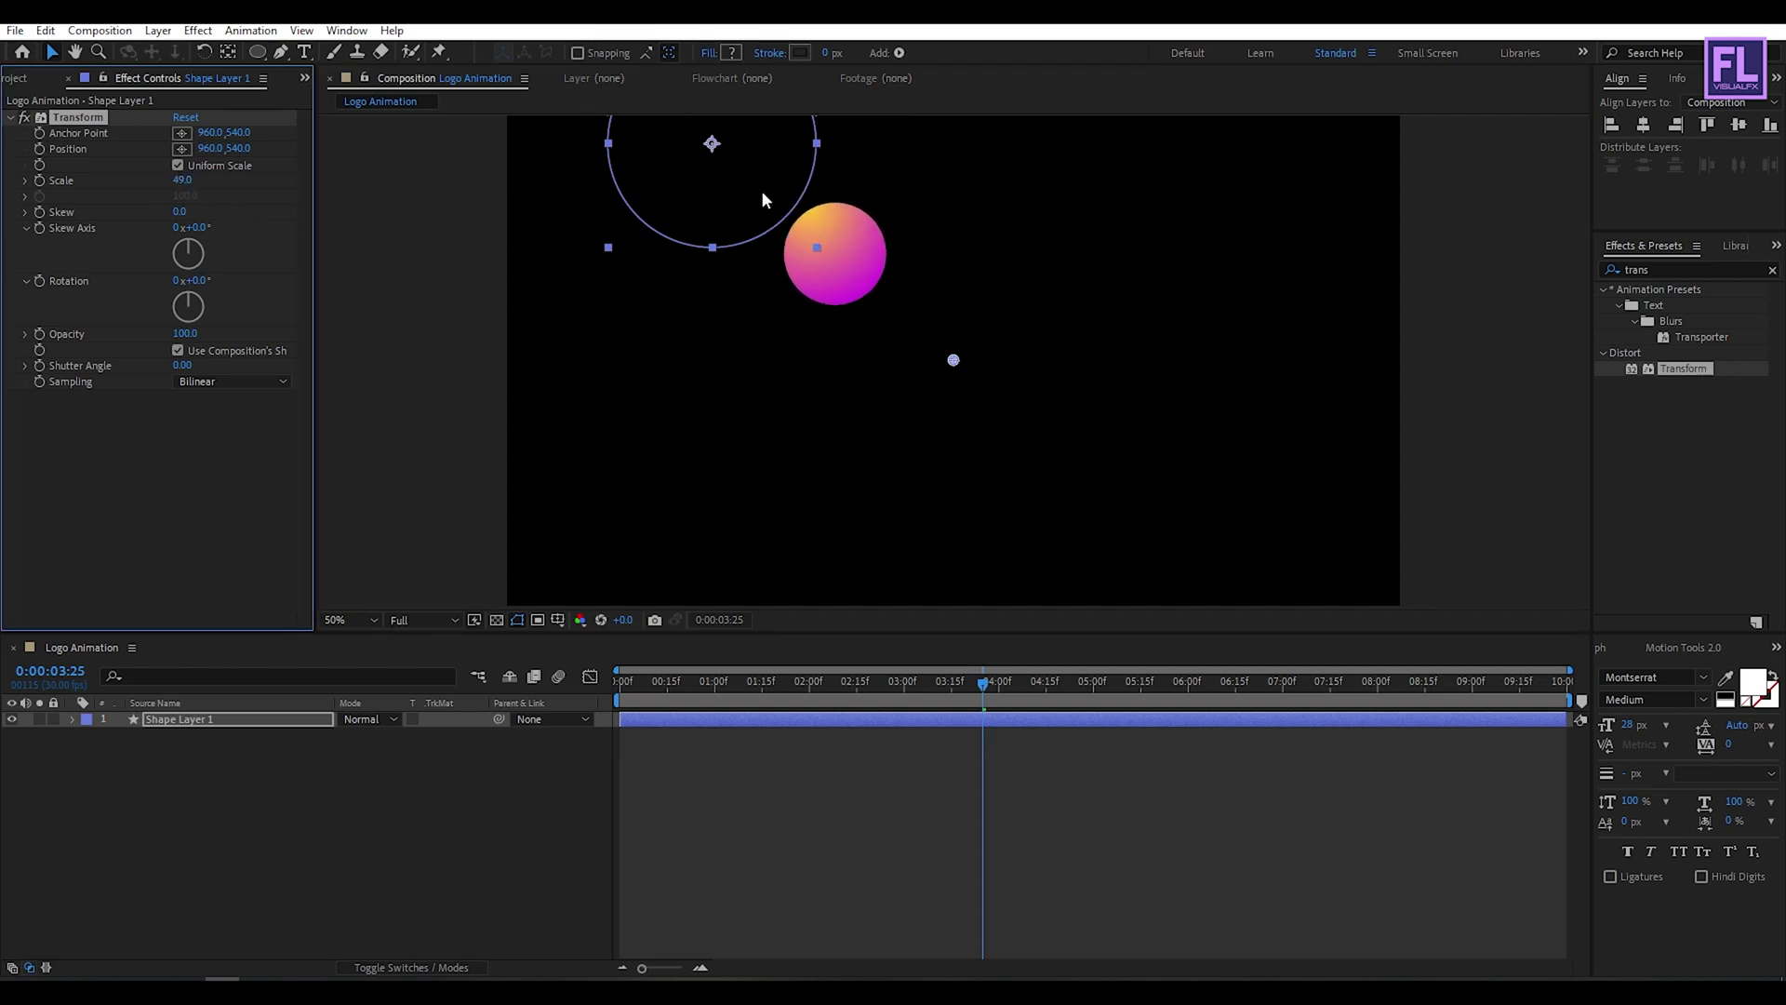
click(806, 229)
click(764, 209)
drag(764, 209, 759, 199)
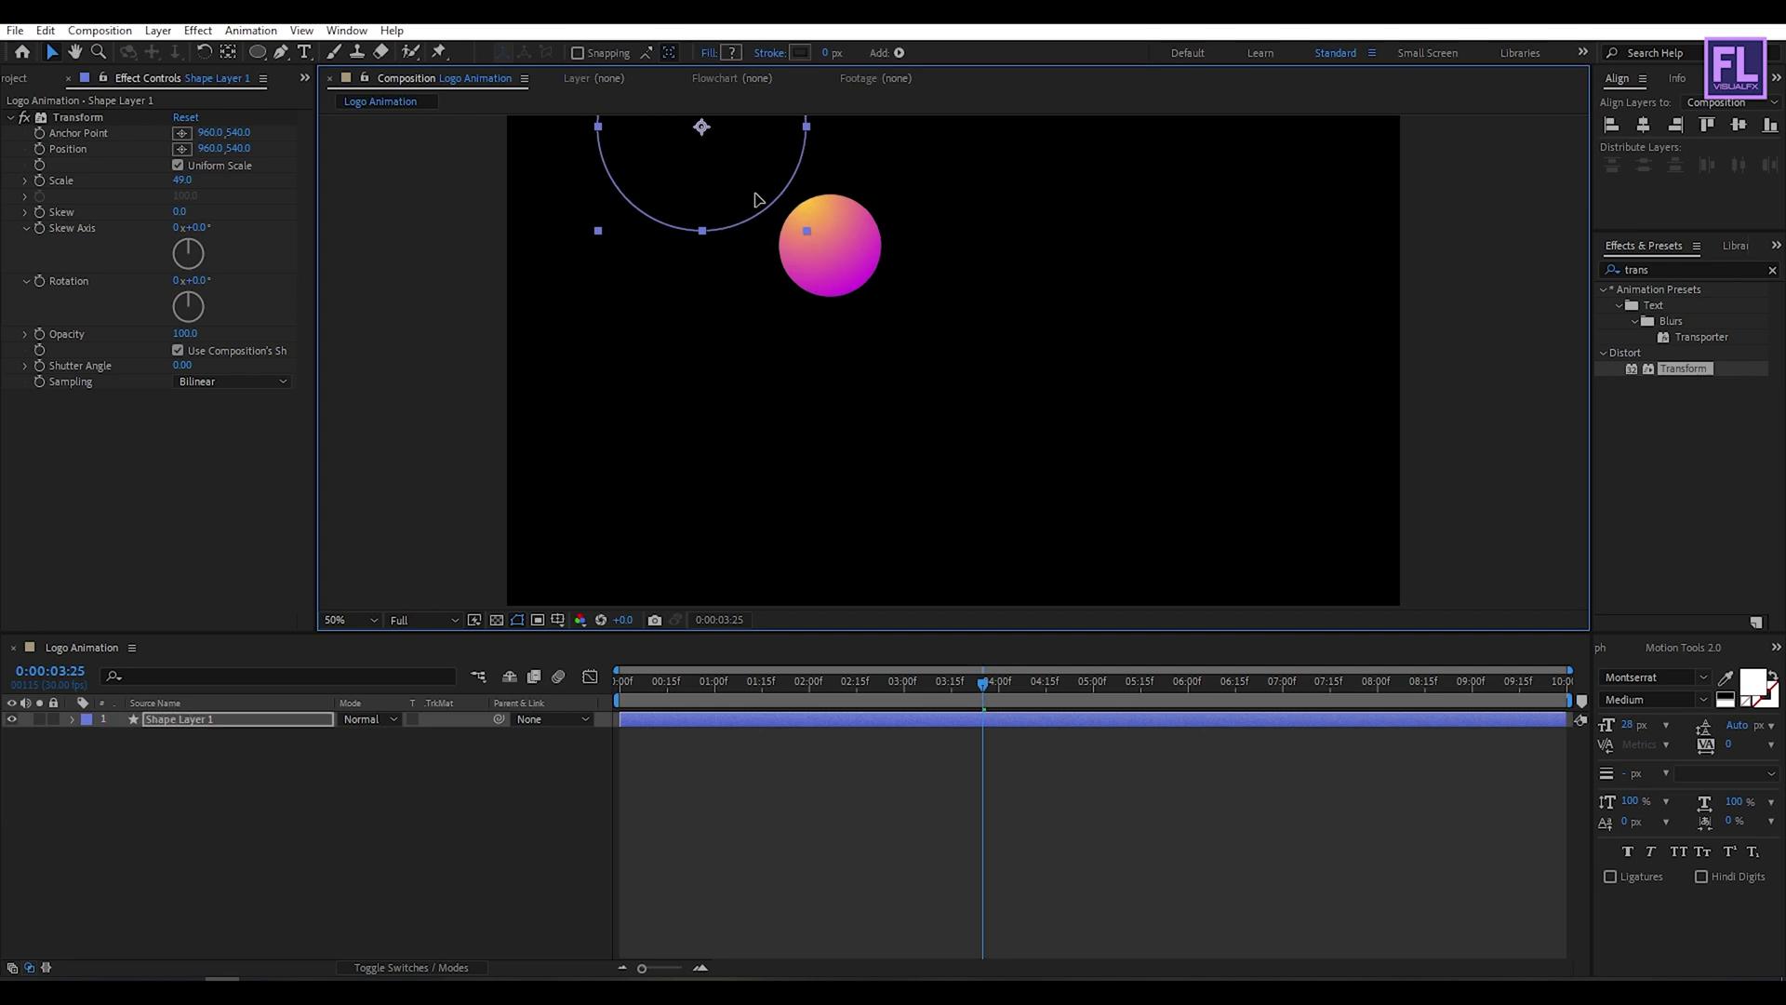
Duplicate Shape Layer 1, place the copy below the small circle and set its Transform effect scale to 87.
click(160, 853)
click(192, 721)
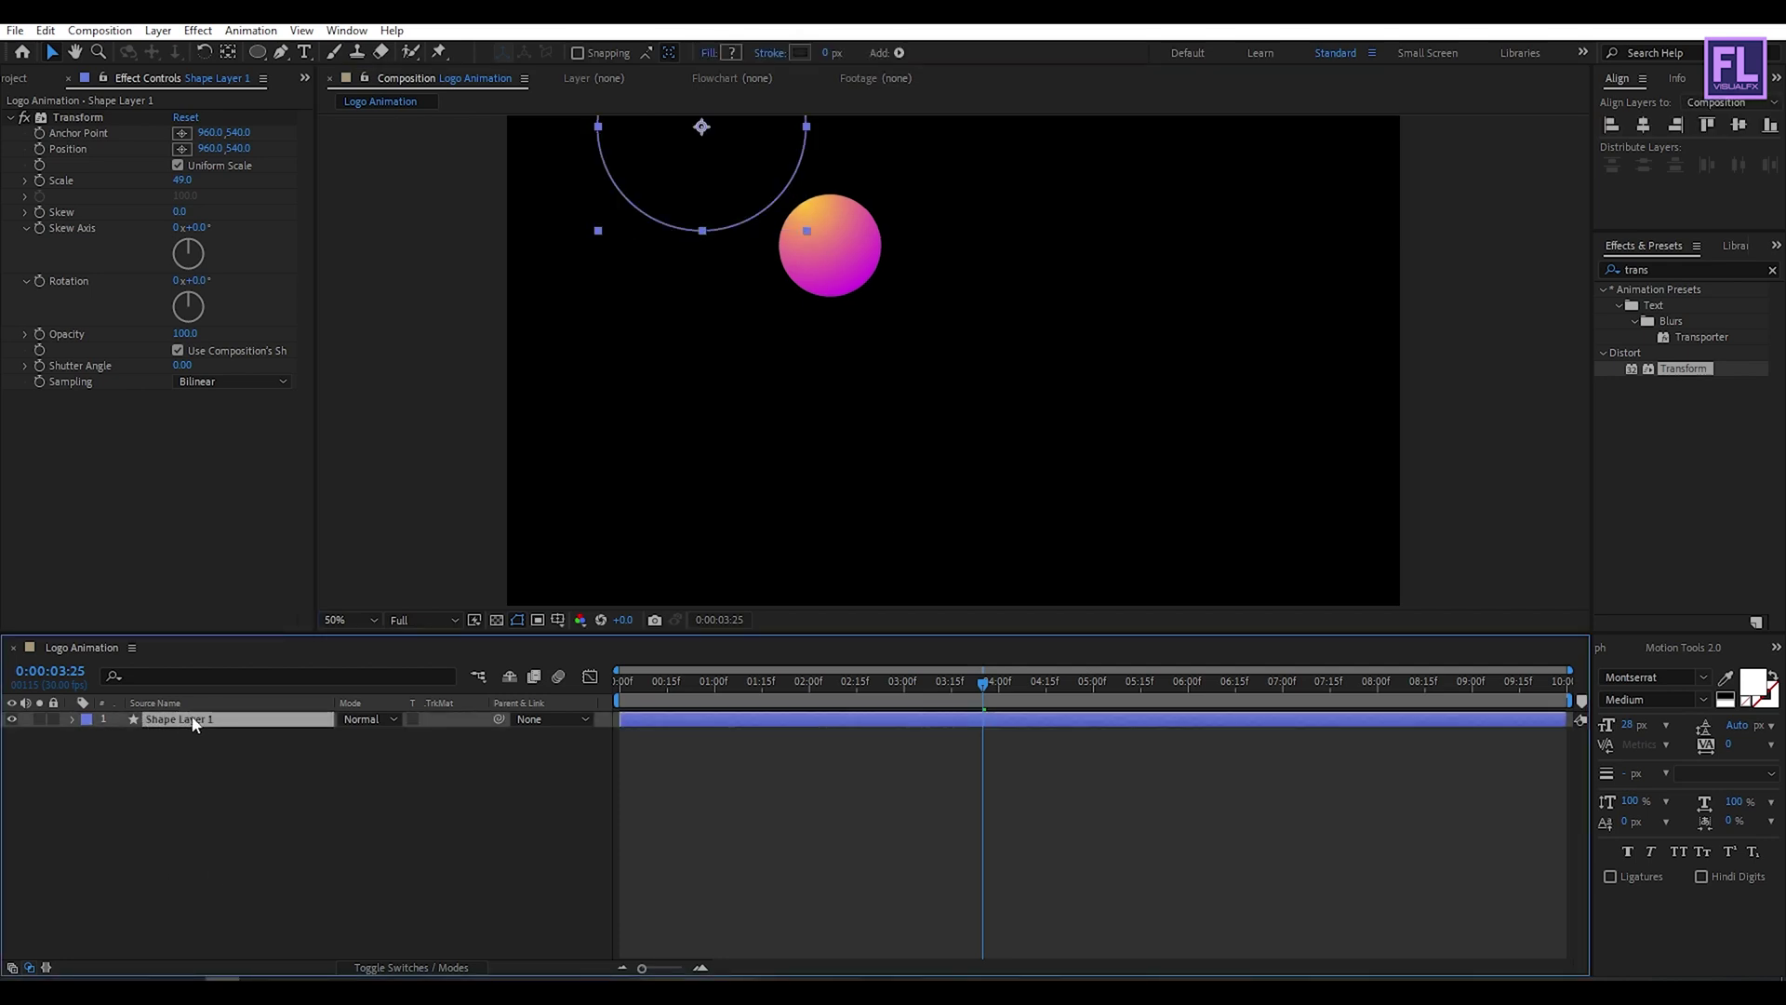
key(ctrl+d)
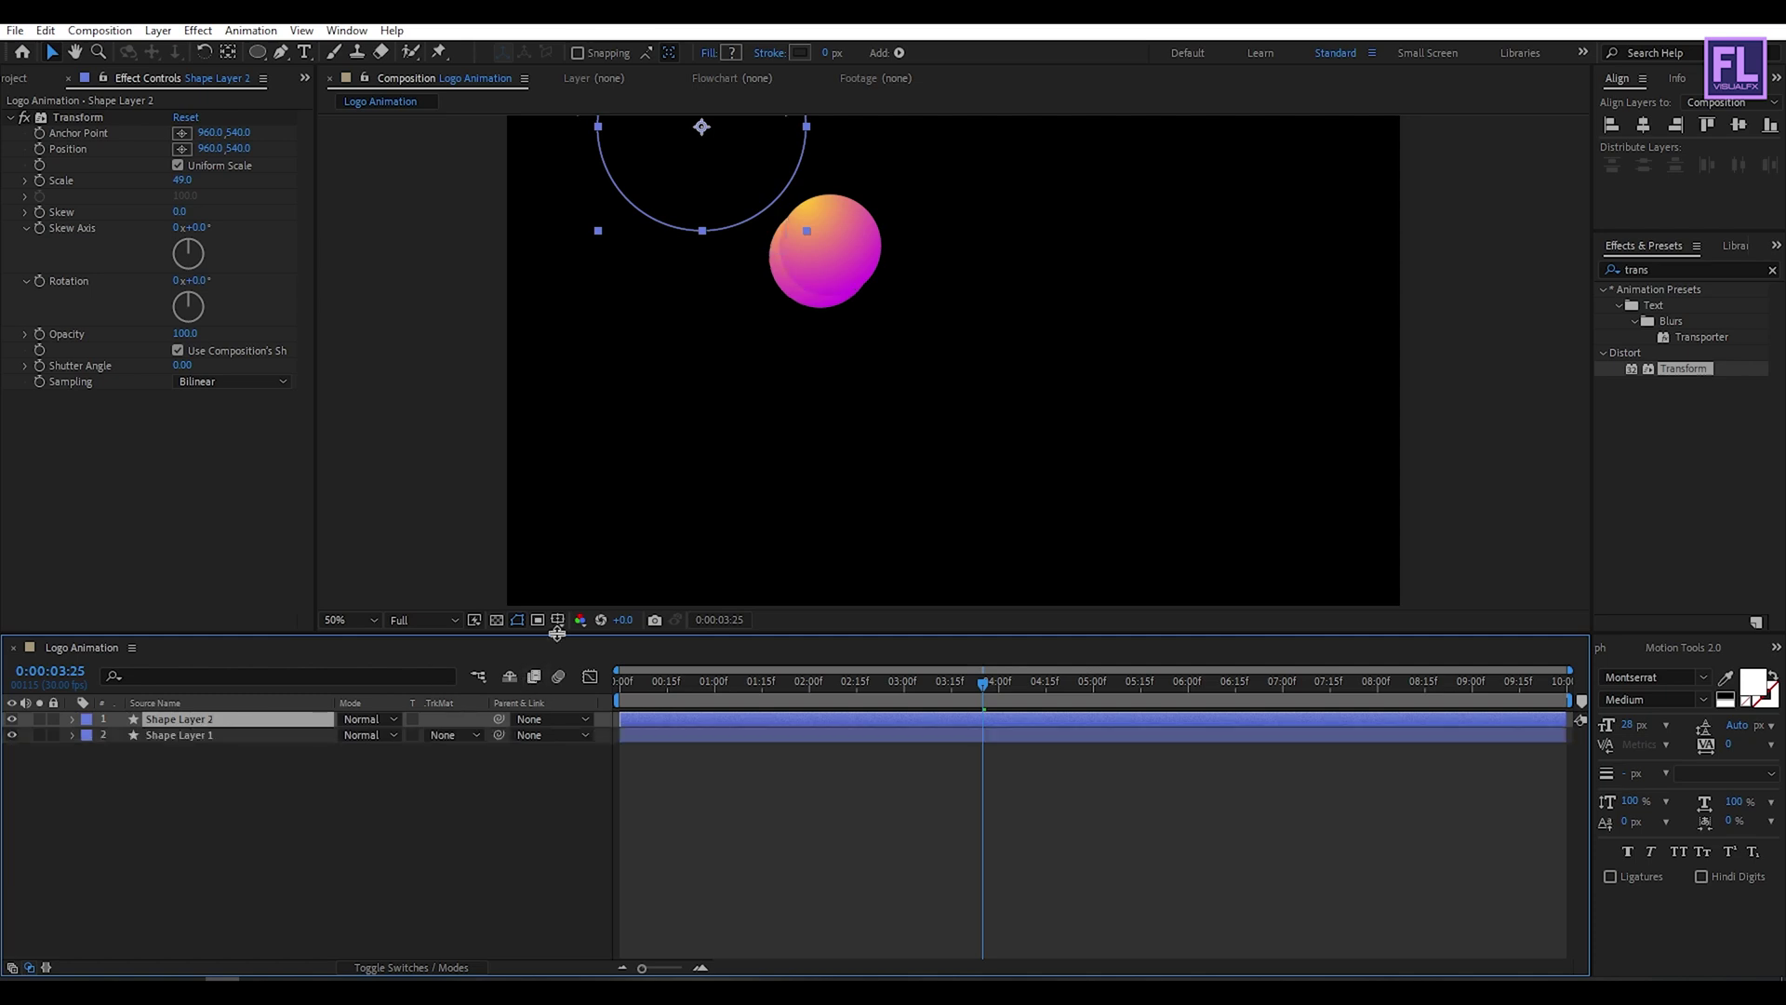
drag(761, 162, 822, 605)
drag(185, 184, 225, 184)
drag(891, 440, 874, 420)
drag(182, 181, 183, 180)
drag(847, 483, 859, 463)
Change the end colour of Shape Layer 2's gradient fill to red FF1800 and collapse the layer.
click(72, 719)
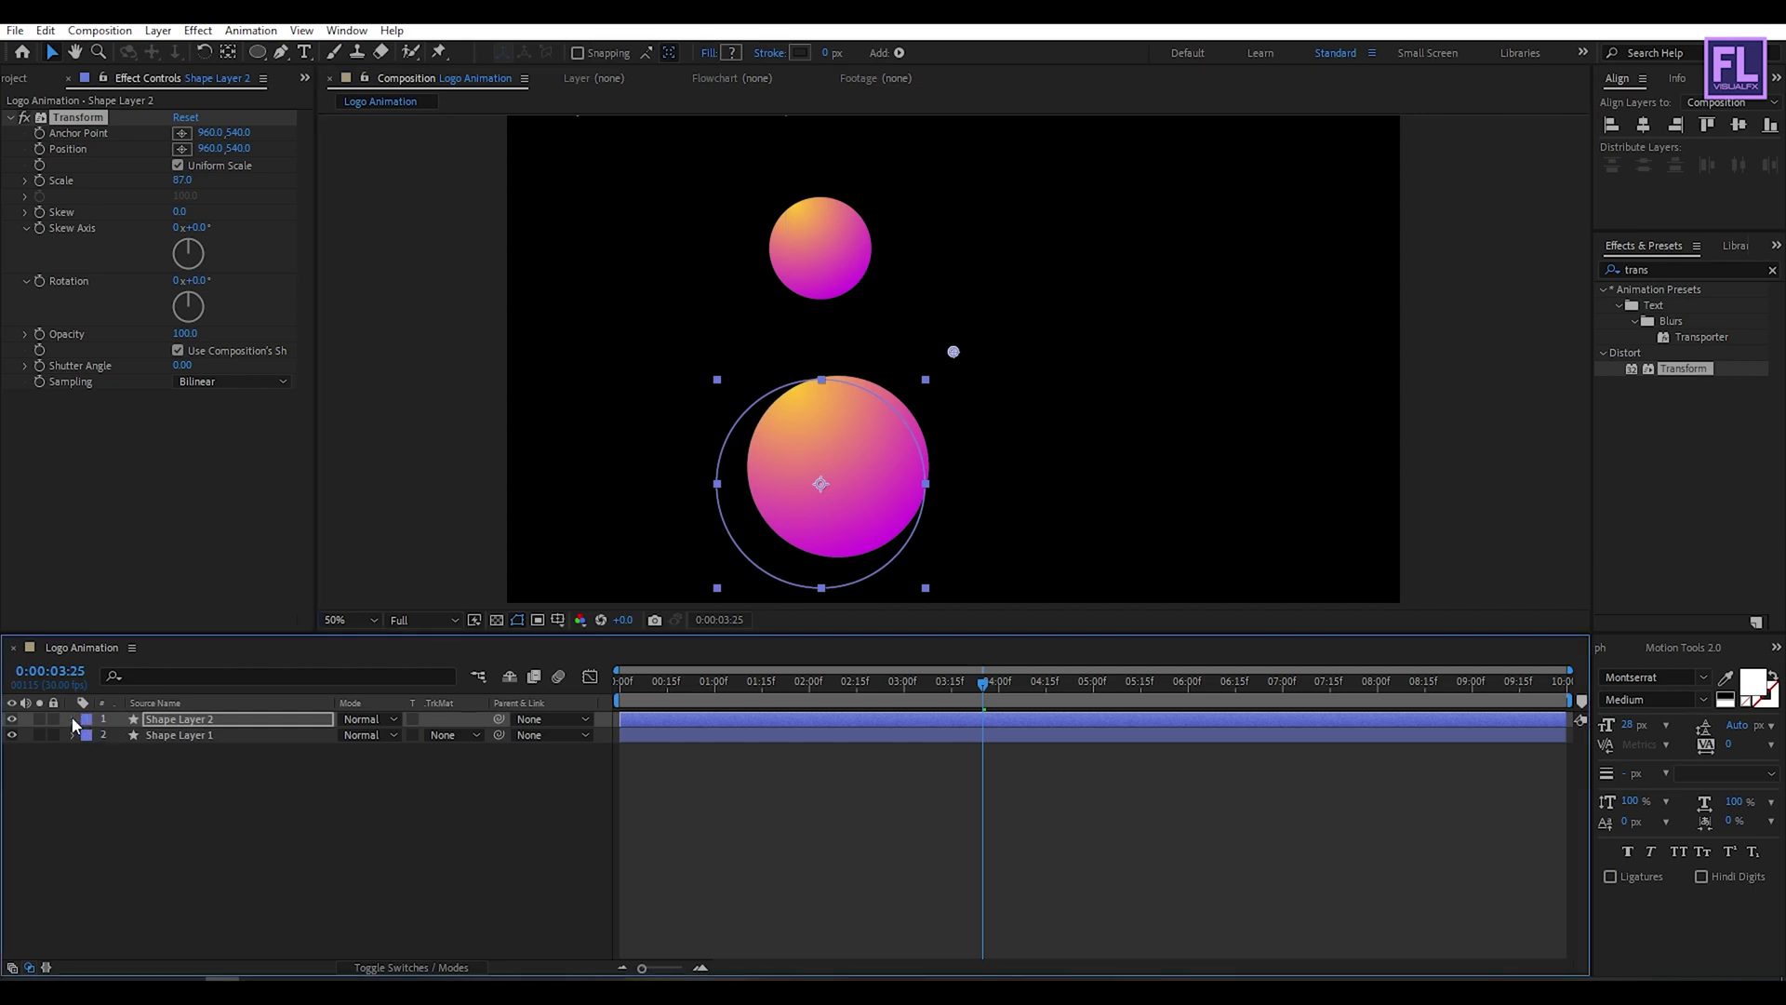
click(89, 735)
click(104, 752)
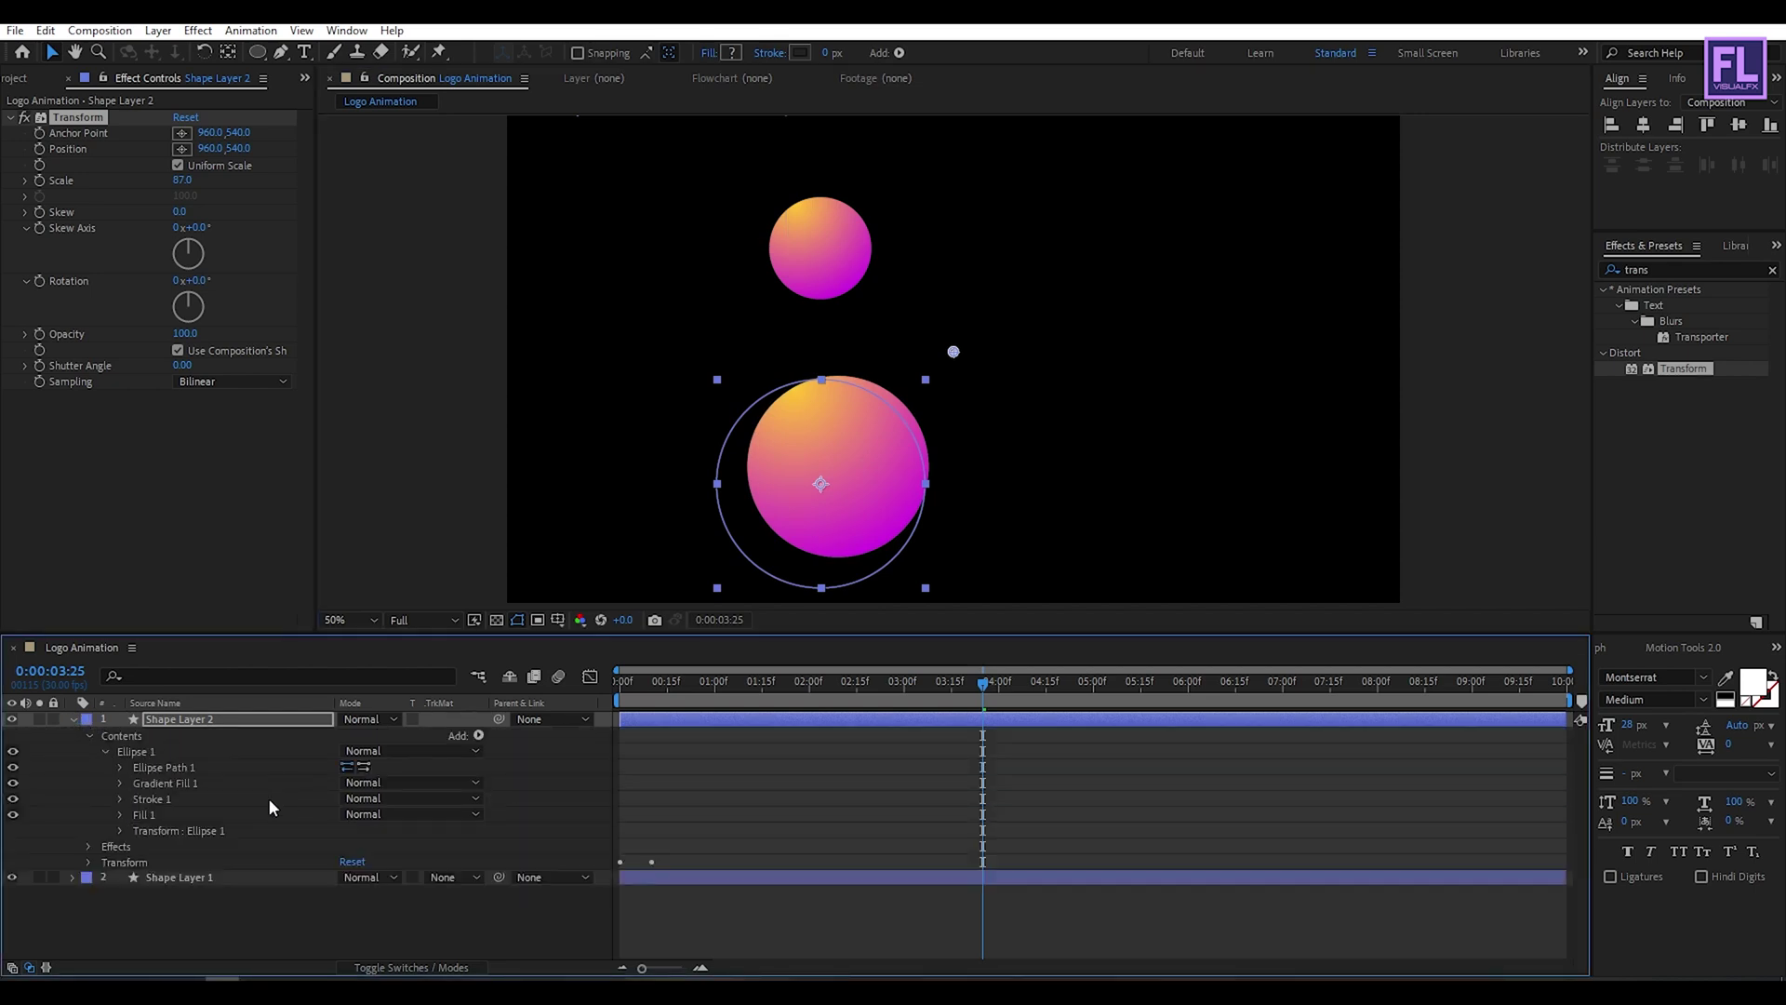
click(119, 783)
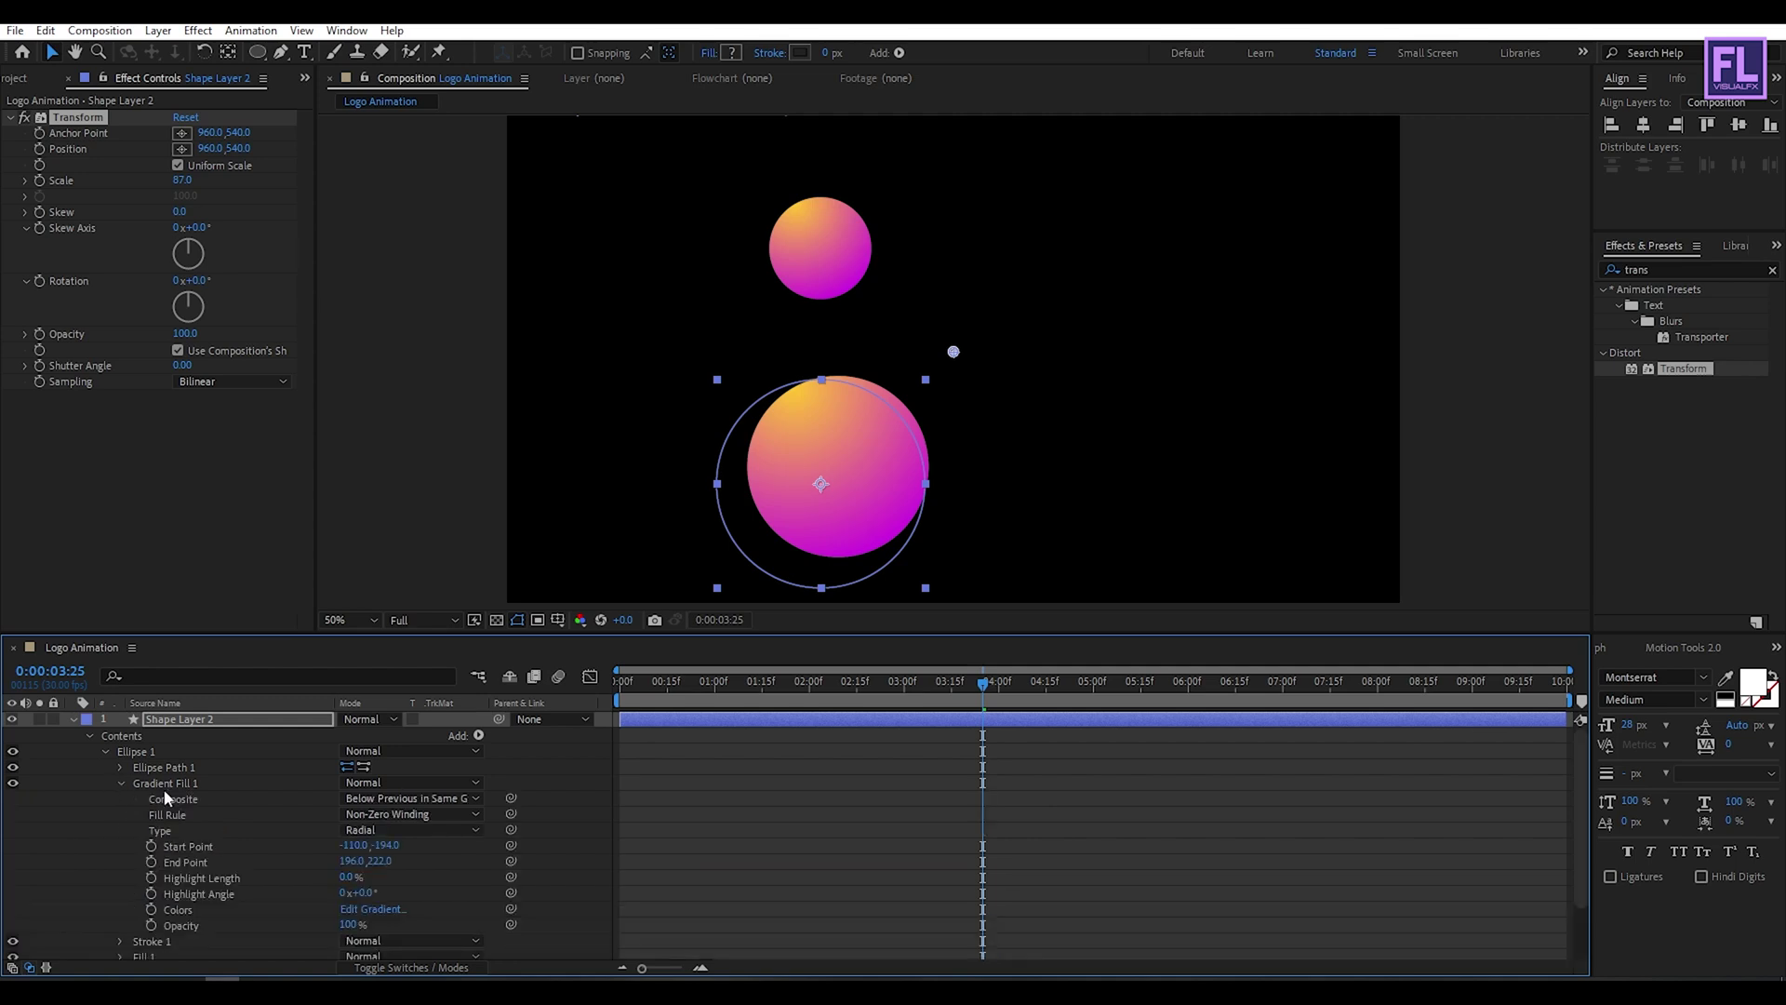
click(384, 910)
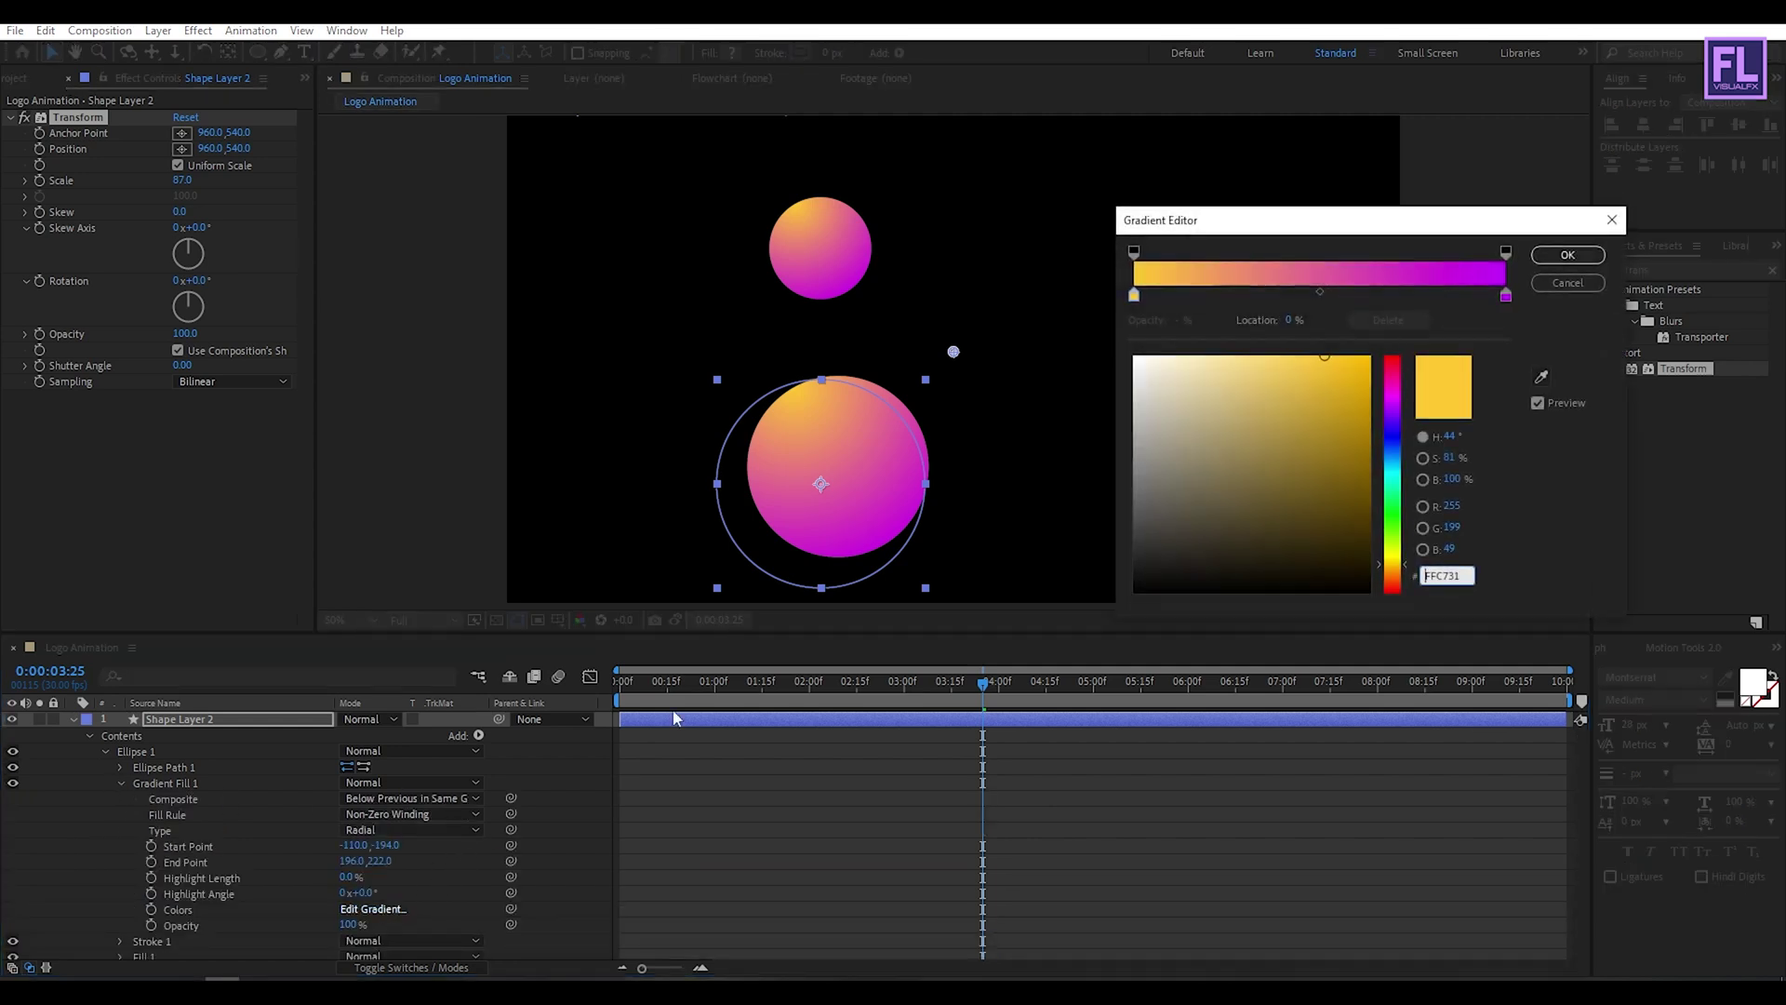
click(1506, 295)
drag(1396, 569, 1405, 589)
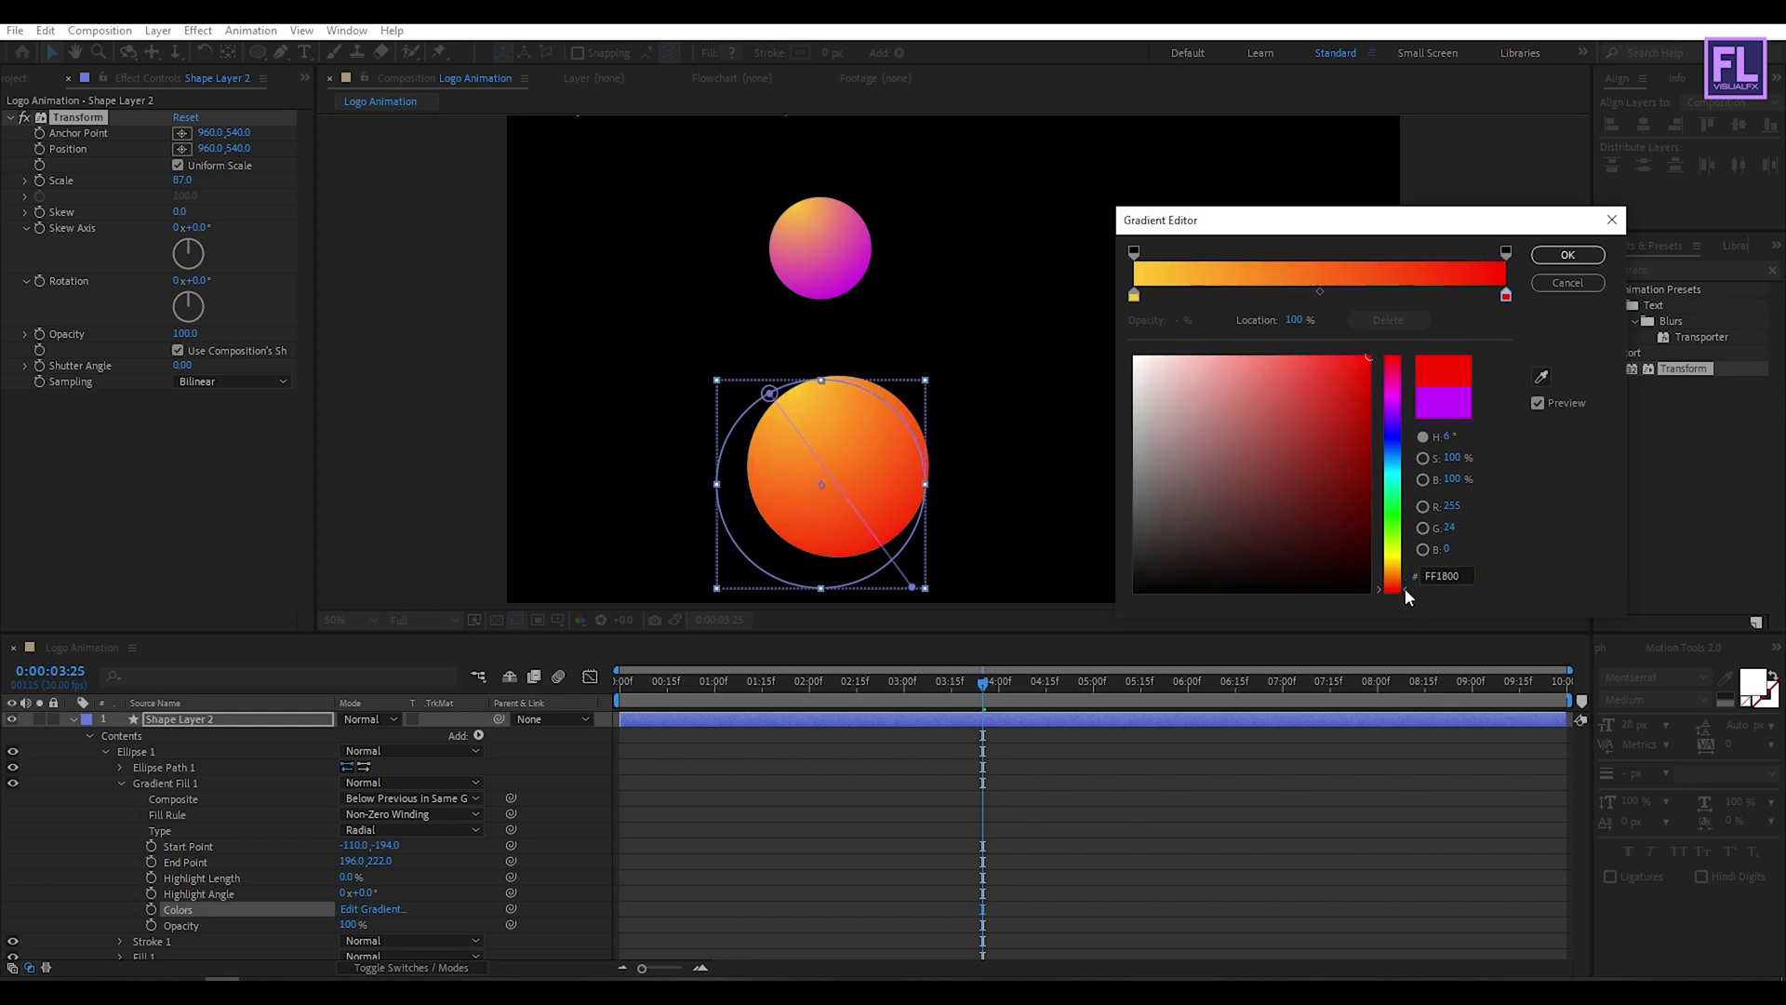
click(1568, 254)
click(348, 456)
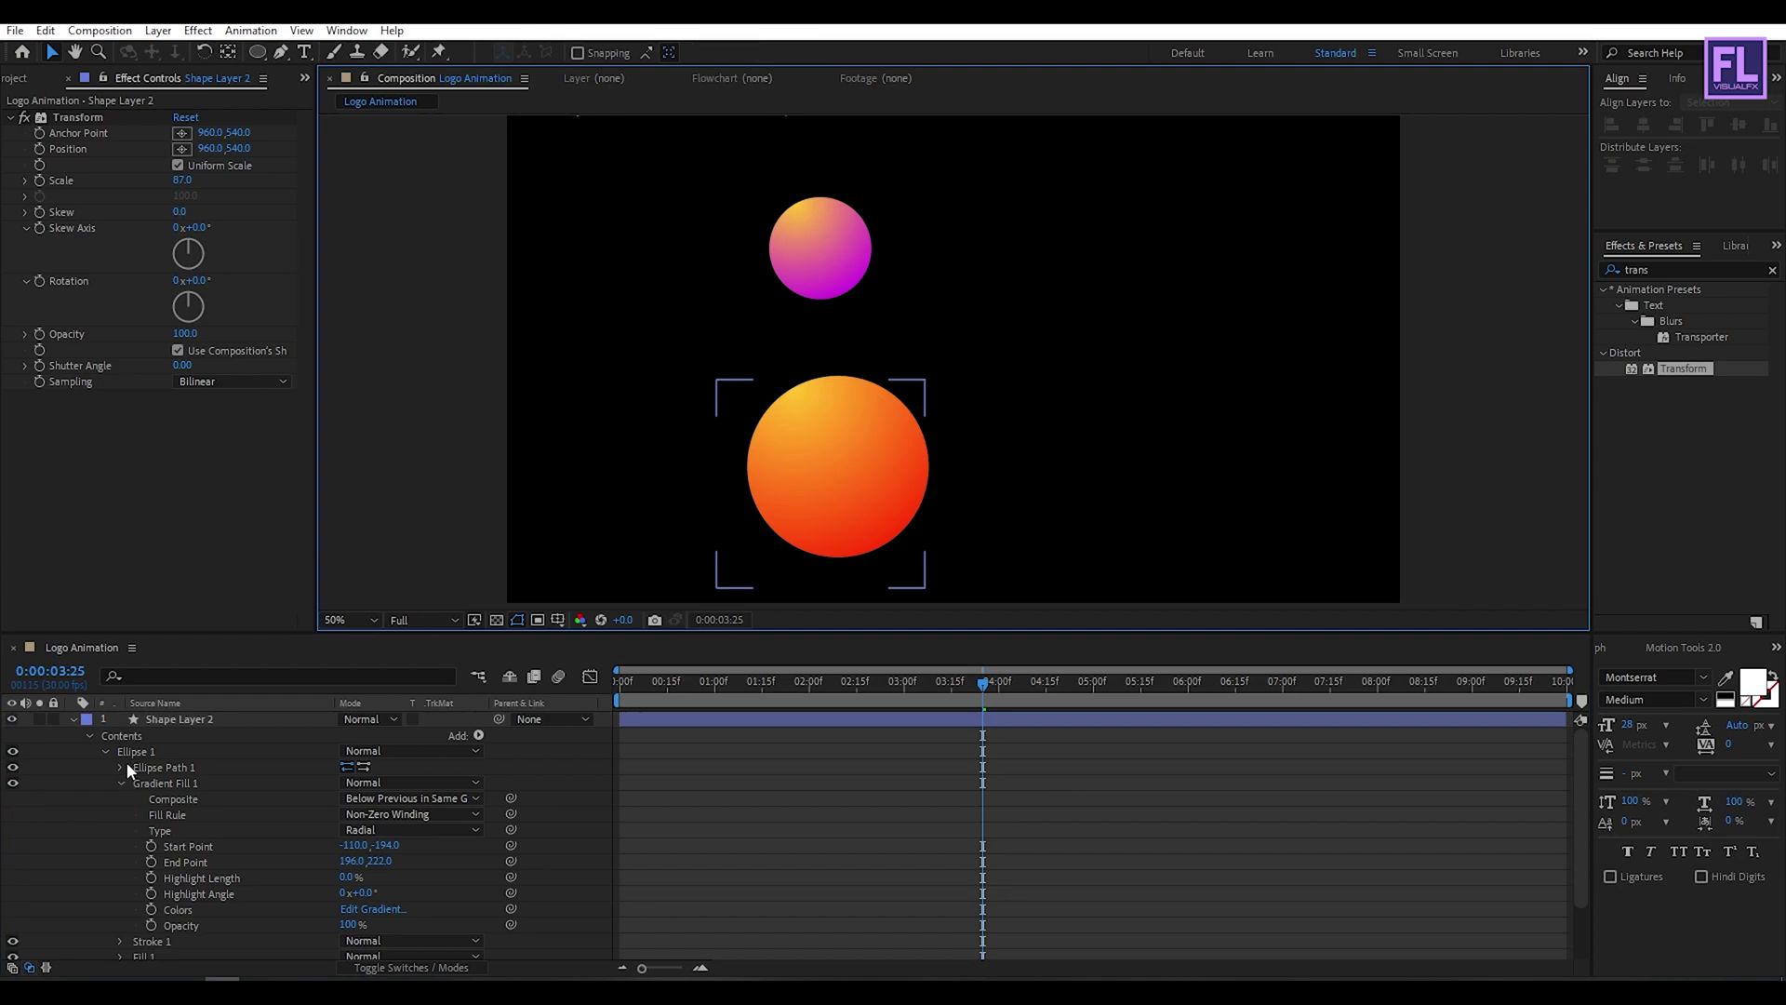
click(71, 719)
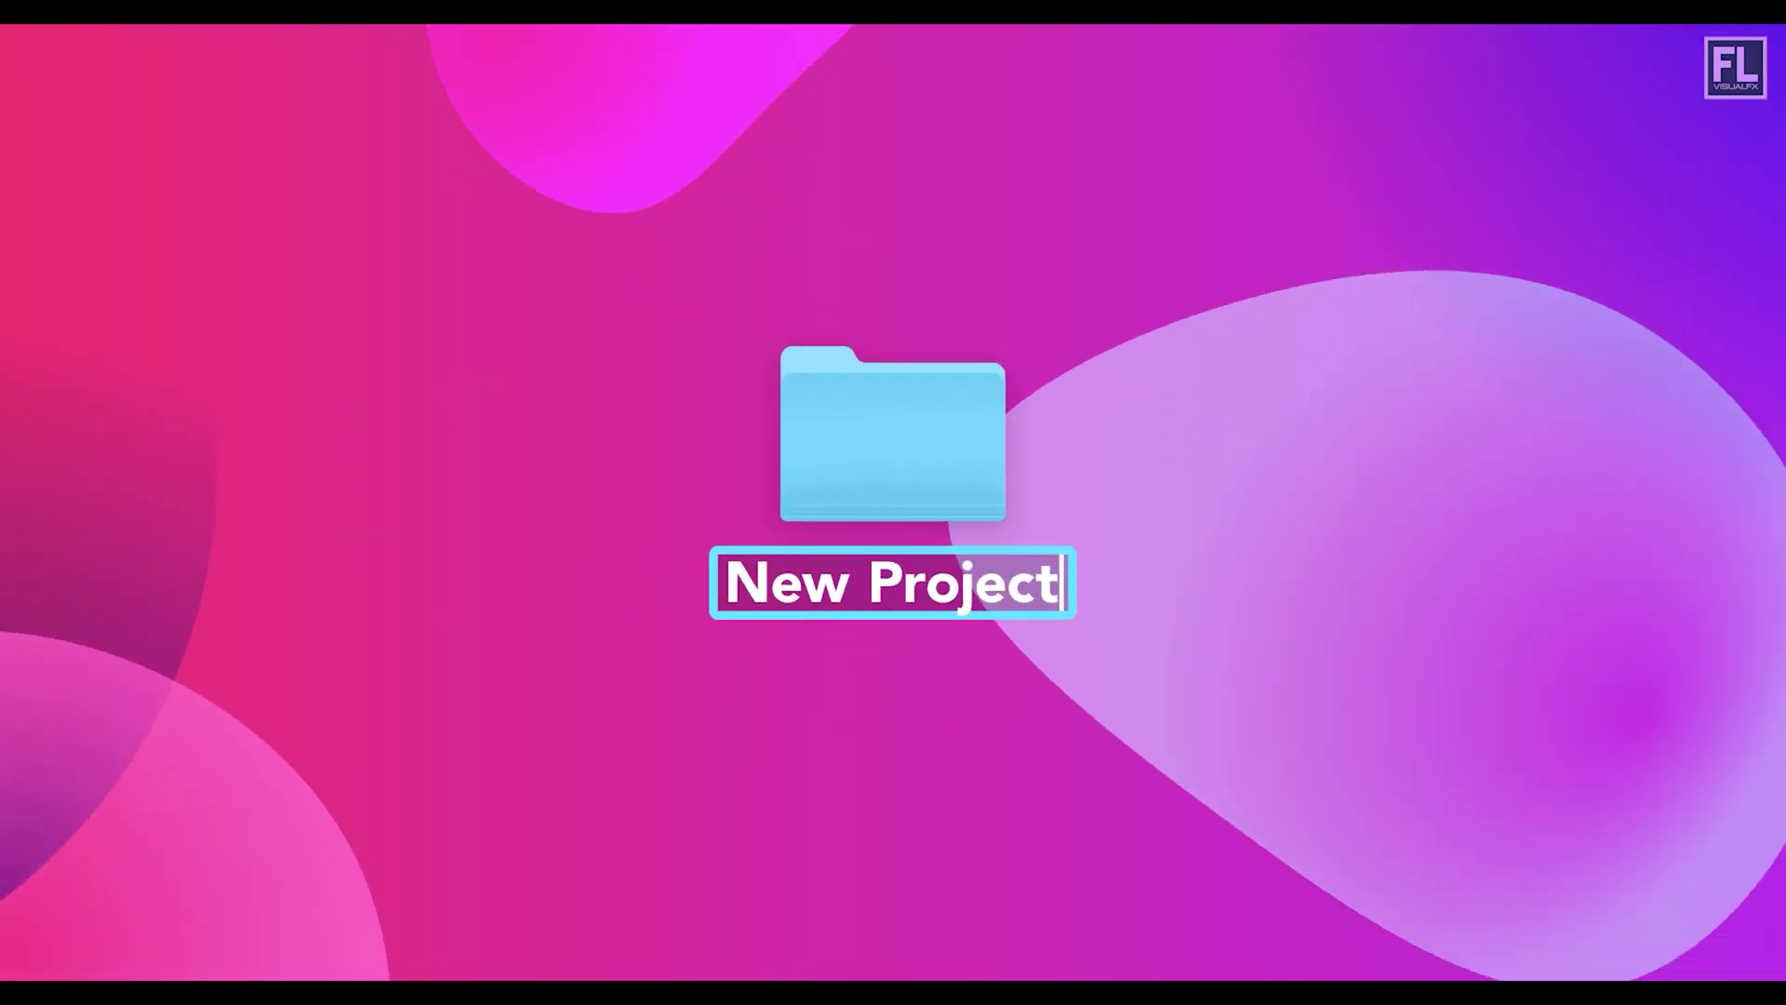
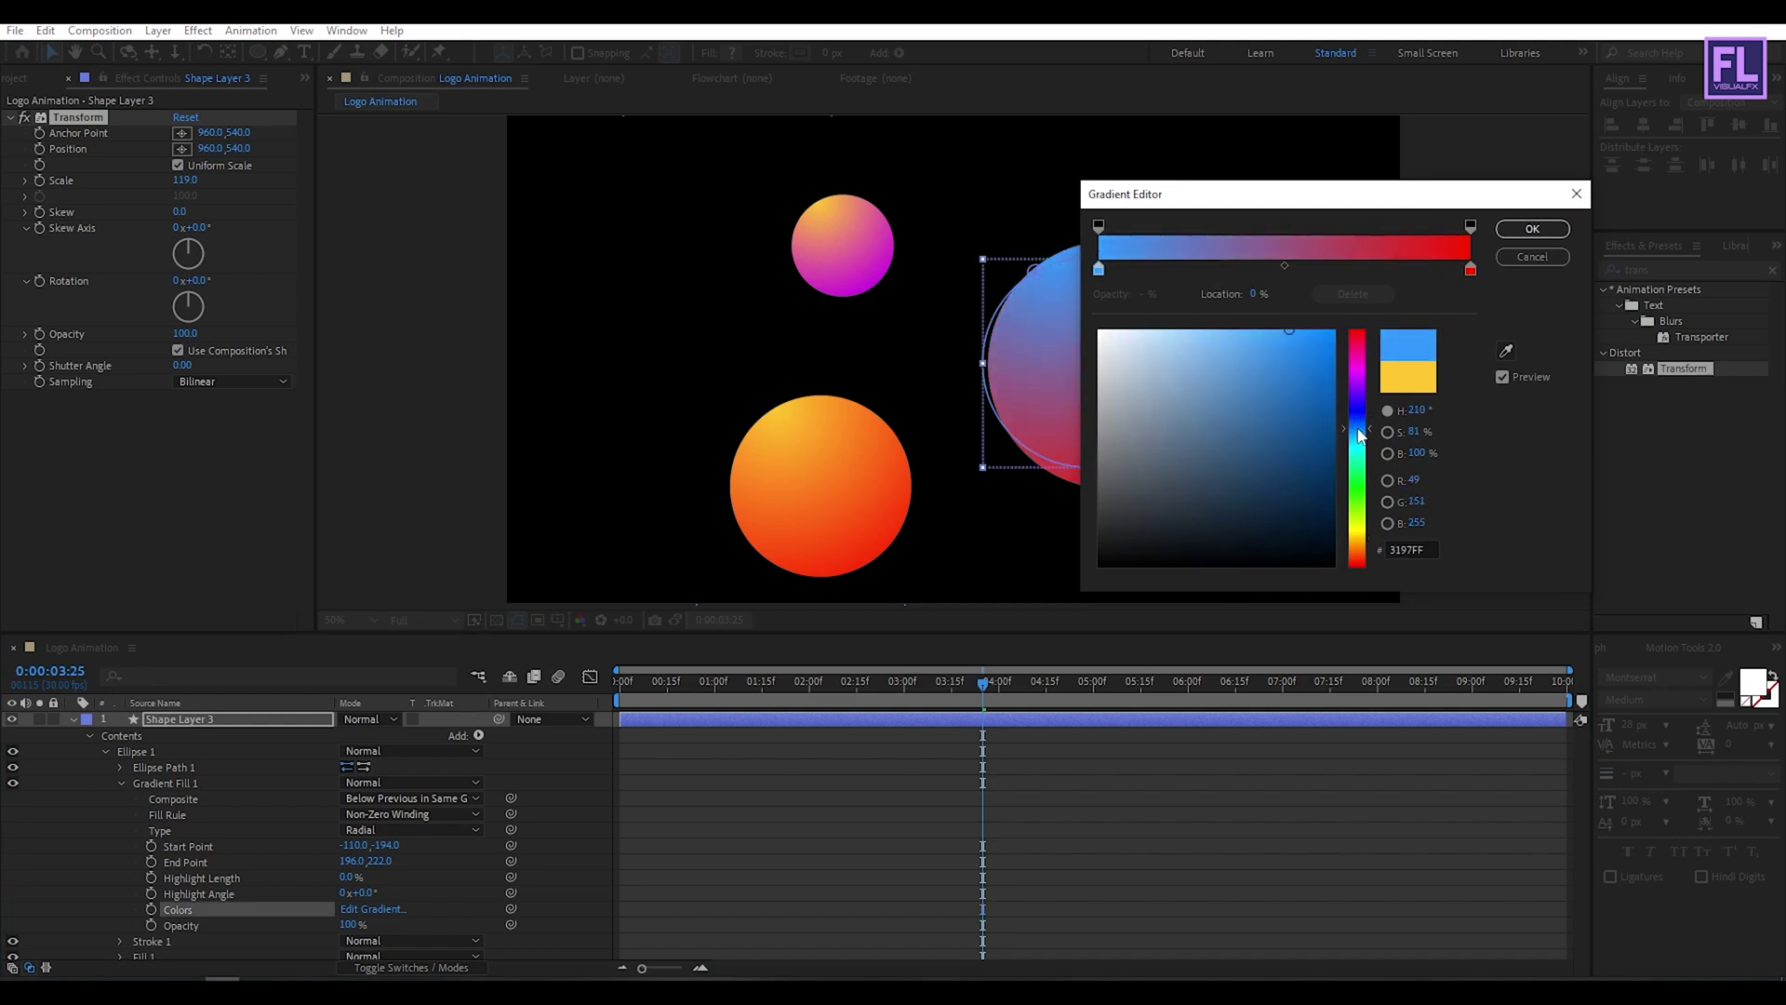
Recolour Shape Layer 3's gradient fill from light blue to dark blue, confirm it and collapse the layer.
click(1470, 269)
click(1334, 398)
drag(1358, 387, 1358, 405)
drag(1363, 197, 649, 199)
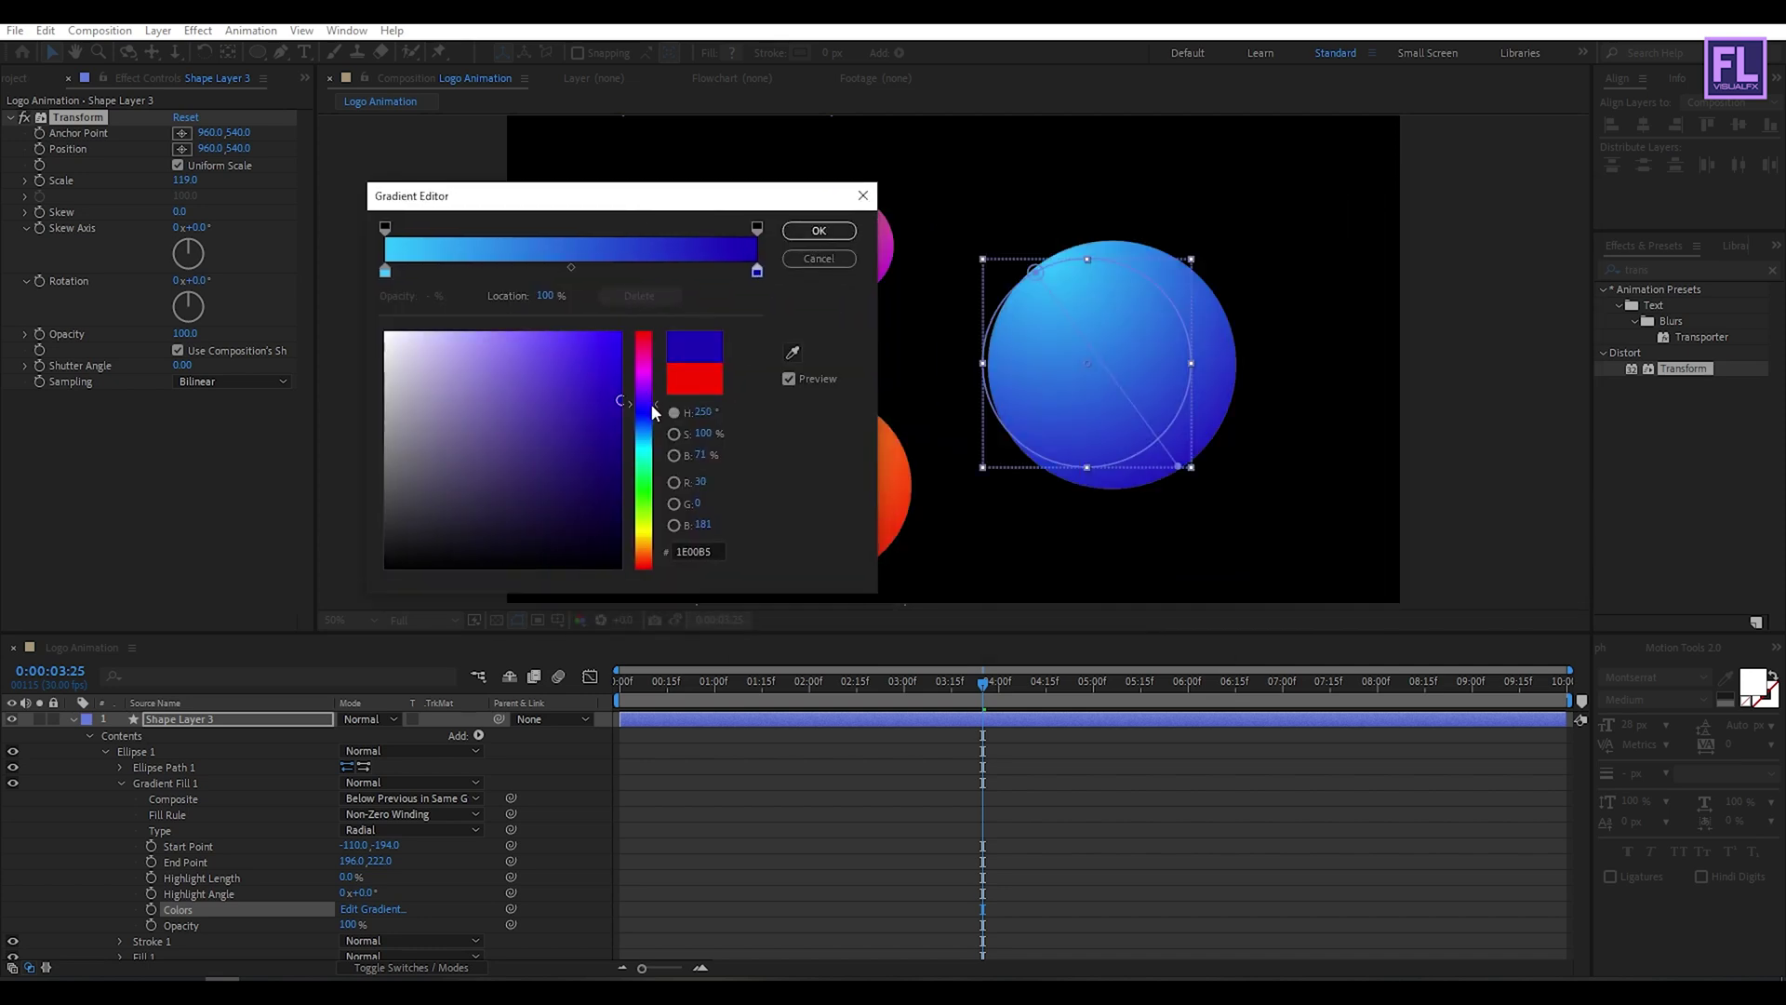
drag(617, 400, 650, 433)
click(818, 230)
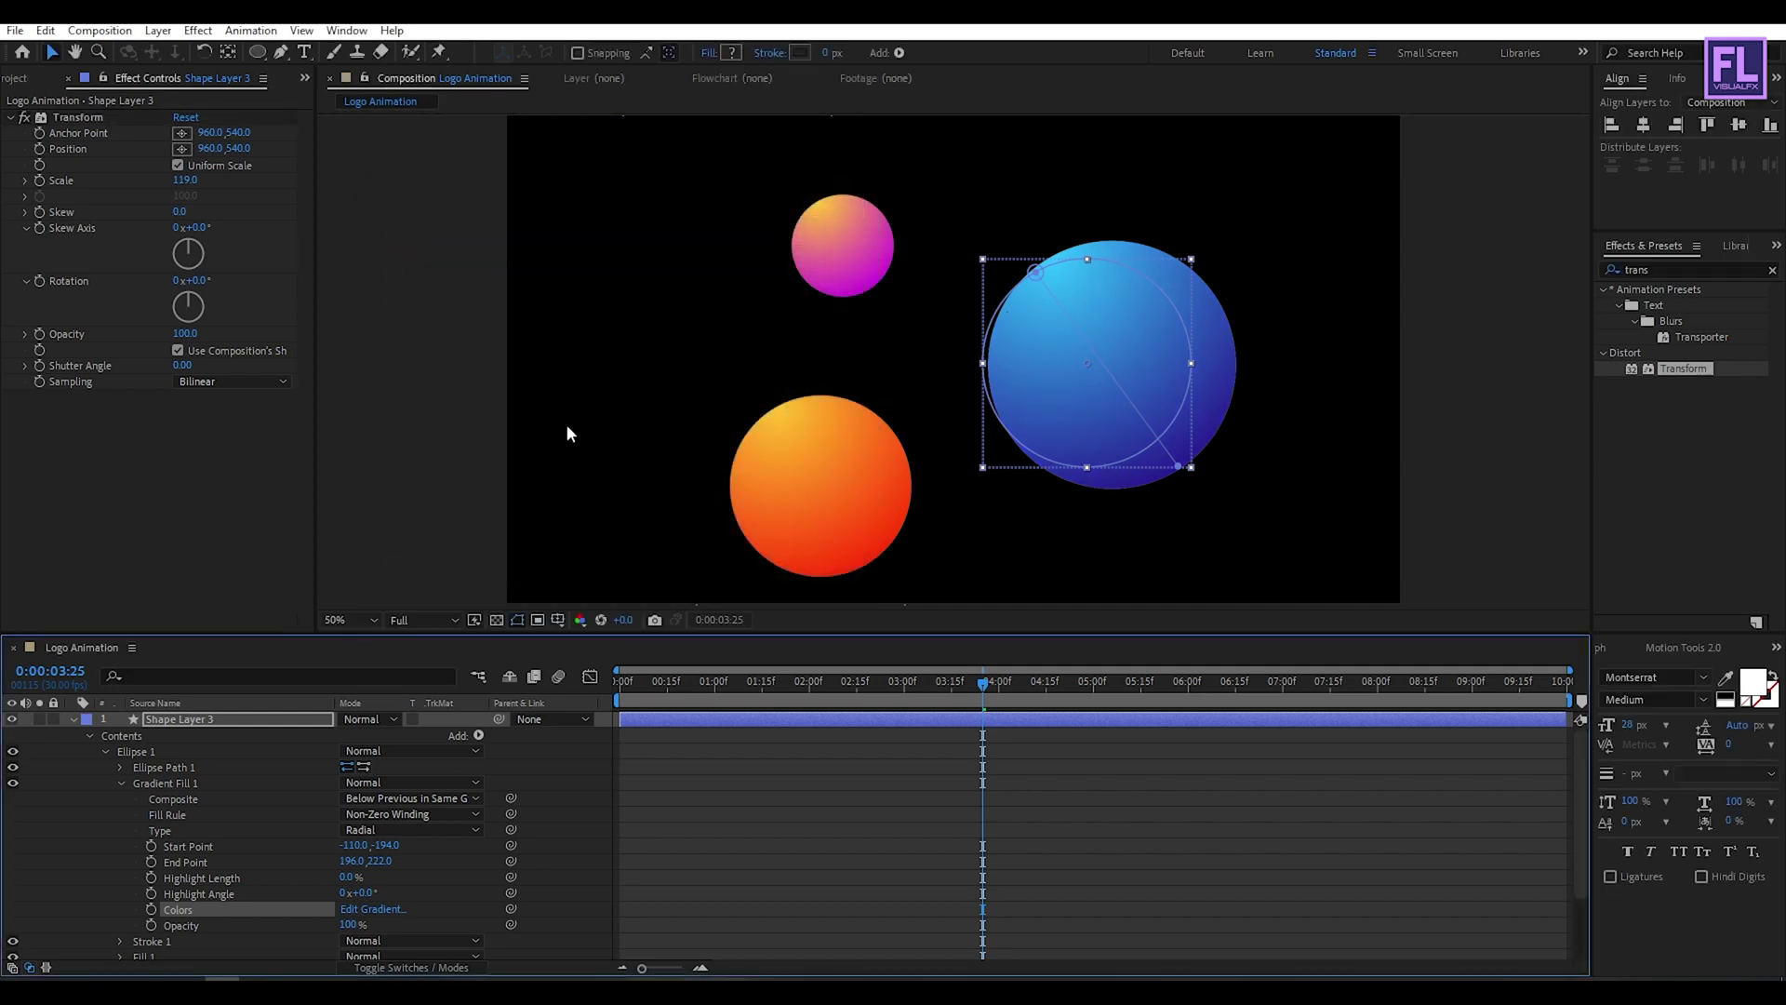
click(509, 415)
click(78, 721)
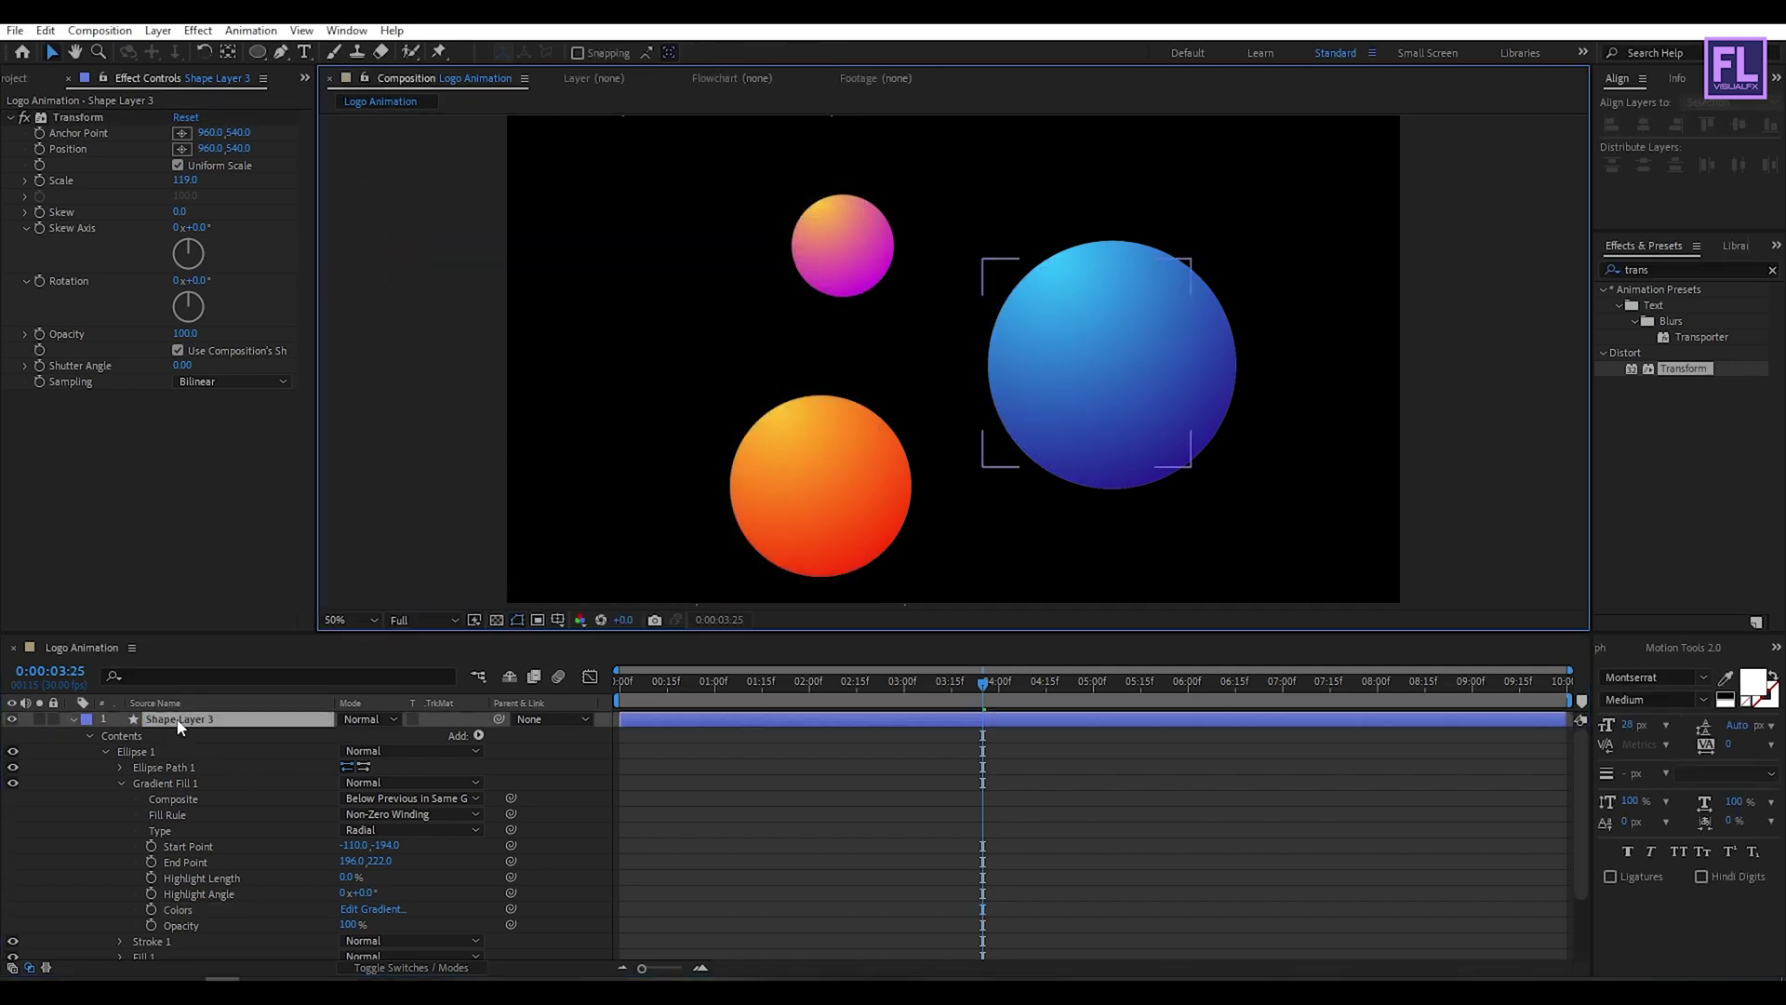
click(76, 722)
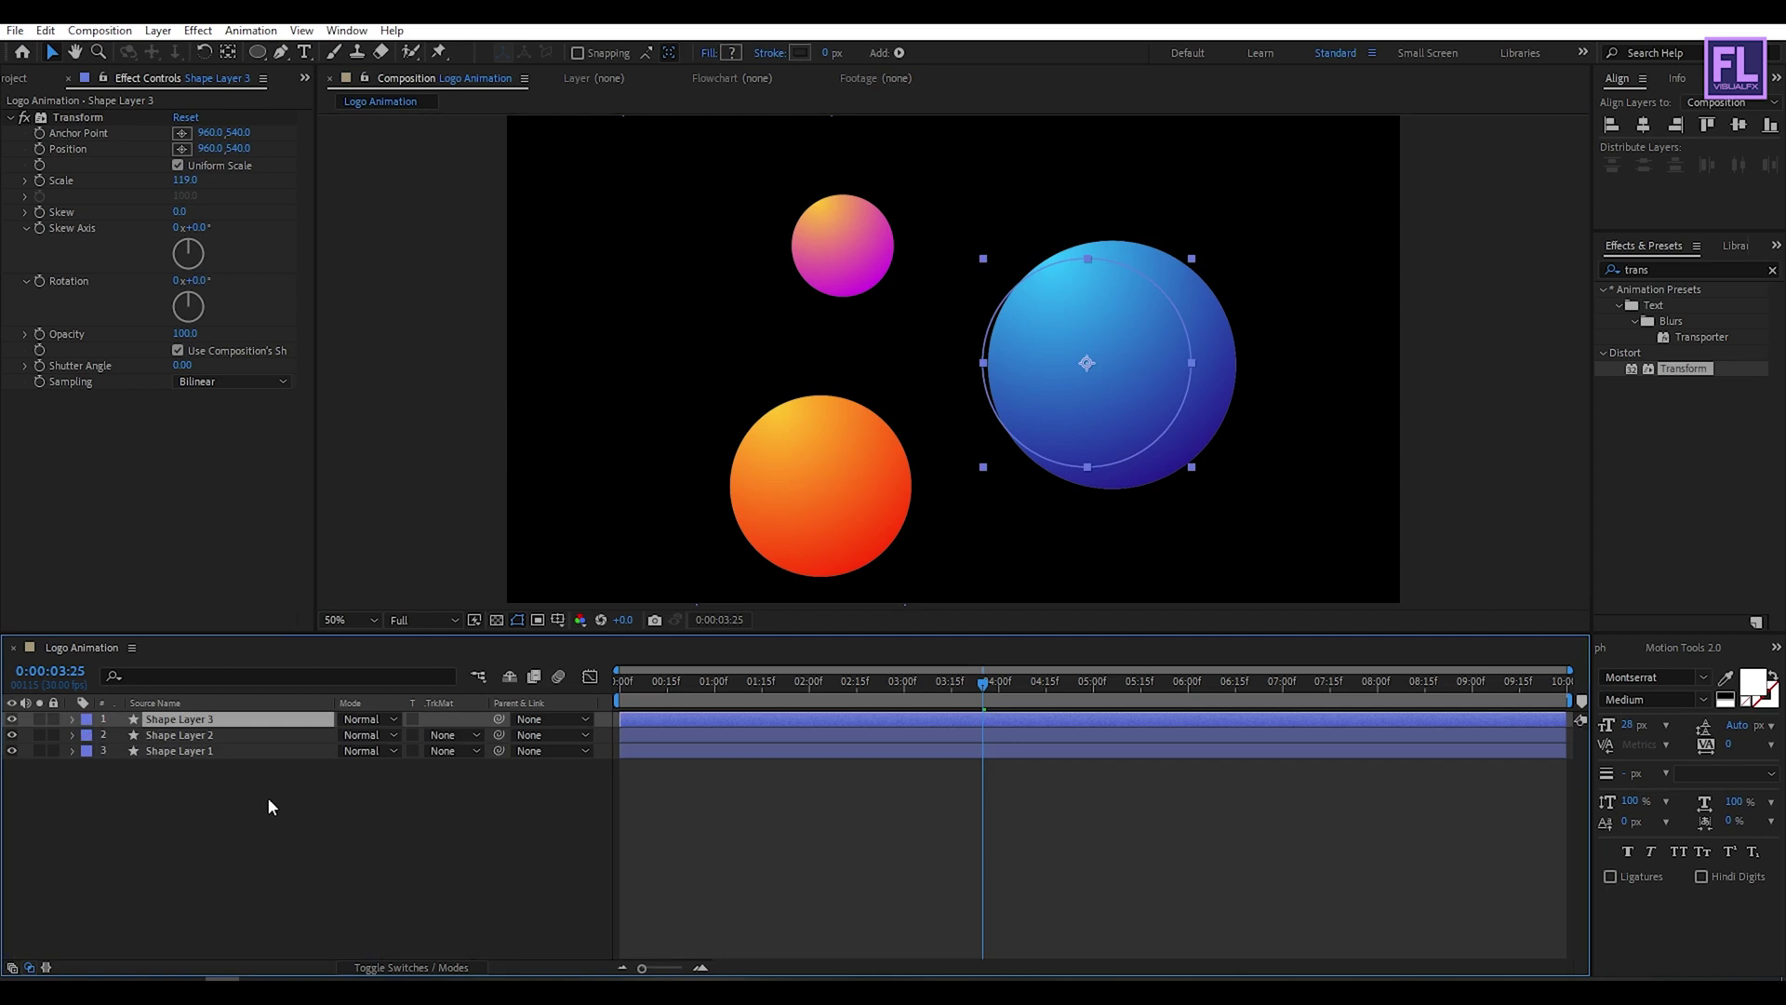
Stagger the circle layers so Shape Layer 2 starts at 0:00:00:10 and Shape Layer 3 at 0:00:00:20.
drag(161, 842, 201, 716)
click(409, 848)
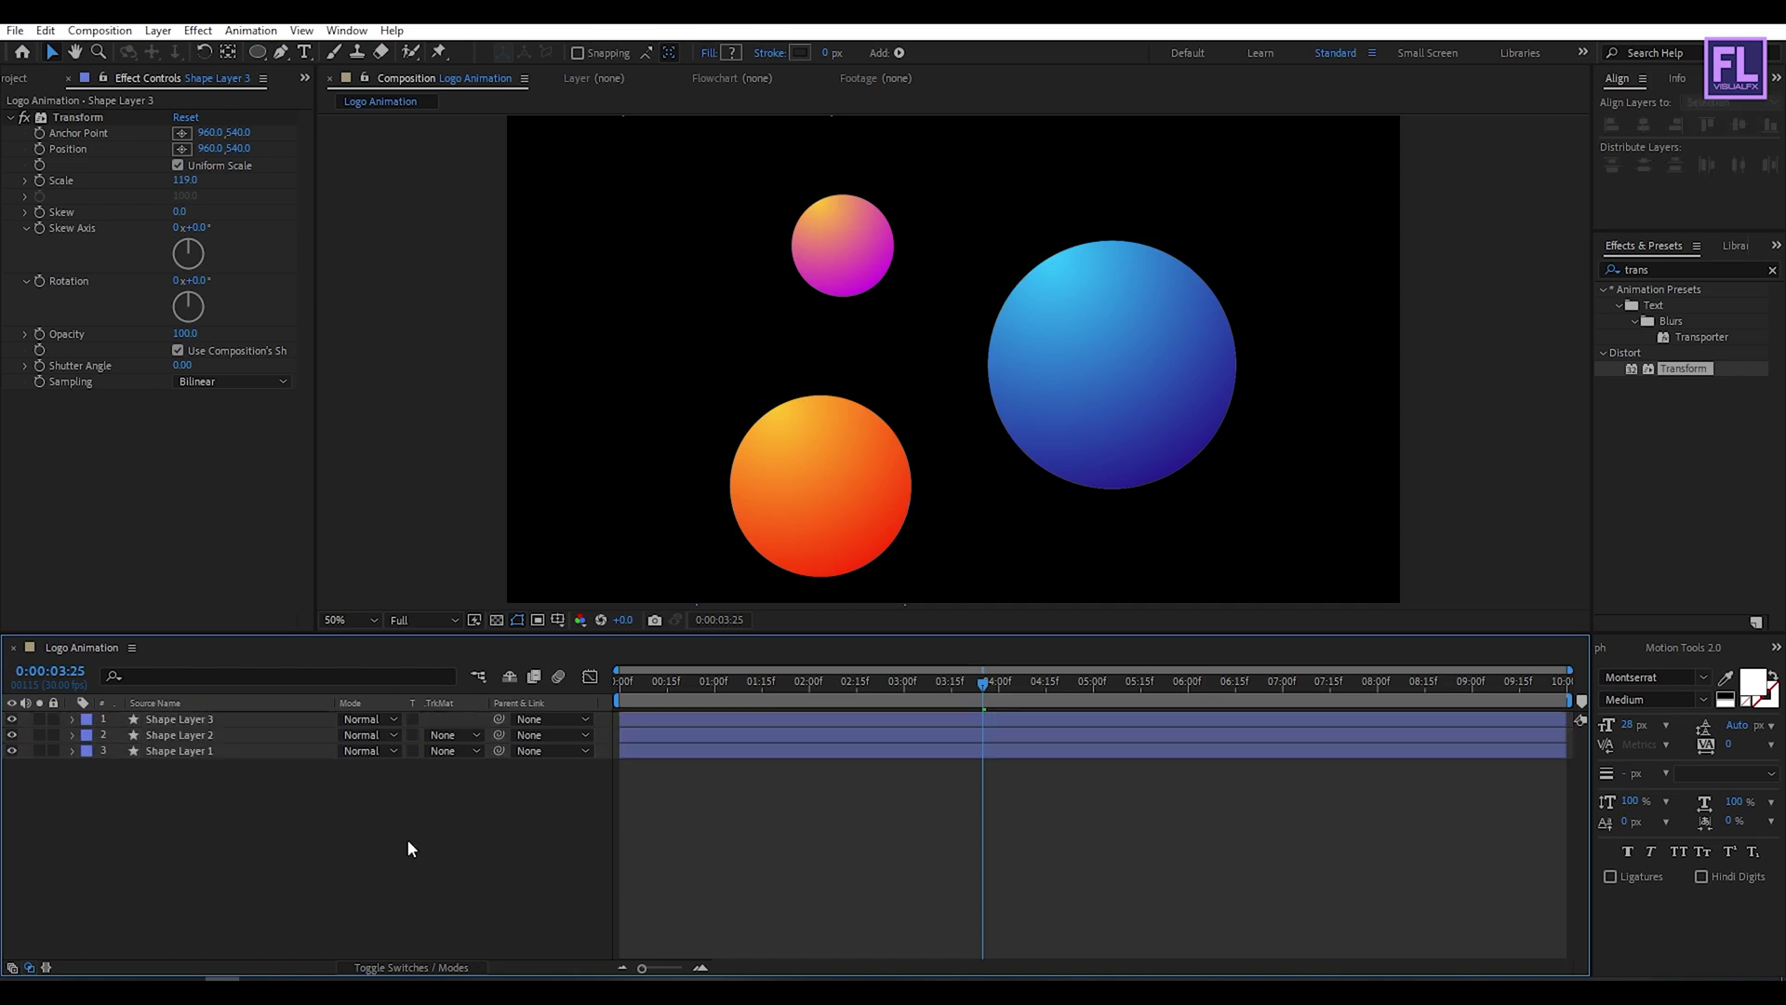
drag(640, 683, 750, 723)
click(651, 731)
shift+click(661, 718)
key(F2)
click(666, 683)
click(746, 795)
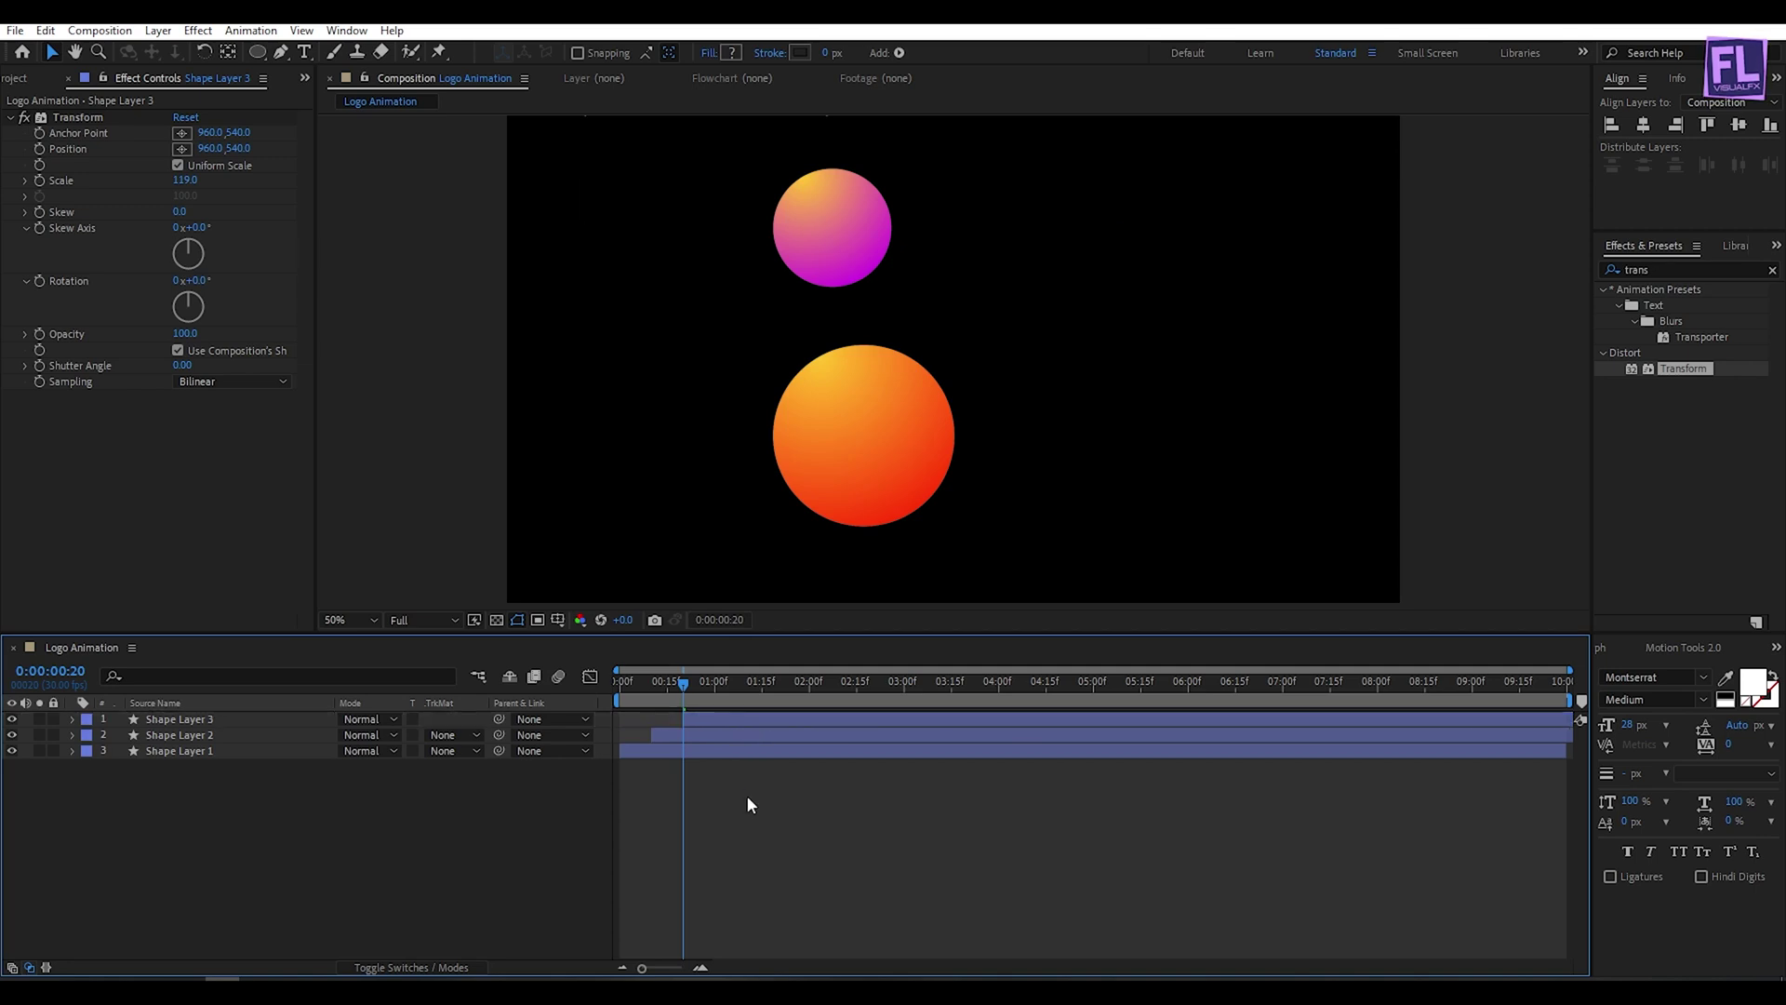
Preview the staggered circle animation from the start and park the playhead at 0:00:04:06.
key(space)
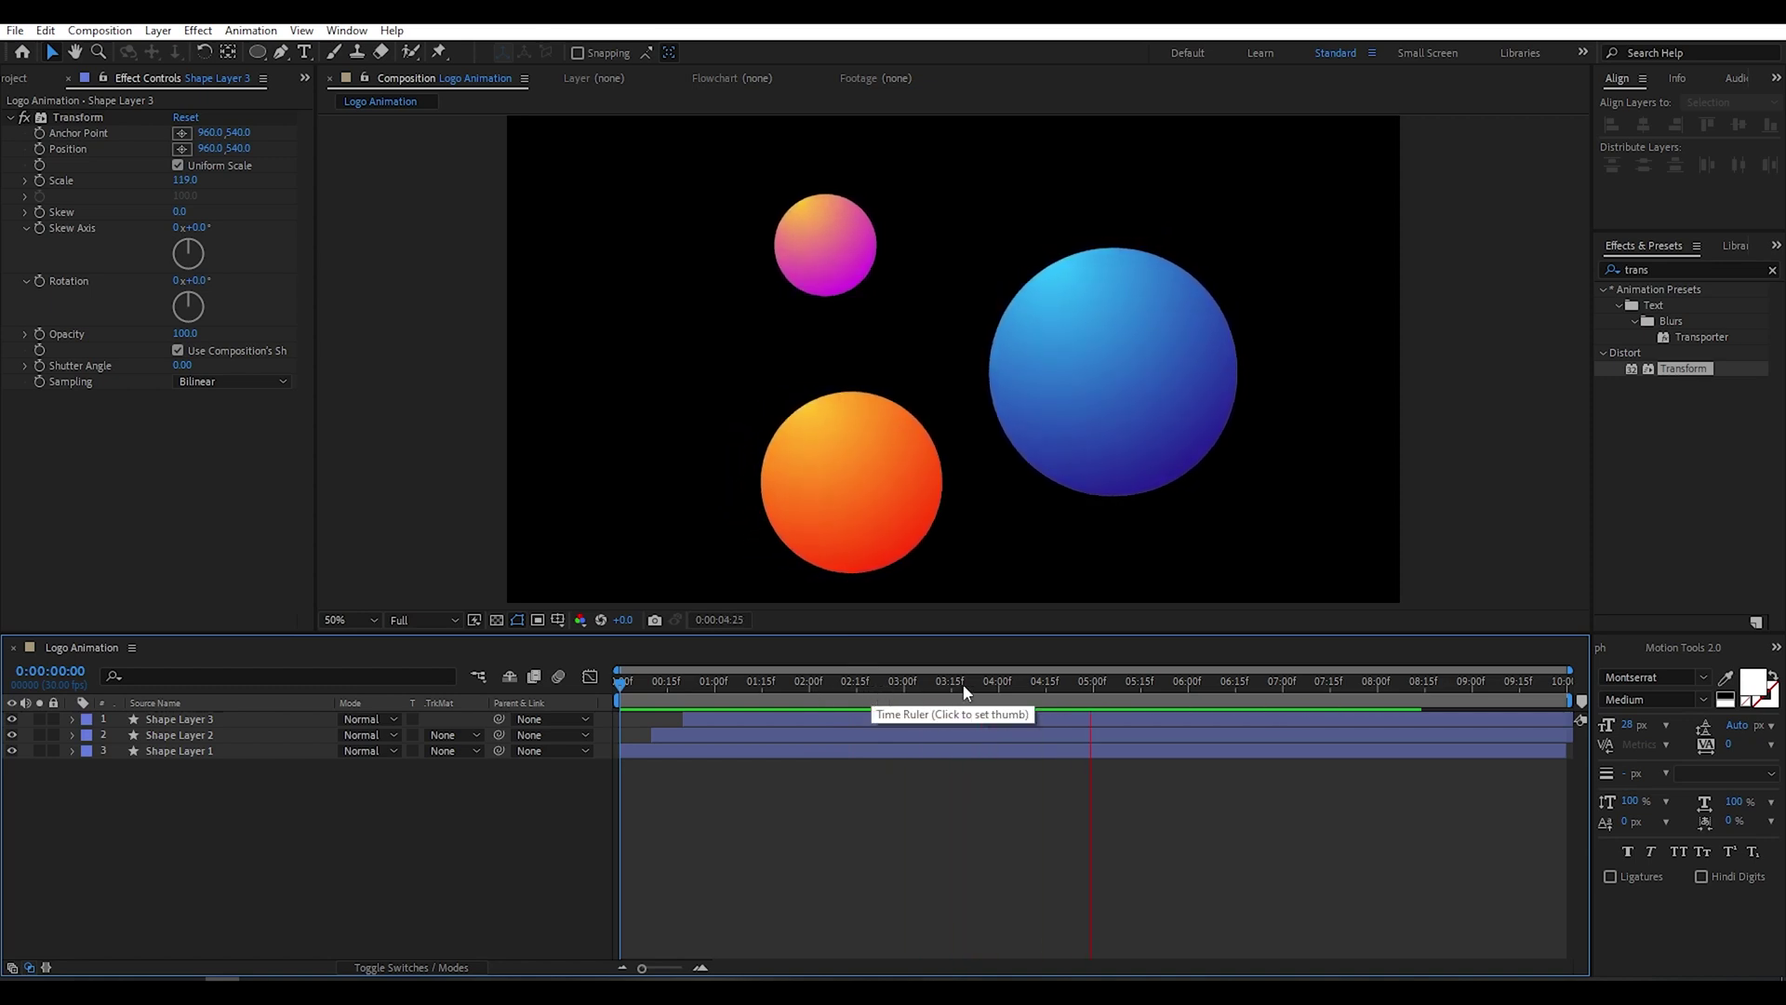
key(space)
drag(1105, 672, 1018, 672)
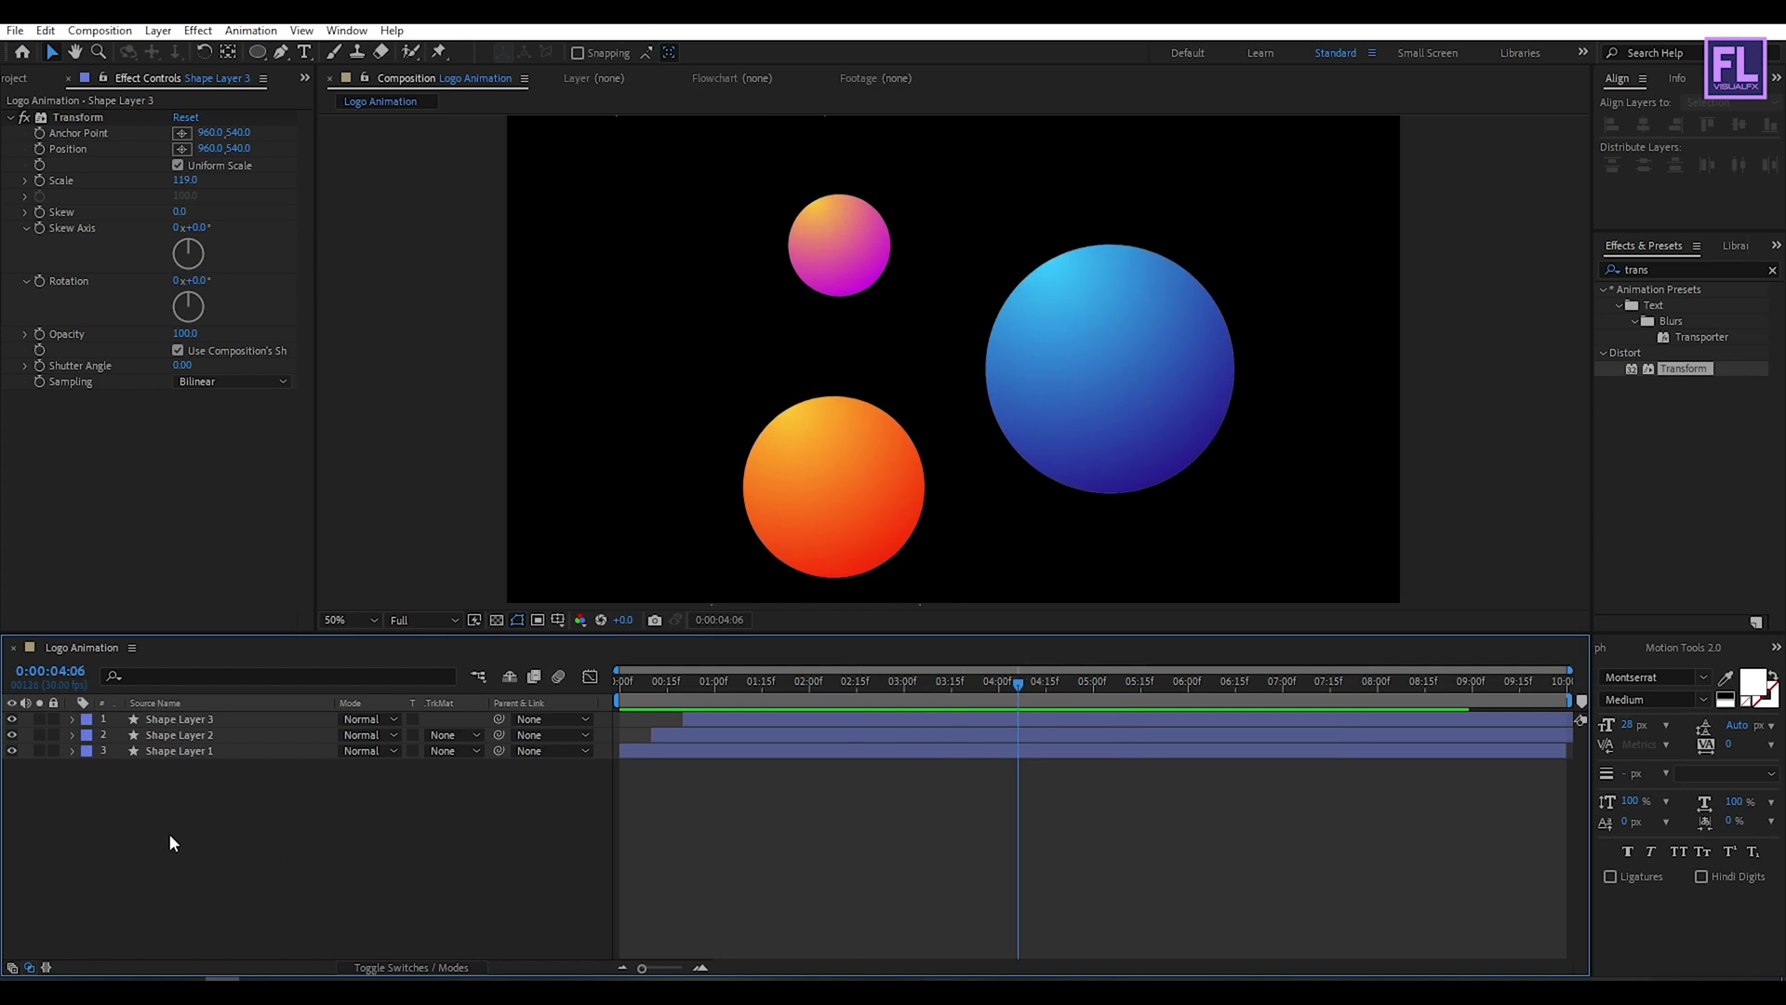
Pre-compose all three shape layers into a new composition named Circle, moving all attributes into it.
drag(189, 760, 201, 717)
right_click(201, 720)
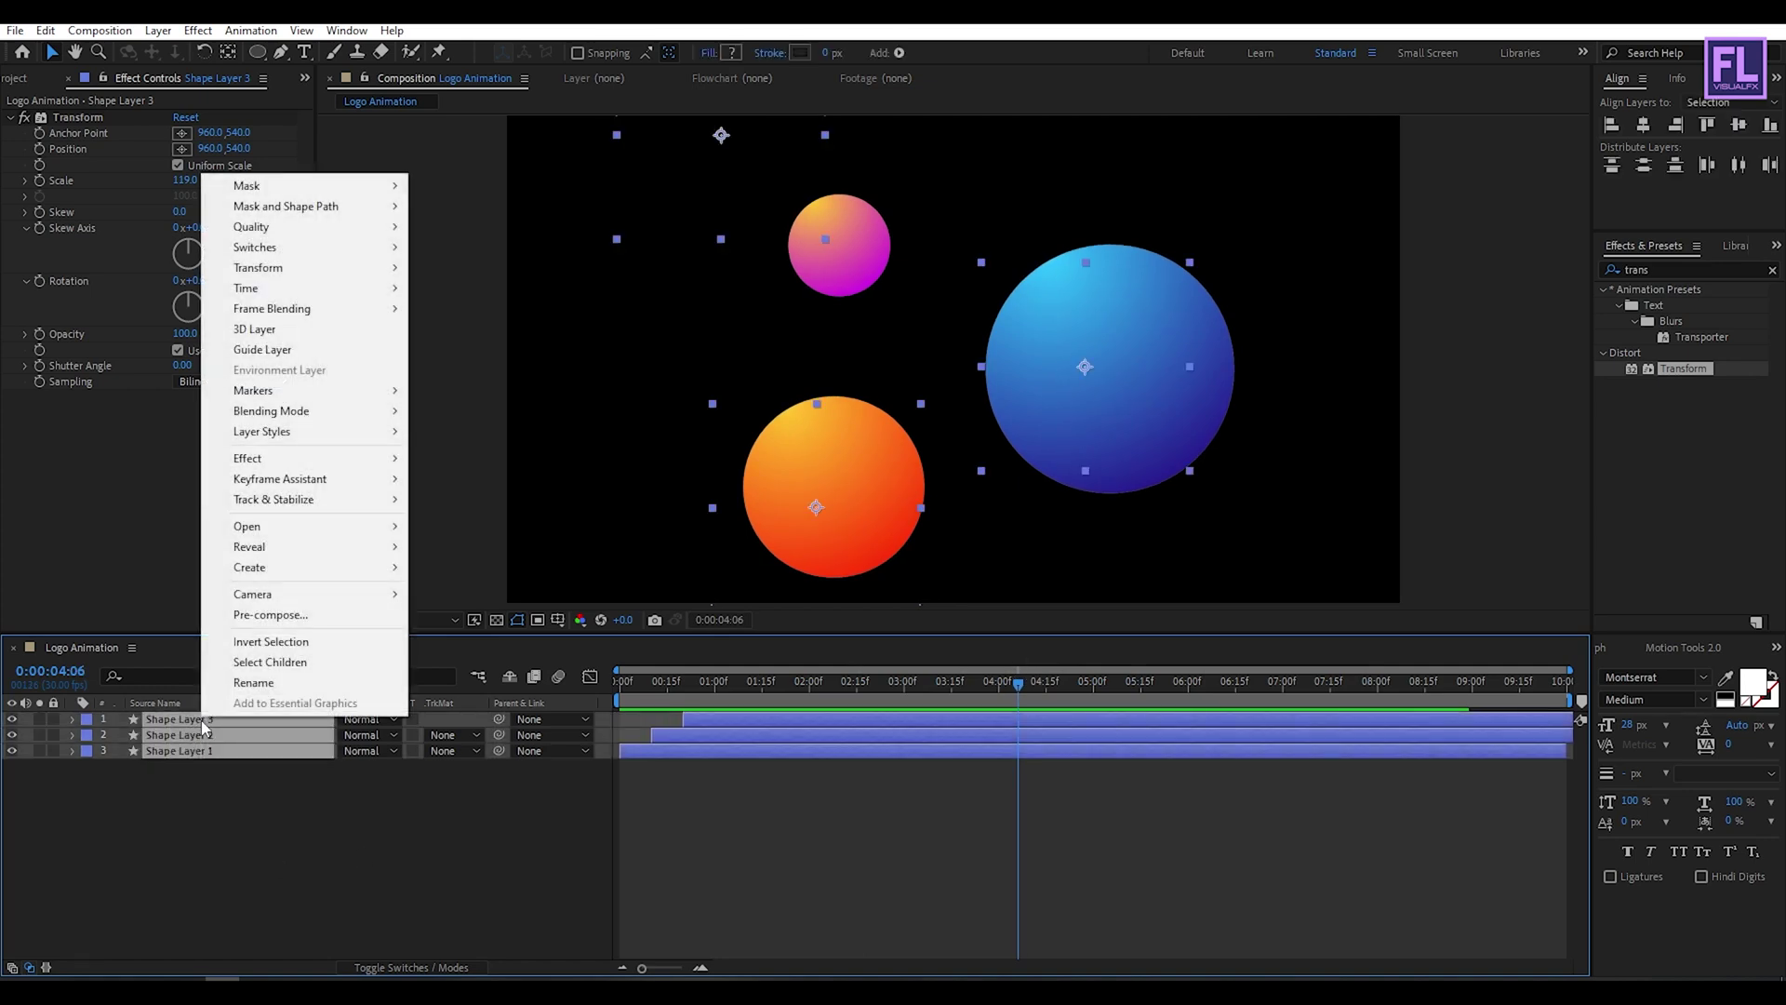
click(317, 615)
click(691, 471)
drag(849, 309, 815, 289)
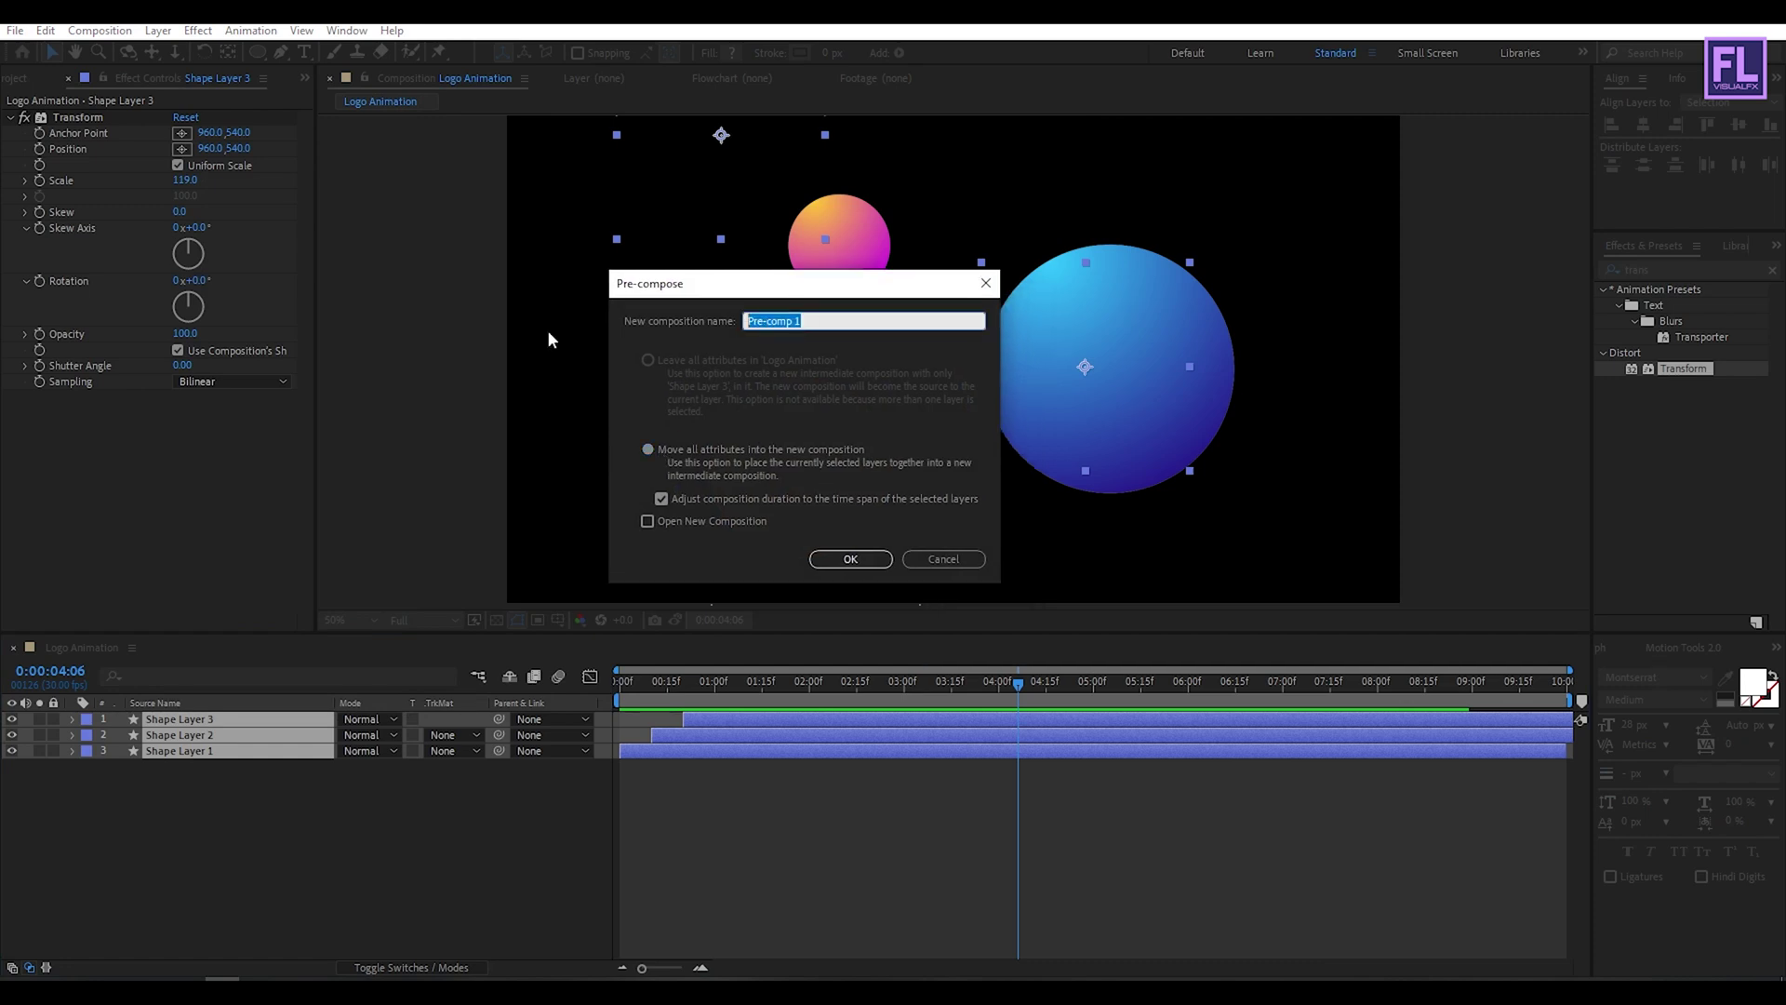
text(Circle)
click(850, 560)
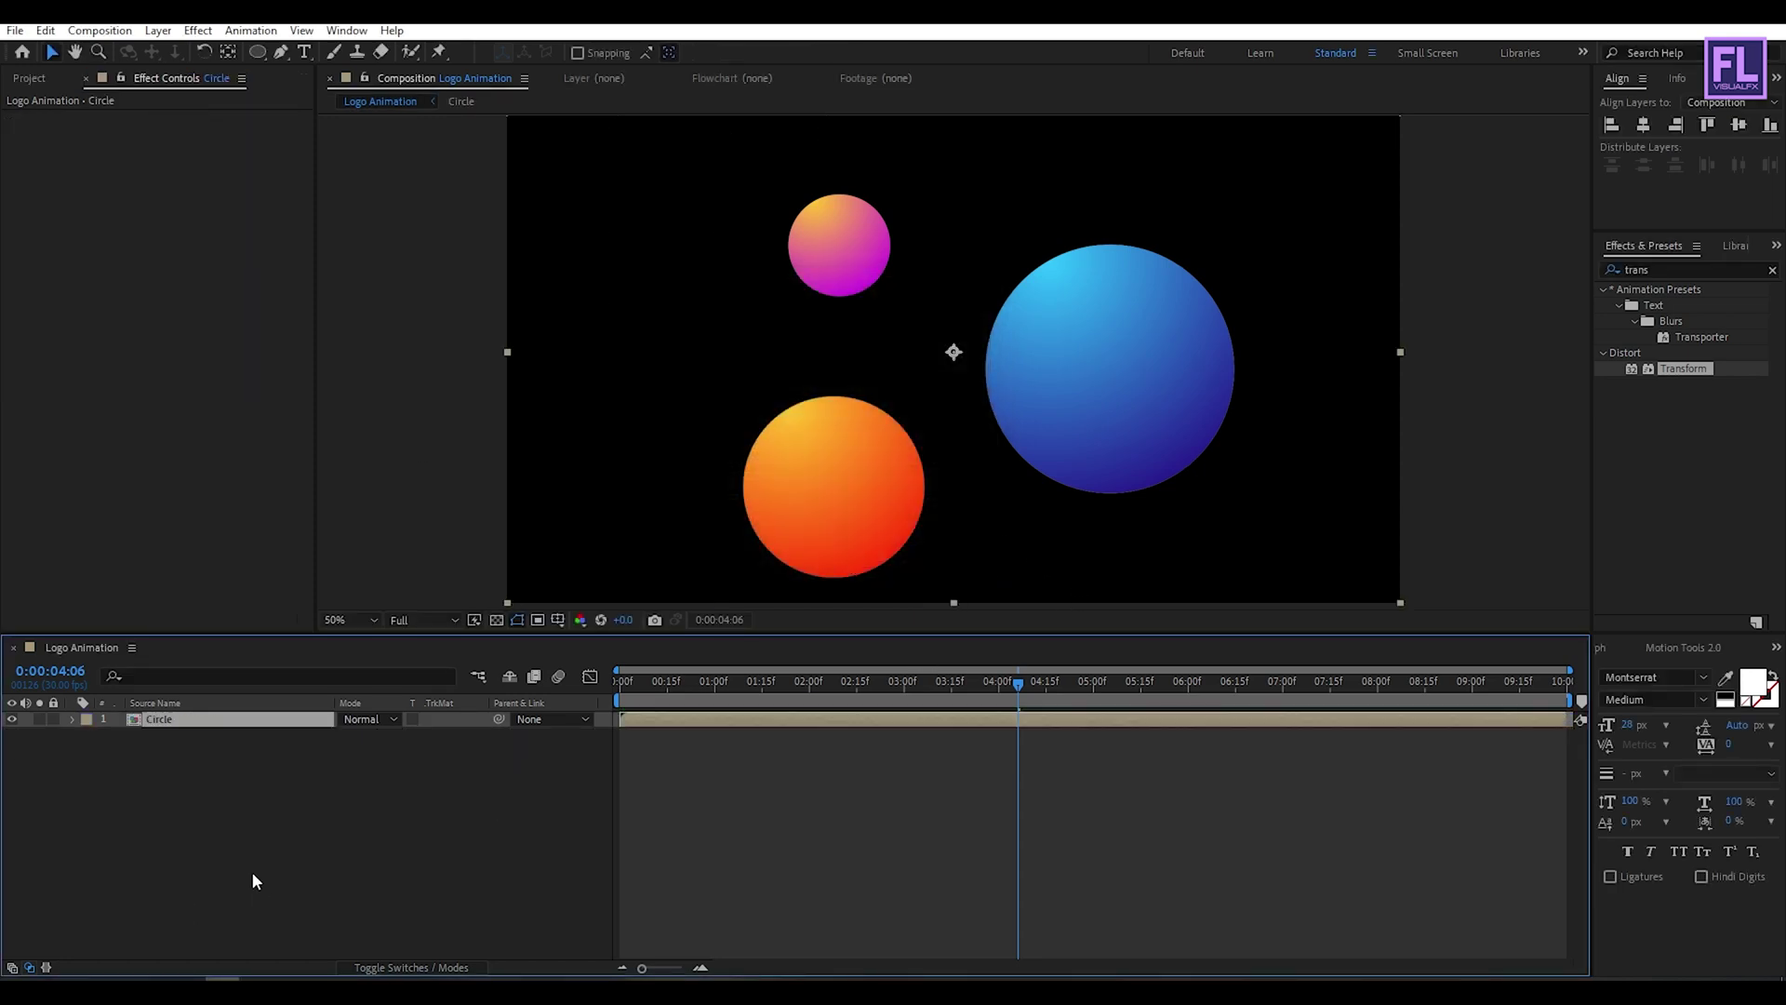
Add a 1920 x 1080 px very dark blue solid as the background and place it beneath the Circle layer.
right_click(199, 827)
mouse_move(247, 624)
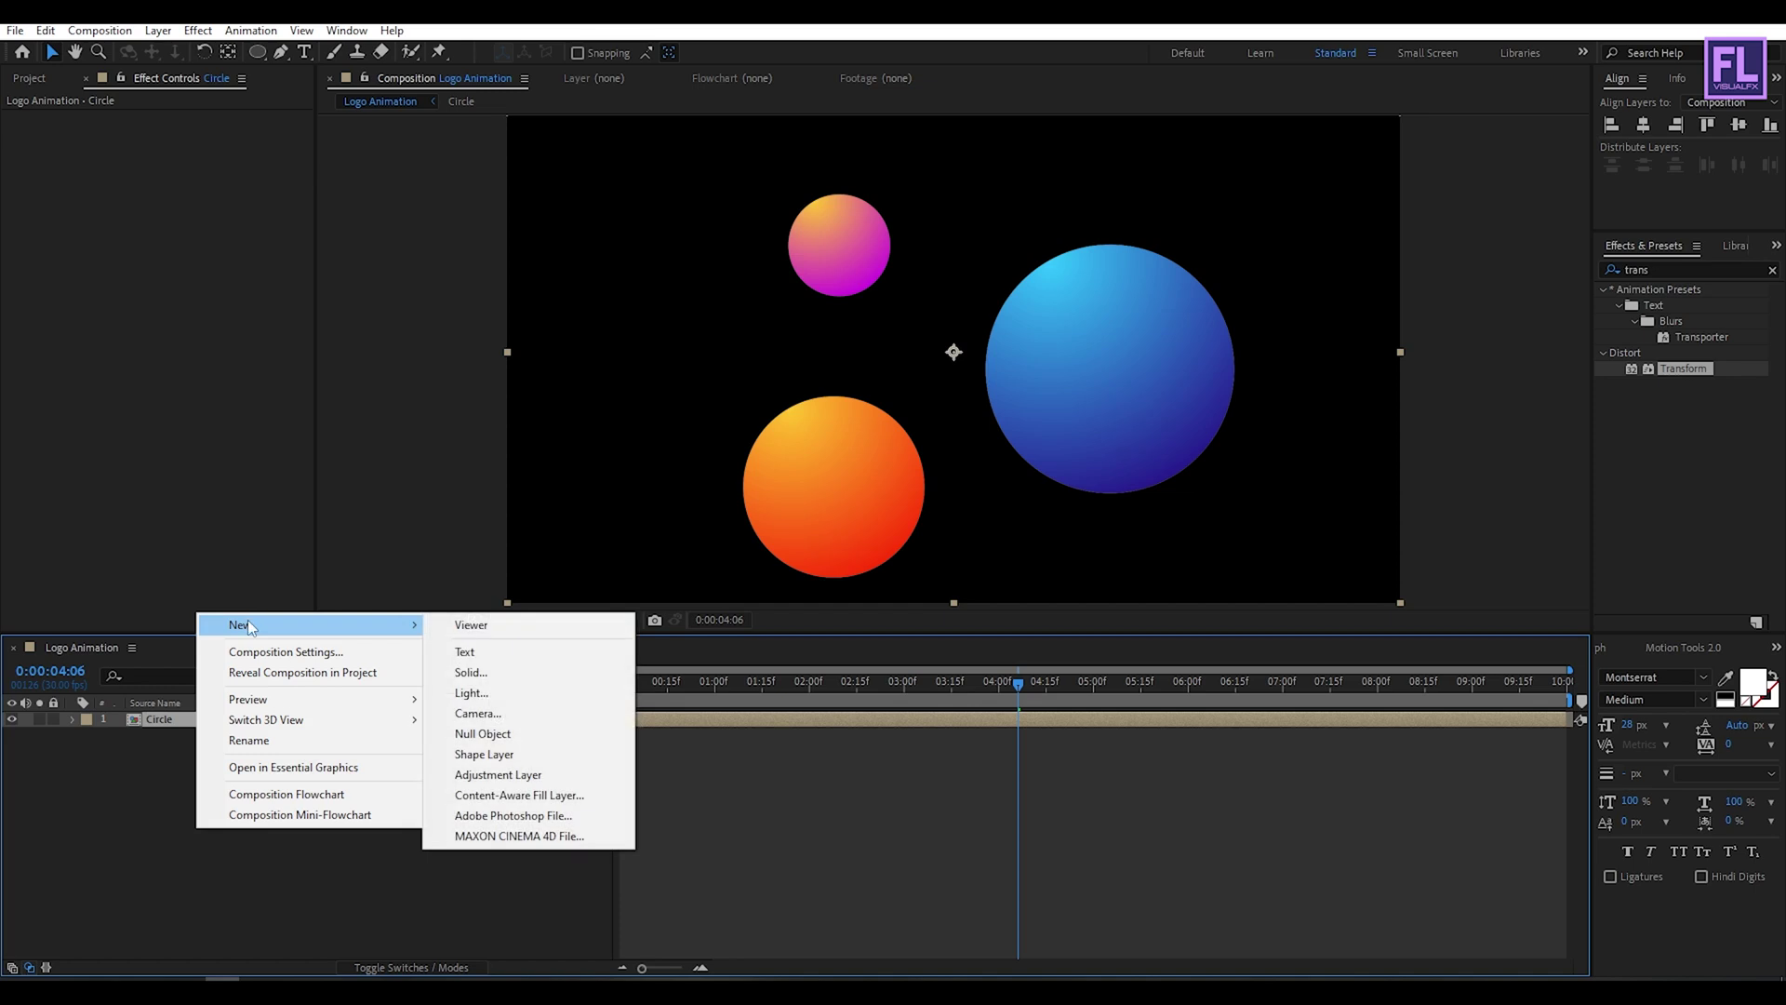
click(510, 670)
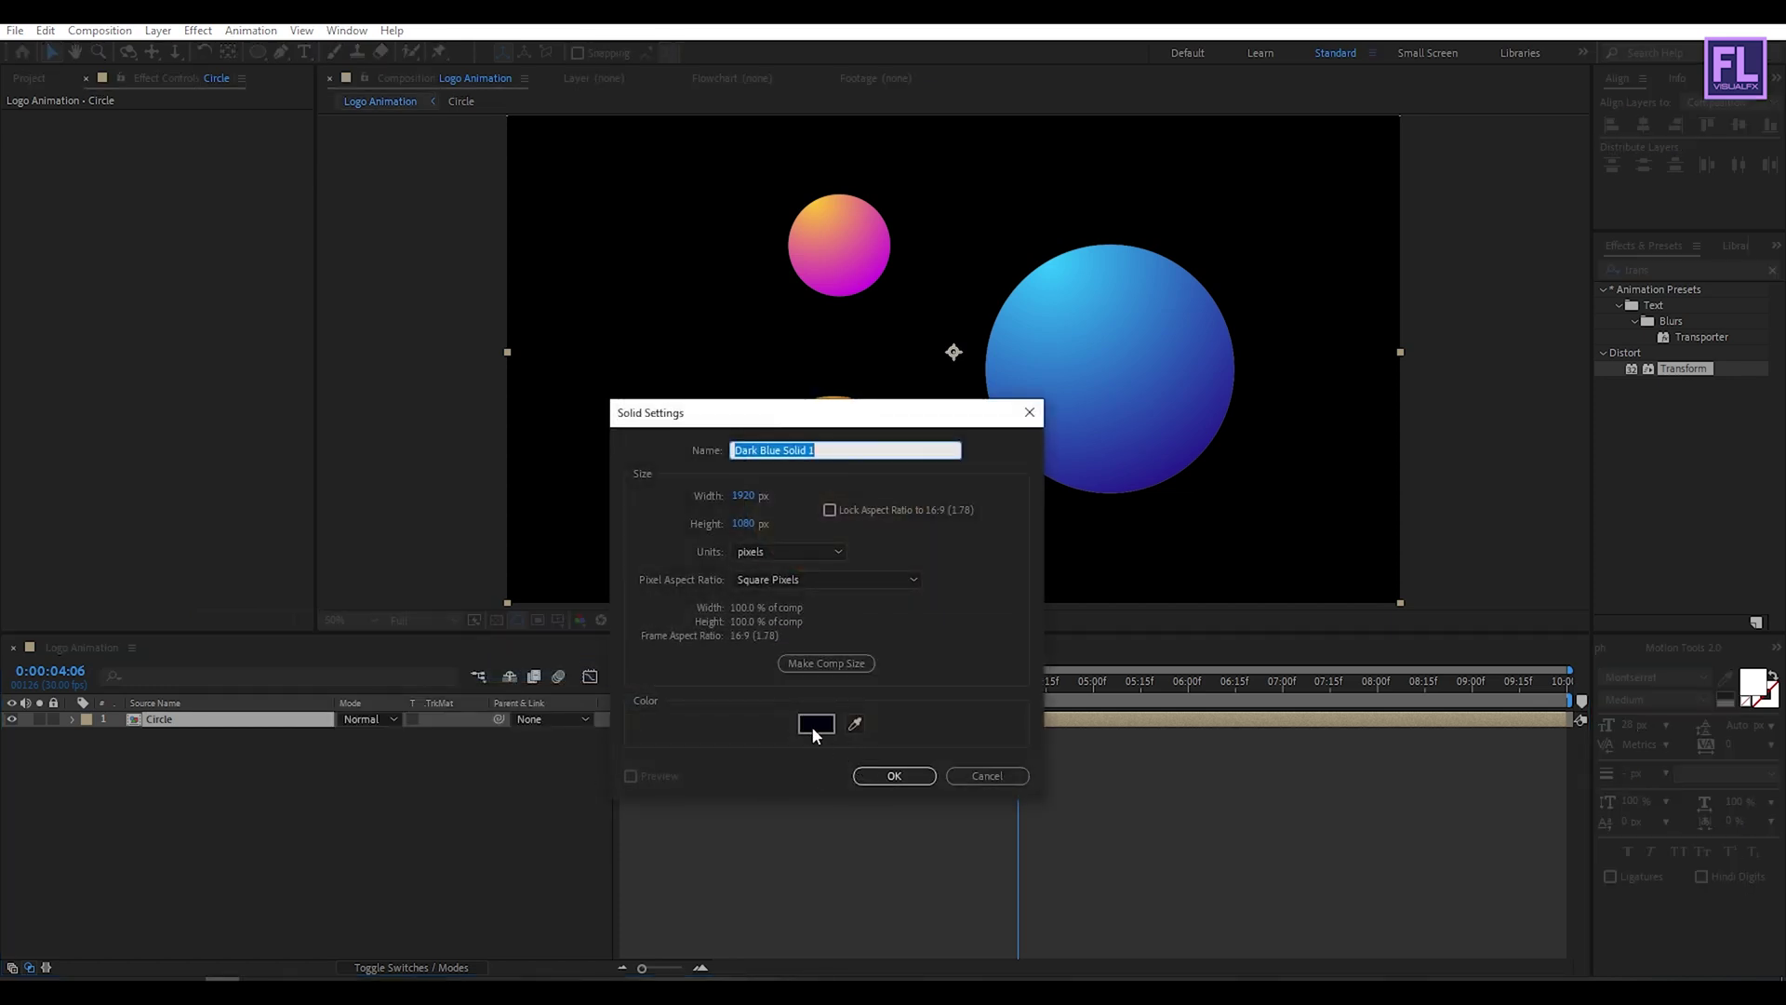
drag(790, 412, 765, 337)
click(792, 649)
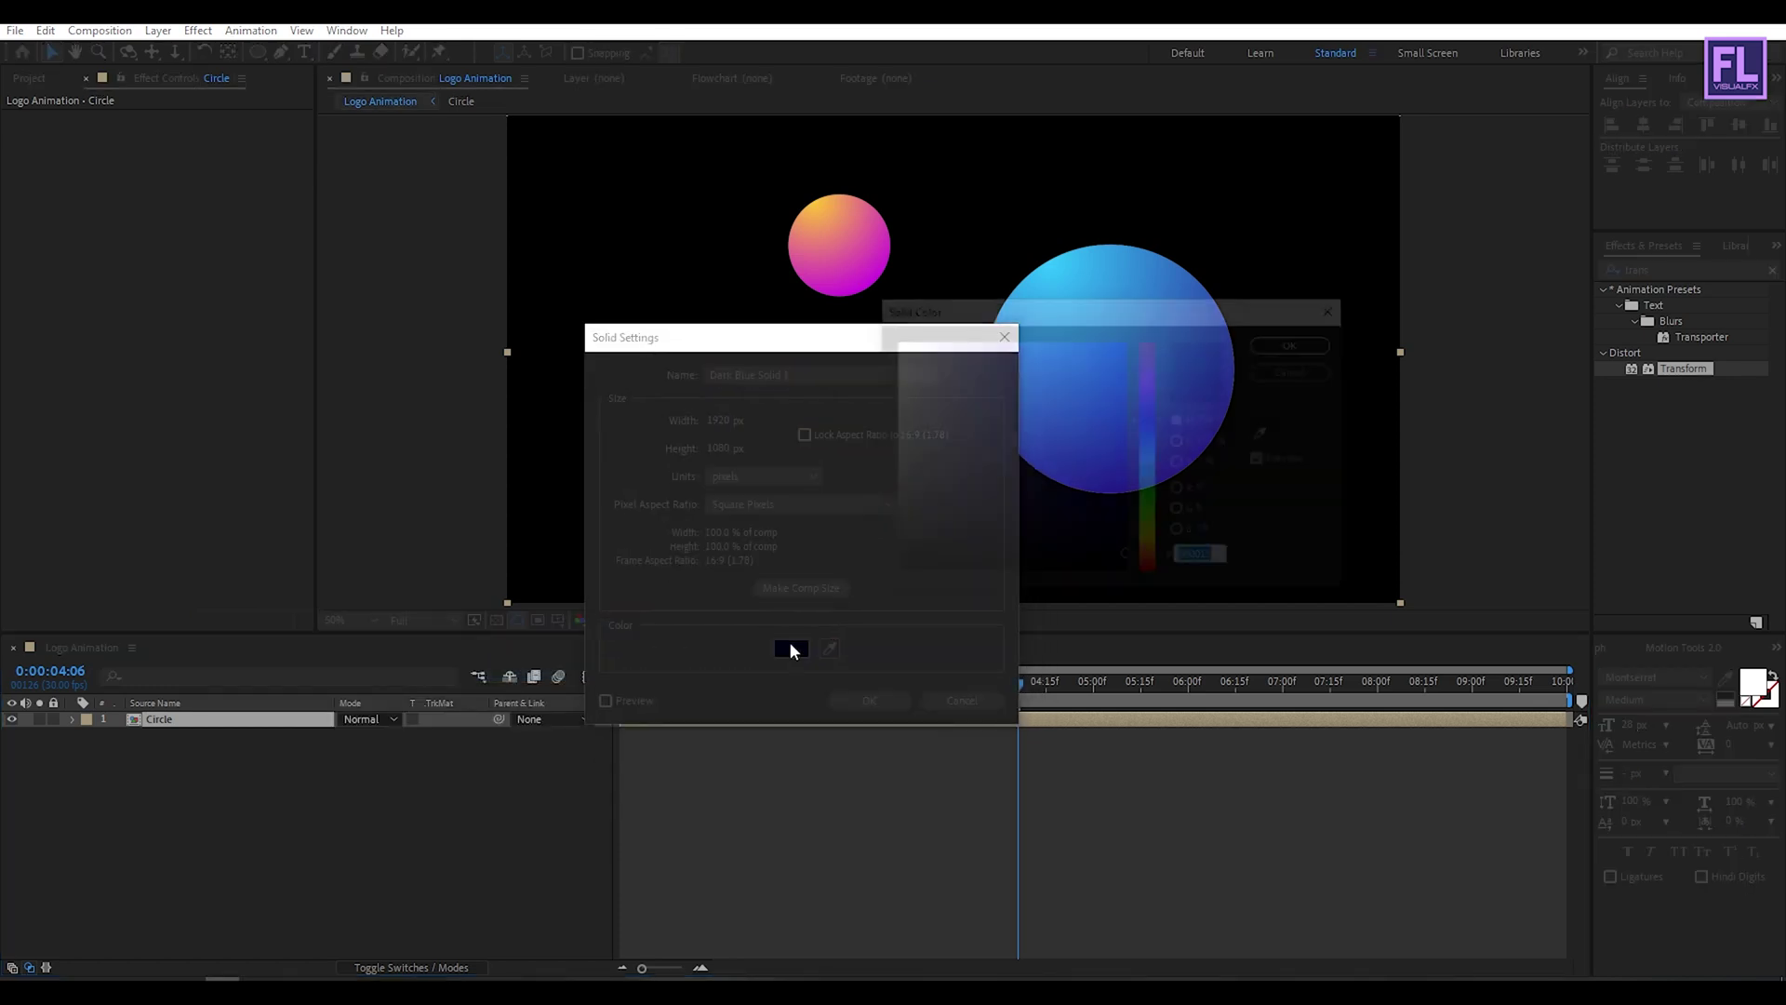
click(1317, 350)
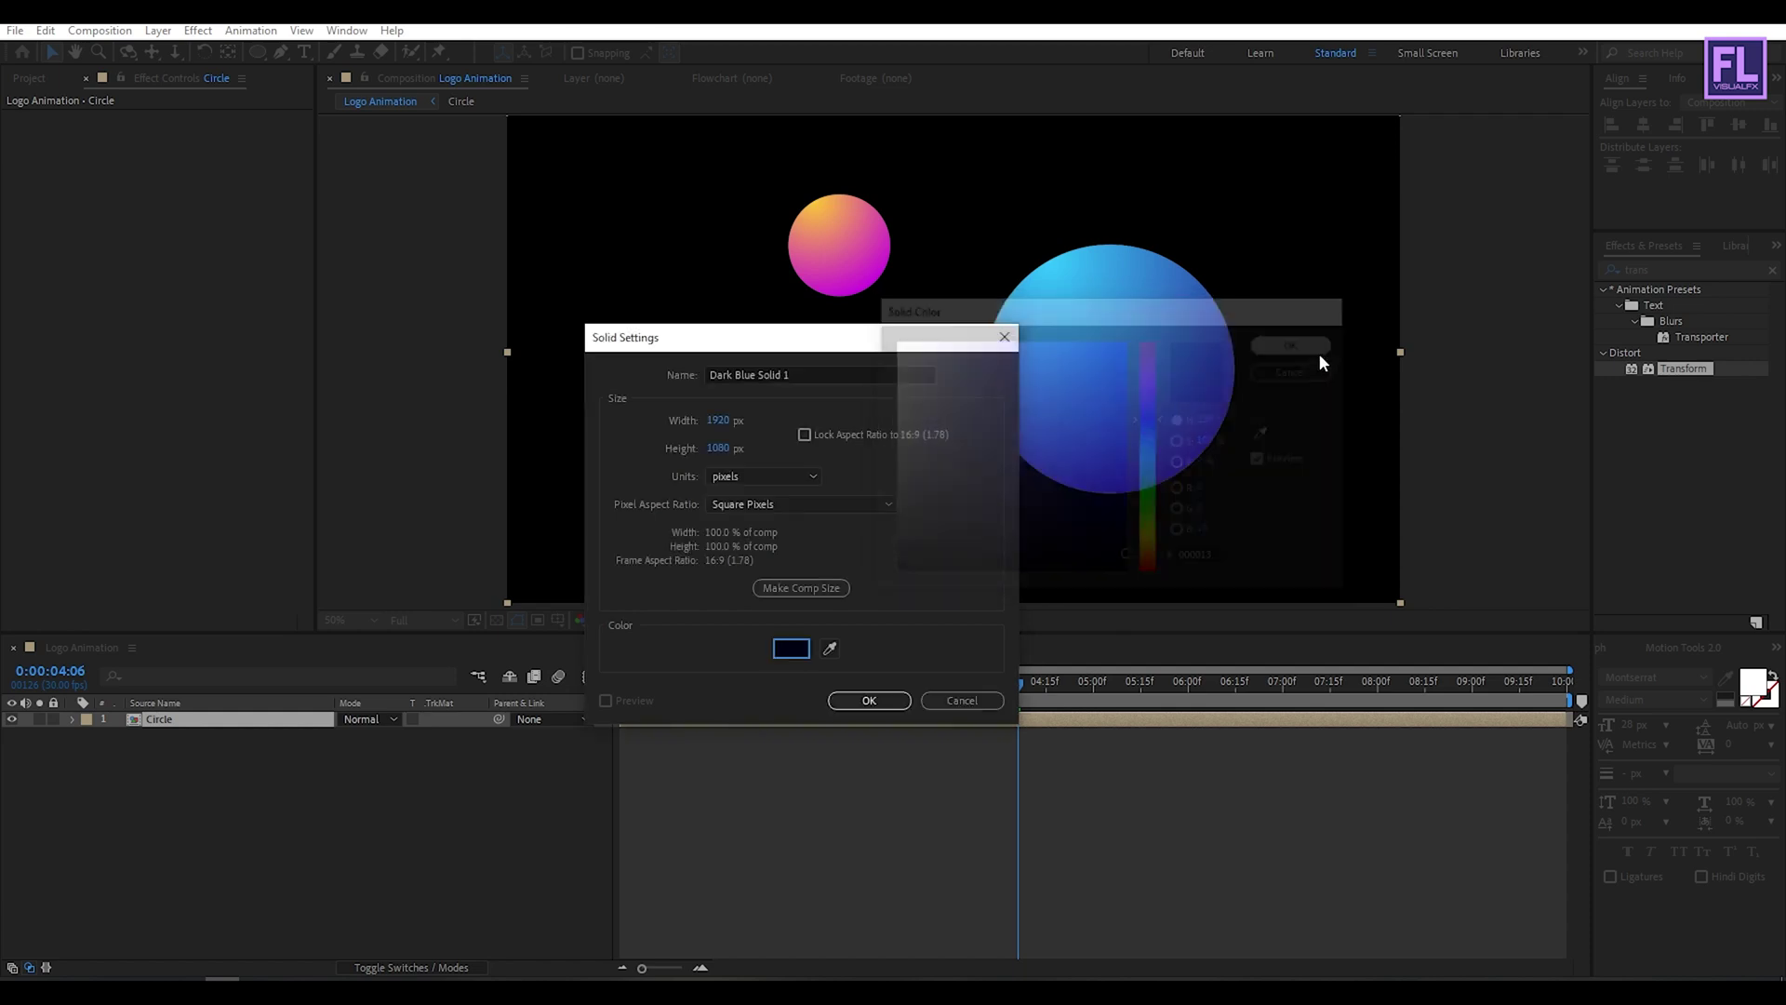
click(869, 699)
drag(227, 724, 227, 745)
click(204, 845)
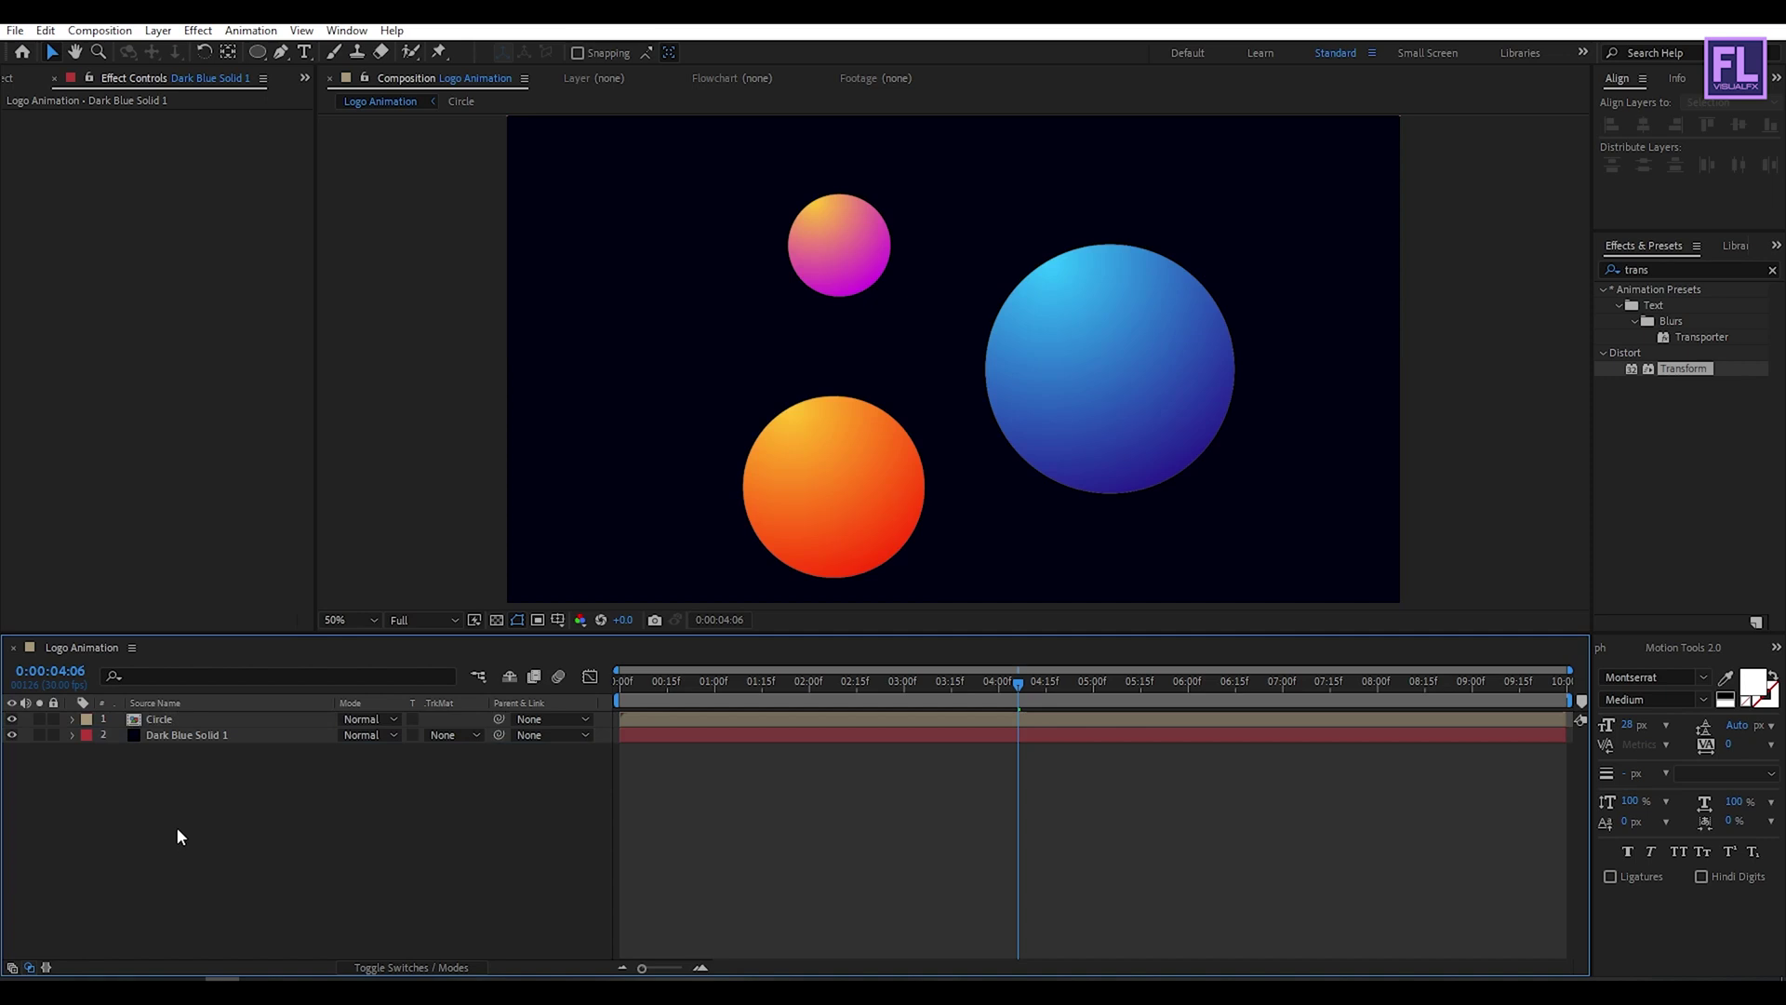
Draw a large white circle on a new shape layer and centre it horizontally and vertically in the composition.
click(257, 53)
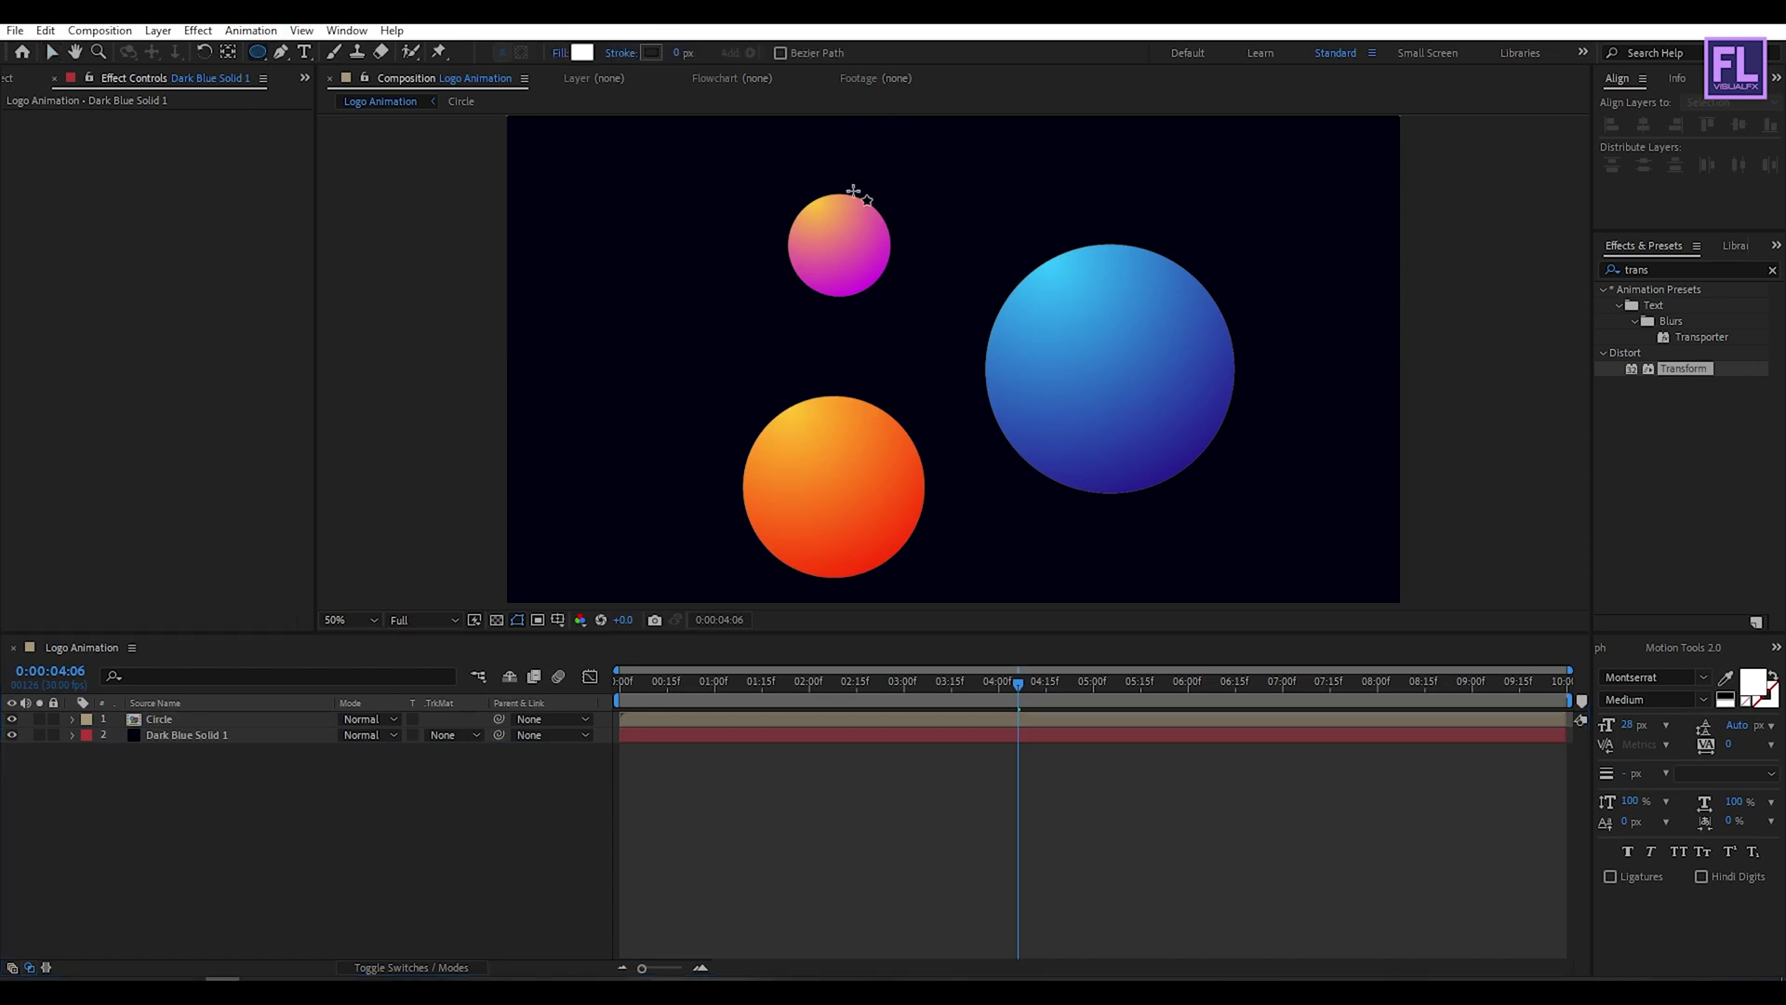
drag(854, 229, 1172, 511)
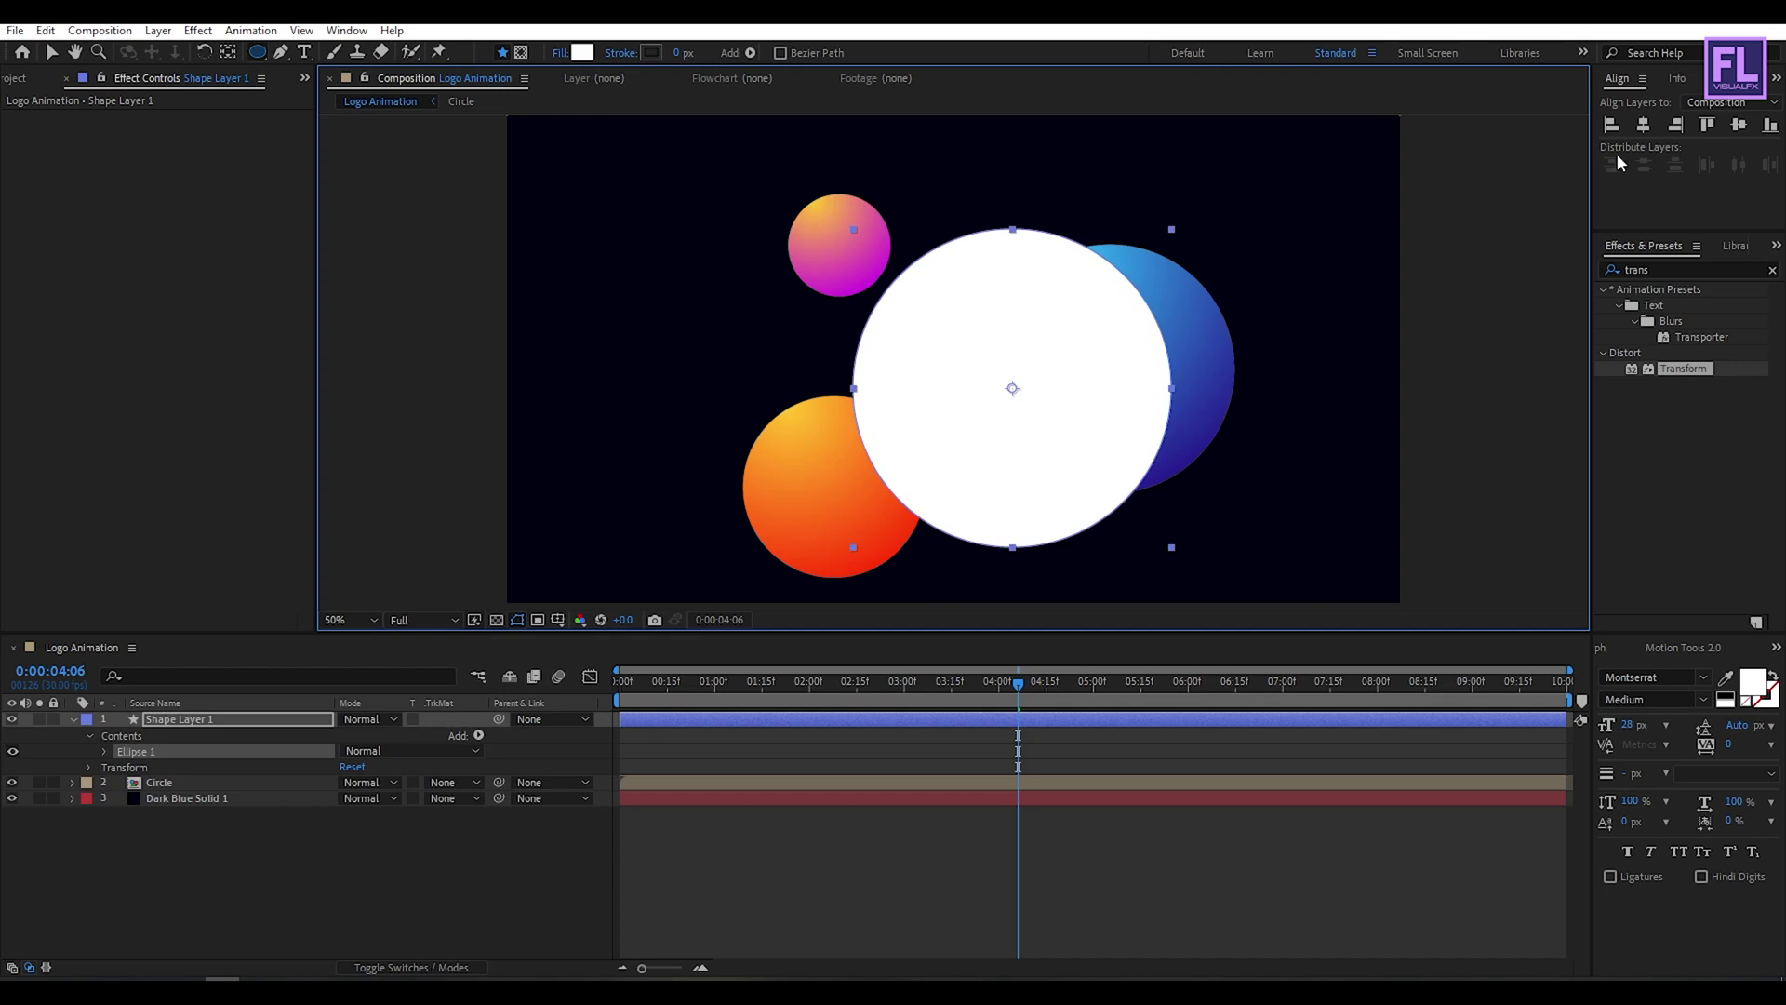
click(1644, 125)
click(1739, 128)
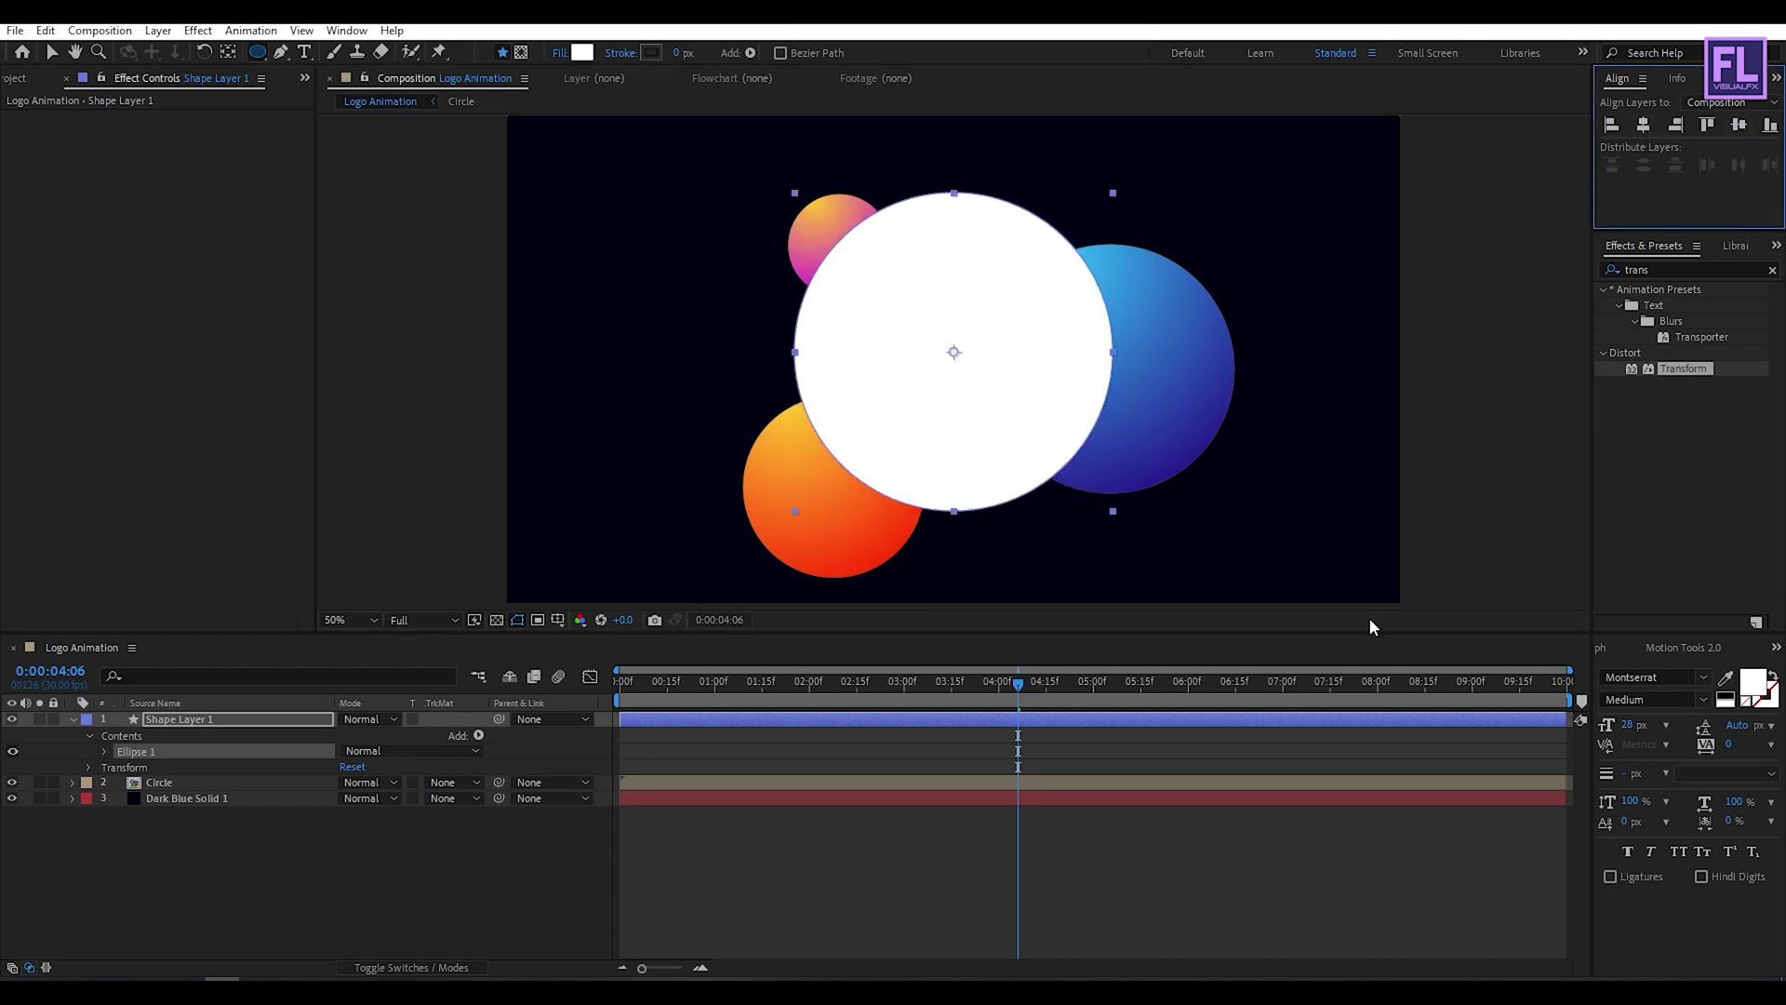
Enlarge the white circle slightly, keep it centred in the composition, and collapse its layer.
key(v)
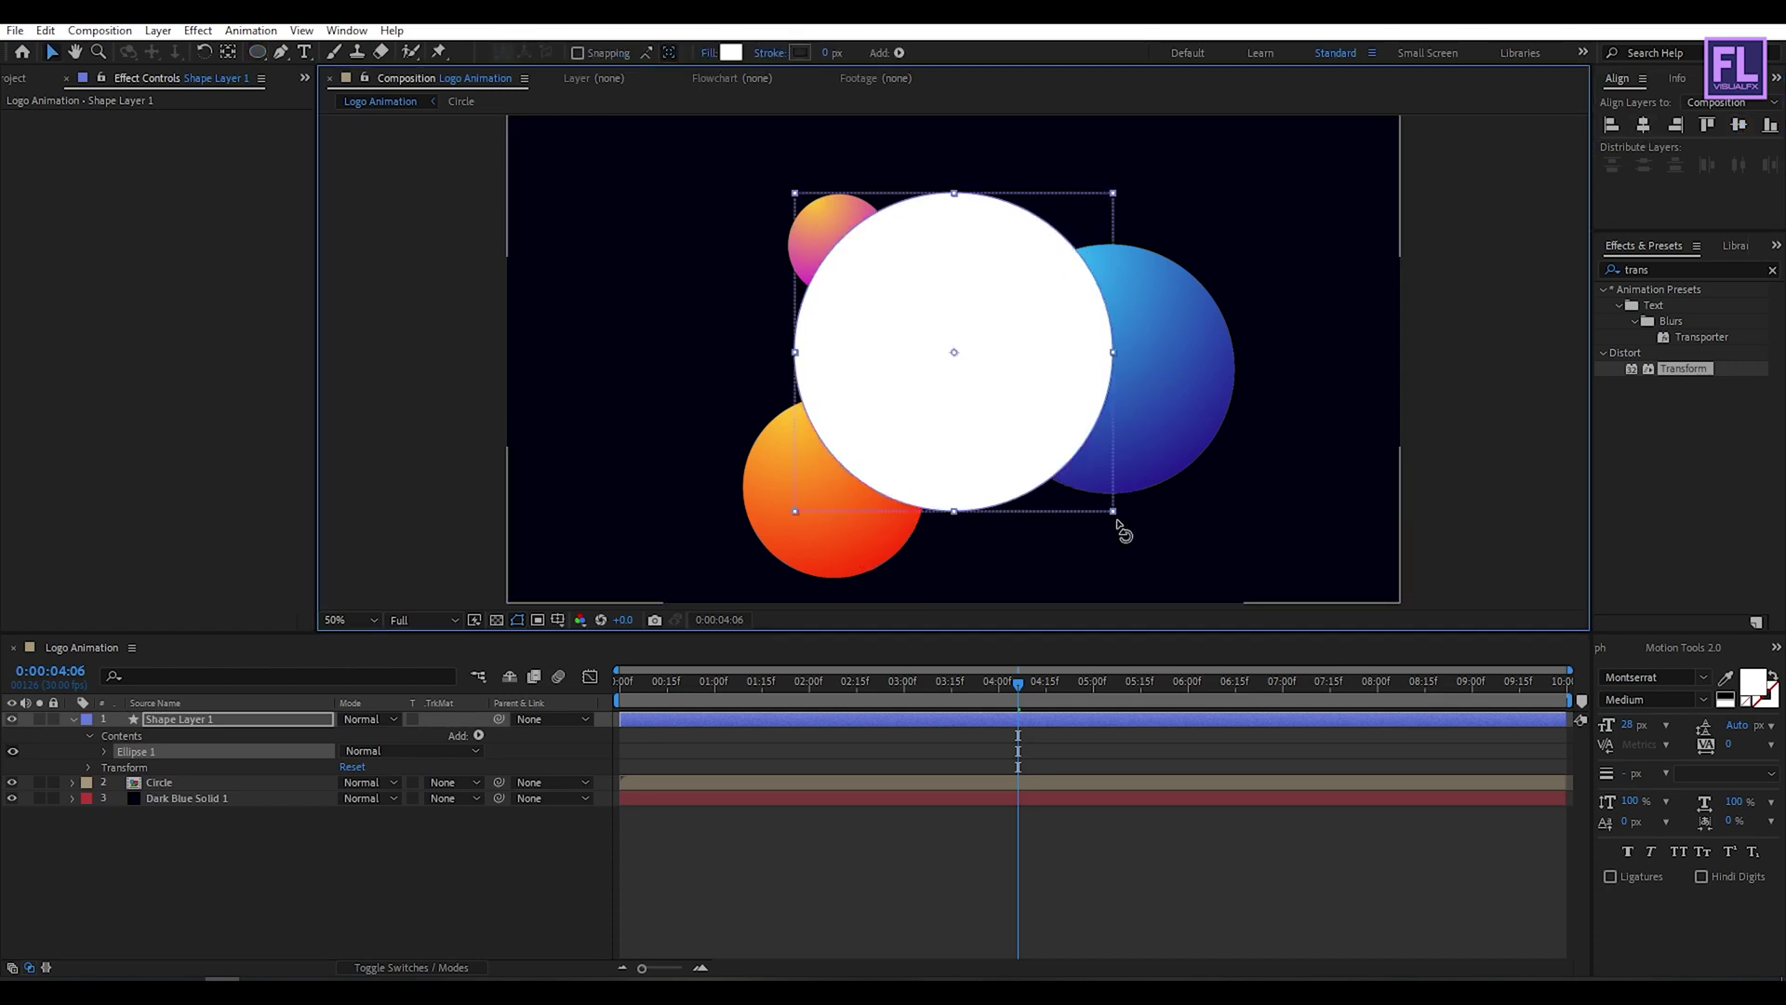
drag(1114, 514, 1123, 521)
click(1644, 126)
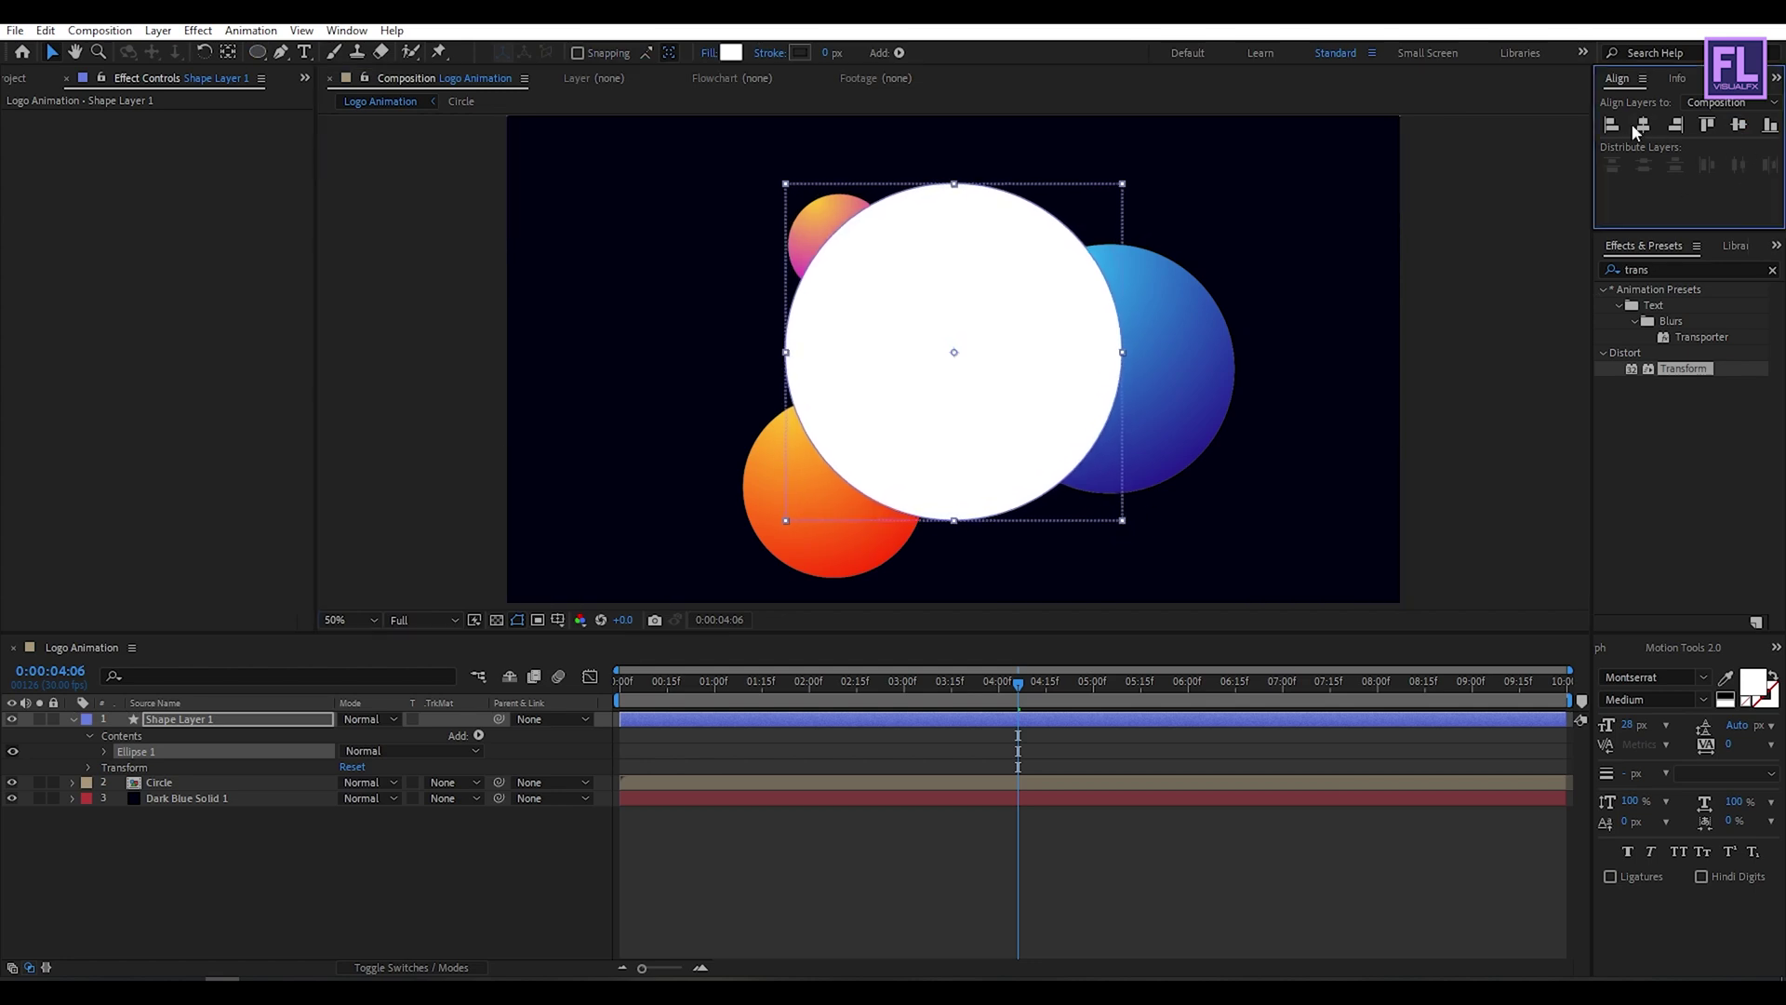
drag(1123, 184, 1121, 189)
click(1644, 125)
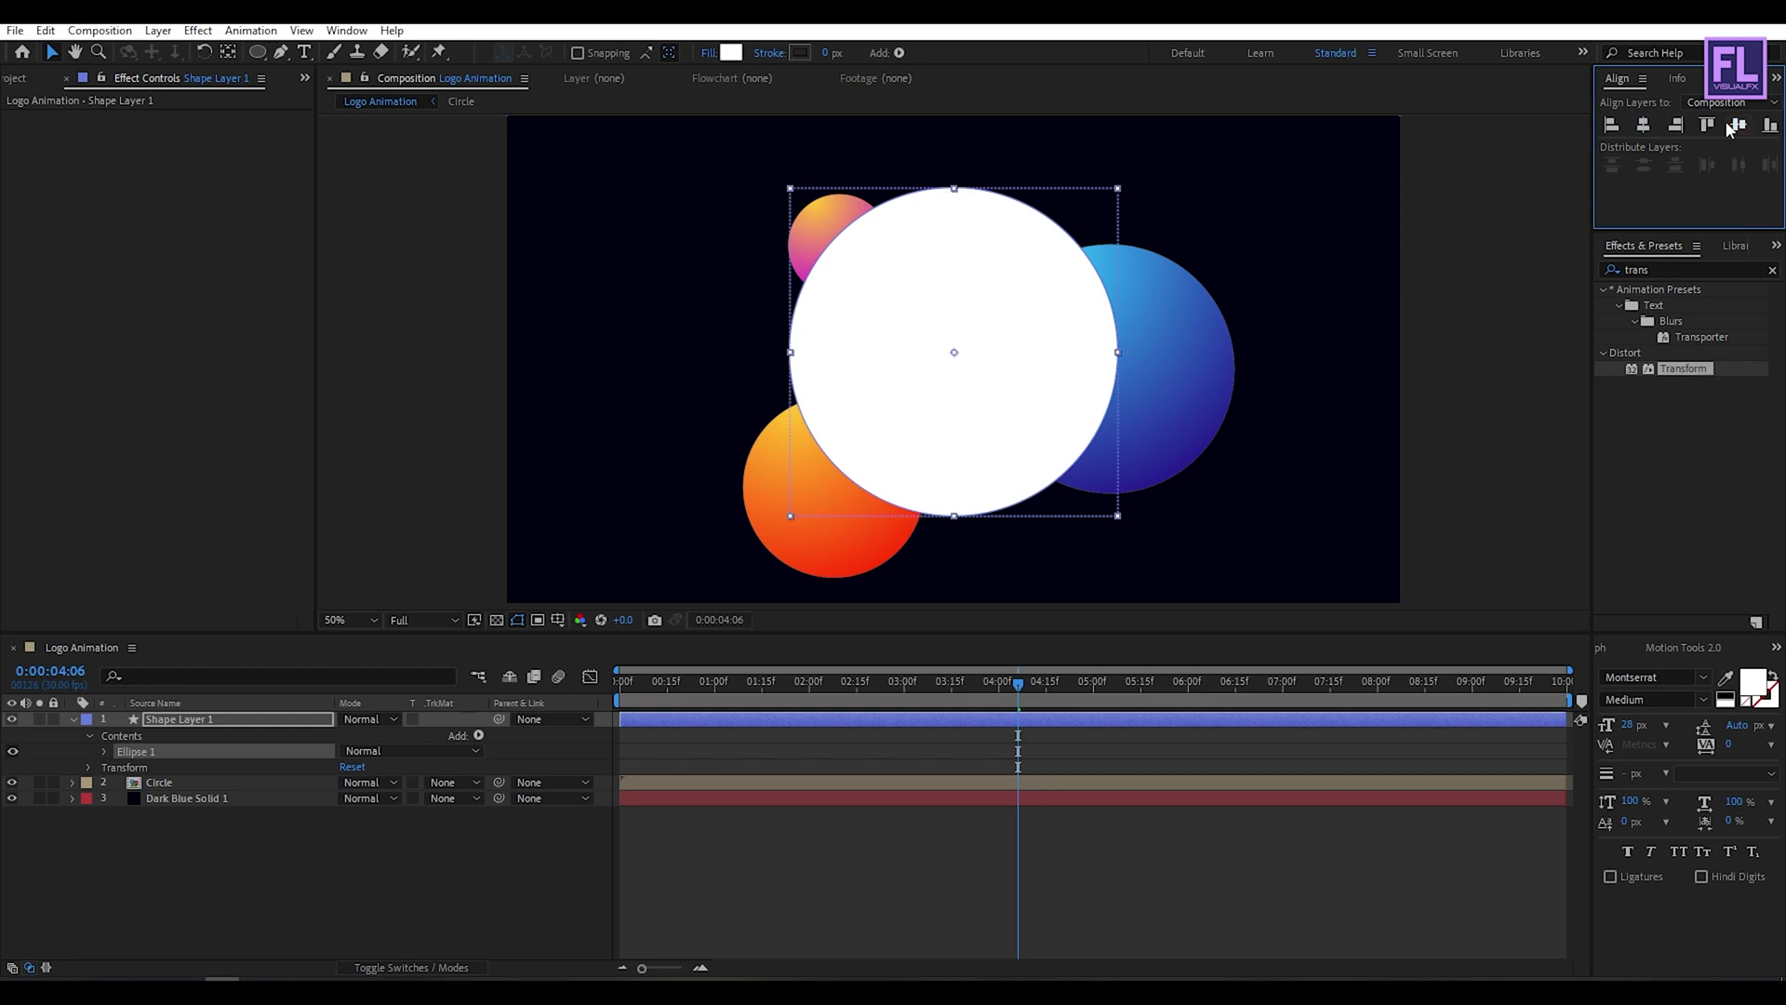
click(1465, 444)
click(909, 319)
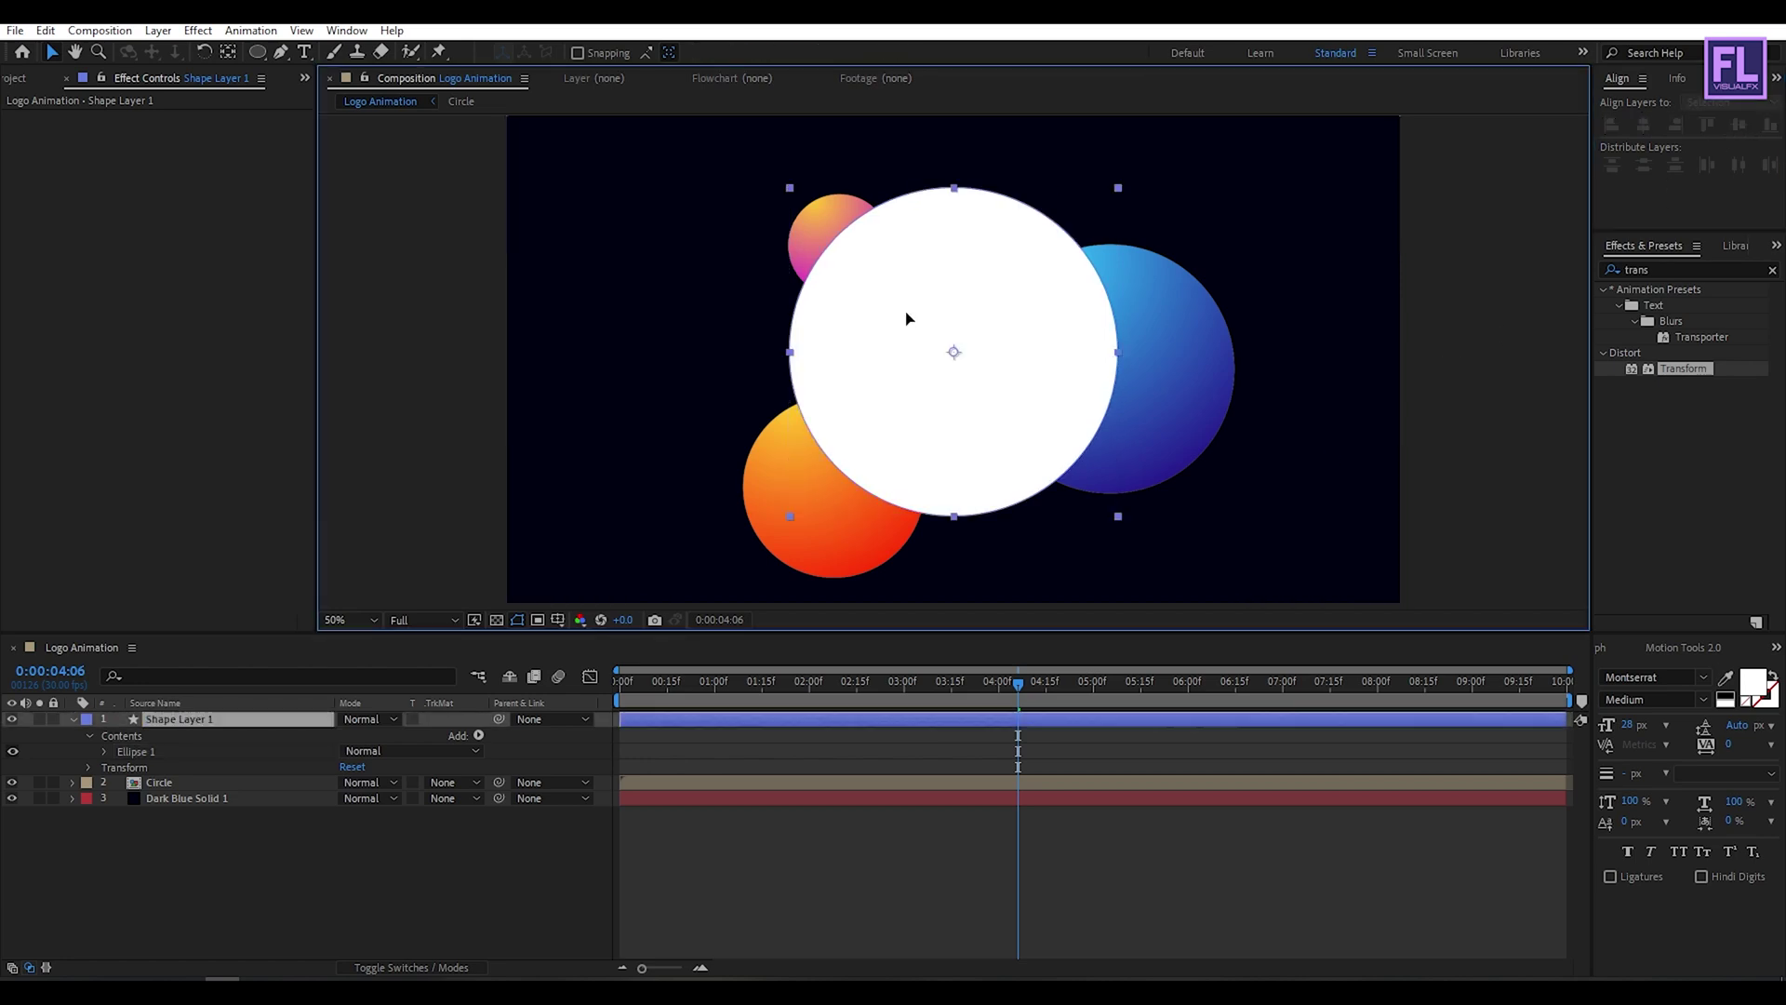
click(72, 719)
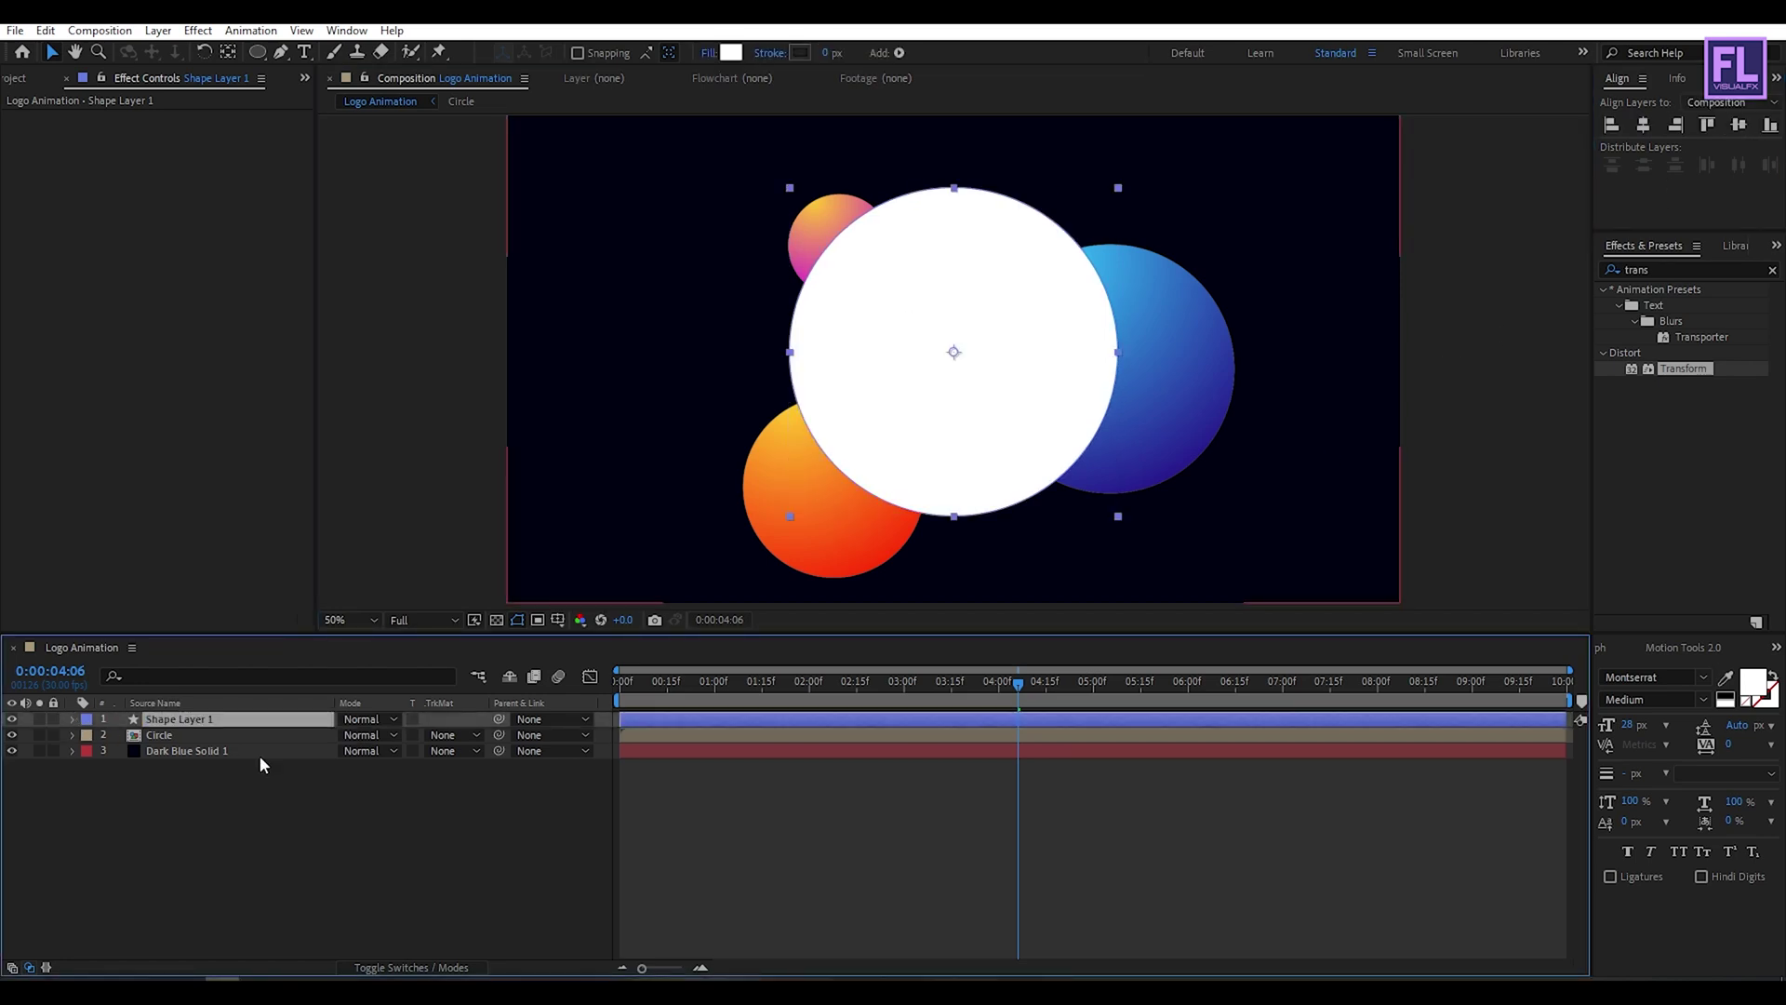
Duplicate the white circle layer and change the fill of the lower copy, Shape Layer 1, to black (000000).
key(ctrl+d)
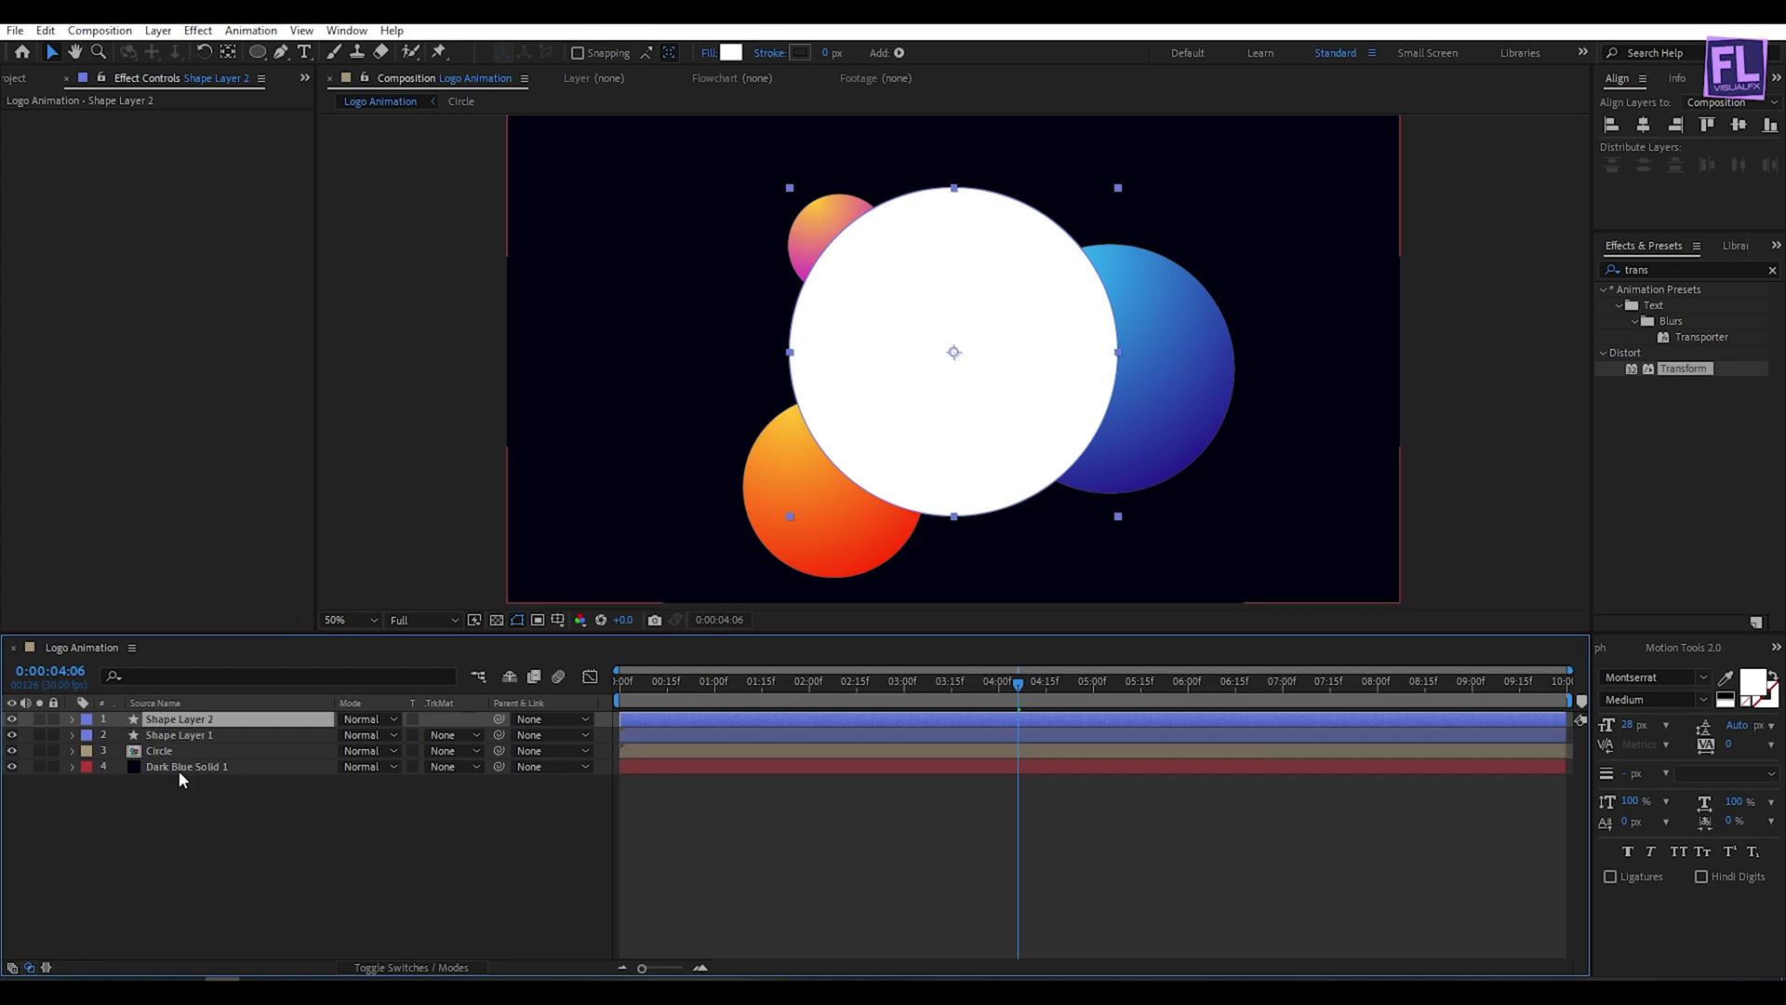
click(192, 735)
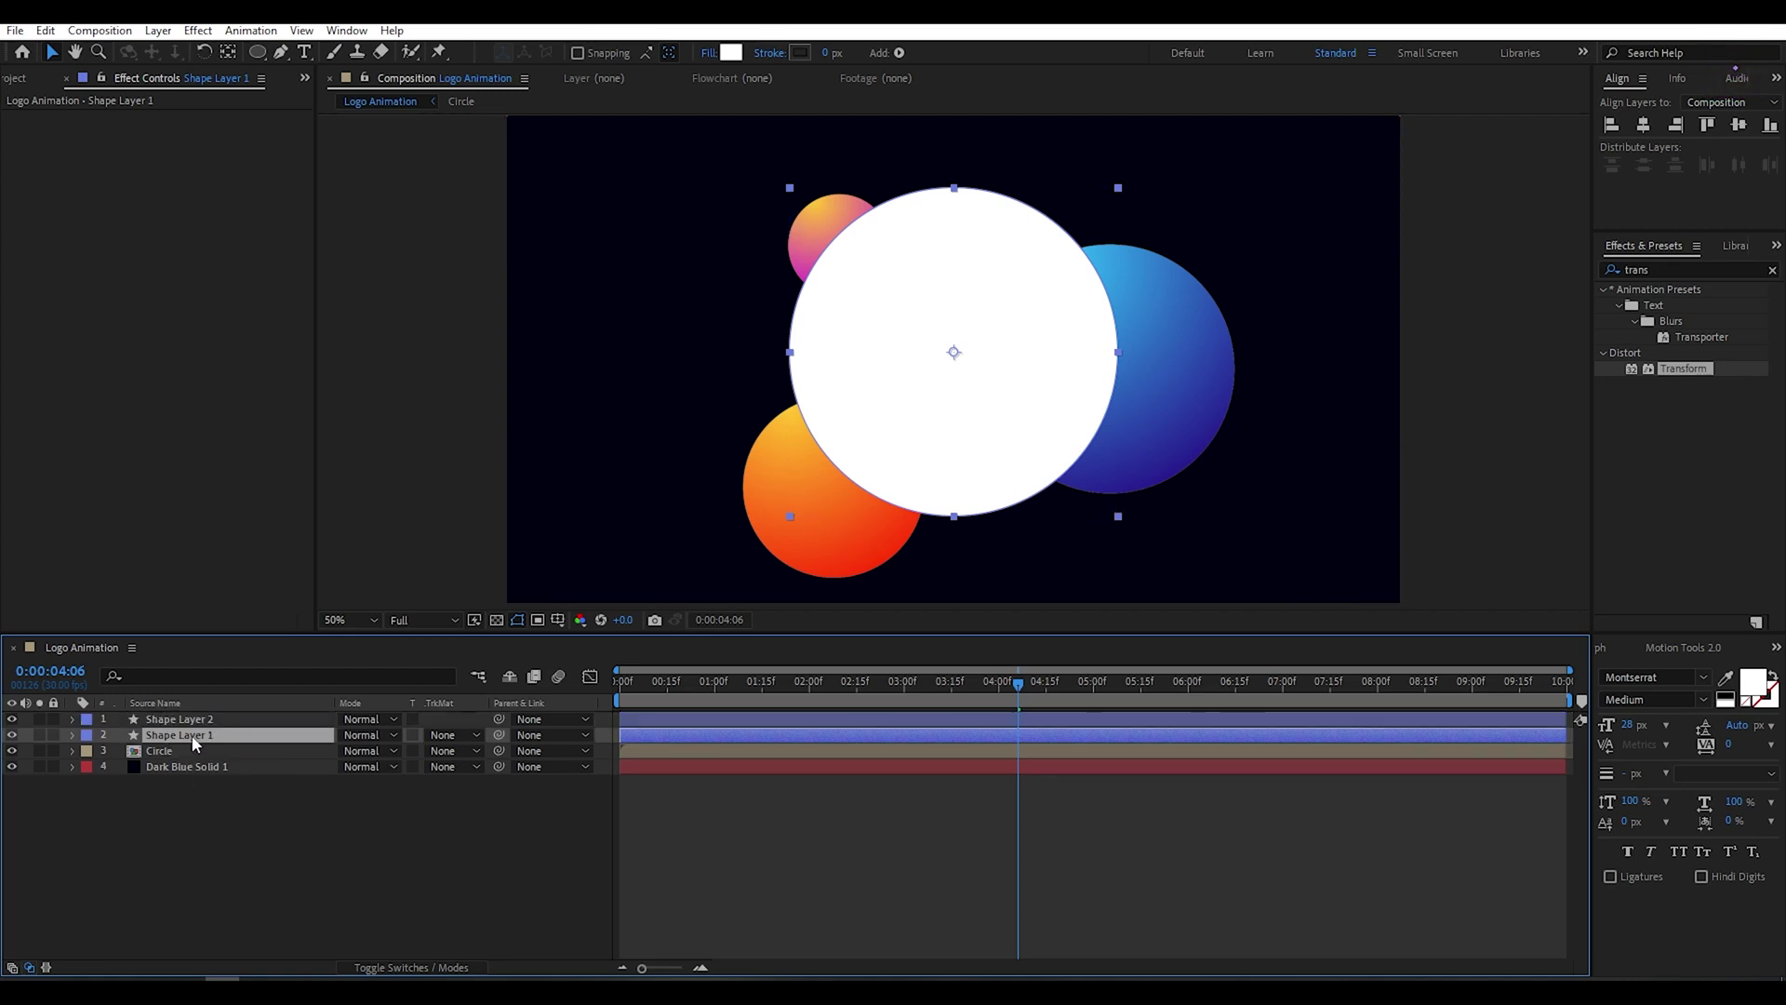
click(732, 52)
click(1003, 460)
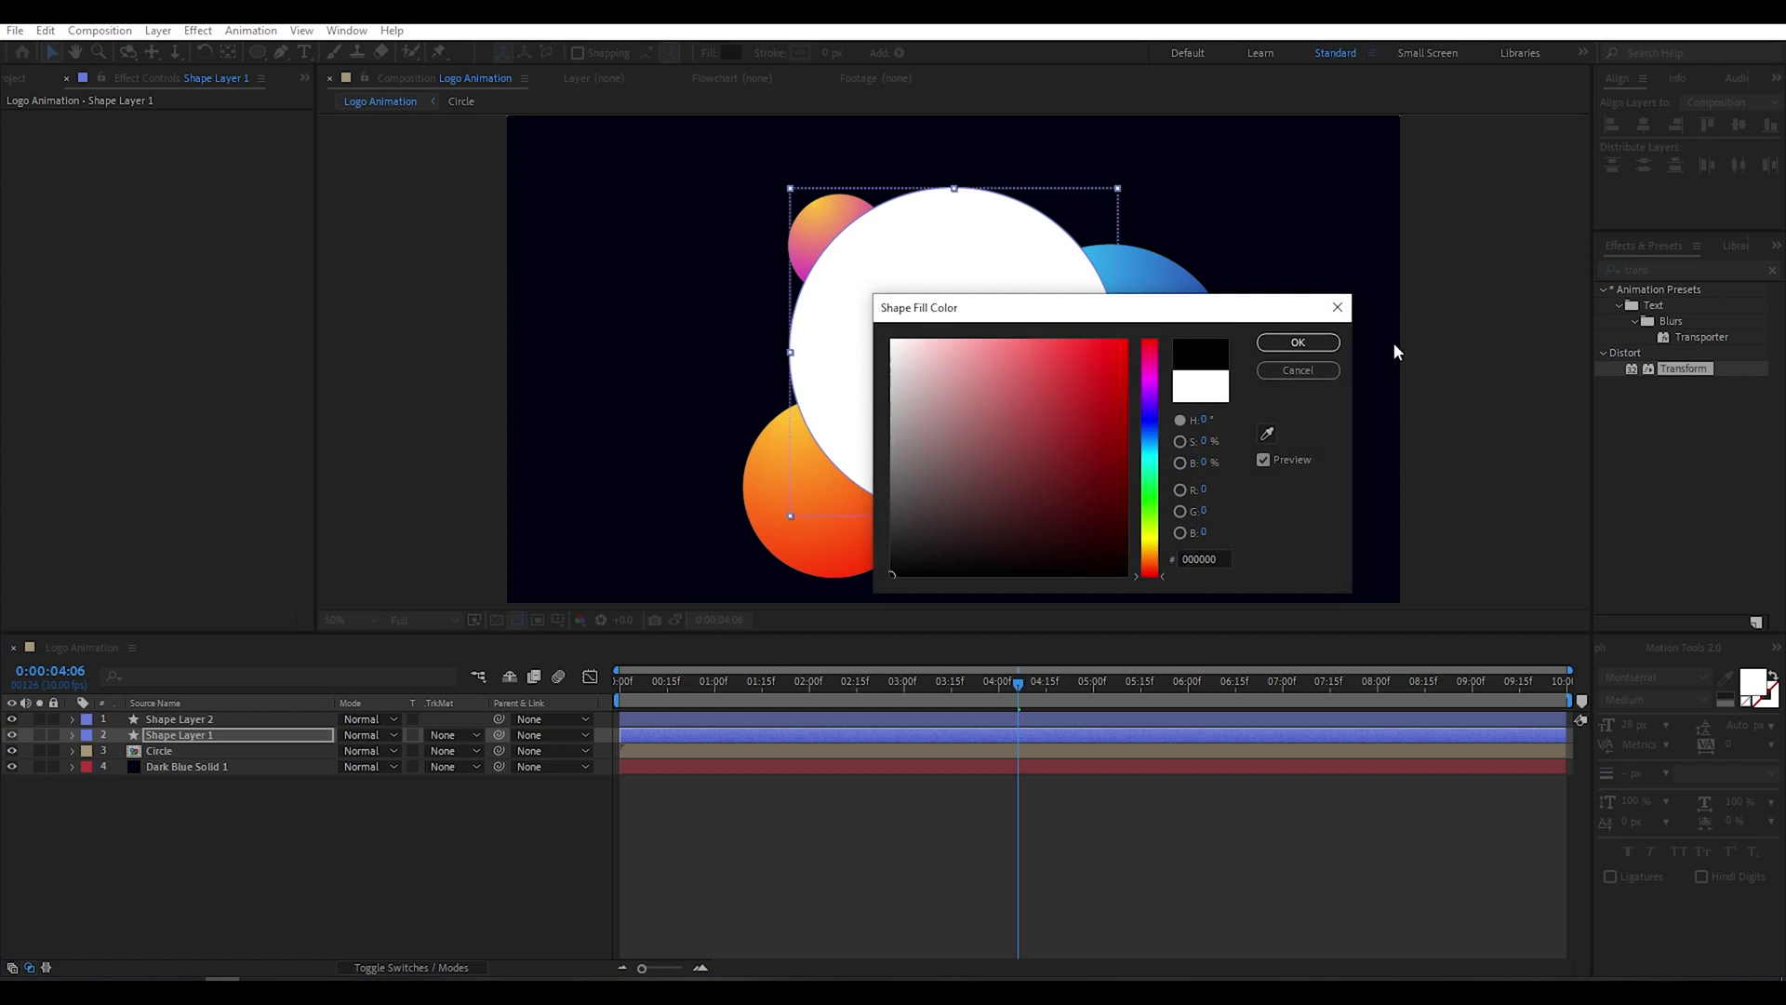
click(1298, 342)
click(179, 733)
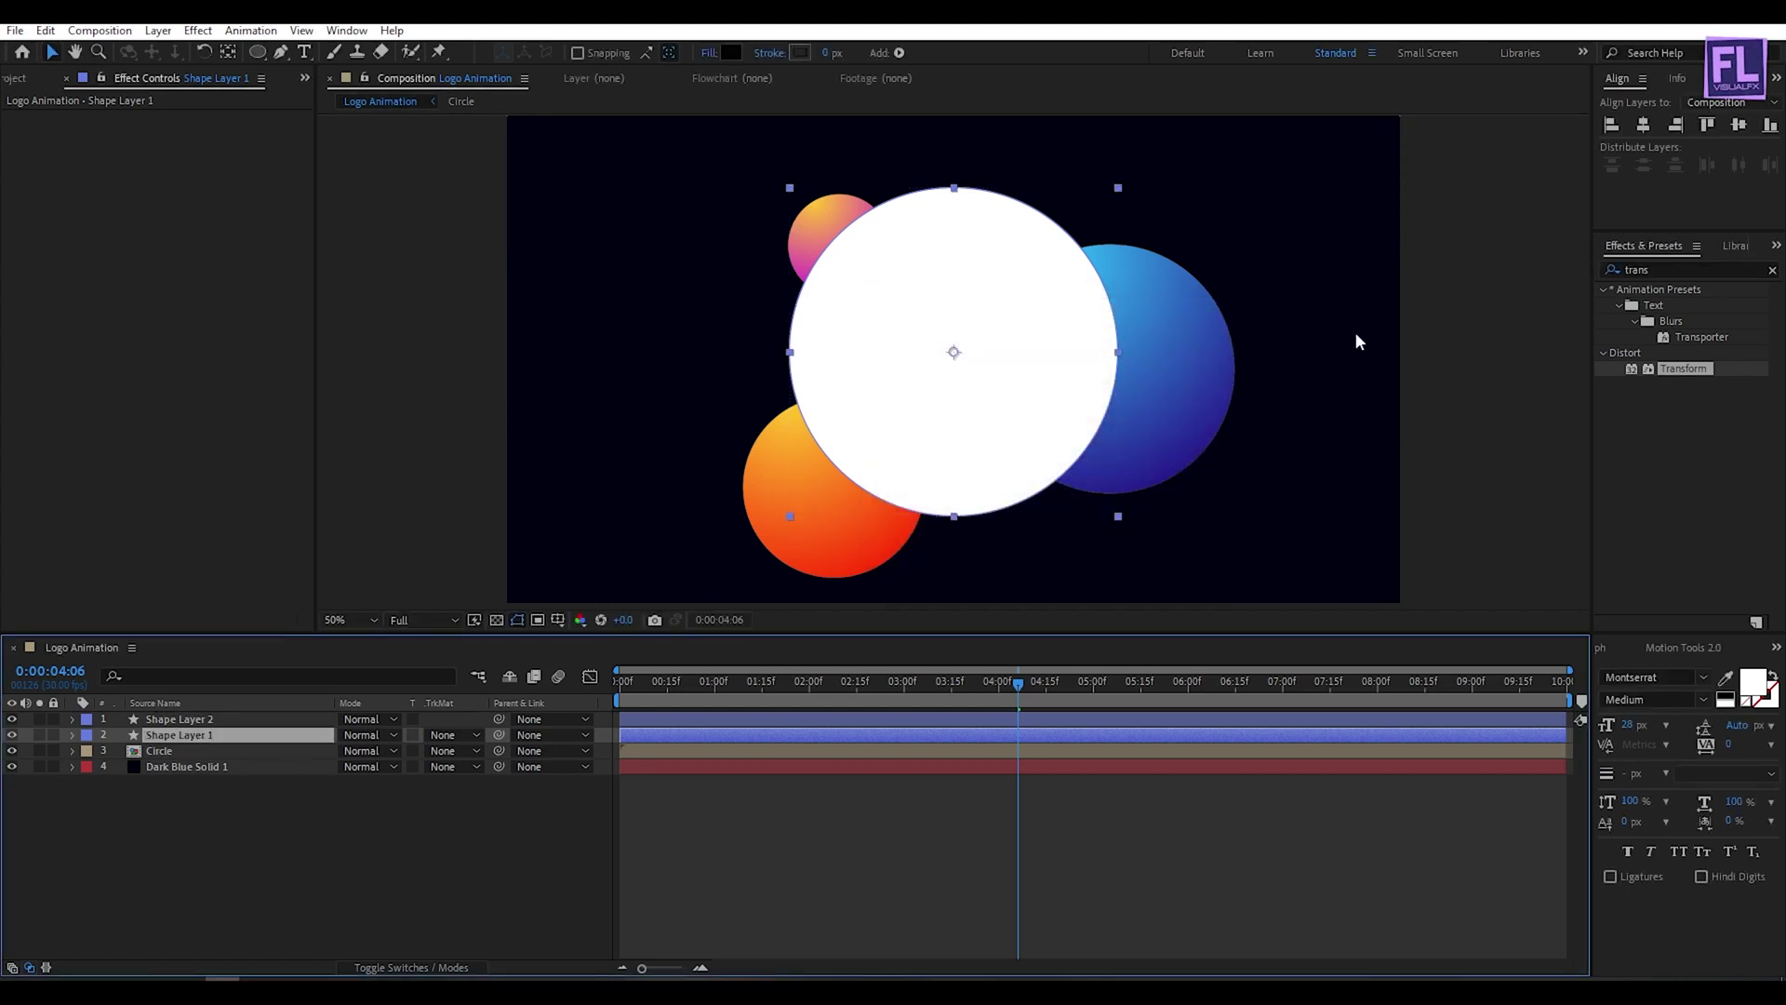
Apply Gaussian Blur to Shape Layer 1 with a Blurriness of 130.
double_click(1640, 270)
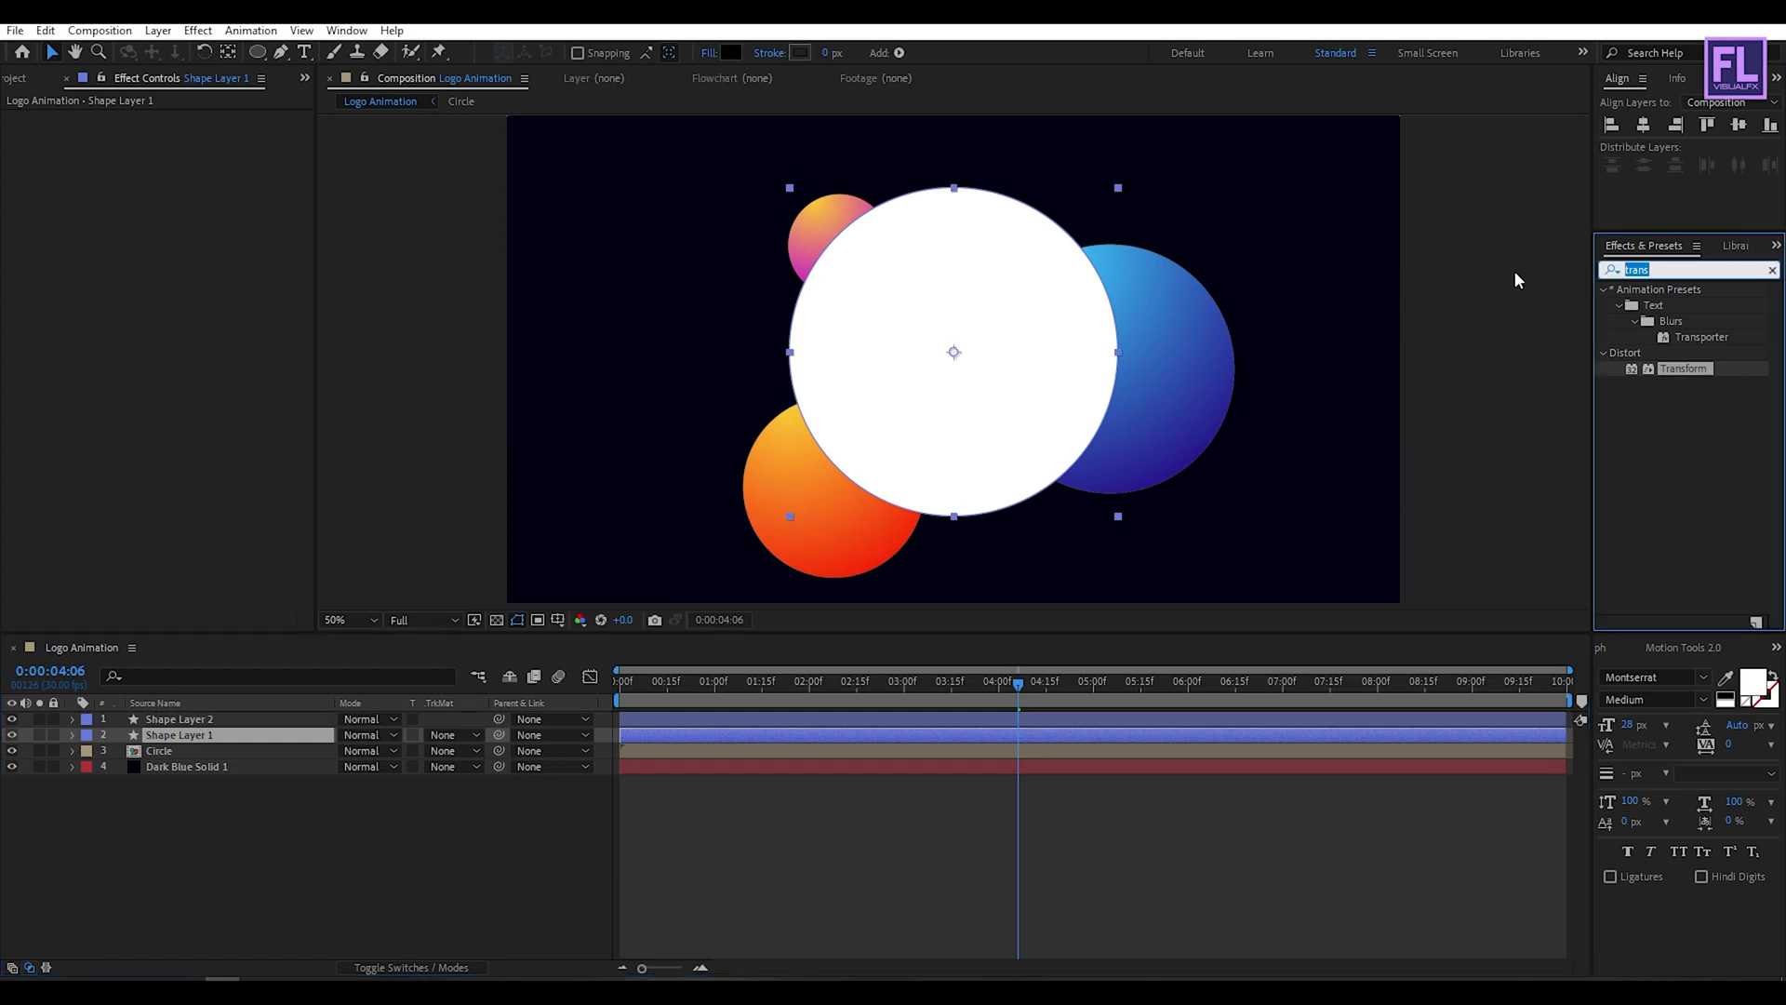
text(gau)
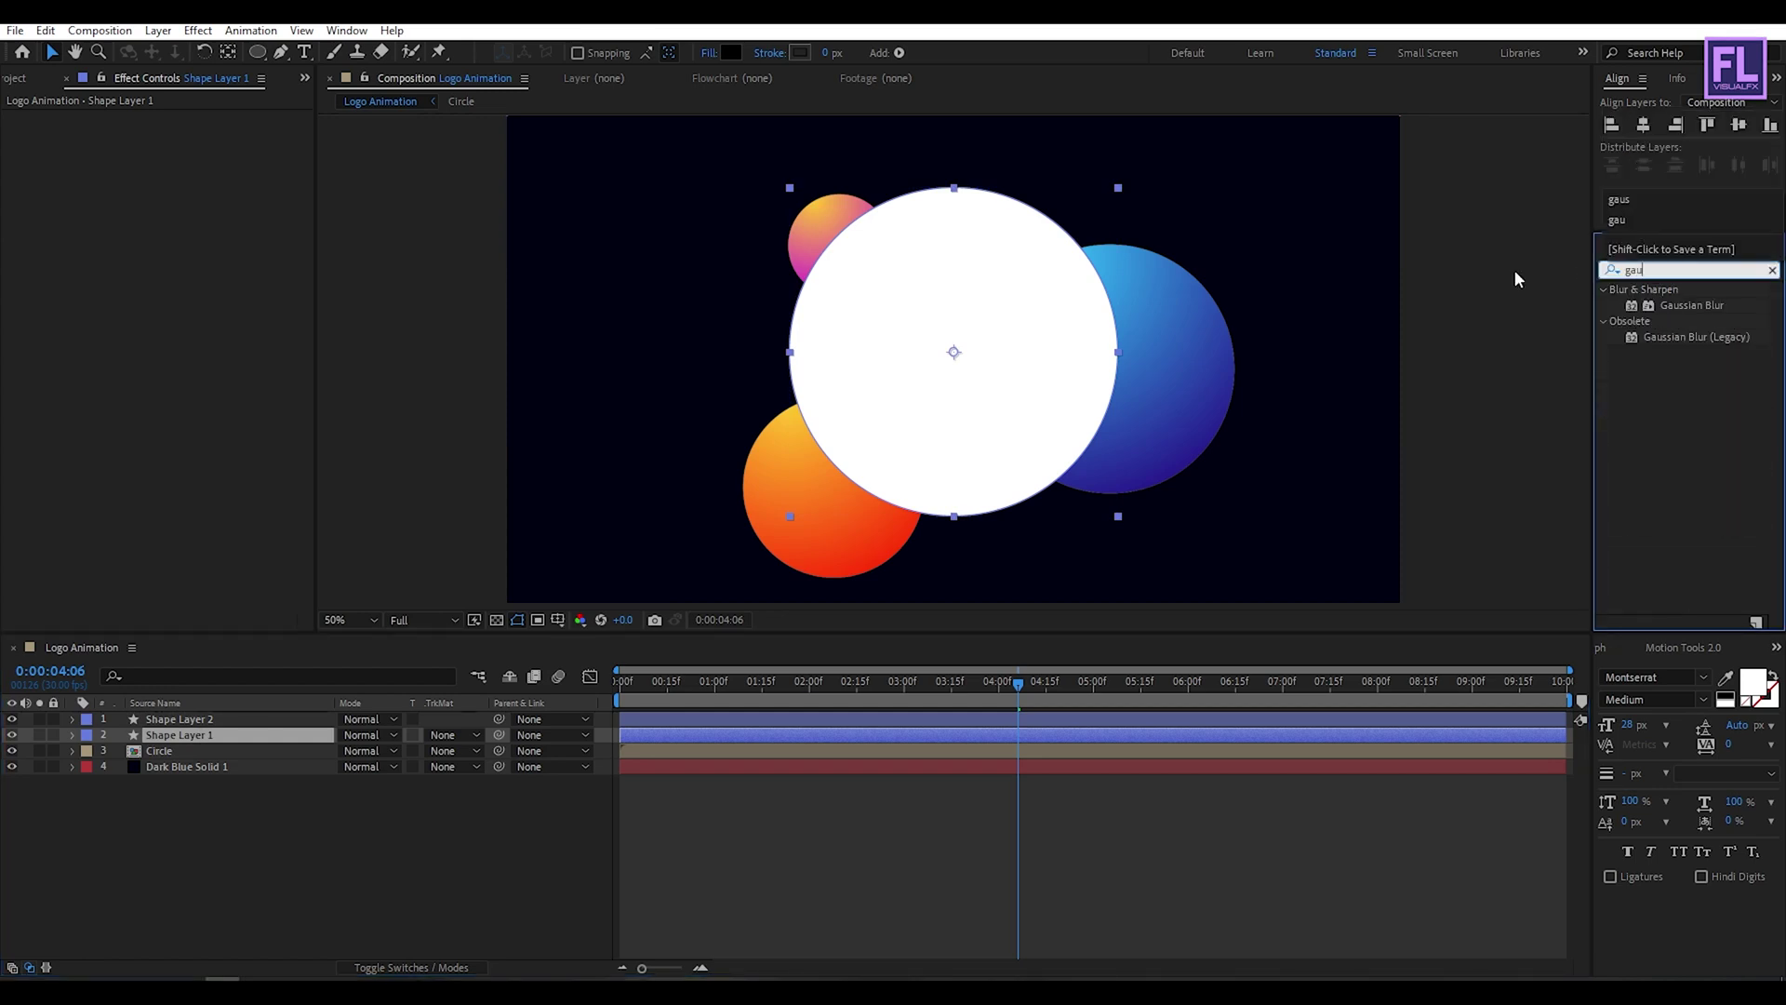
drag(1692, 305, 172, 736)
click(180, 132)
text(13)
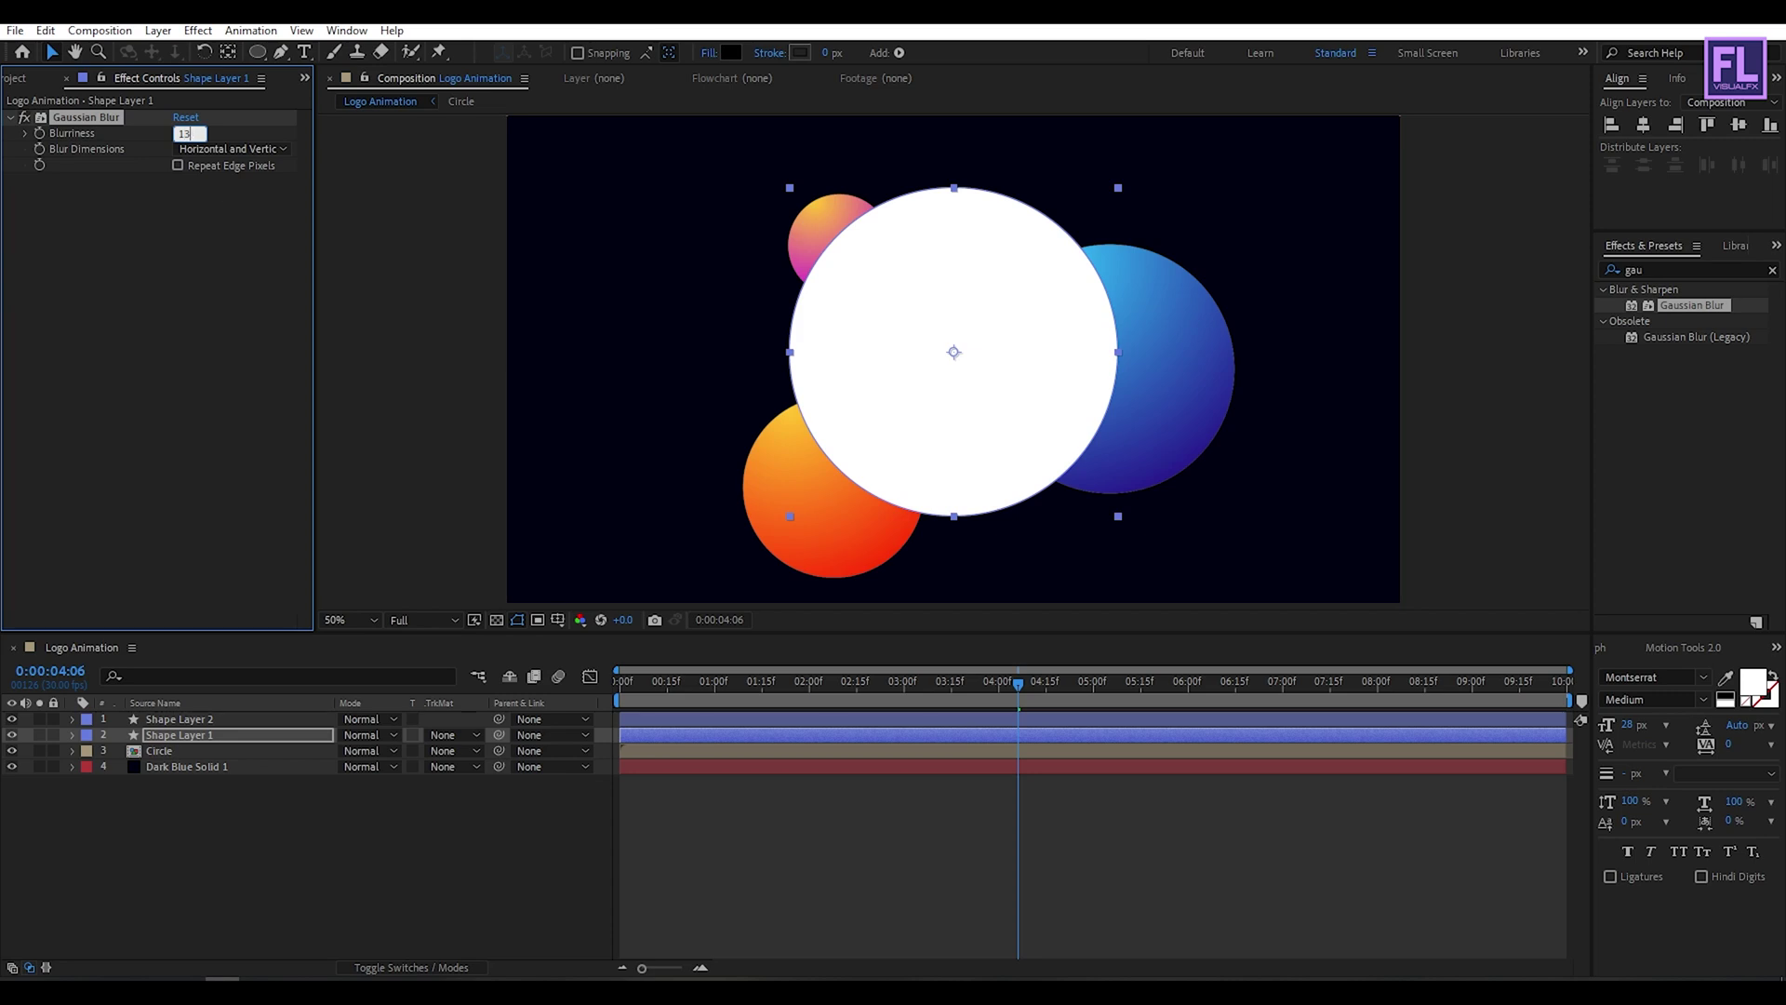
text(0)
key(Return)
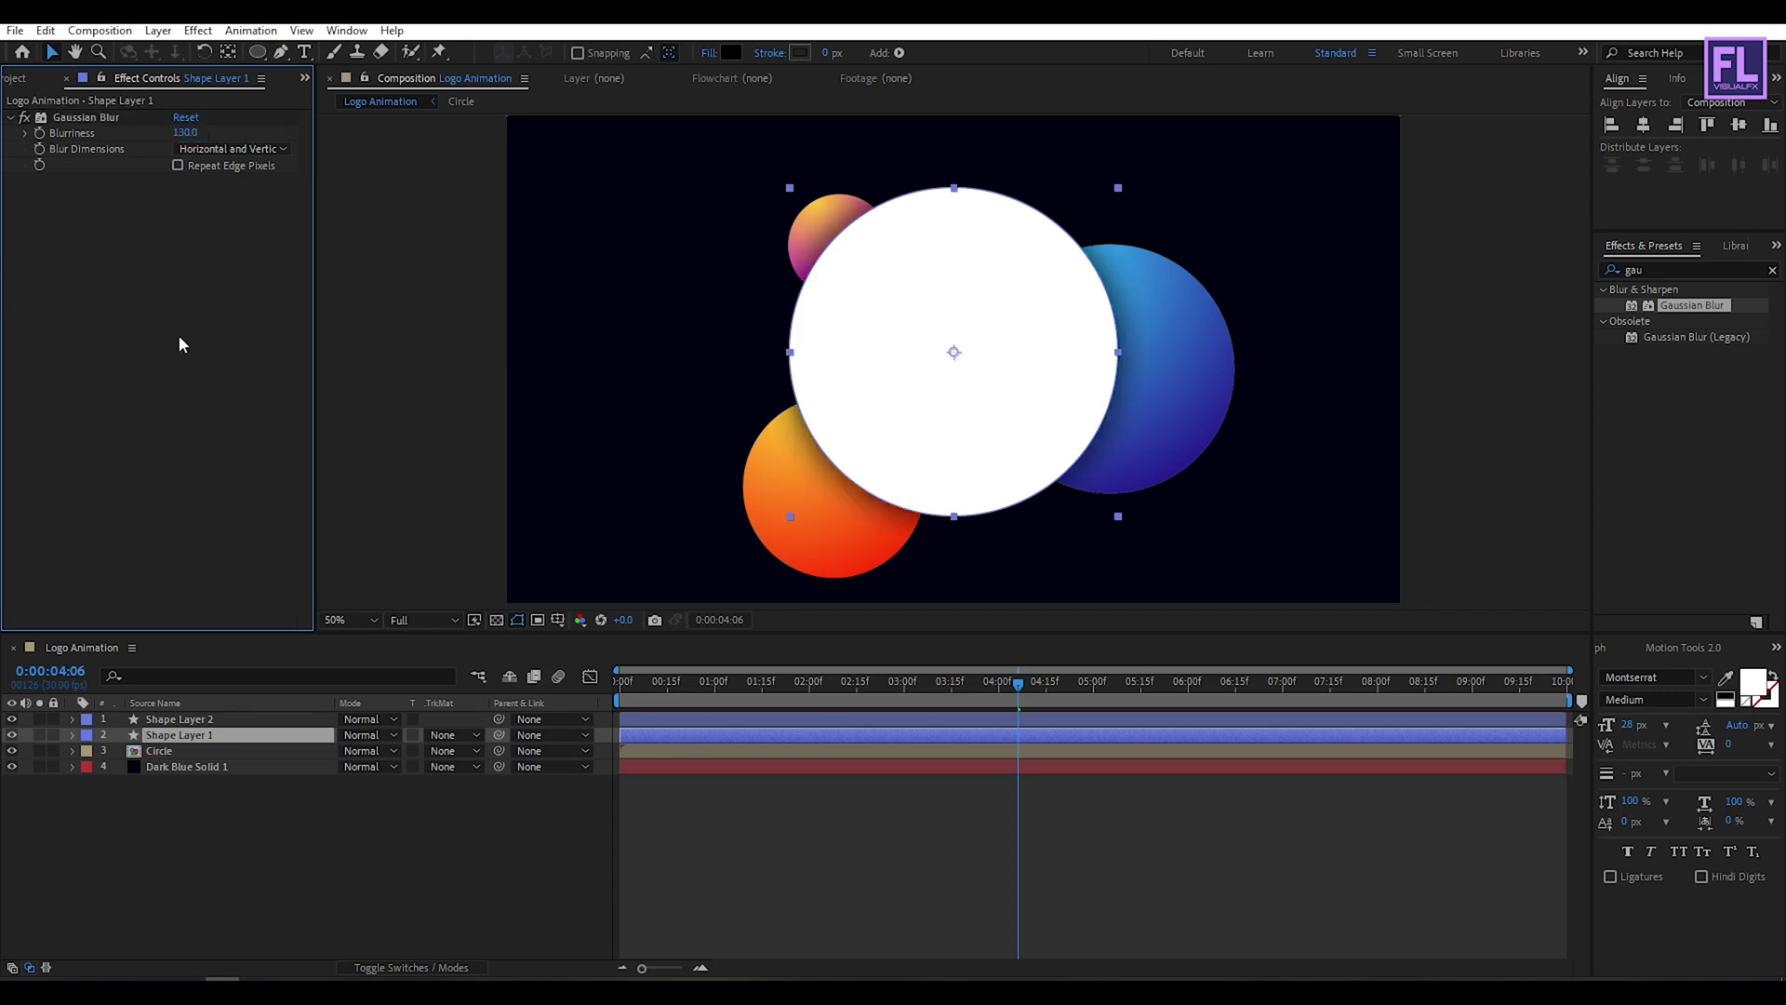
Set Shape Layer 1's track matte to Alpha Inverted Matte using Shape Layer 2.
click(219, 737)
click(446, 735)
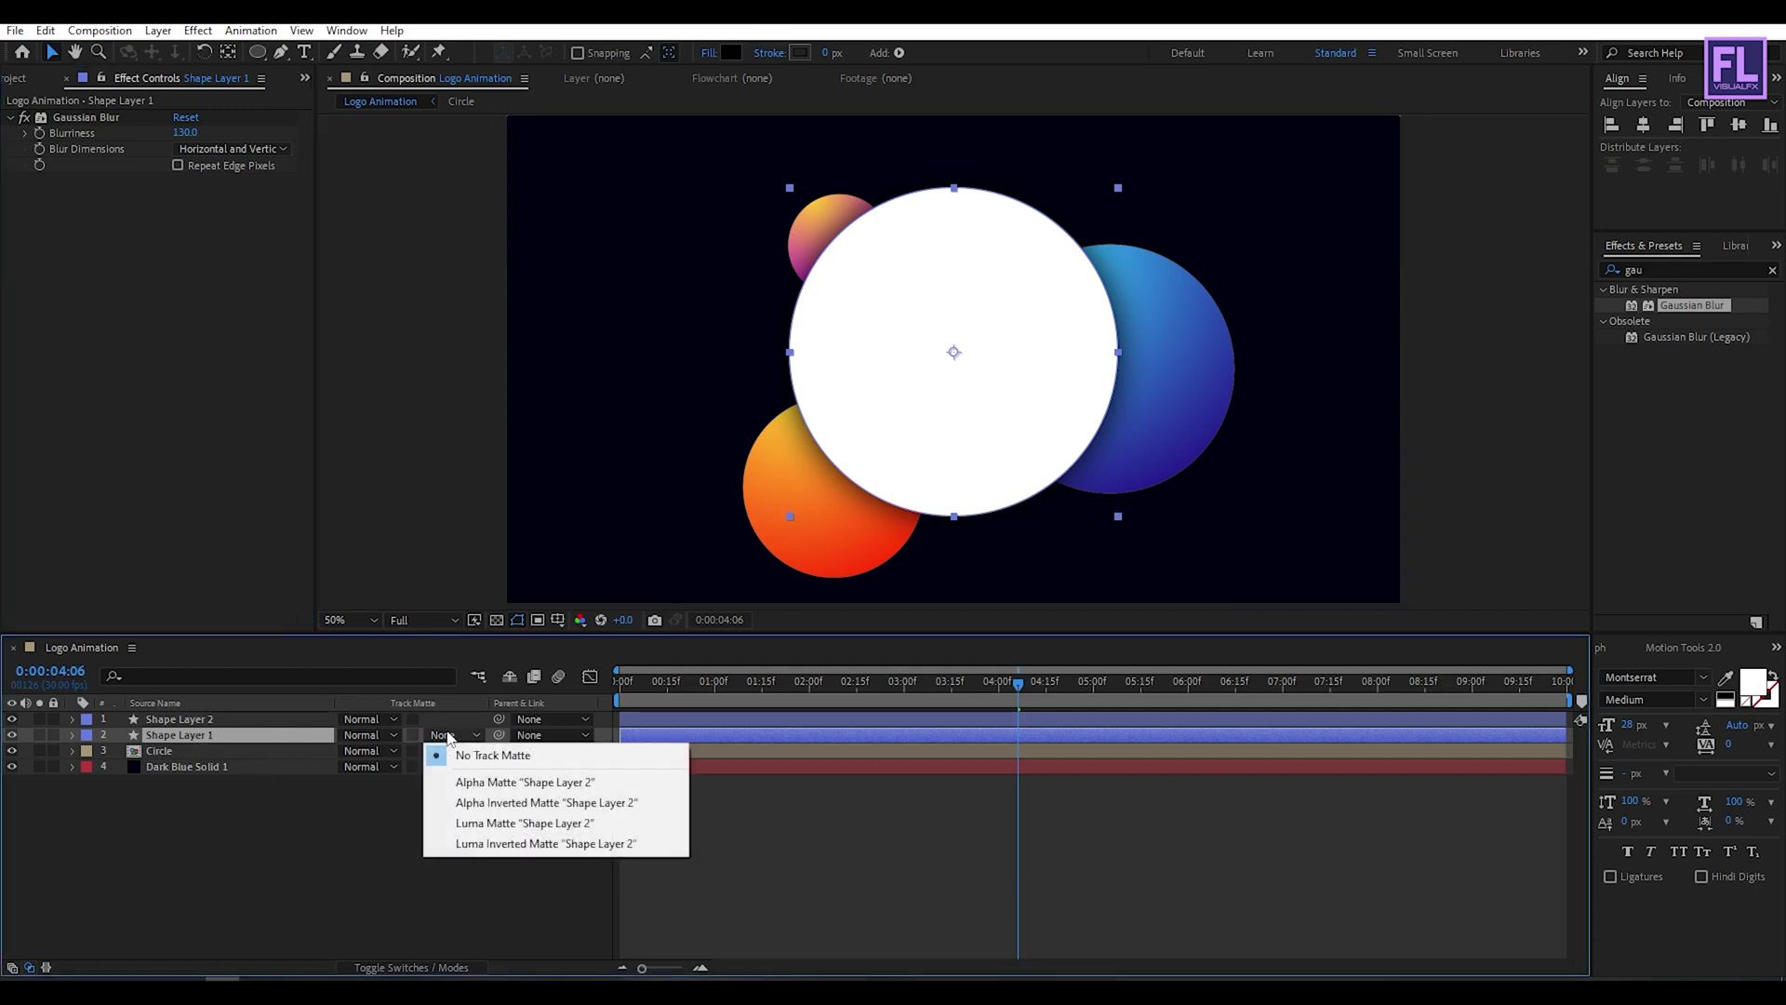
click(470, 808)
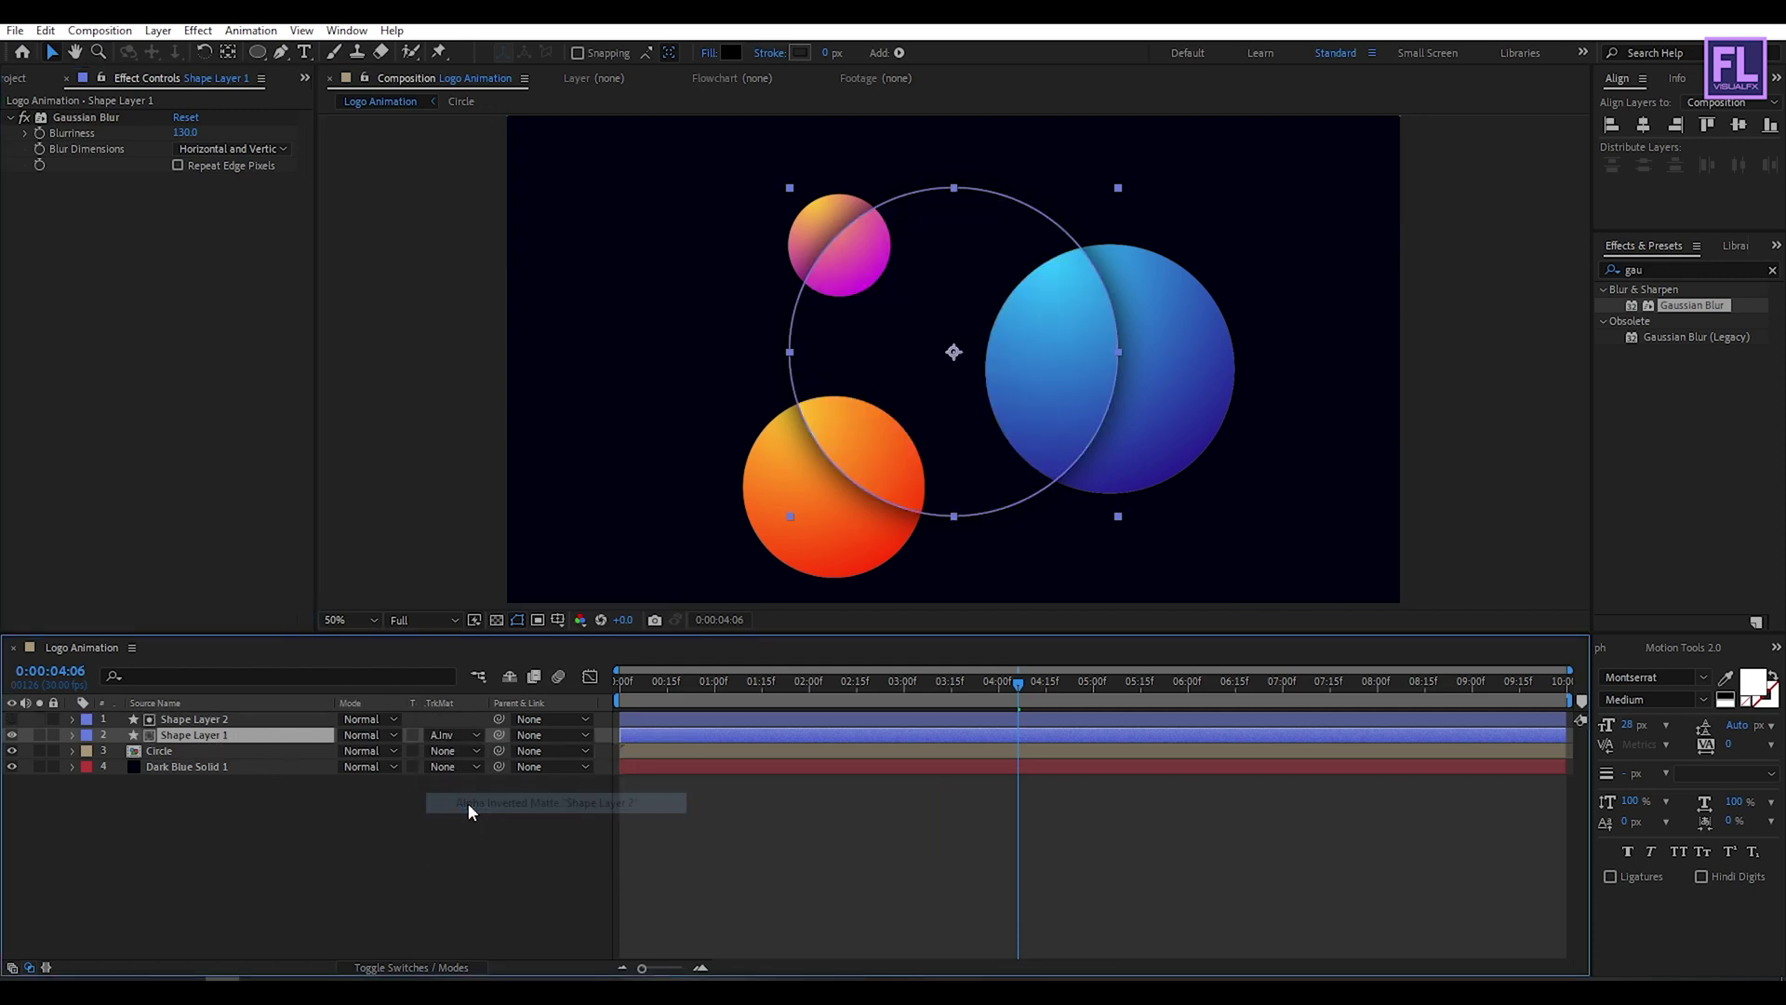
click(313, 910)
Lower Shape Layer 1's opacity to about 70% and collapse the layer.
click(203, 735)
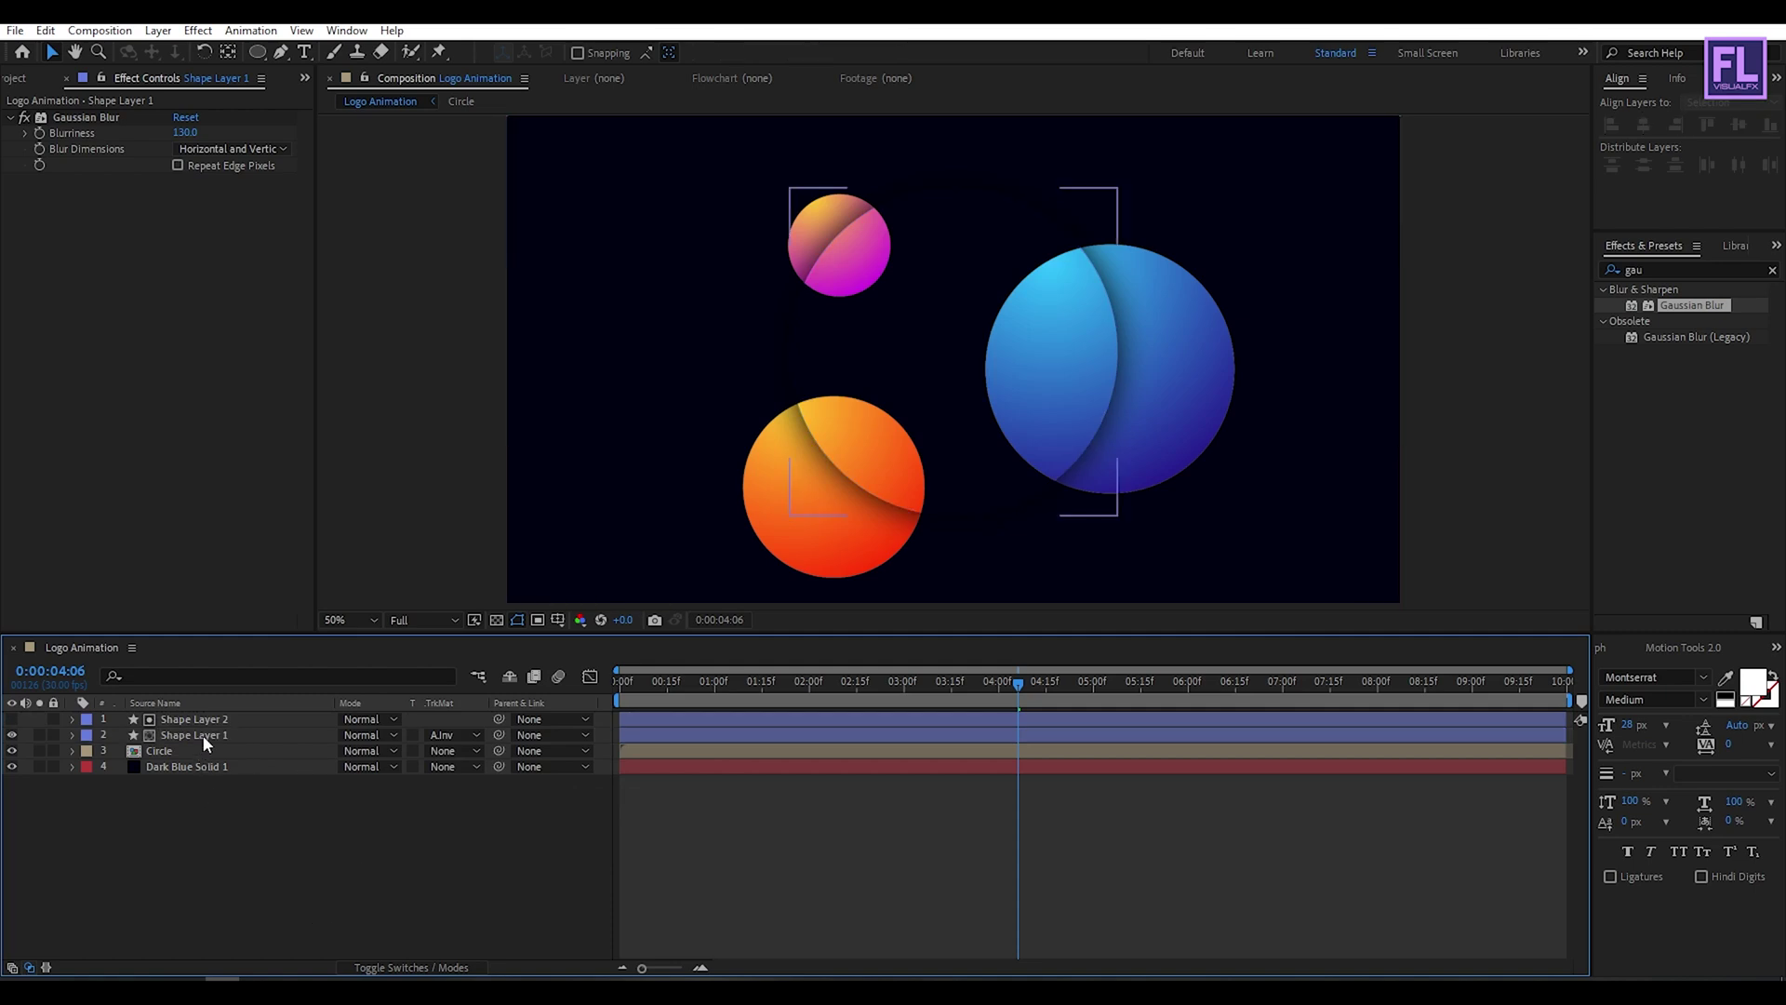
key(t)
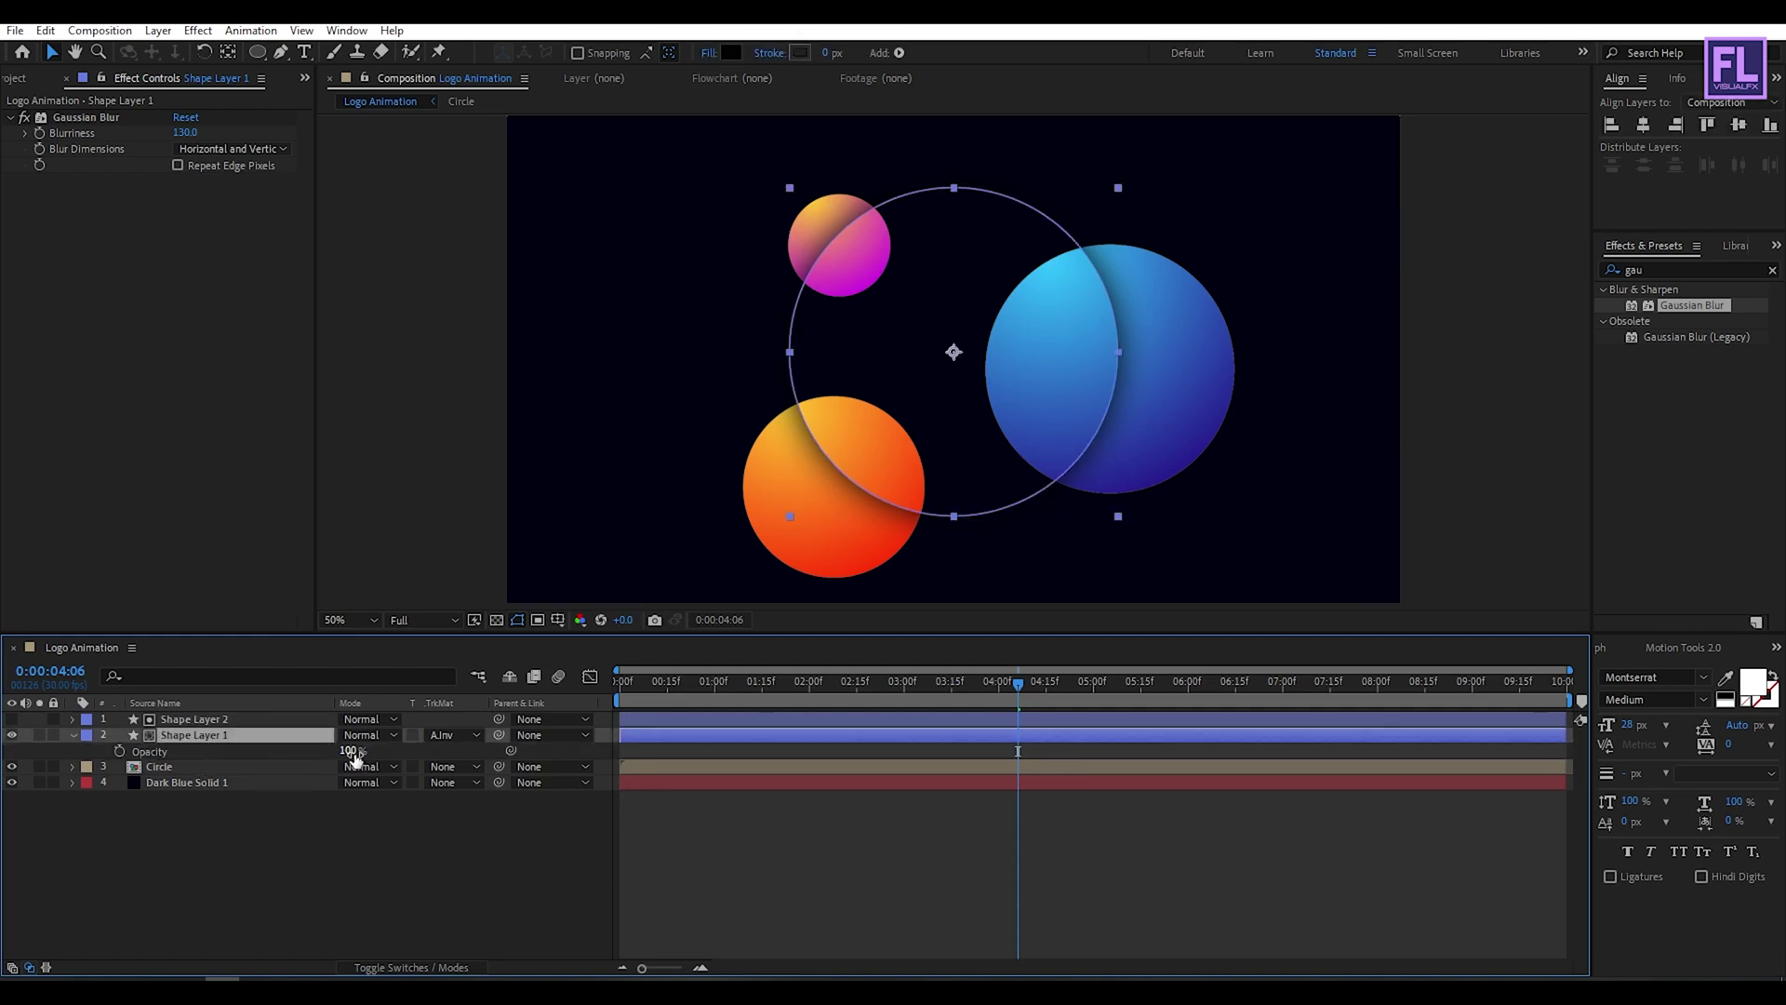
drag(354, 755, 347, 754)
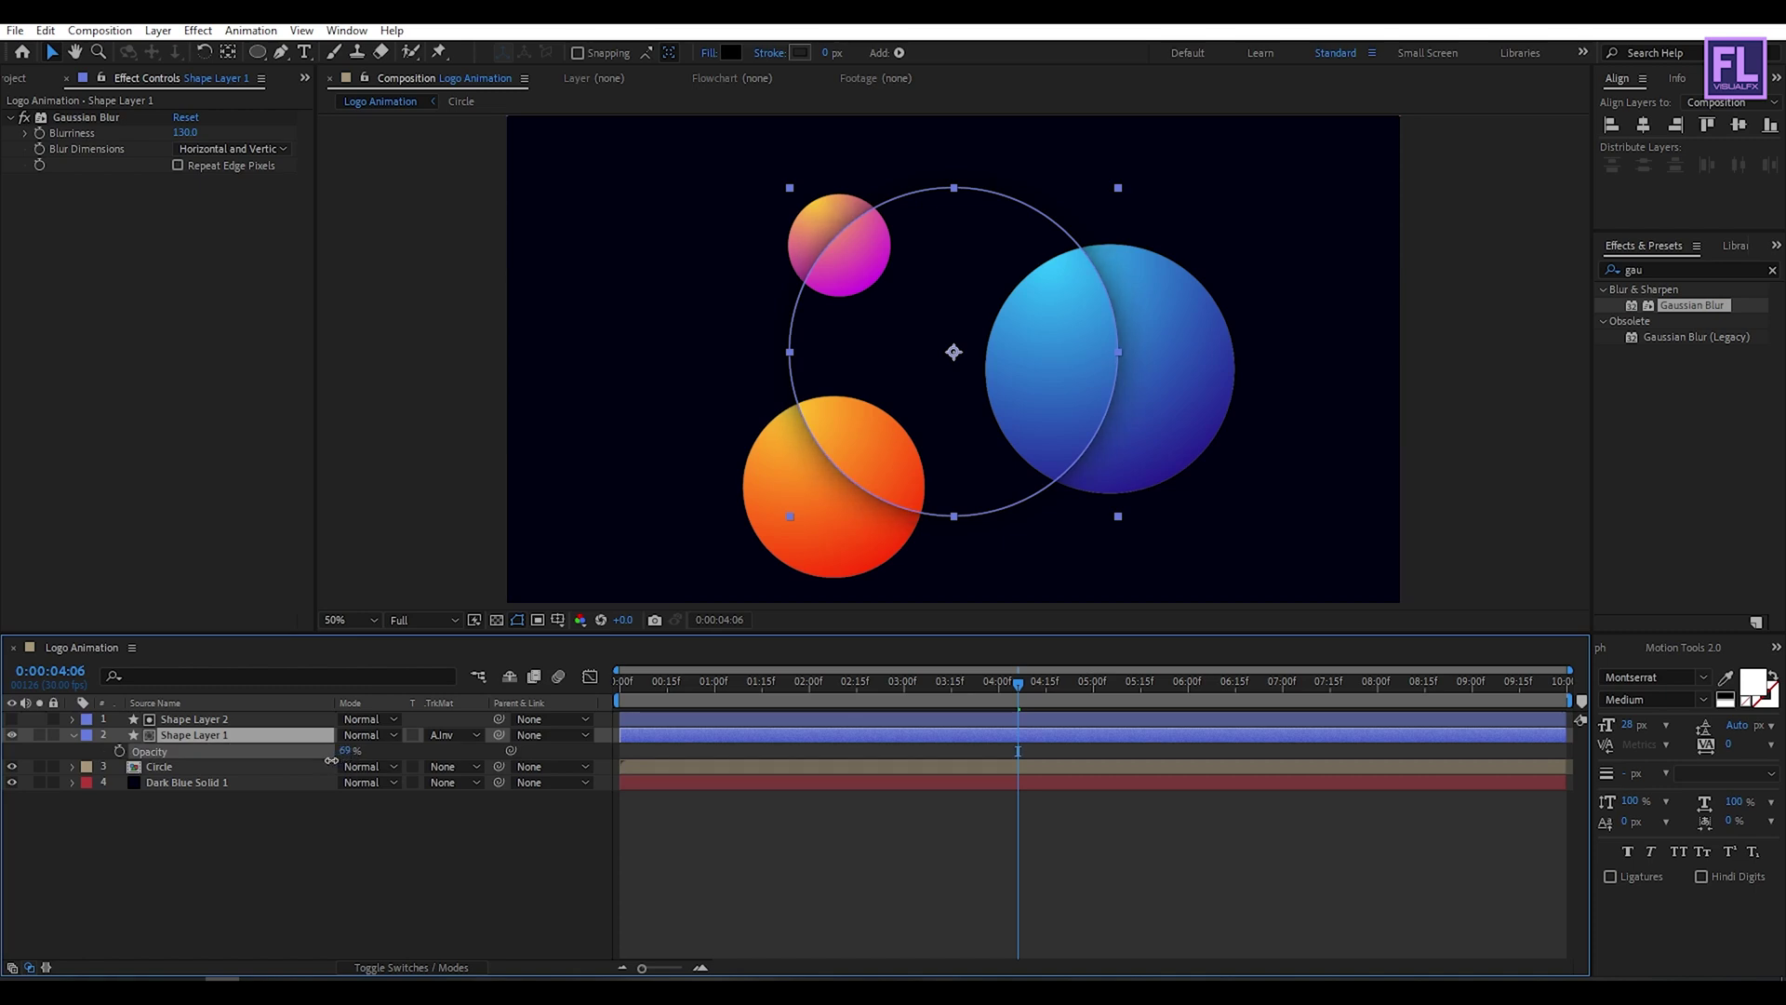
click(338, 880)
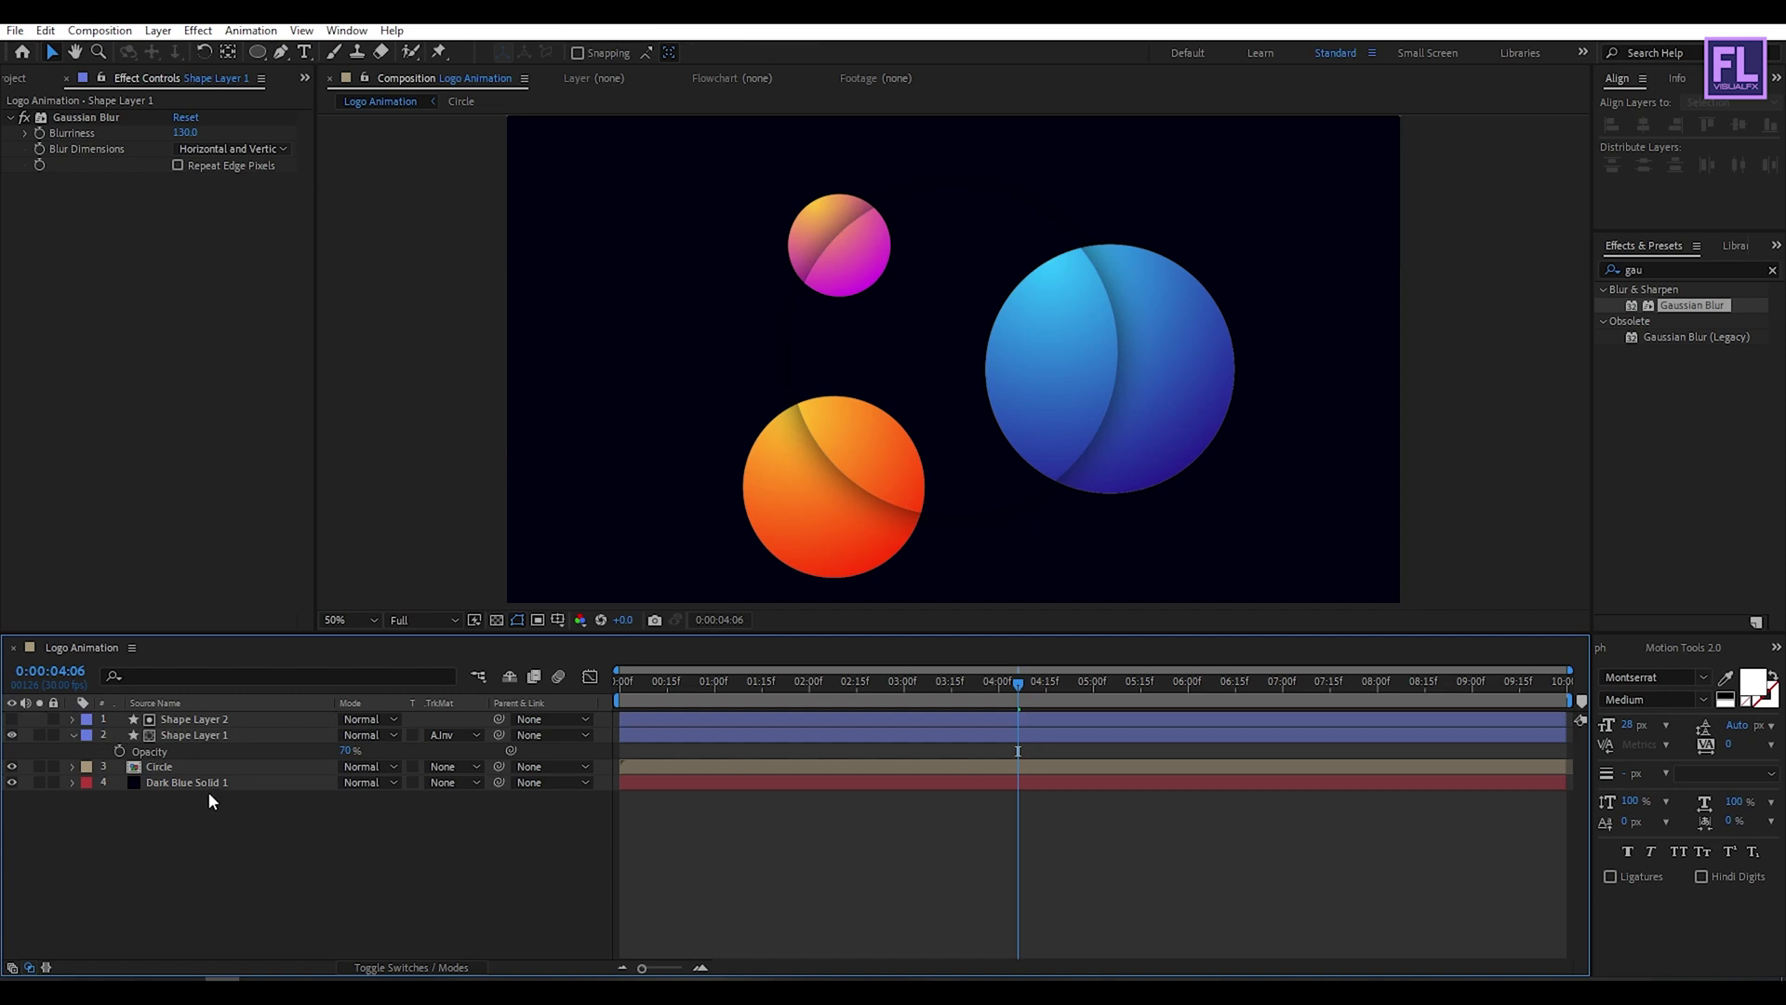
click(72, 735)
Duplicate Shape Layer 2 twice, keeping Shape Layer 3 visible and hiding the topmost copy, Shape Layer 4.
click(181, 722)
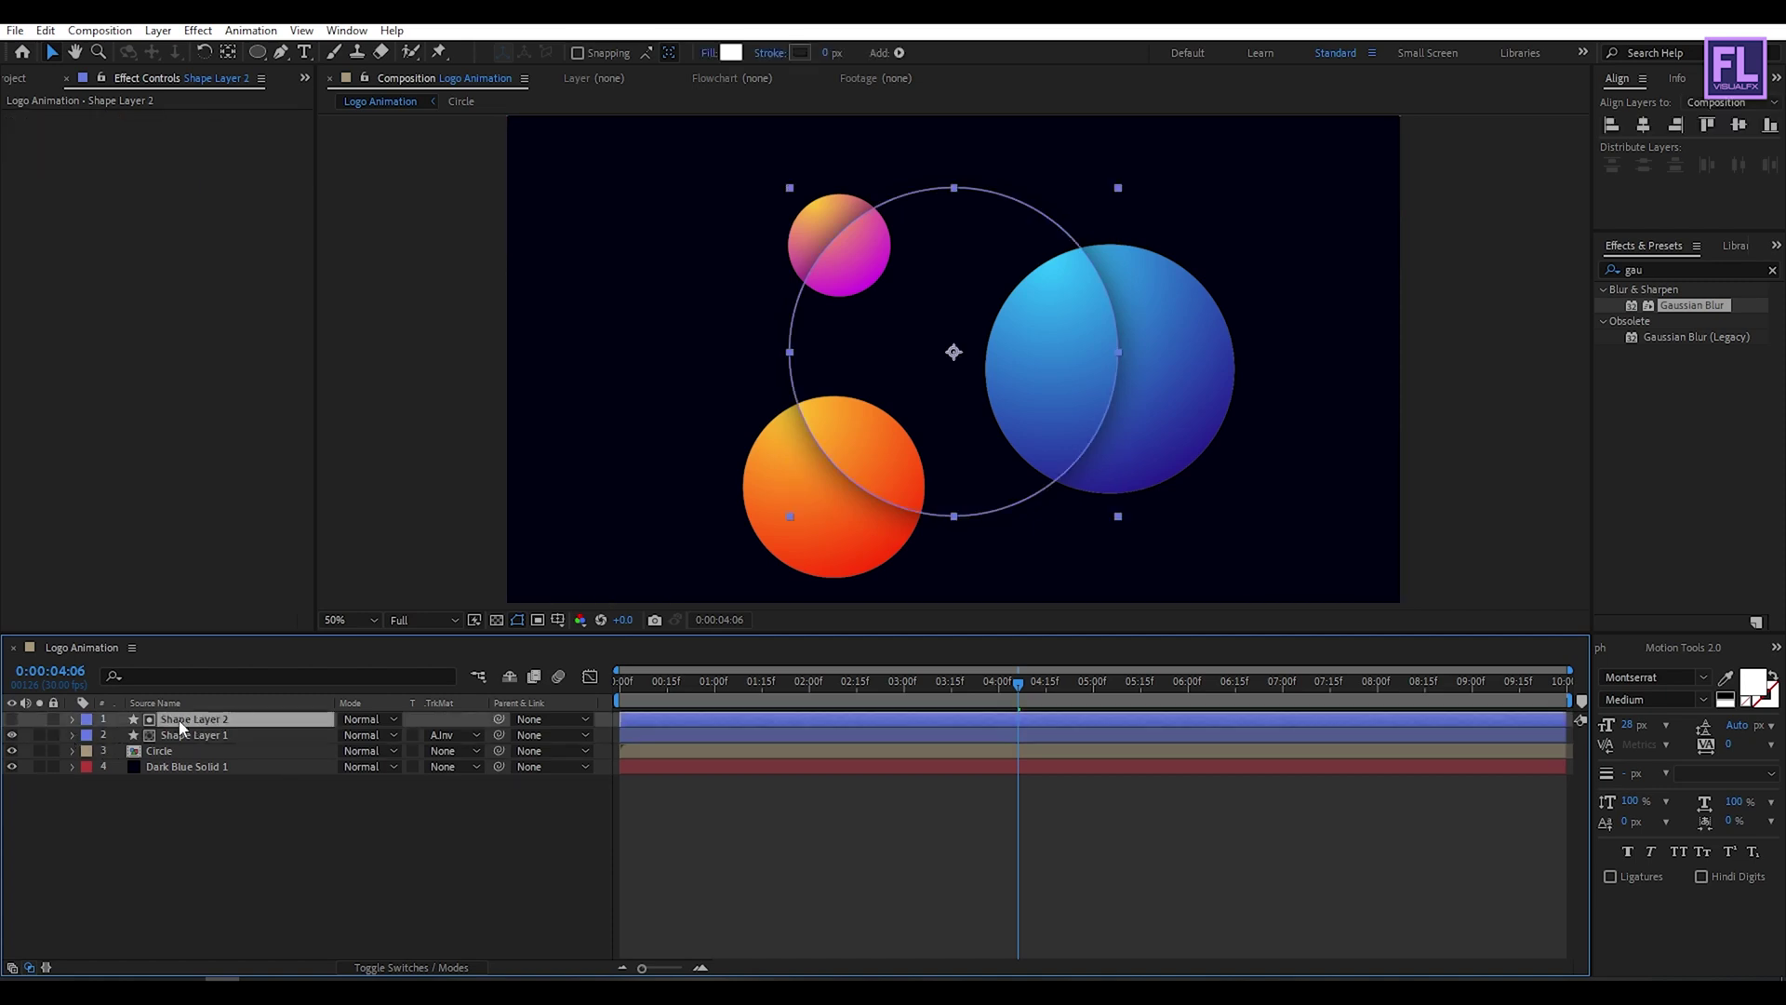
key(ctrl+d)
click(11, 719)
click(11, 719)
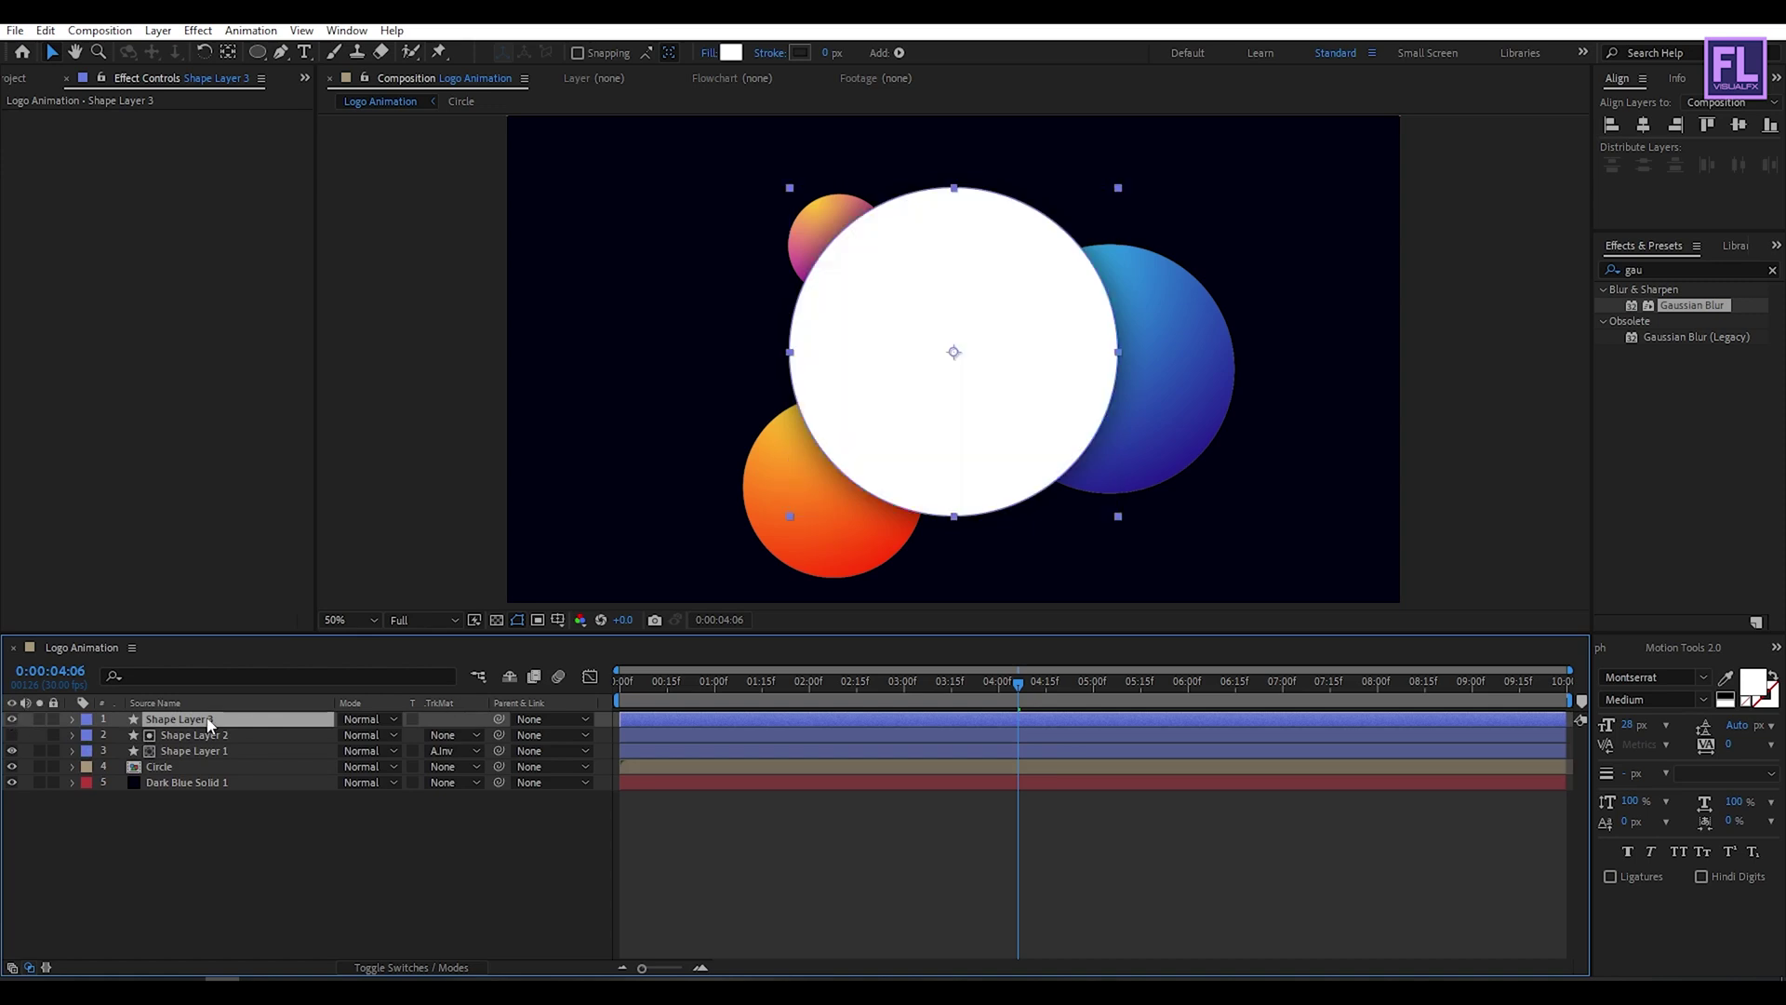
key(ctrl+d)
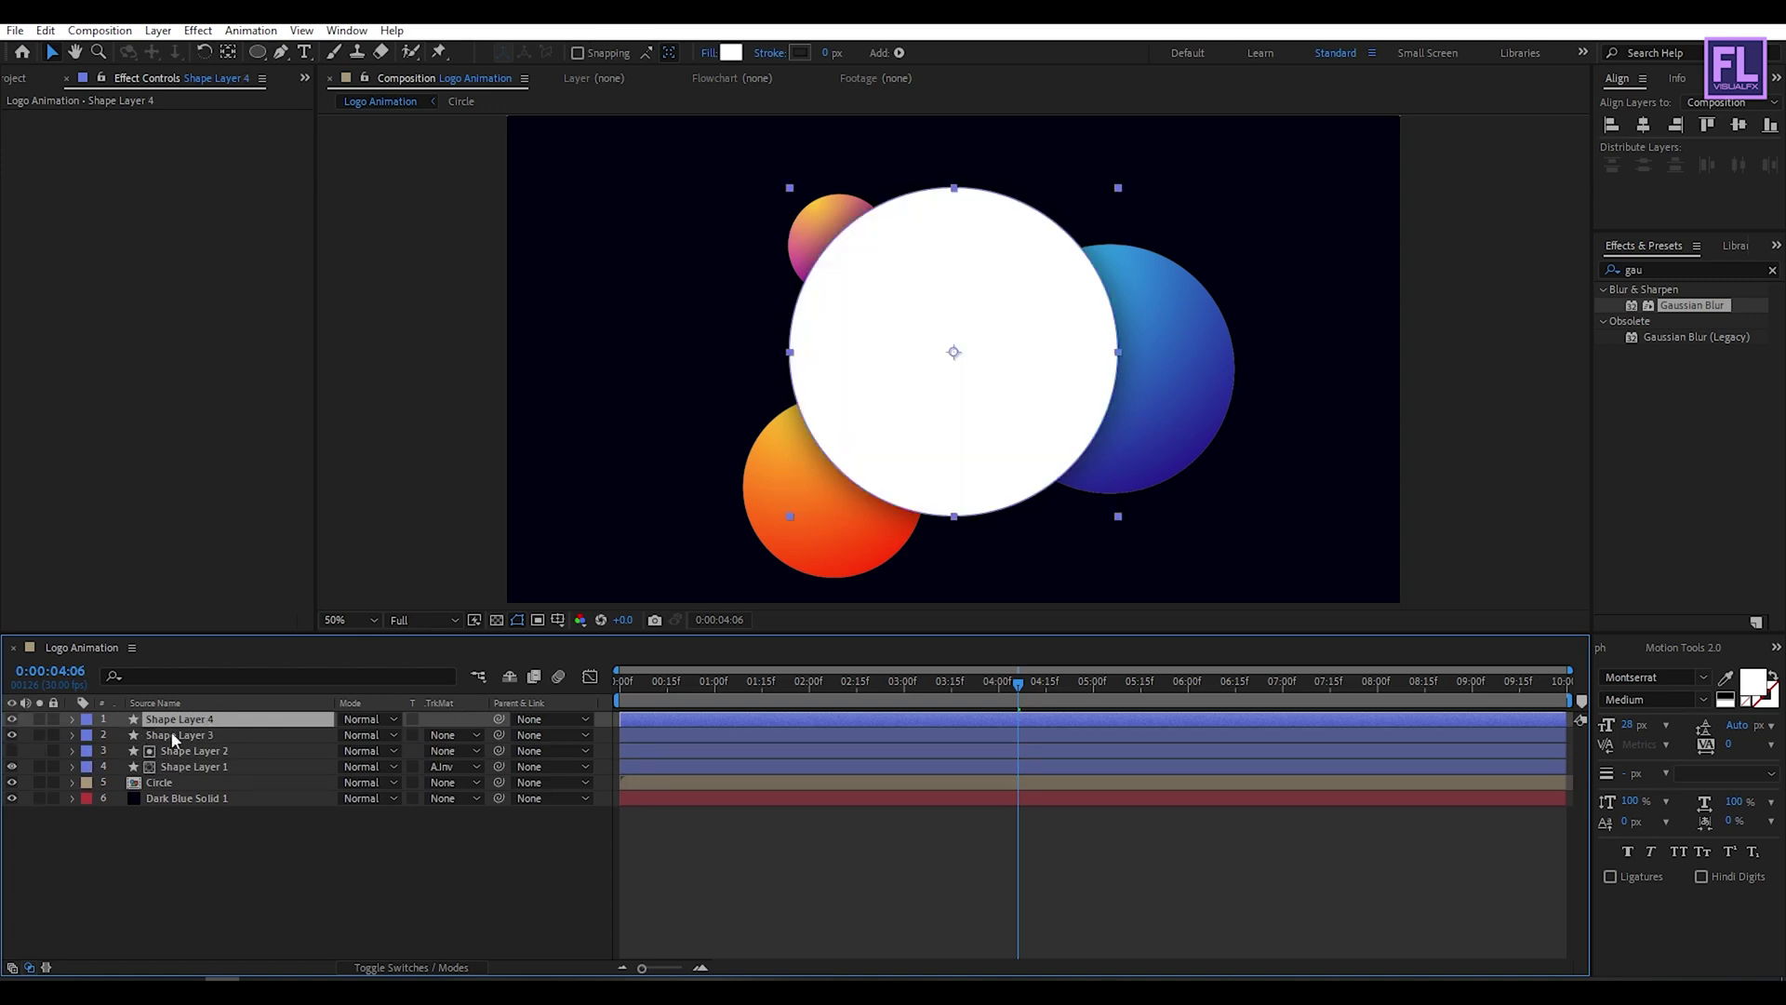
click(11, 719)
click(11, 735)
Find the Fast Box Blur effect and apply it to Shape Layer 3.
click(180, 735)
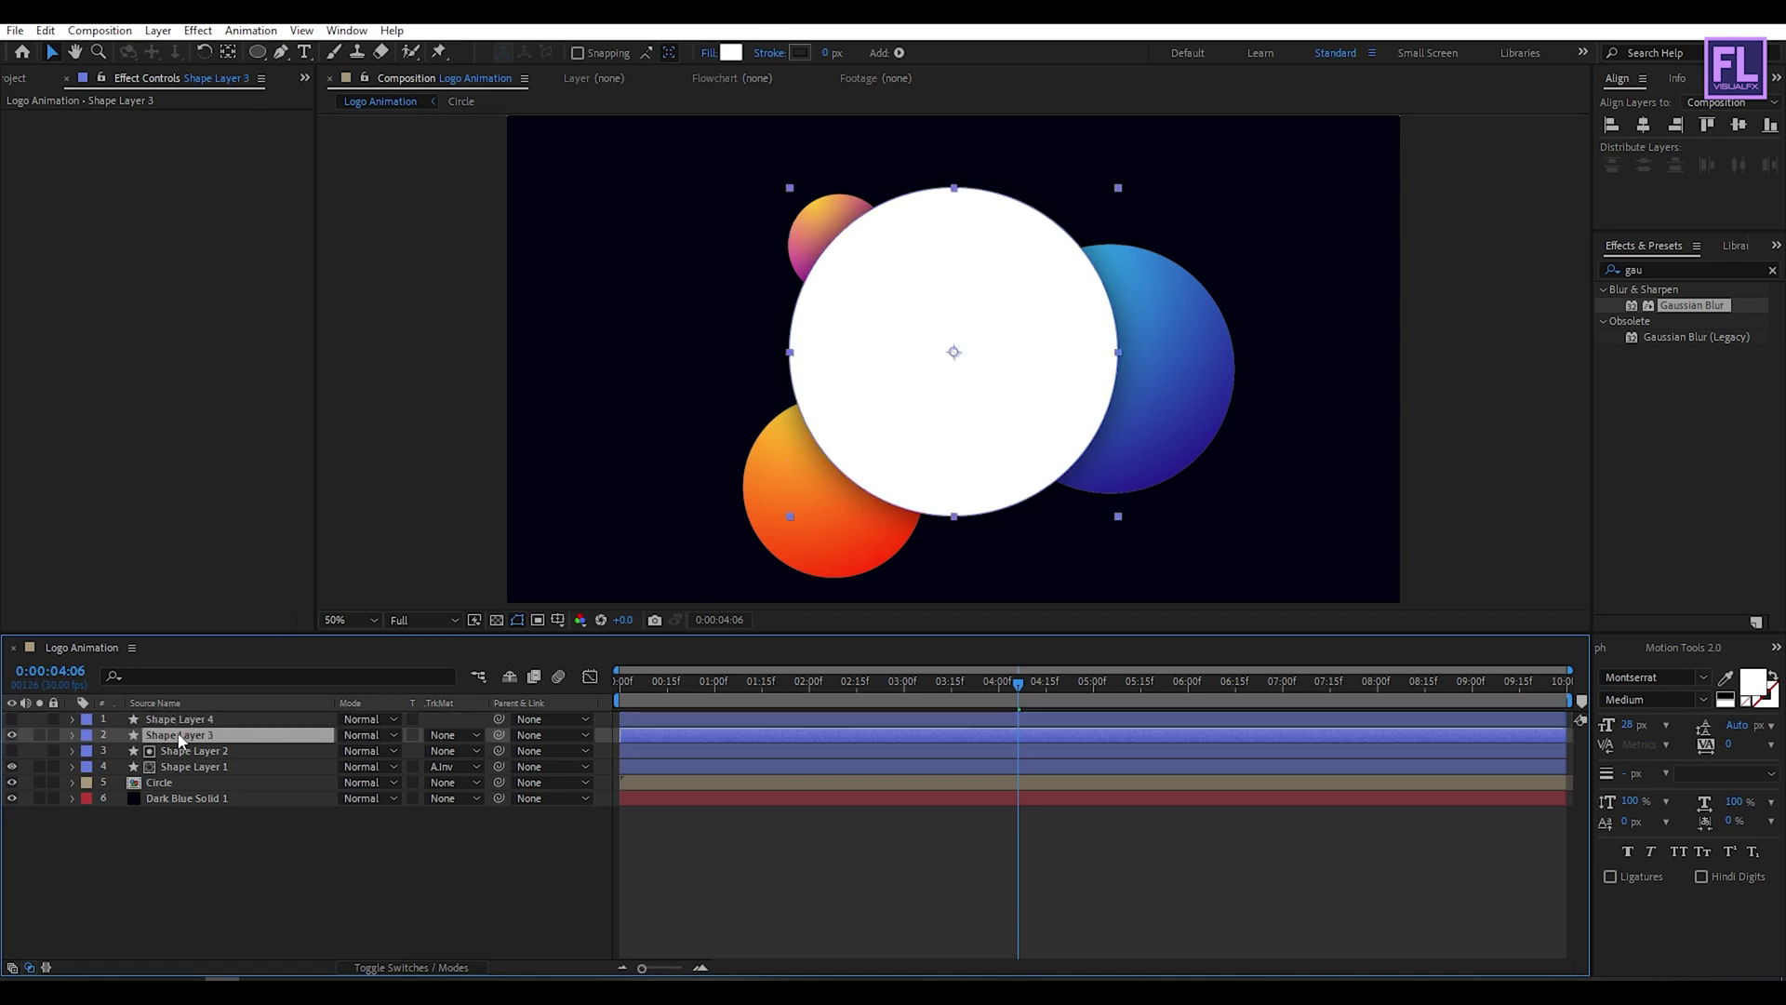
click(1683, 269)
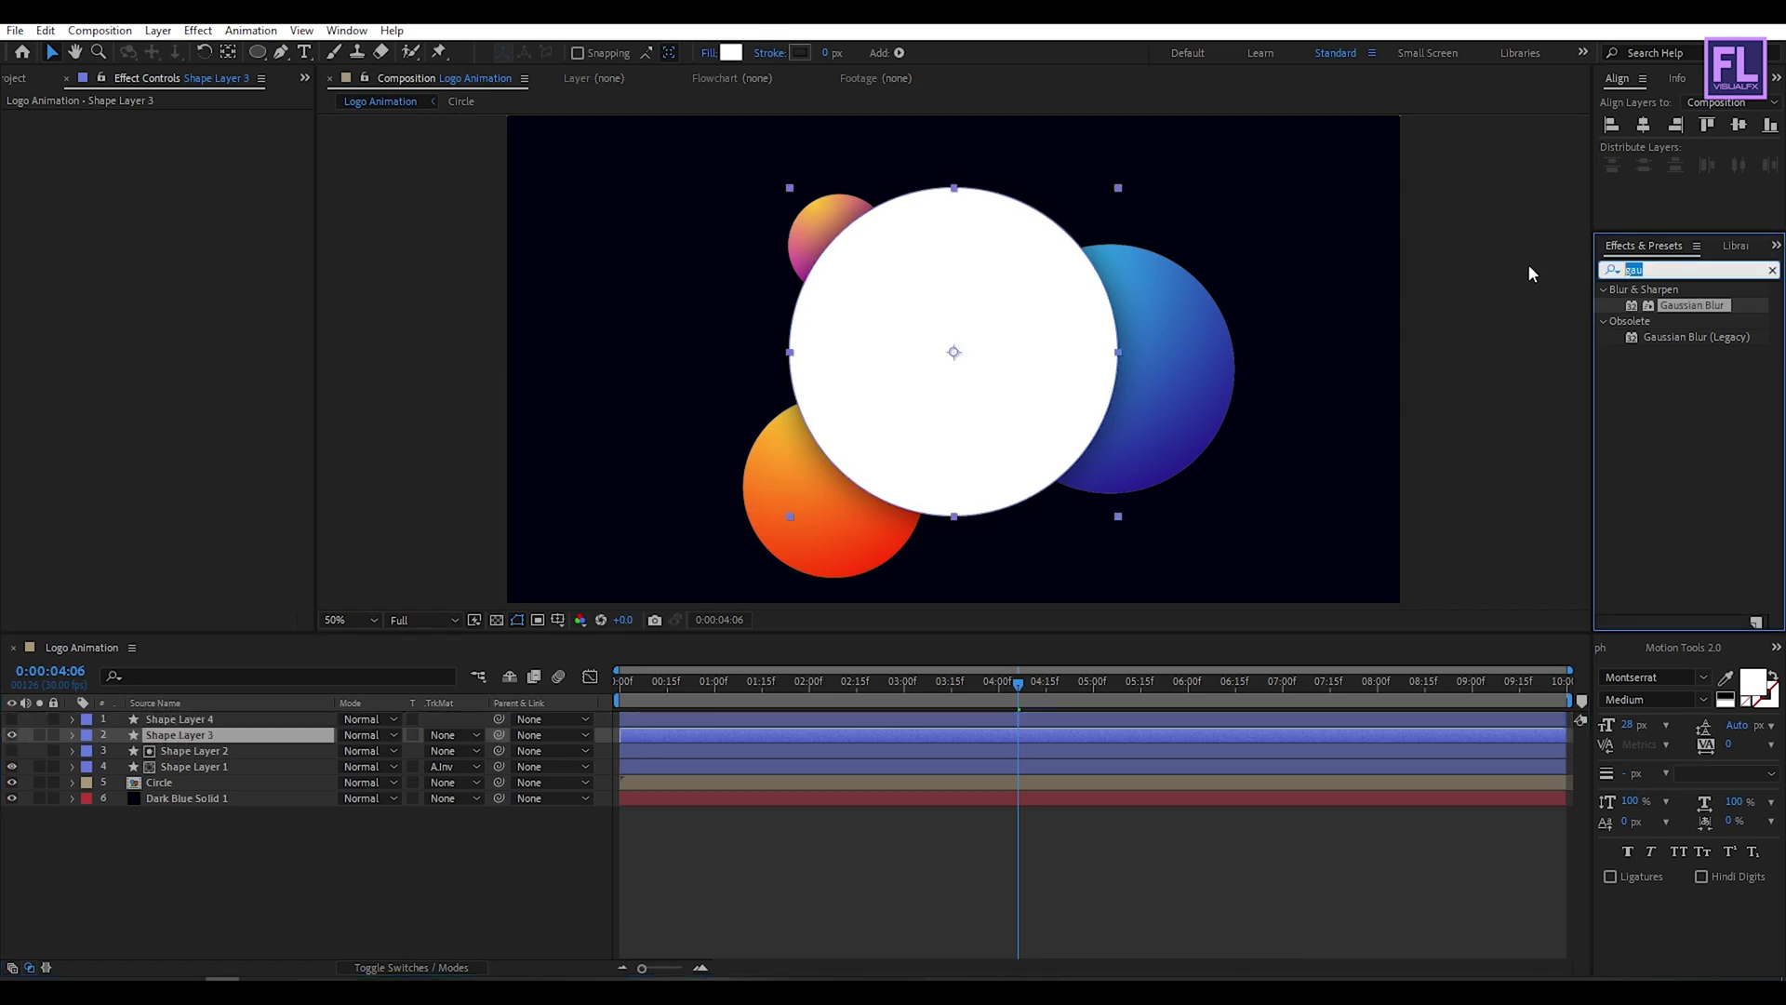
text(cc f)
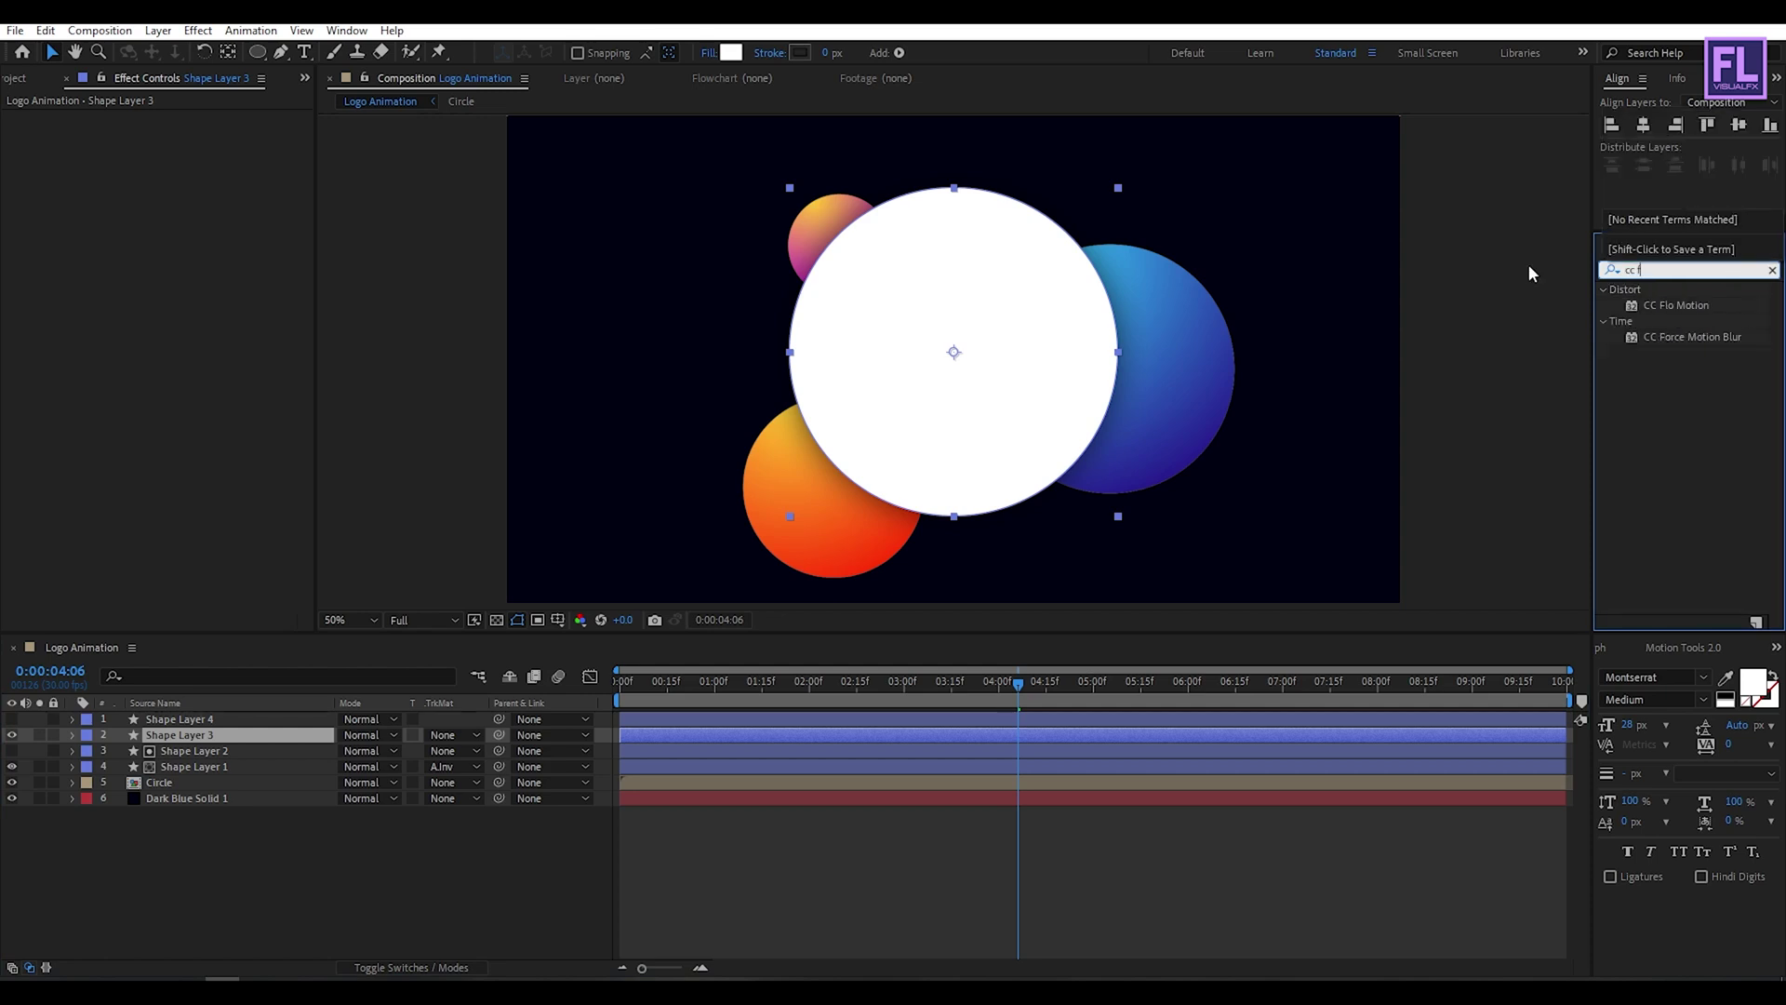
key(BackSpace)
key(BackSpace)
text(fas)
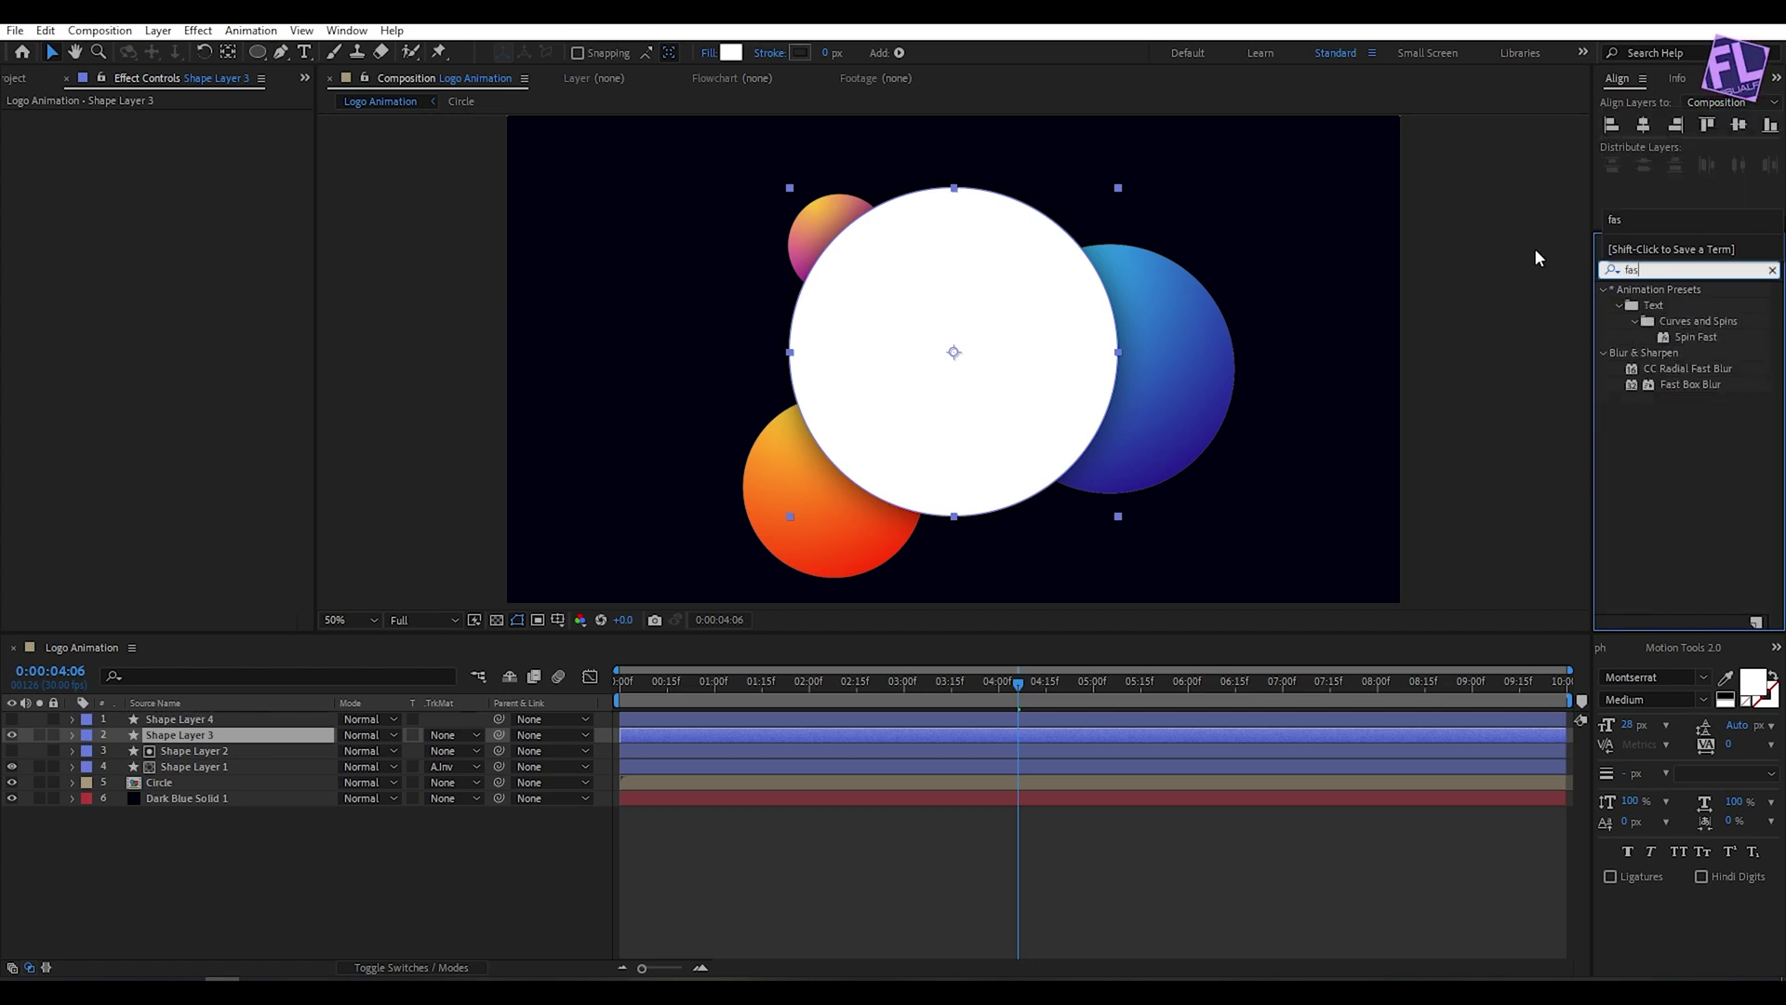
click(1695, 386)
drag(1701, 392, 219, 737)
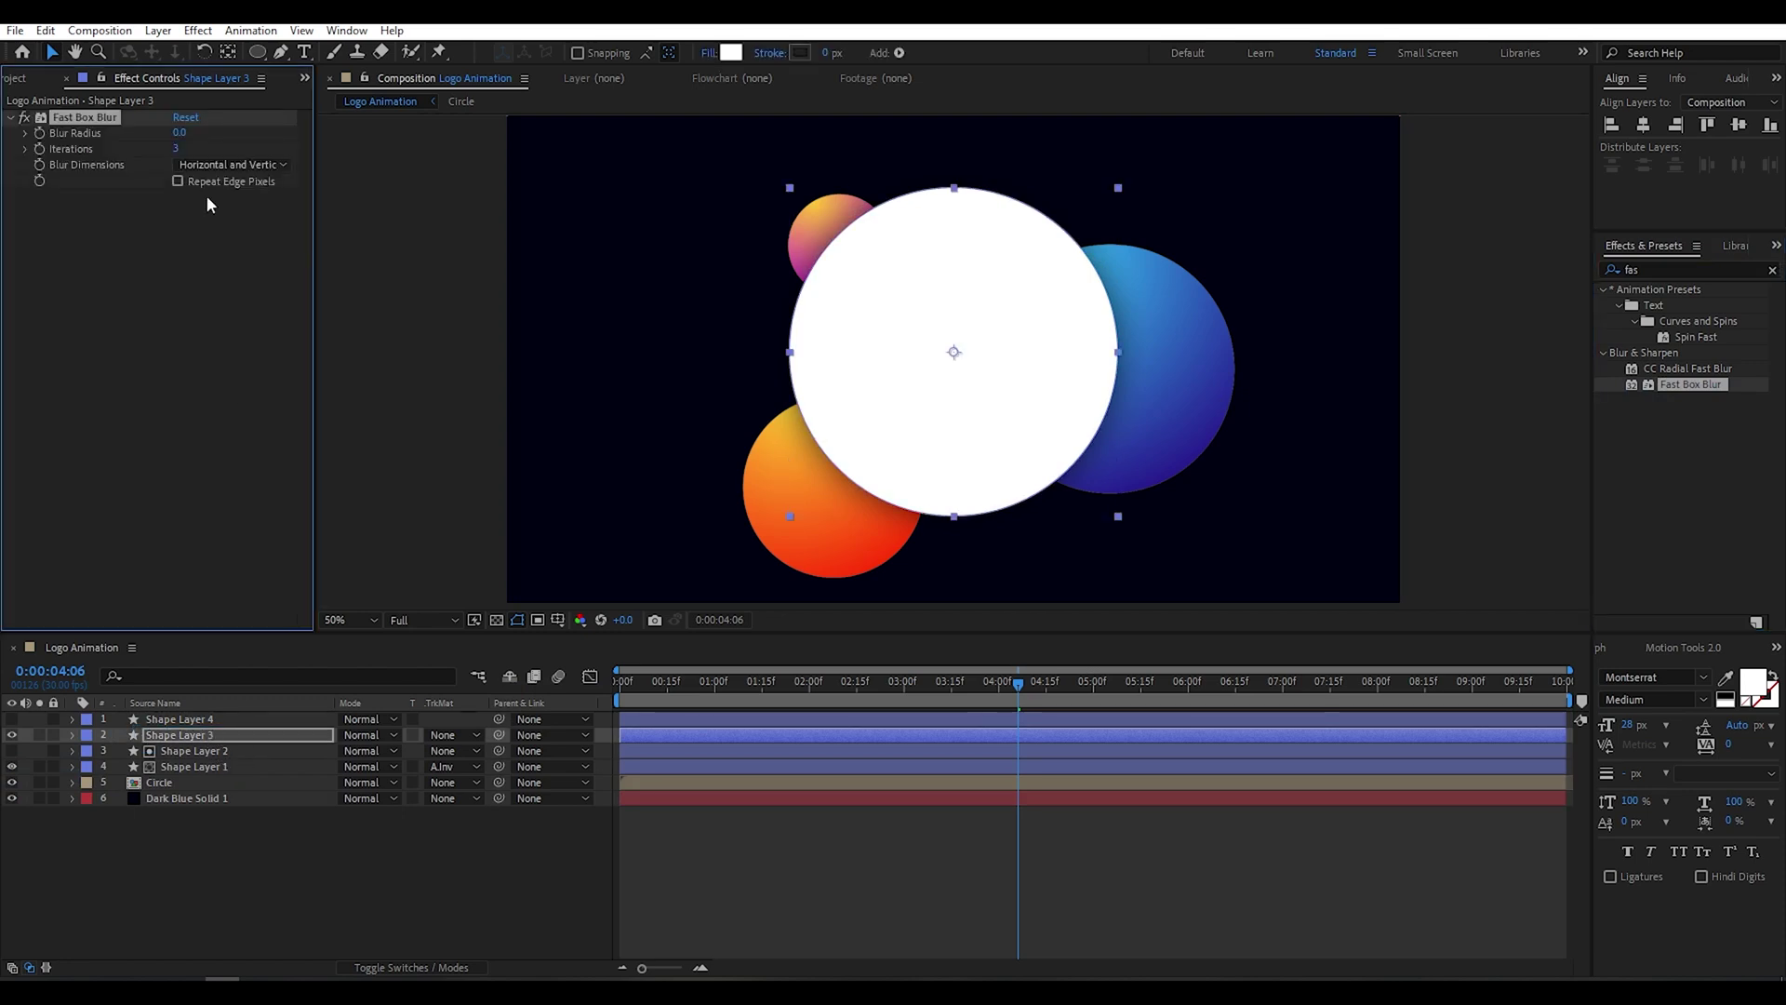
Set the Fast Box Blur on Shape Layer 3 to a blur radius of 15 with 10 iterations.
click(183, 133)
text(1)
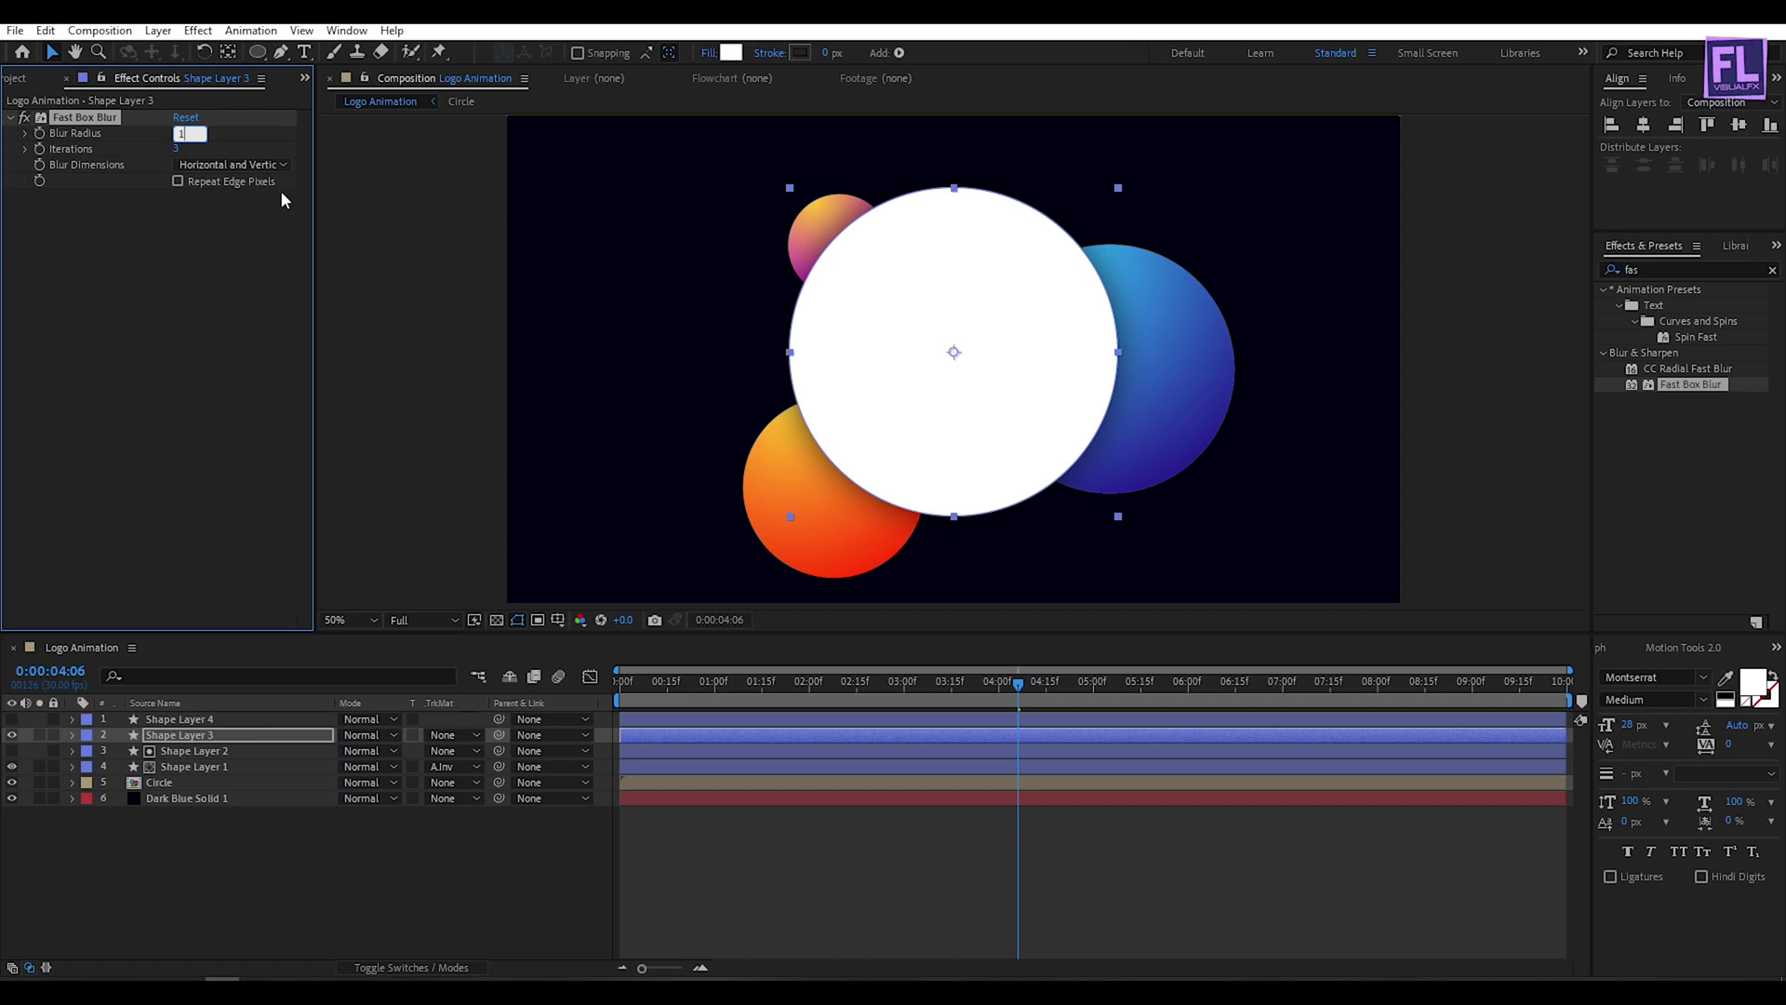
text(5)
key(Return)
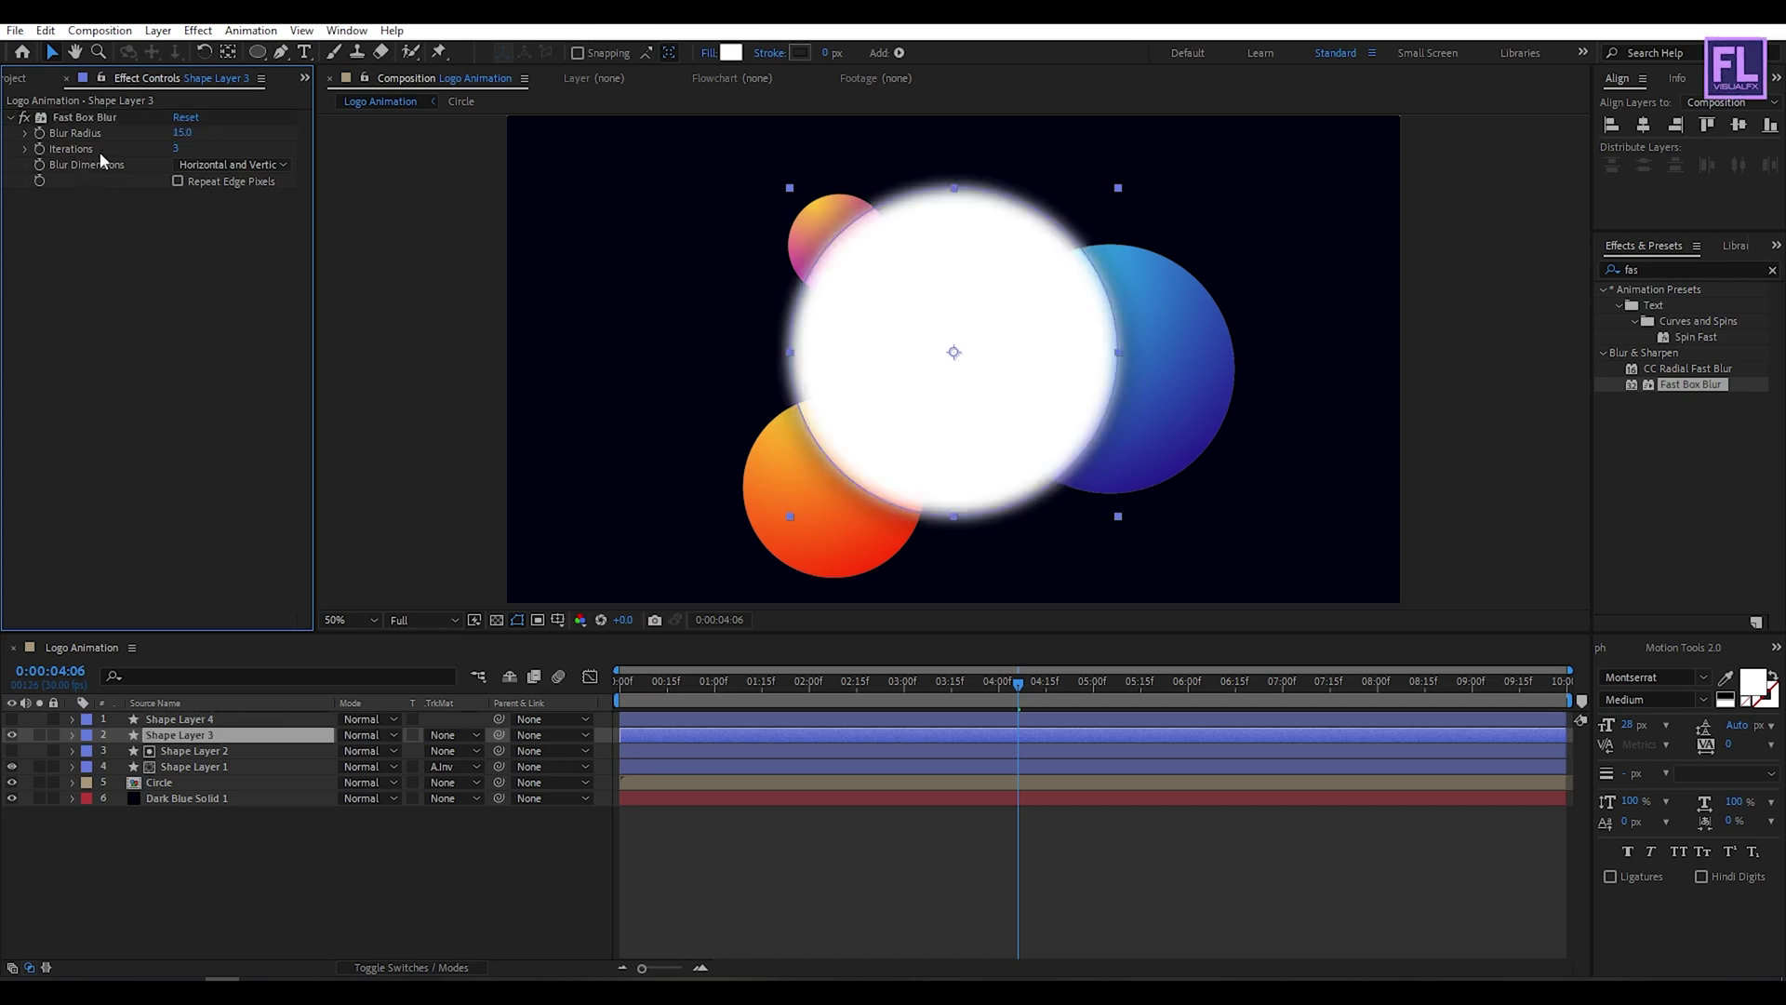
click(175, 149)
text(10)
key(Return)
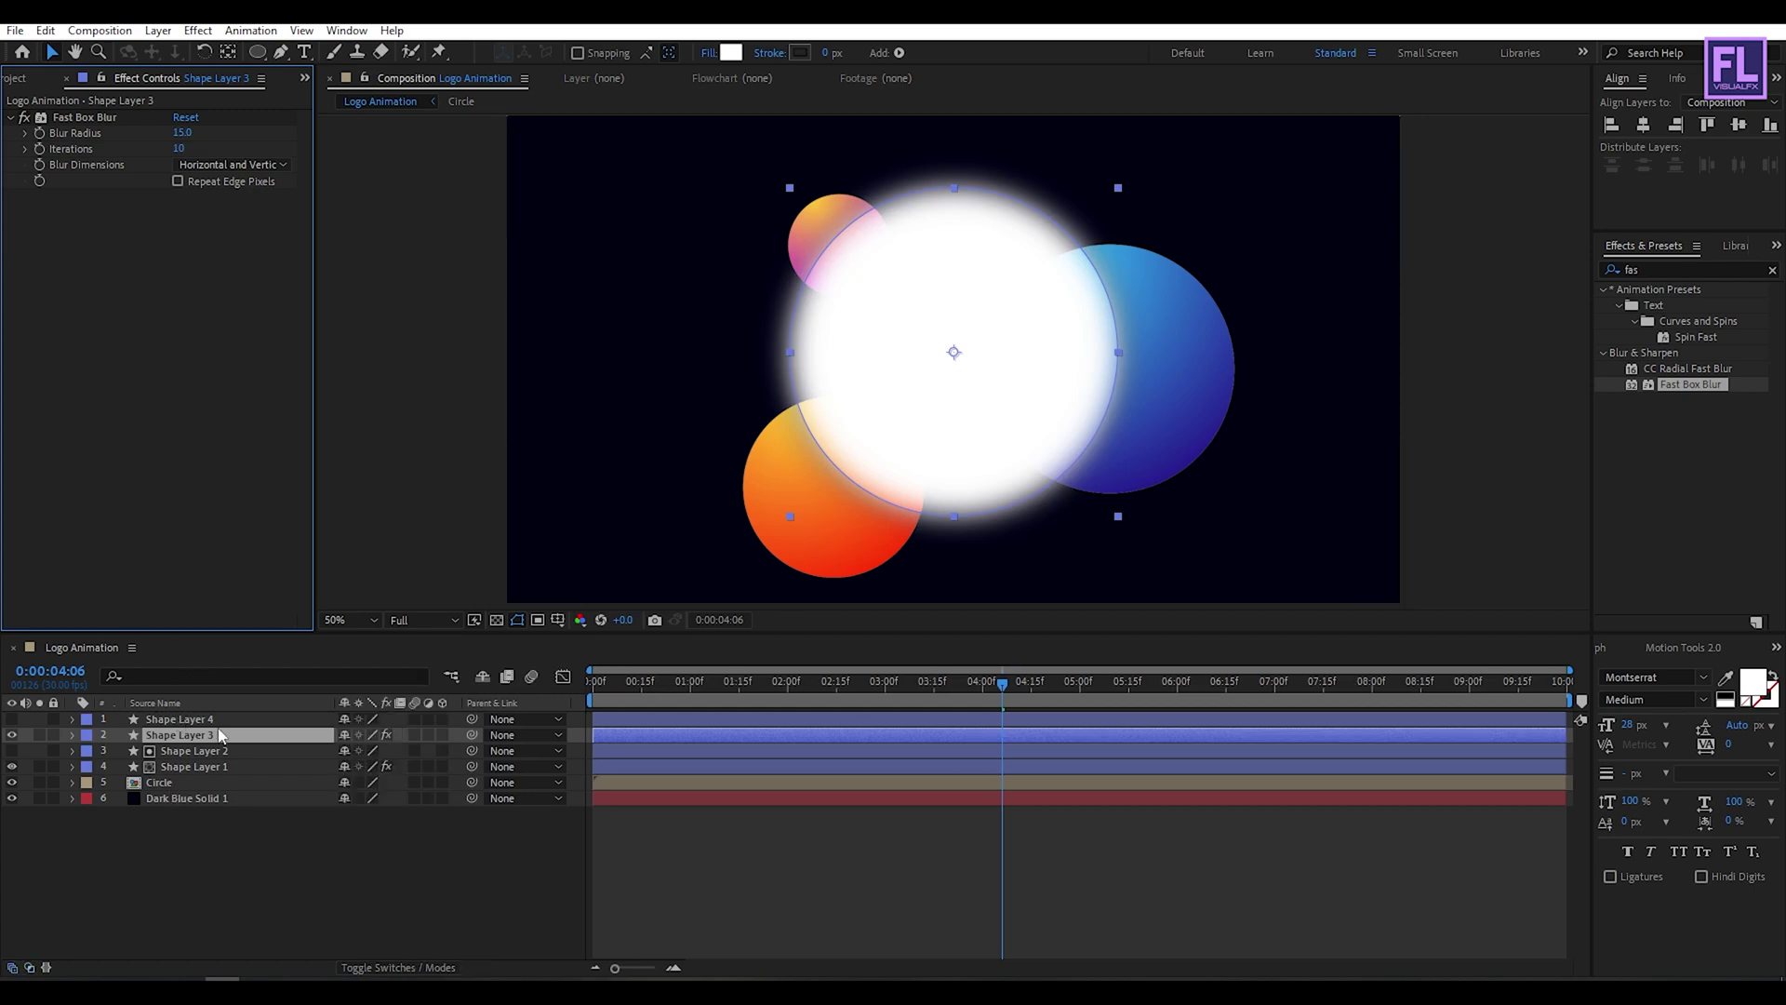
Turn Shape Layer 3 into an adjustment layer.
click(421, 960)
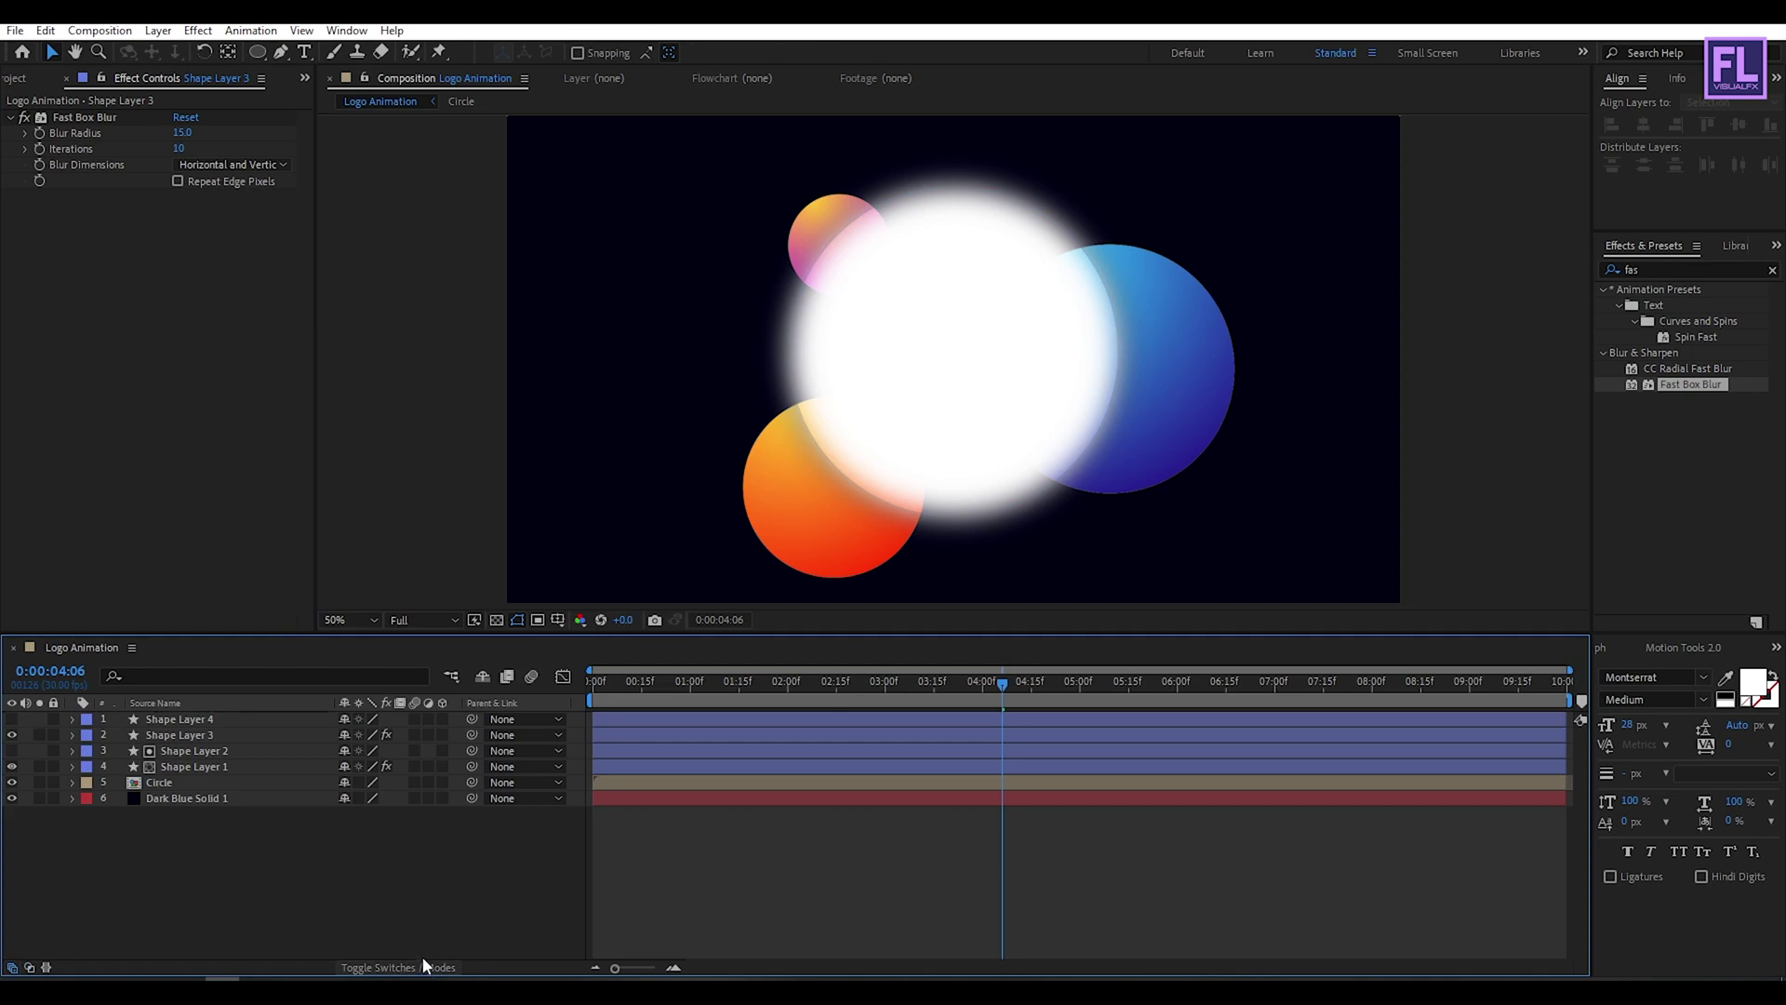
click(209, 735)
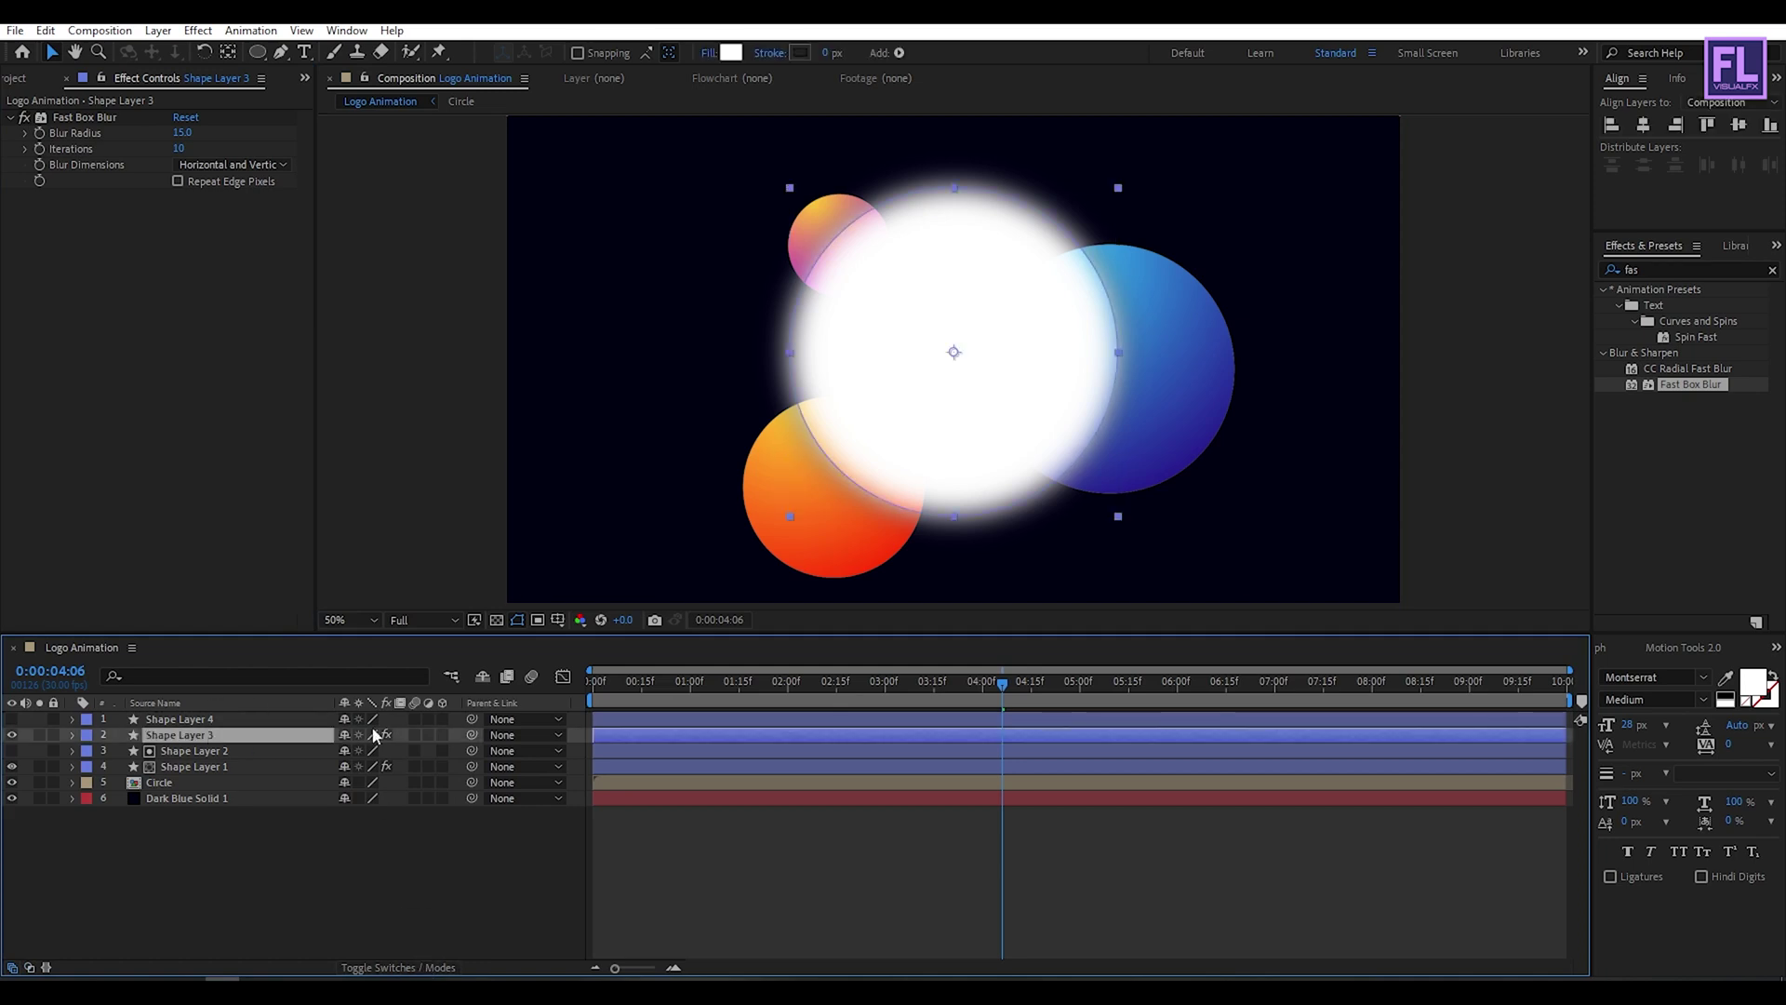
click(430, 735)
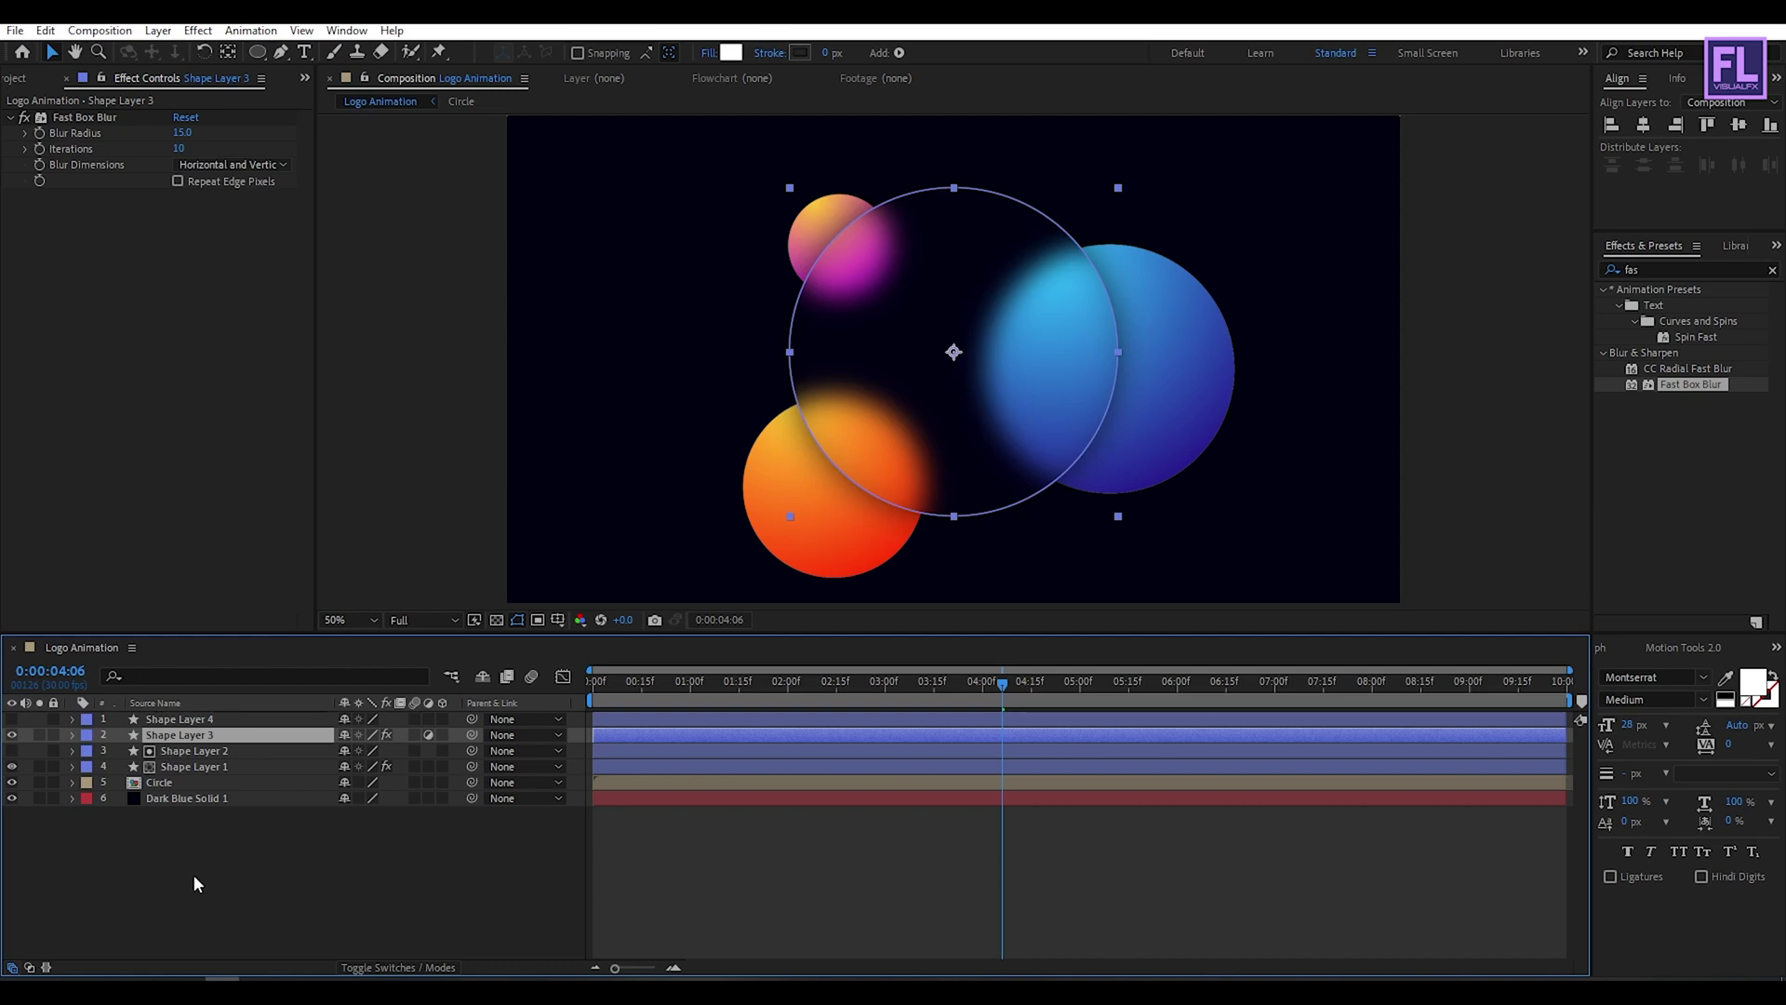
Find the Compound Blur effect and apply it to Shape Layer 3.
click(1656, 269)
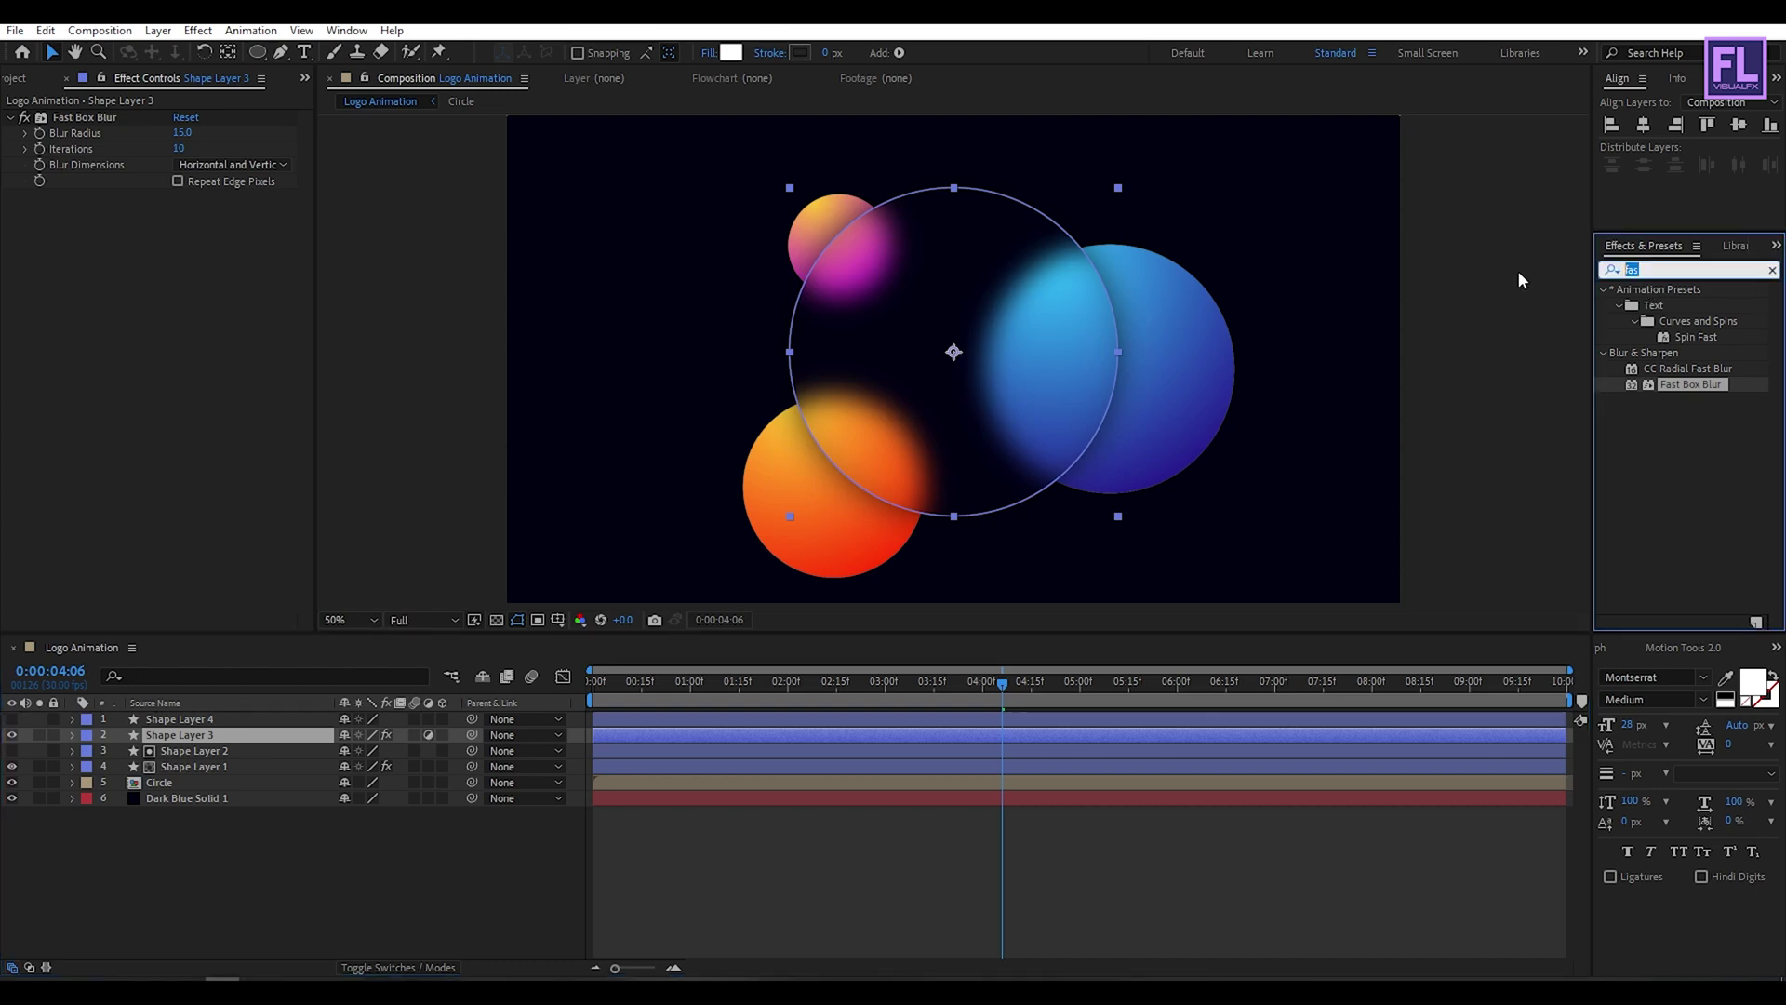
text(comp)
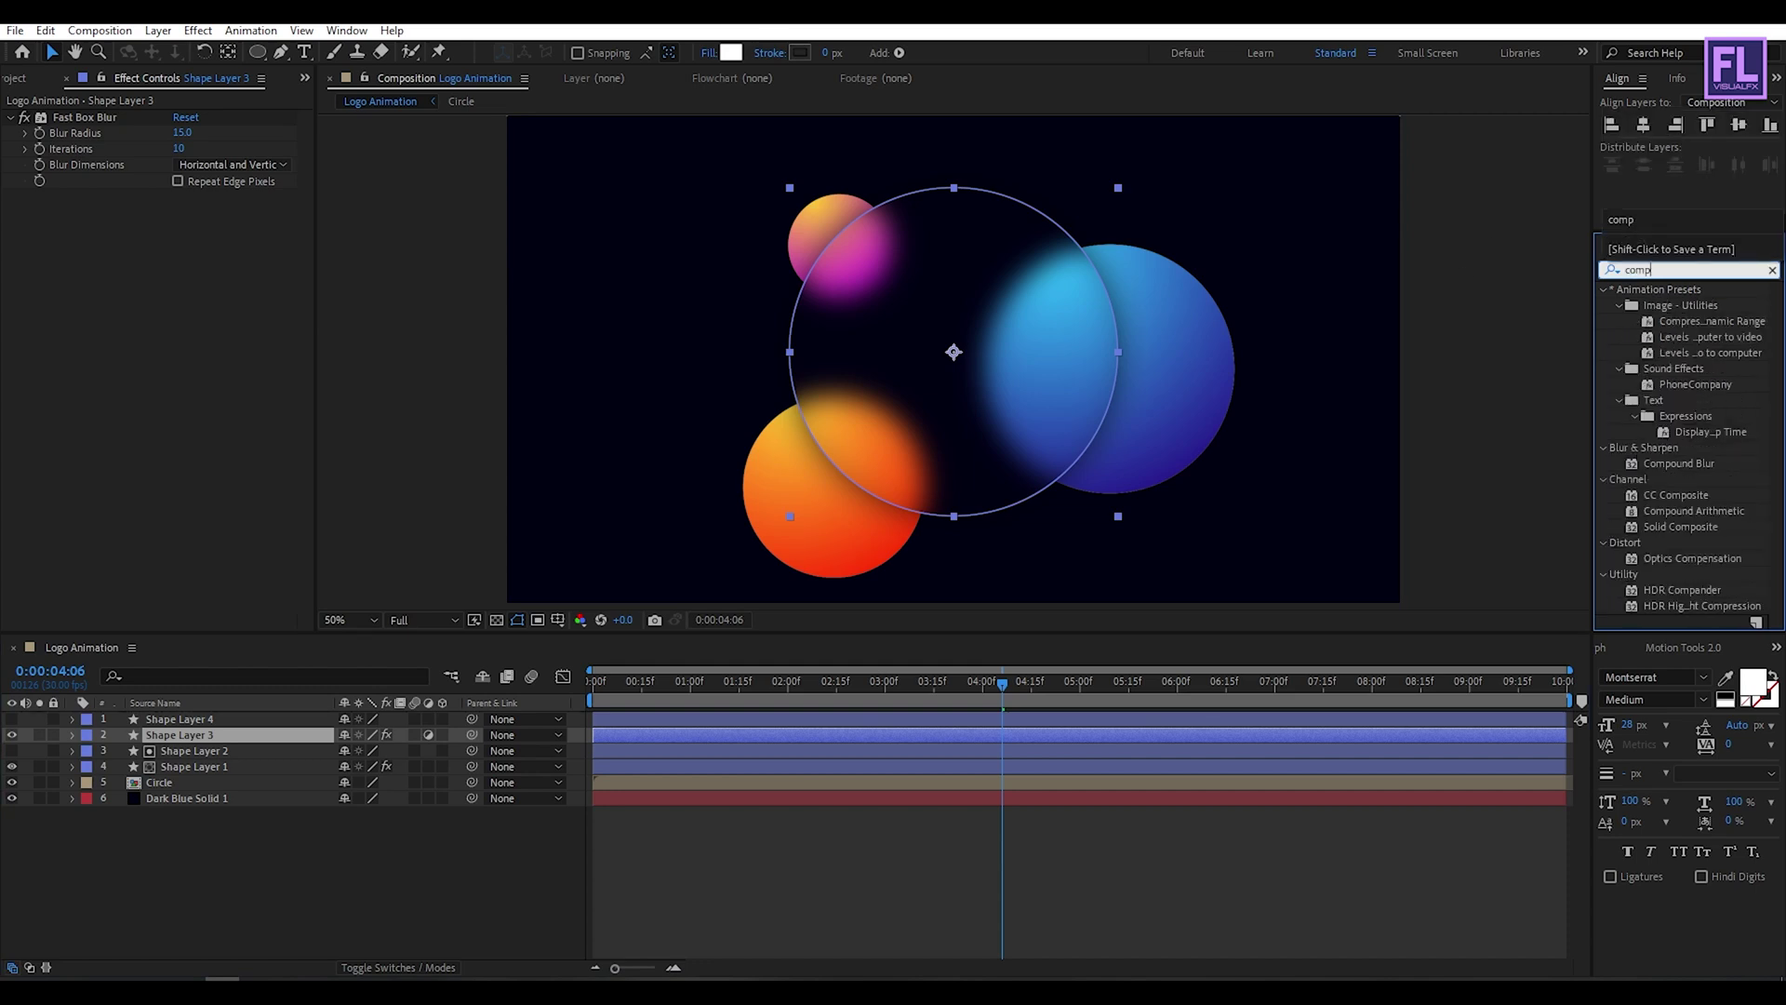
click(1689, 464)
drag(1688, 464, 199, 735)
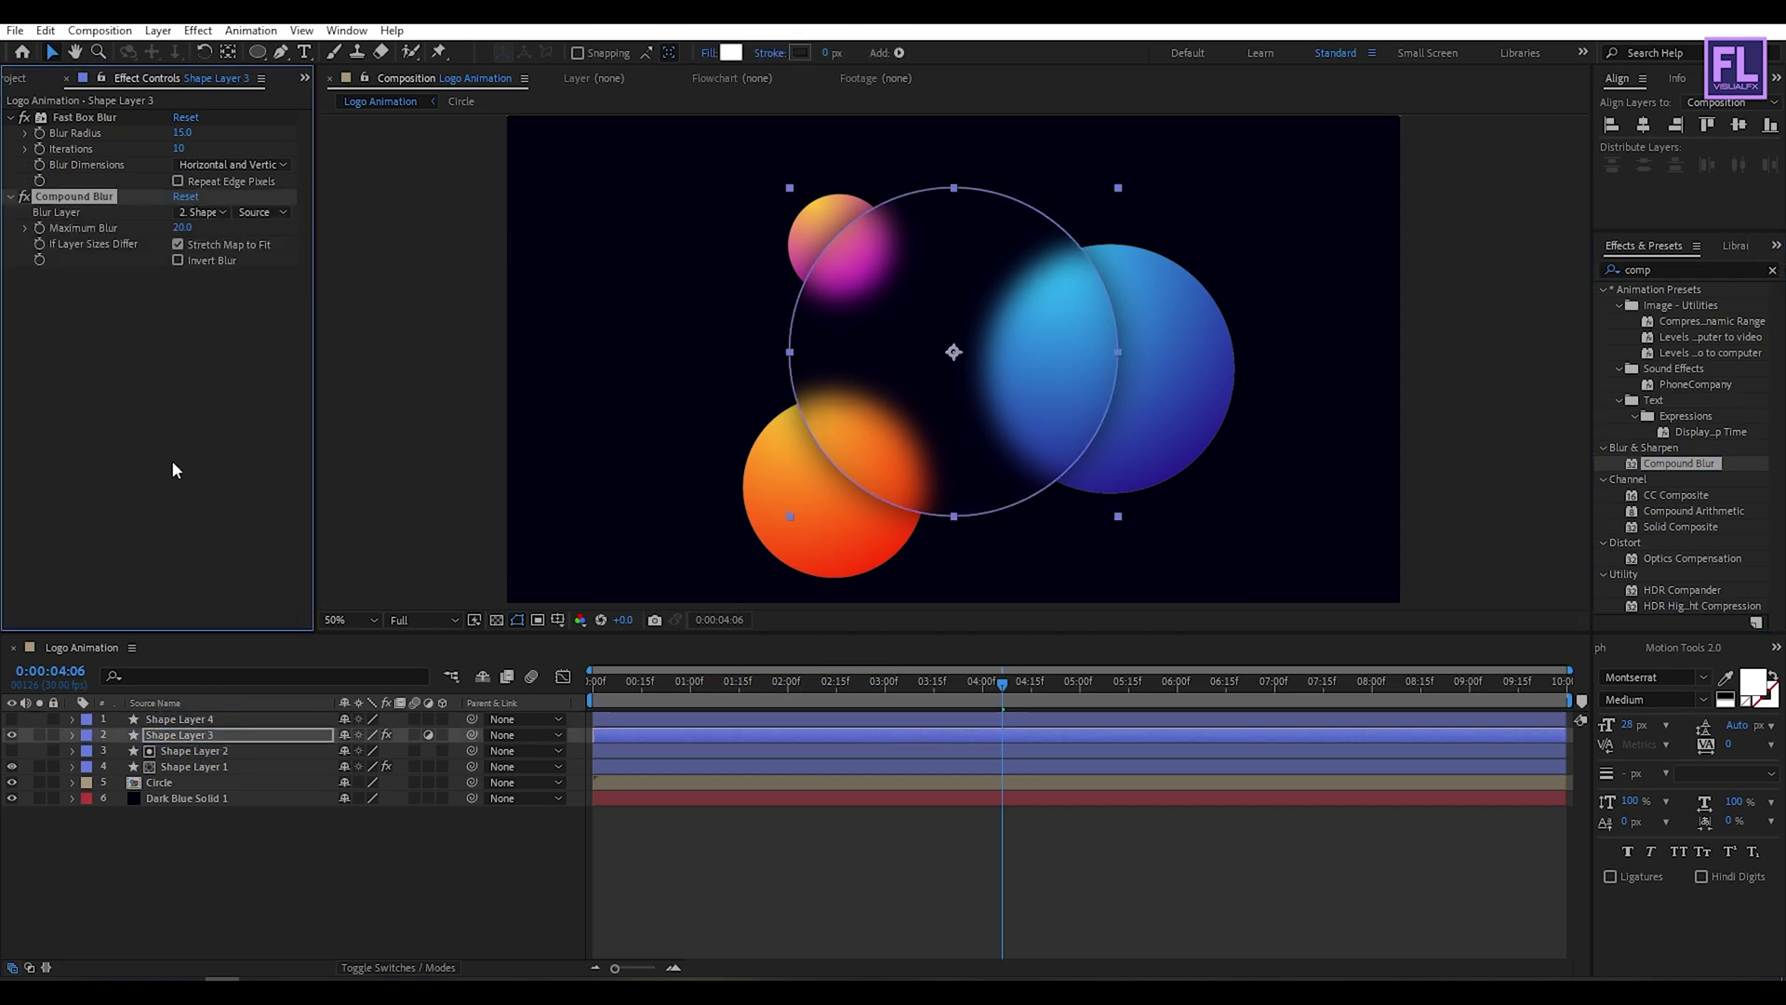
Import grunge texture.png into the project and add it beneath all layers of the Logo Animation composition, with its visibility off.
click(20, 78)
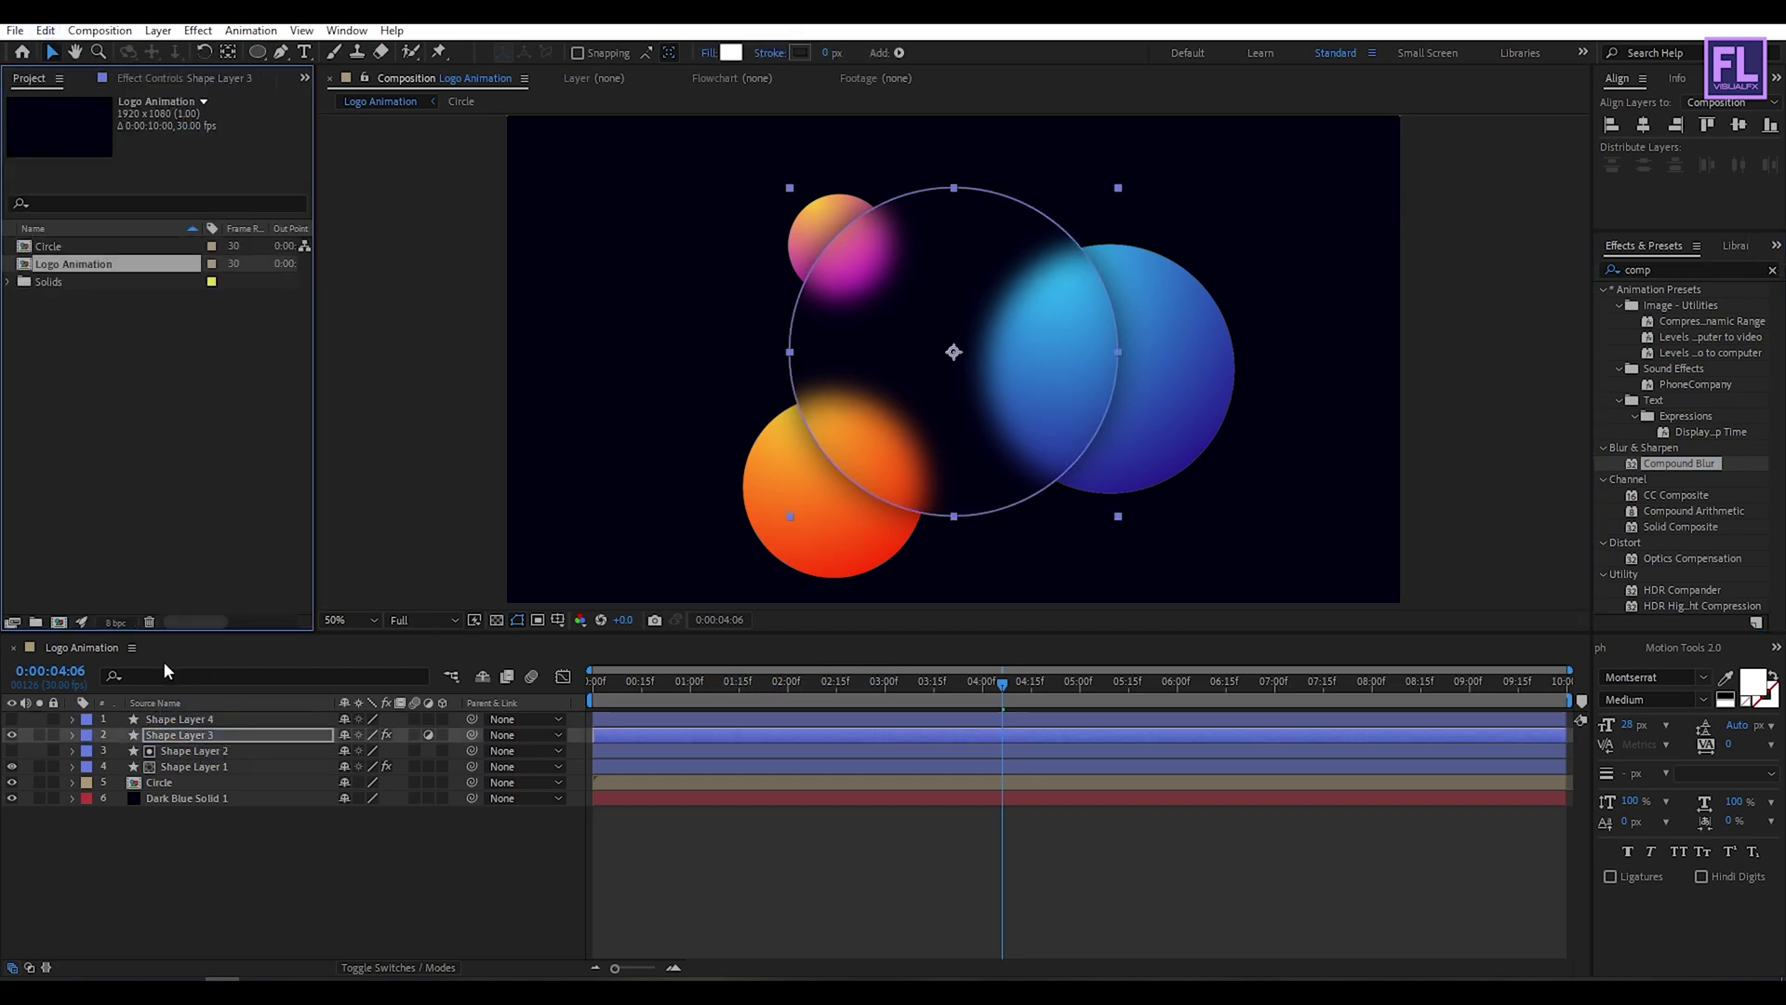
key(alt+Tab)
drag(750, 309, 170, 353)
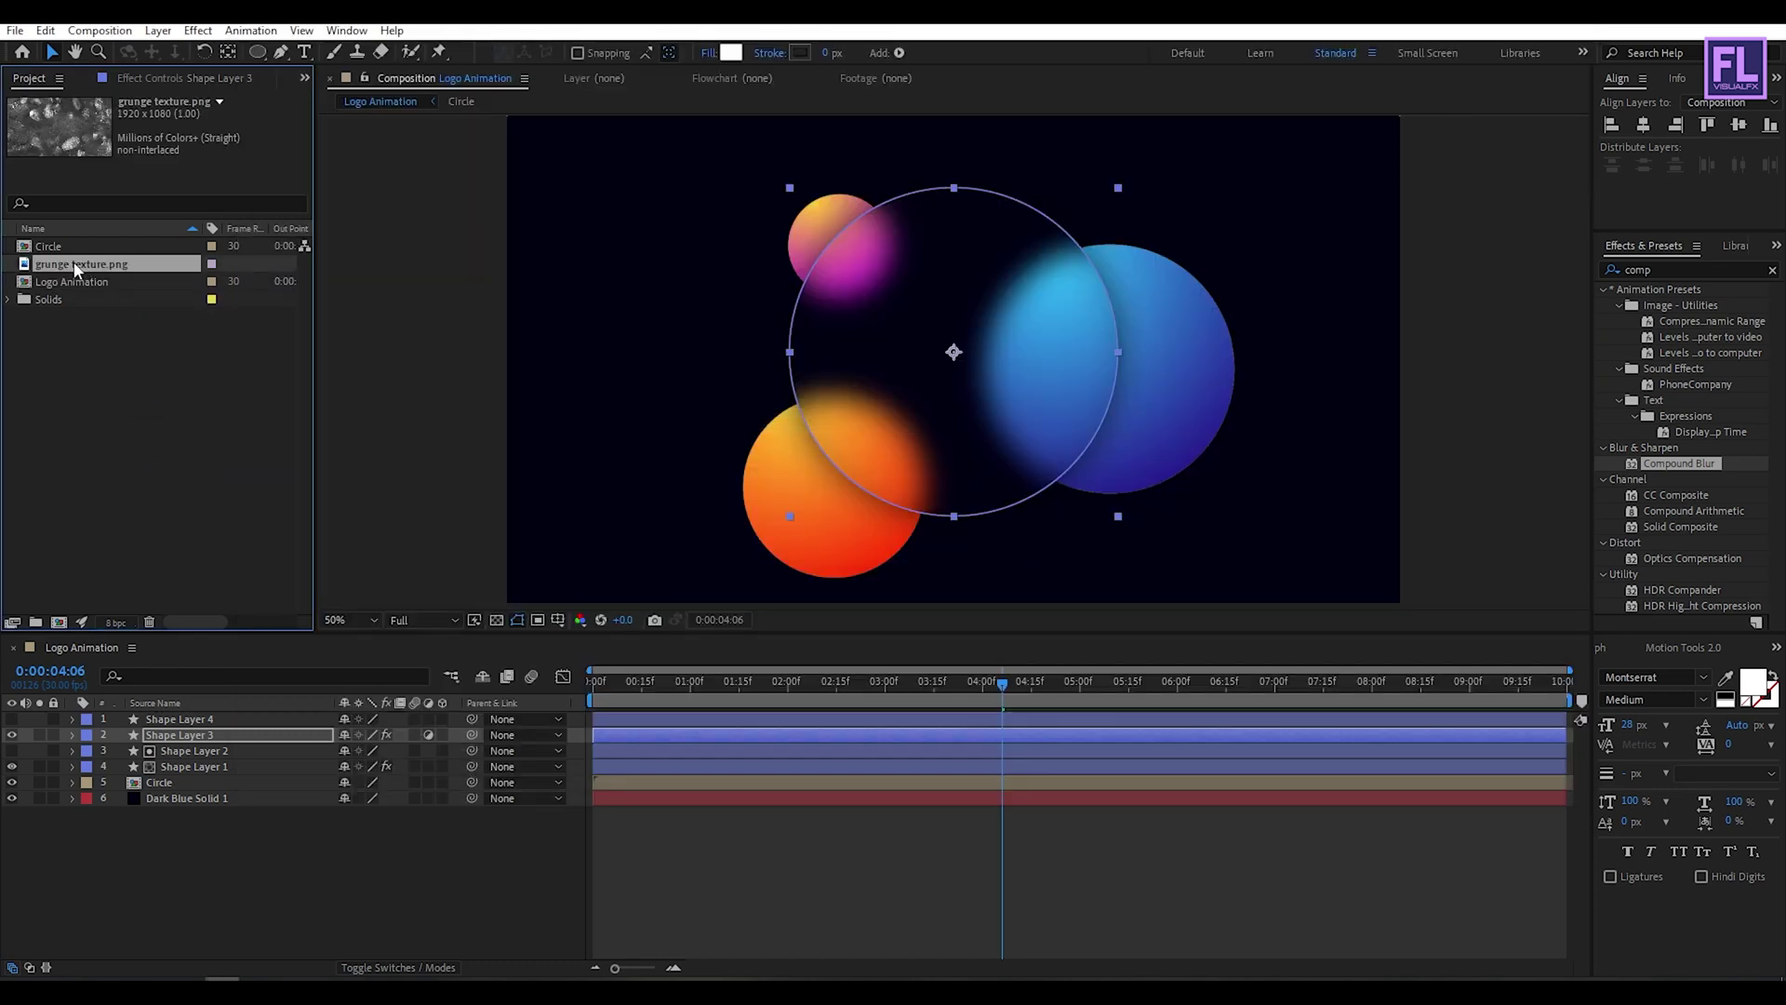
drag(78, 268, 244, 811)
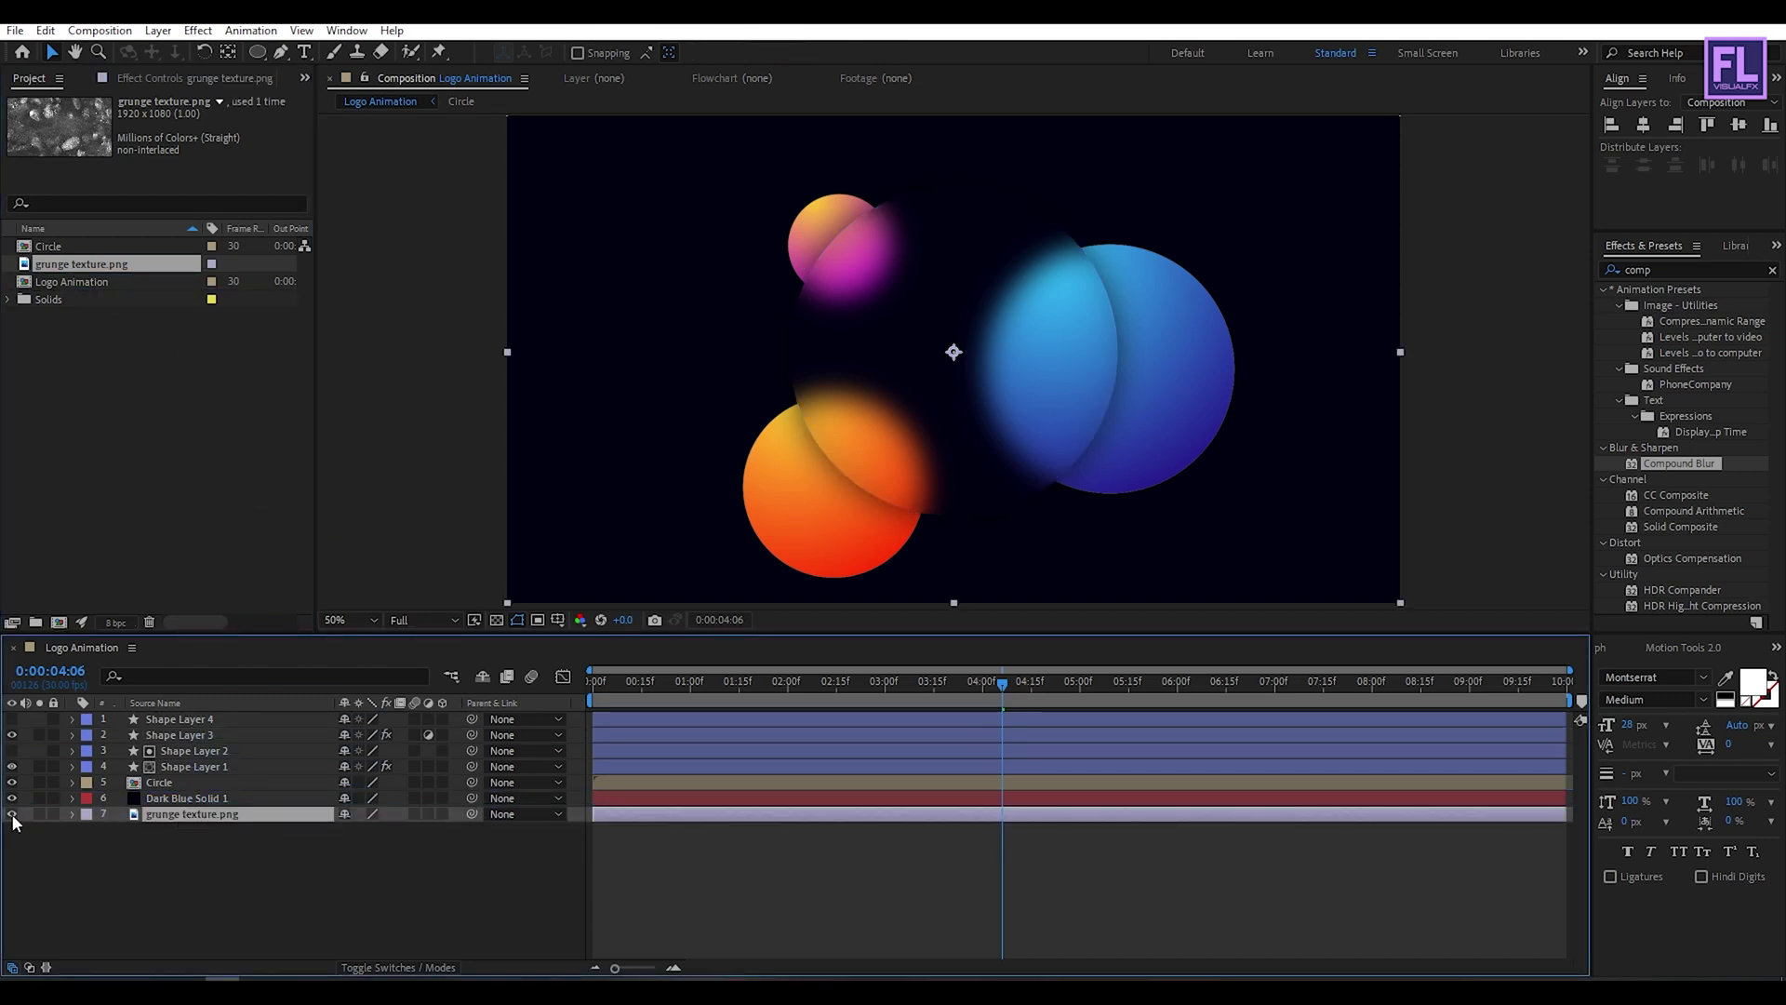
Set Shape Layer 3's Compound Blur to use grunge texture.png as the blur layer, with a maximum blur of 75.
click(173, 735)
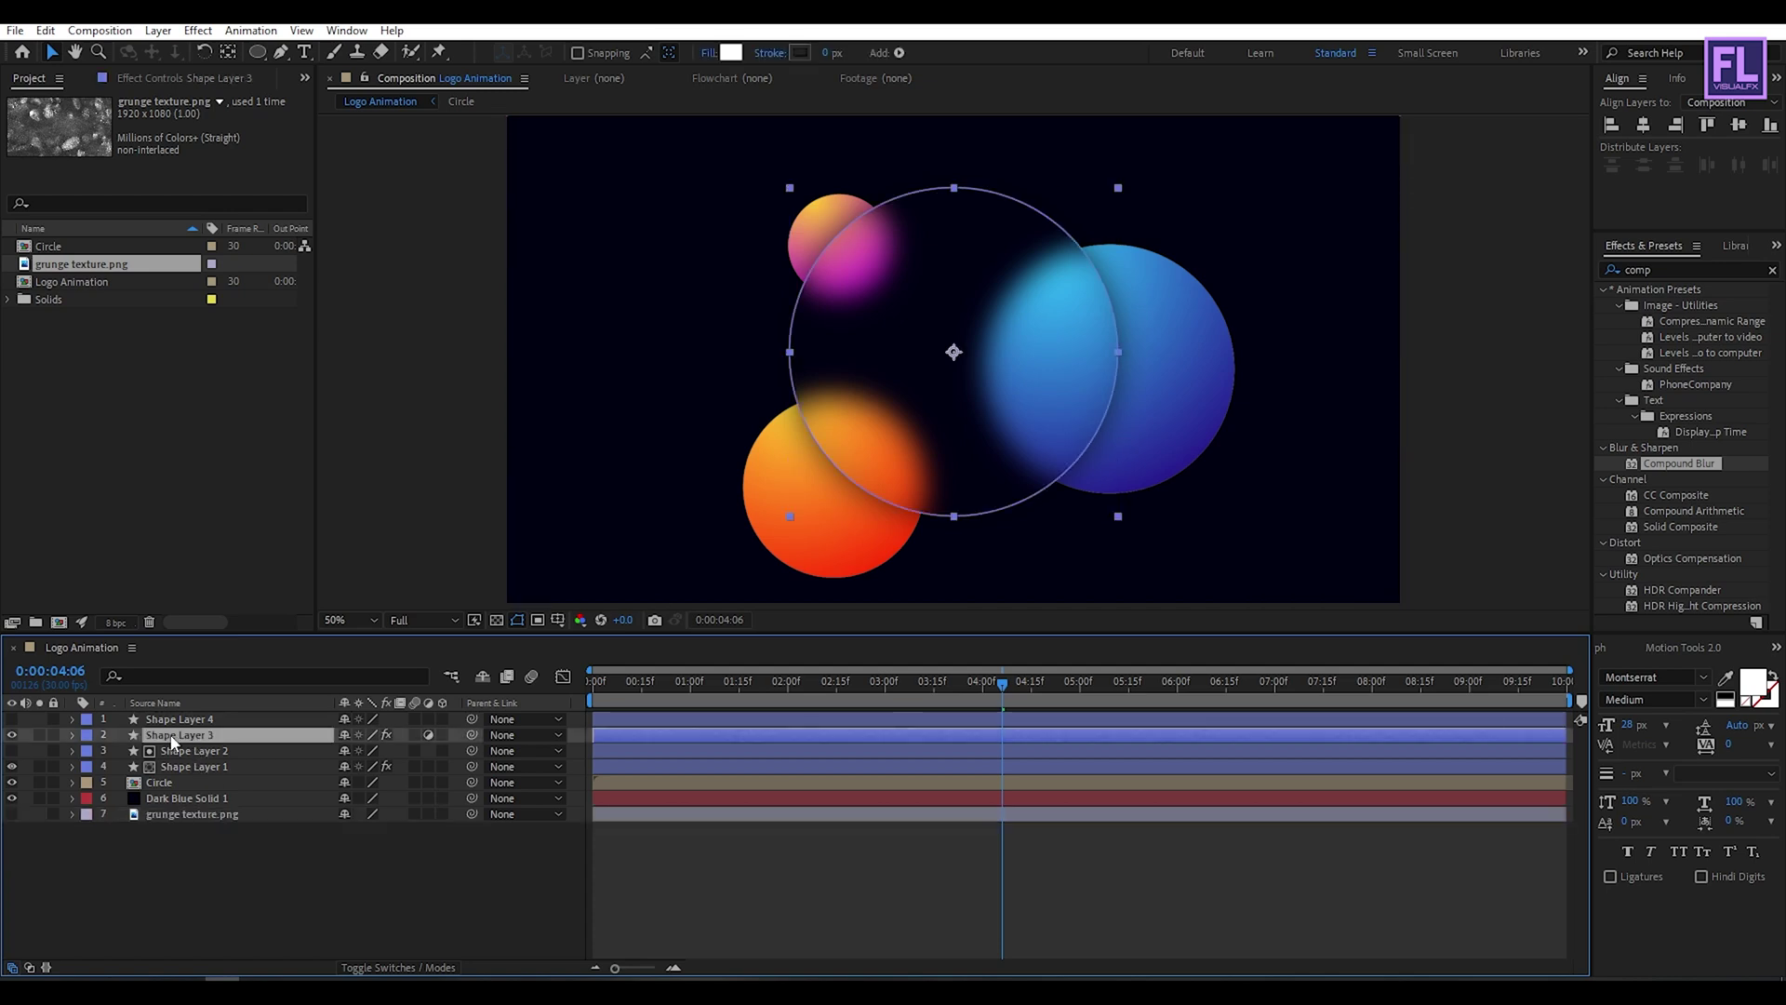
click(181, 80)
click(104, 199)
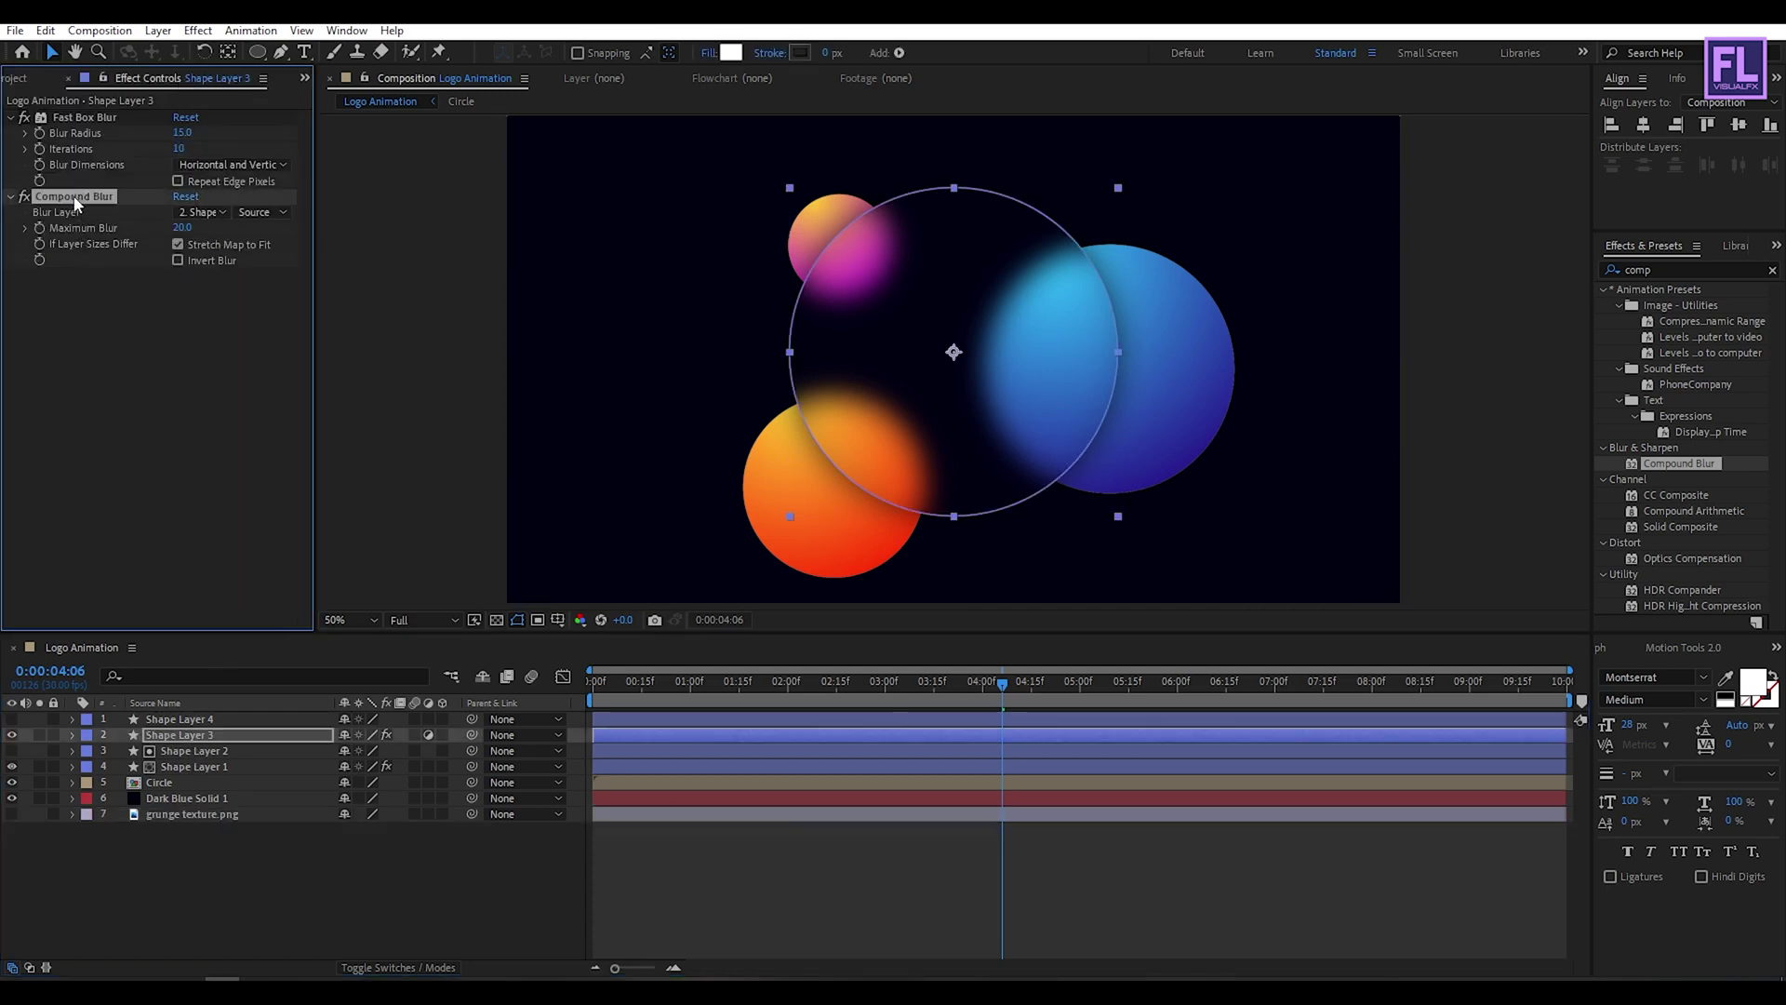
click(202, 212)
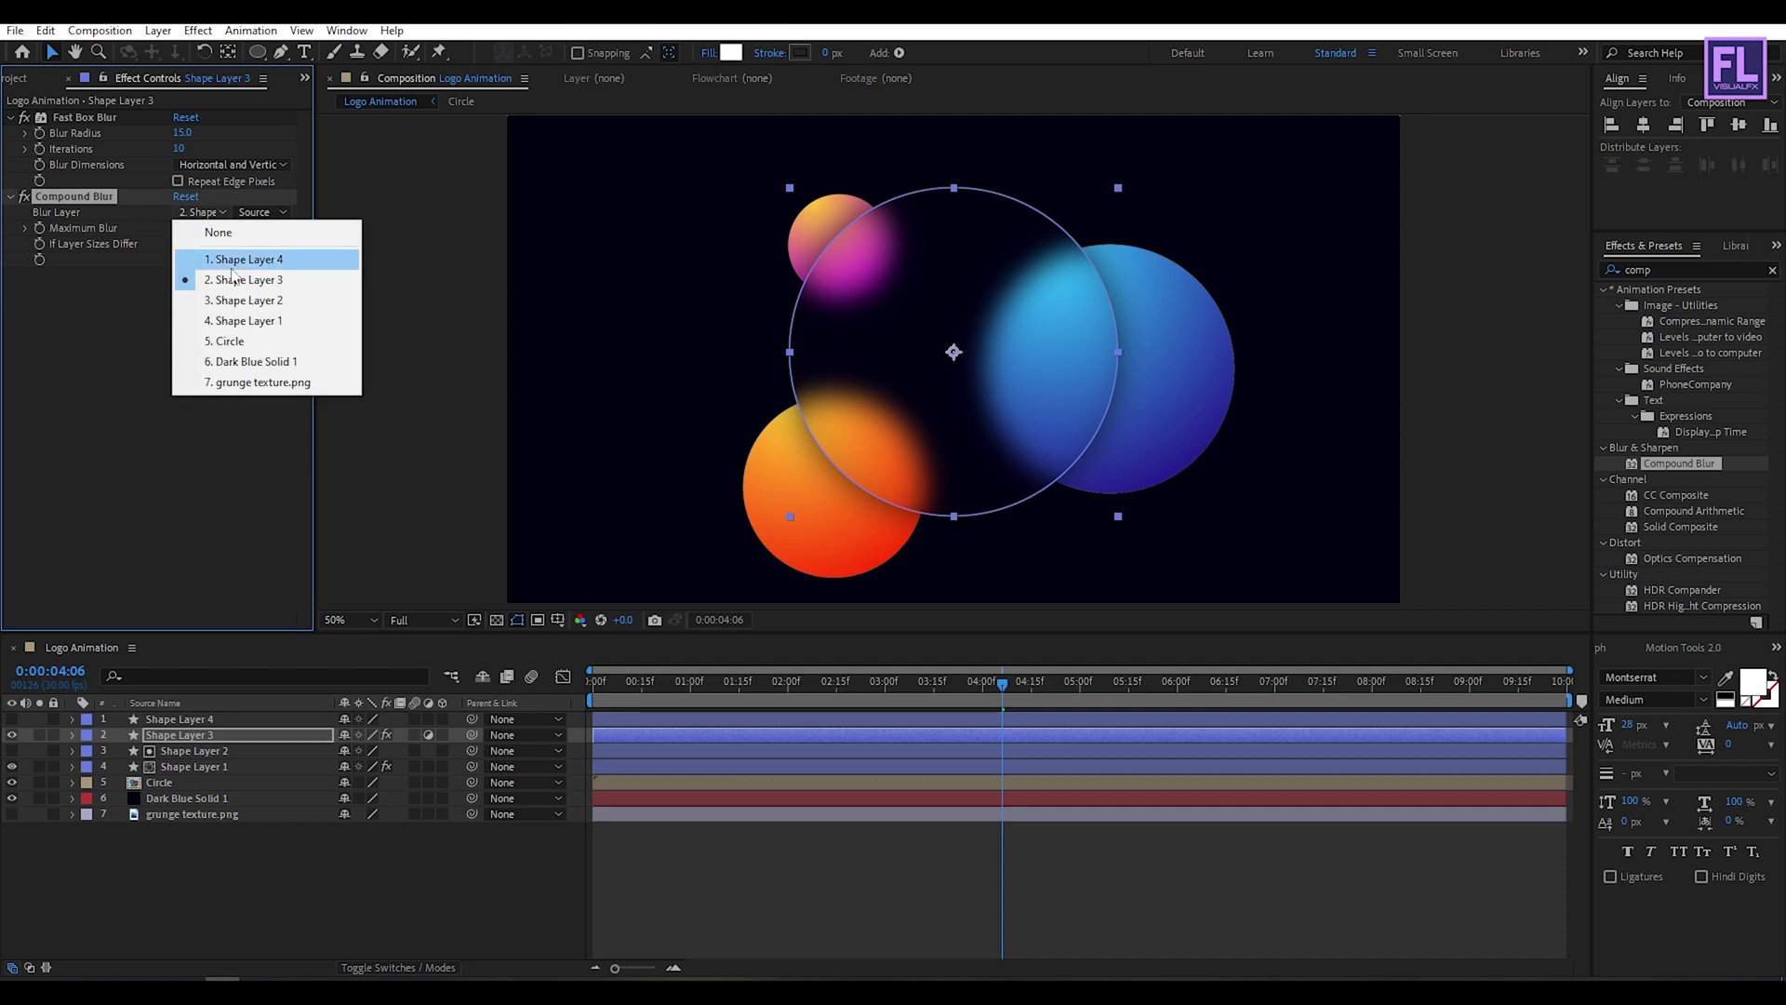
click(257, 383)
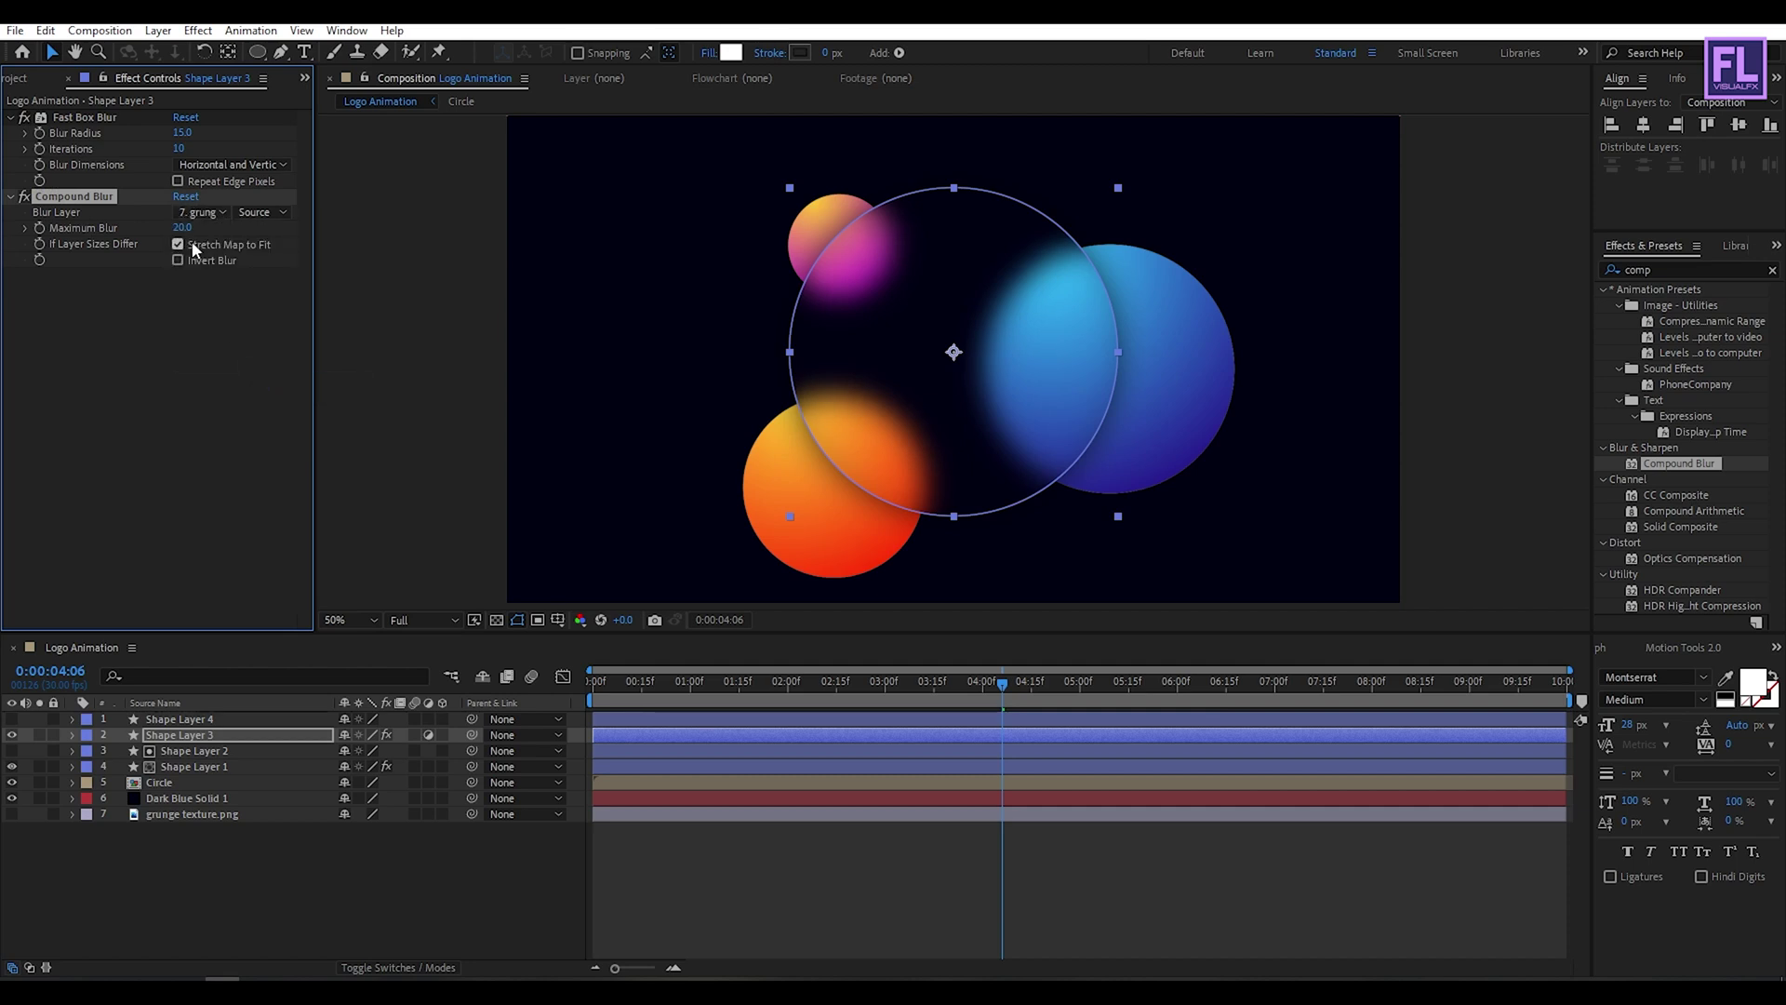
drag(181, 233, 237, 239)
click(152, 372)
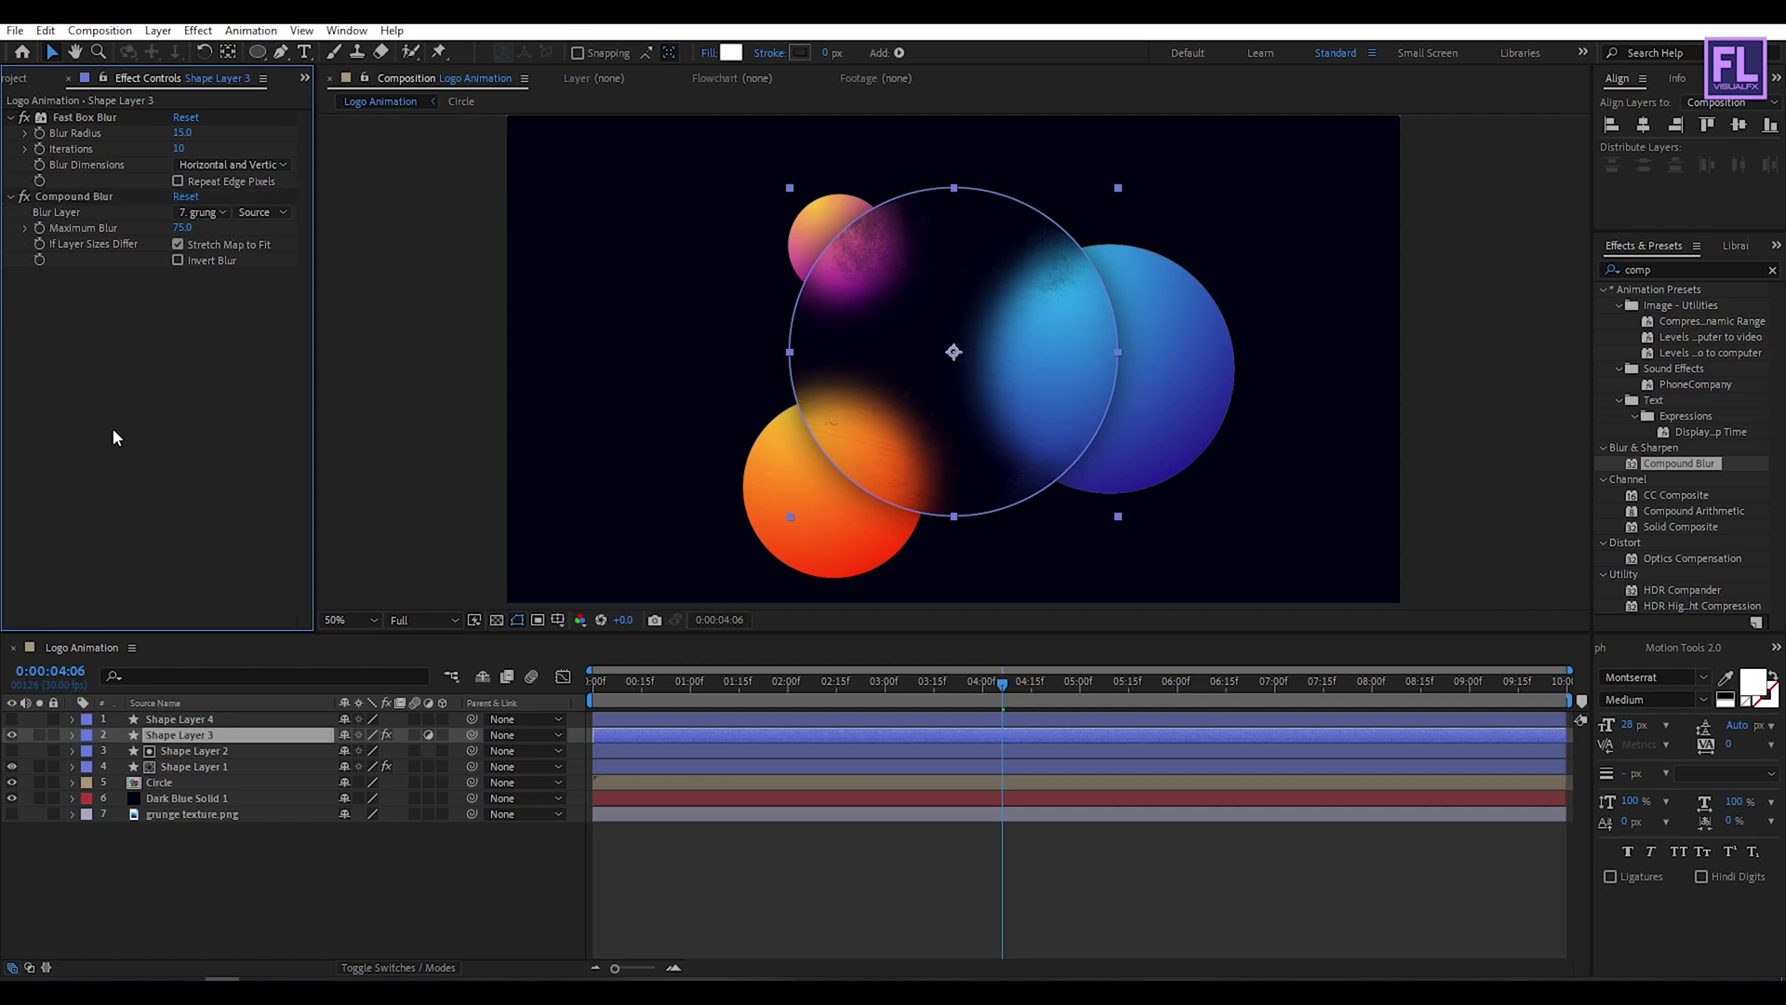
click(335, 368)
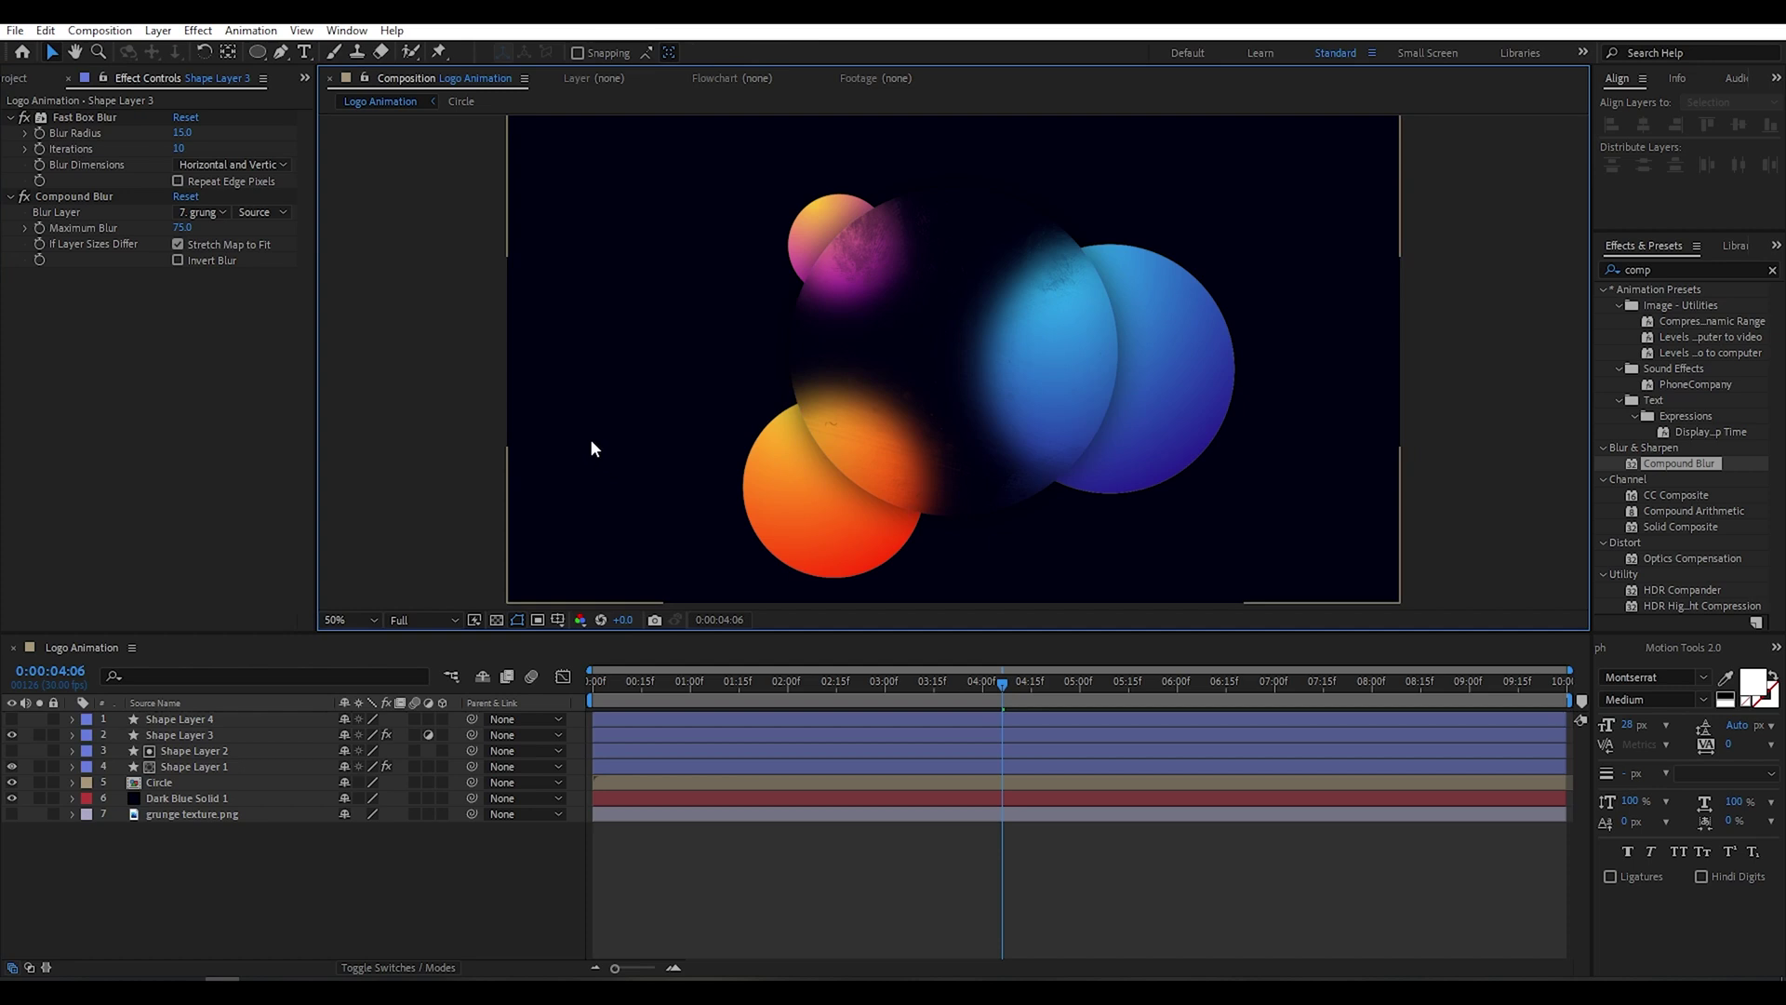
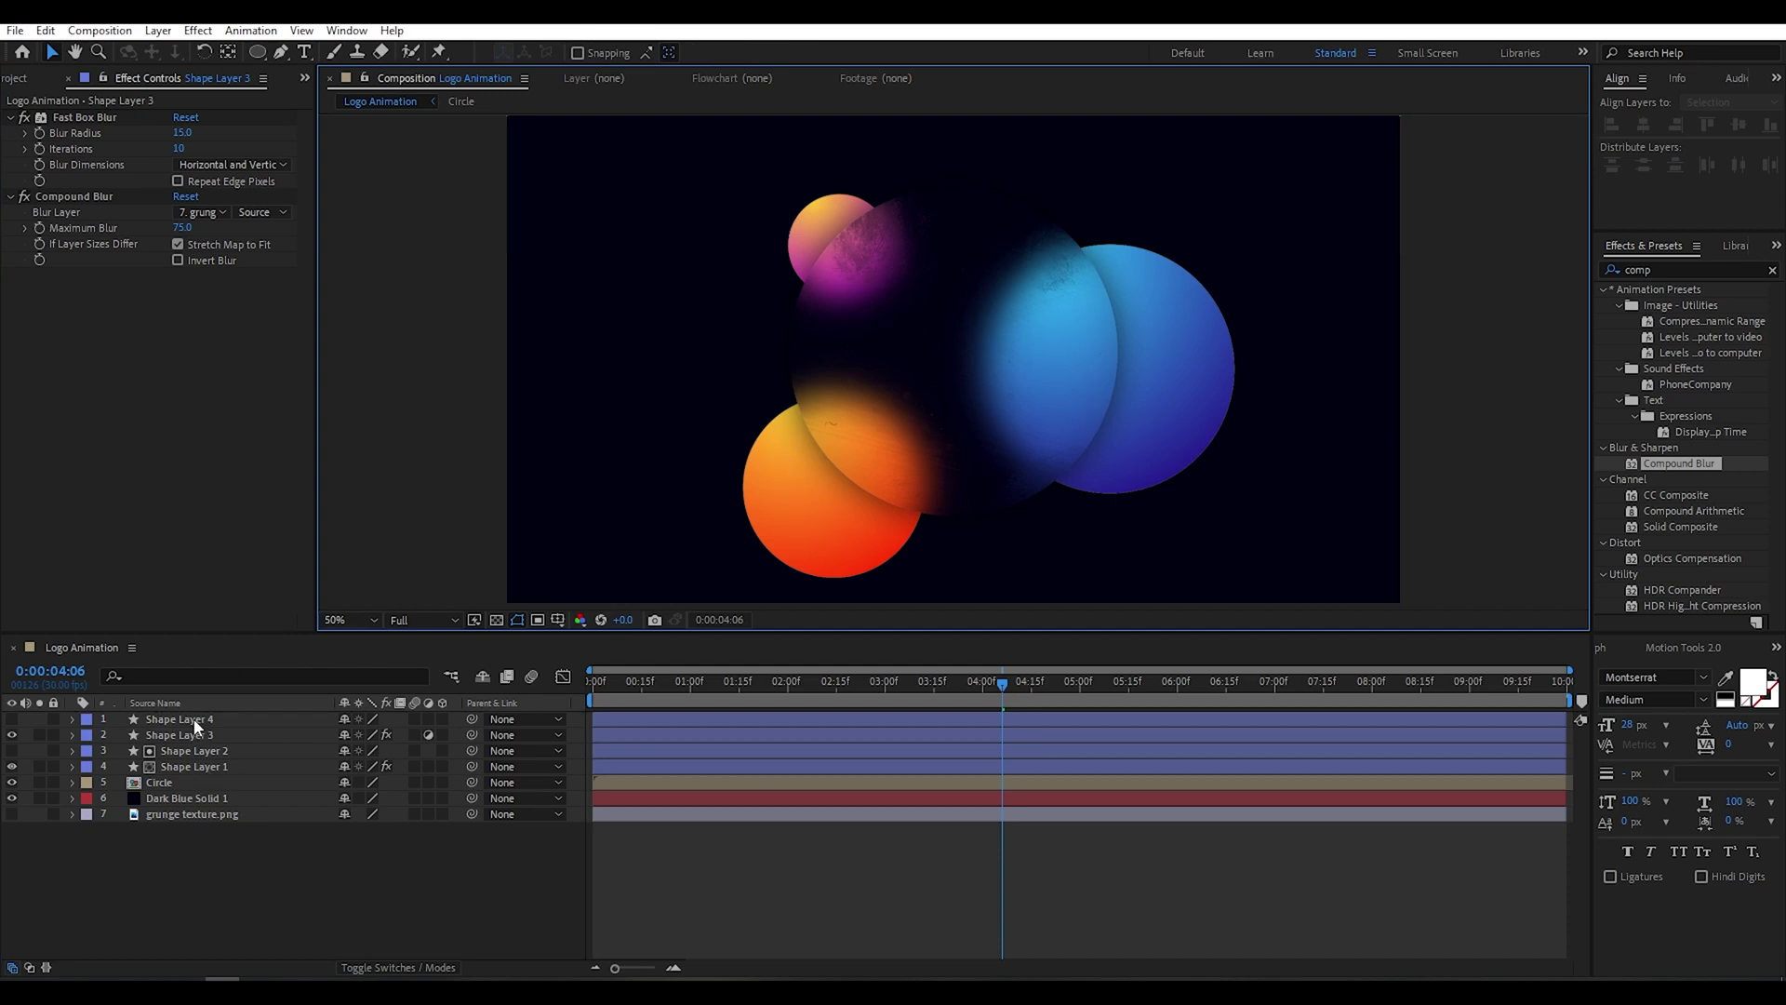
Make Shape Layer 4 visible and set its fill to None.
click(11, 719)
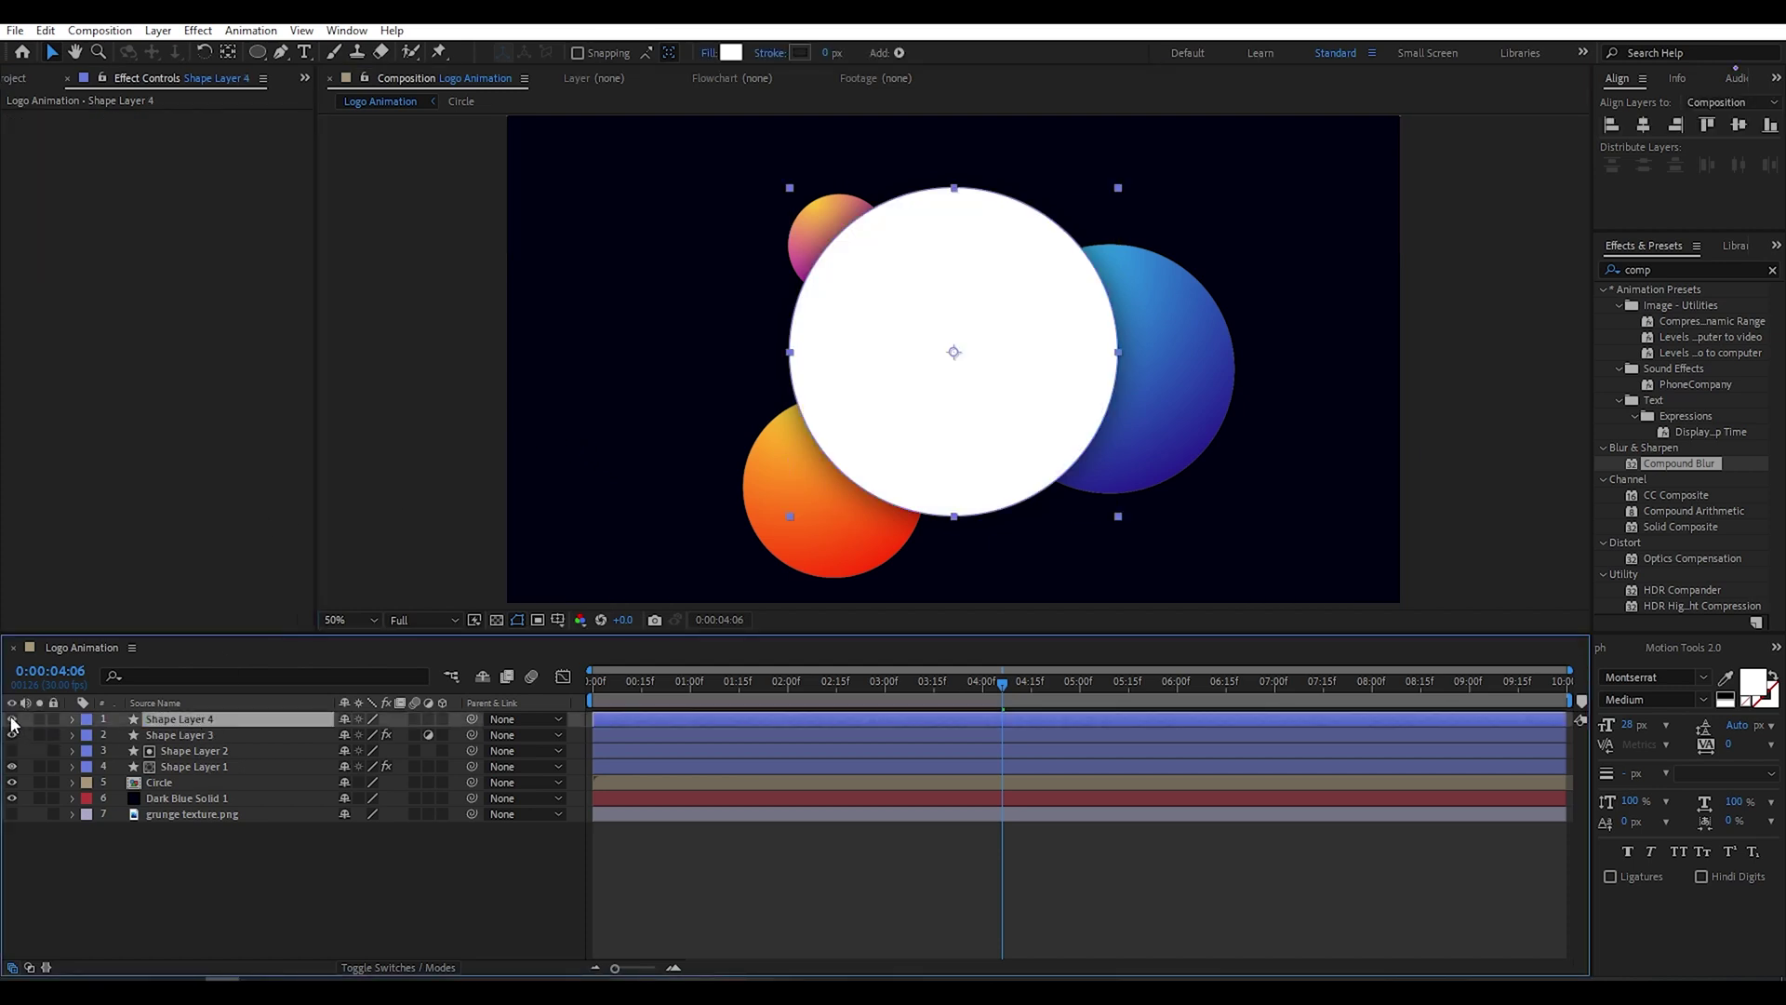
click(710, 56)
click(798, 440)
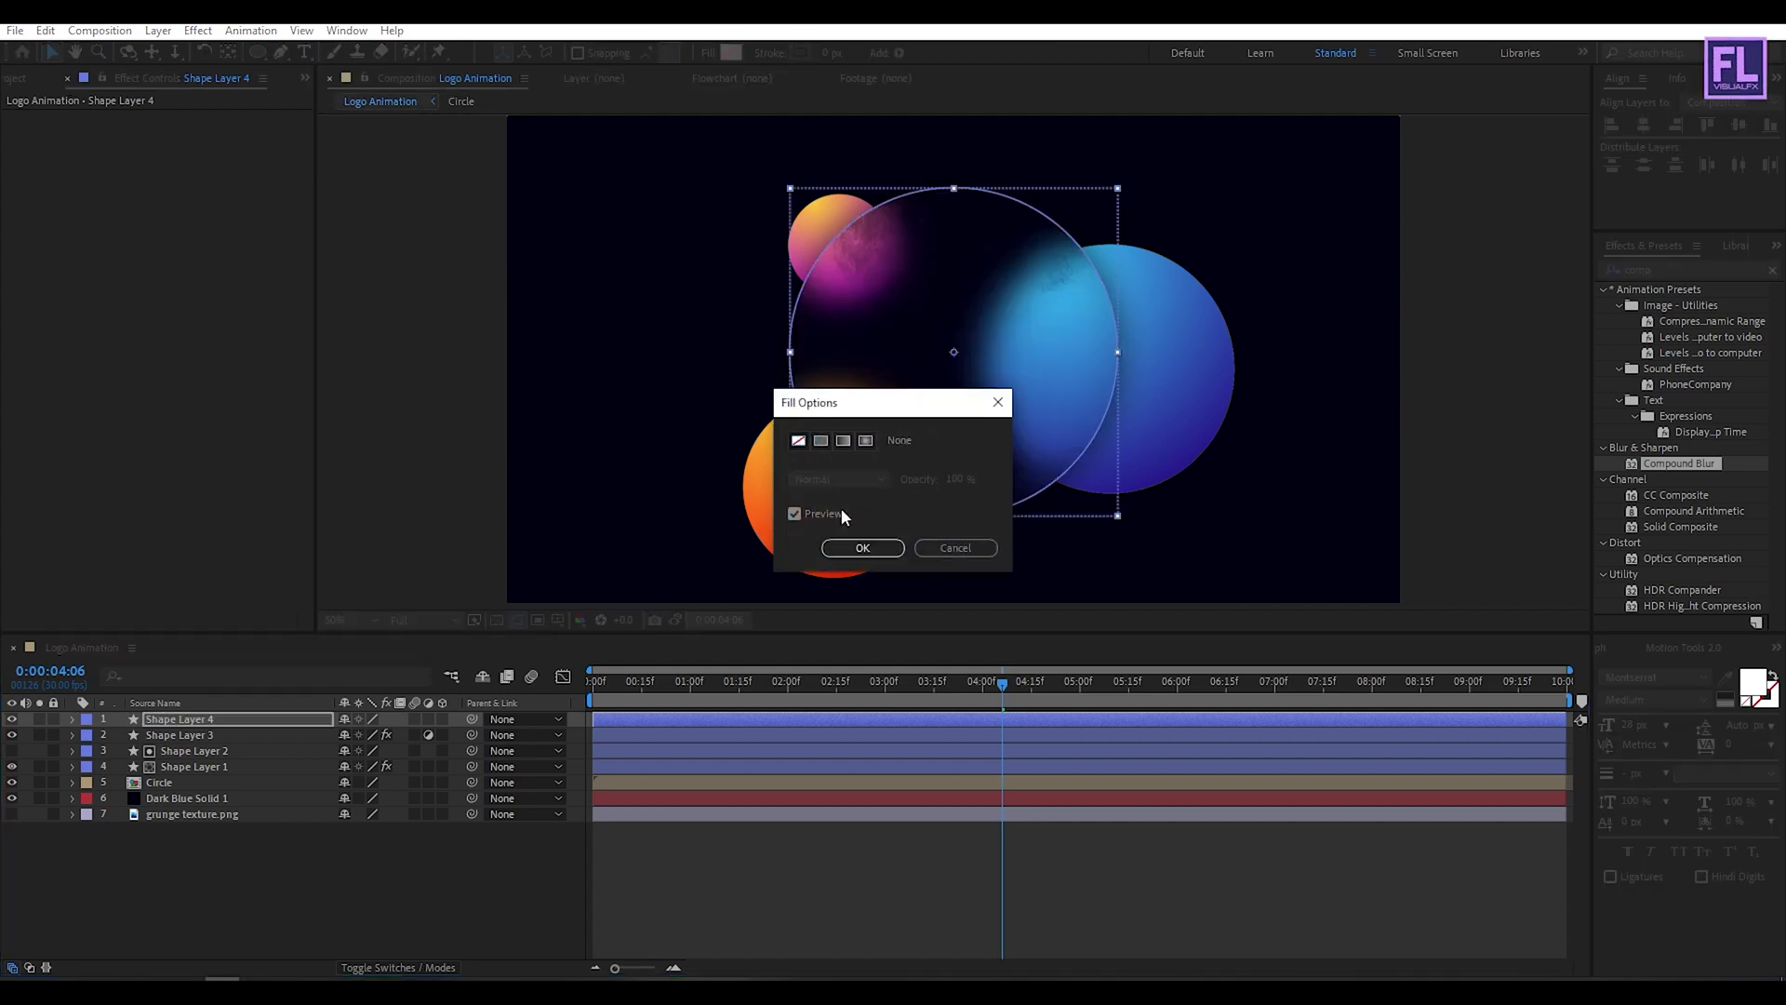
click(863, 548)
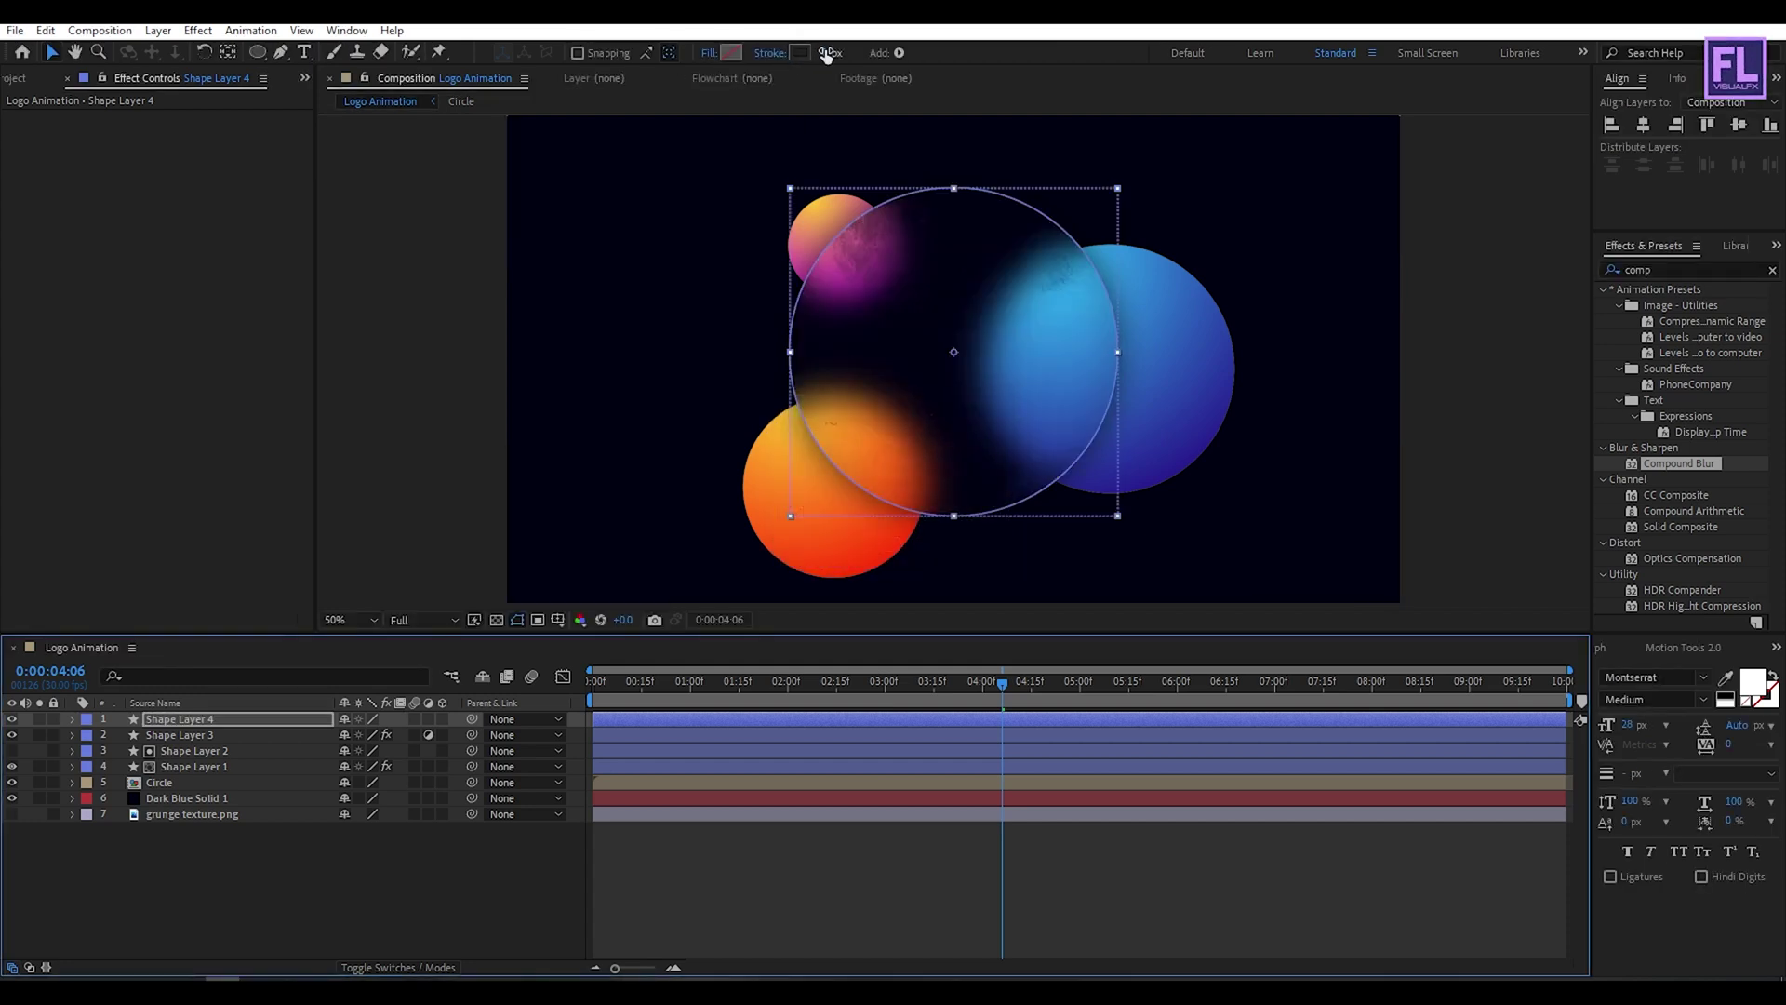
Give Shape Layer 4 a 4 px stroke in dark grey 2C2C2C.
click(830, 53)
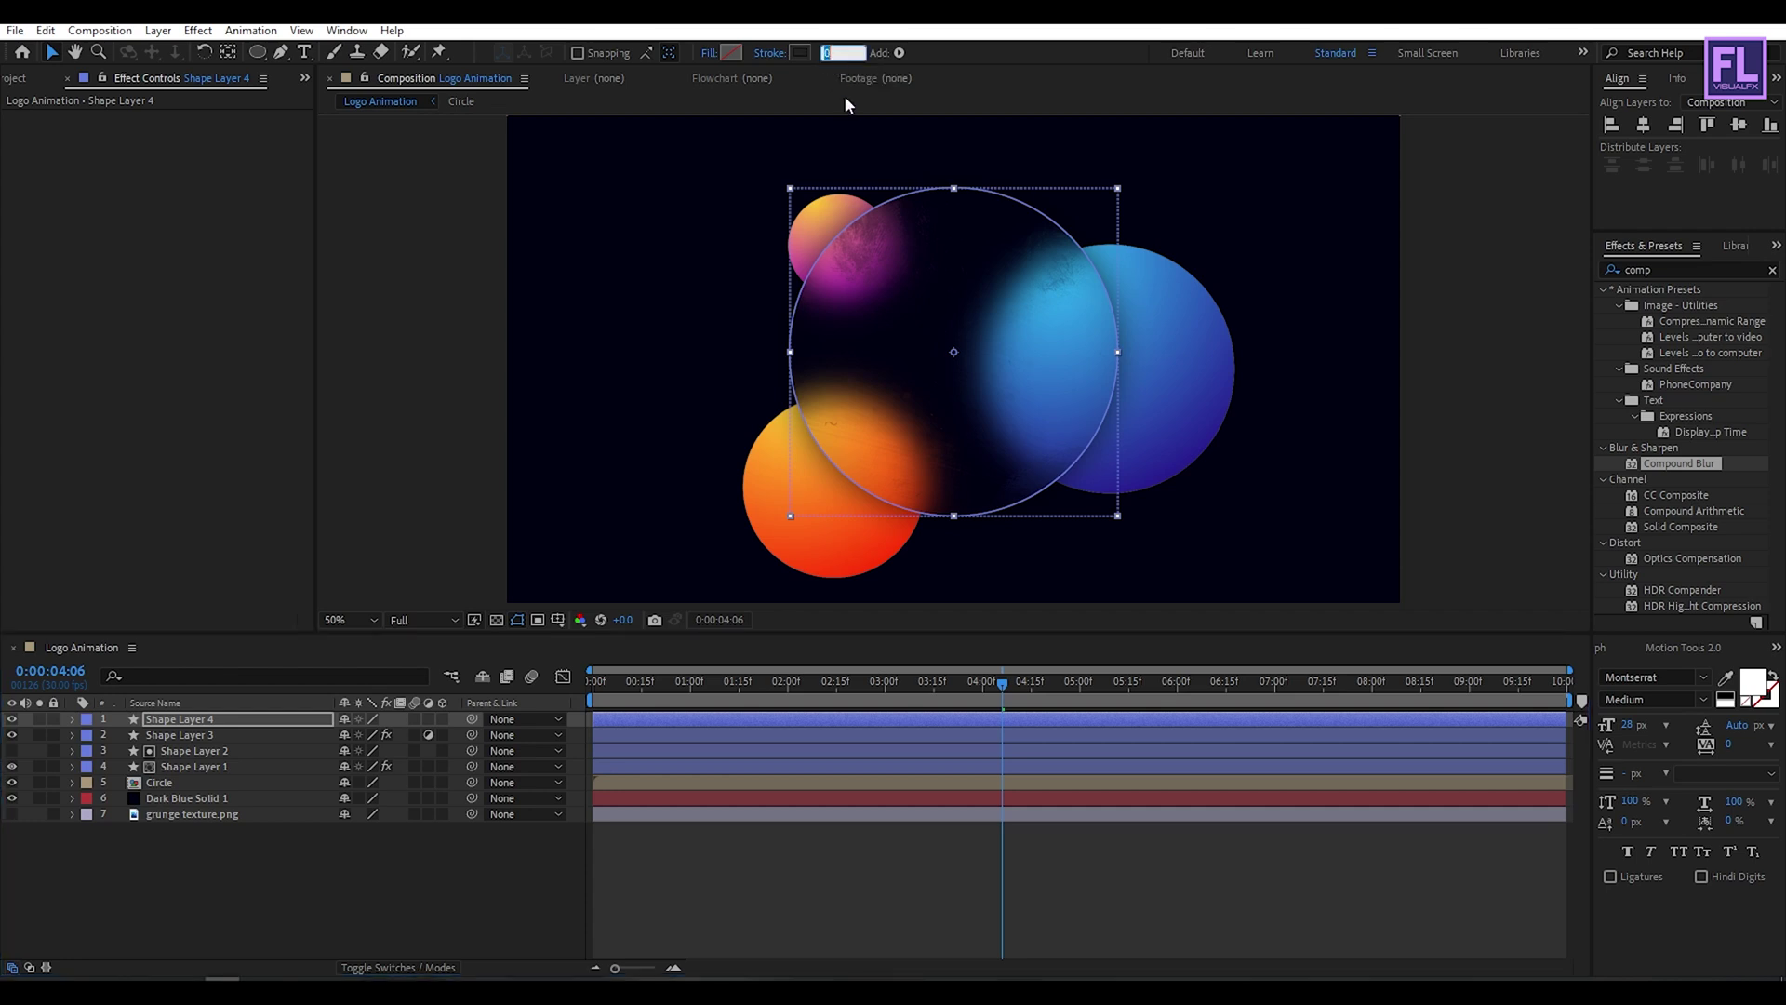
text(4)
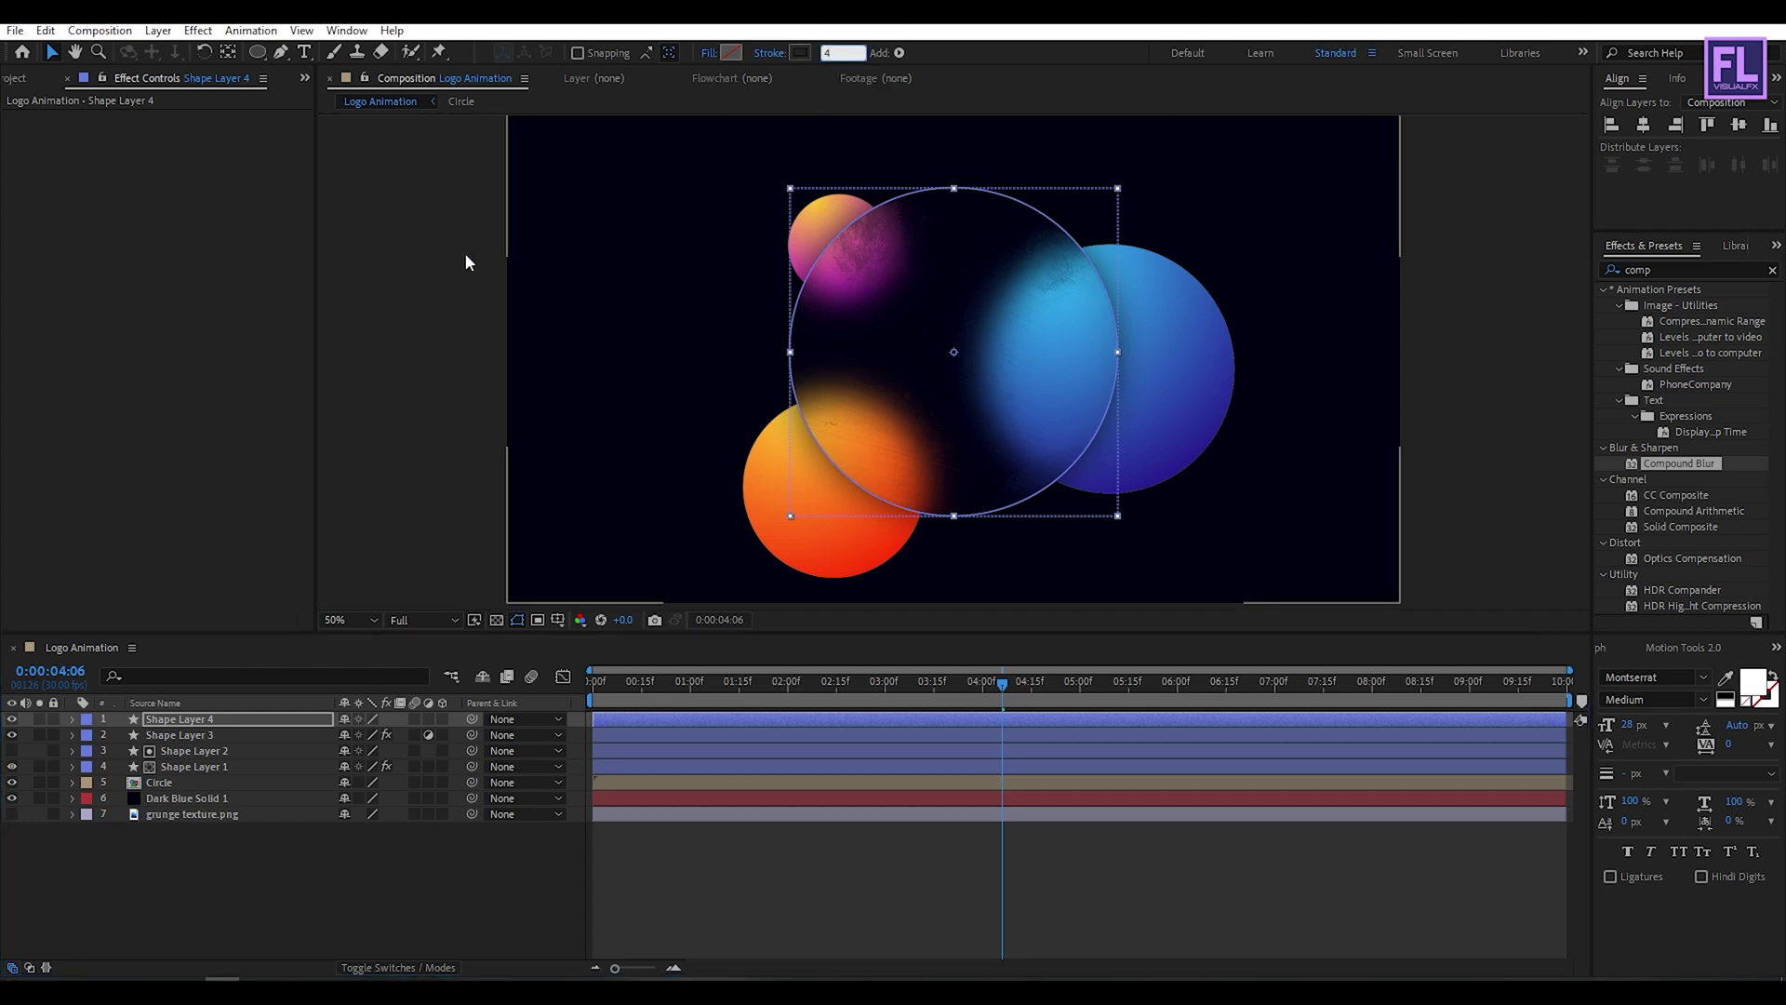
click(471, 260)
click(149, 702)
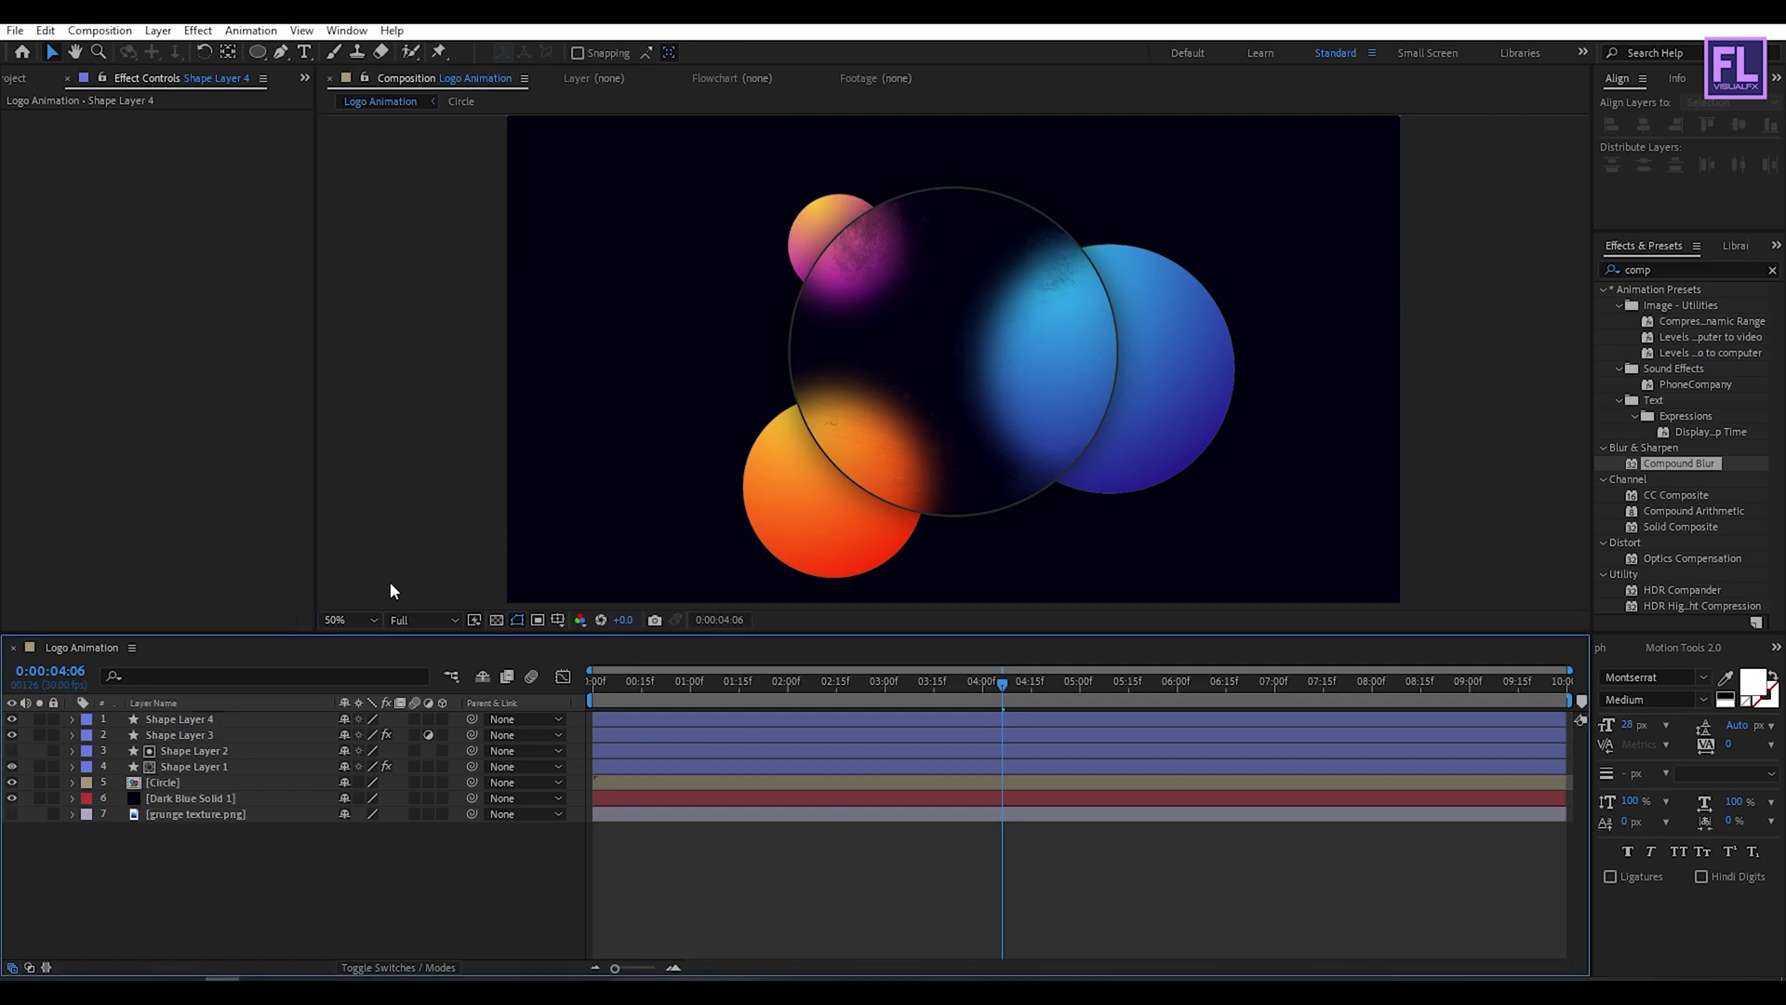
click(227, 719)
click(798, 53)
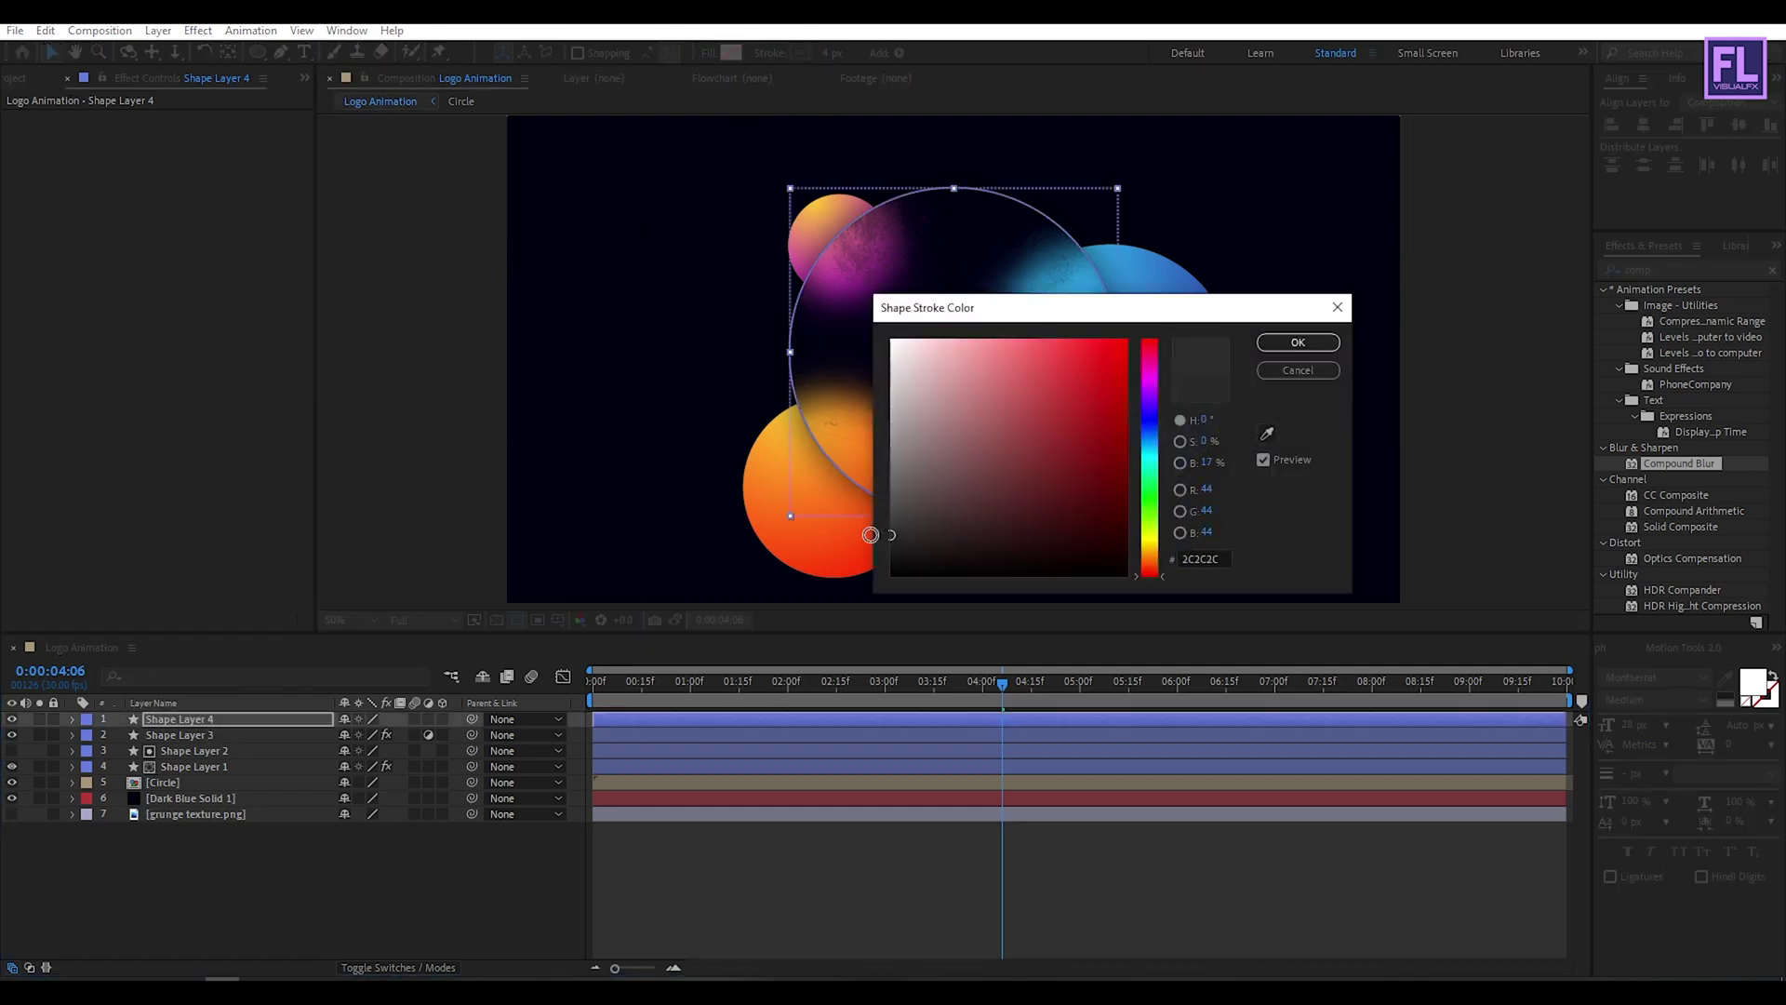
click(1297, 342)
click(1498, 335)
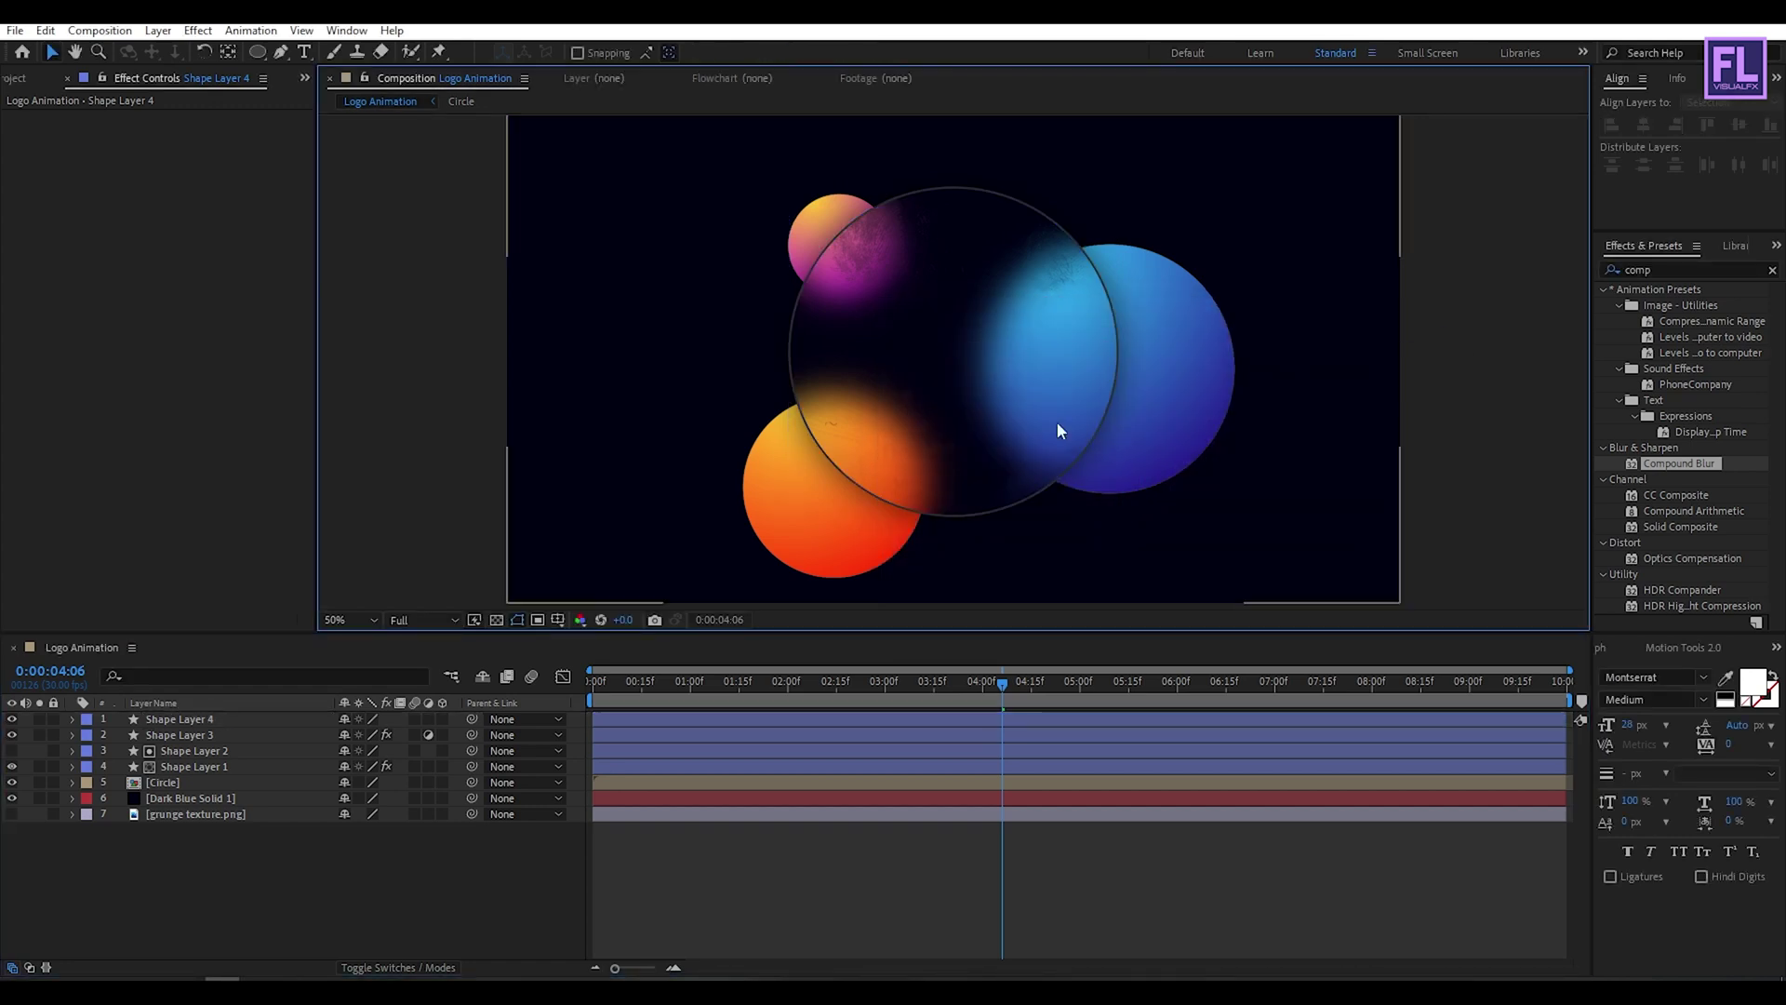
Set Shape Layer 4's blending mode to Add and check the ring's edge up close.
click(197, 721)
click(391, 965)
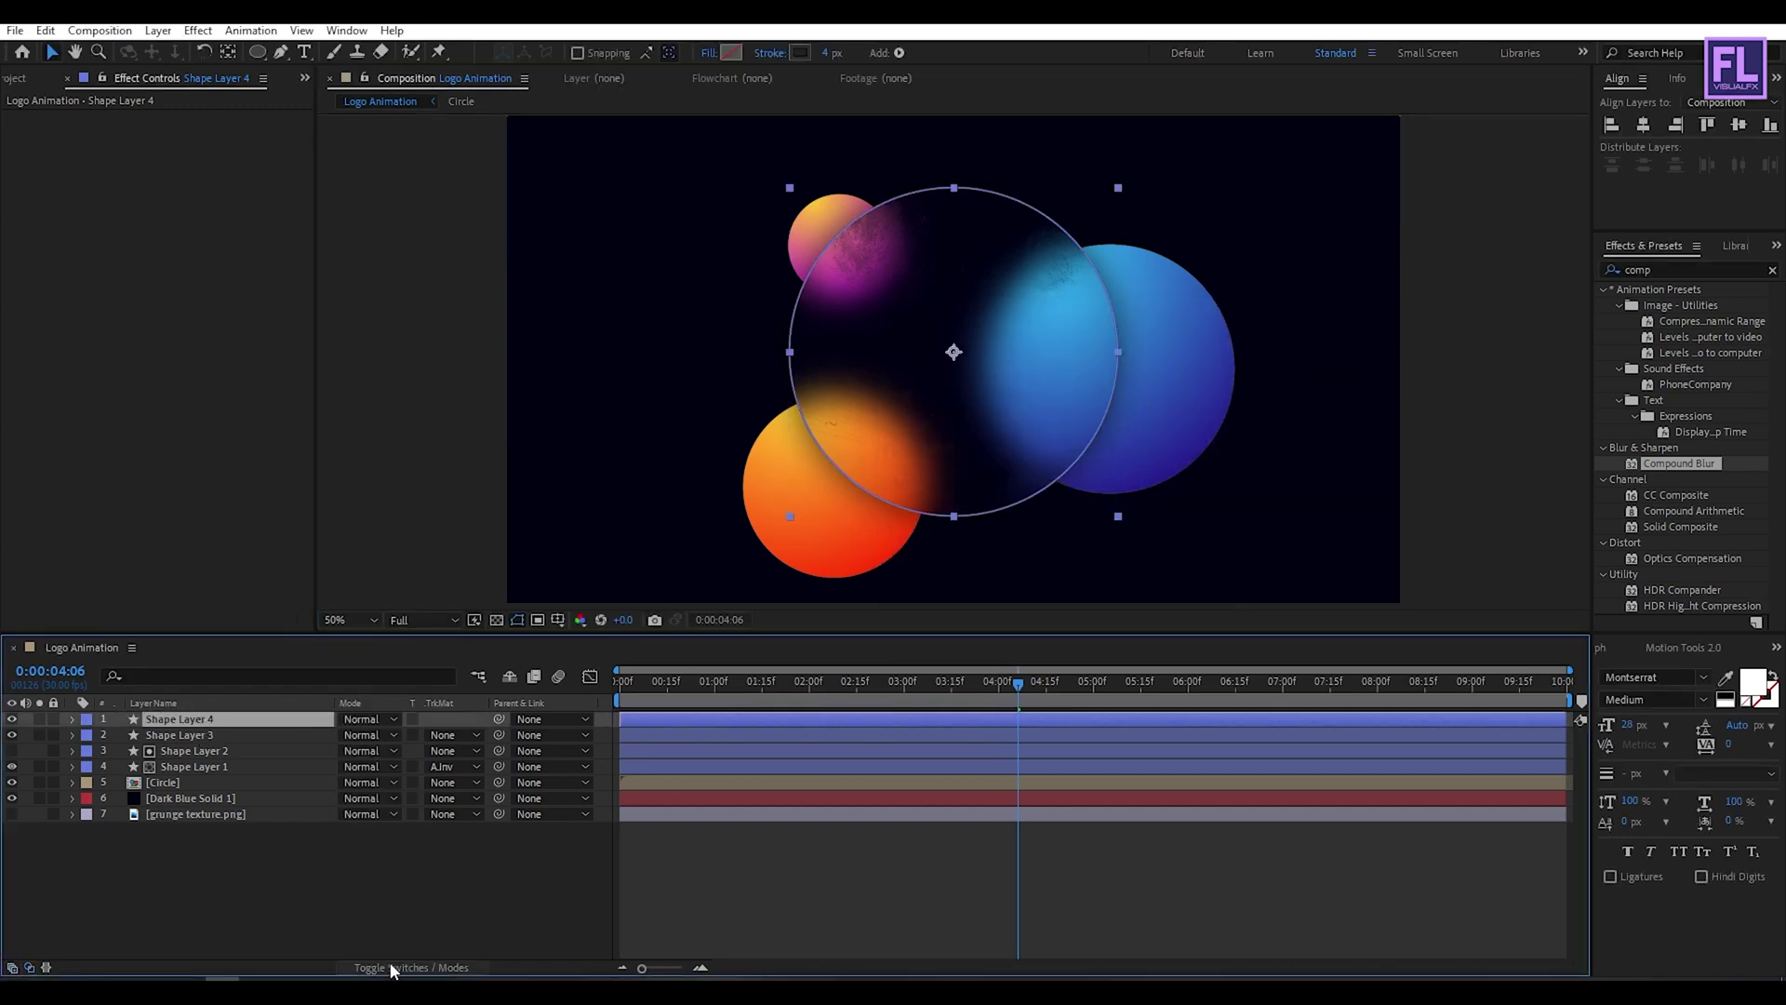
click(364, 721)
click(434, 357)
click(383, 361)
scroll(528, 310, down, 1)
scroll(529, 309, up, 2)
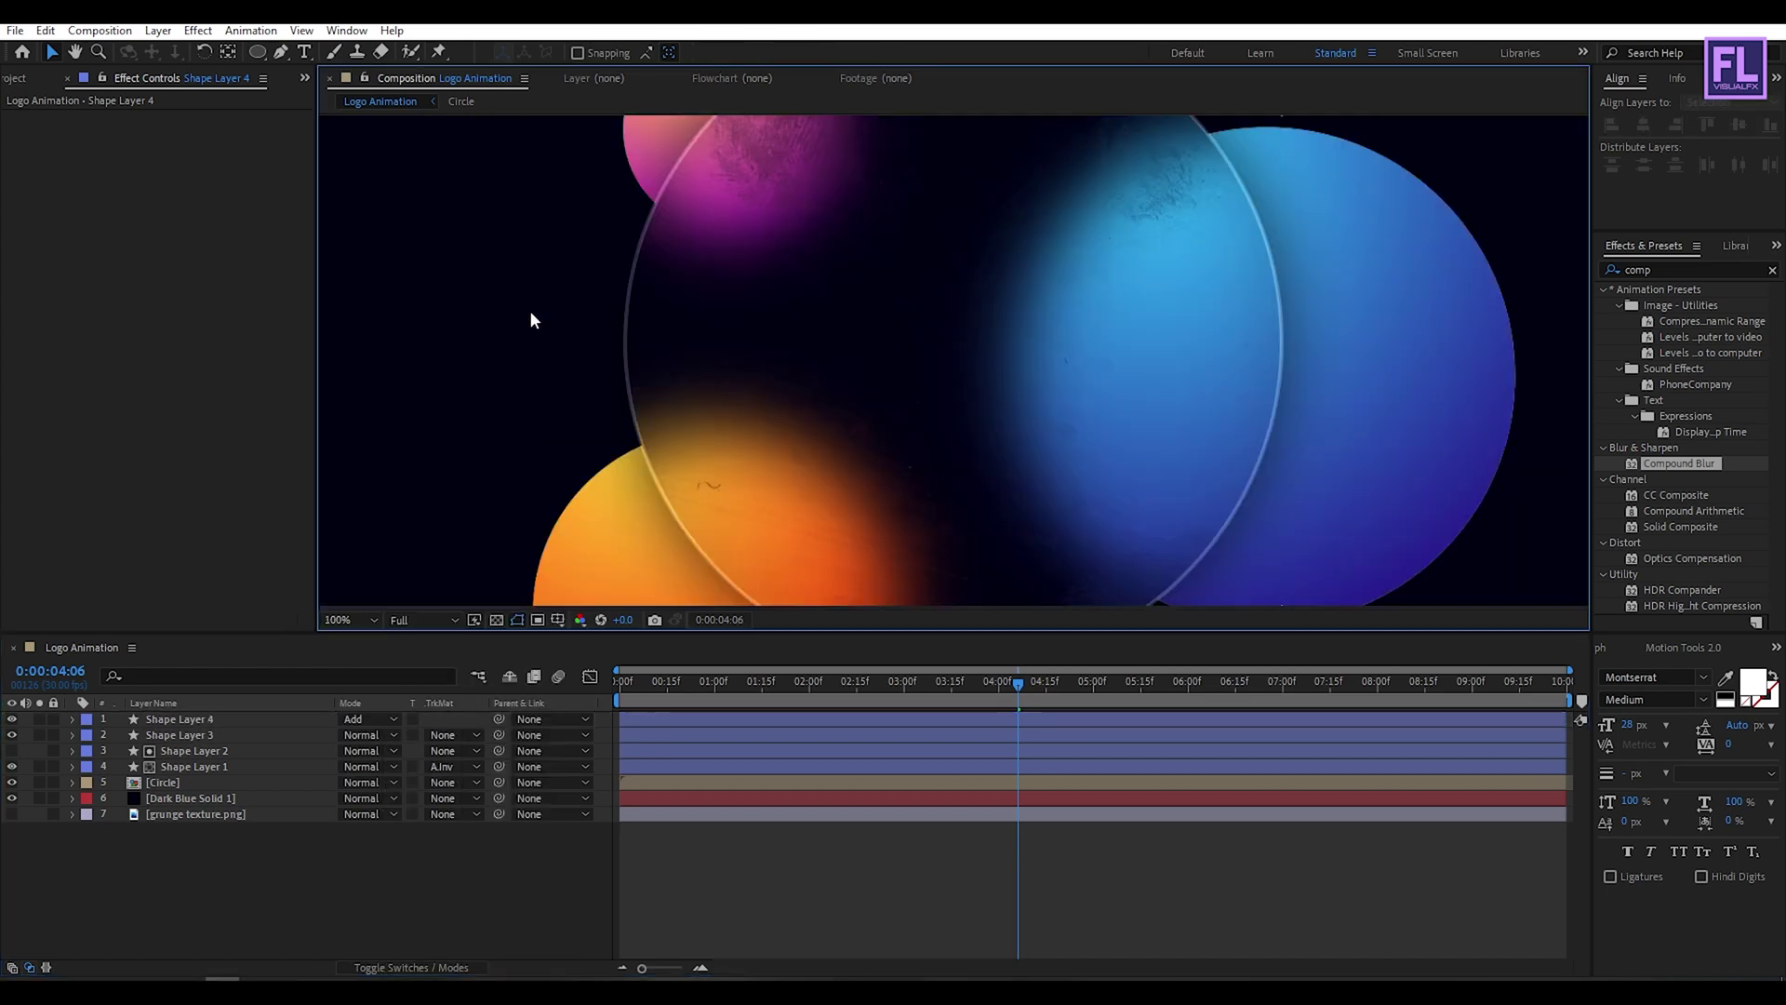
scroll(529, 310, down, 1)
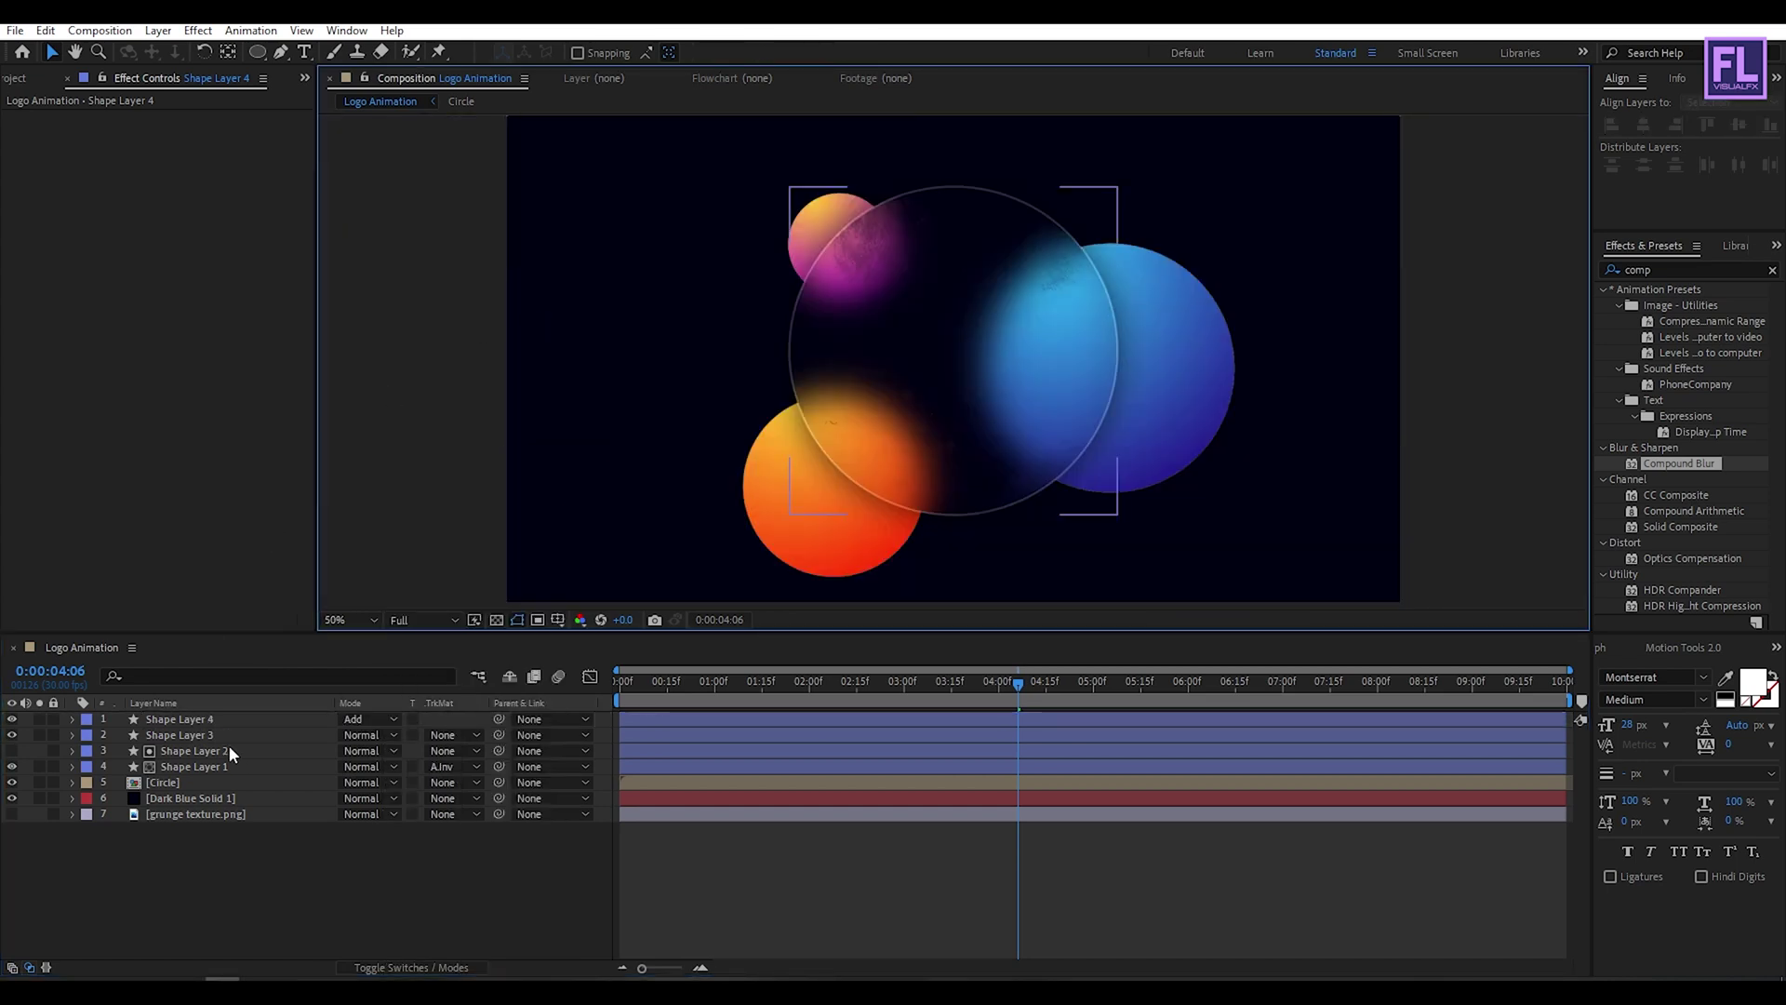
Pre-compose Shape Layers 1 through 4 into a composition named Glass, moving all attributes into it.
click(189, 765)
shift+click(208, 722)
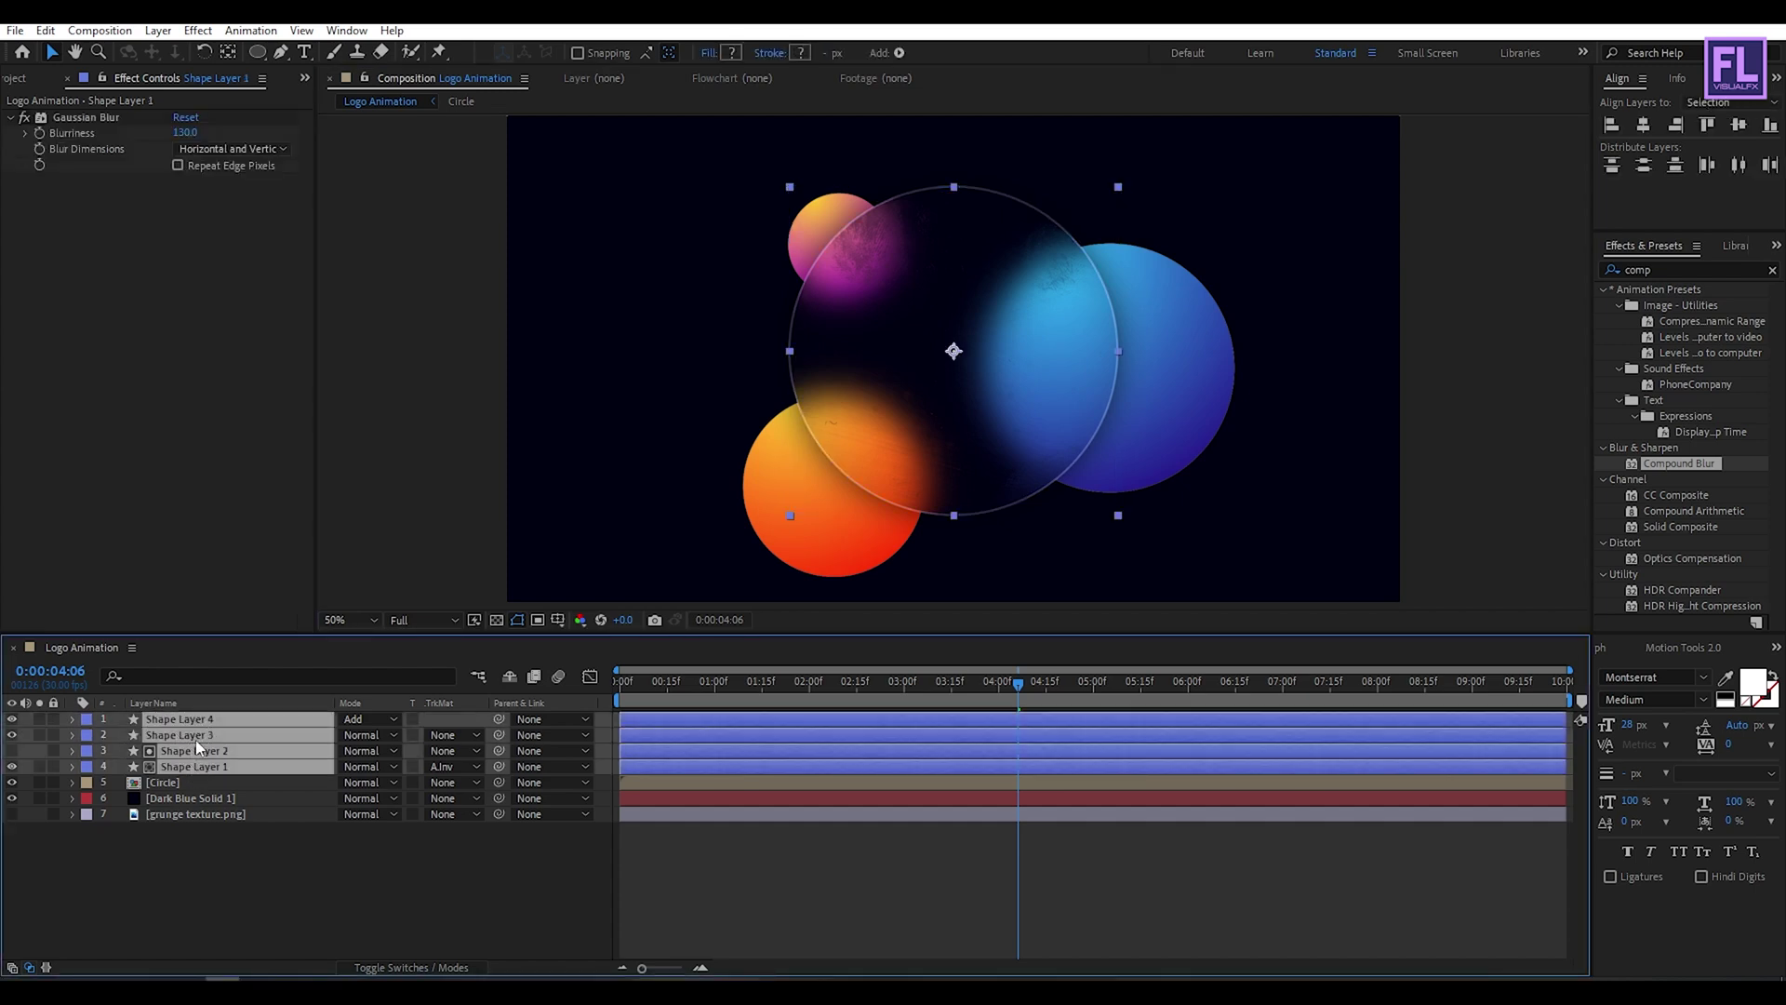
right_click(195, 740)
click(309, 638)
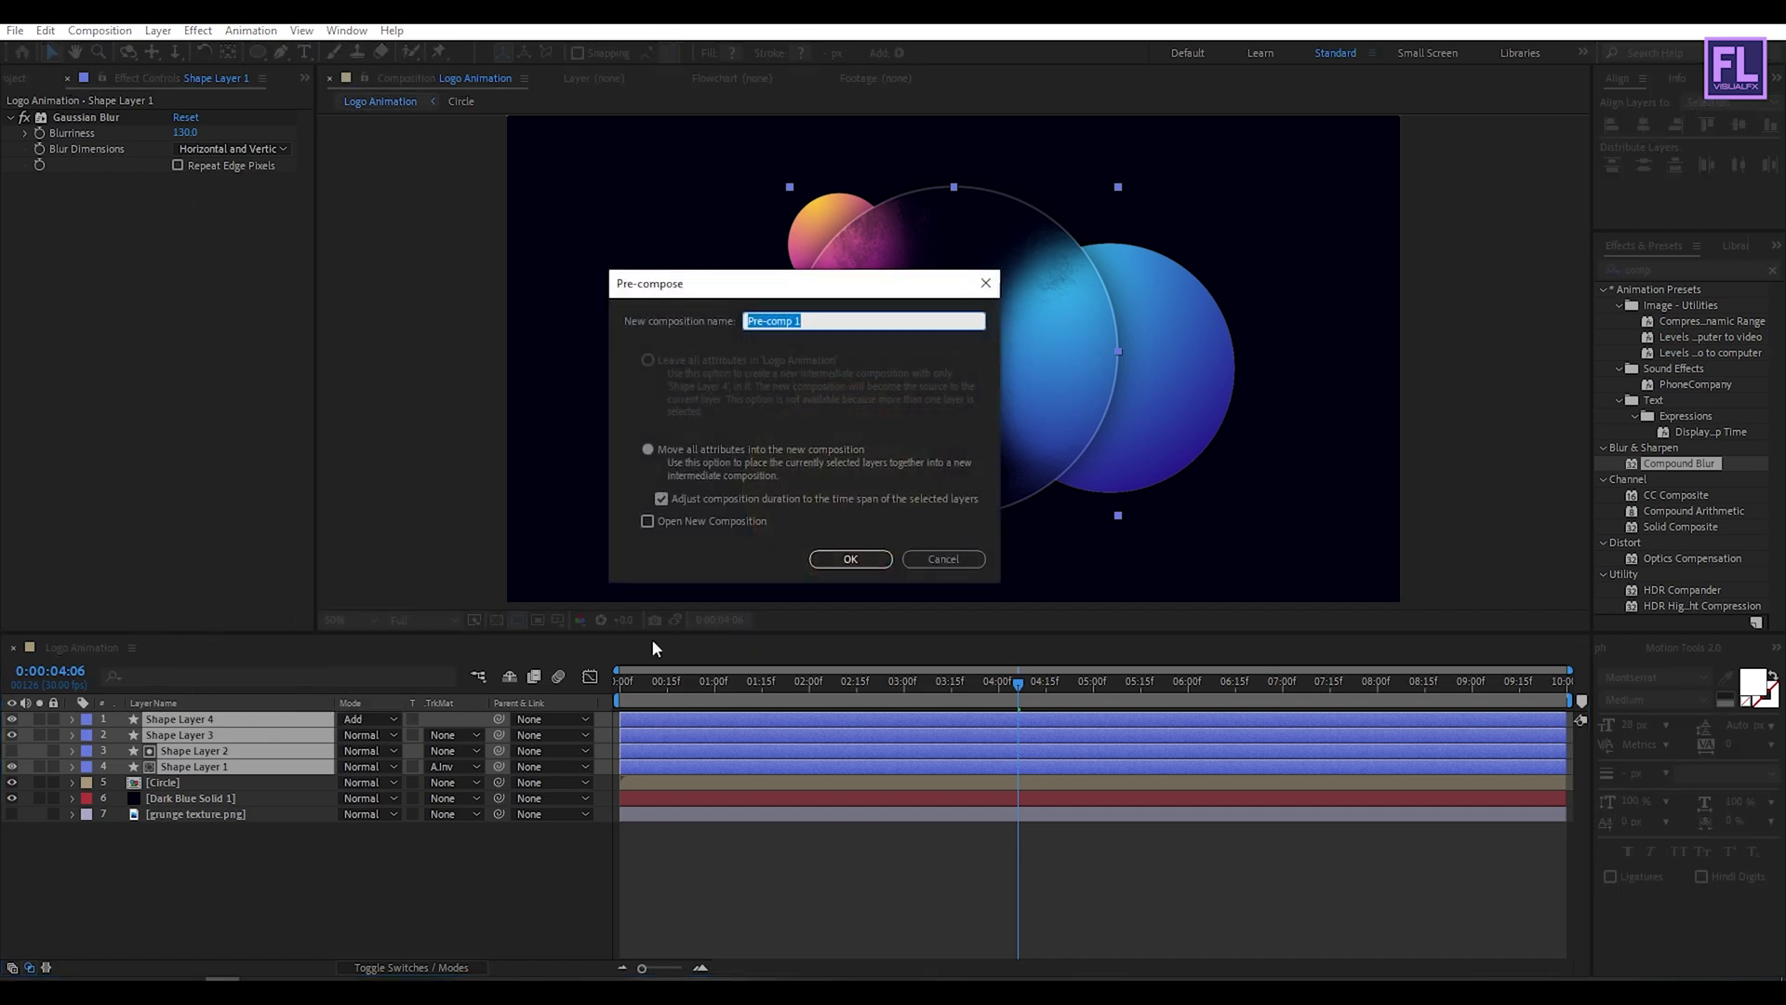
click(694, 449)
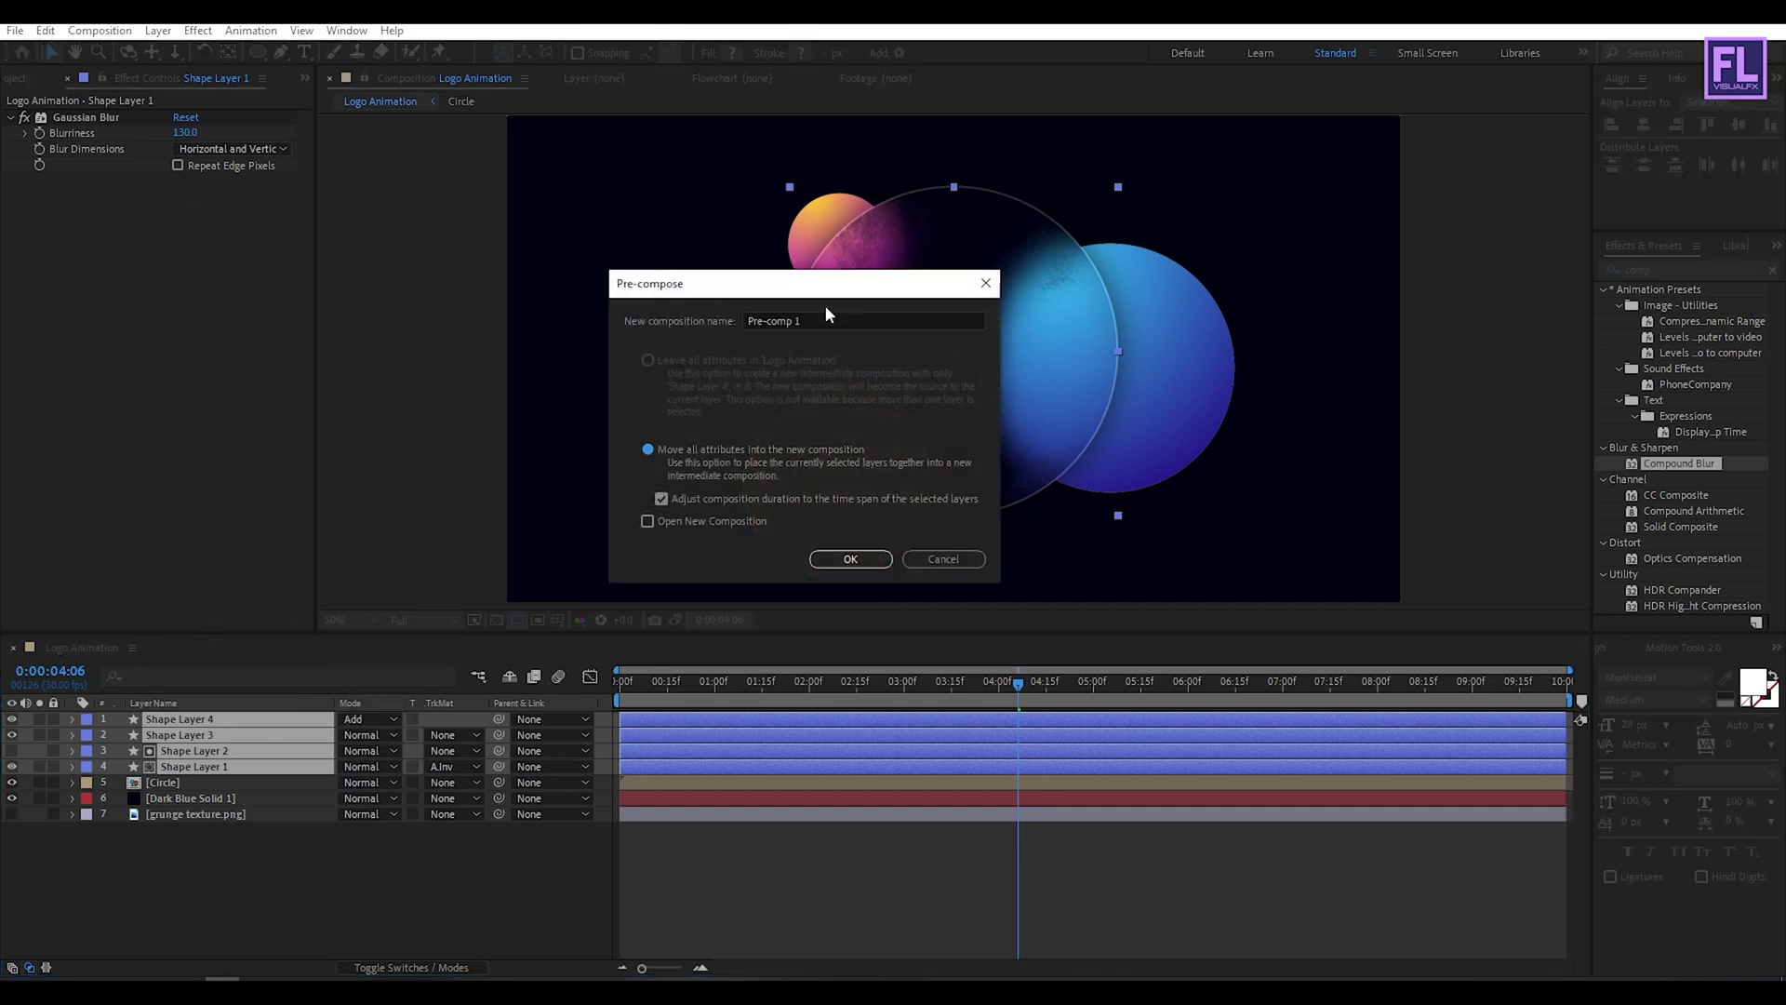
drag(822, 317, 620, 326)
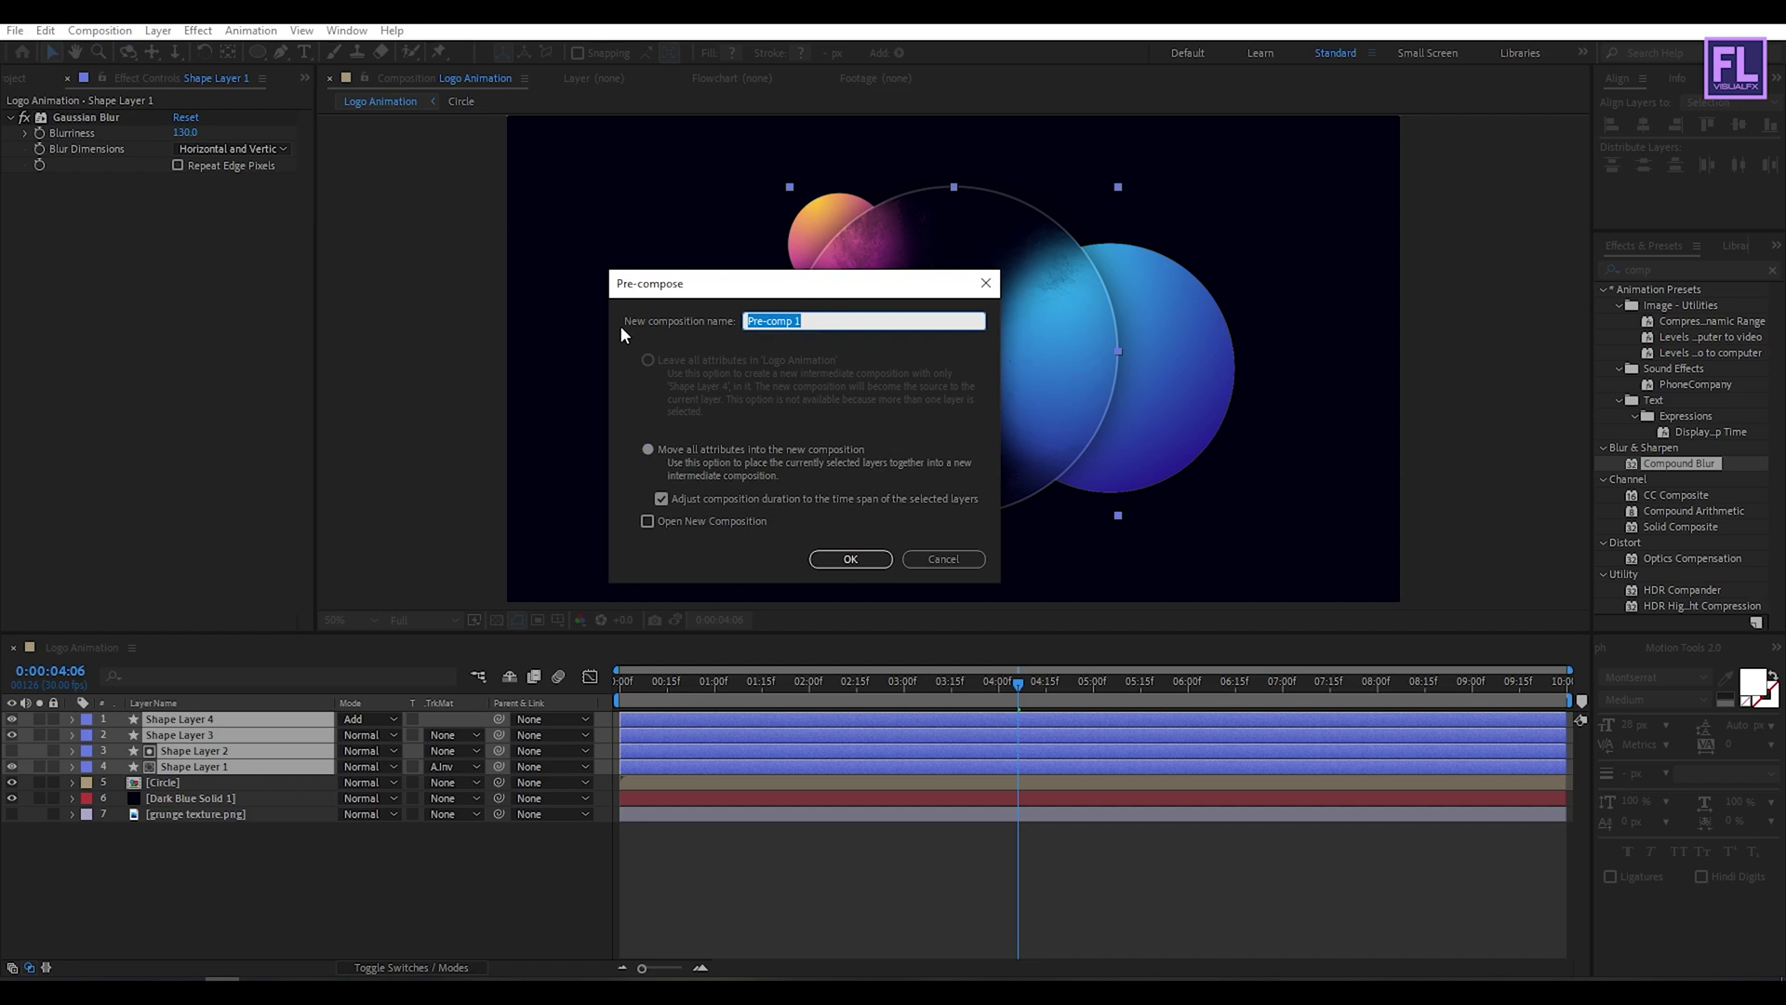
text(Glass)
click(851, 560)
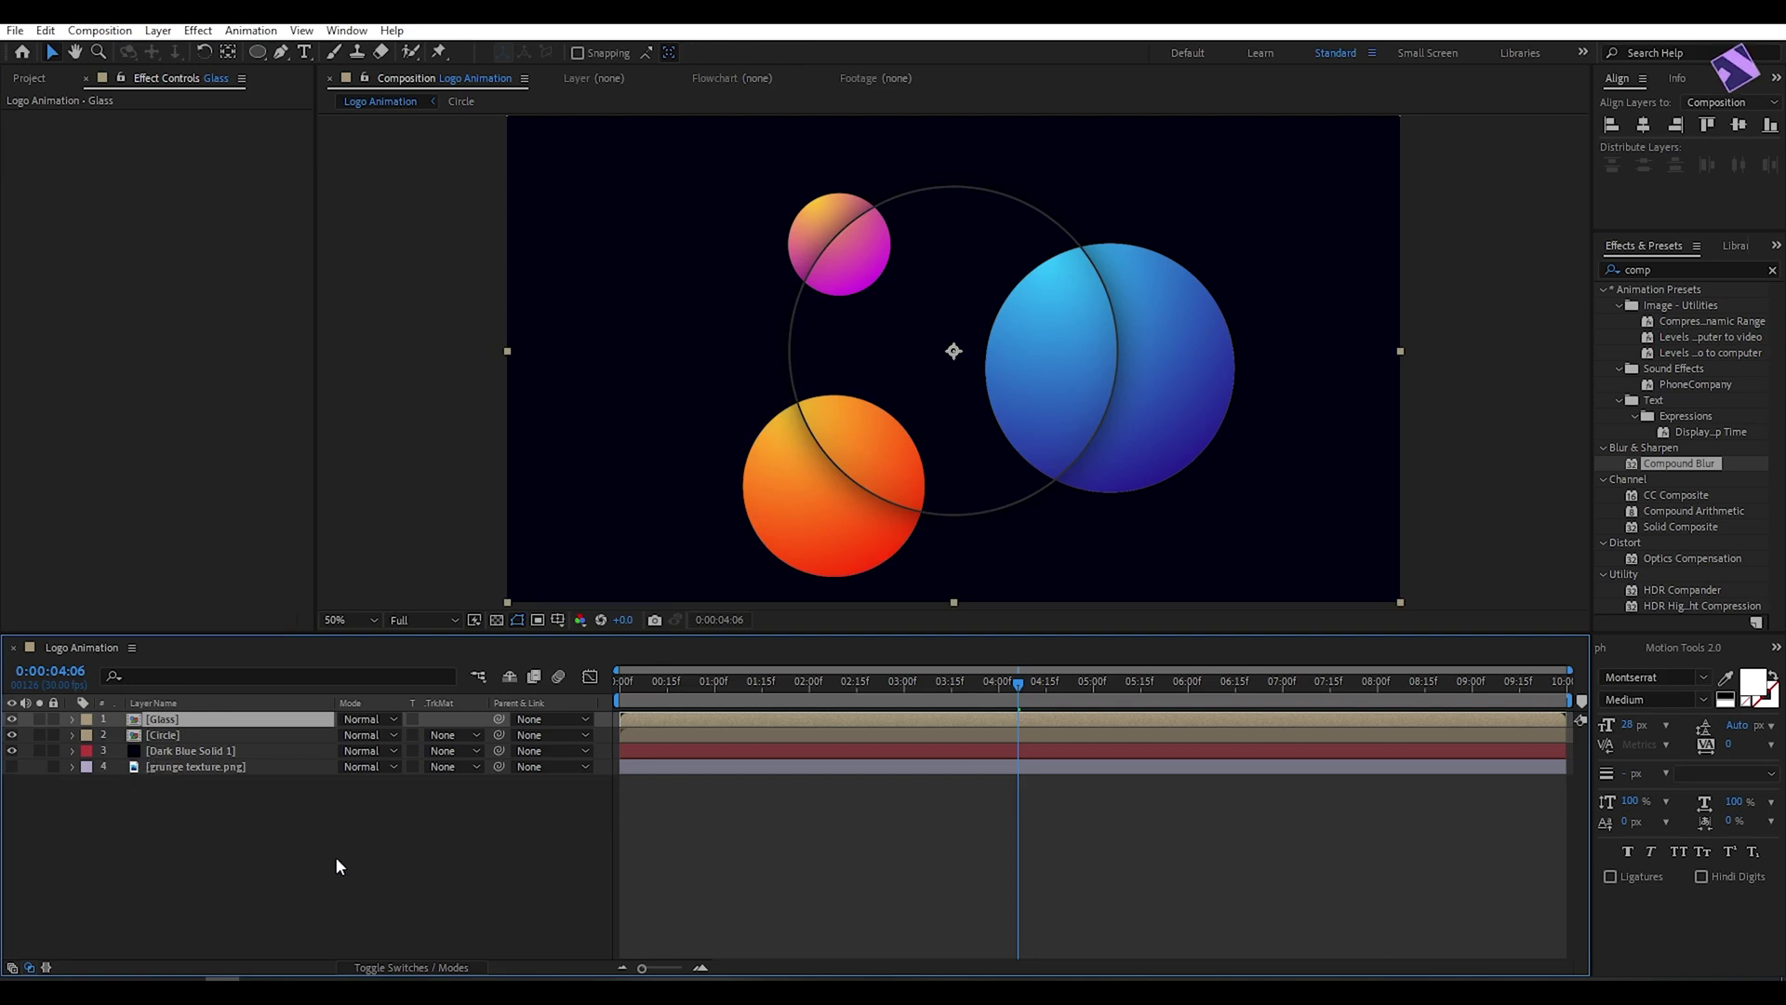
Enable Collapse Transformations on the Glass layer.
click(387, 967)
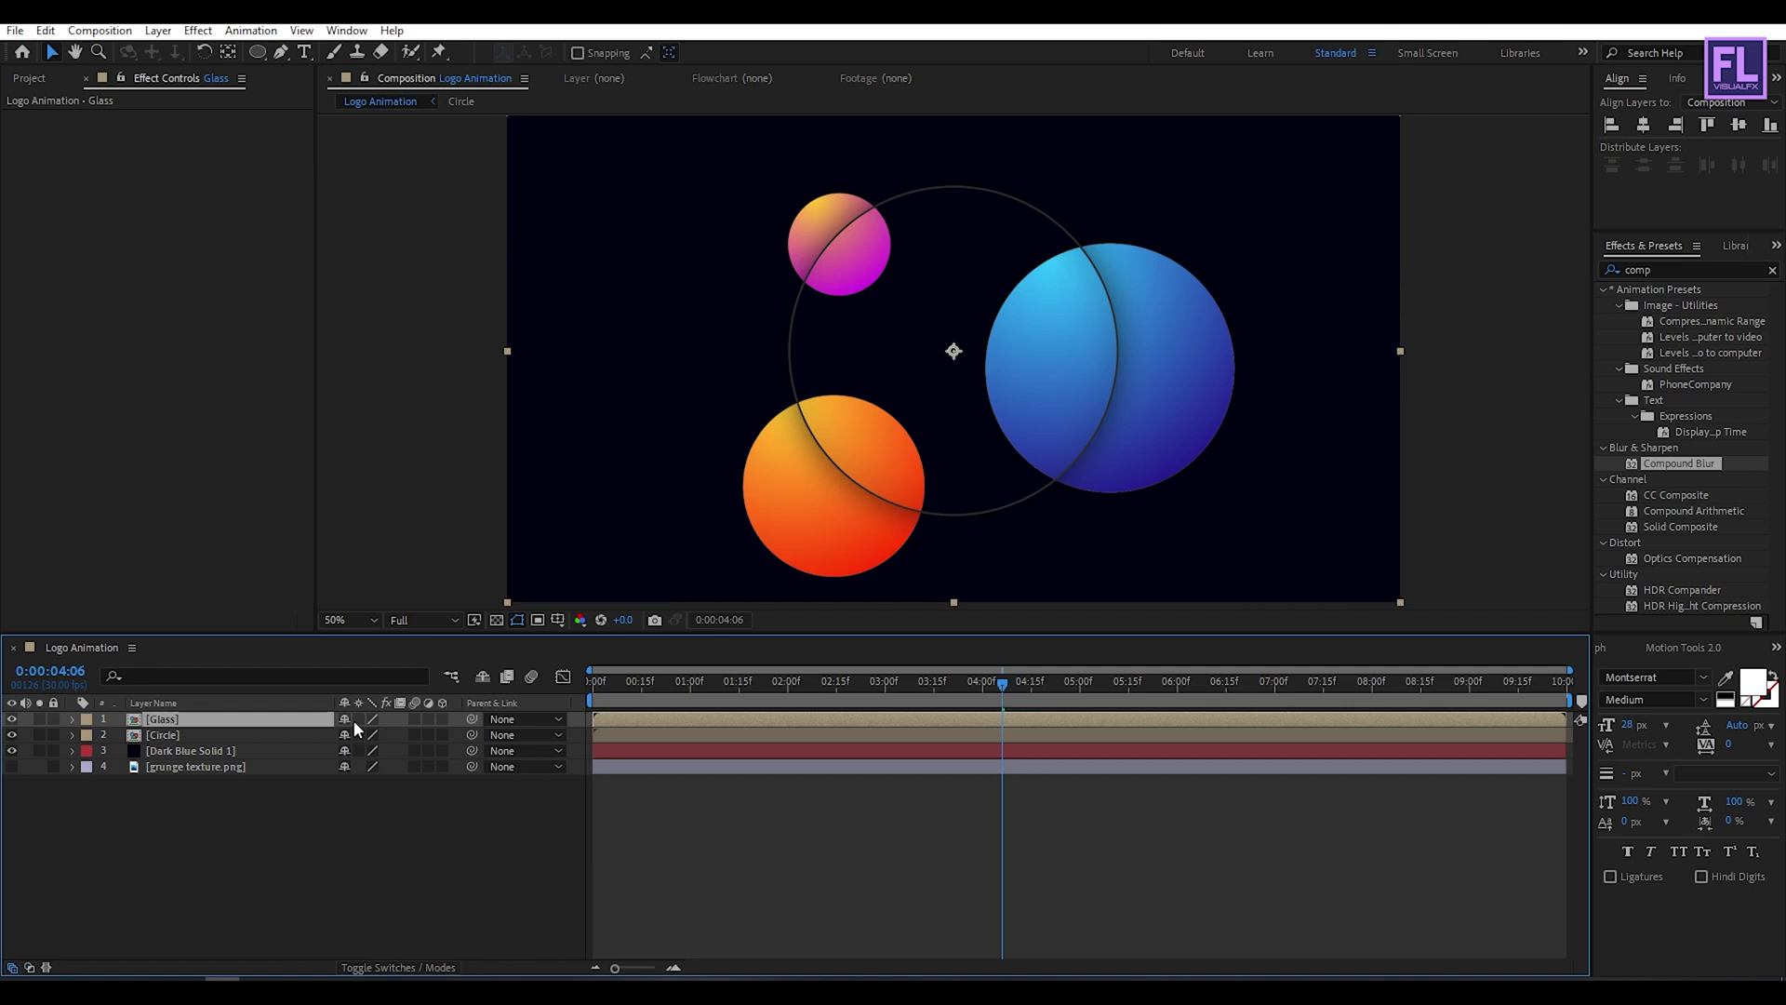
click(358, 718)
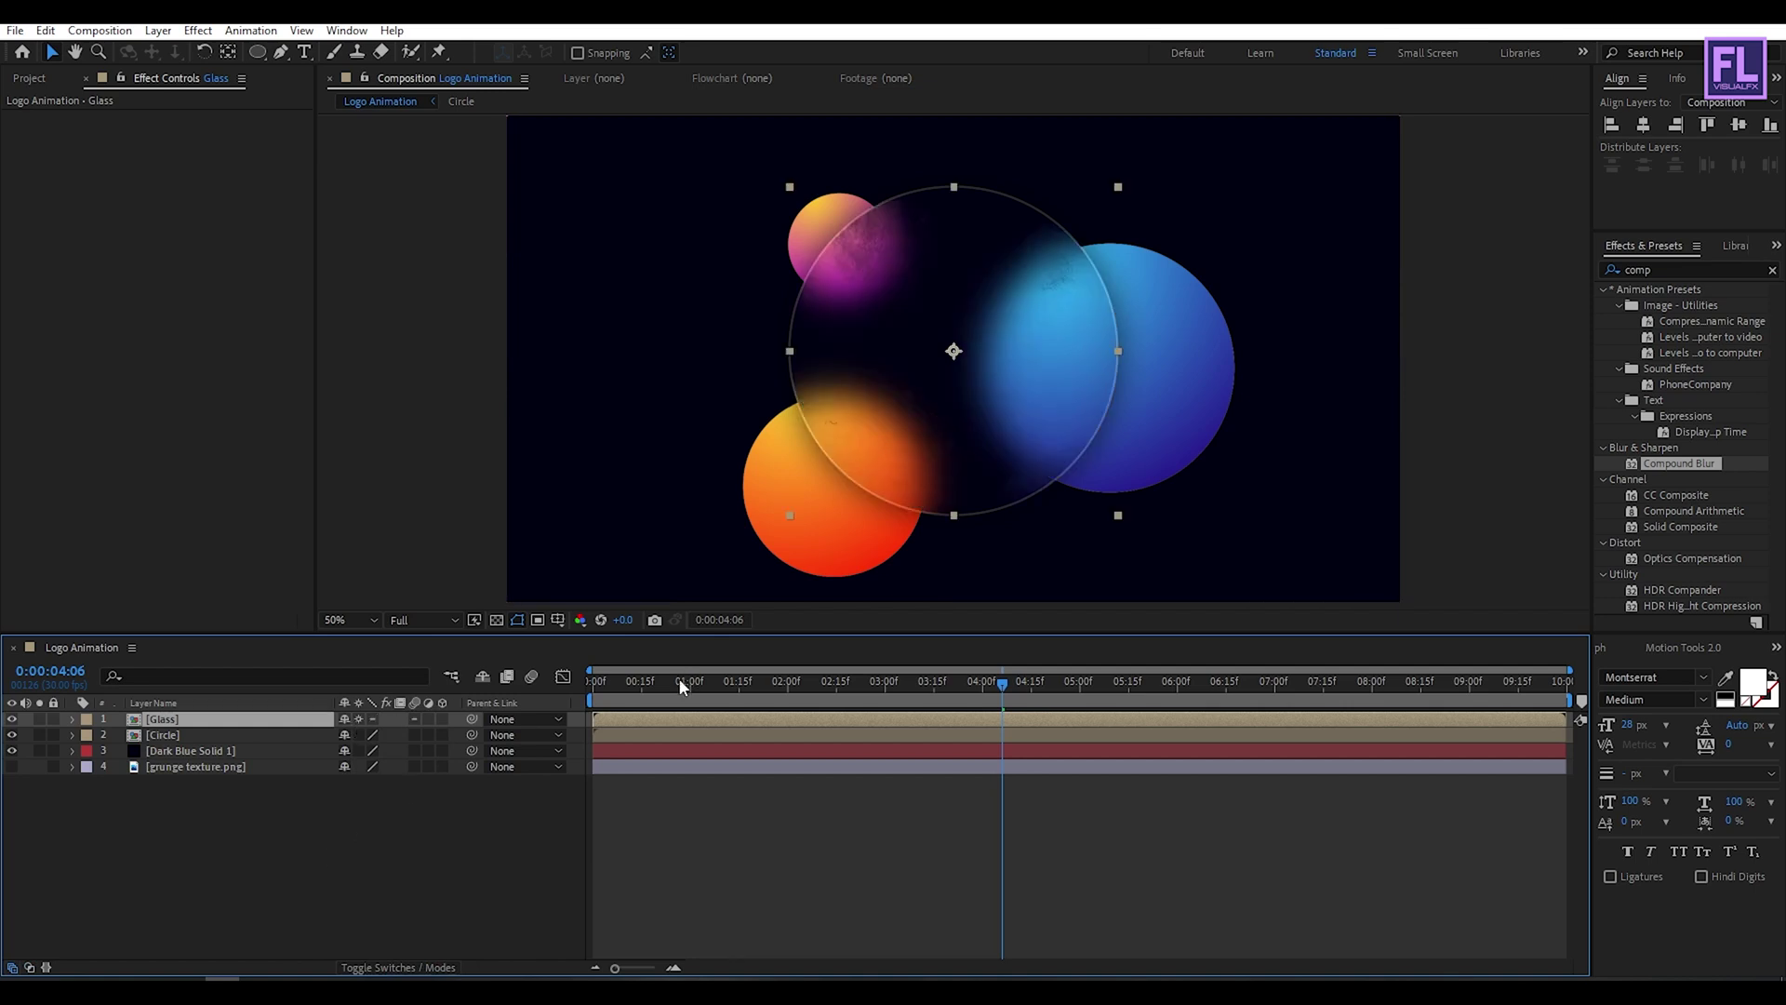
drag(682, 679, 586, 690)
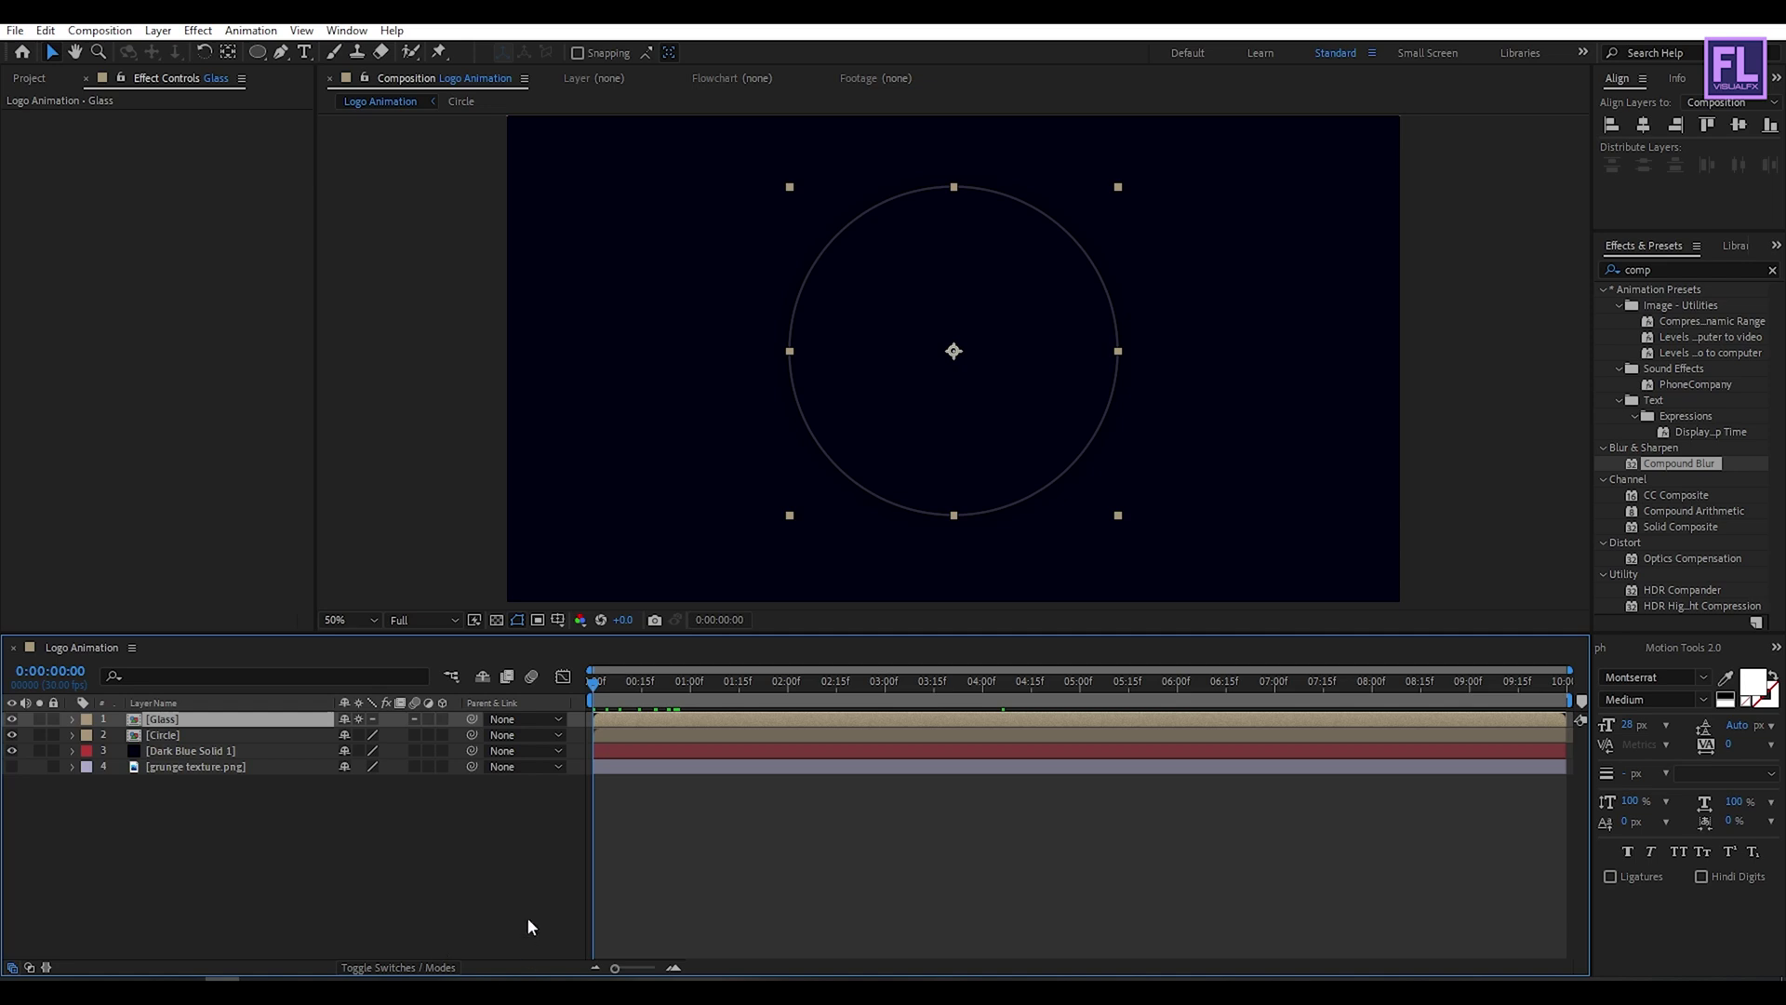
Animate the Glass layer's Scale from 0% at the start to 100% at frame 10.
drag(611, 688, 576, 691)
key(s)
click(119, 735)
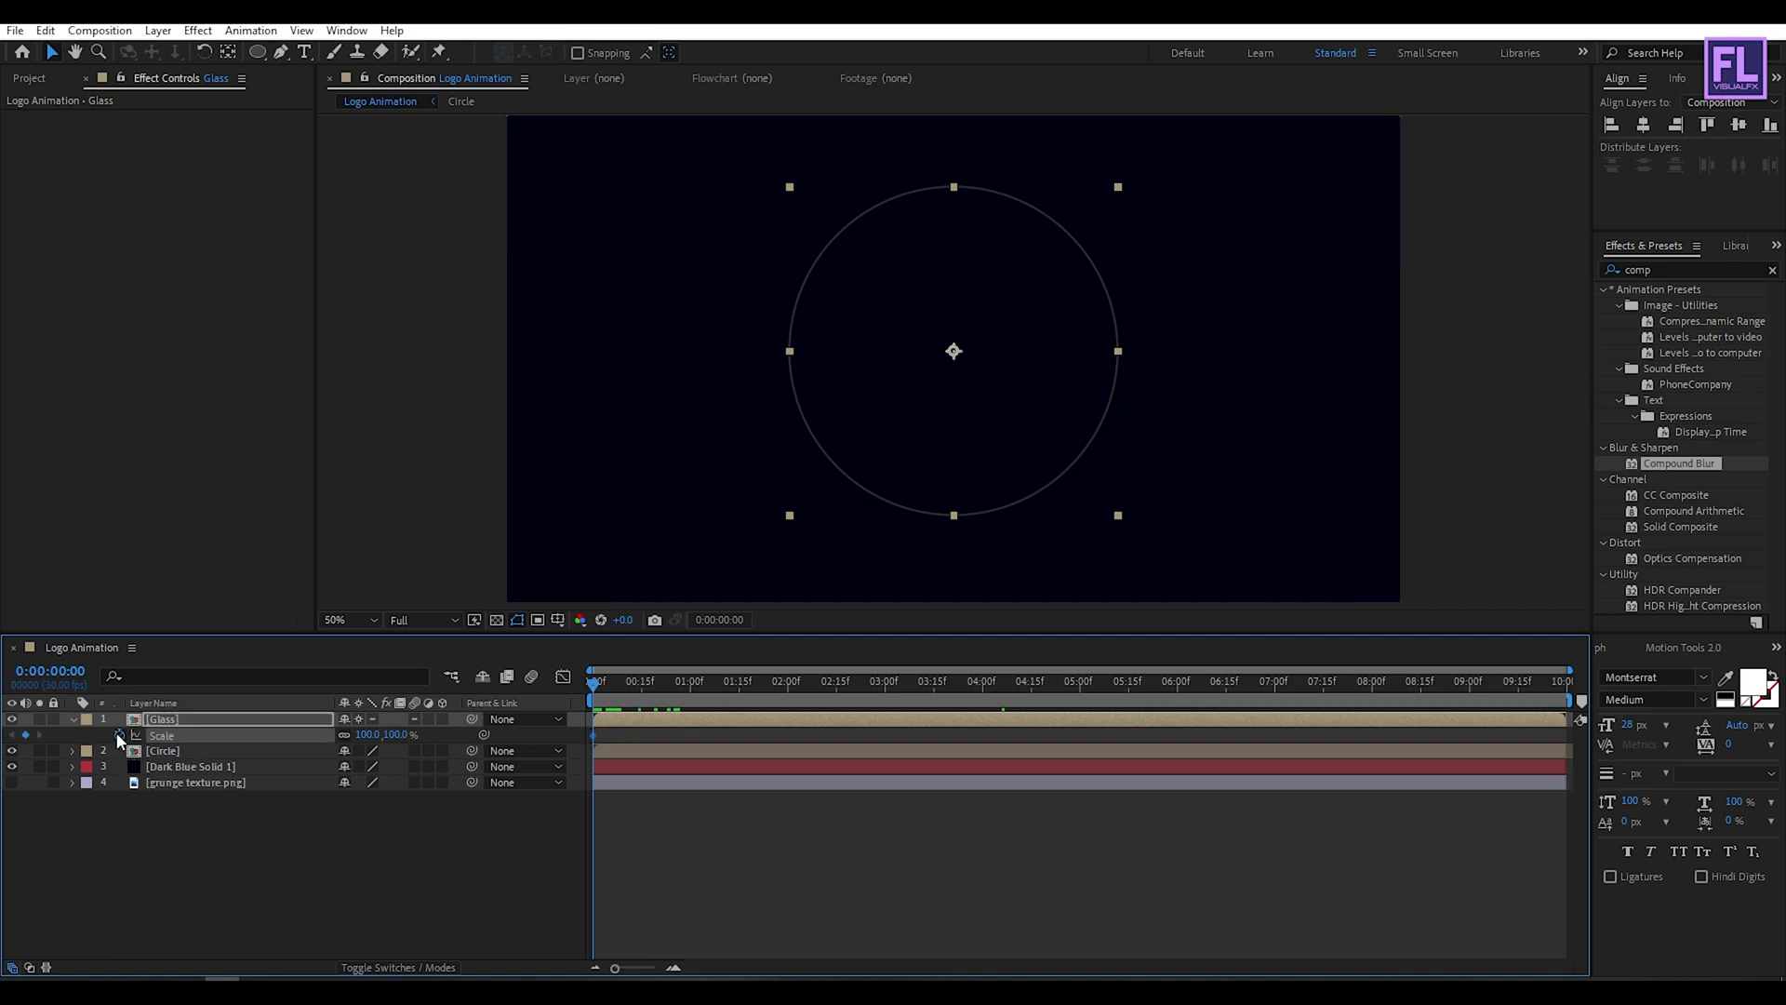
click(368, 734)
text(0)
key(Return)
drag(602, 679, 625, 678)
click(372, 734)
text(100)
key(Return)
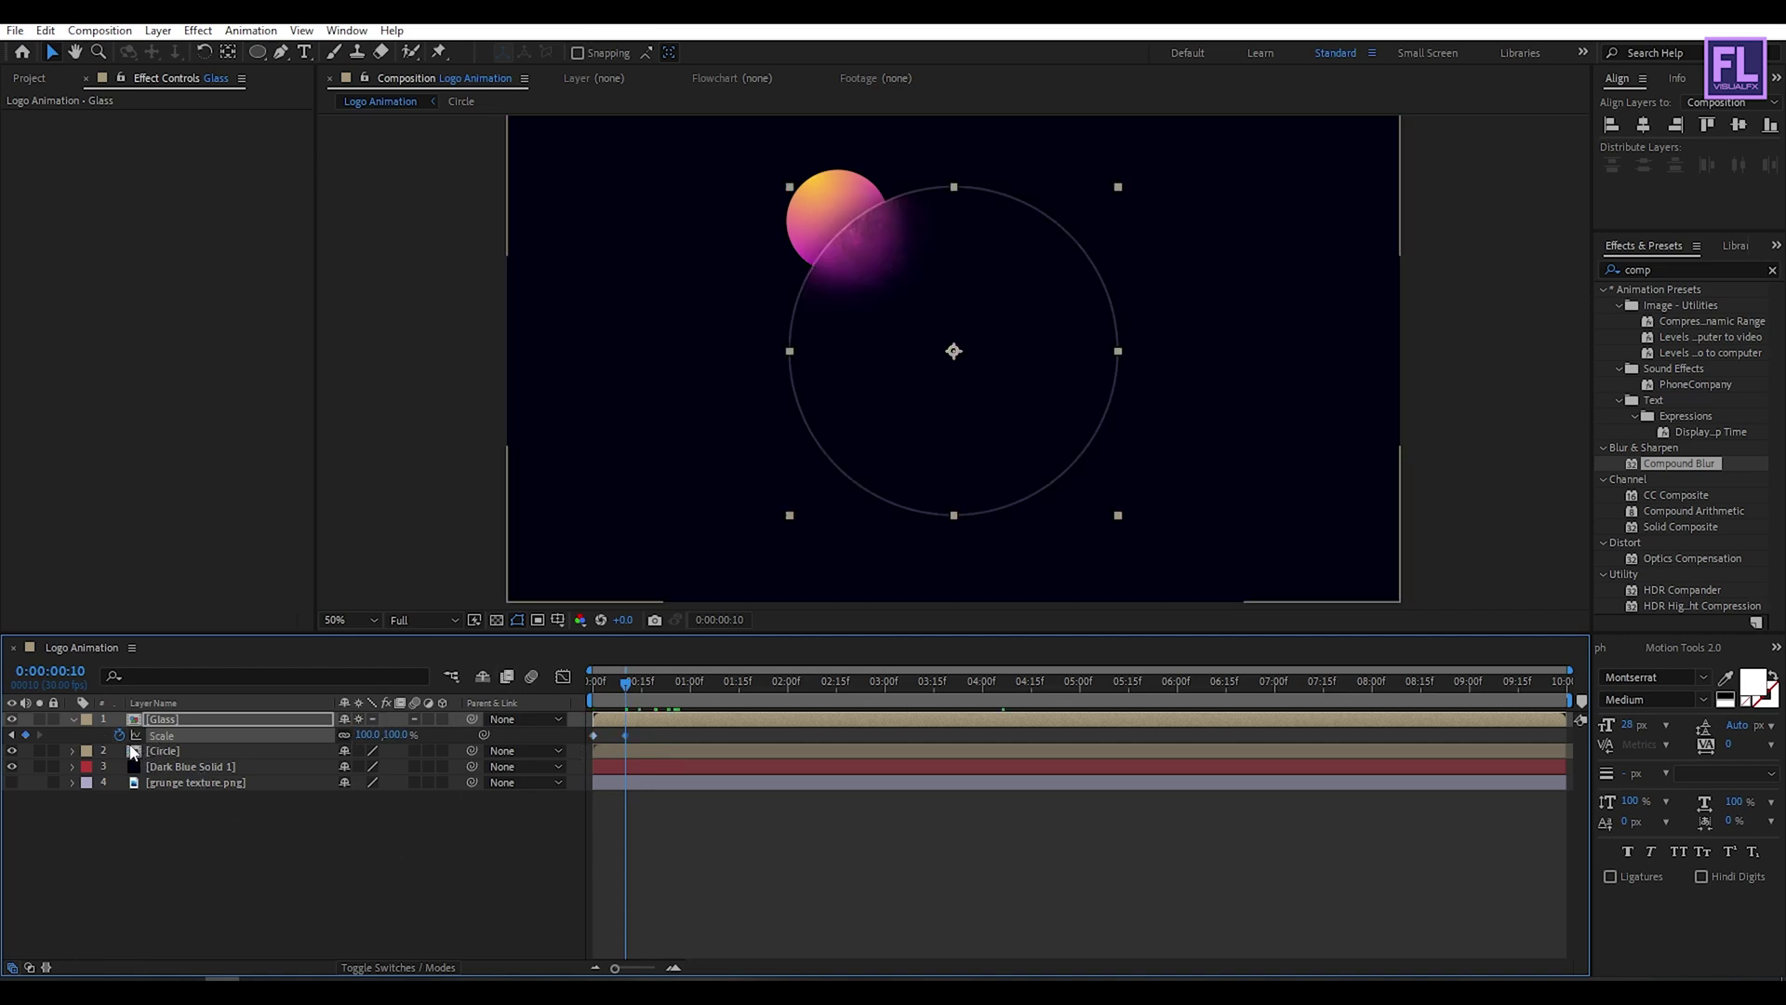
Switch to Notepad and copy the full bounce expression from the Expression text file.
mouse_move(403, 968)
click(395, 916)
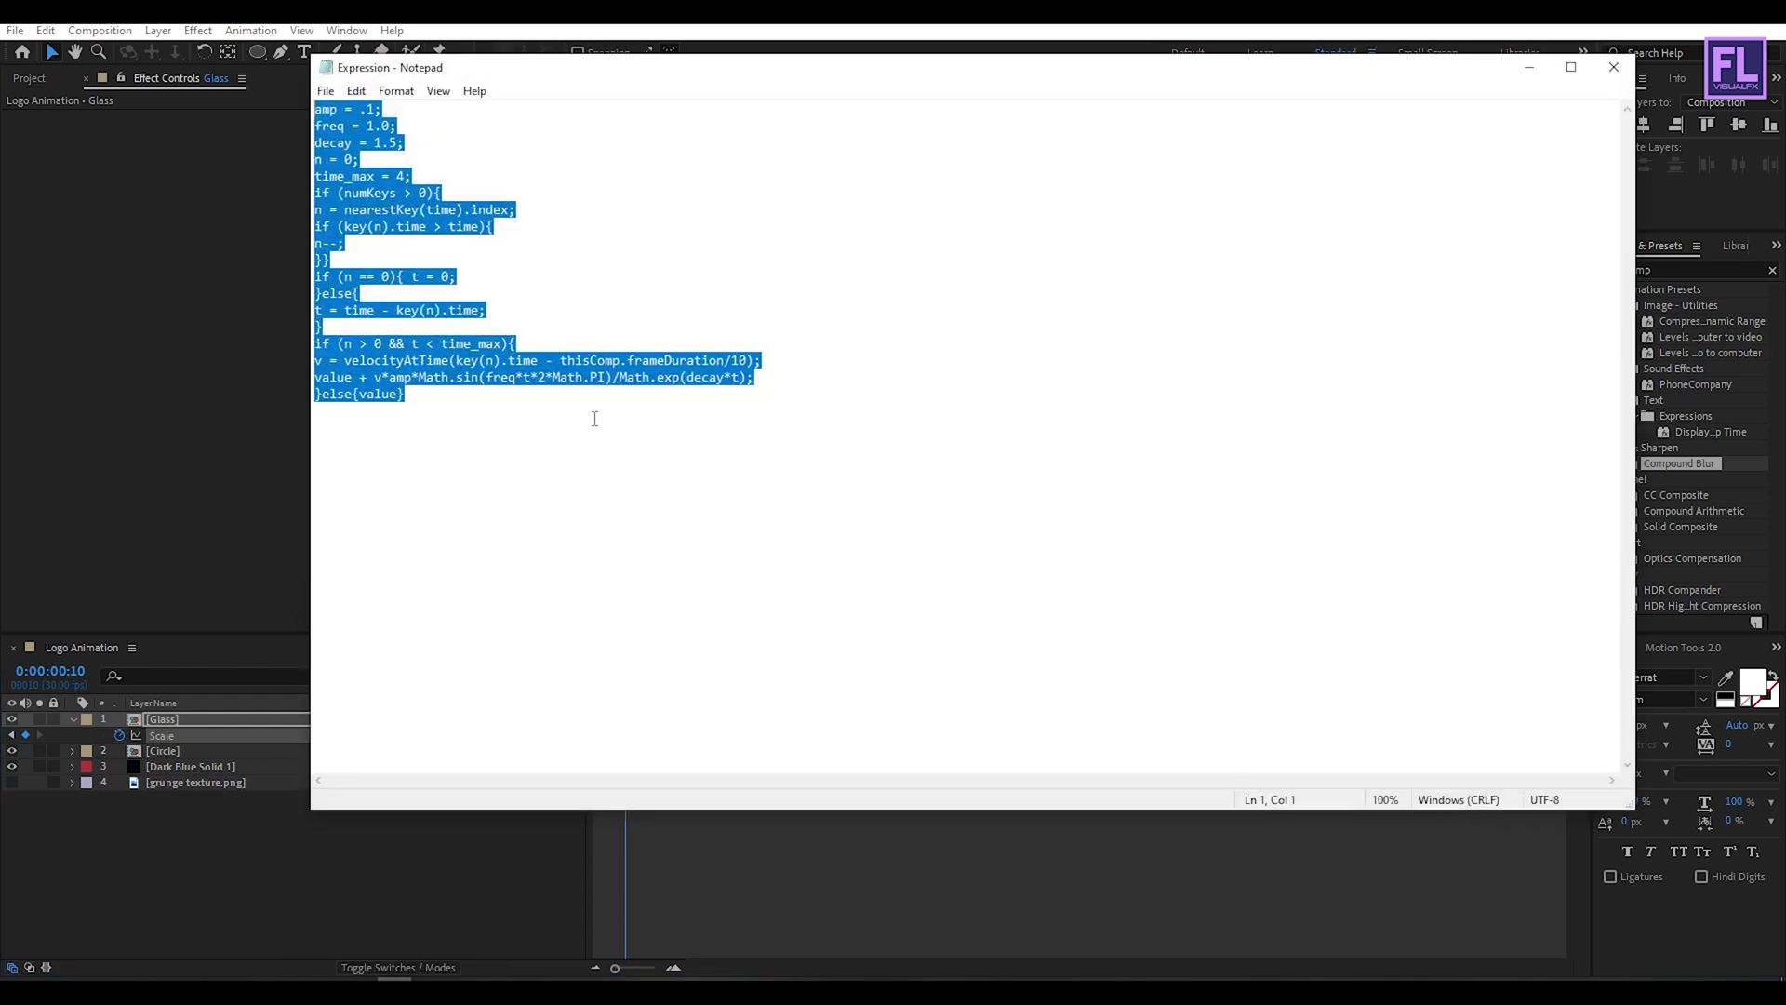
right_click(446, 357)
click(507, 419)
click(1529, 67)
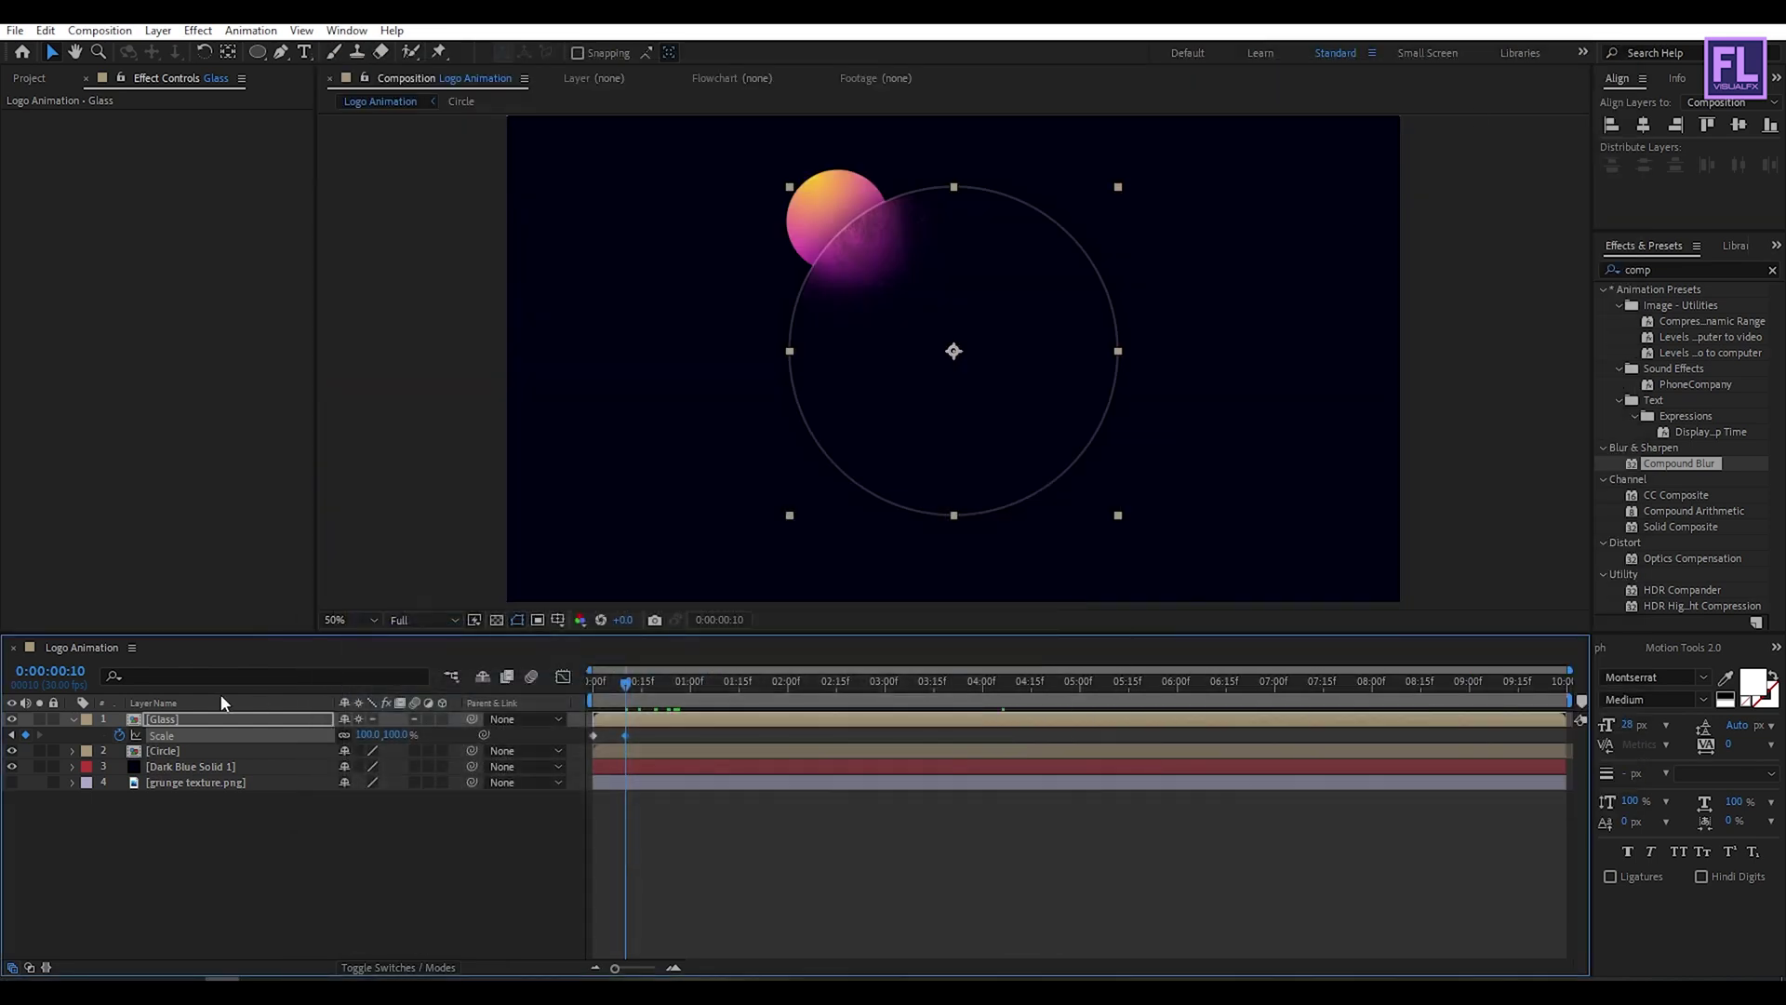
Apply the copied bounce expression to the Glass layer's Scale and scrub through the resulting motion.
alt+click(120, 735)
key(ctrl+v)
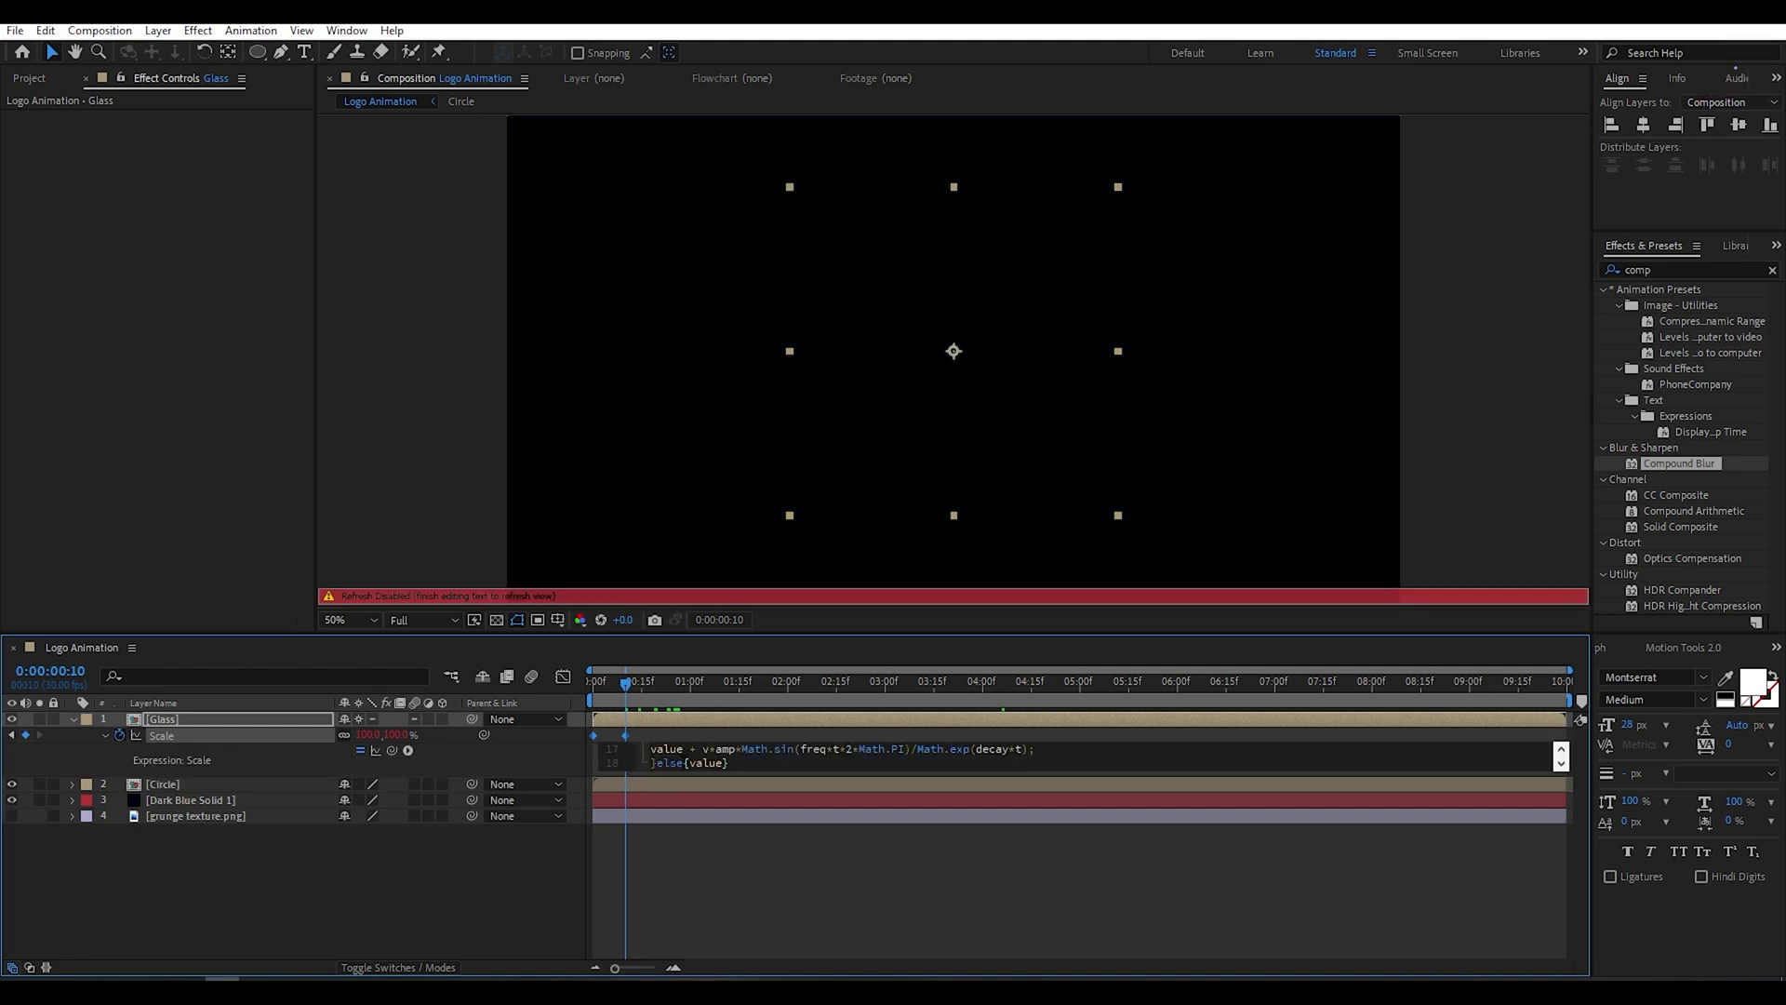
click(443, 899)
click(627, 680)
drag(627, 682, 815, 681)
click(188, 733)
click(74, 719)
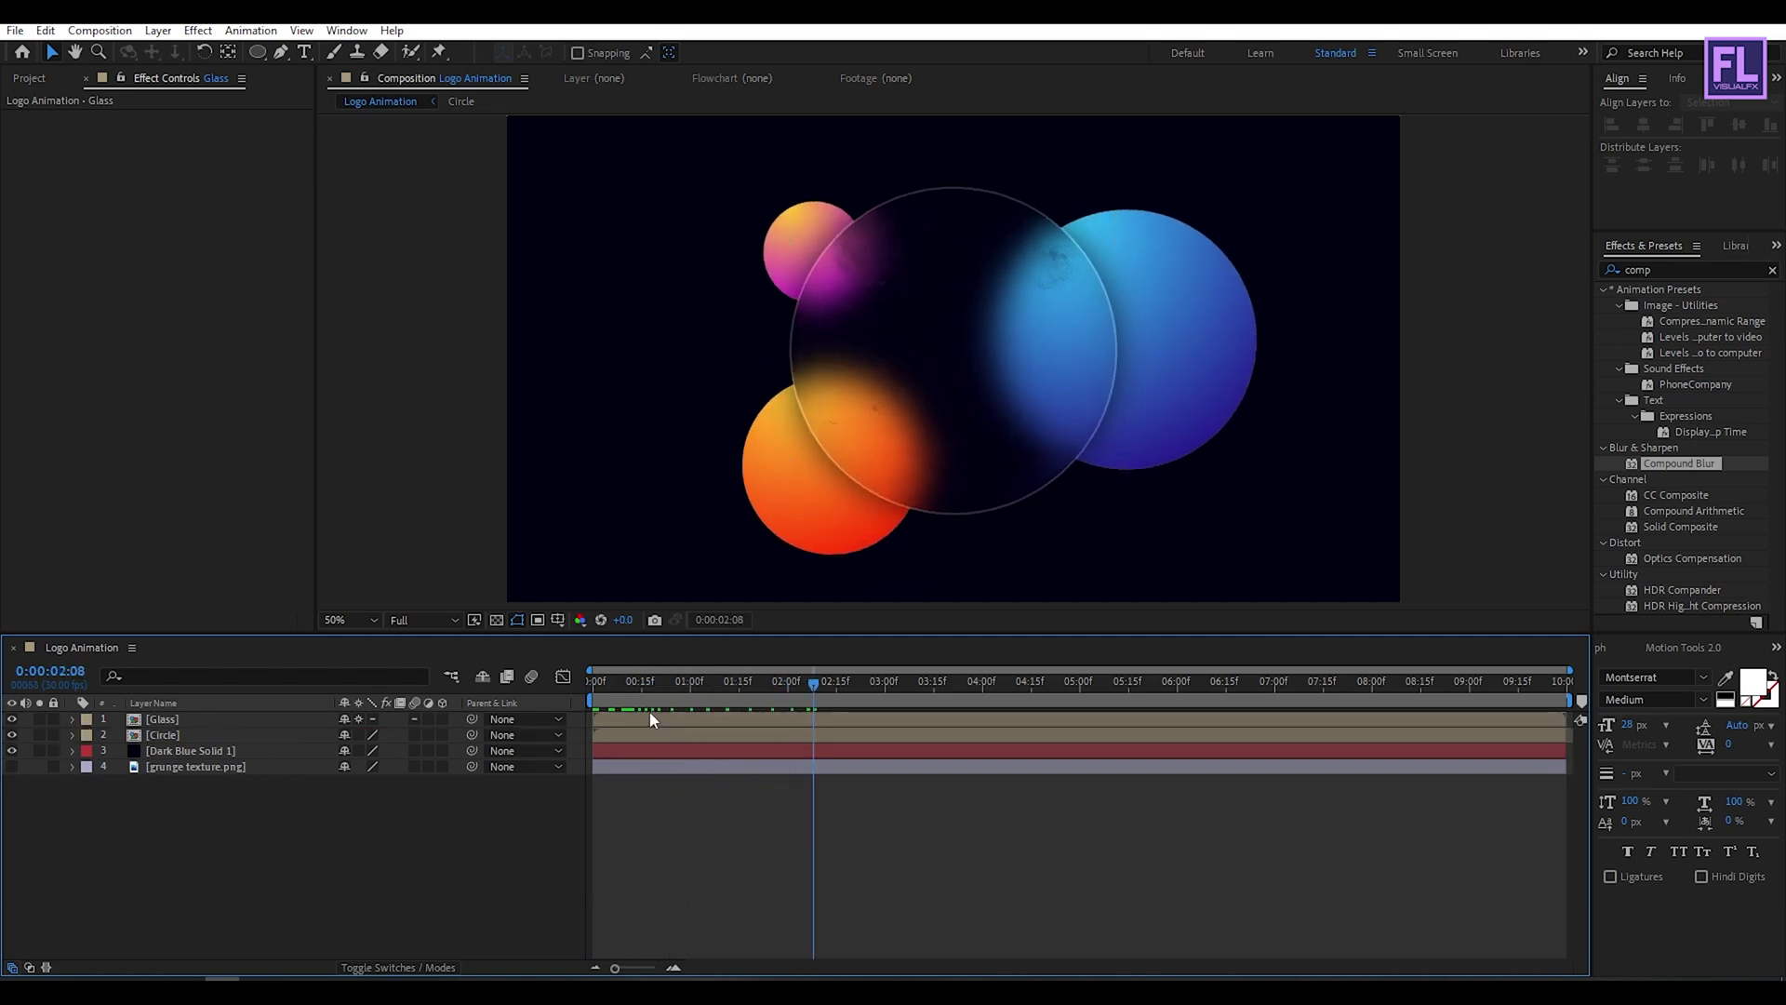
Shift the Glass layer to start about 12 frames in and preview the animation from the beginning.
click(620, 721)
drag(622, 720, 573, 700)
click(659, 685)
key(space)
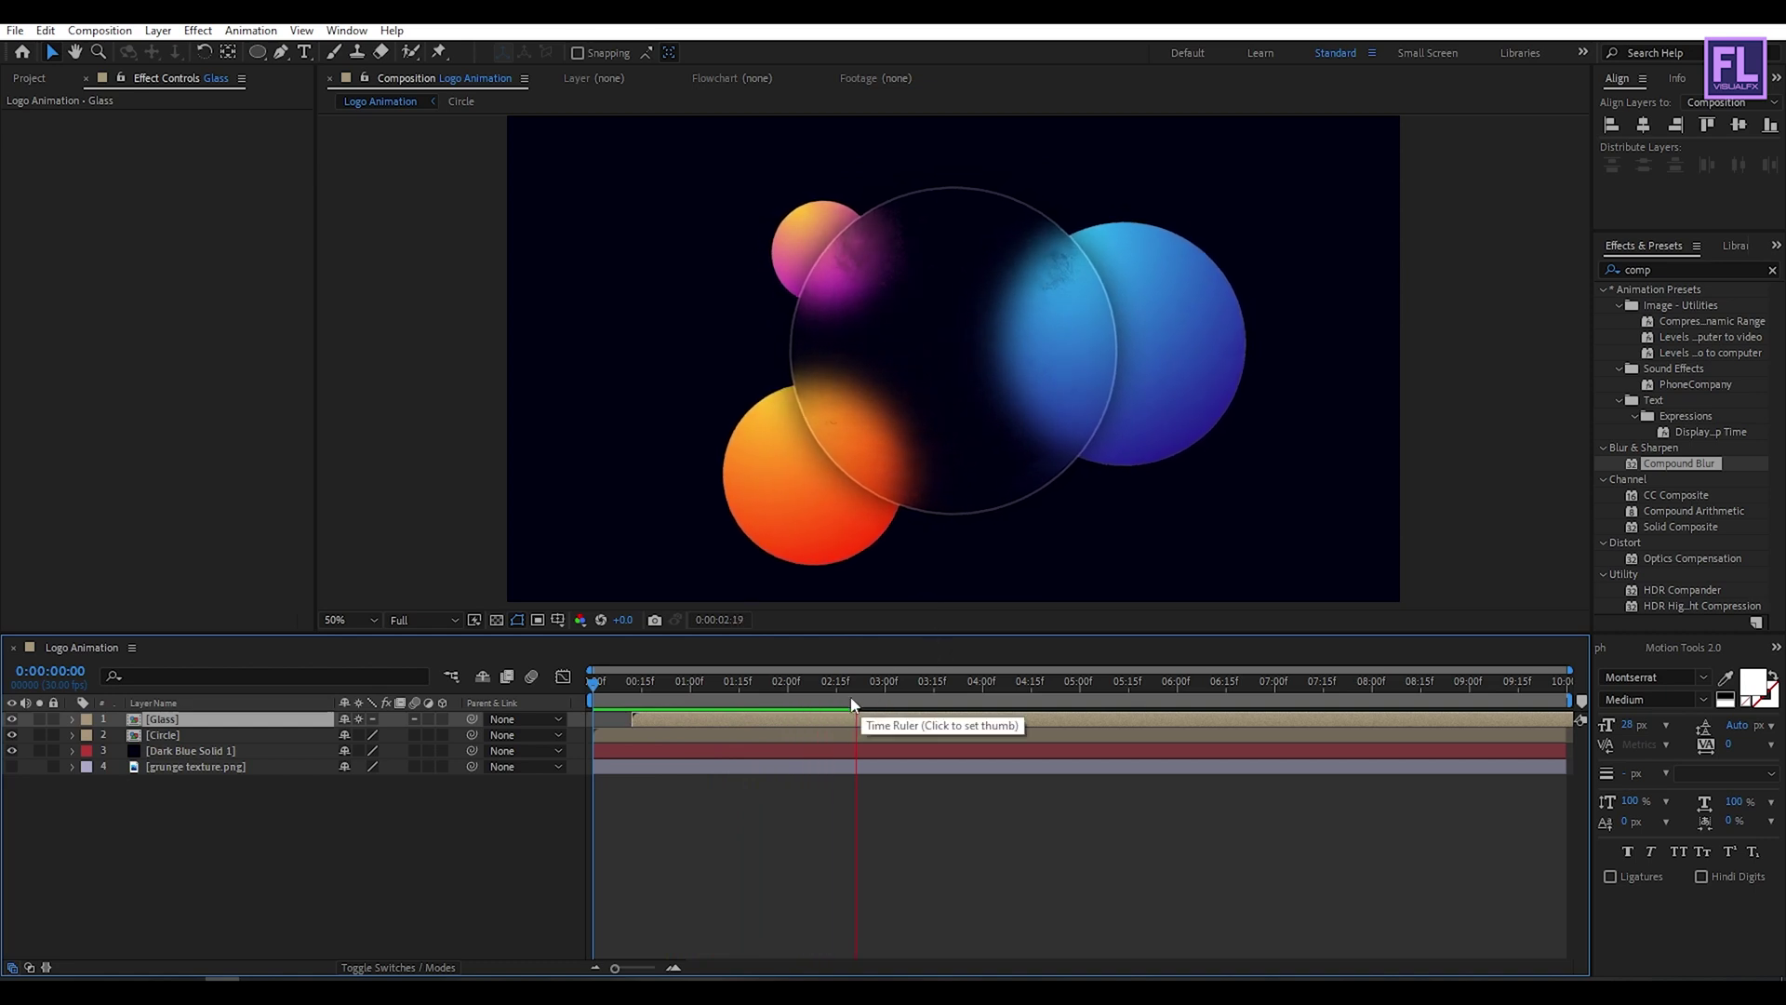
drag(916, 693, 571, 695)
scroll(1444, 419, down, 2)
click(1442, 416)
scroll(1442, 416, up, 2)
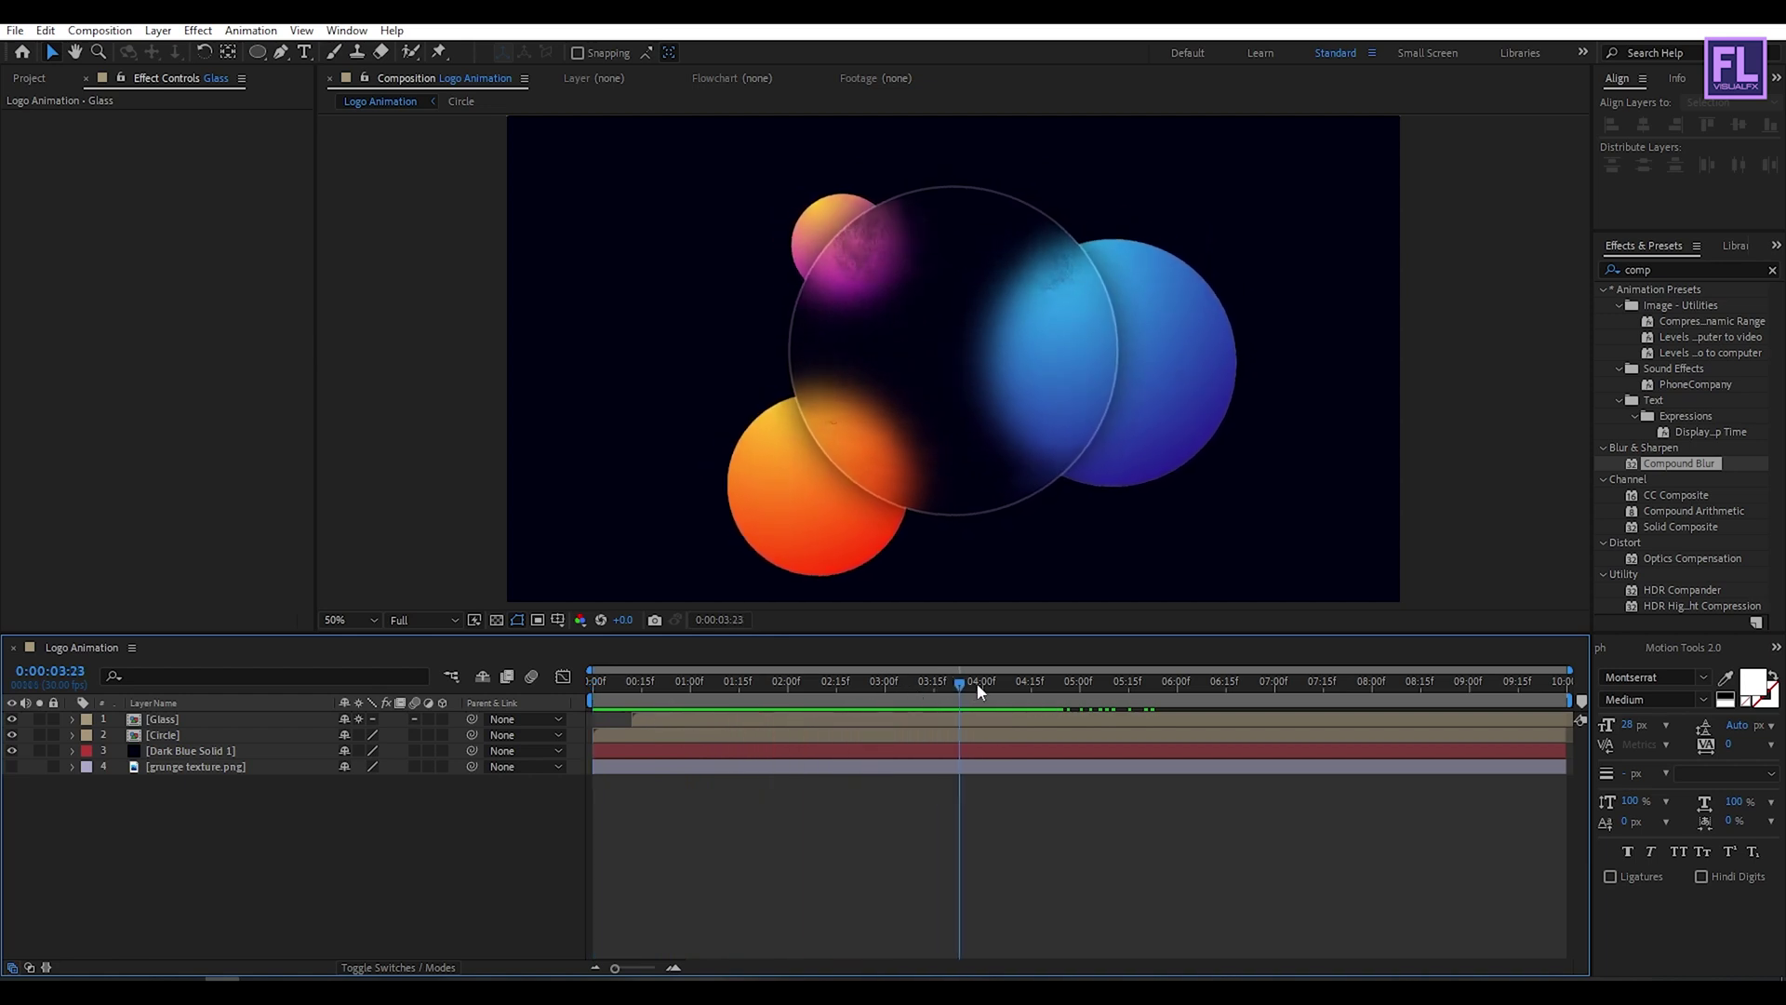
click(785, 683)
drag(734, 700, 908, 687)
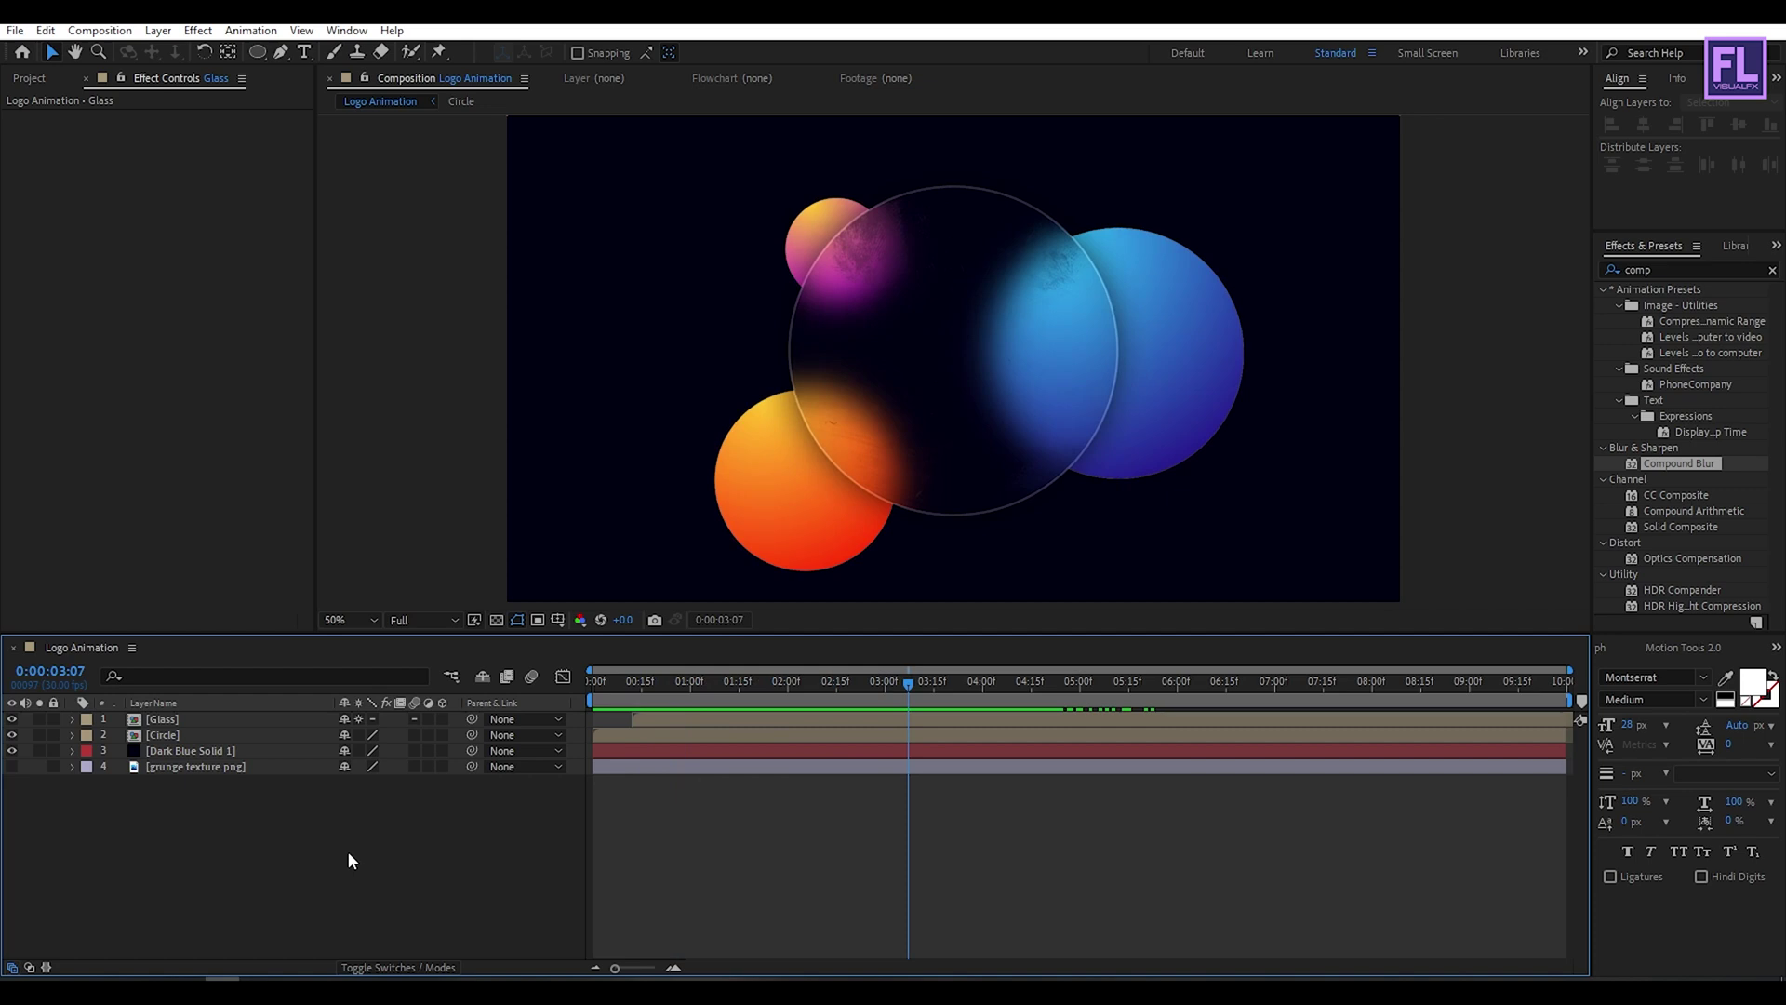
Import LOGO.png from the Tutorial 11 folder and add it as the top layer of the Logo Animation composition.
click(29, 78)
click(78, 281)
click(159, 408)
key(alt+Tab)
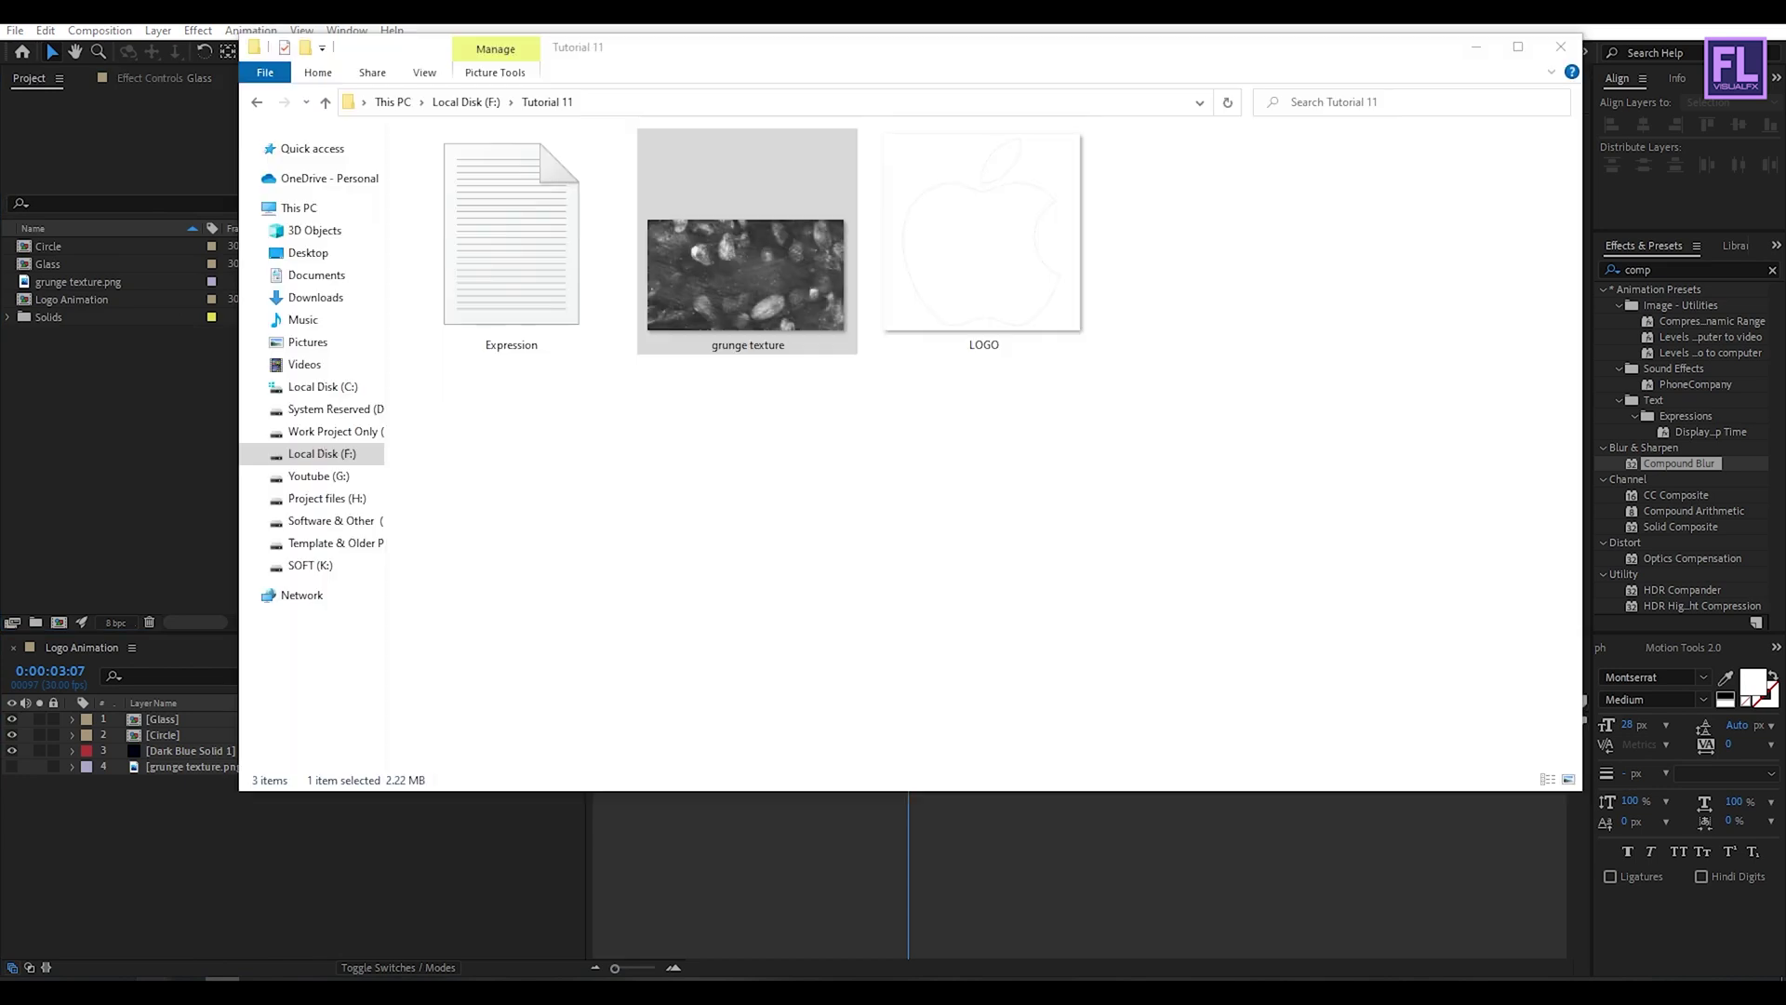
drag(951, 332, 136, 404)
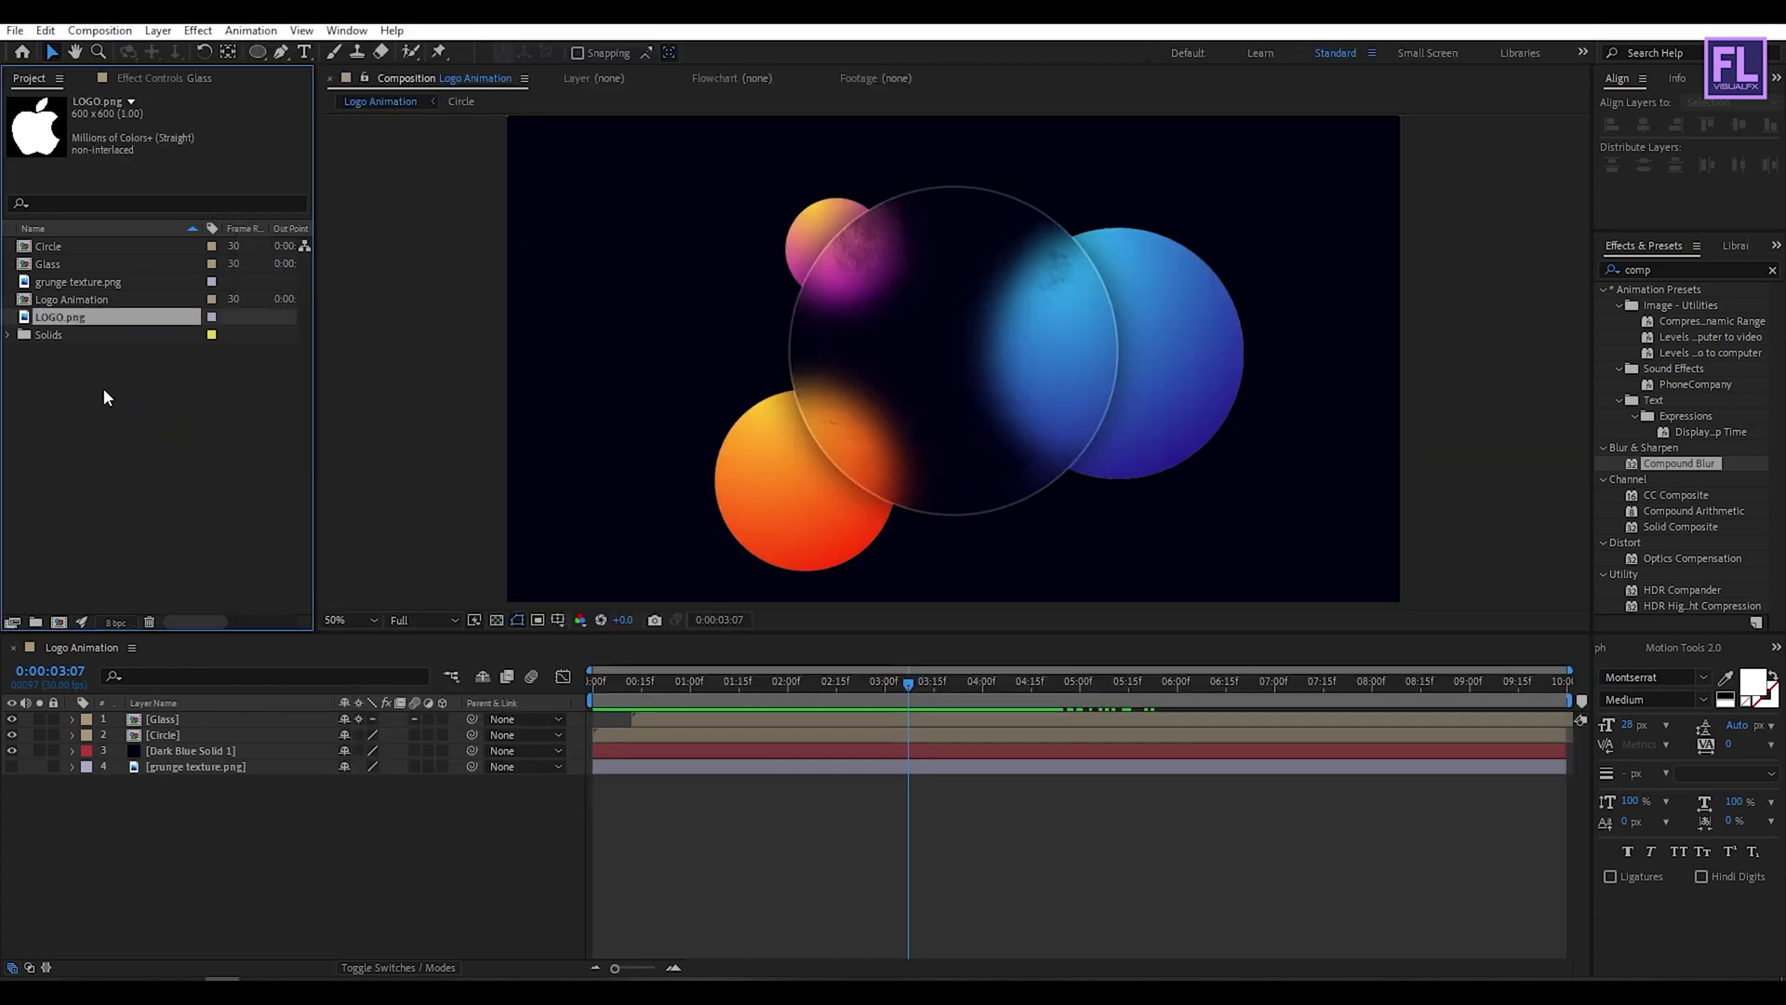
drag(67, 323, 199, 718)
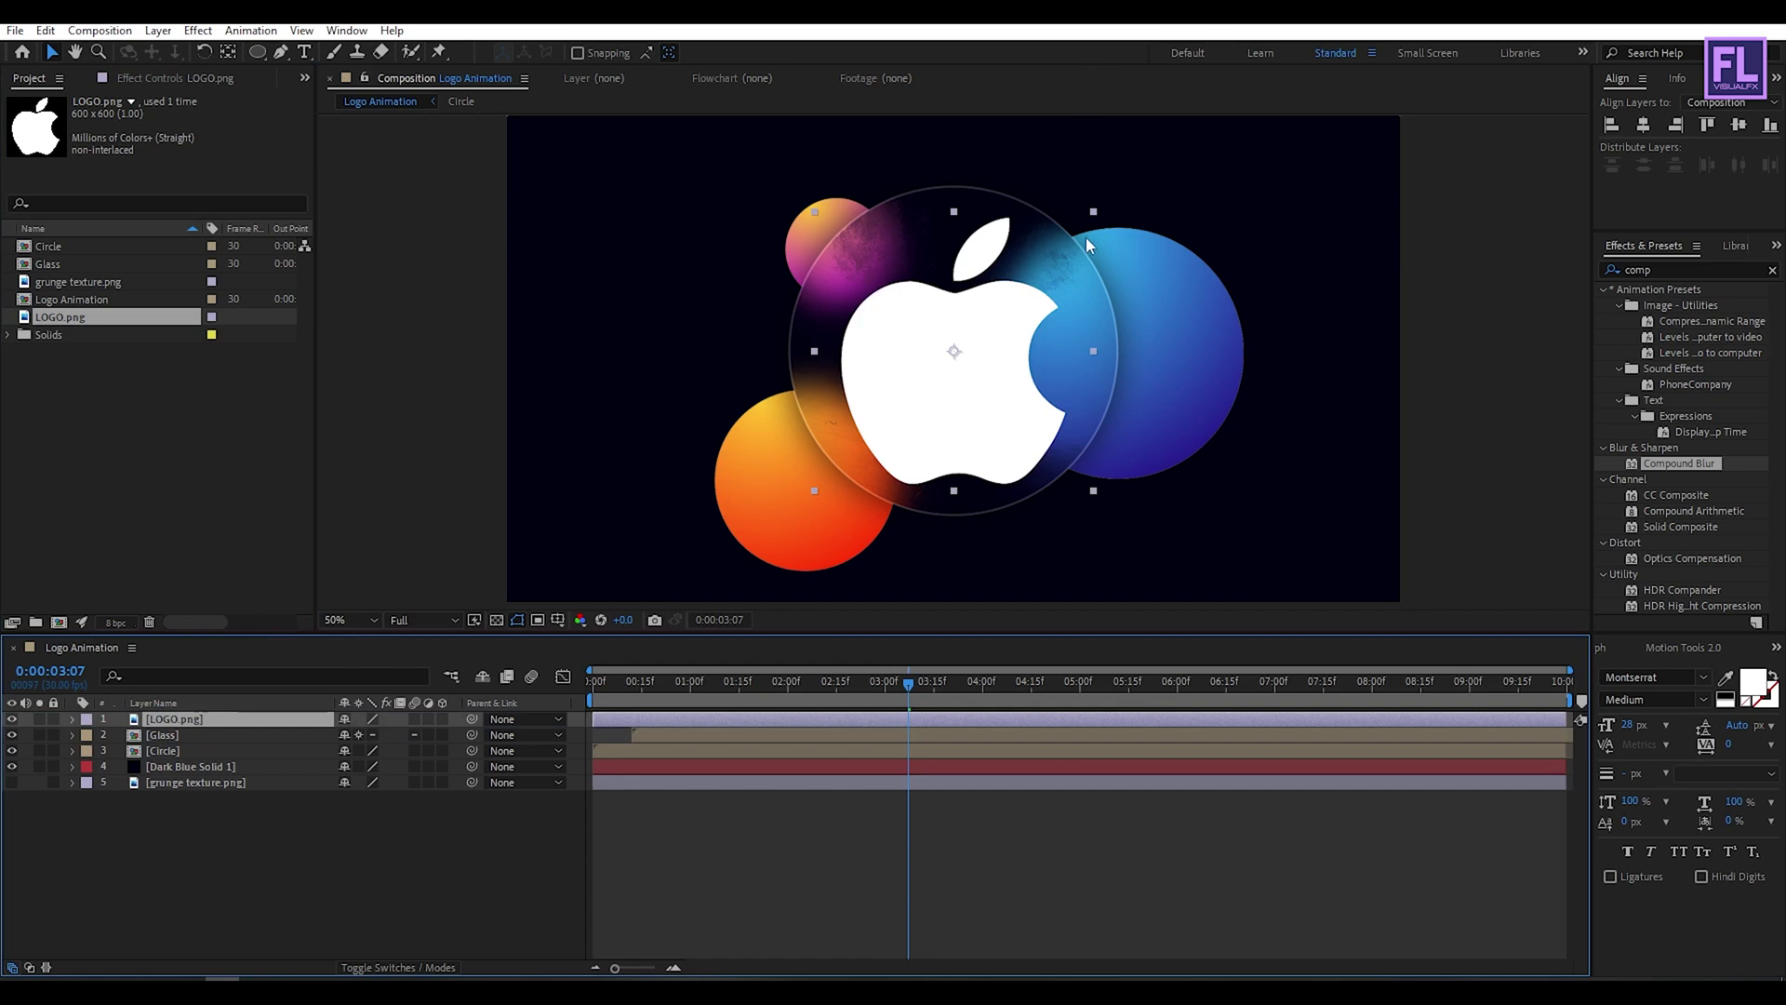
Scale the apple logo down to fit inside the glass circle and move it slightly upward.
drag(1097, 209, 1065, 220)
drag(996, 383, 994, 366)
drag(1063, 225, 1063, 232)
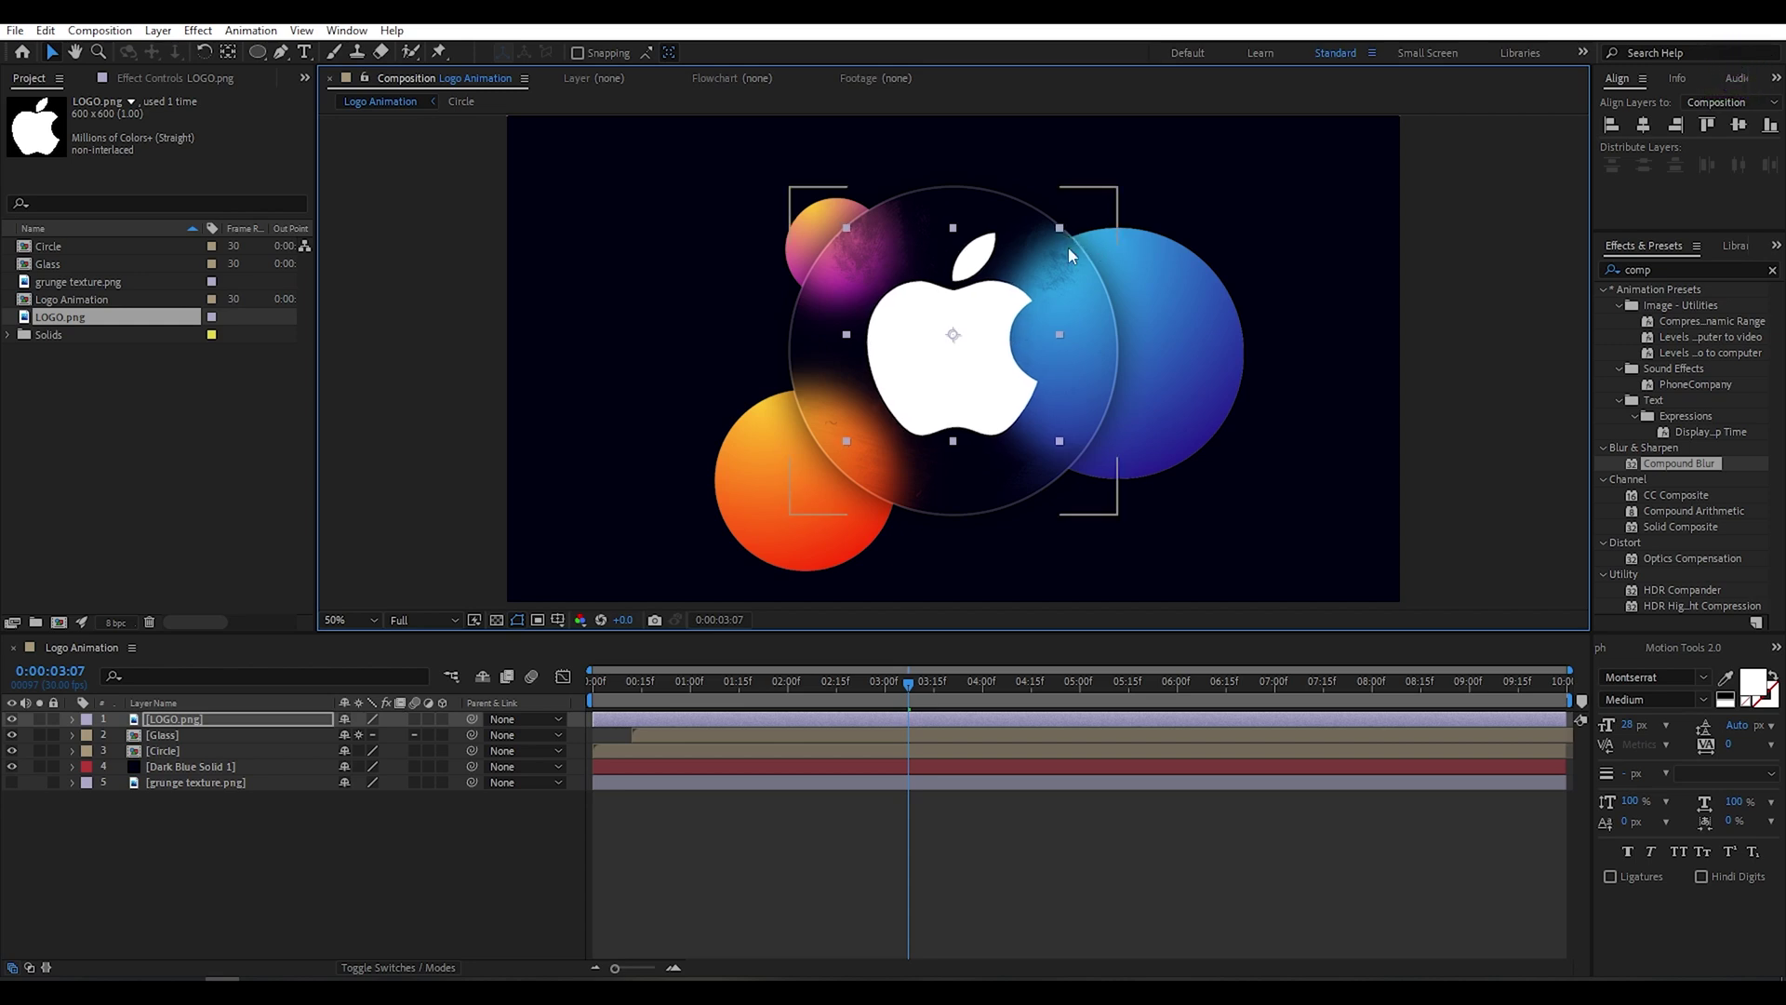
click(116, 893)
Pre-compose the LOGO.png layer into a composition named Logo, moving all attributes into it.
click(181, 716)
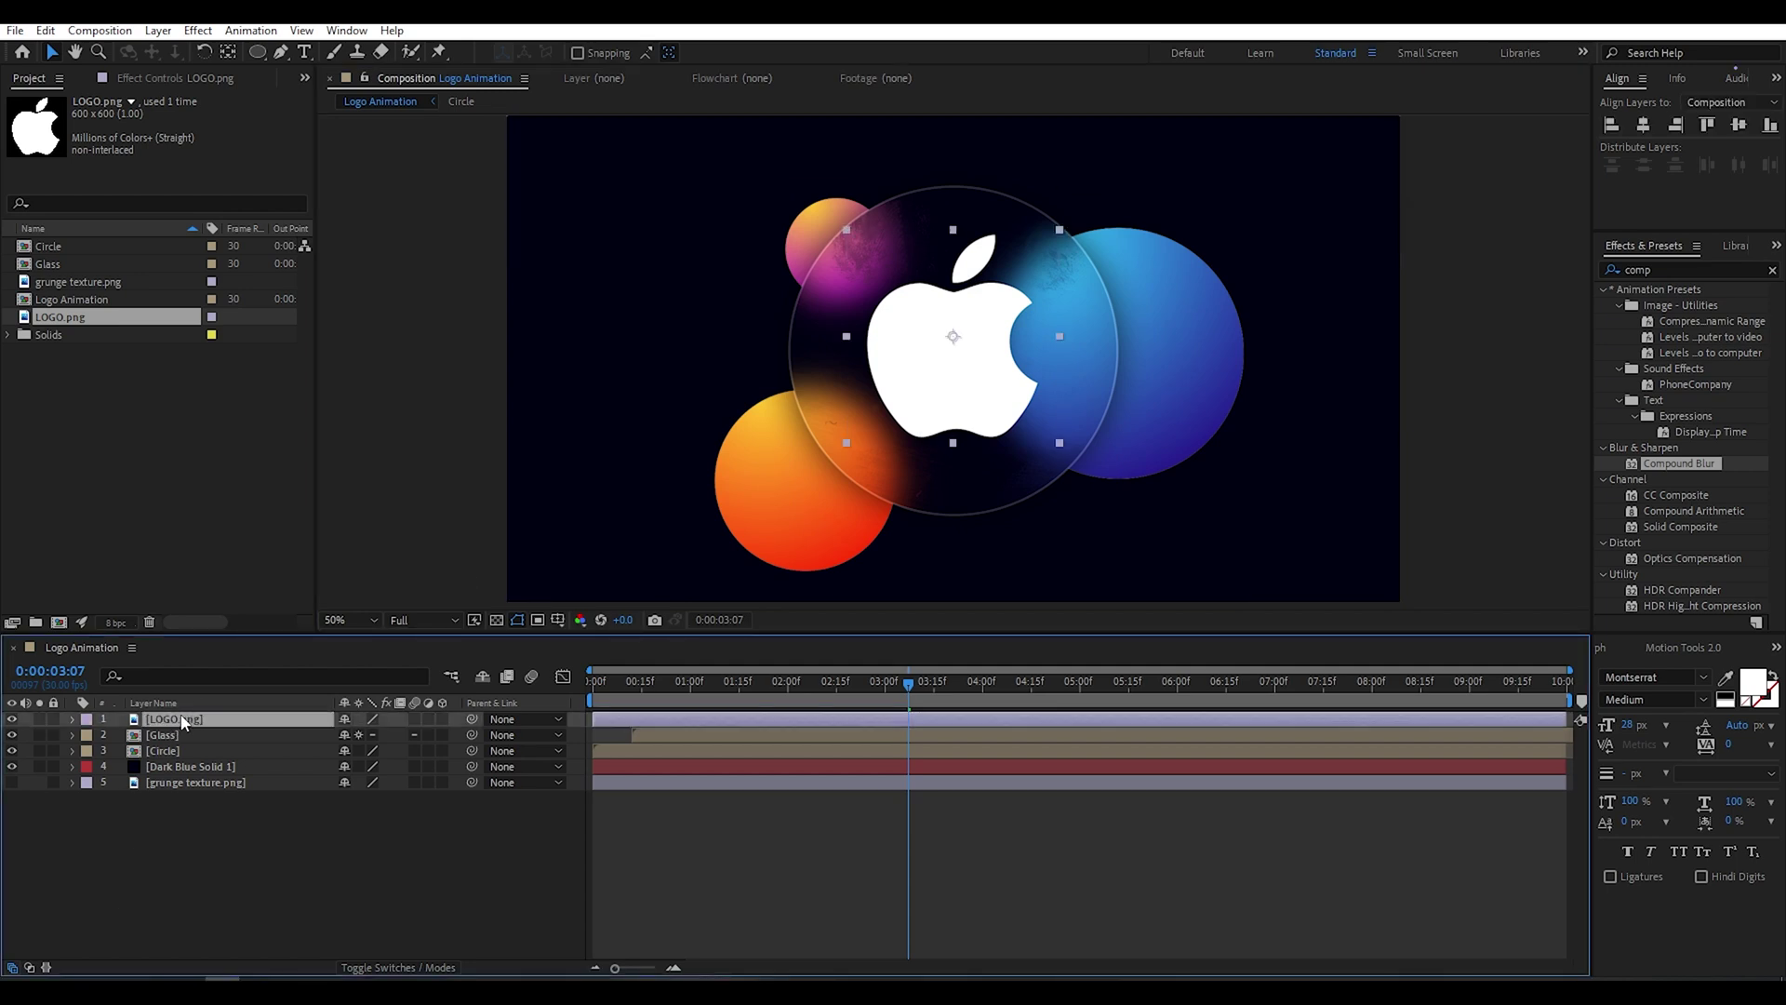
right_click(182, 716)
click(285, 614)
click(674, 449)
click(856, 321)
text(Logo)
click(846, 563)
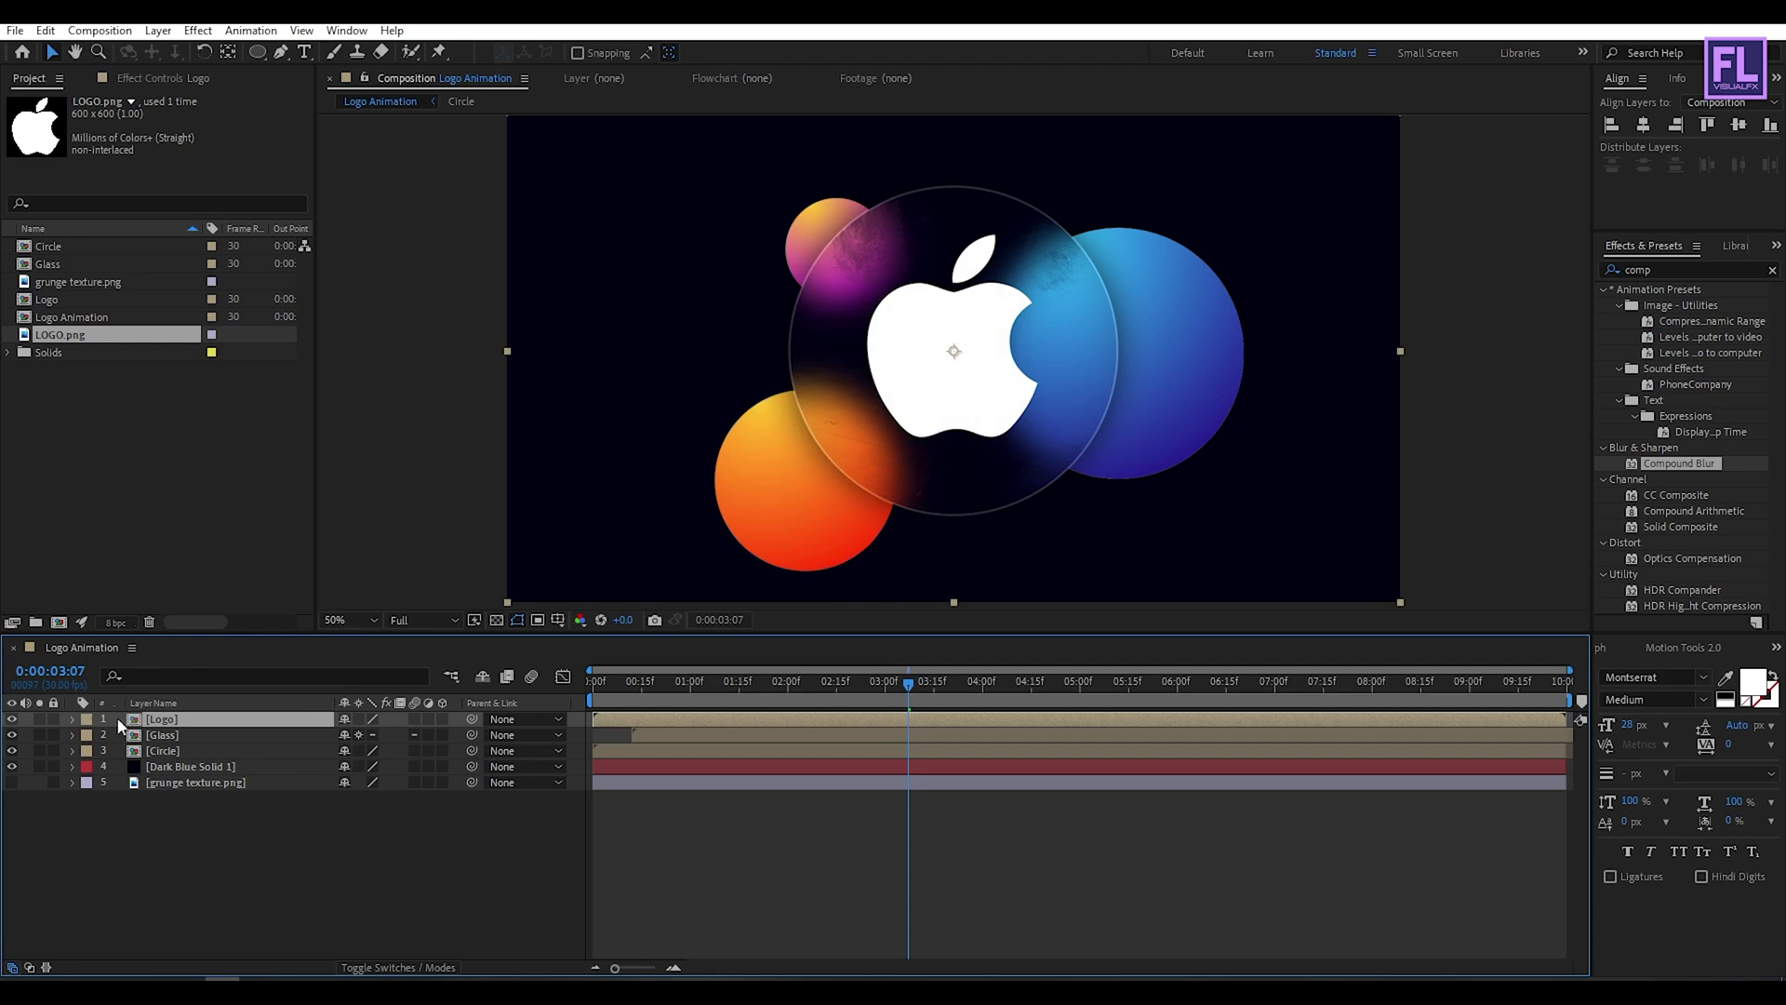
Apply the Vegas effect to the Logo layer and set its blend mode to Transparent.
click(1670, 267)
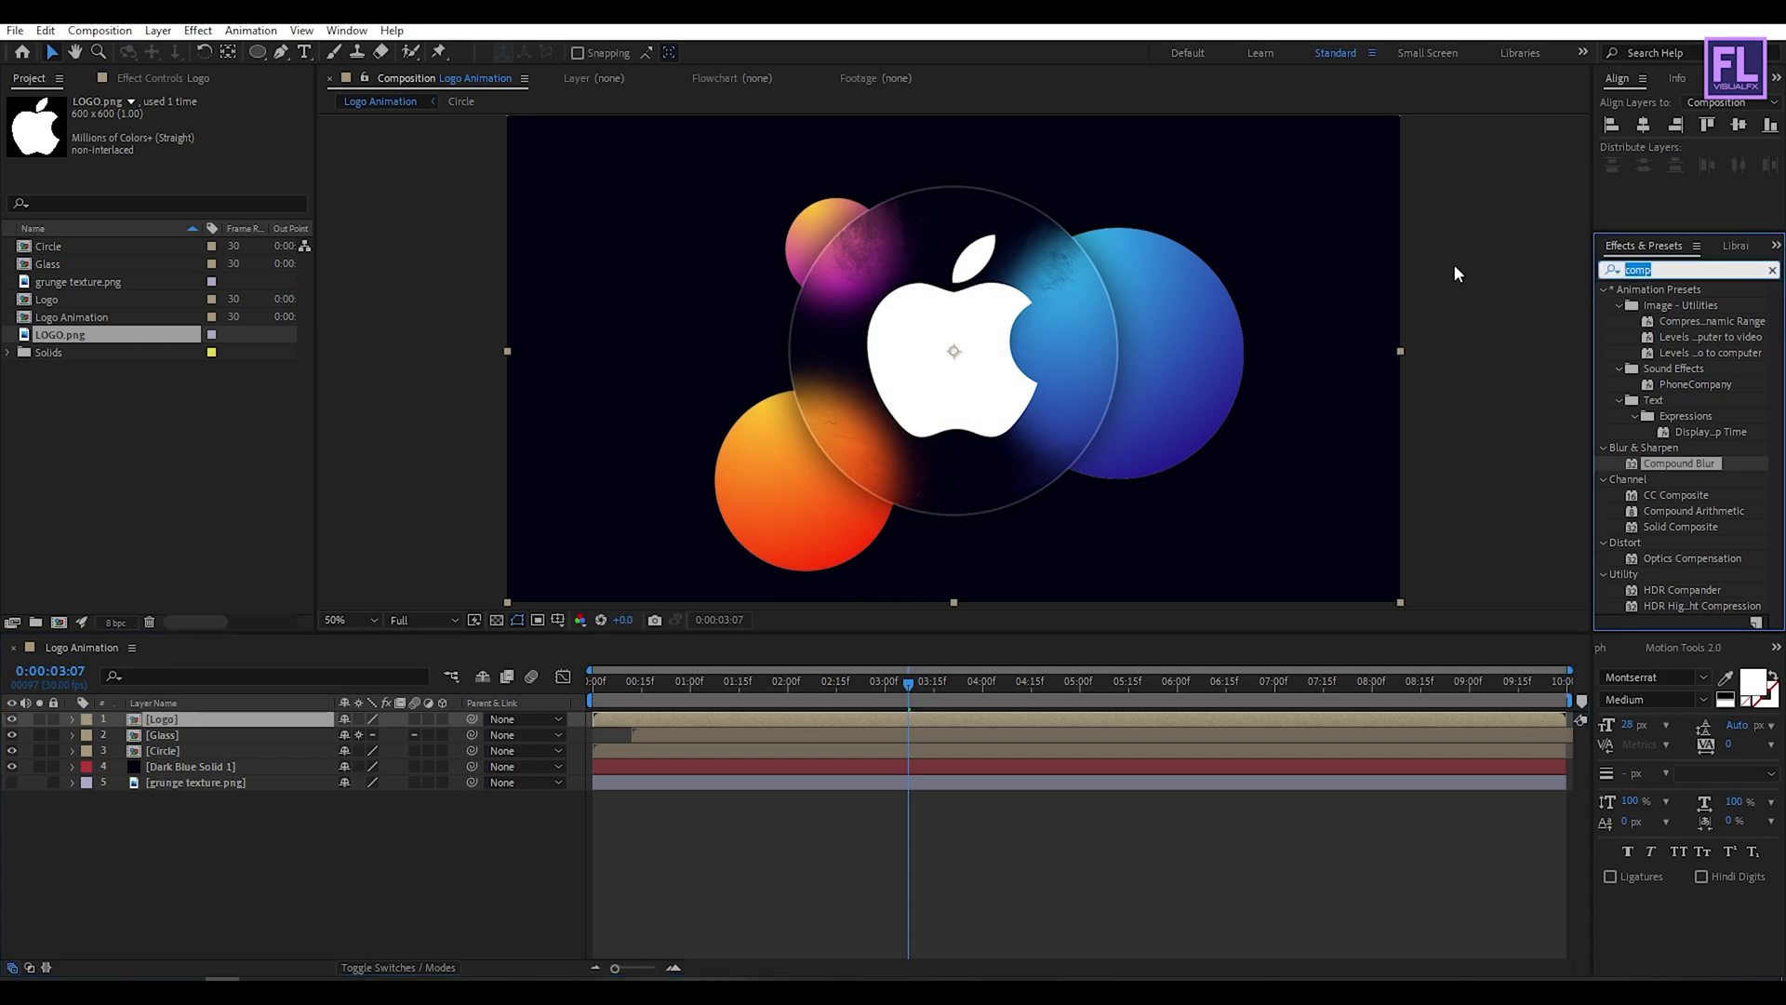
text(vegas)
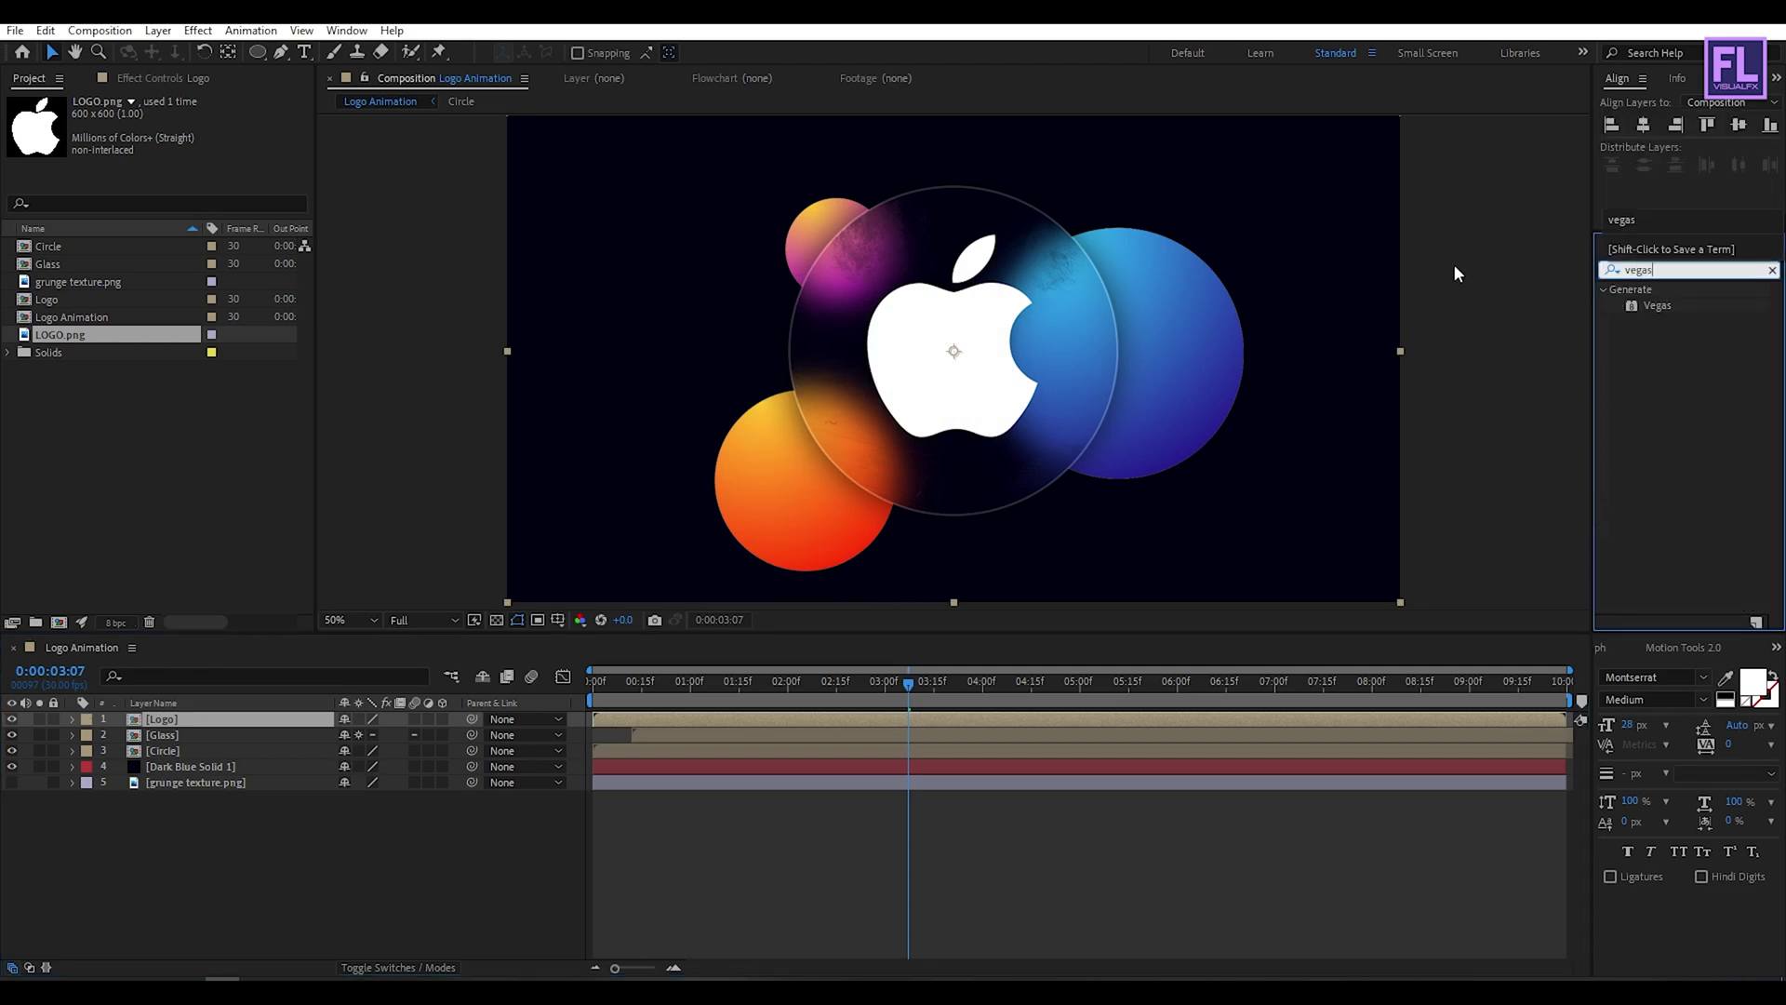
drag(1661, 303, 187, 722)
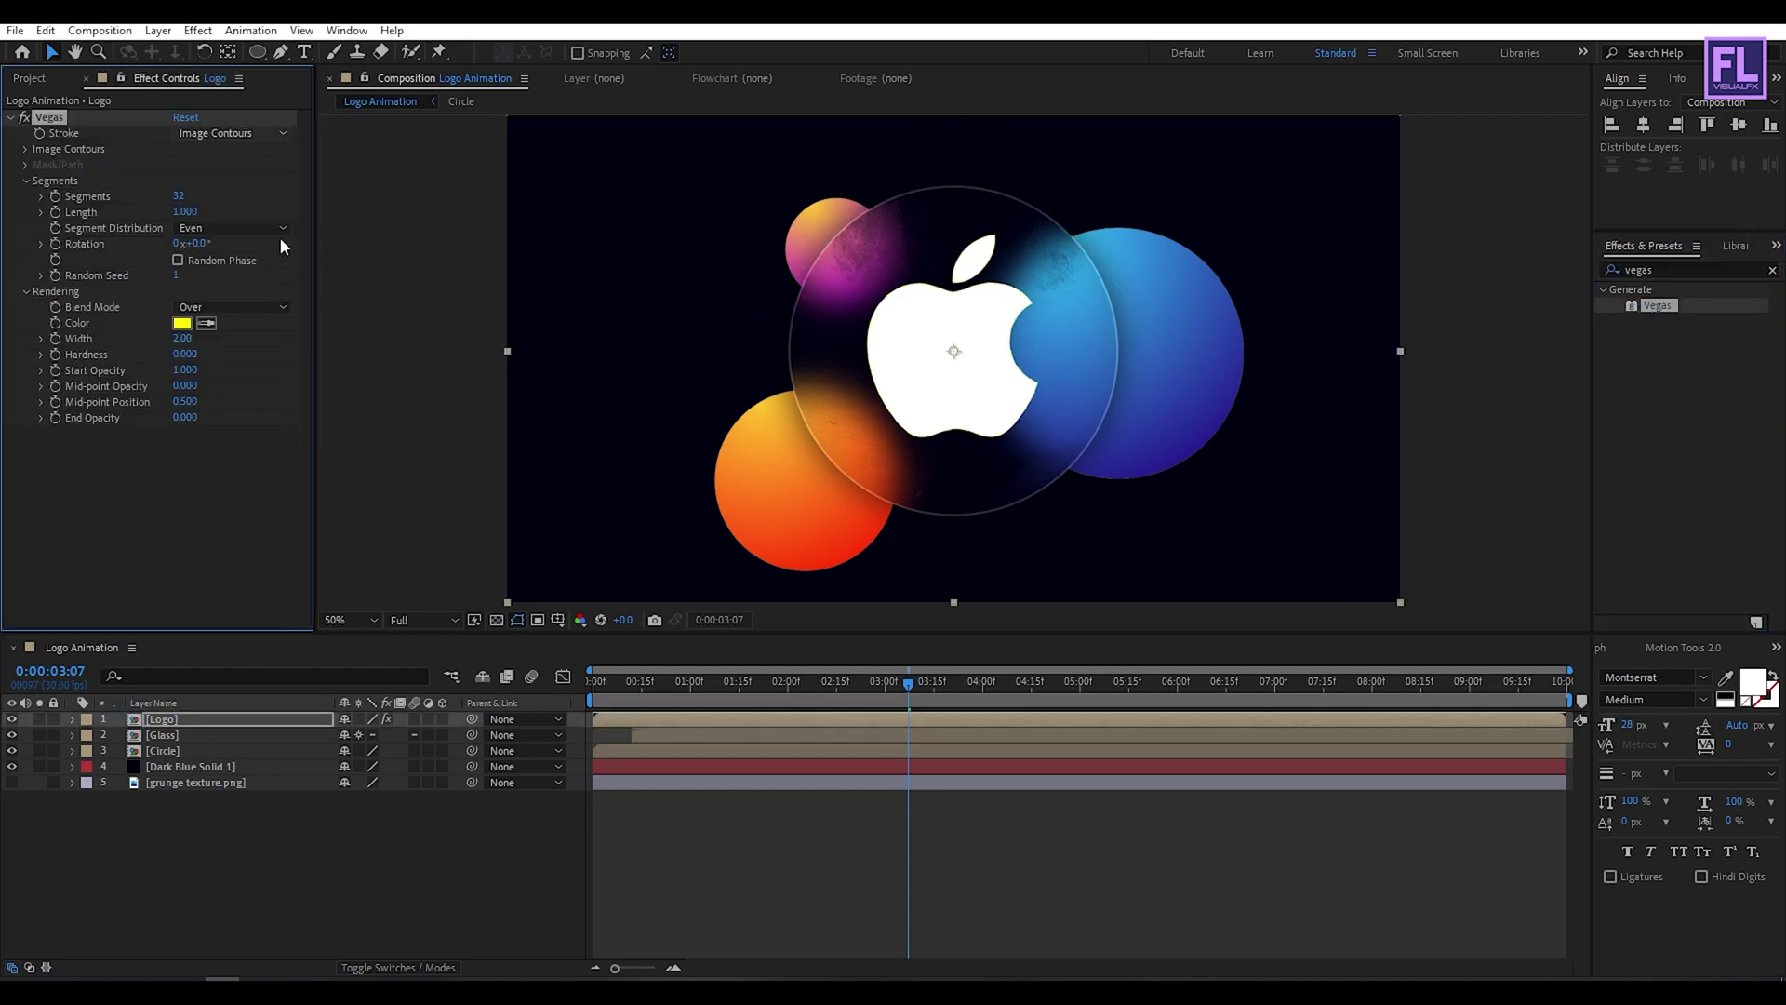
click(228, 307)
click(244, 327)
Set the Vegas effect to 3 segments, with hardness 0.500 and end opacity 1.000.
click(180, 196)
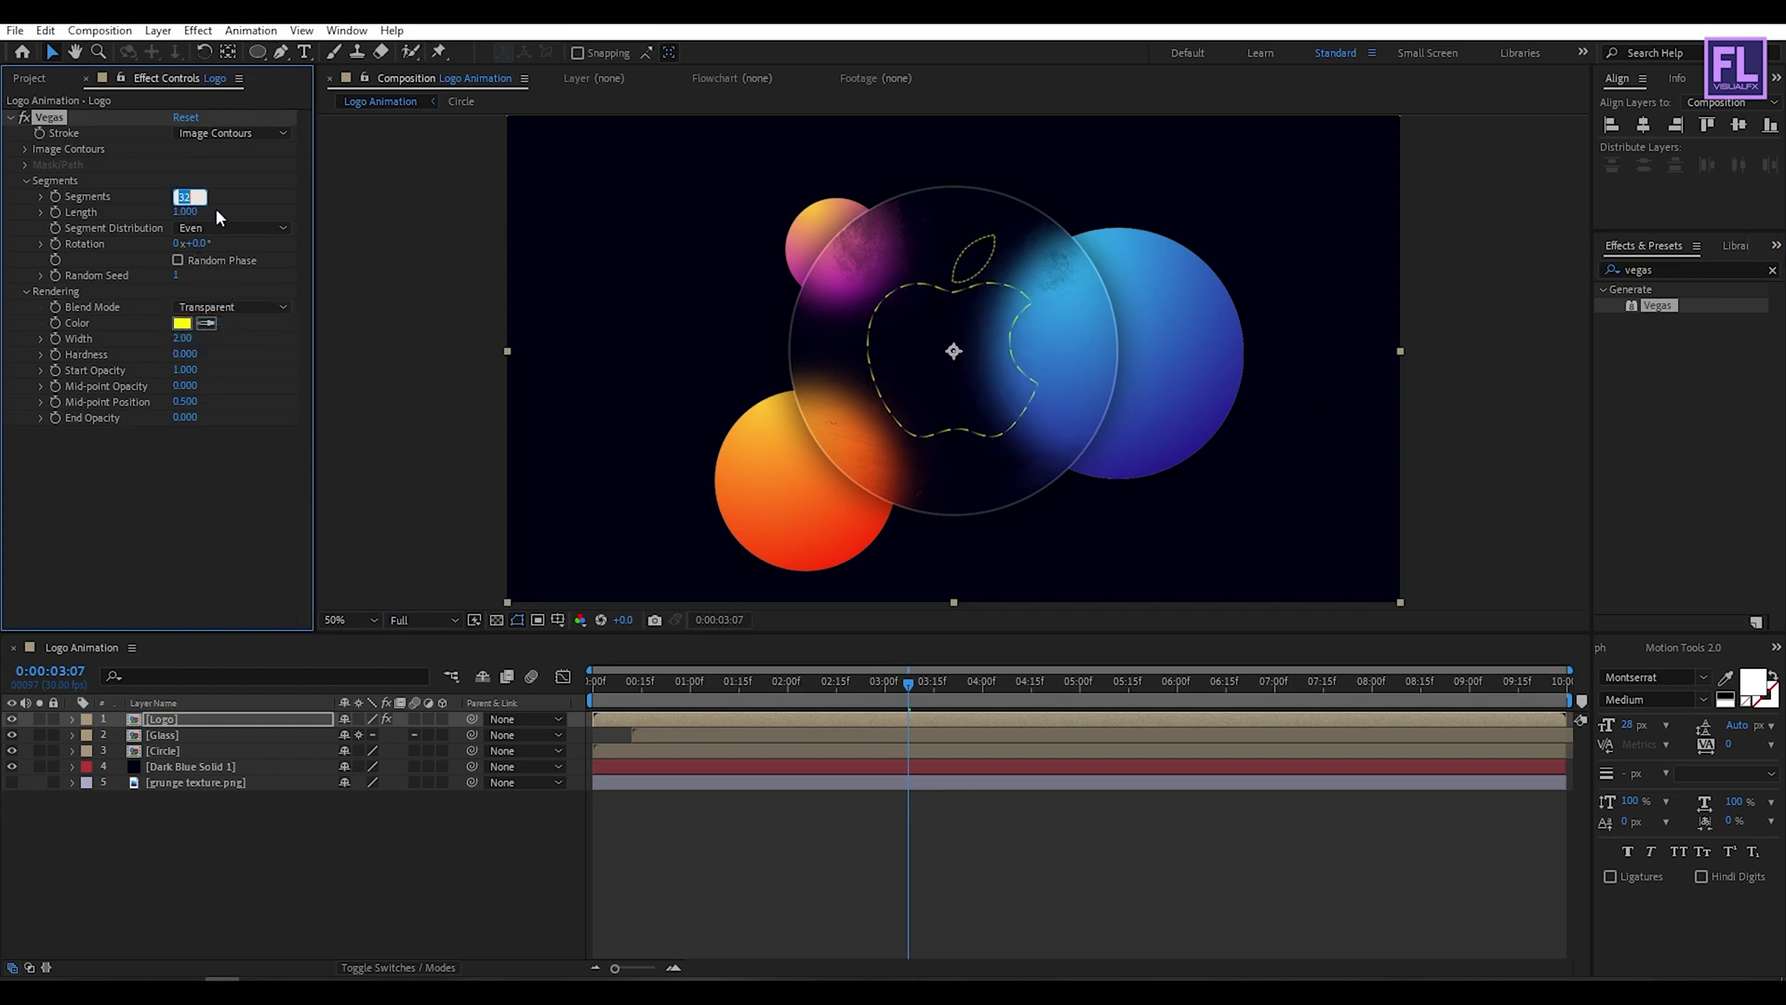
text(3)
key(Return)
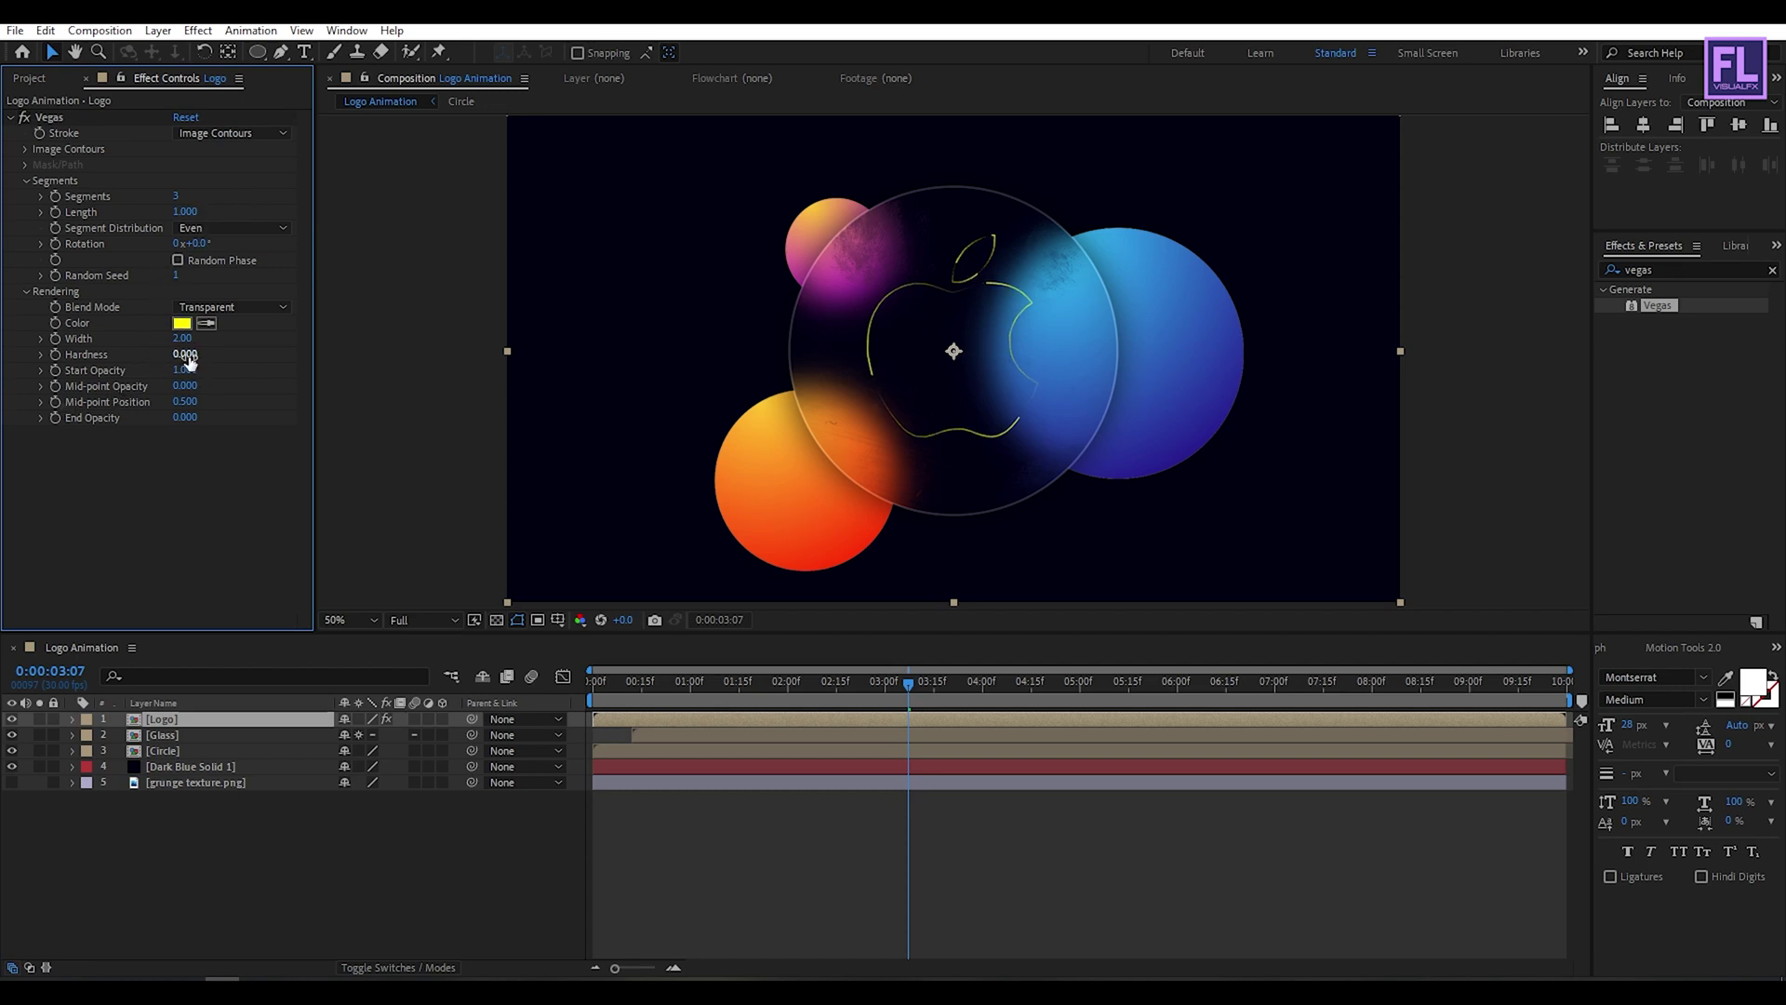
drag(185, 354, 214, 358)
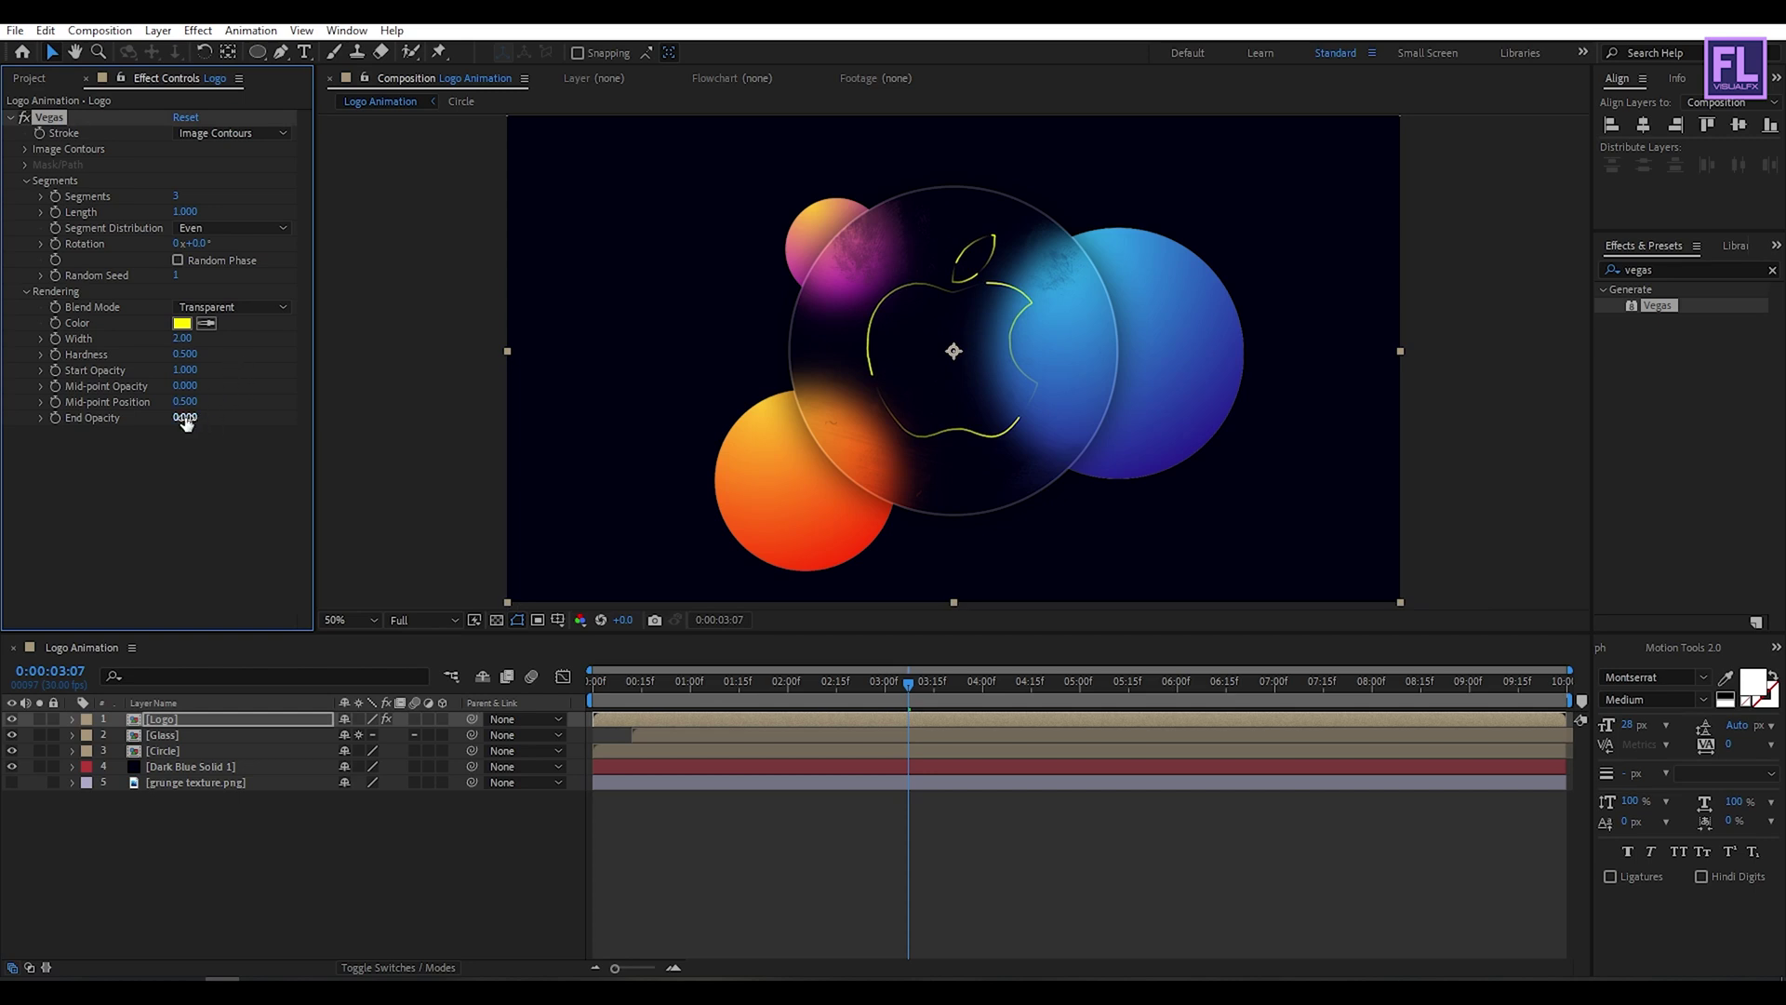
drag(290, 418, 389, 415)
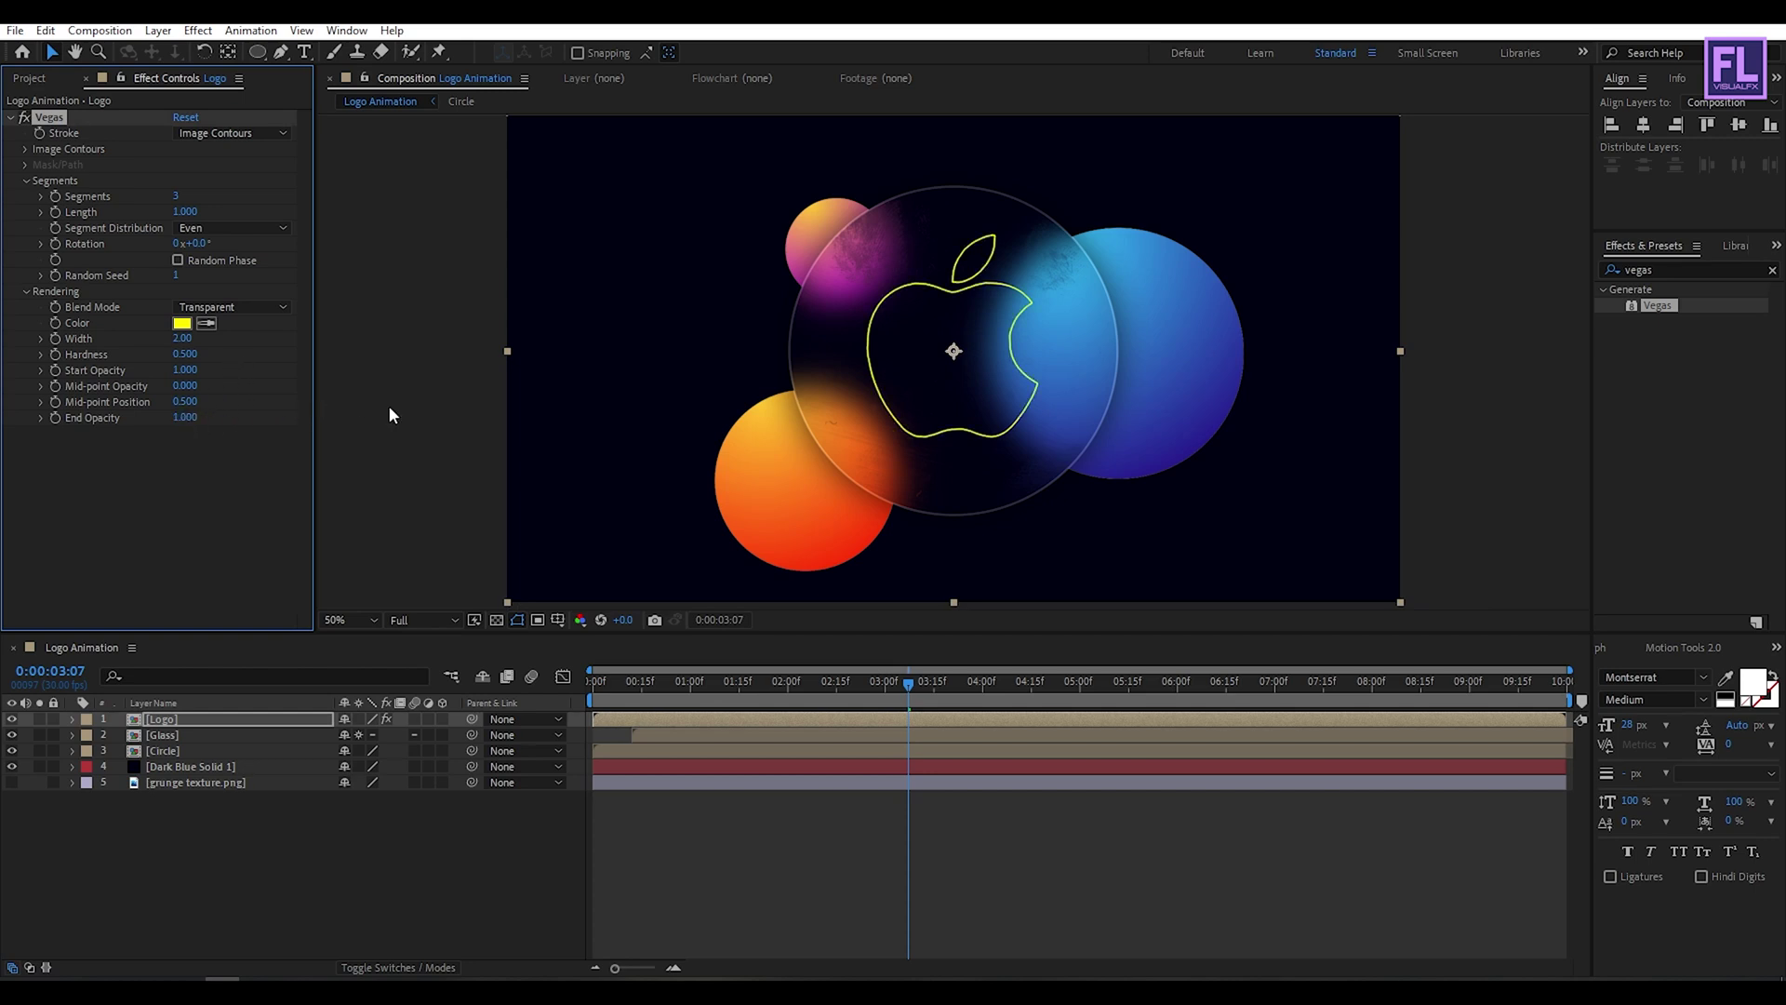
Change the Vegas outline color to white.
click(181, 325)
drag(930, 391, 769, 270)
click(1295, 343)
Create Vegas Length and Rotation keyframes at 2 seconds, with Length set to 0.
drag(899, 689, 784, 685)
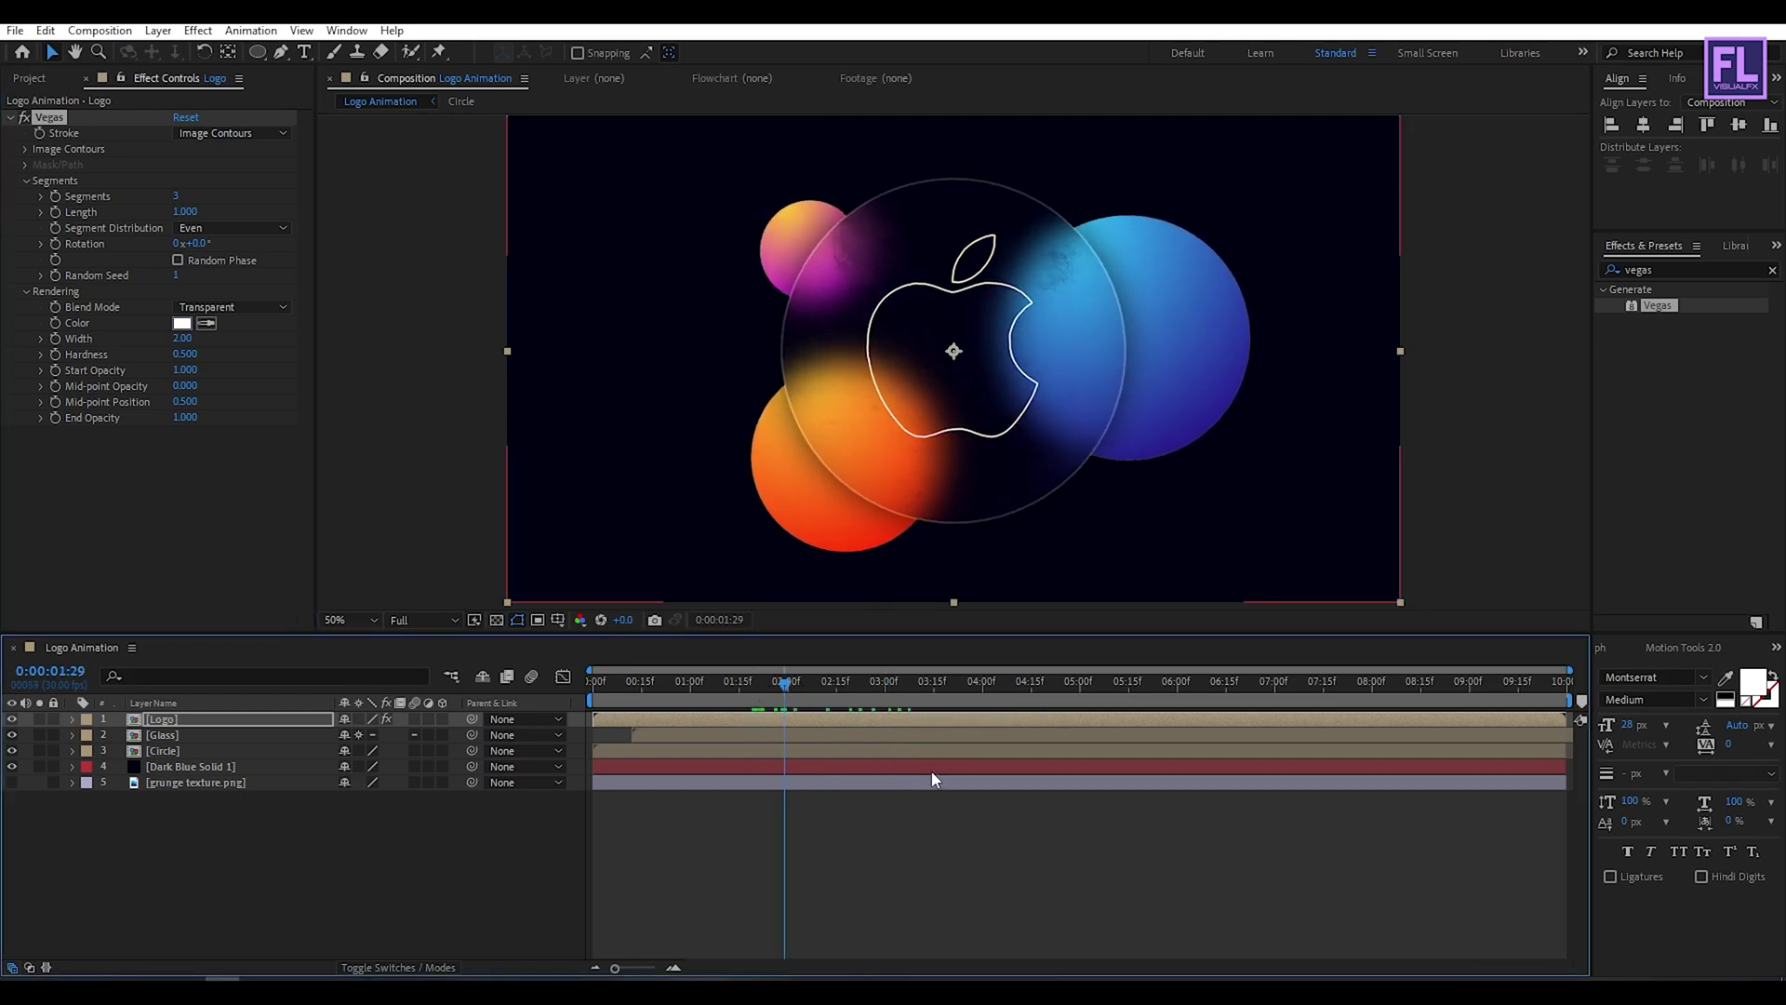
drag(782, 688, 786, 689)
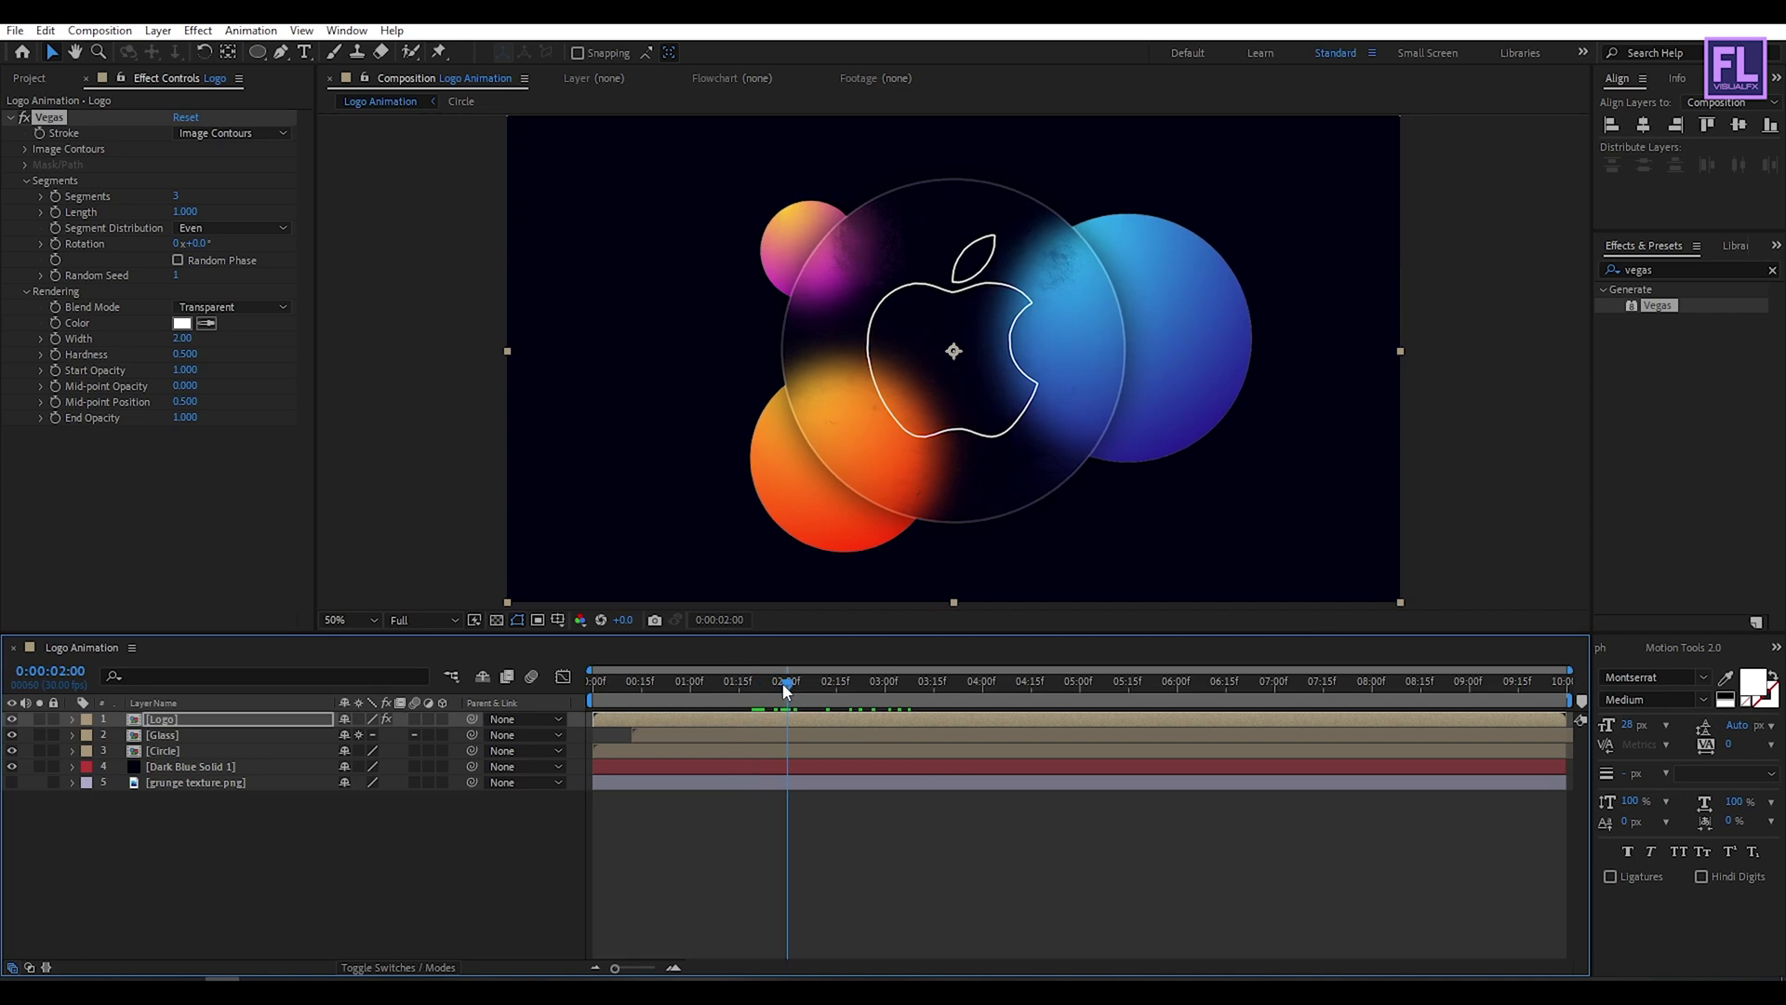
click(56, 213)
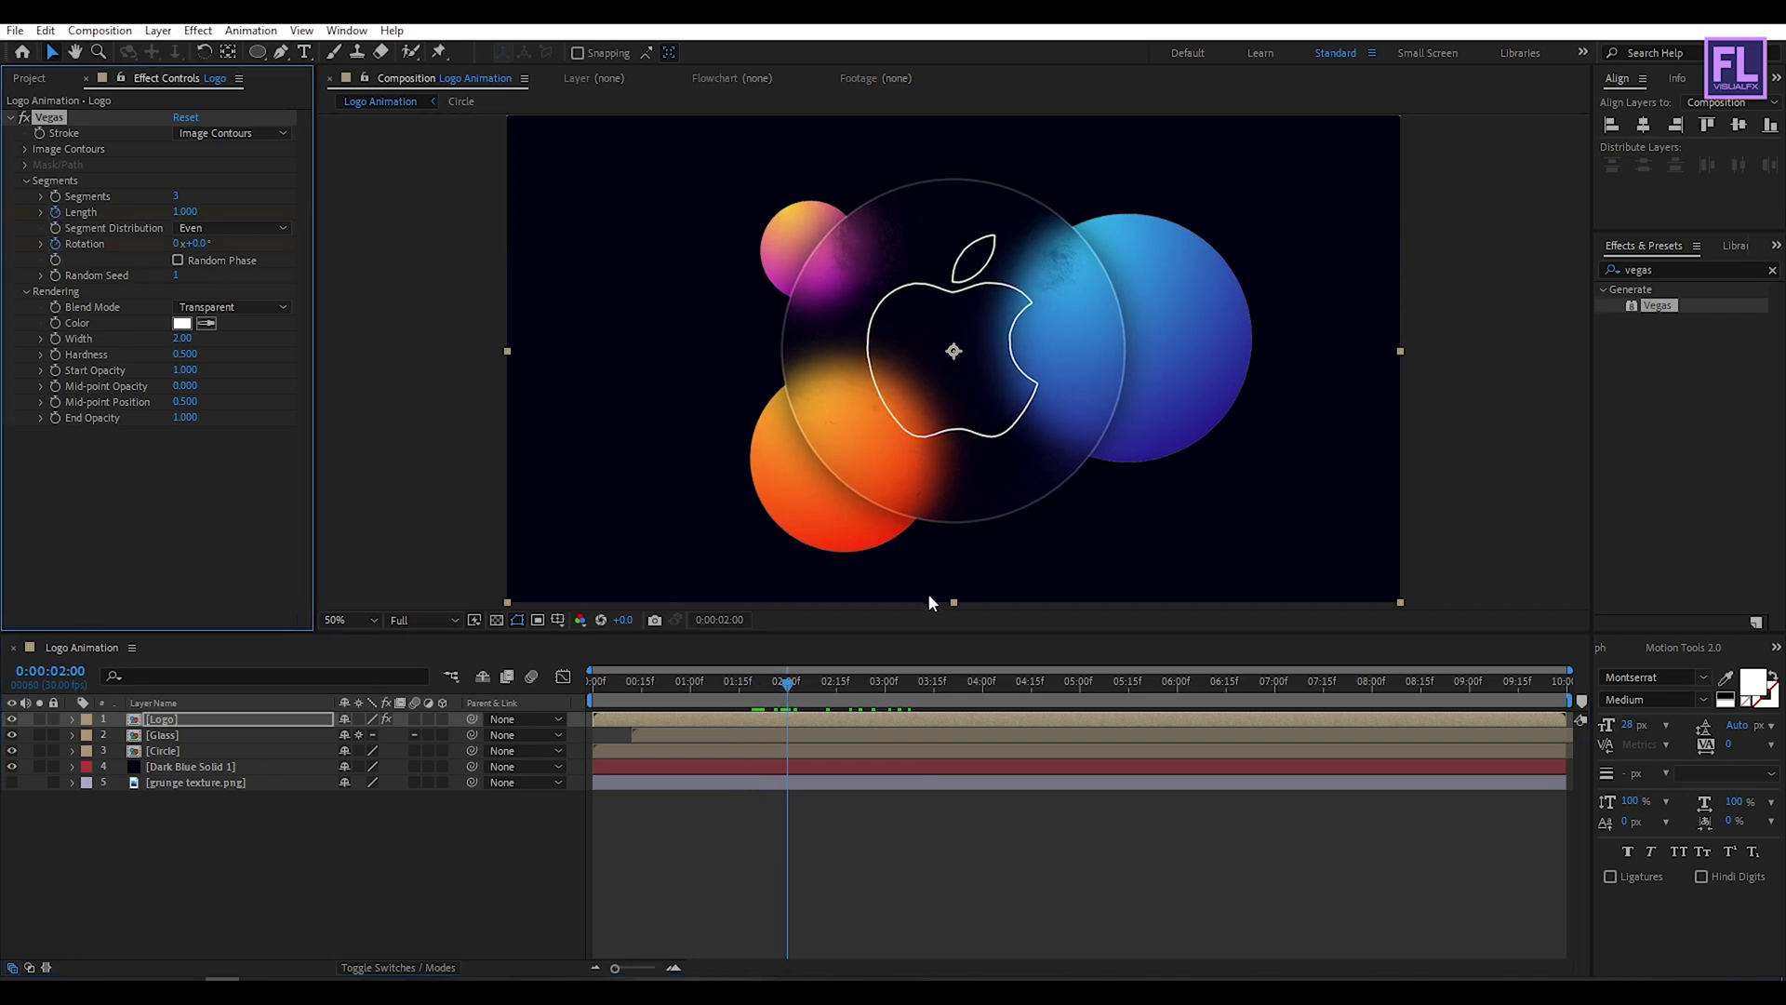
drag(804, 684, 984, 691)
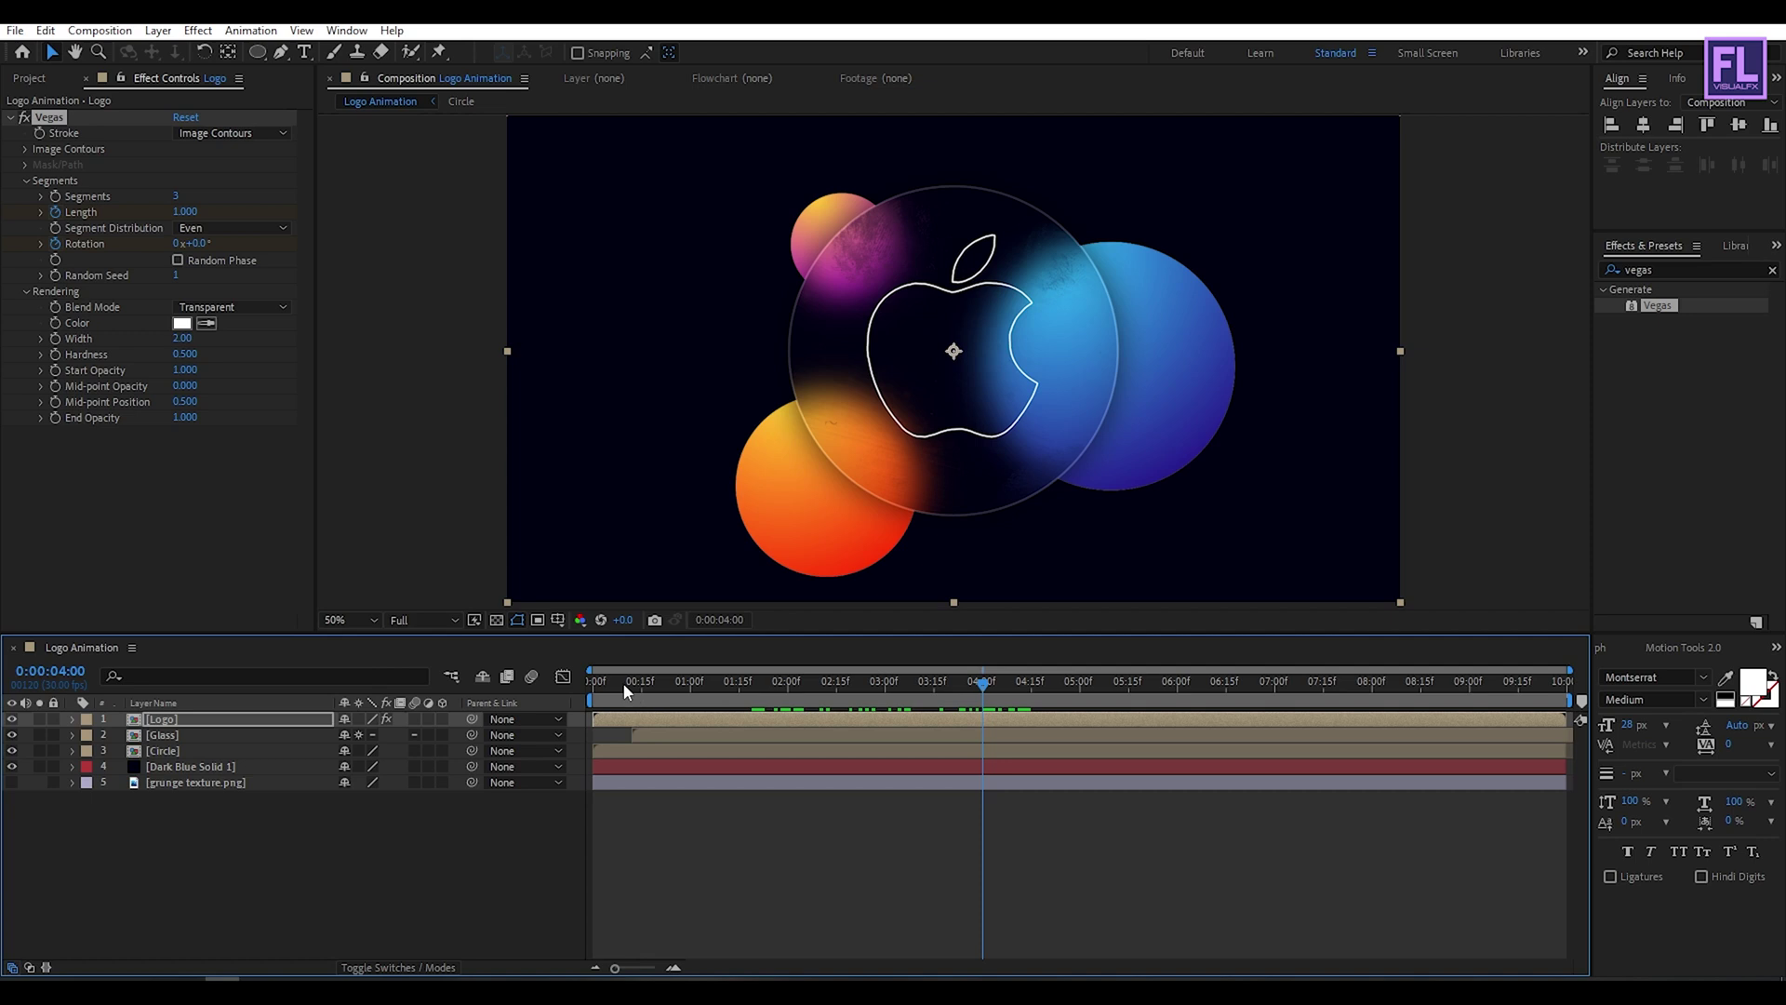
drag(888, 693, 788, 686)
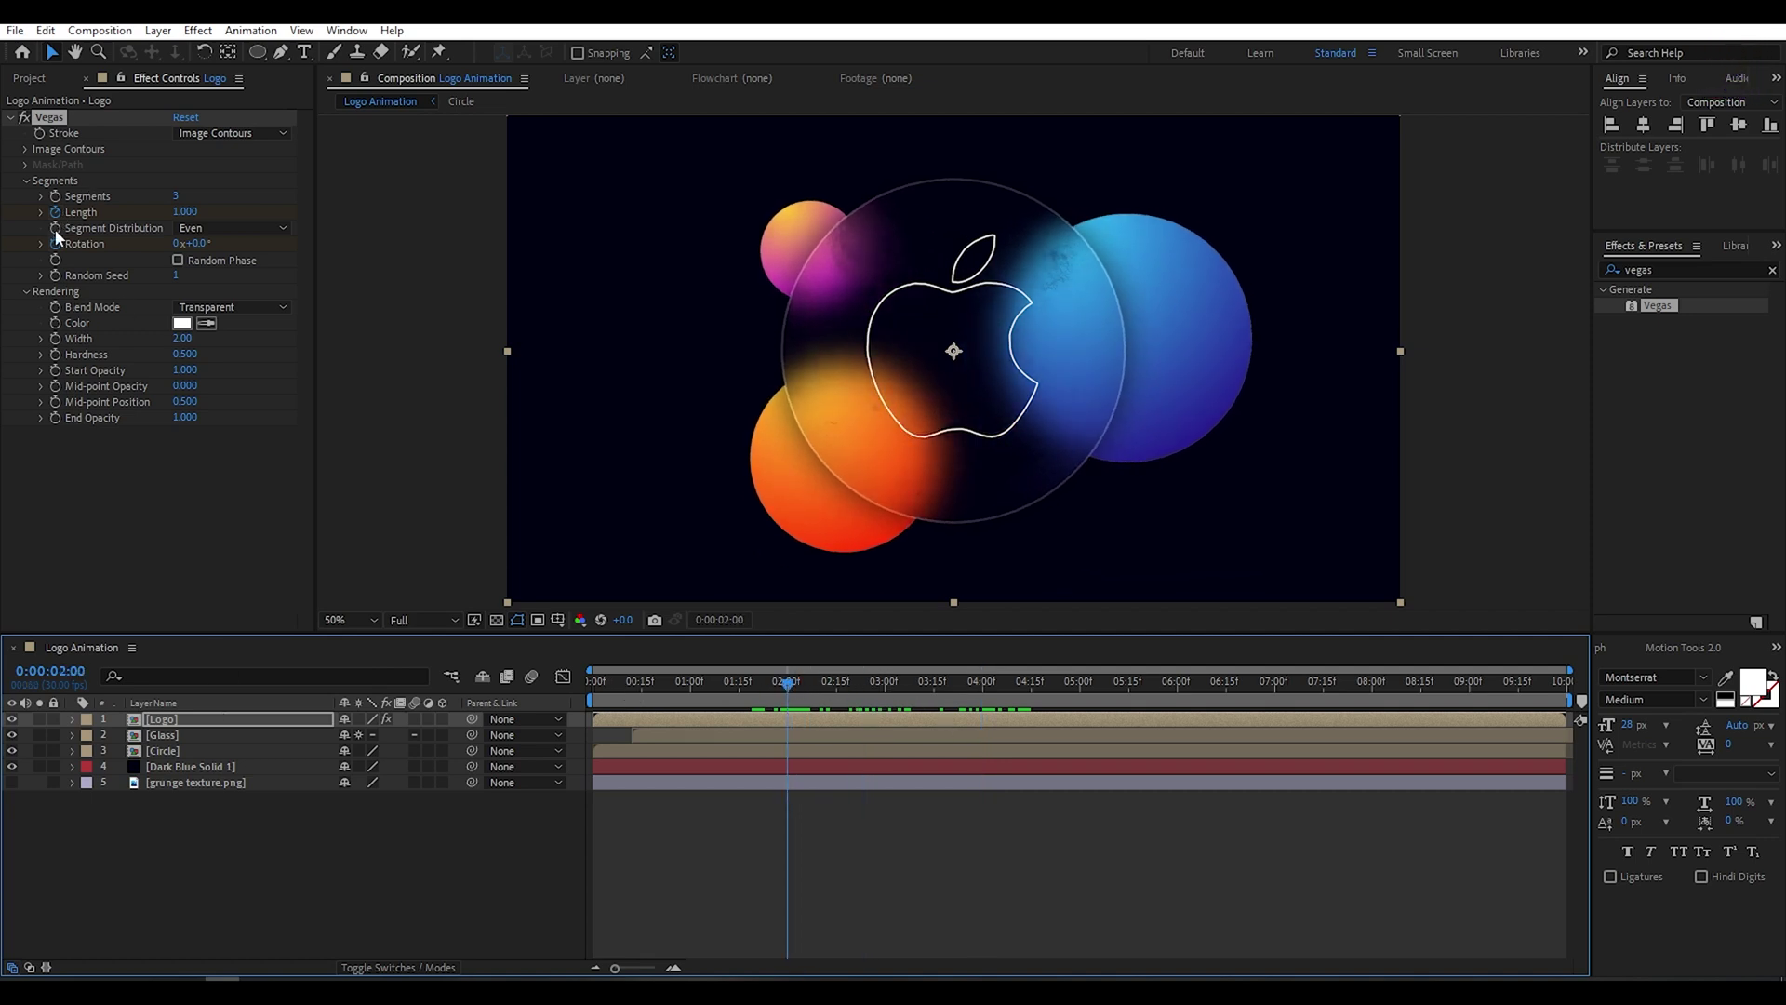
drag(173, 213, 160, 214)
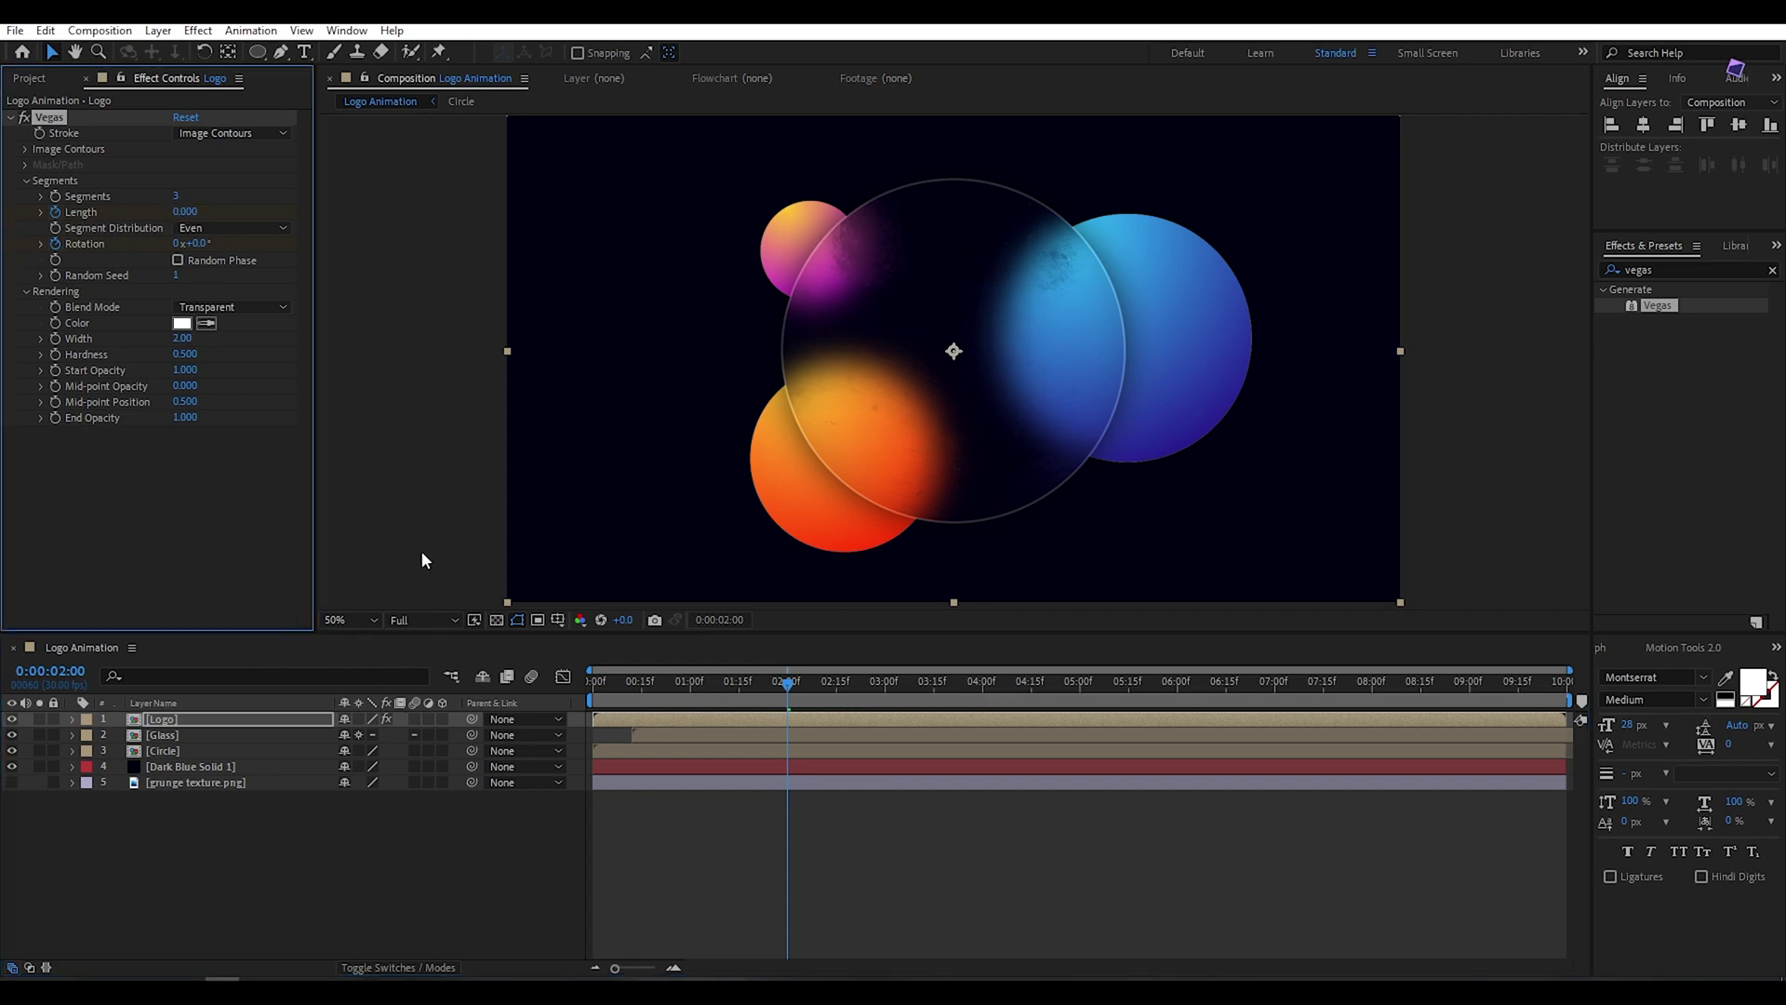
Keyframe the Vegas Length to 1.000 and Rotation to 220° at 4 seconds.
drag(795, 681, 984, 690)
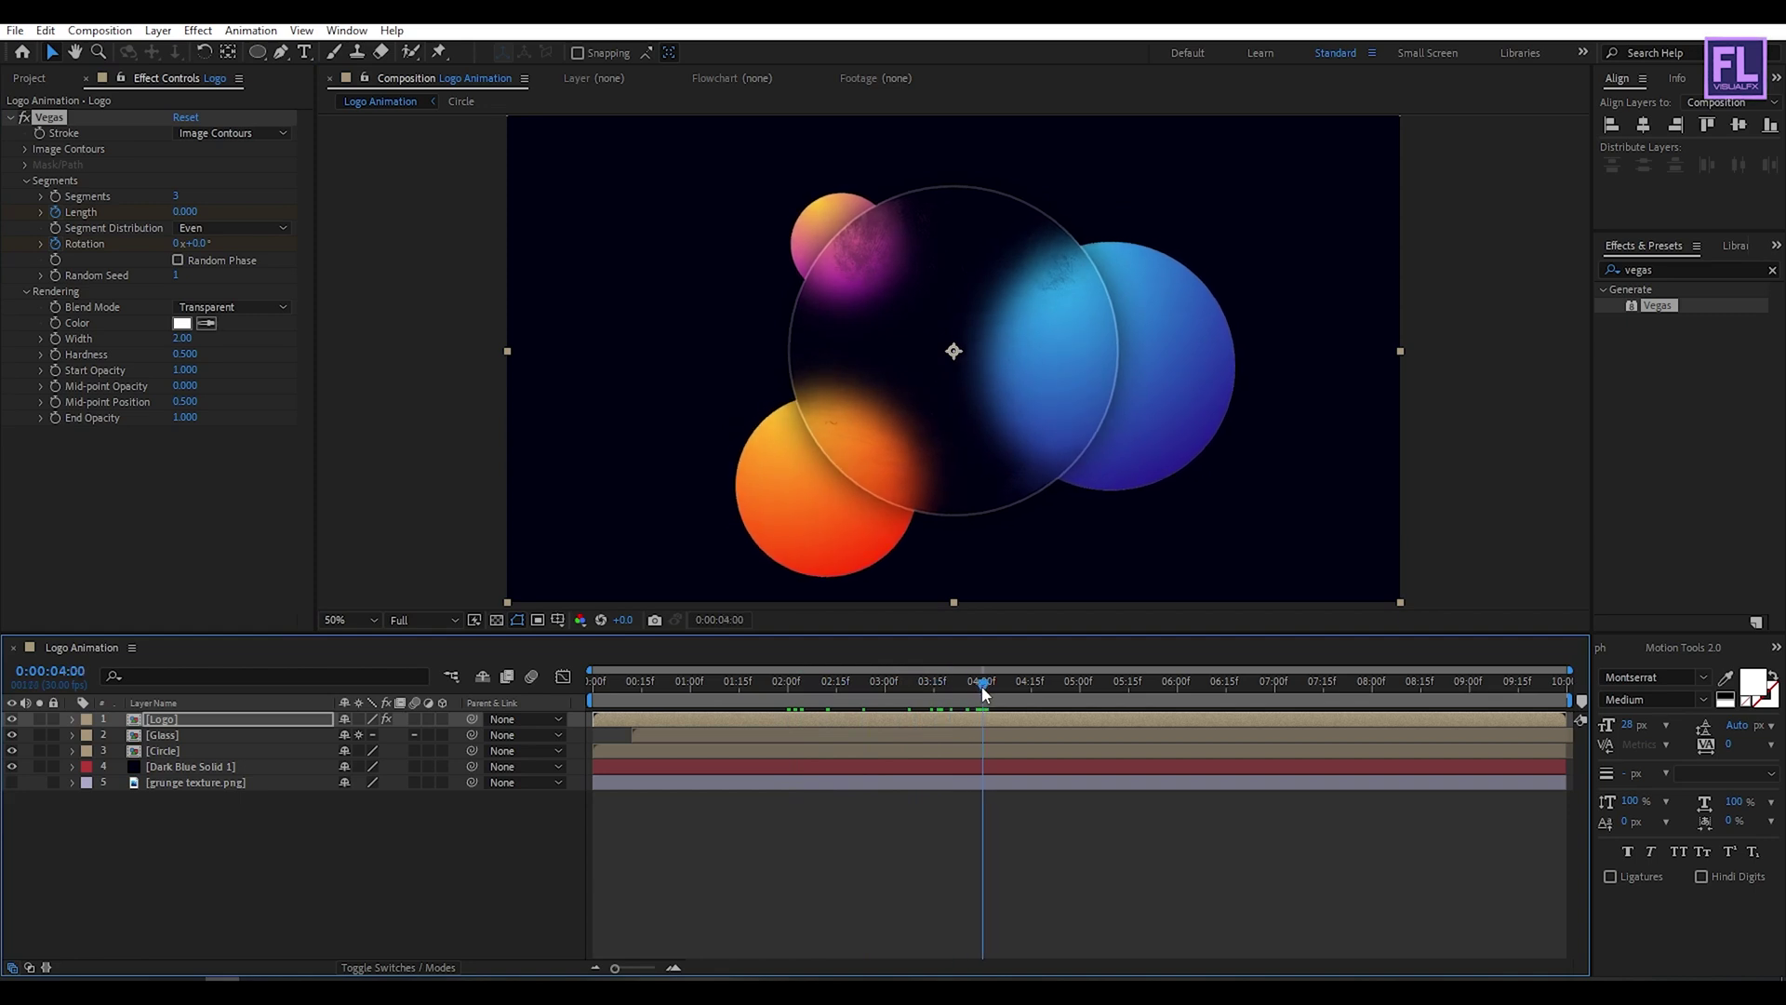
drag(177, 215, 377, 203)
click(198, 243)
text(220)
key(Return)
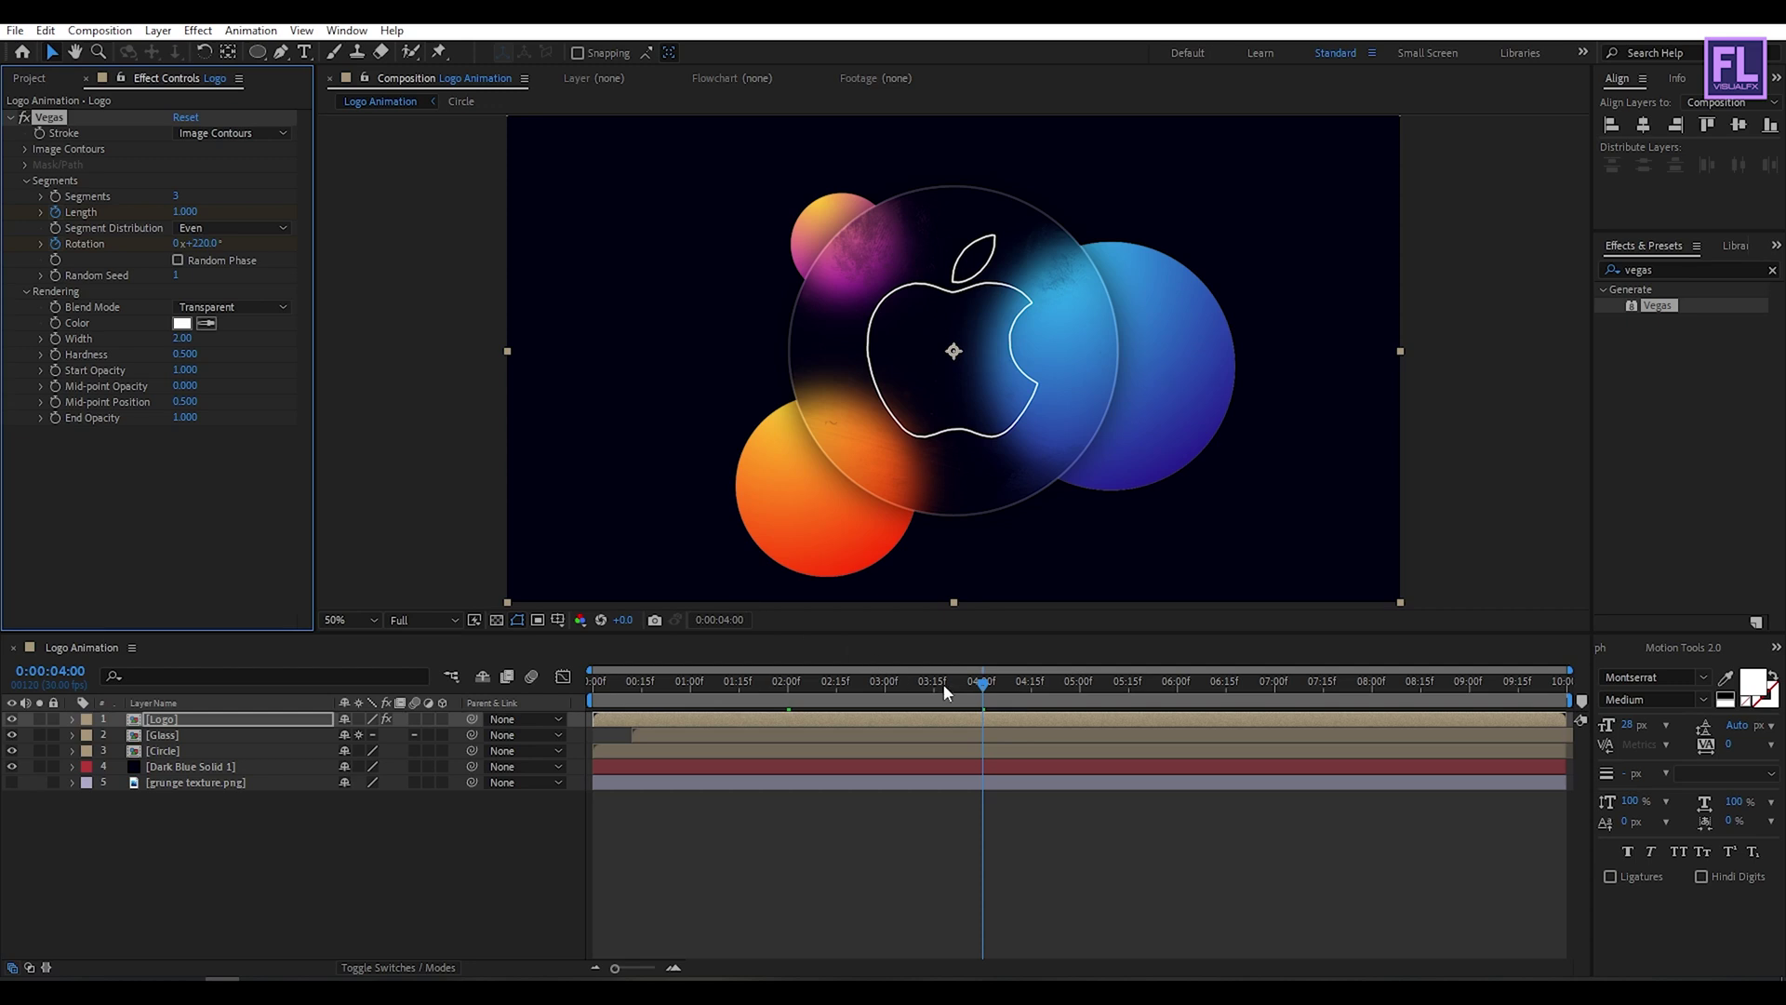
Apply Easy Ease to the Logo layer's Vegas Length and Rotation keyframes and preview the outline animation.
key(u)
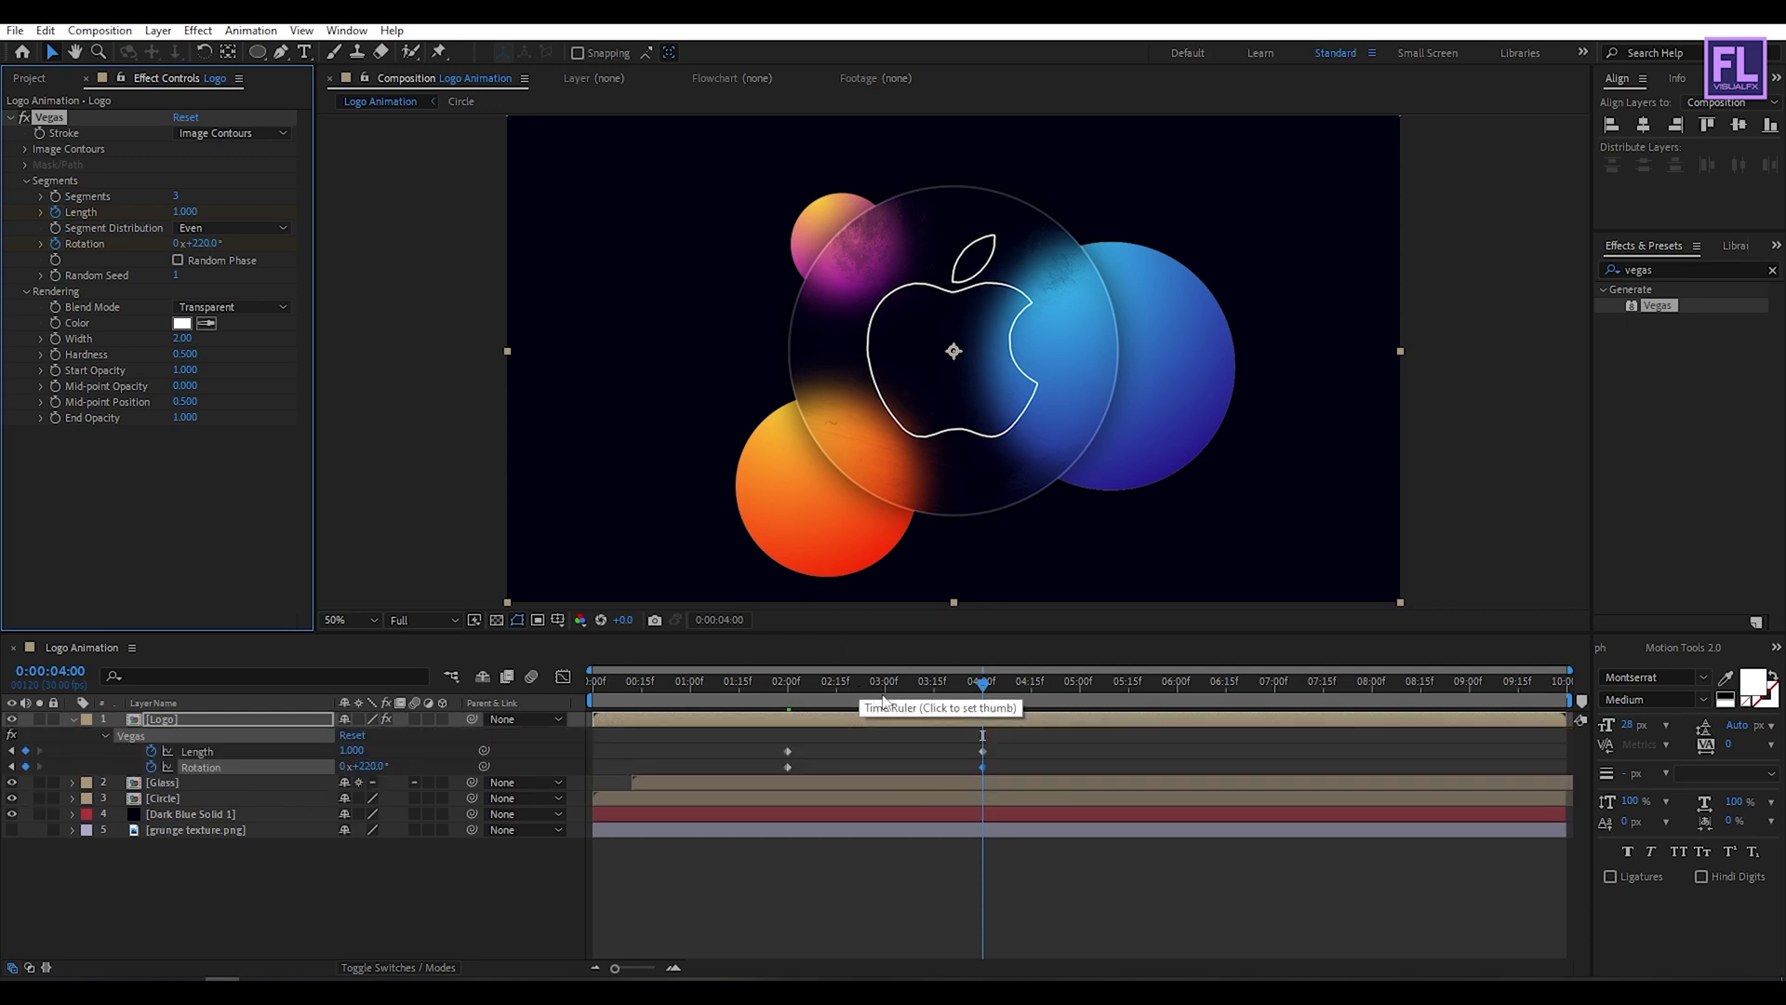
drag(999, 740, 746, 774)
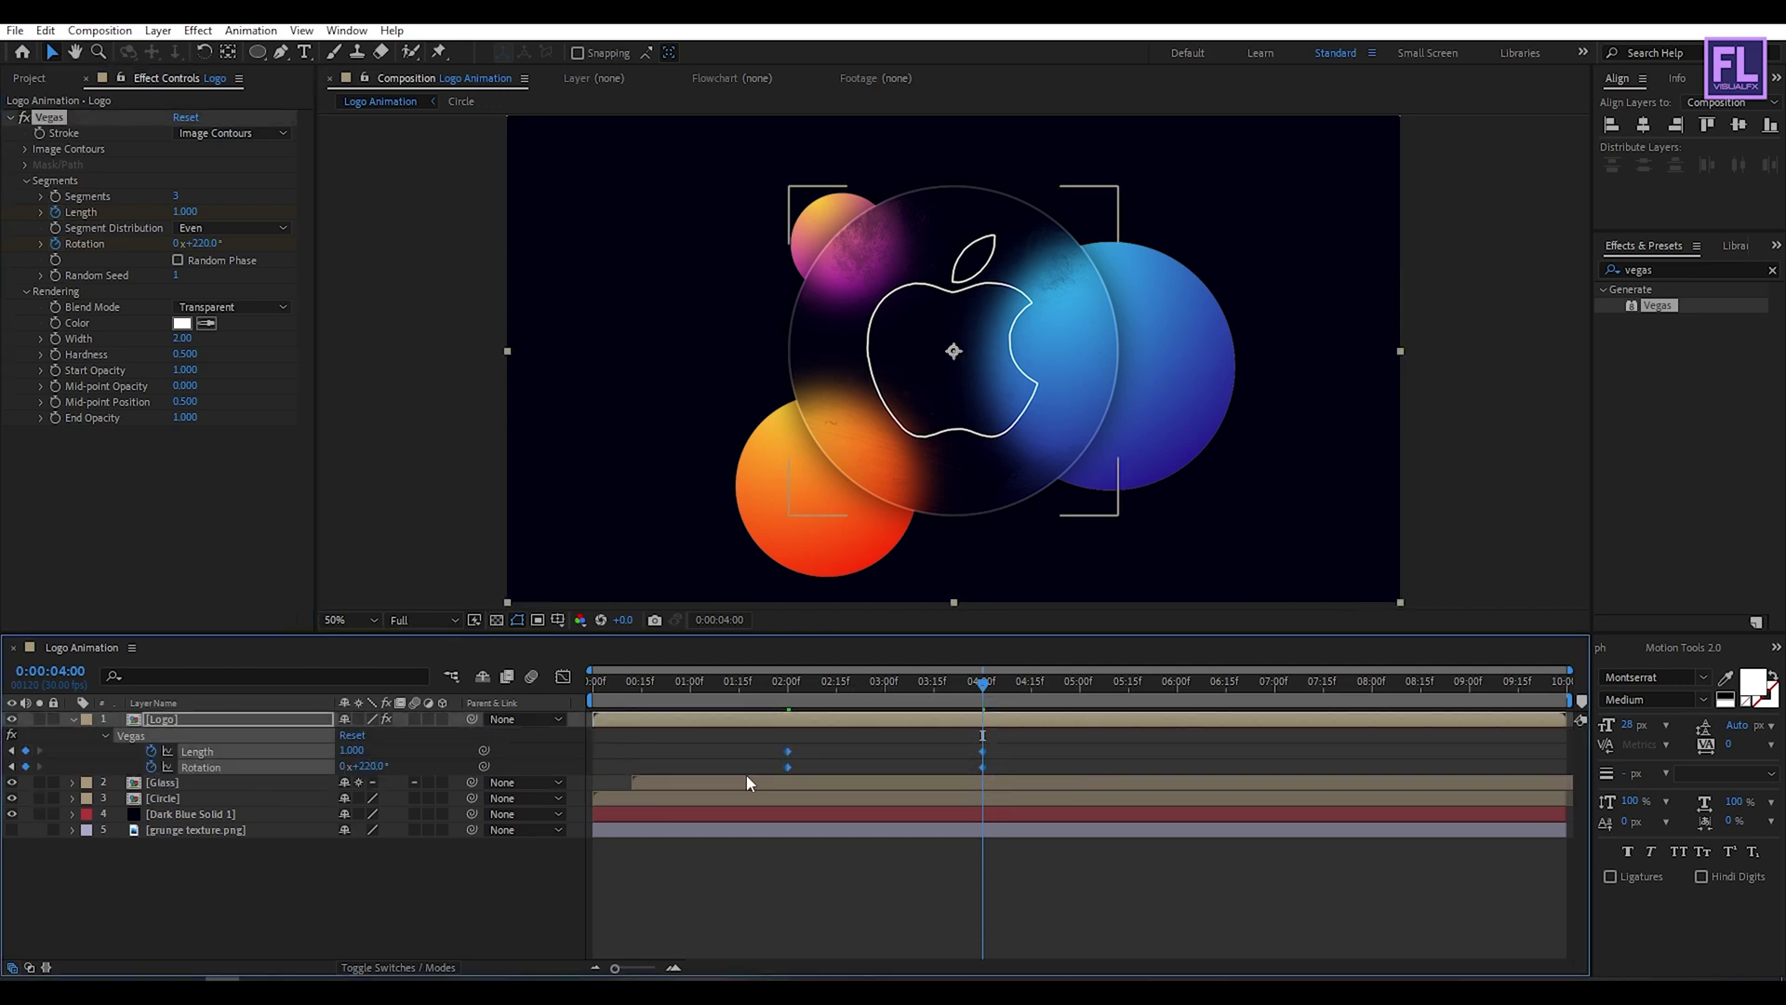
key(F9)
drag(768, 688, 693, 696)
key(space)
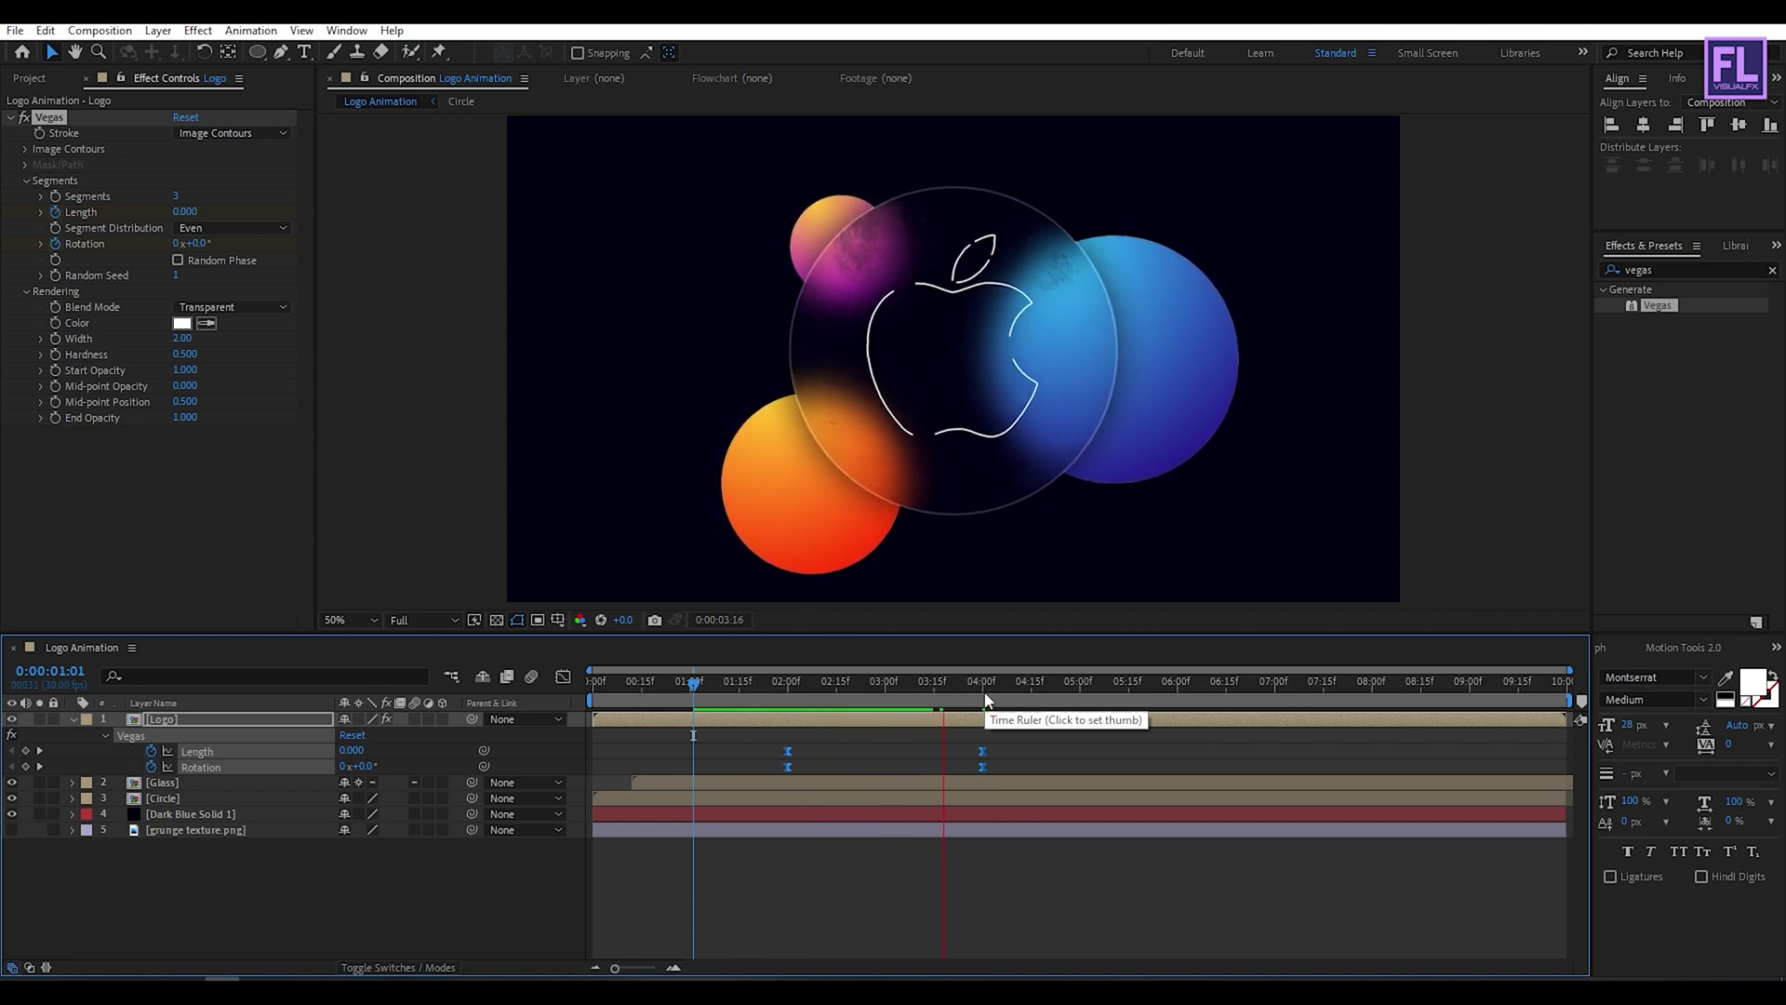
drag(969, 699, 758, 705)
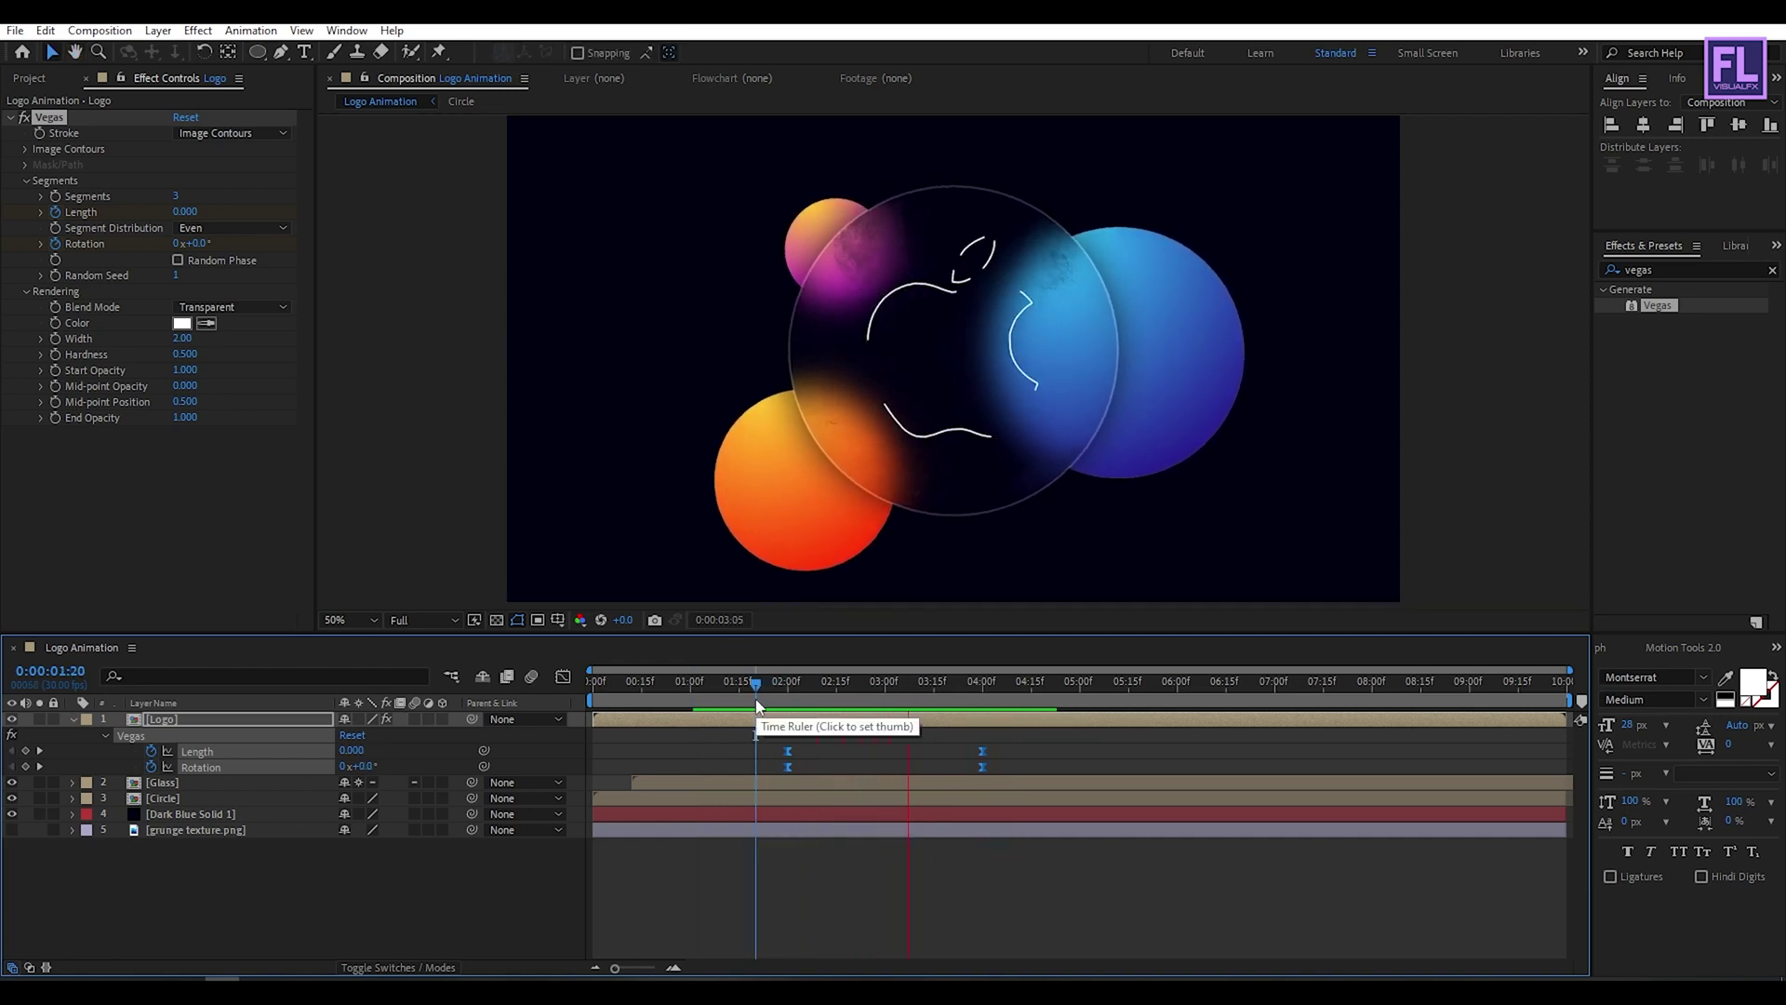
drag(756, 699, 710, 702)
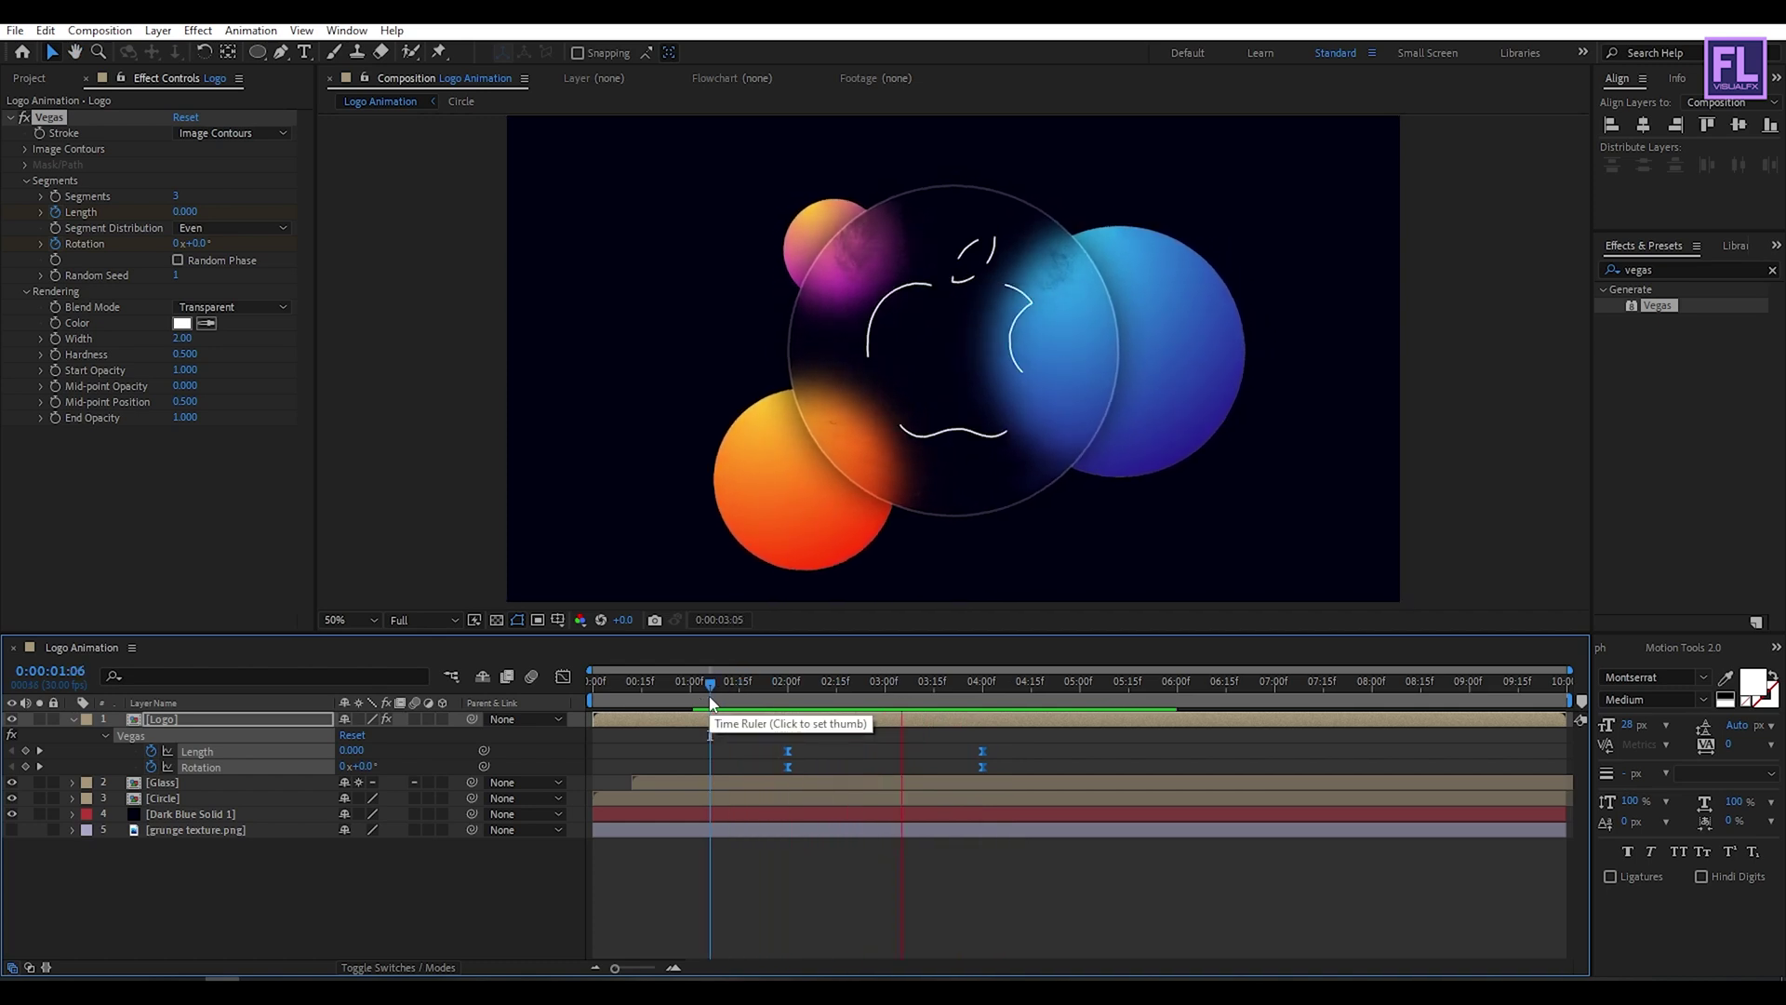
mouse_move(968, 684)
mouse_down()
mouse_move(1011, 684)
mouse_move(988, 688)
mouse_up()
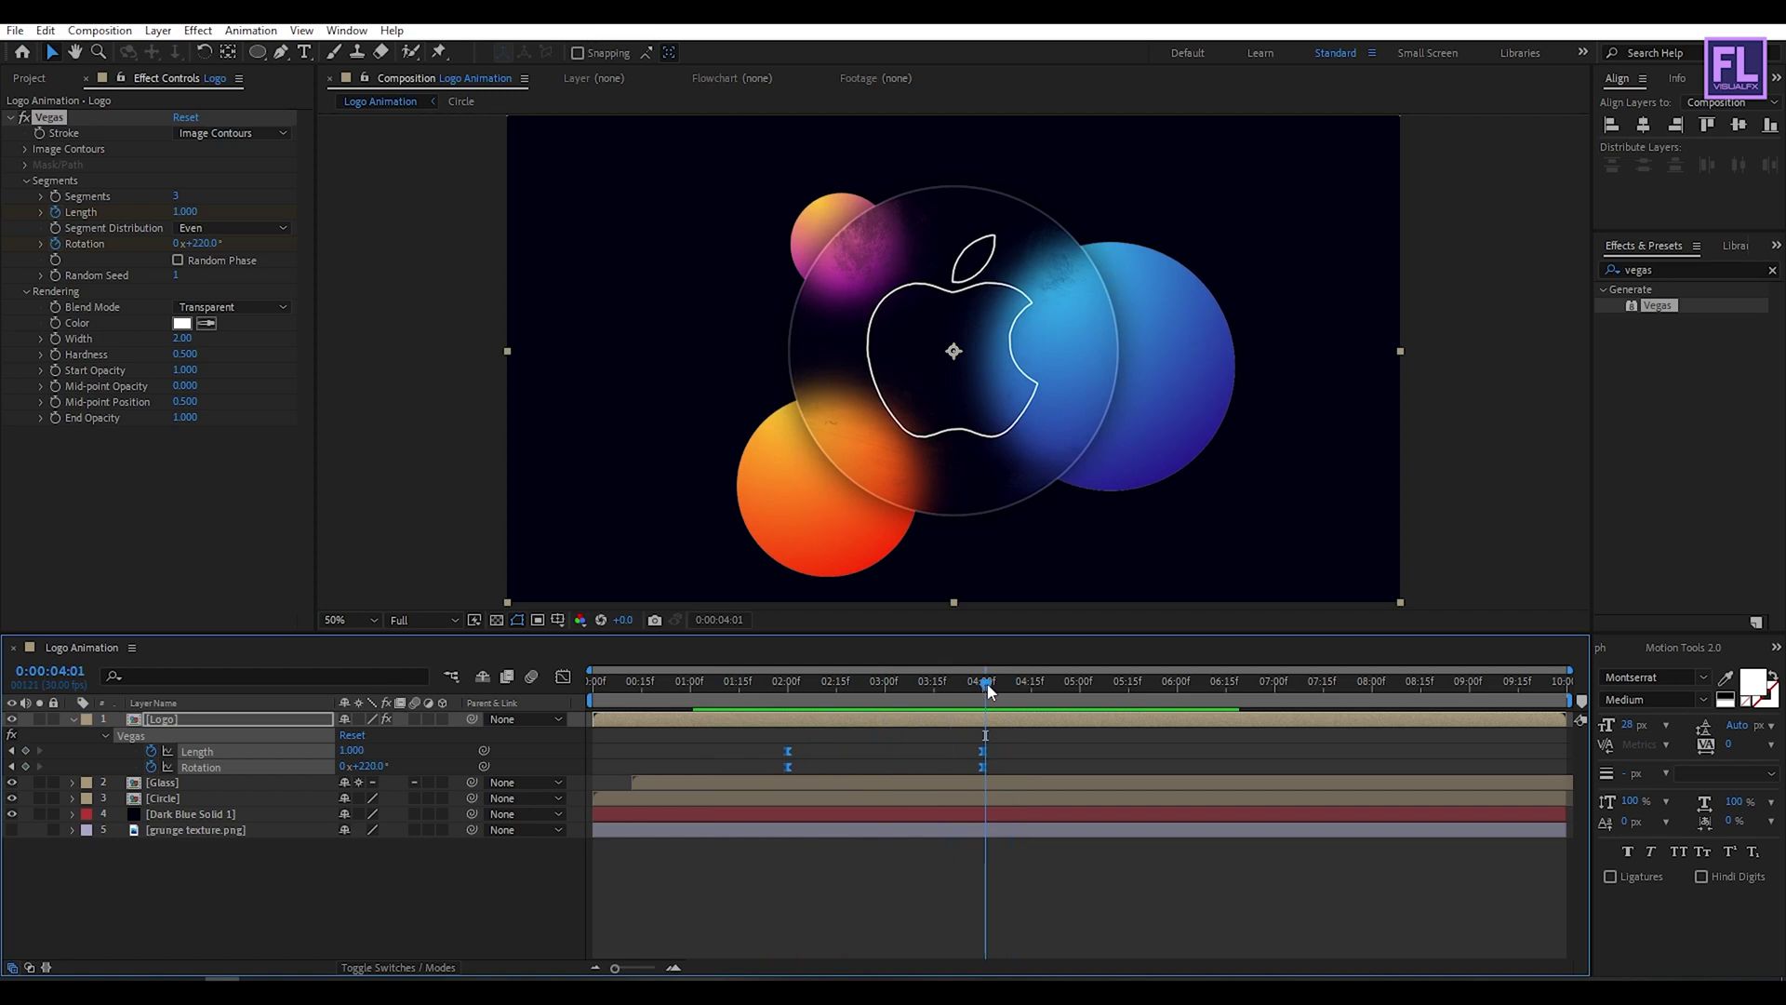
click(76, 719)
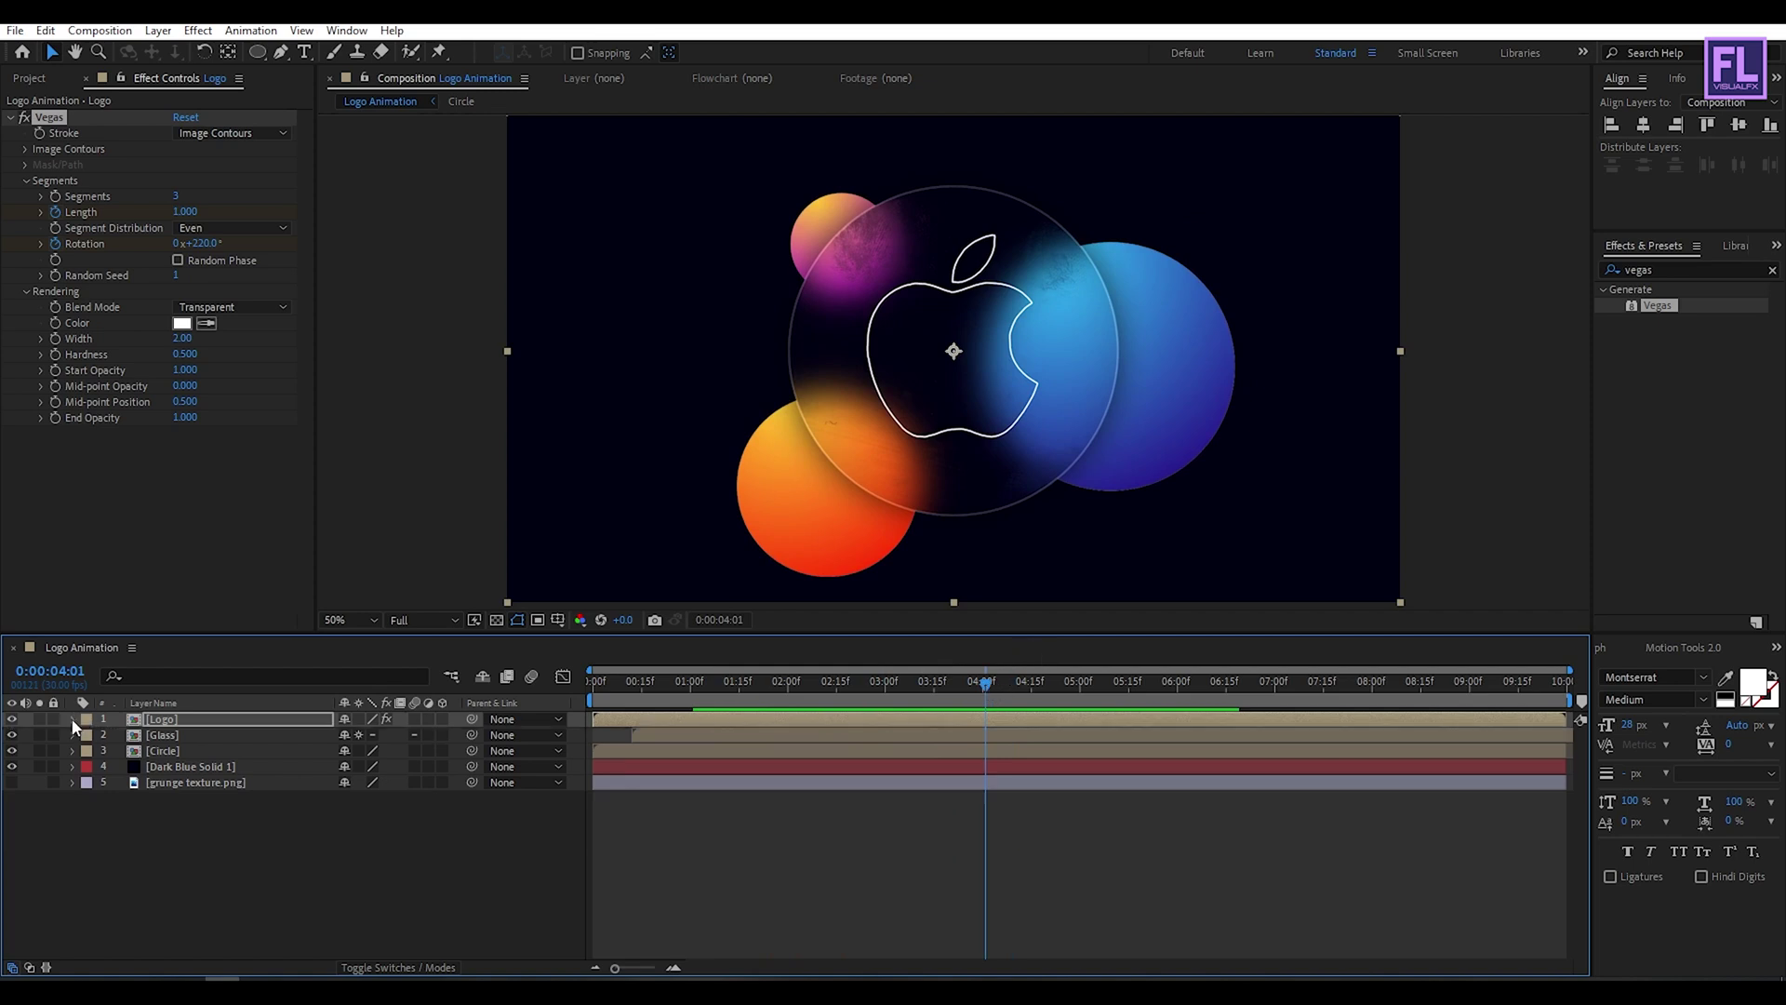
Add another copy of the Logo composition as the topmost layer of the Logo Animation composition.
click(31, 80)
click(51, 300)
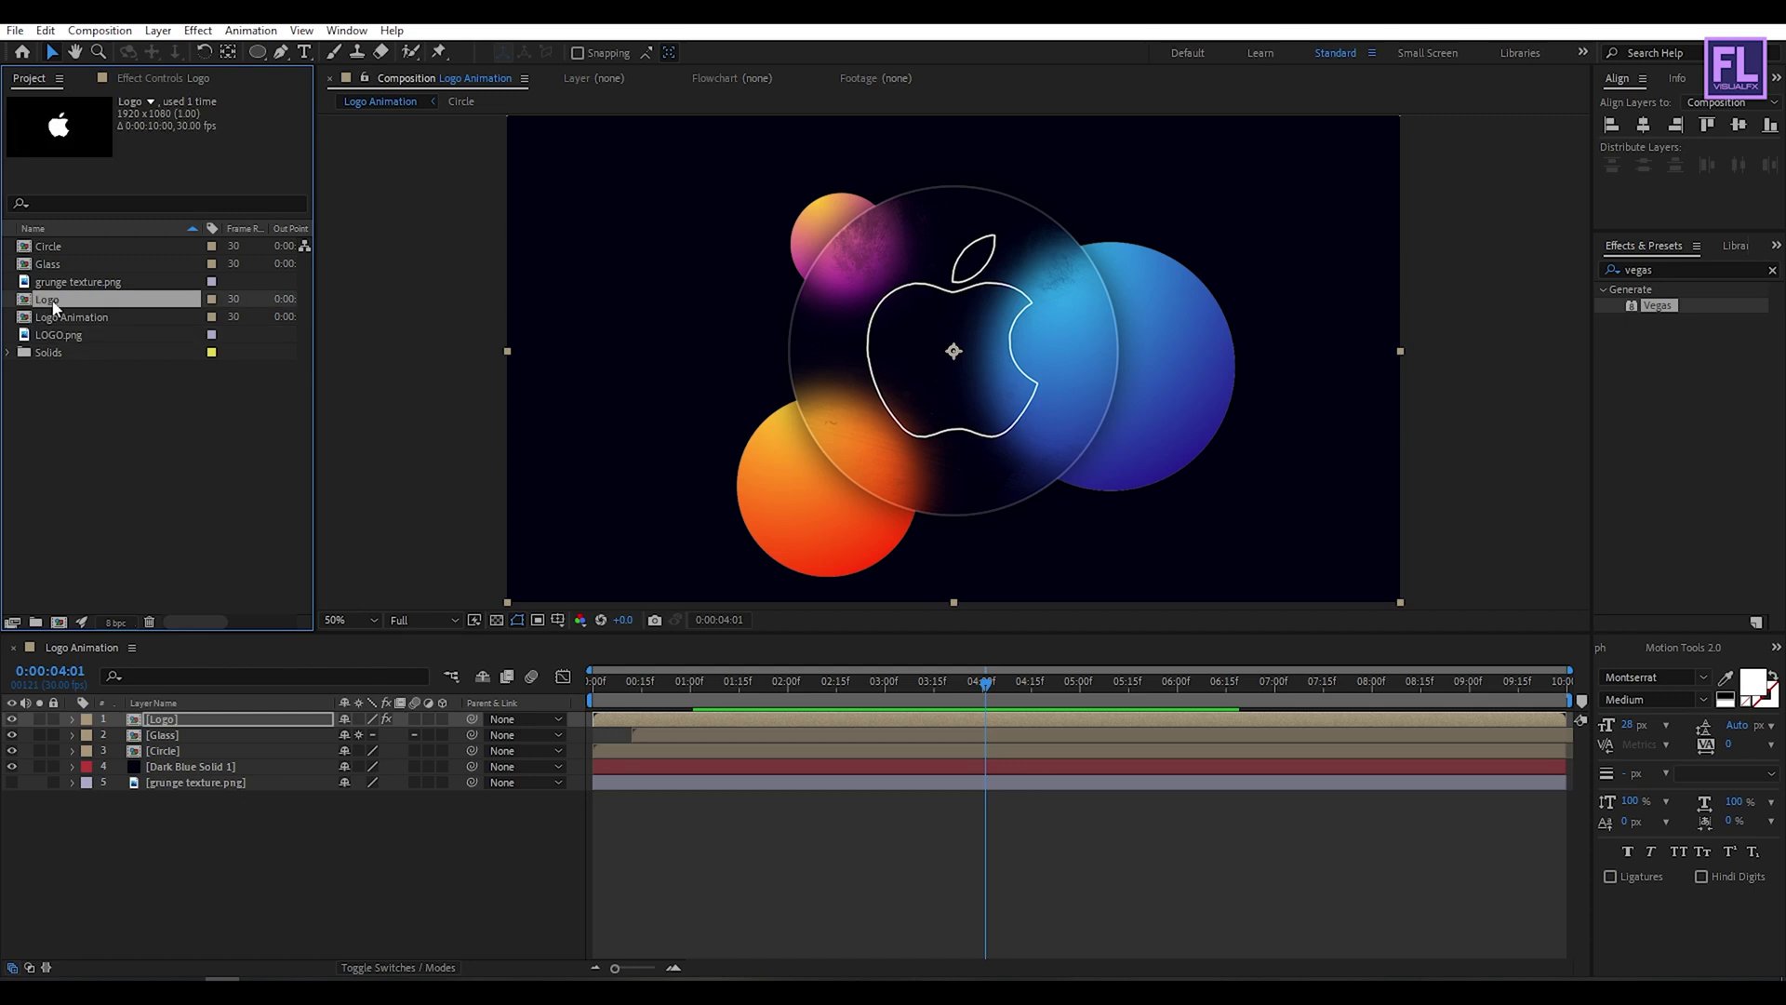
drag(54, 305, 206, 719)
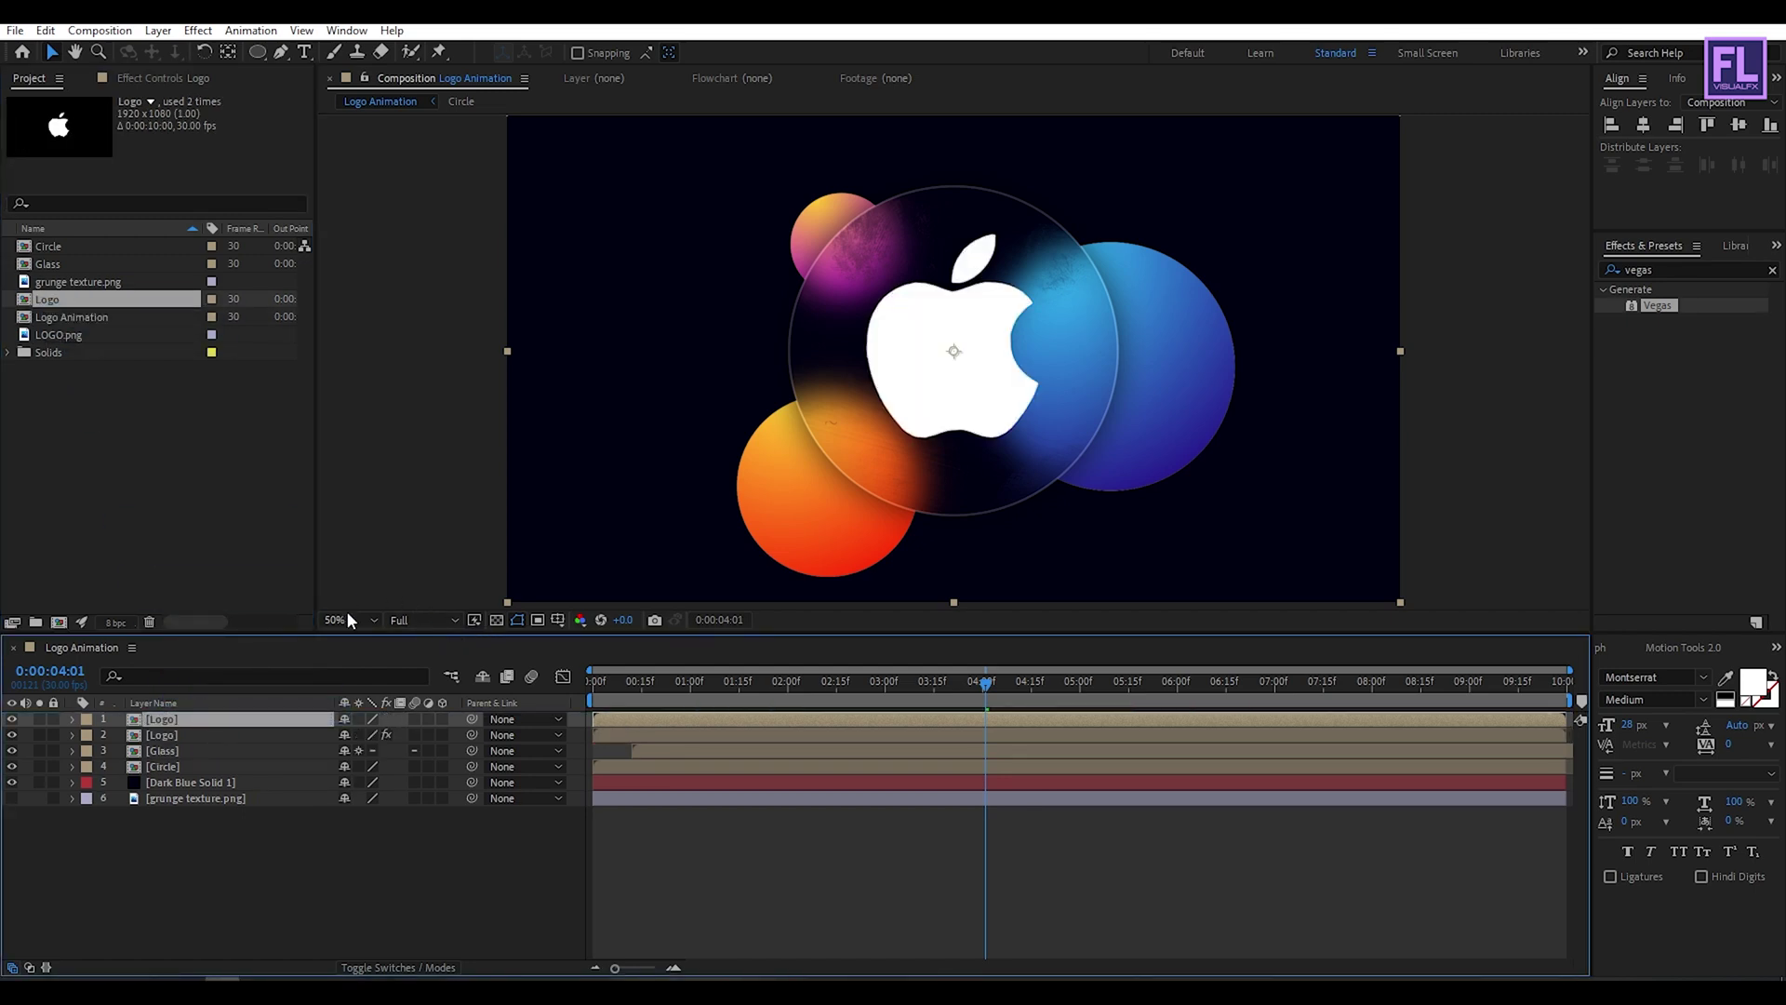
Find the Drop Shadow effect and apply it to the topmost Logo layer.
double_click(1661, 269)
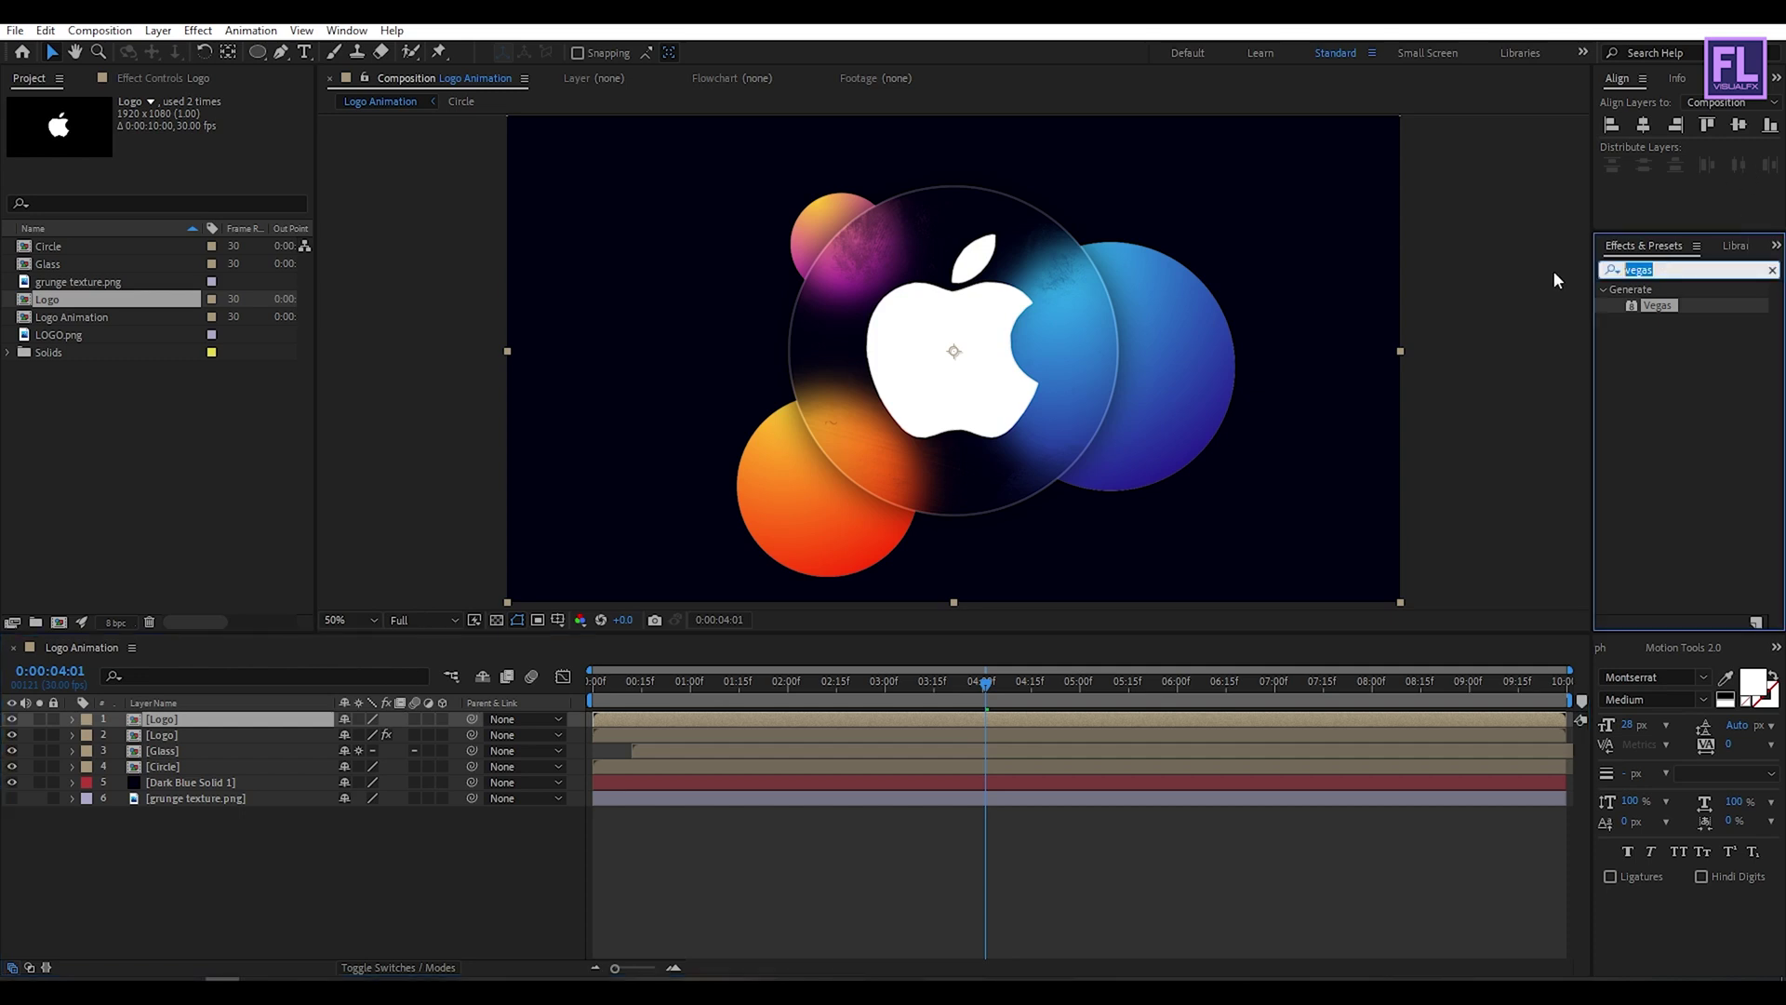
text(drop)
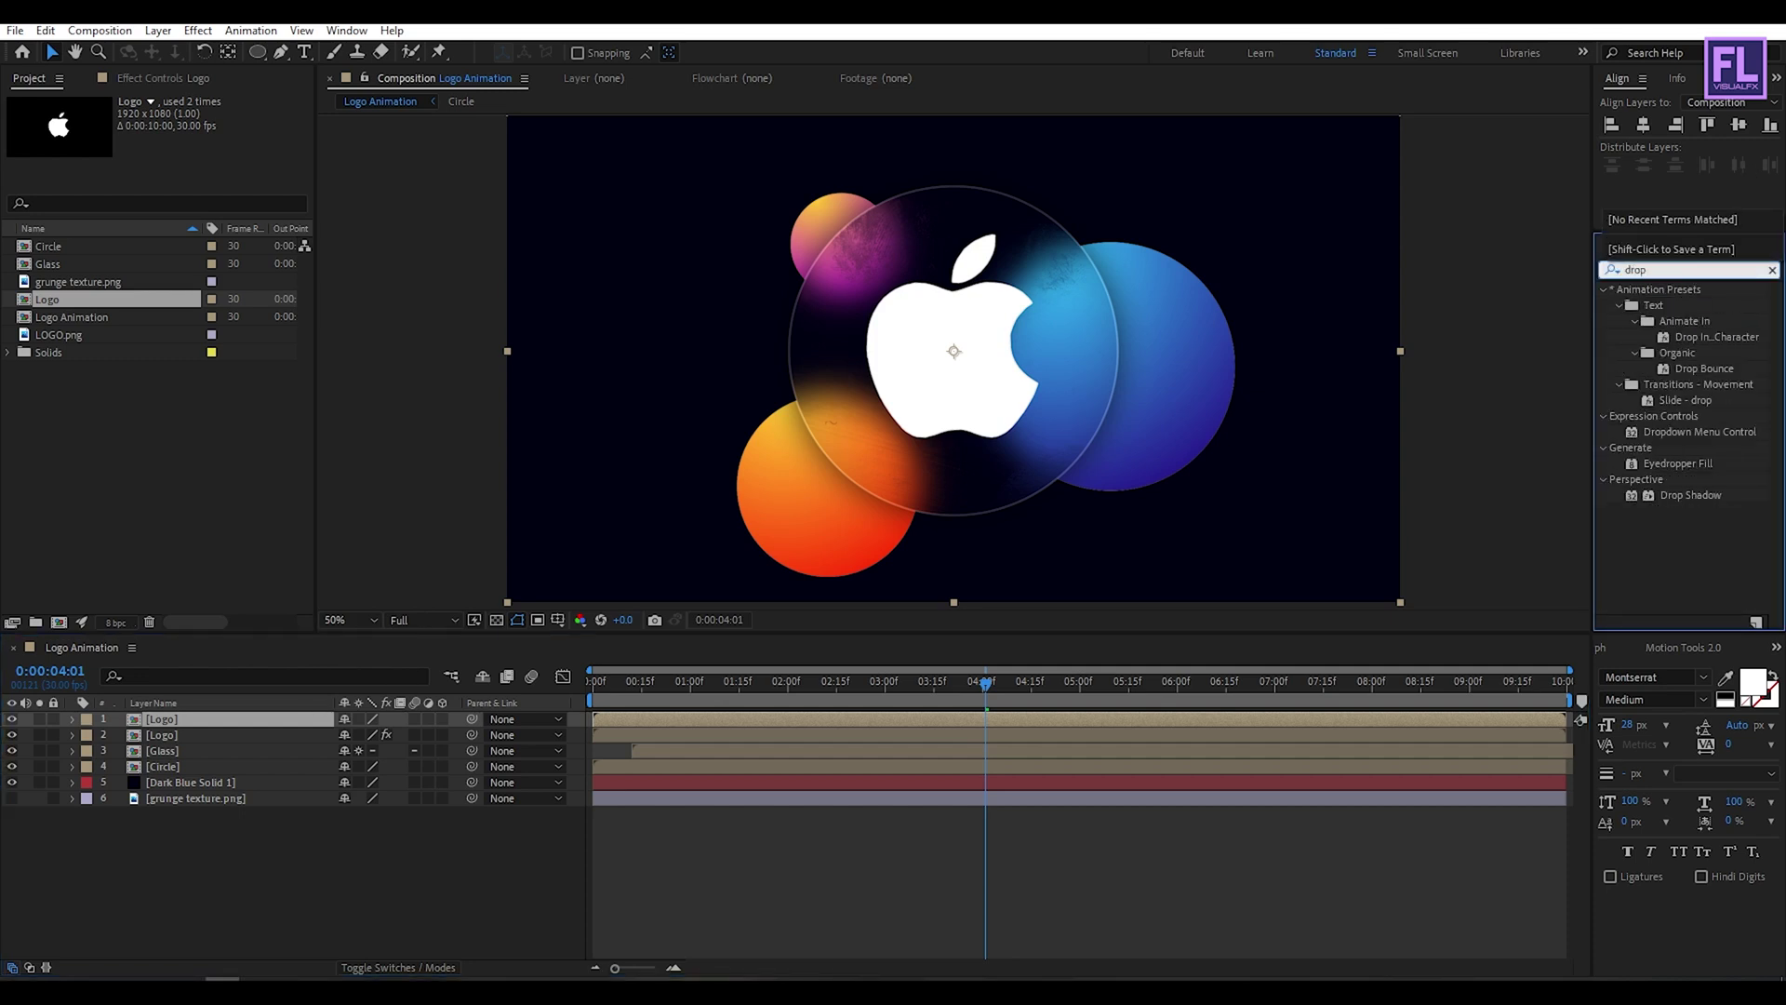
click(1700, 493)
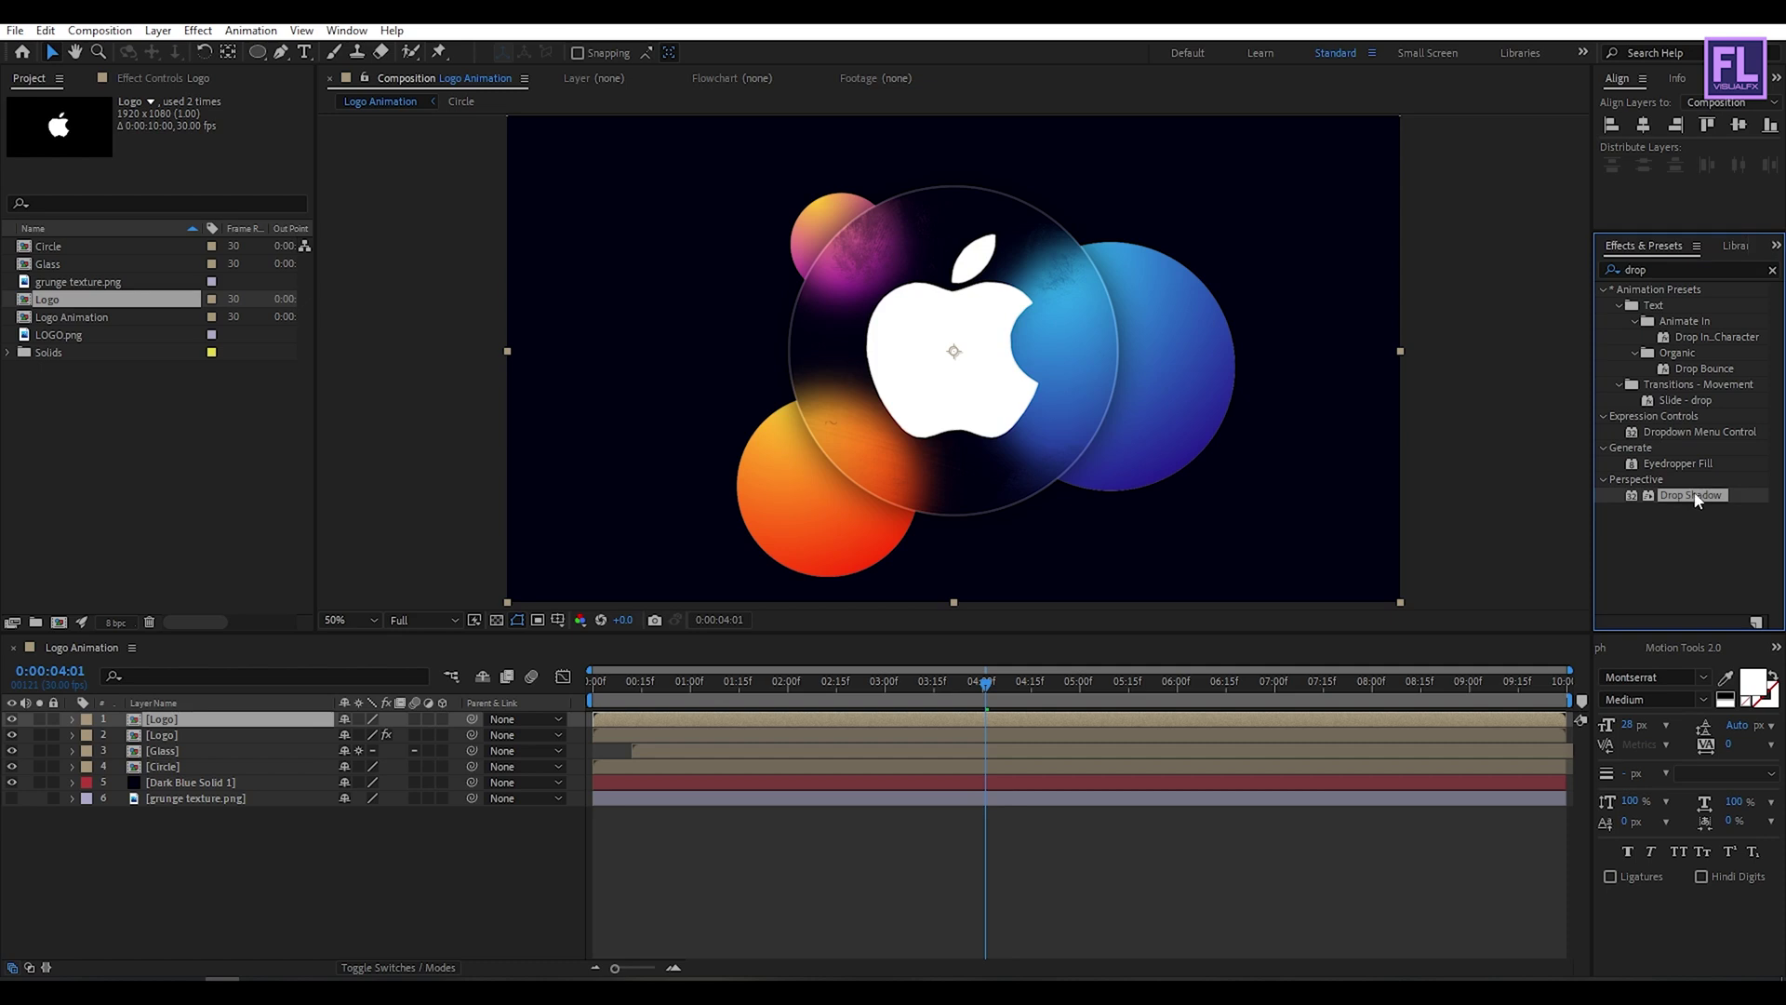
drag(1695, 500, 200, 721)
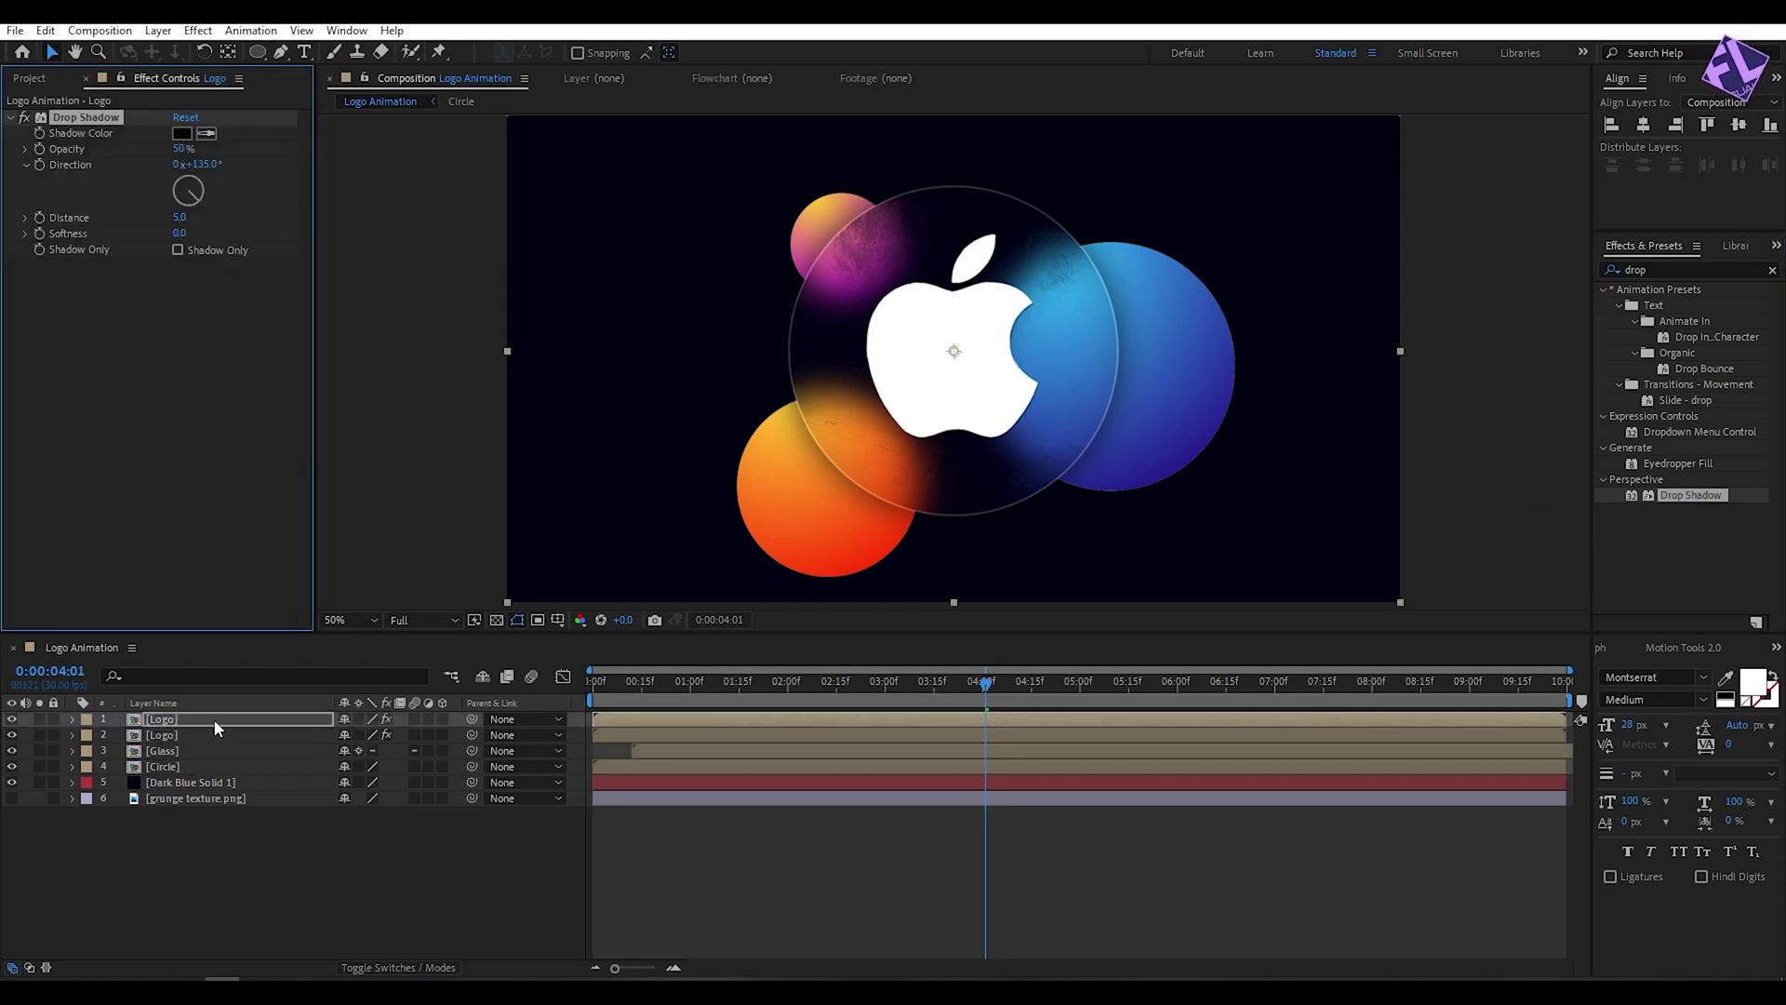
Set the Drop Shadow's distance to 30 and its softness to 70 on the topmost Logo layer.
click(182, 220)
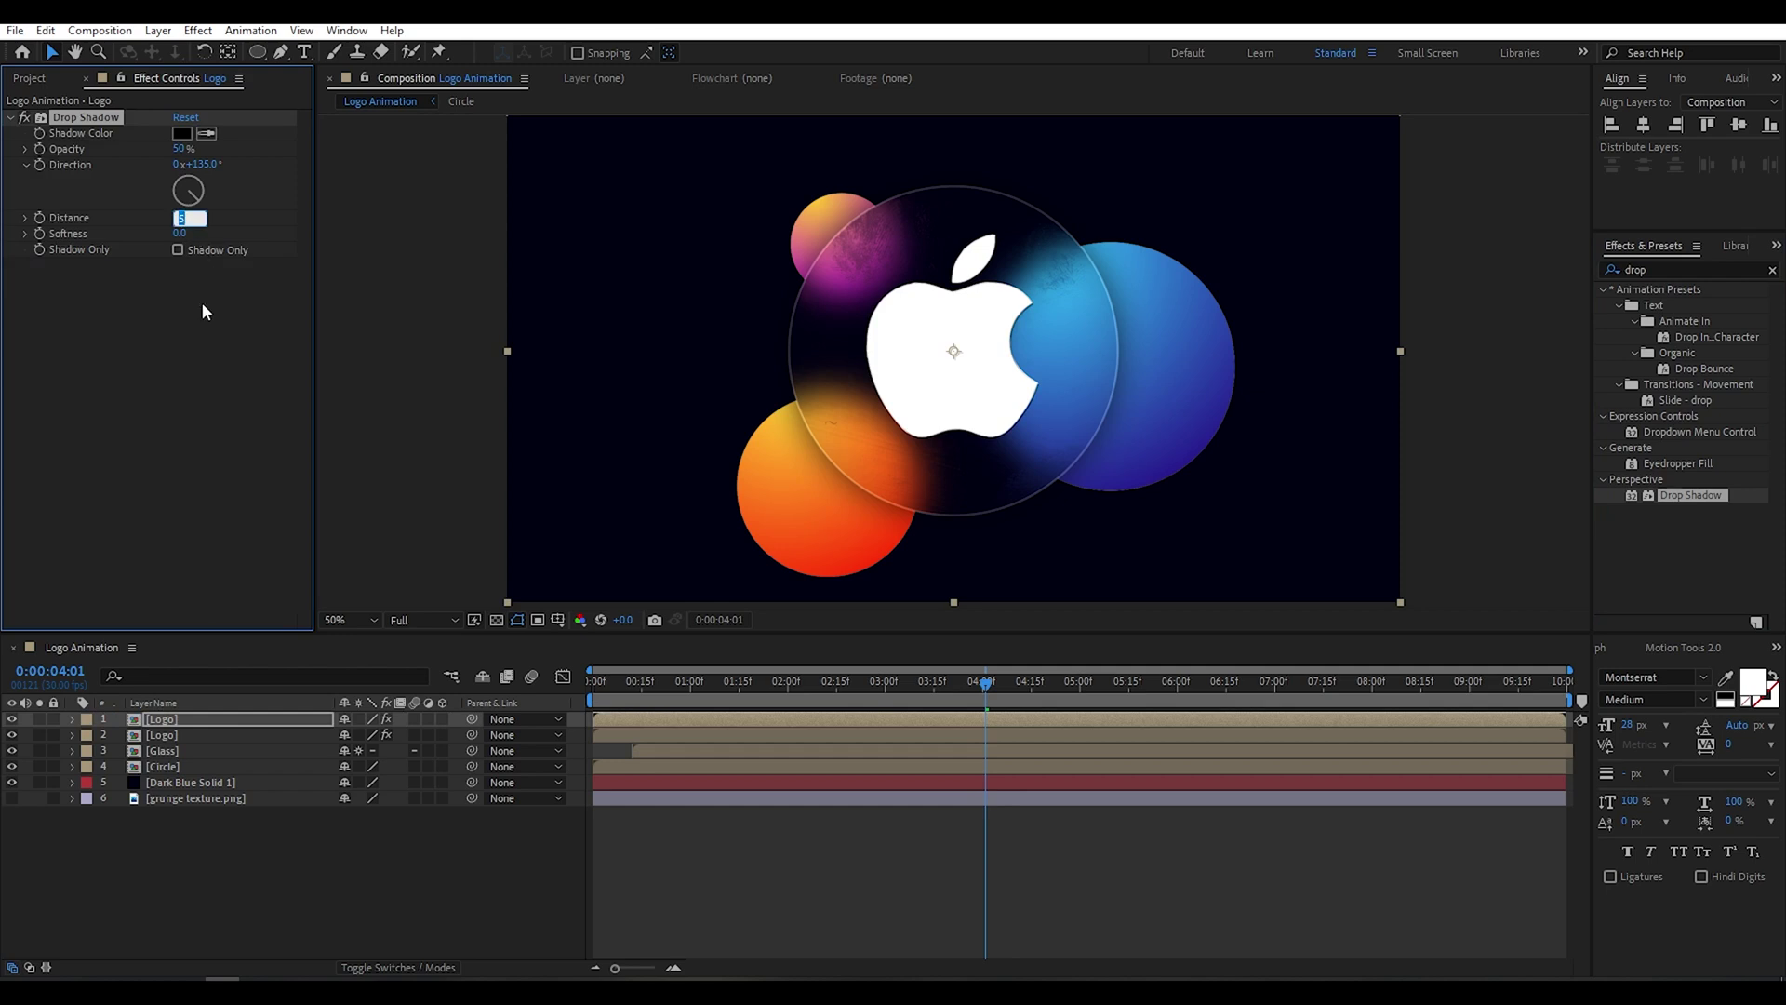
text(30)
key(Return)
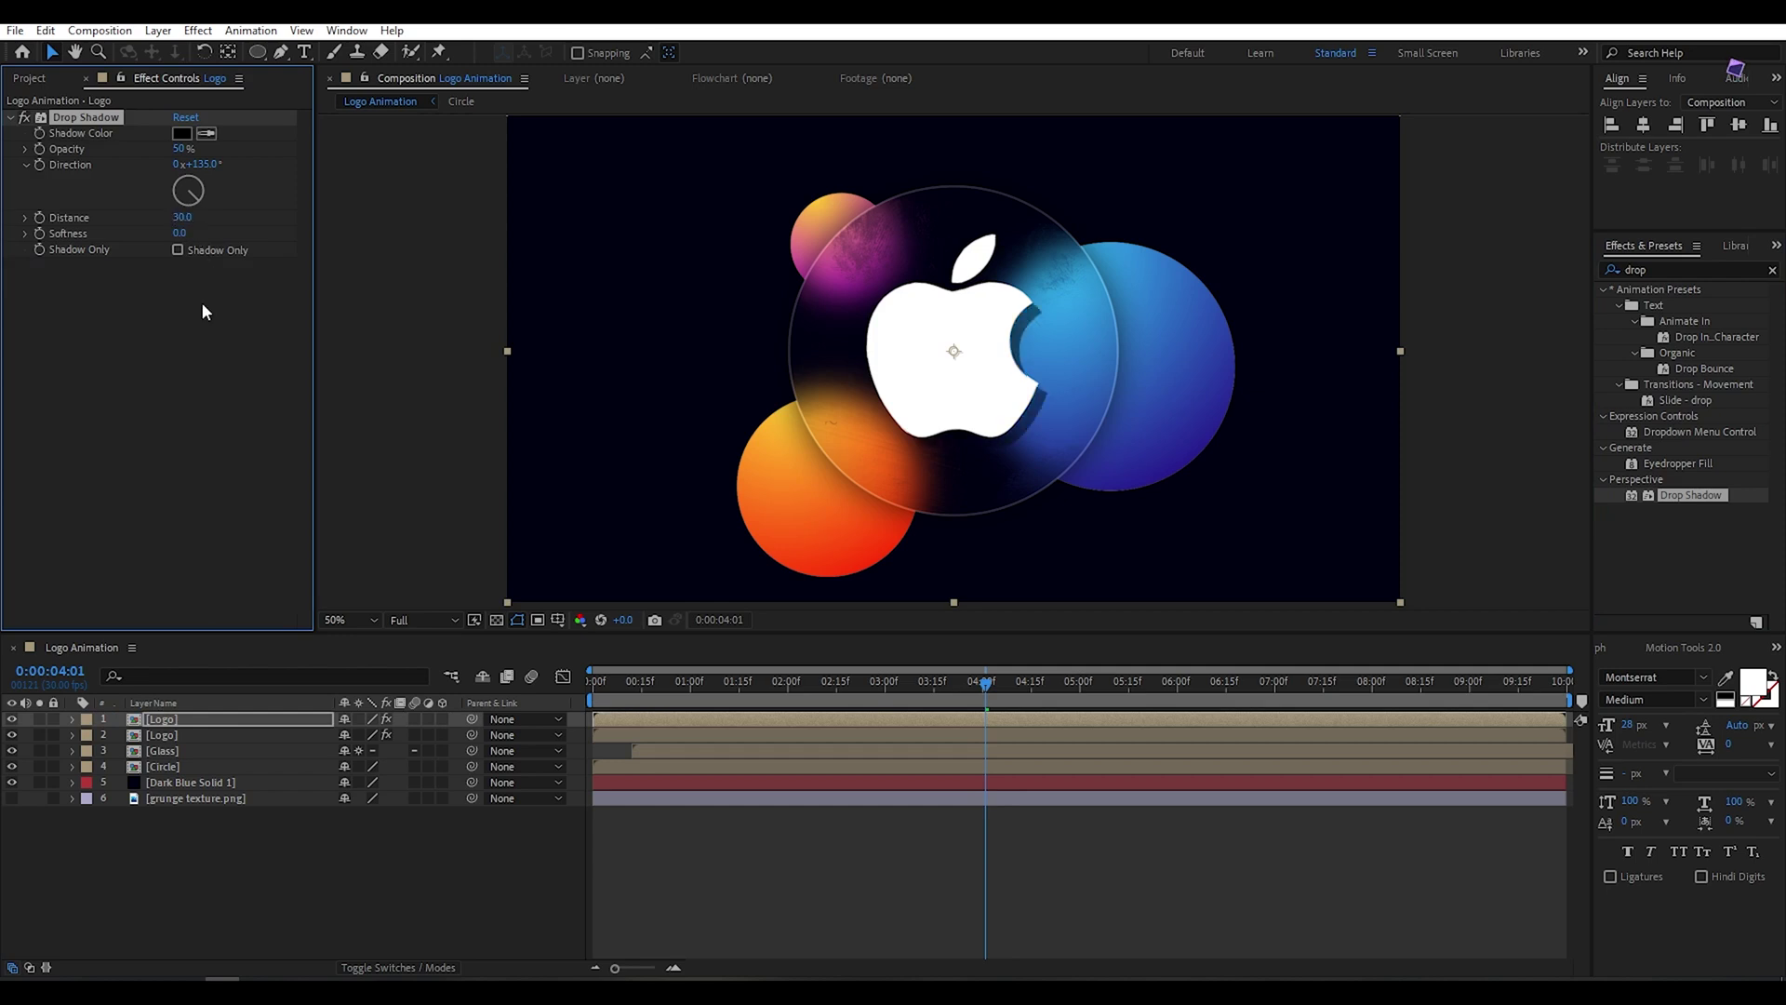
drag(180, 232, 265, 230)
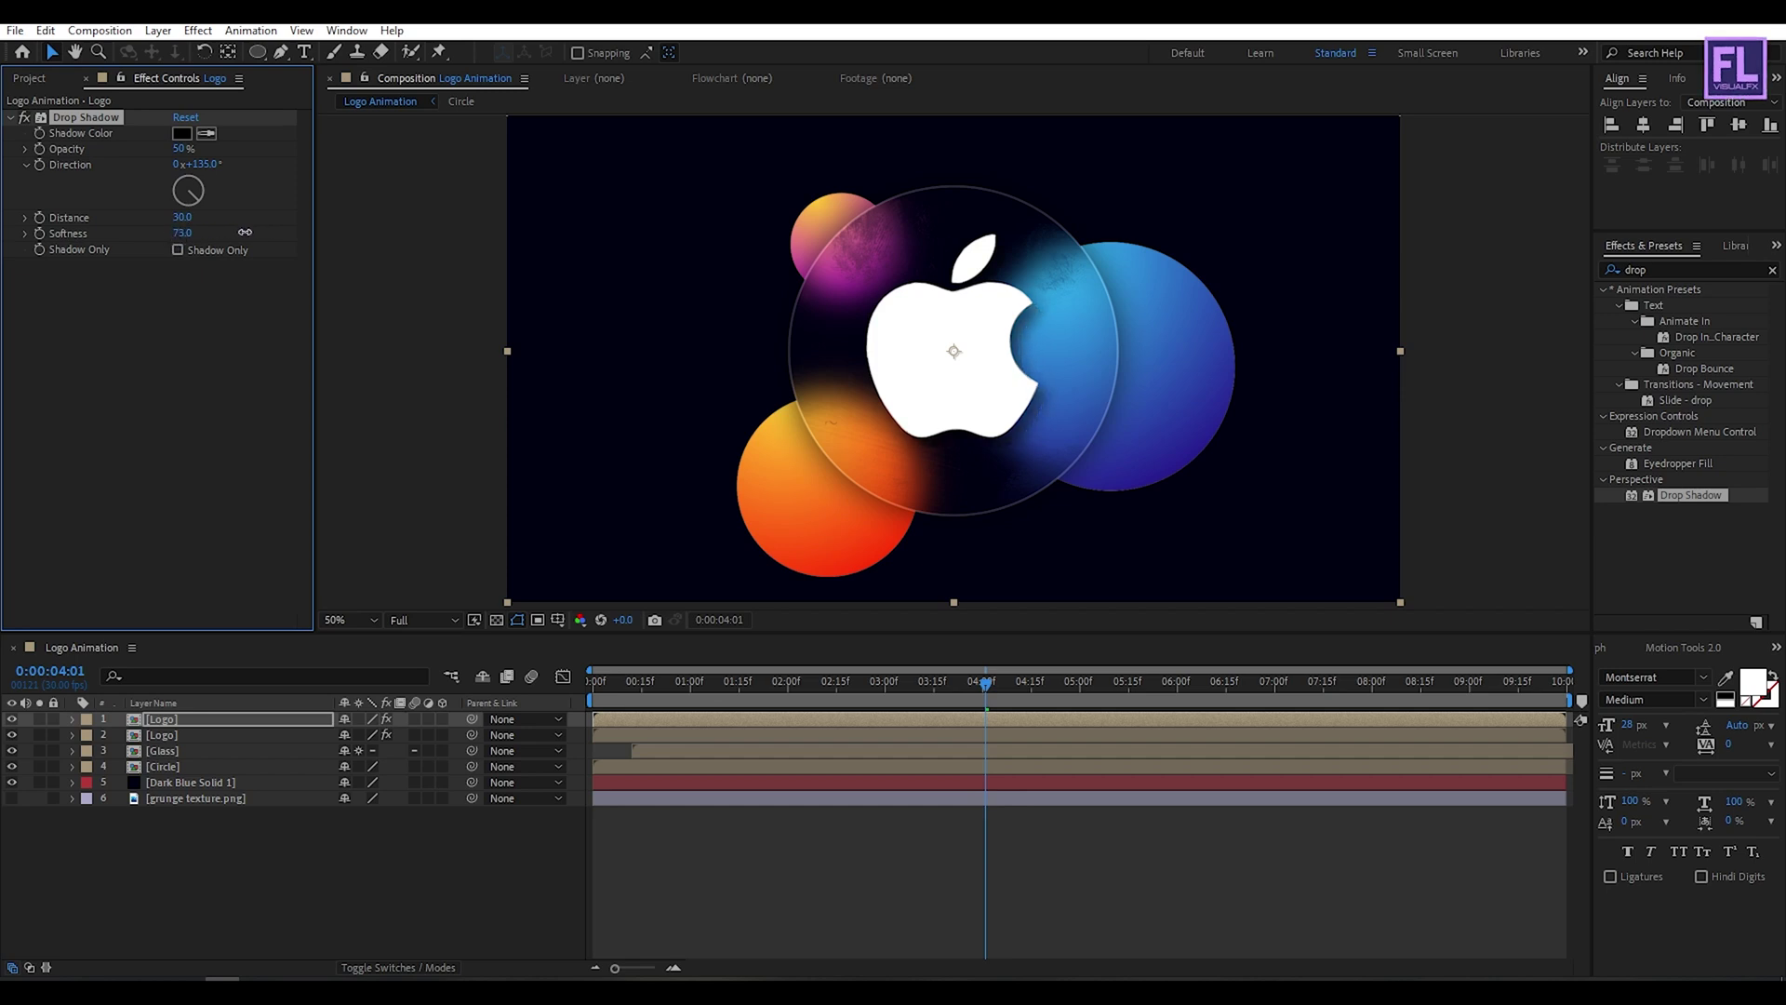
click(178, 449)
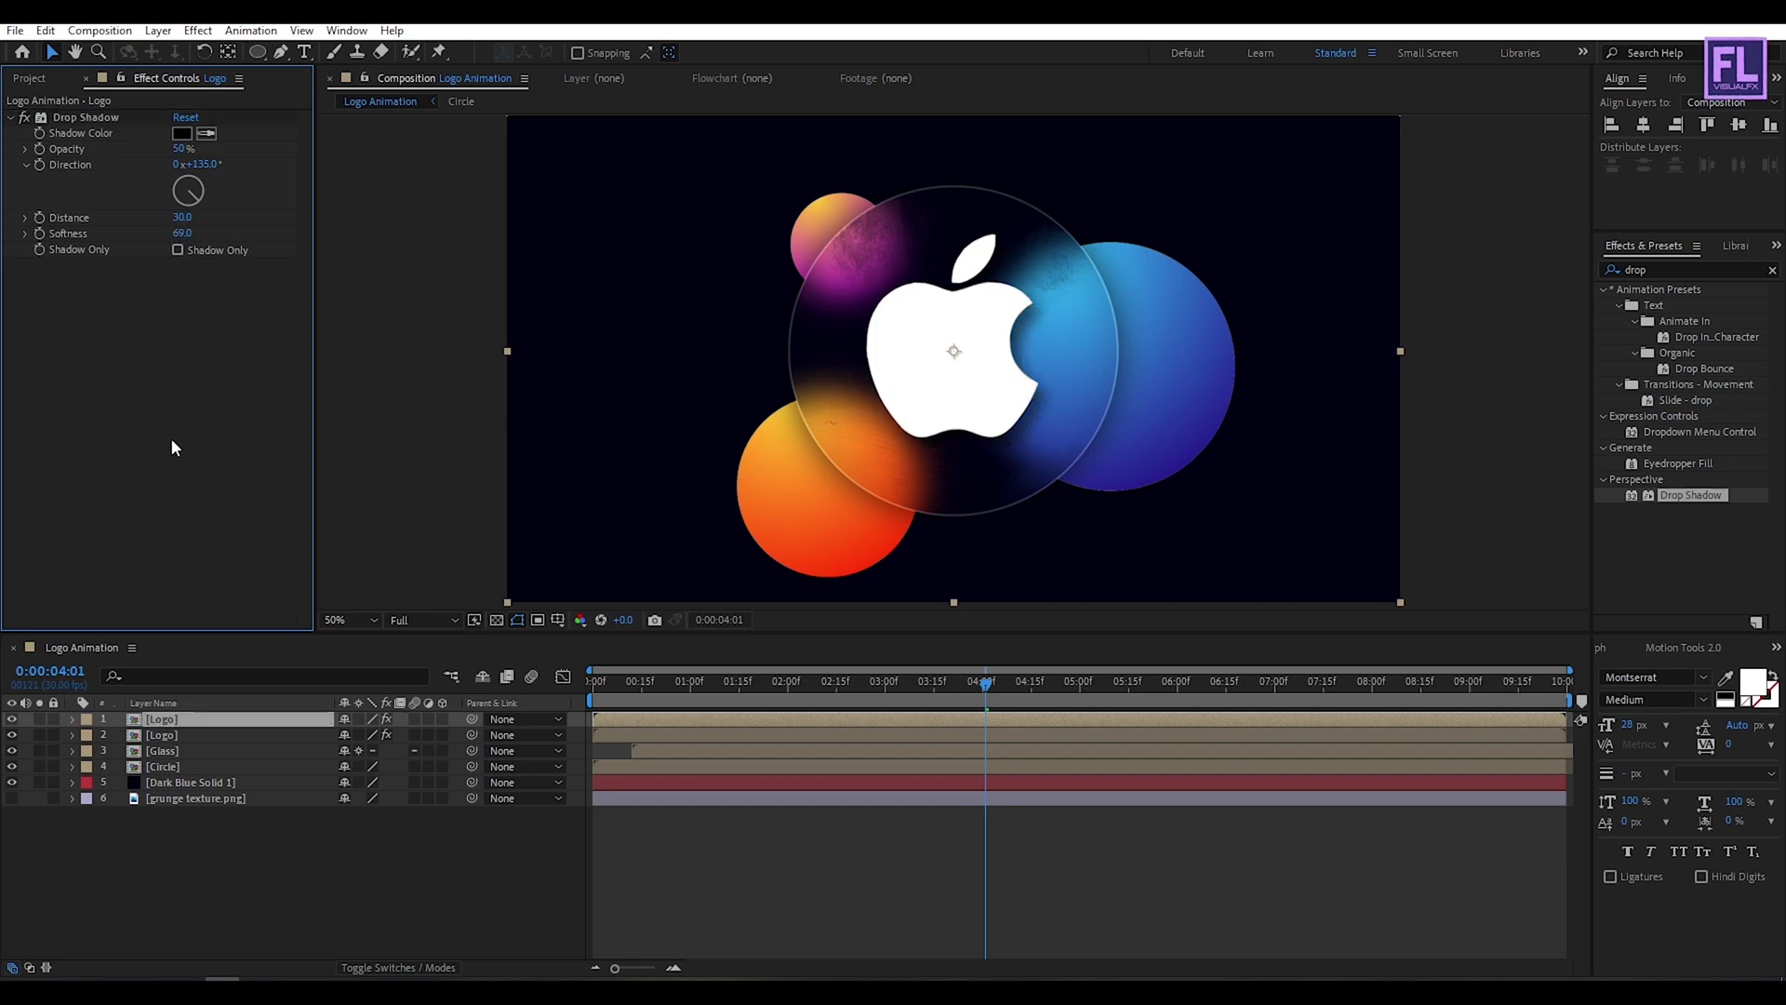
drag(182, 233, 188, 235)
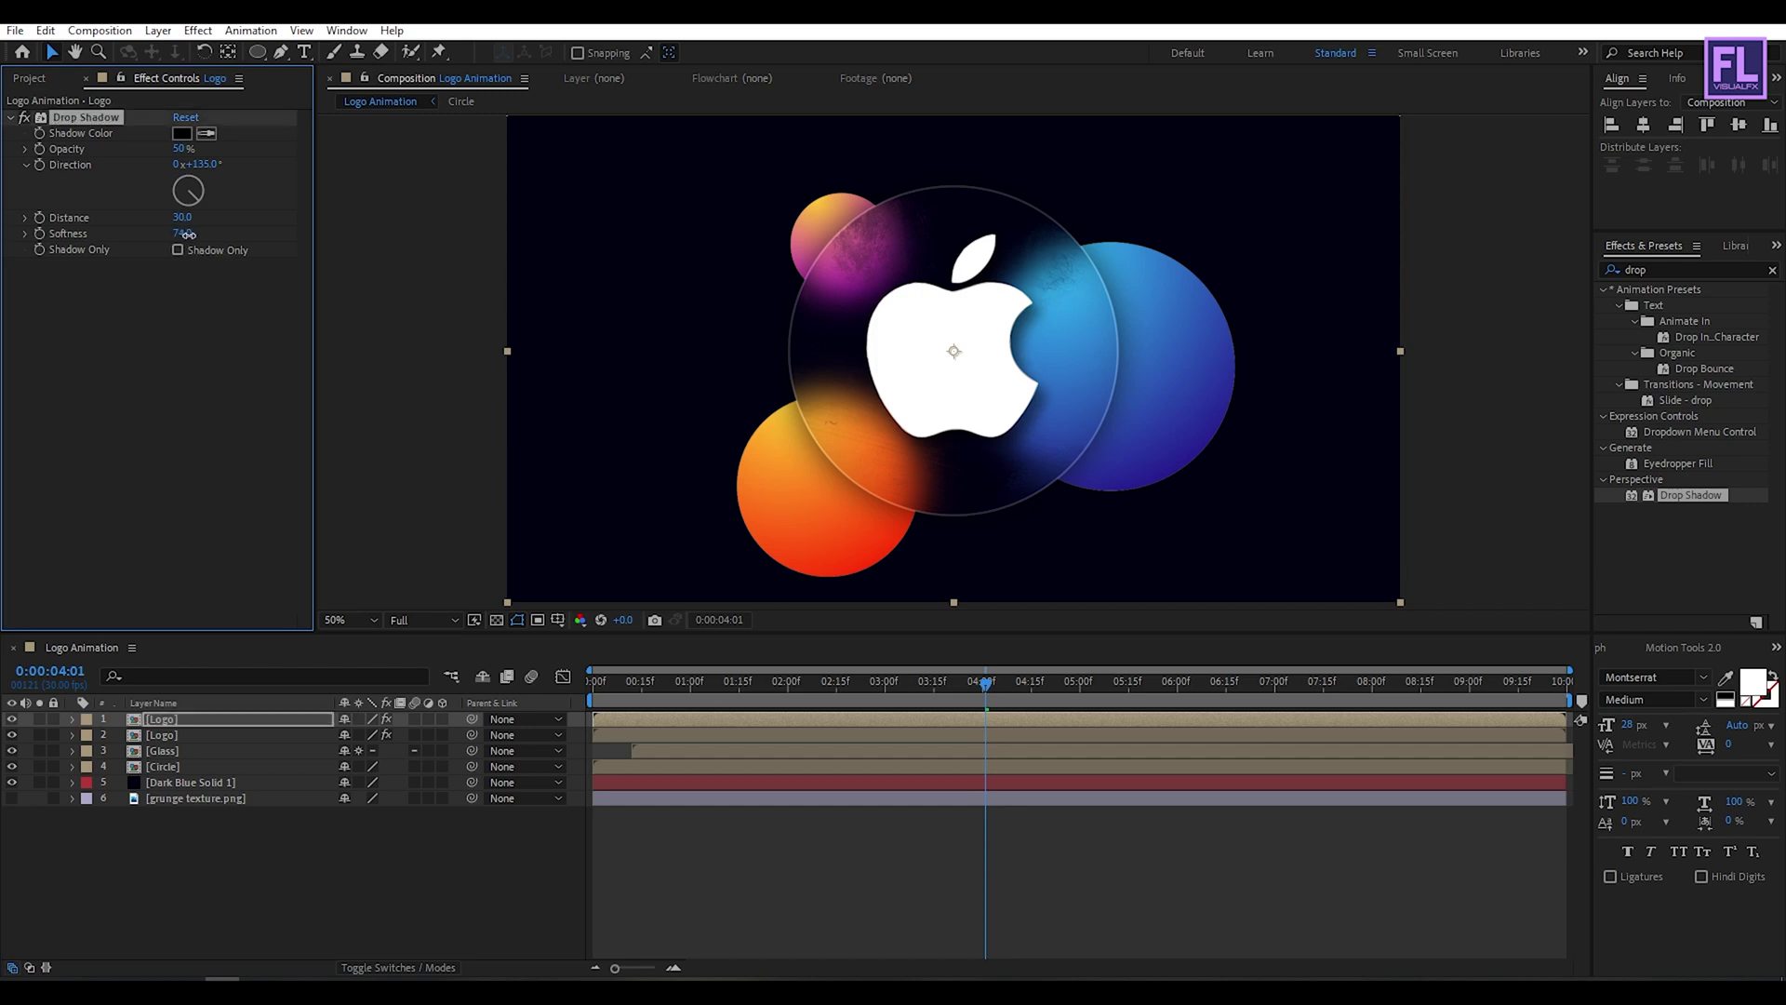
click(193, 354)
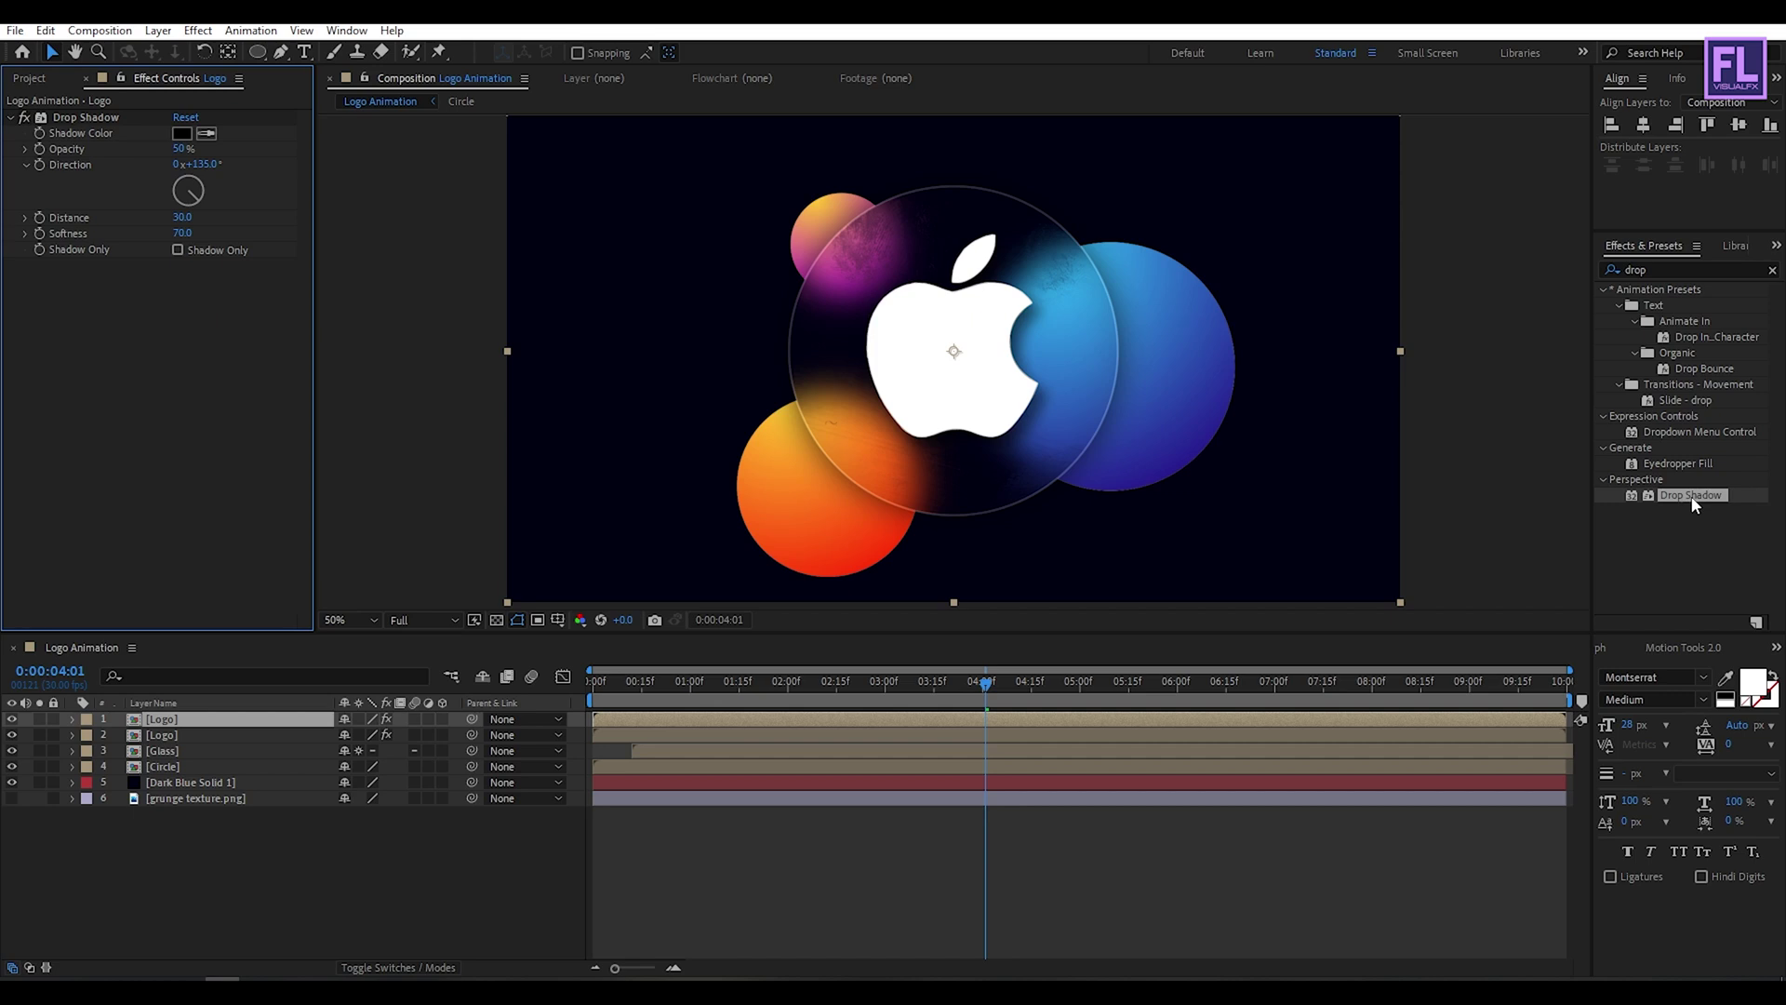
Add a second Drop Shadow effect to the topmost Logo layer and make its shadow color white.
drag(1693, 500, 191, 341)
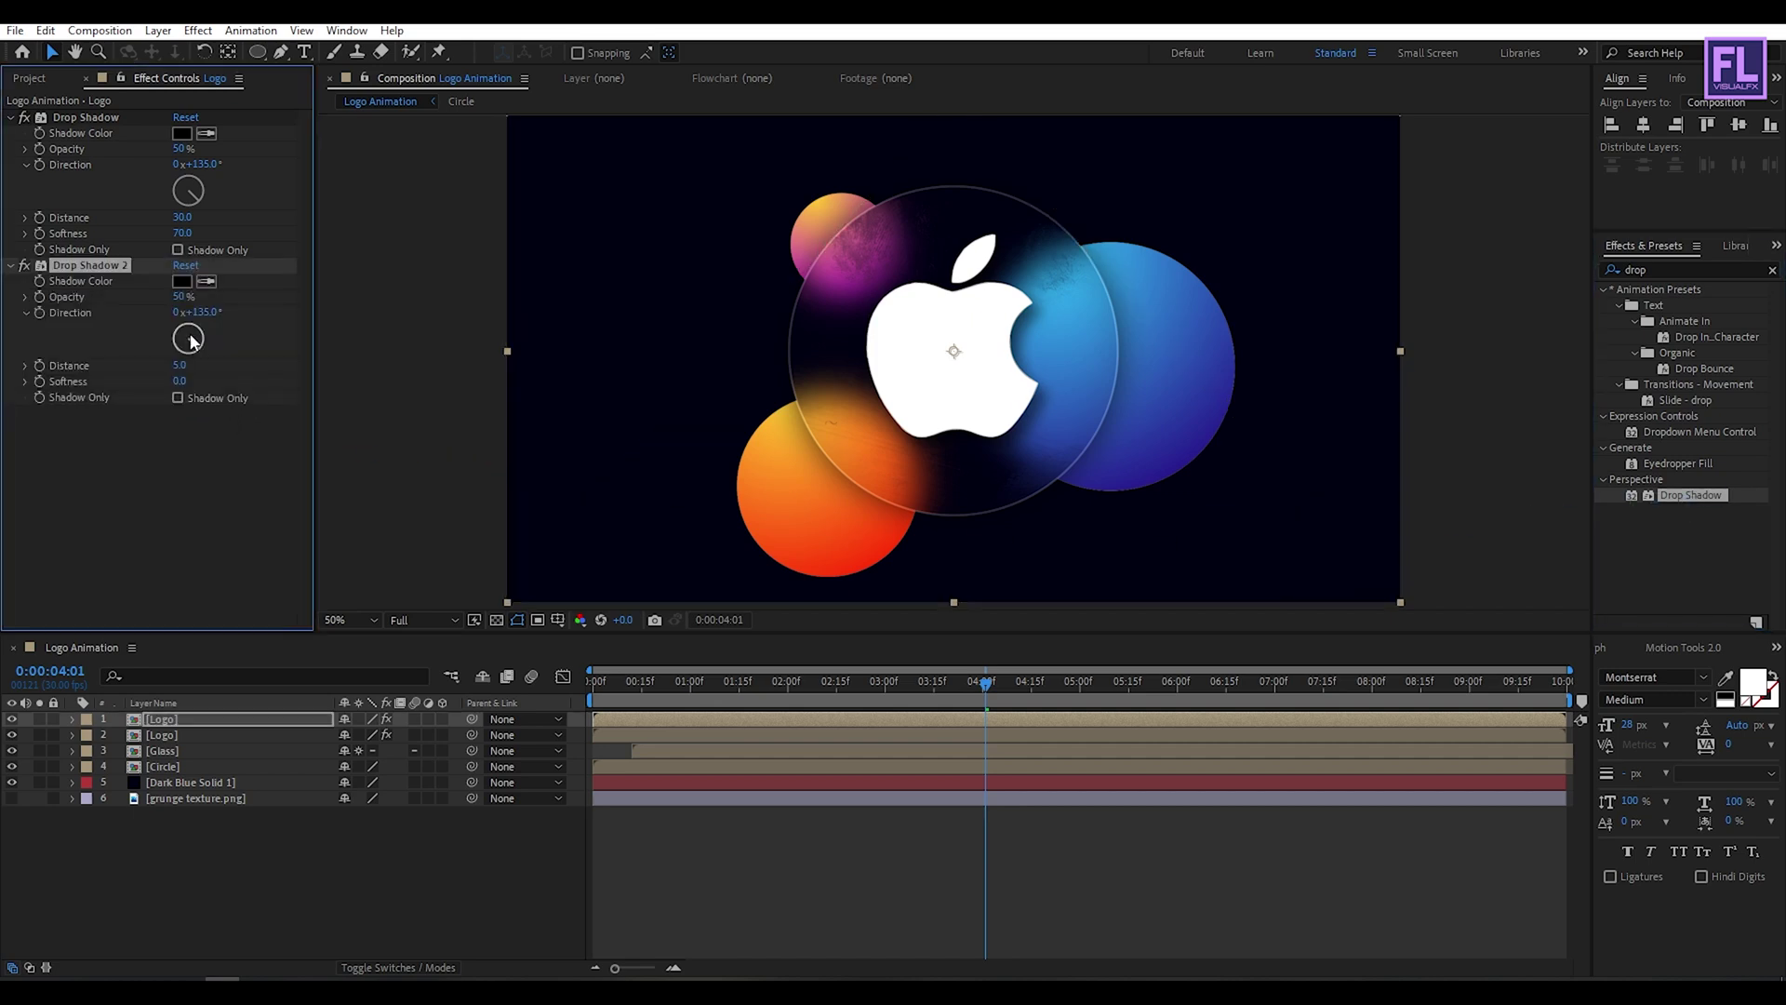
click(182, 282)
click(892, 348)
click(1295, 340)
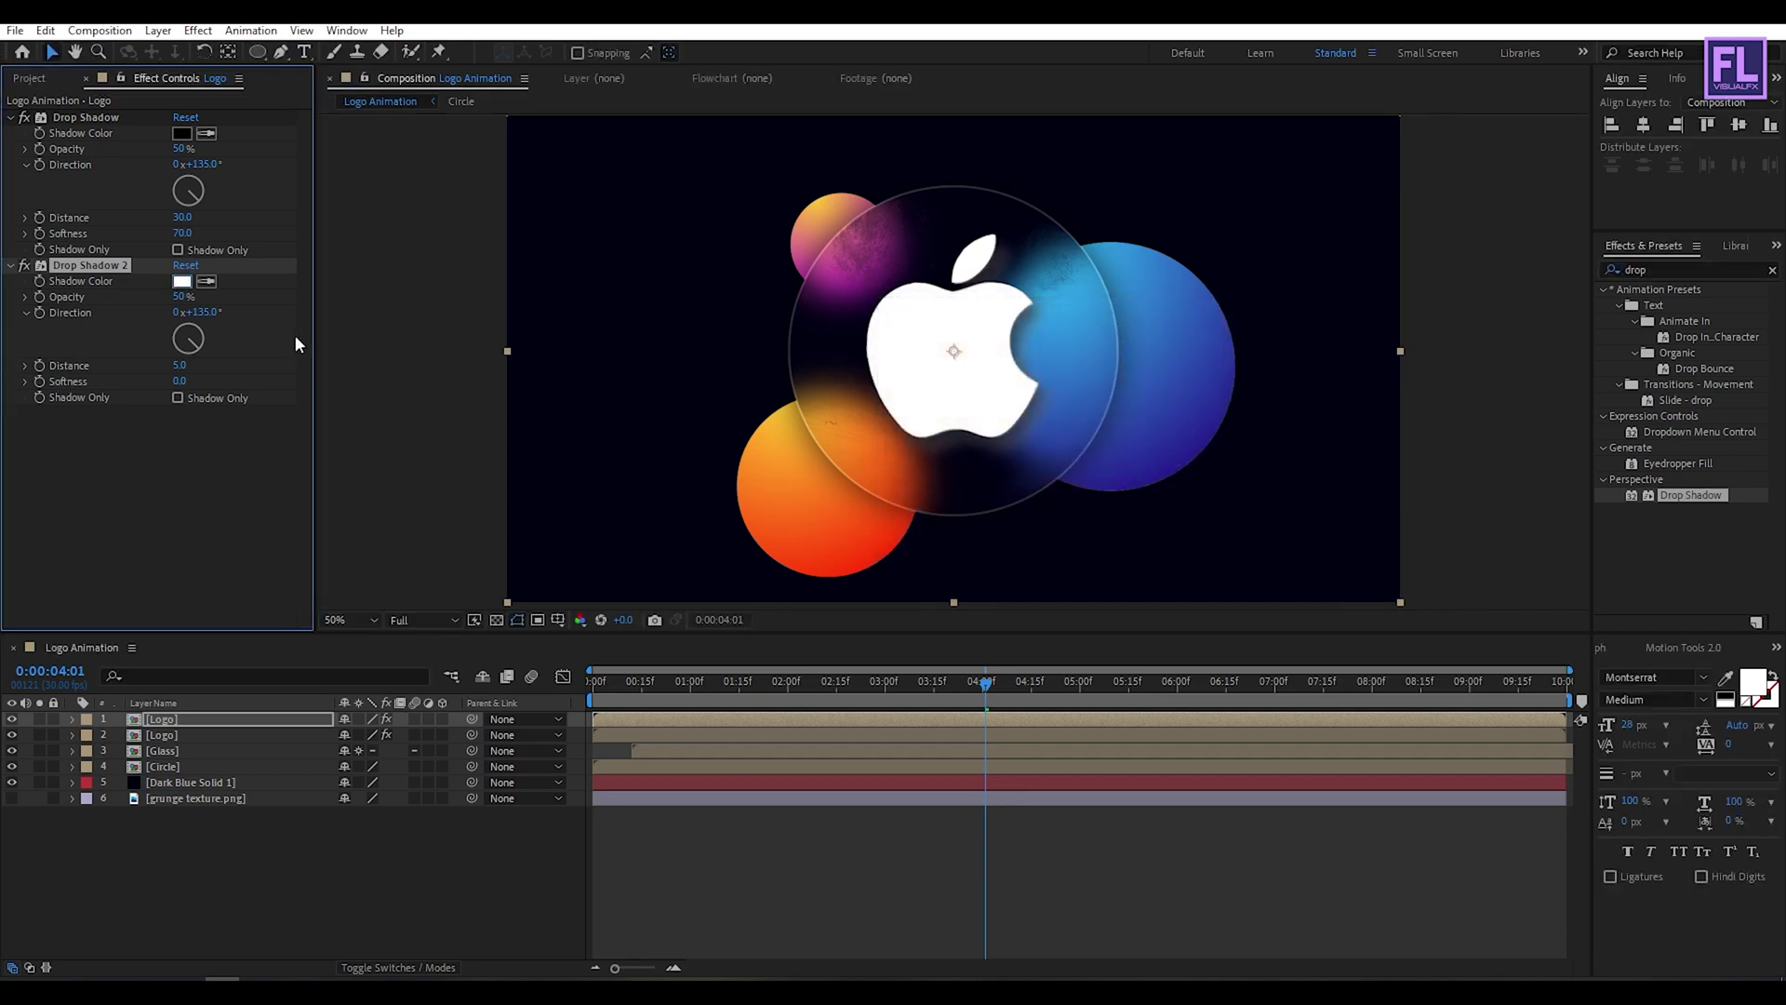
Set the white Drop Shadow's direction to -45°, distance to 30 and softness to 258.
mouse_move(171, 324)
mouse_down()
mouse_move(196, 365)
mouse_move(166, 318)
mouse_up()
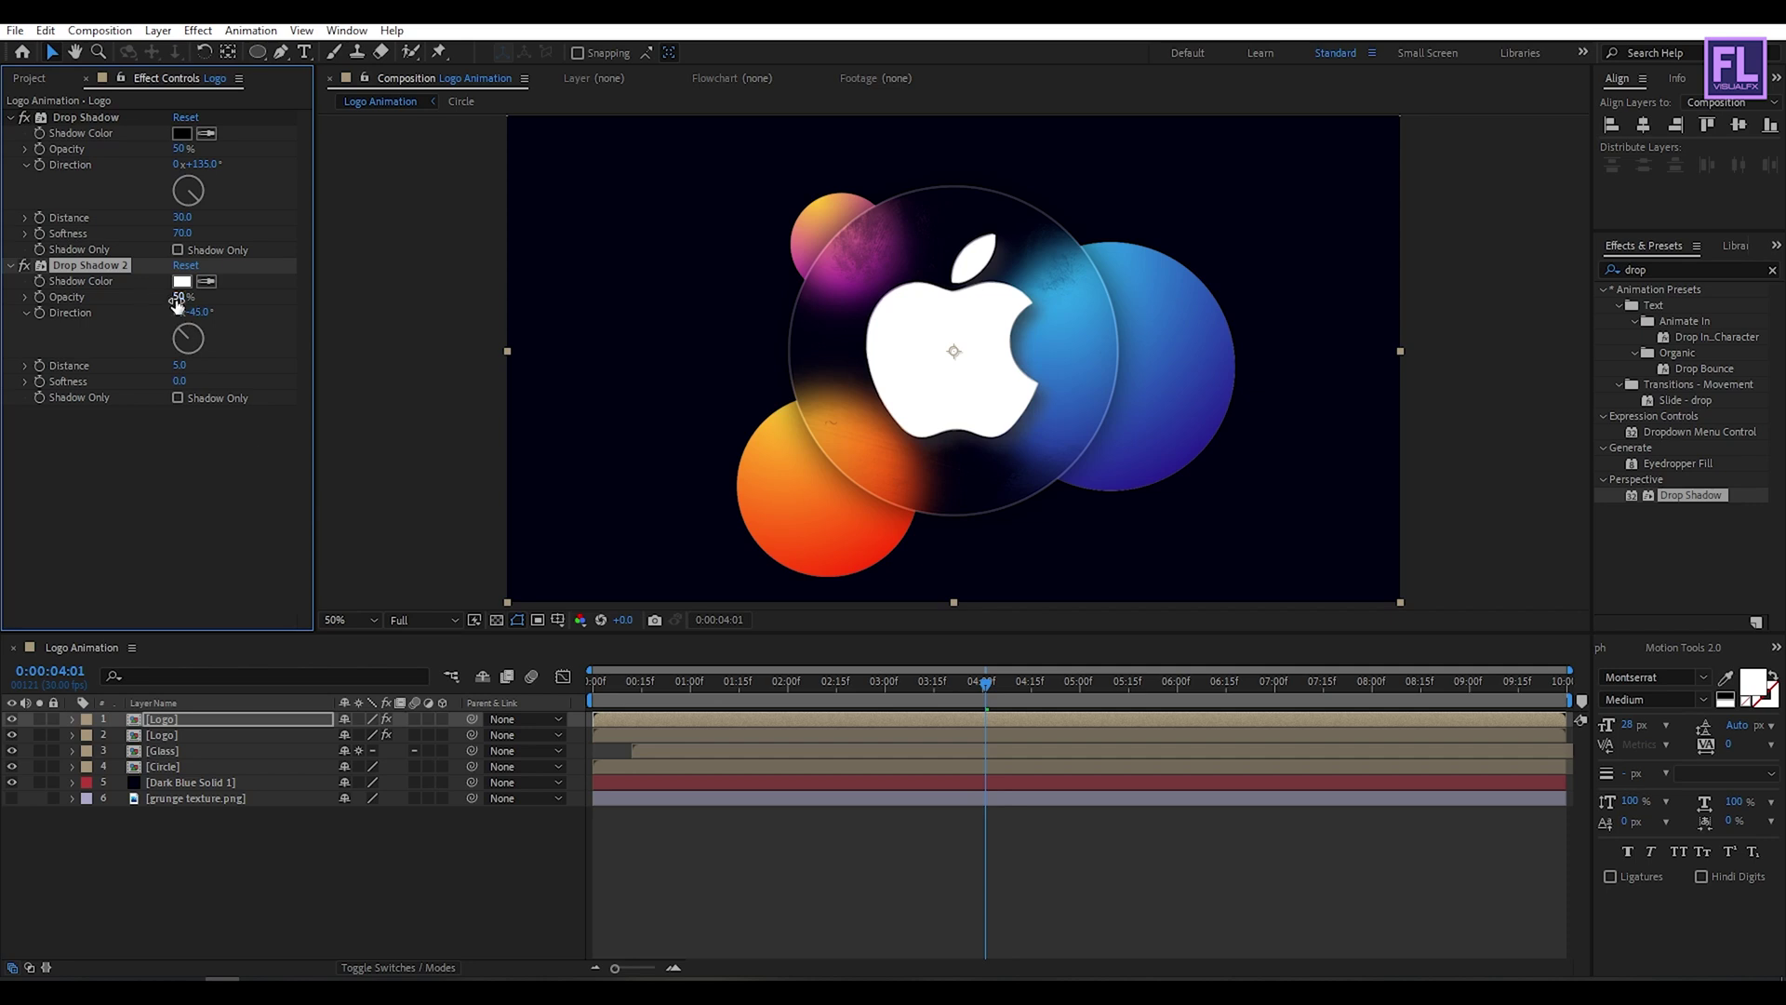
mouse_move(179, 367)
mouse_down()
mouse_move(233, 366)
mouse_move(212, 369)
mouse_up()
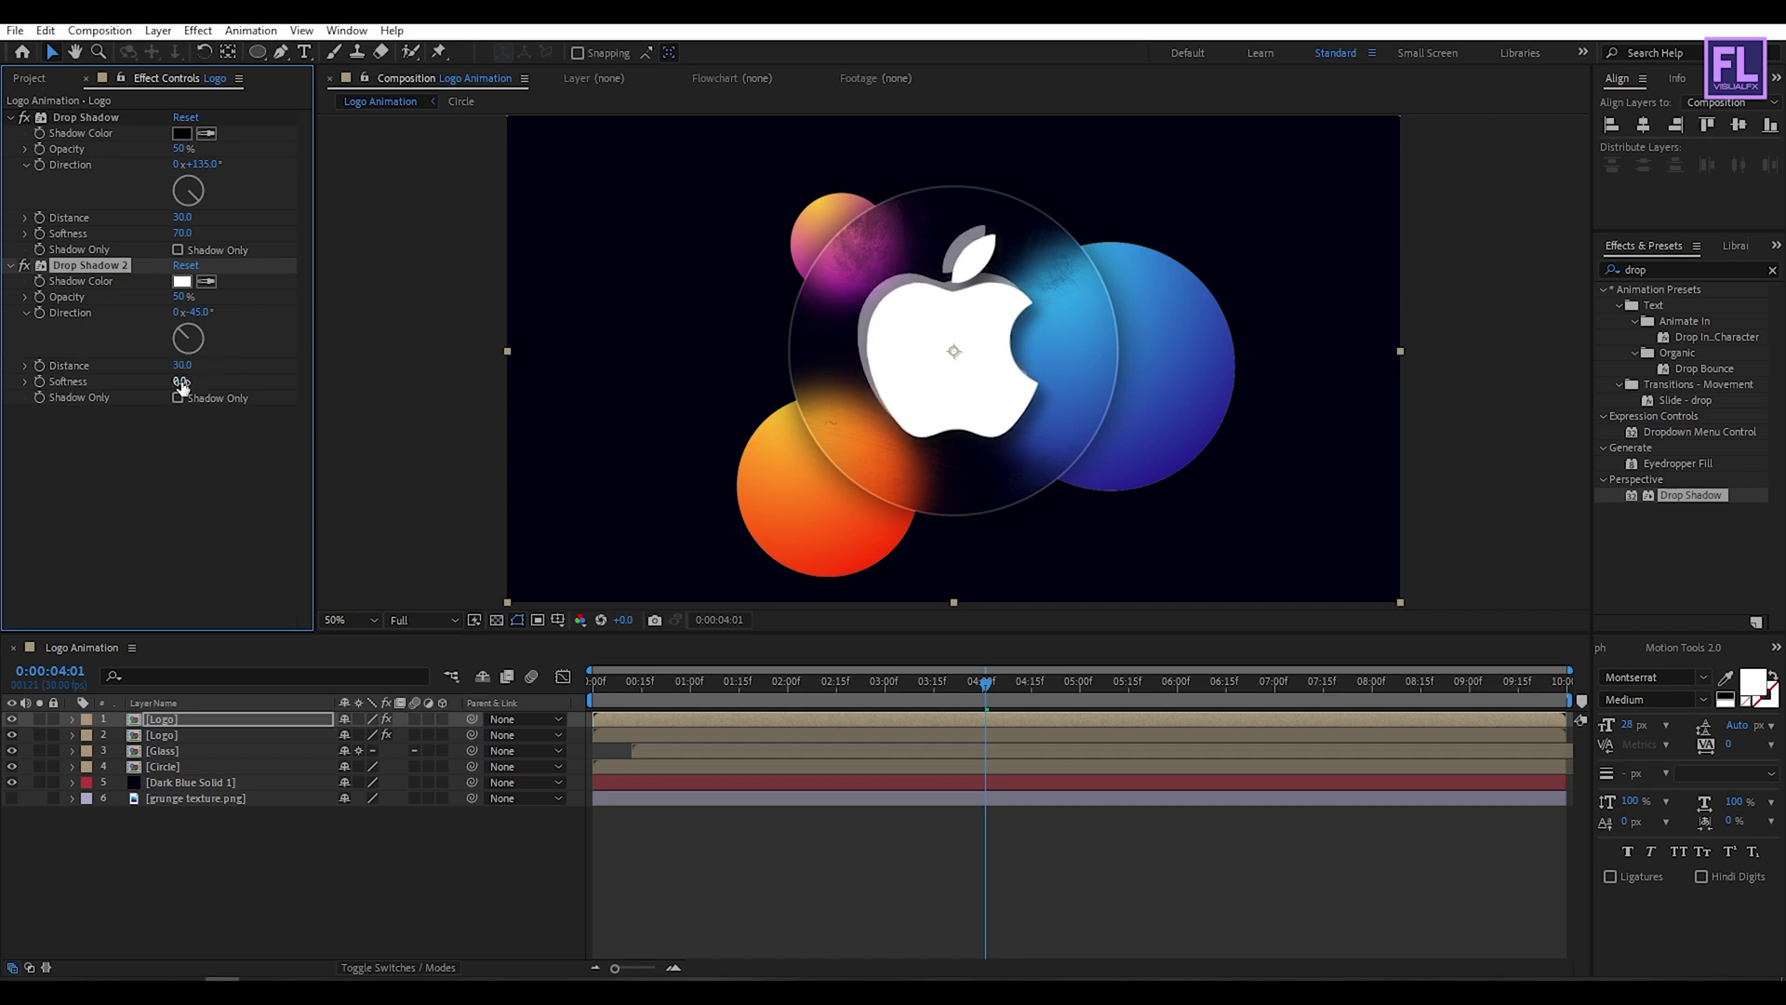
drag(182, 383, 388, 374)
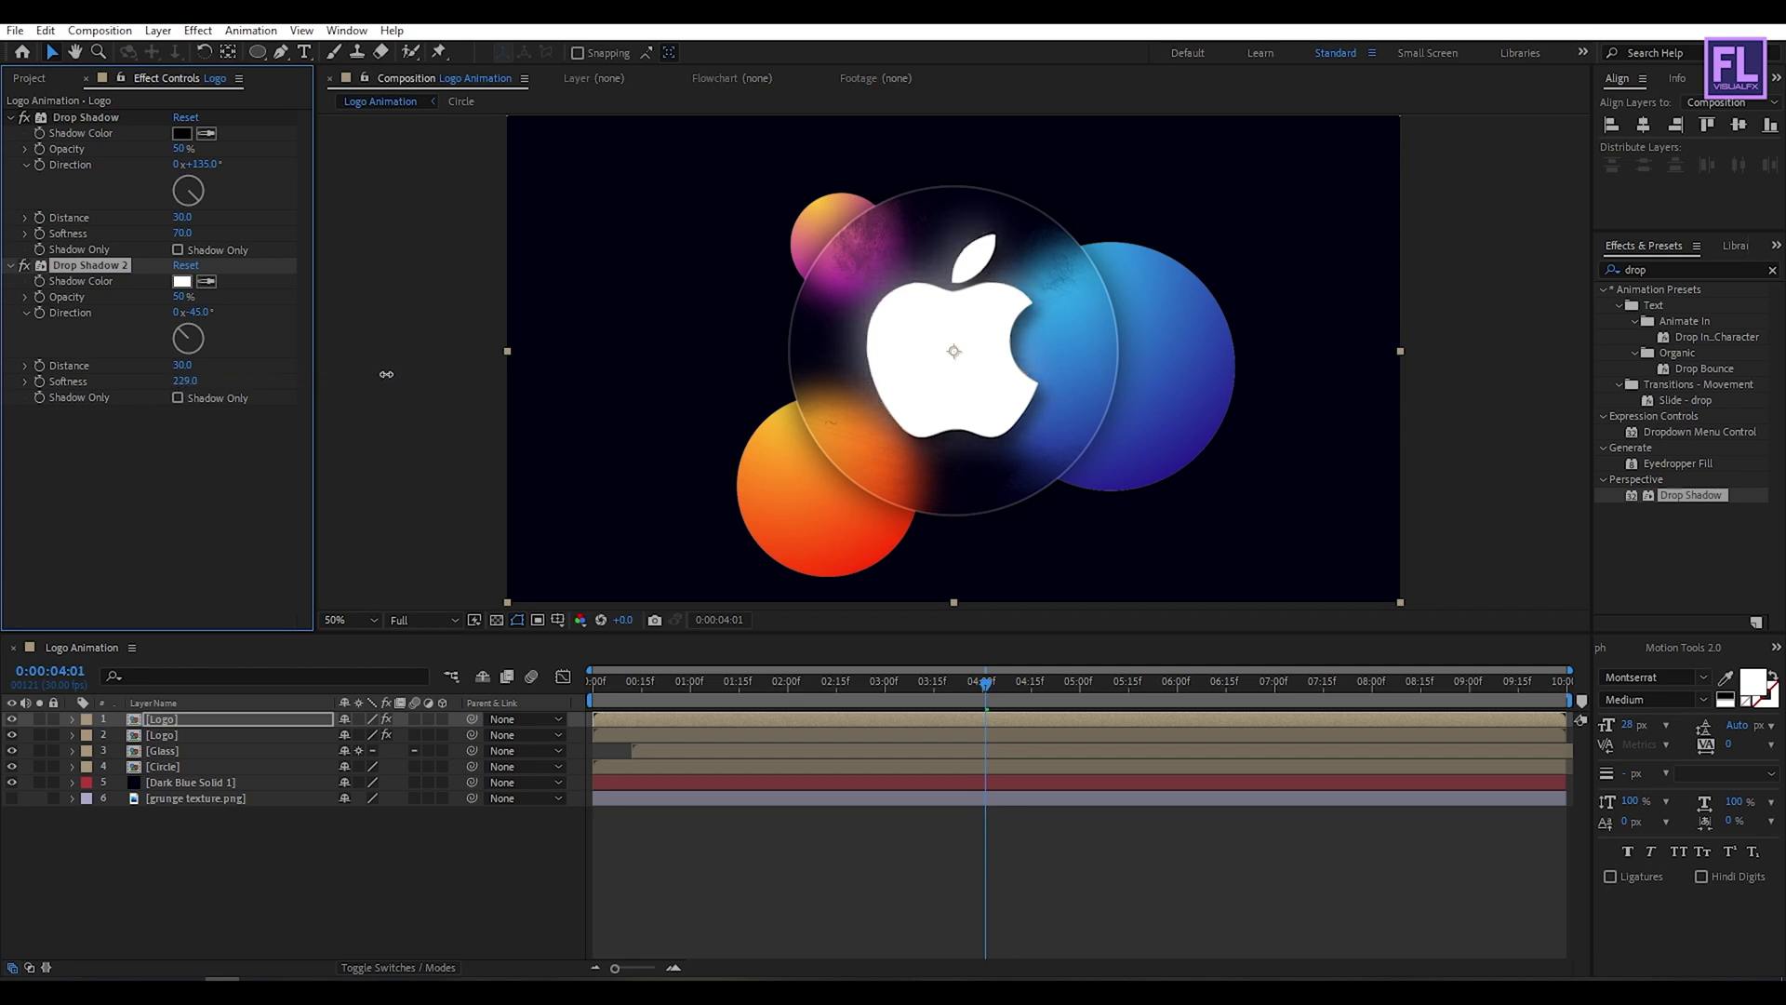
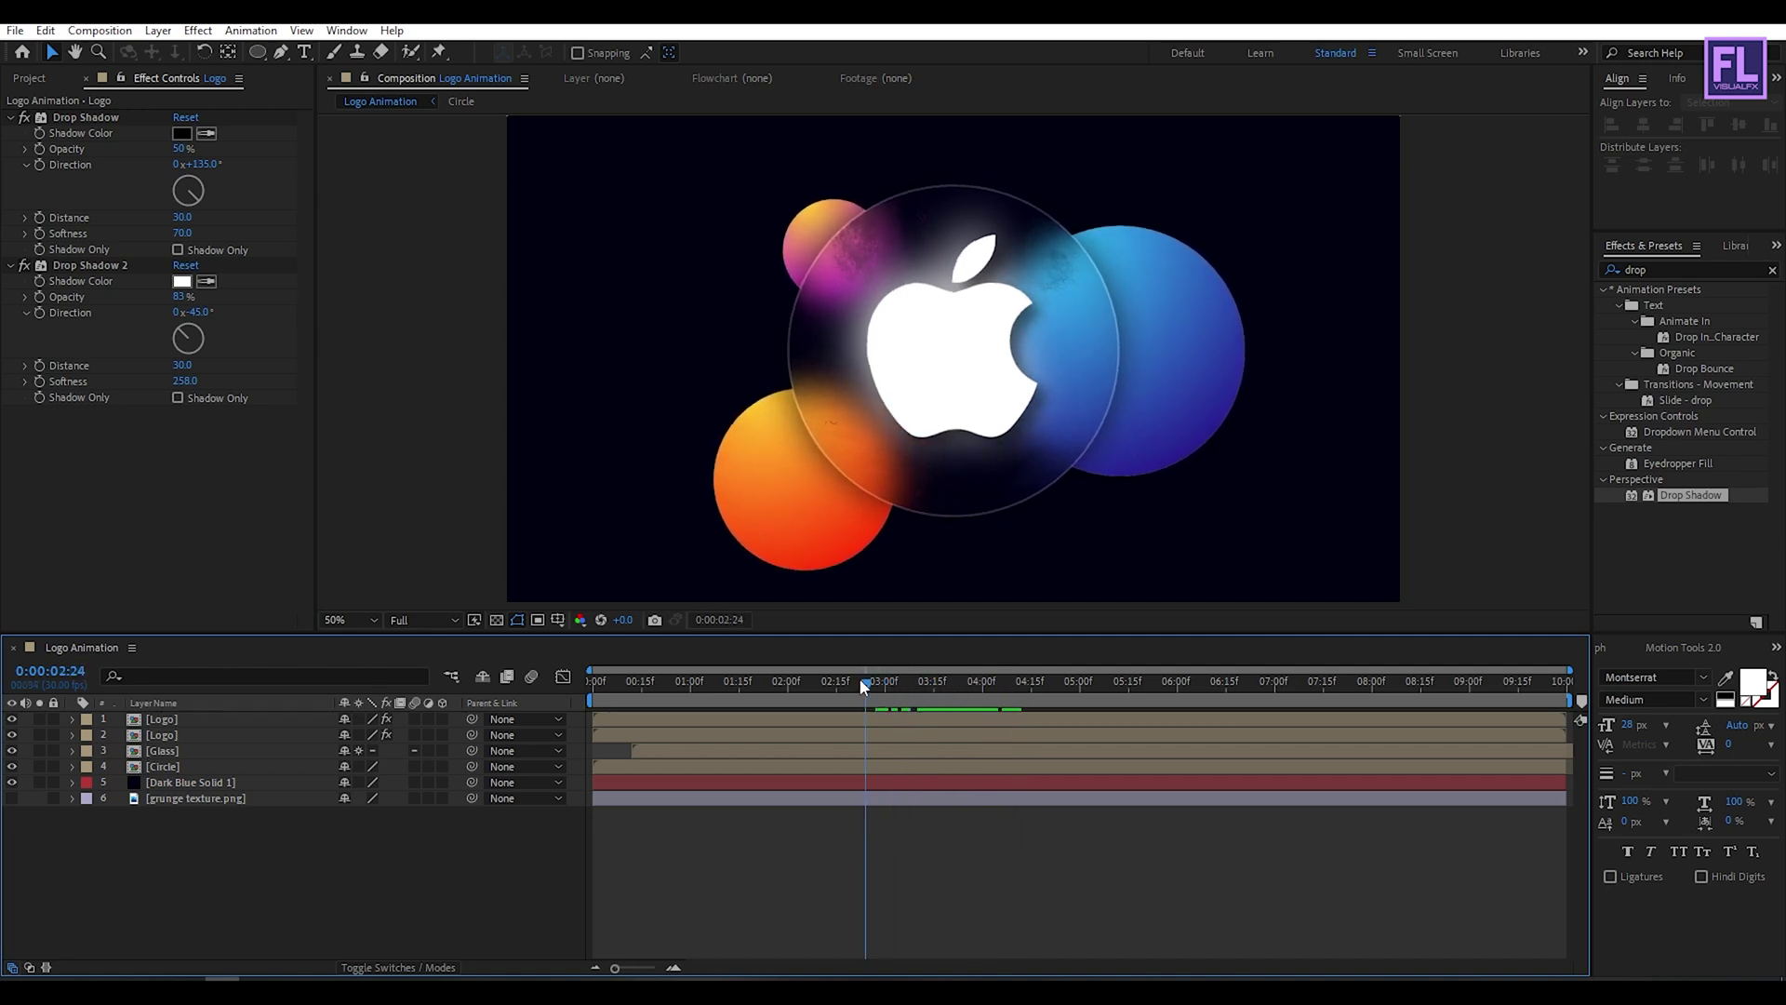
Find the Linear Wipe animation preset and apply it to the topmost Logo layer at 0:00:02:20.
click(232, 722)
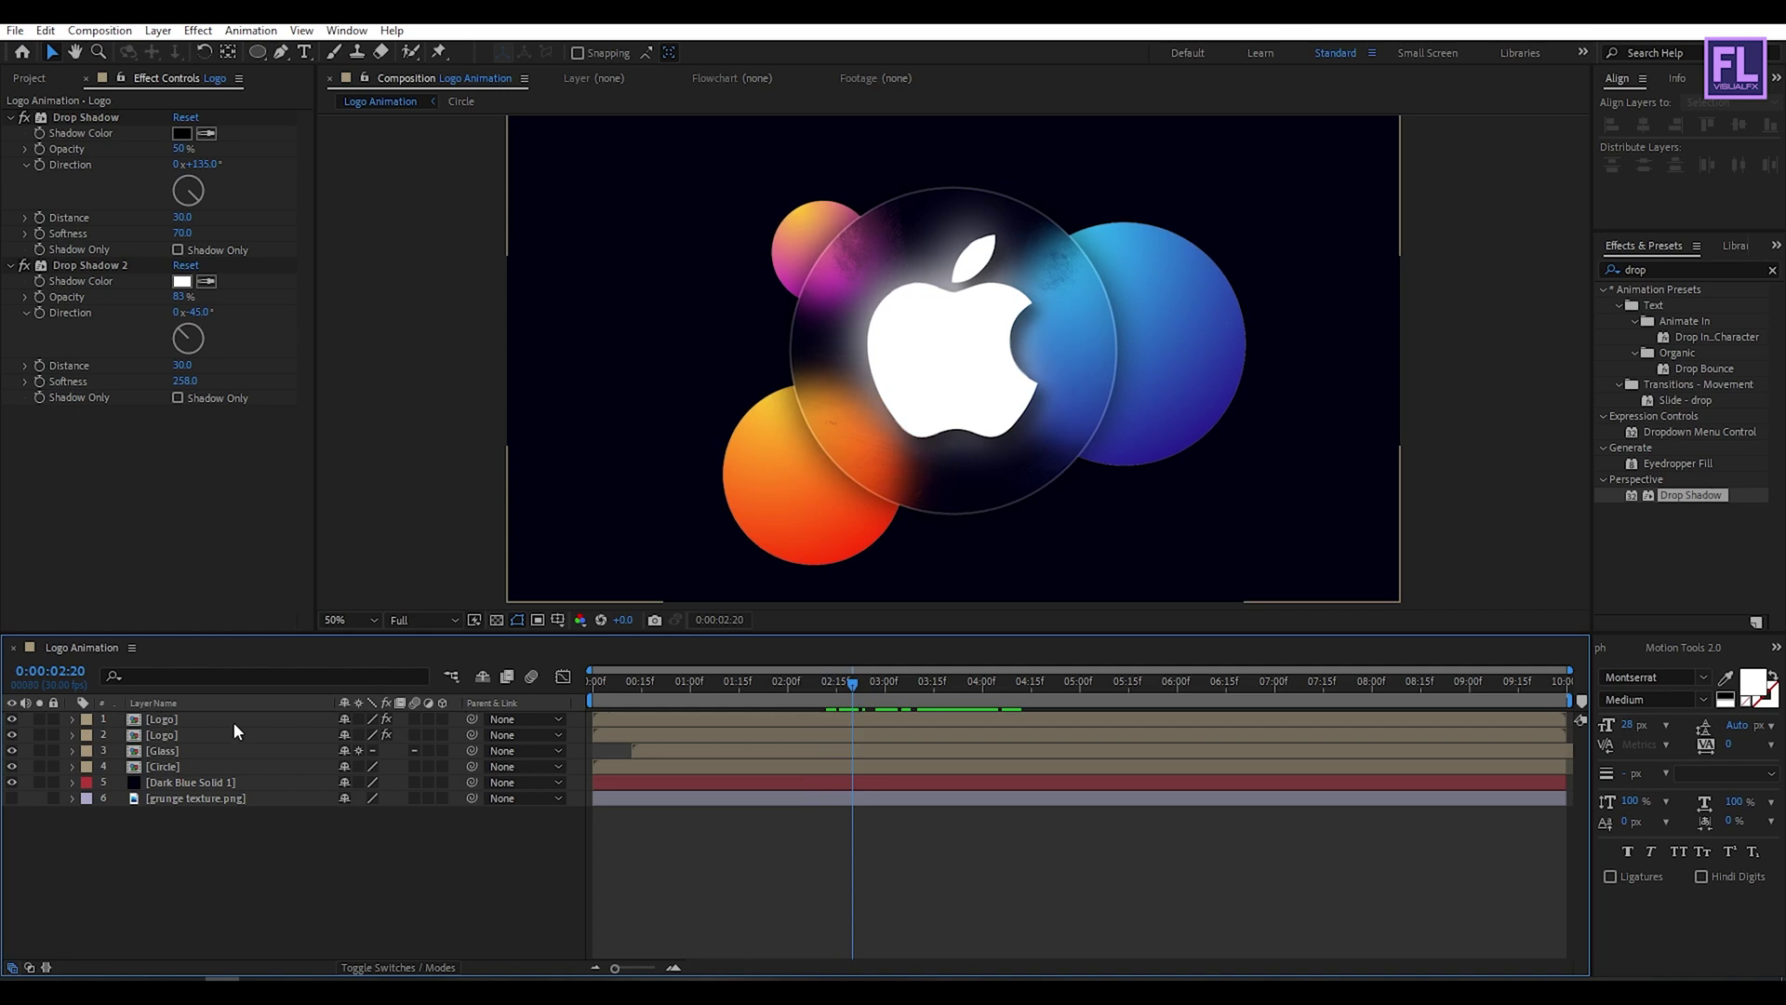
click(1665, 269)
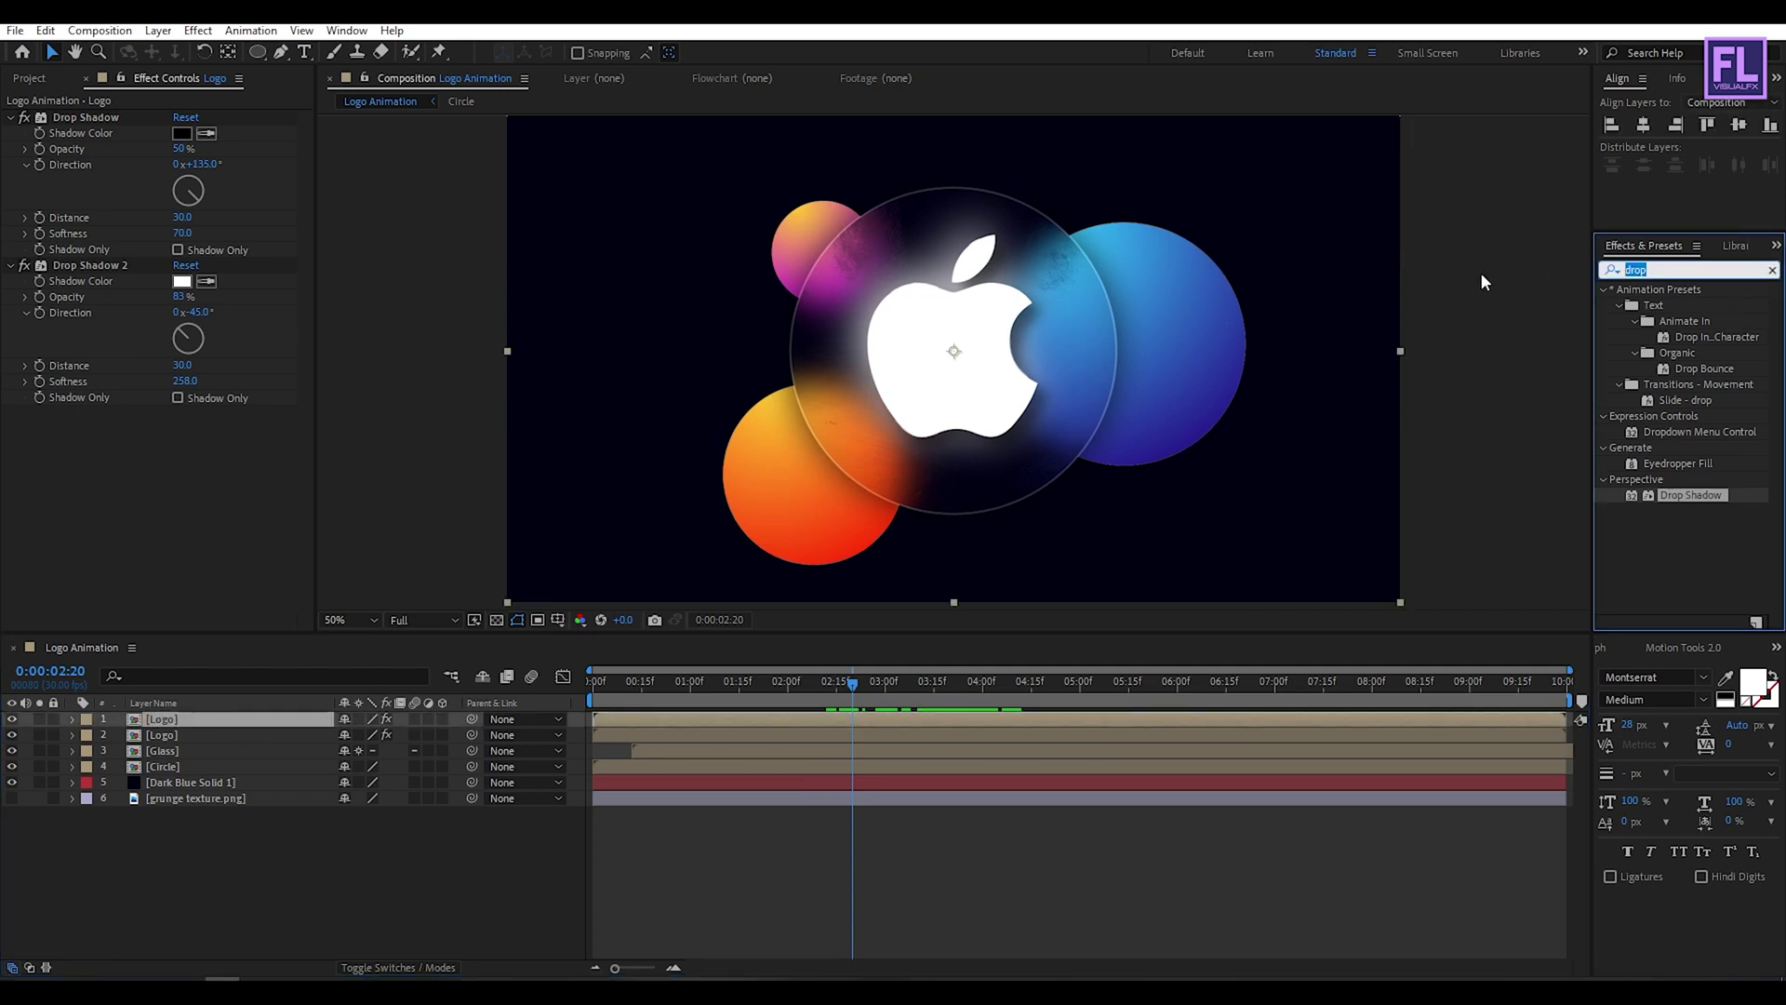
text(lina)
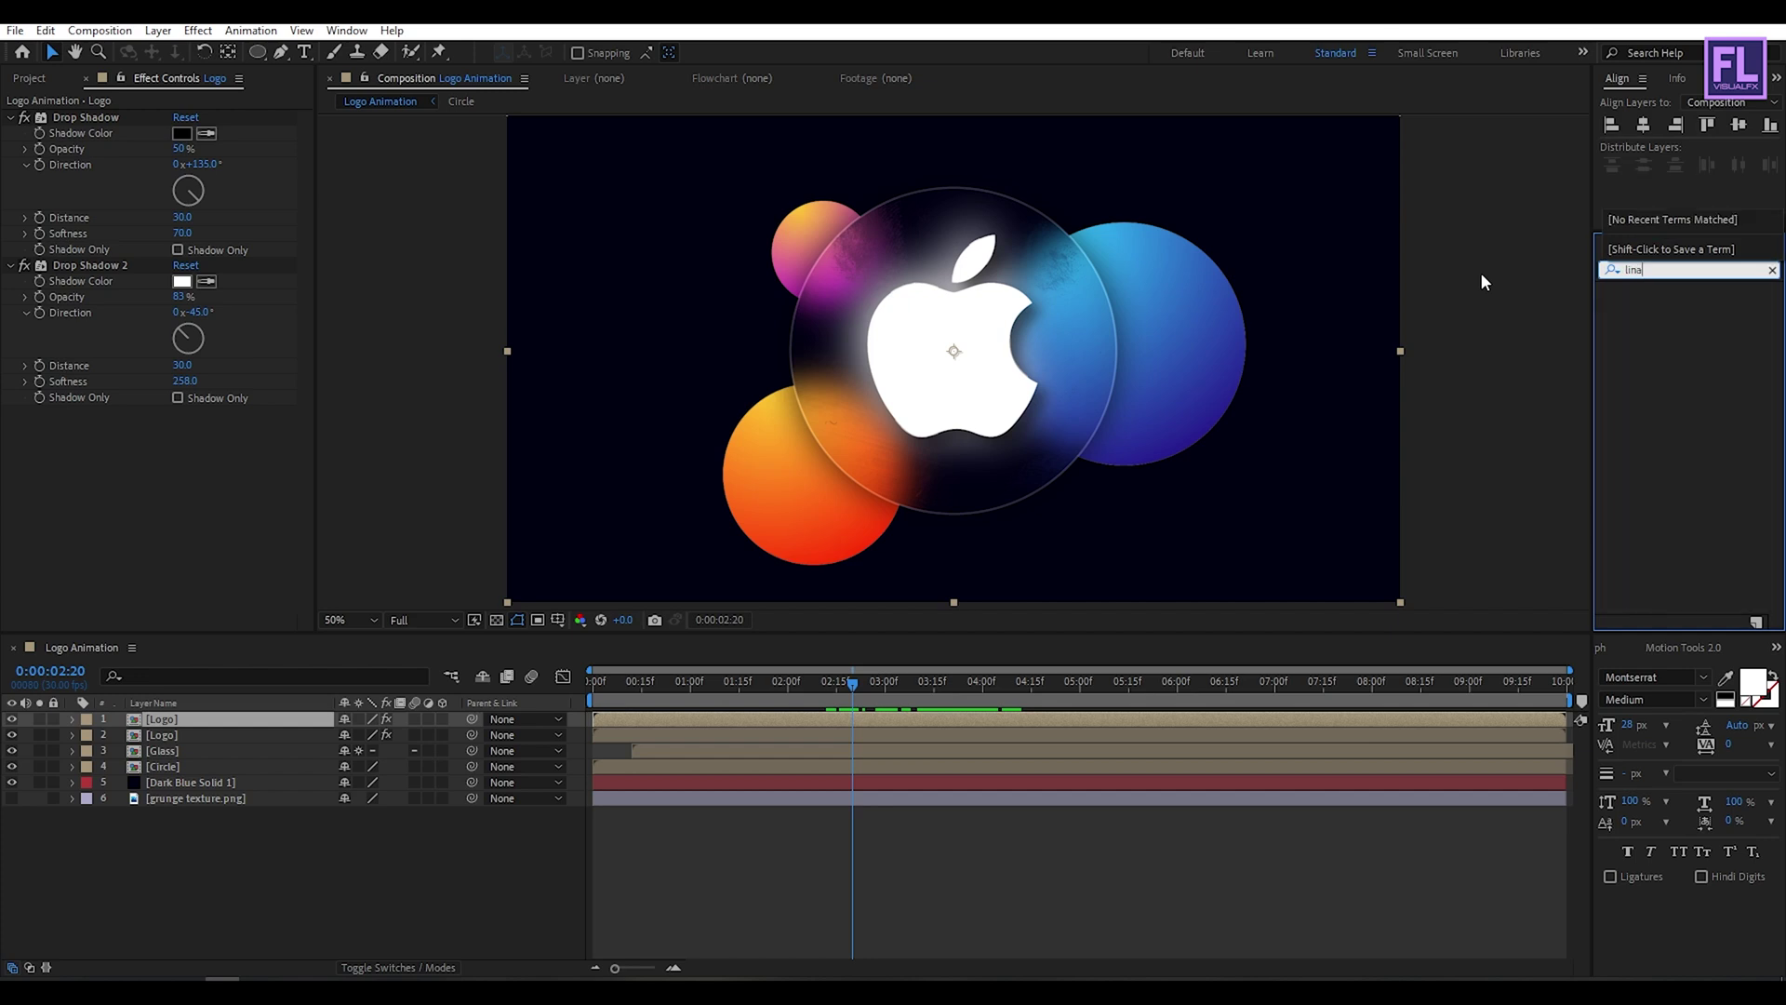
key(BackSpace)
text(ra)
key(BackSpace)
key(BackSpace)
text(ea)
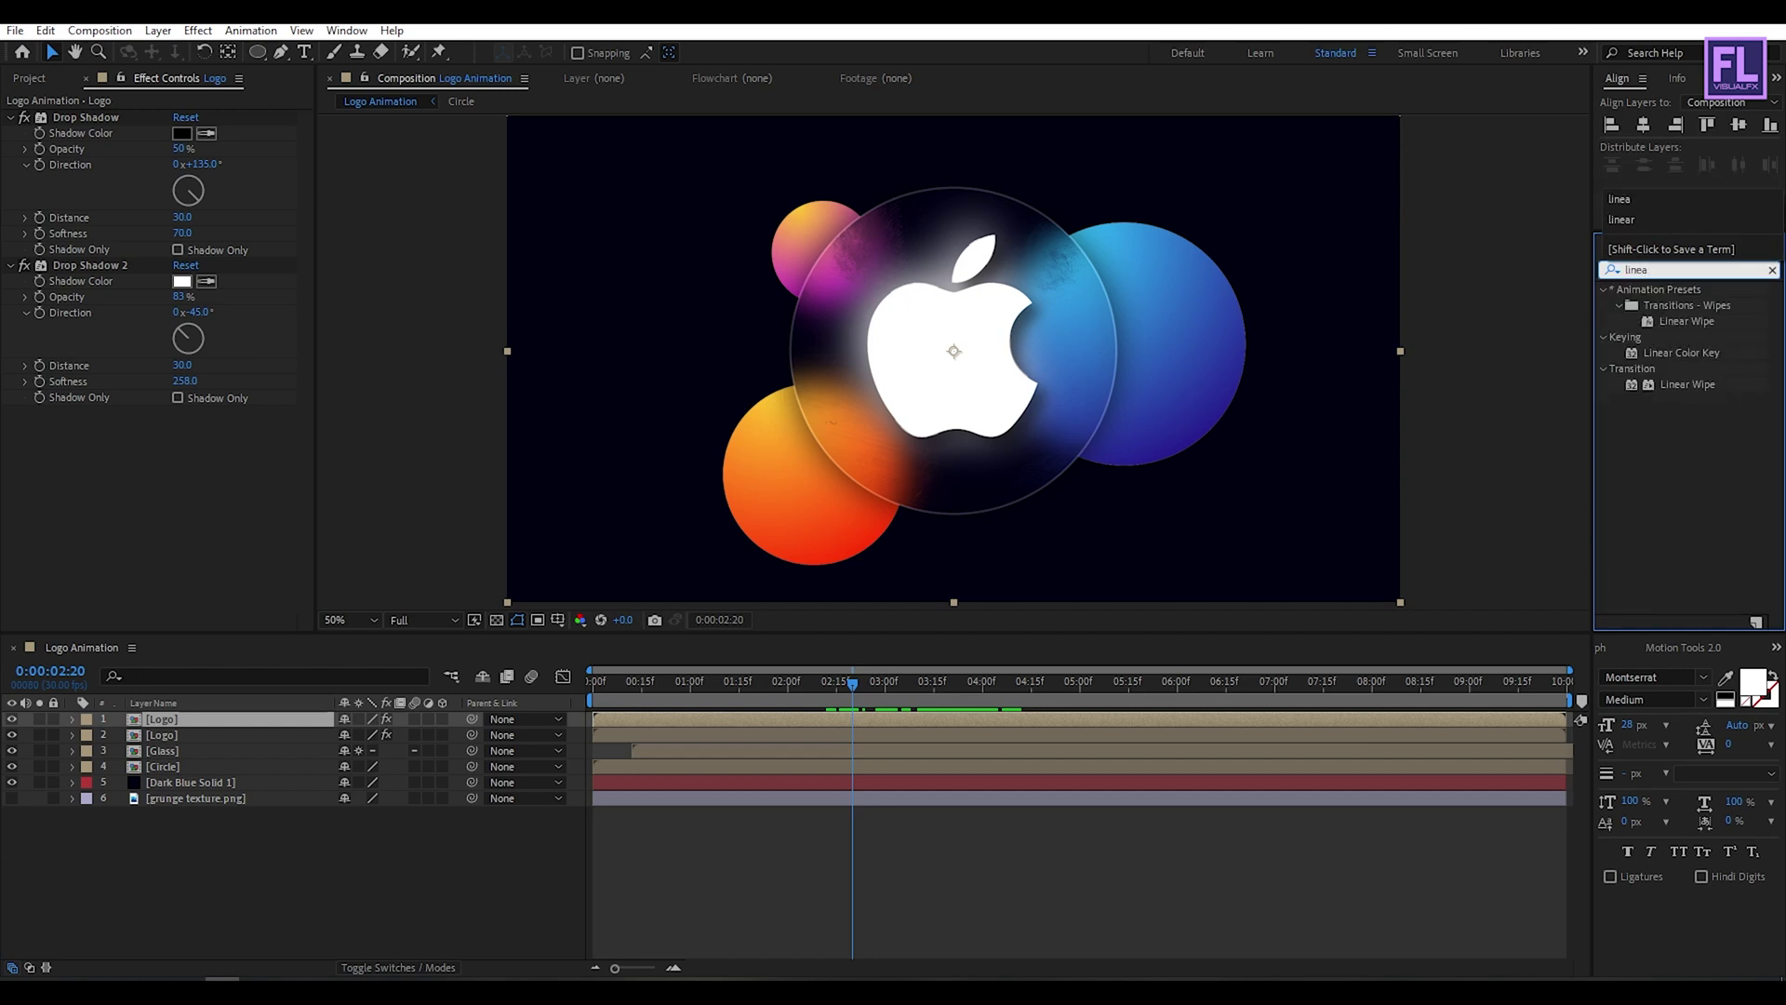
click(1696, 322)
drag(1566, 368, 251, 724)
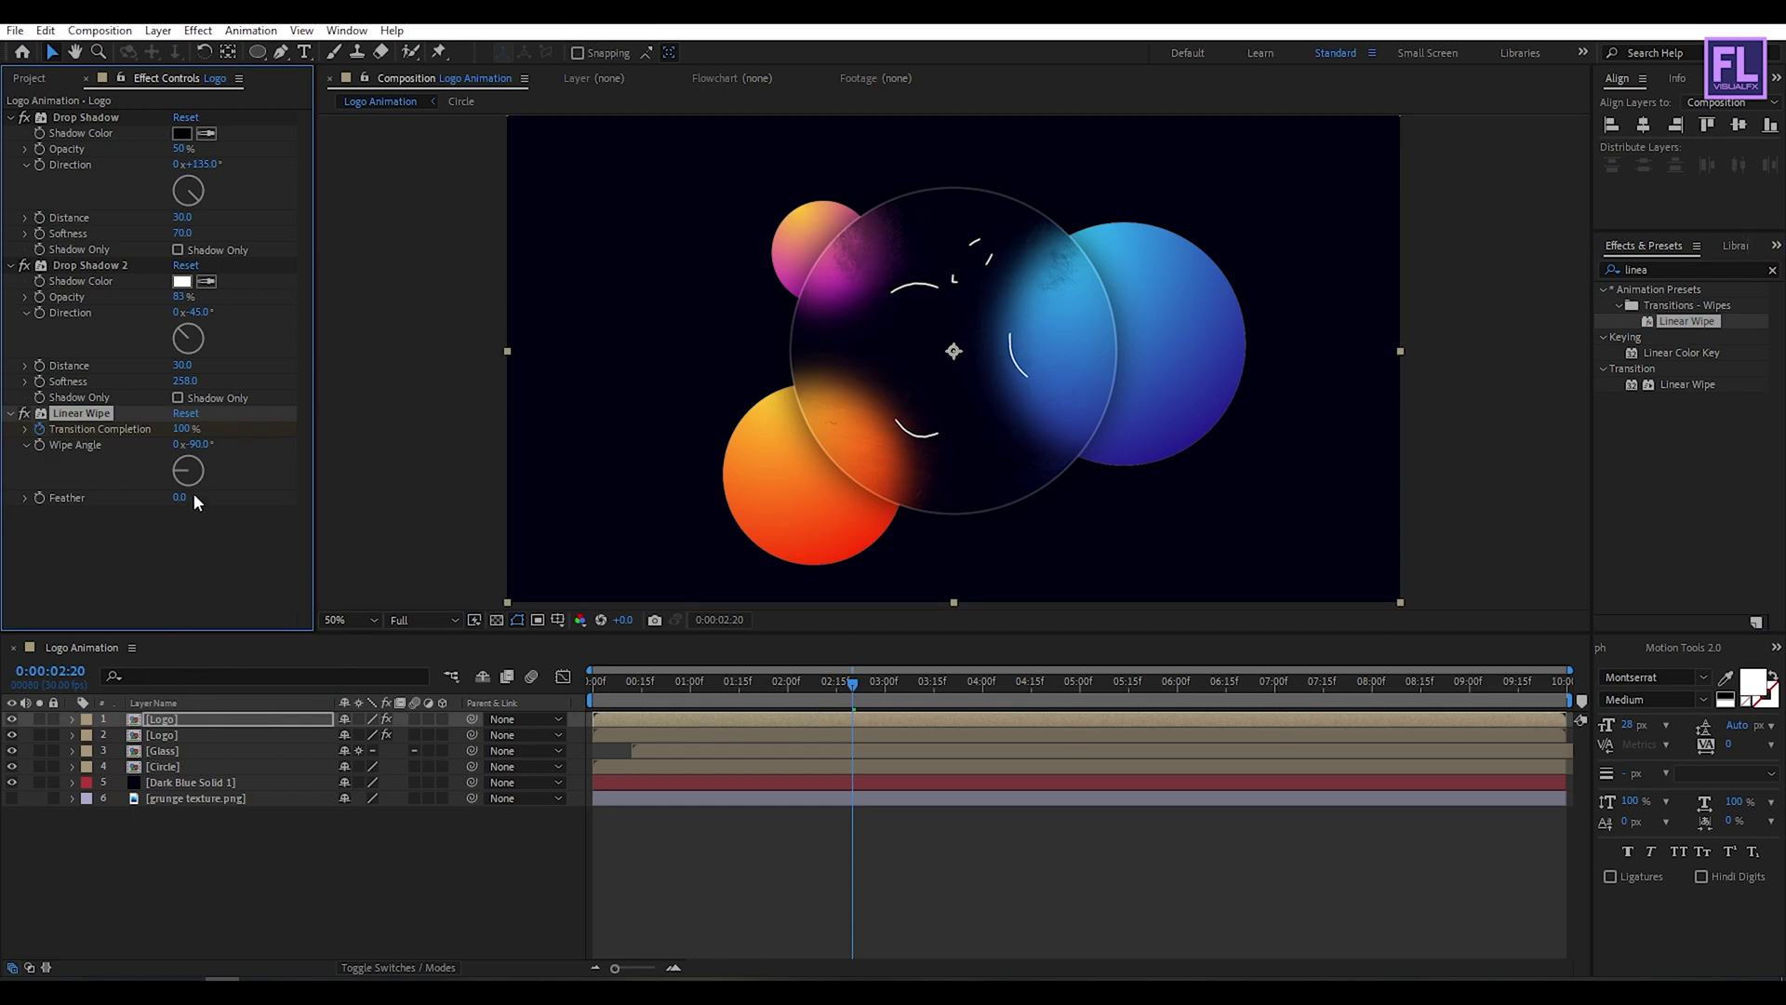
Set the Linear Wipe's angle to -125° and keyframe its Transition Completion at 70% at 0:00:02:20.
drag(182, 473, 179, 485)
click(39, 429)
mouse_move(153, 429)
mouse_down()
mouse_move(117, 432)
mouse_move(154, 429)
mouse_up()
Keyframe the Linear Wipe's Transition Completion at 30% at 0:00:04:08.
drag(852, 684, 1007, 686)
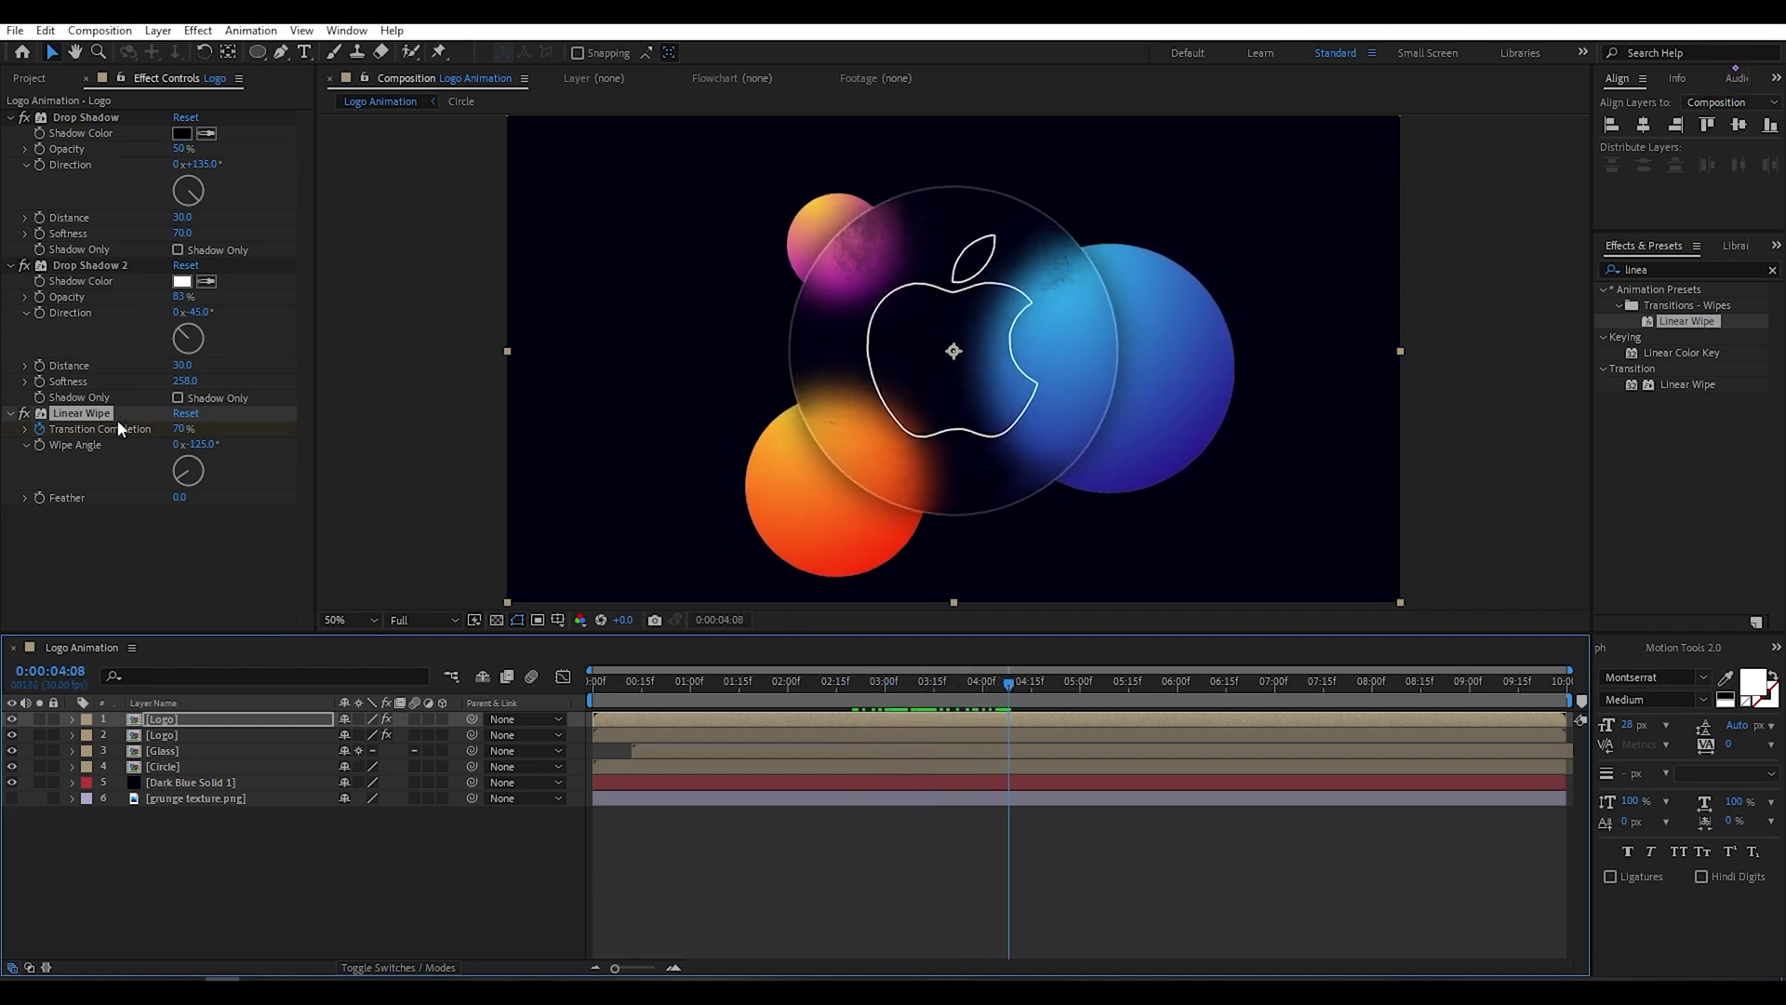
drag(177, 430, 147, 430)
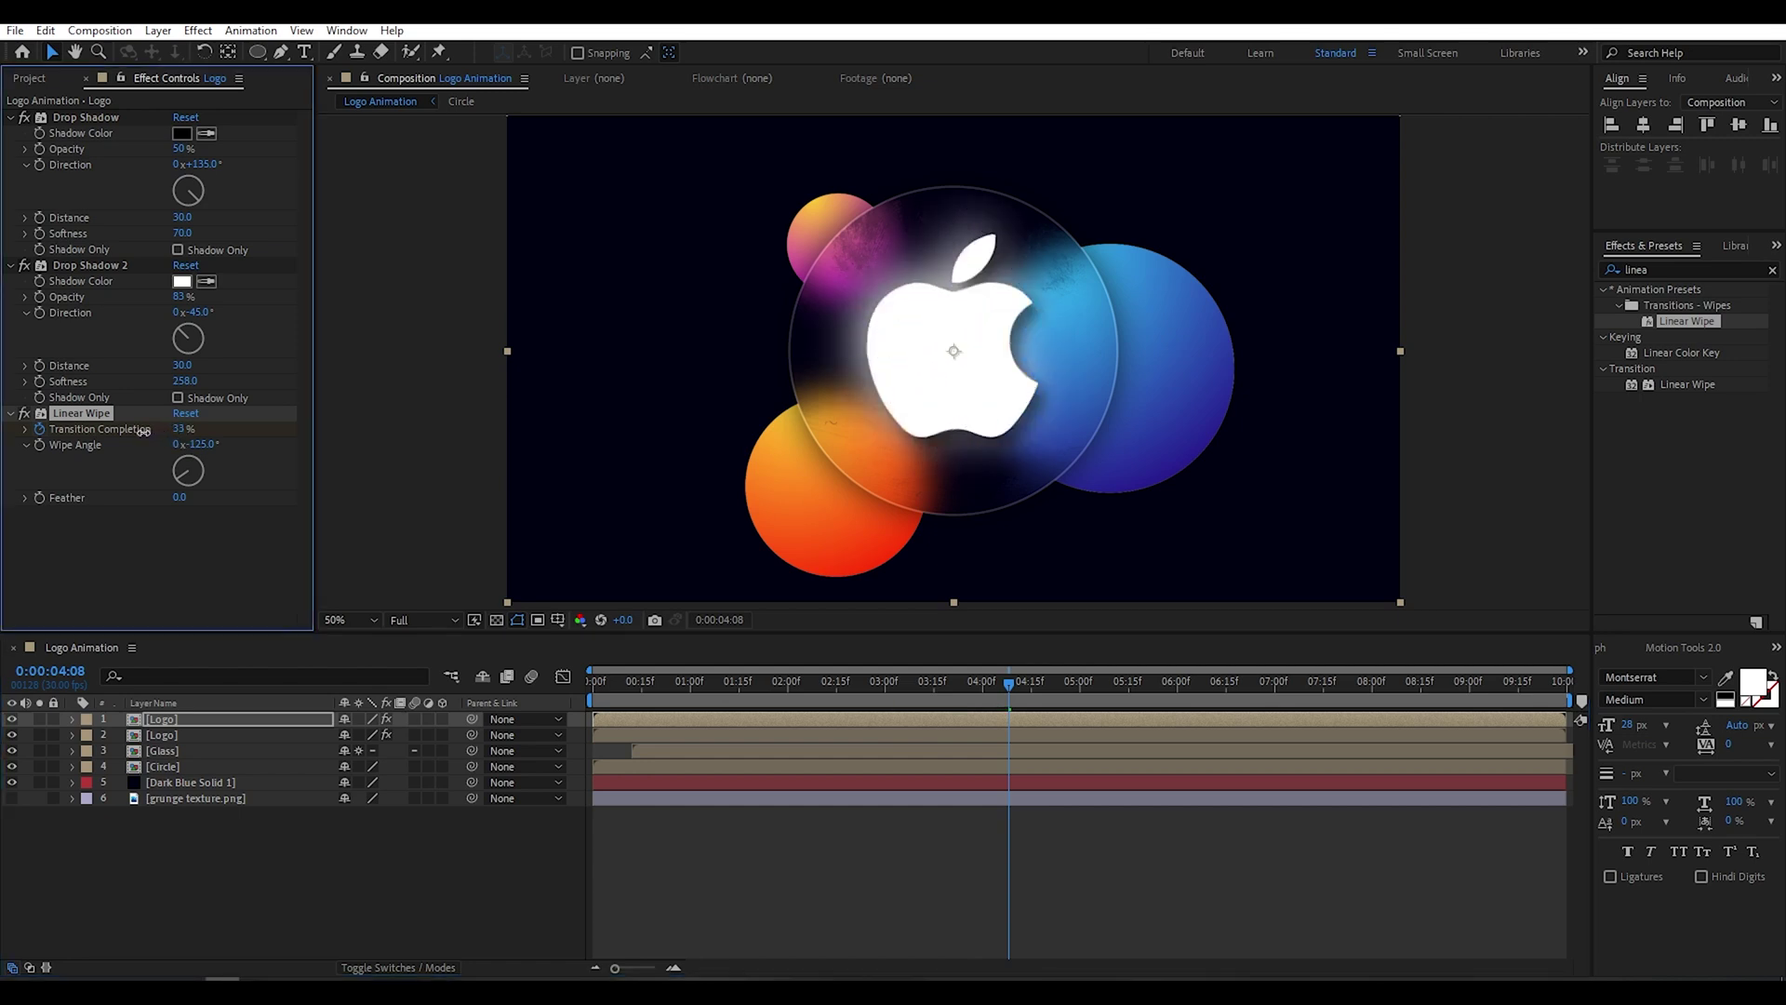
drag(140, 430, 141, 432)
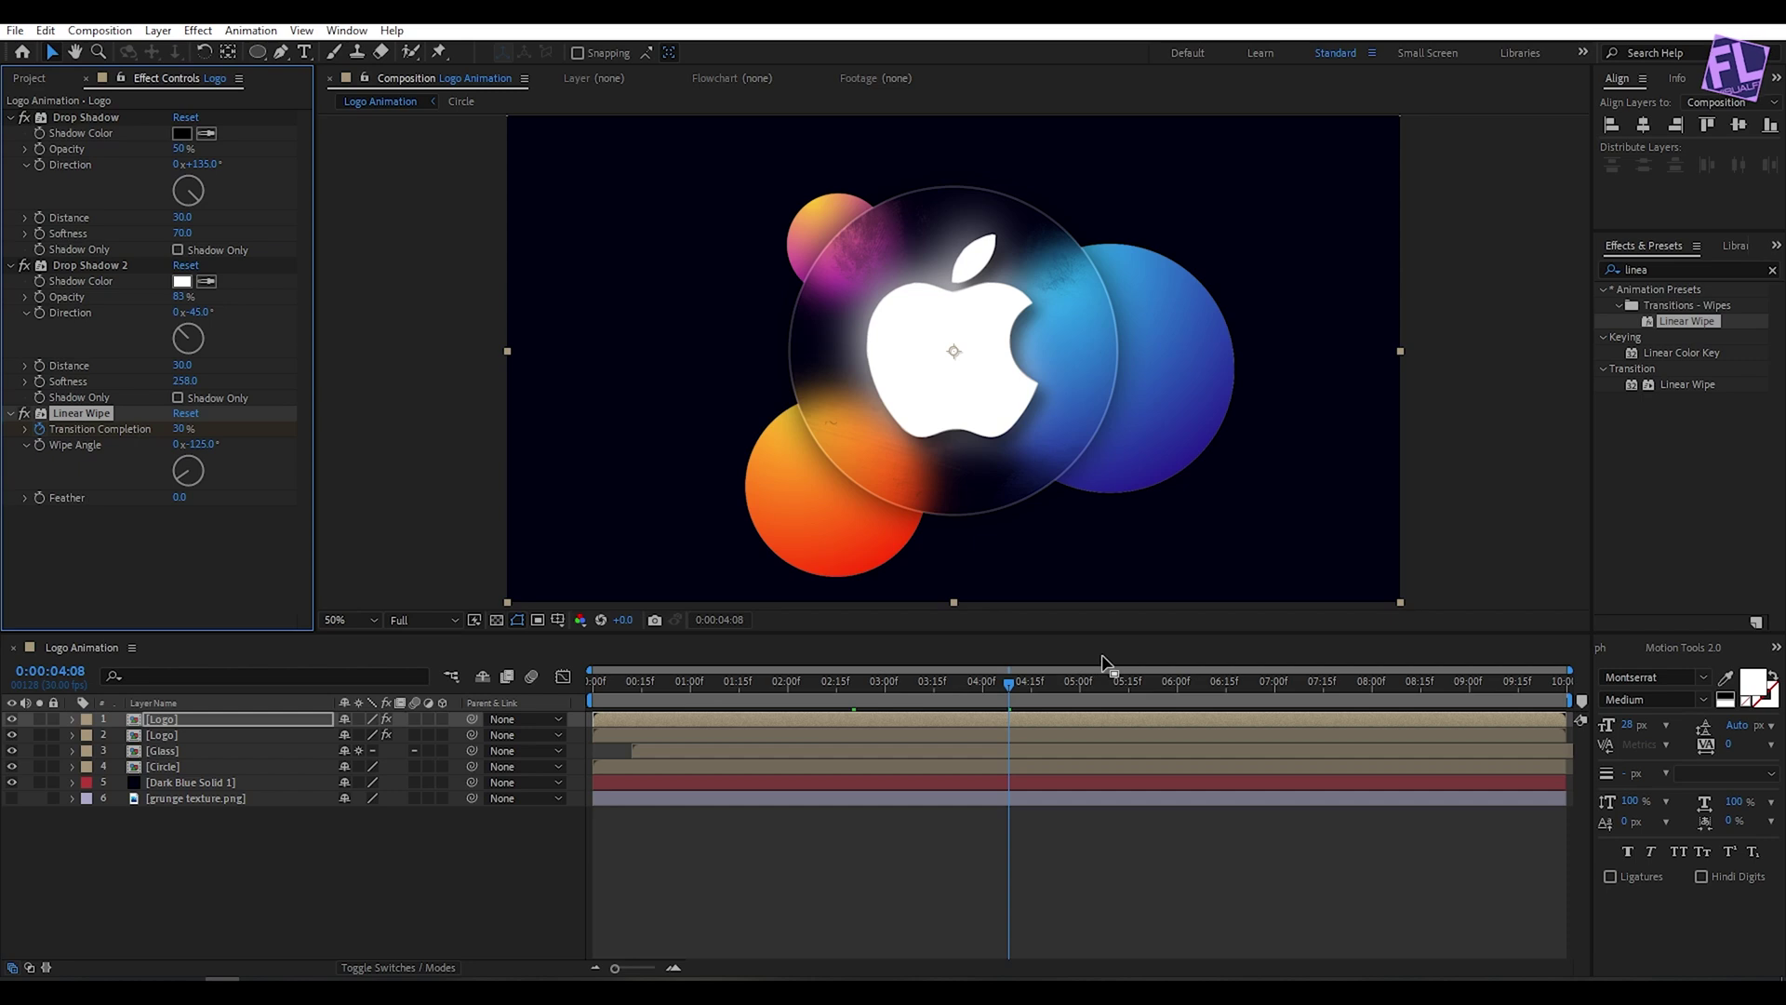
Apply Easy Ease to the topmost Logo layer's Linear Wipe Transition Completion keyframes.
click(1025, 716)
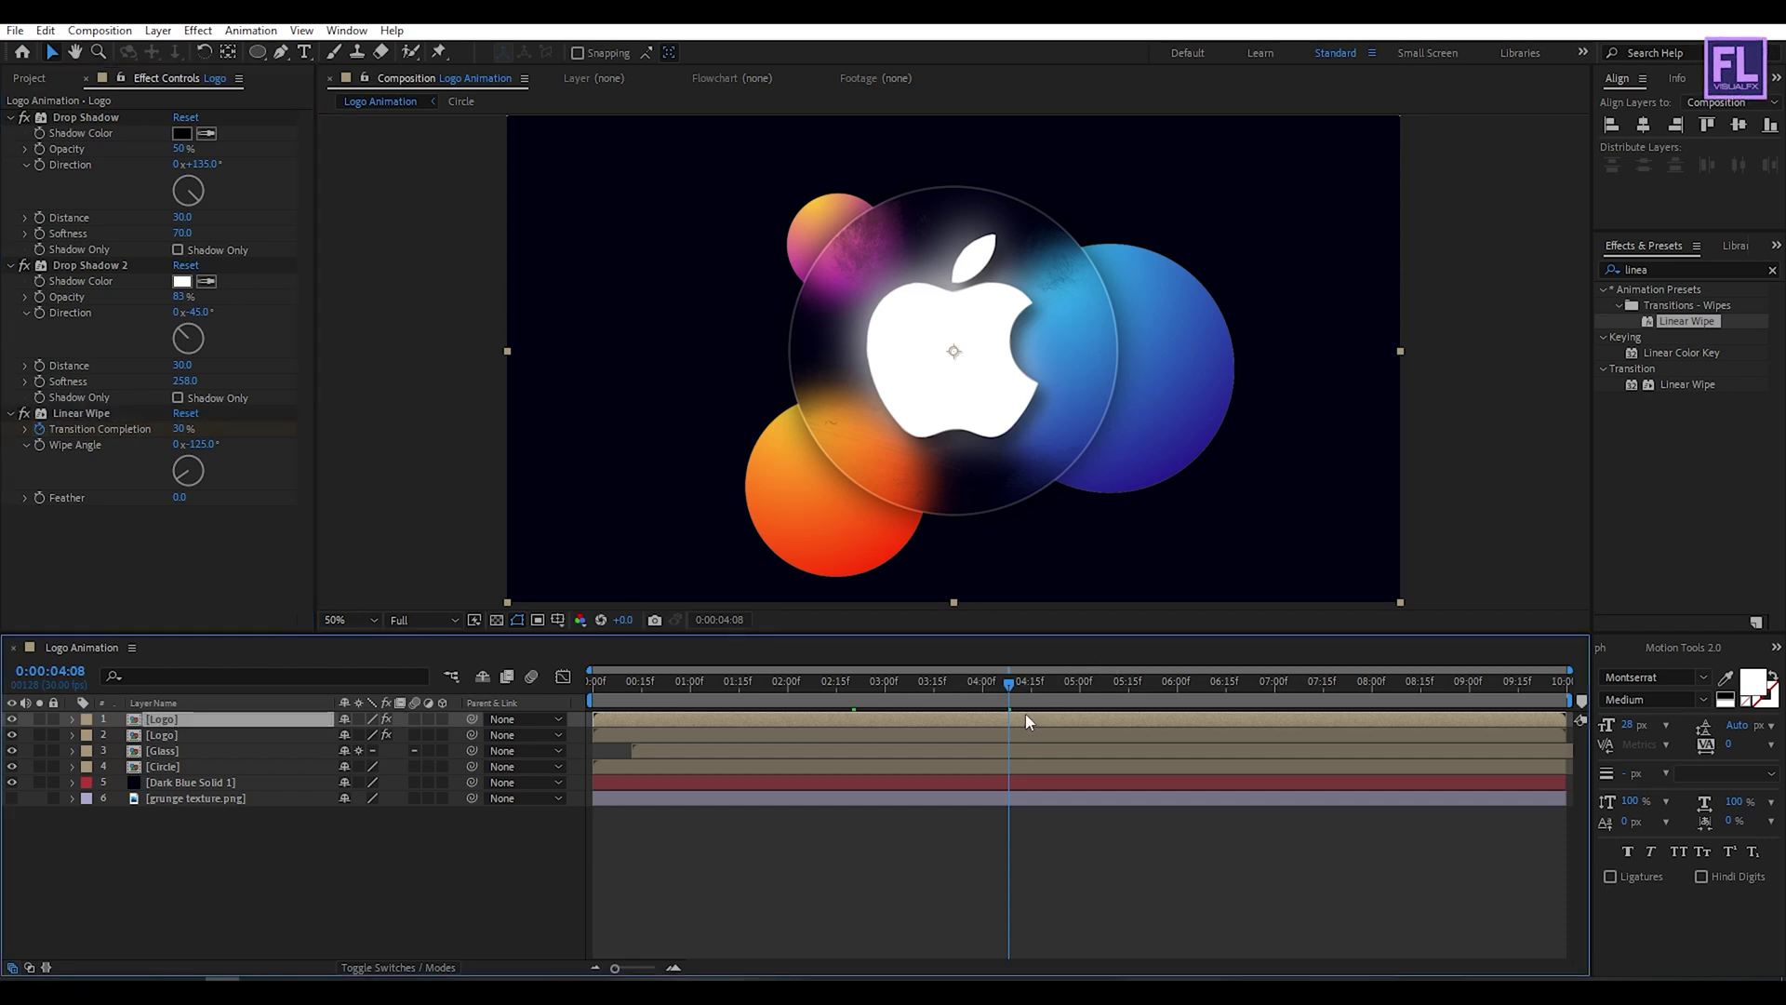
key(u)
drag(1029, 744, 843, 755)
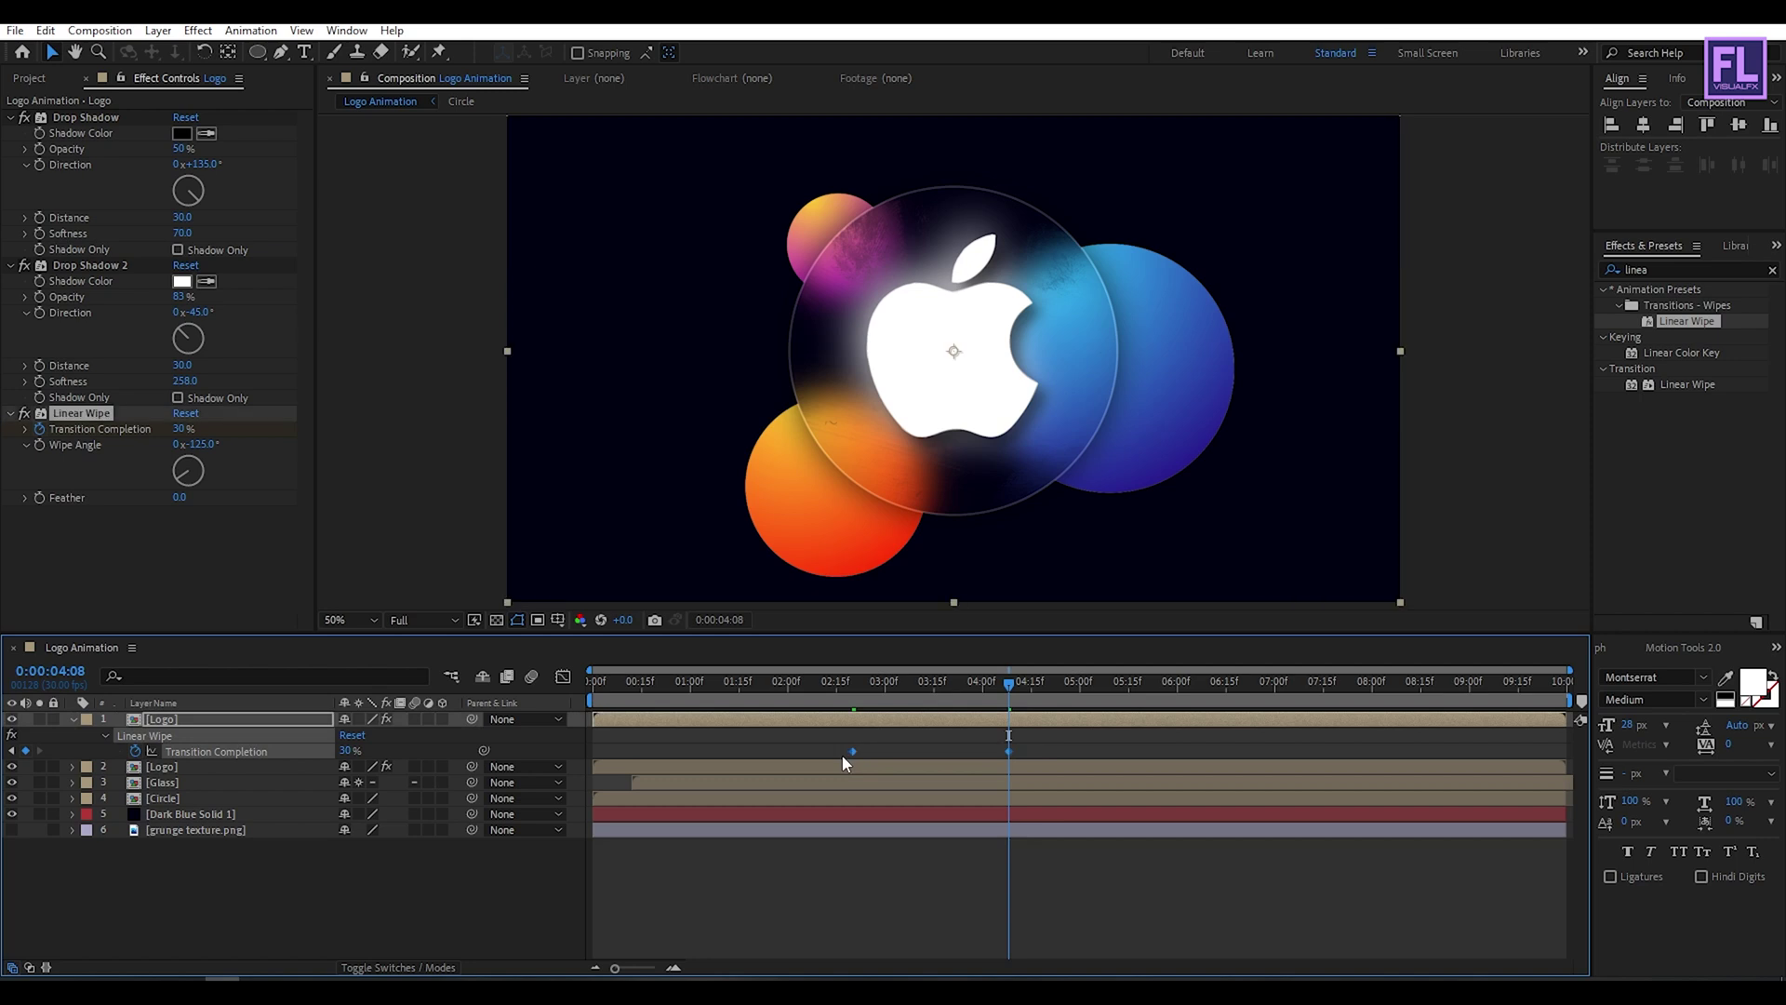
key(F9)
click(70, 718)
Set the topmost Logo layer's Linear Wipe feather to 175, checking the wipe midway at 0:00:03:13.
mouse_move(897, 686)
mouse_down()
mouse_move(792, 689)
mouse_move(944, 694)
mouse_move(931, 698)
mouse_up()
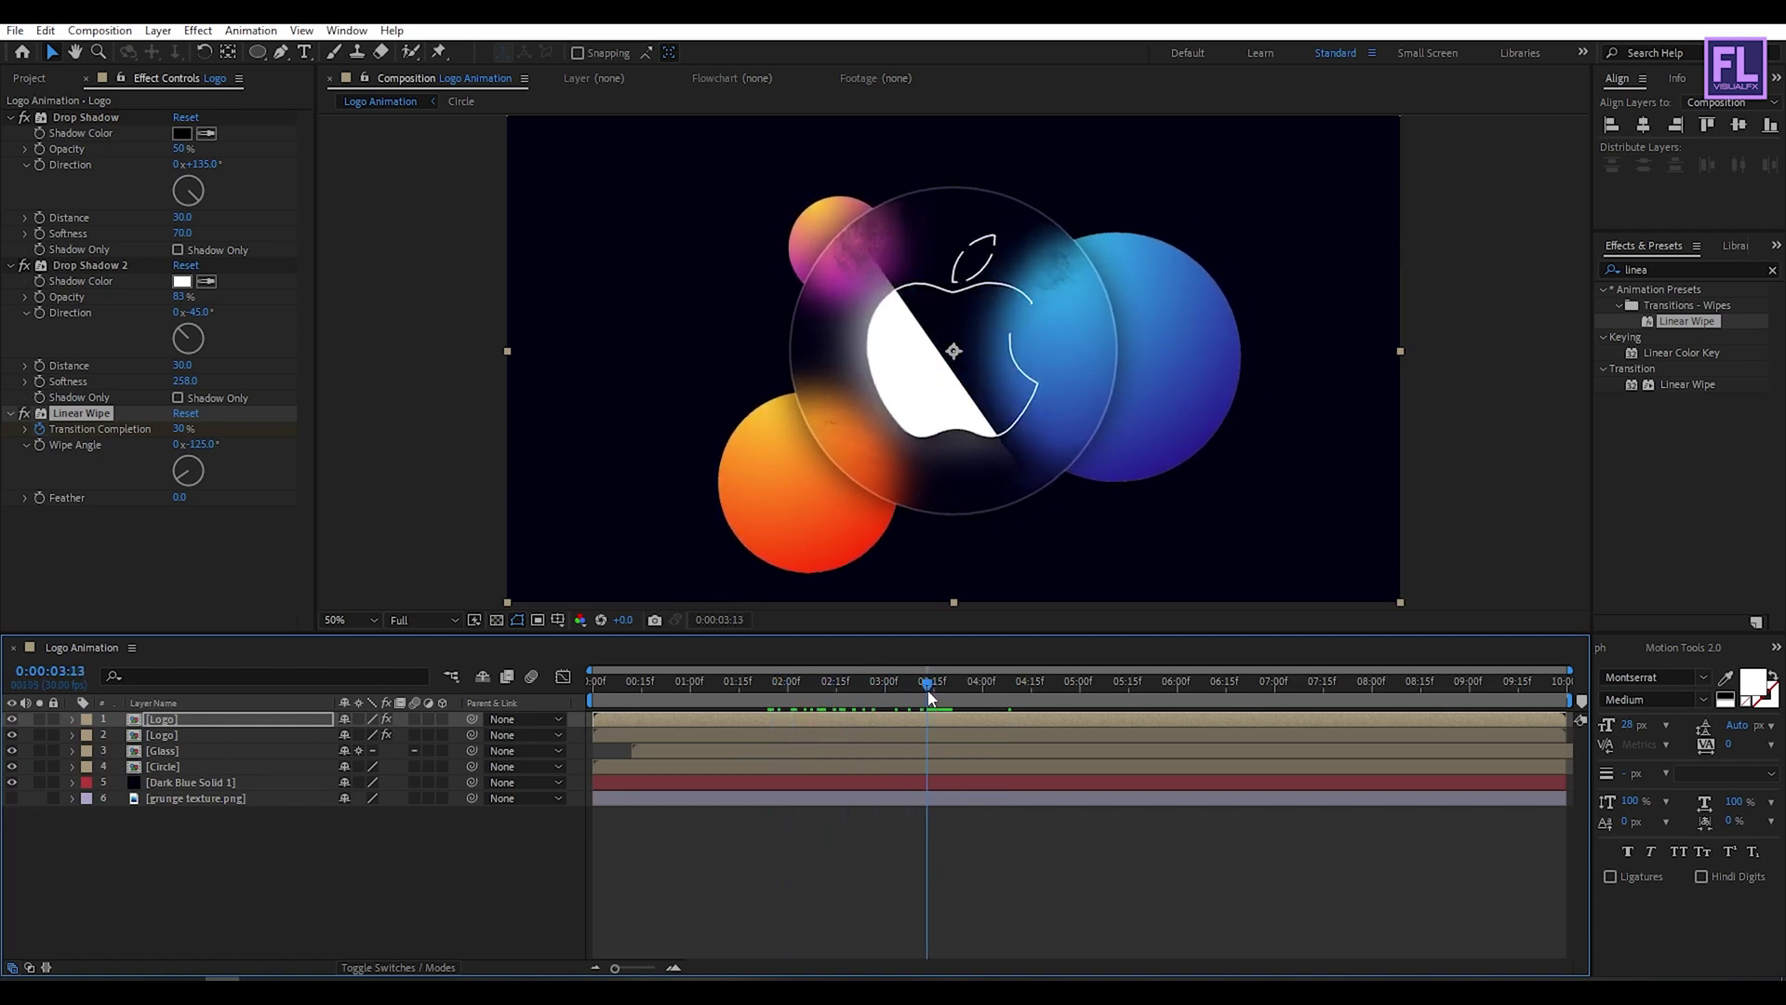
click(179, 500)
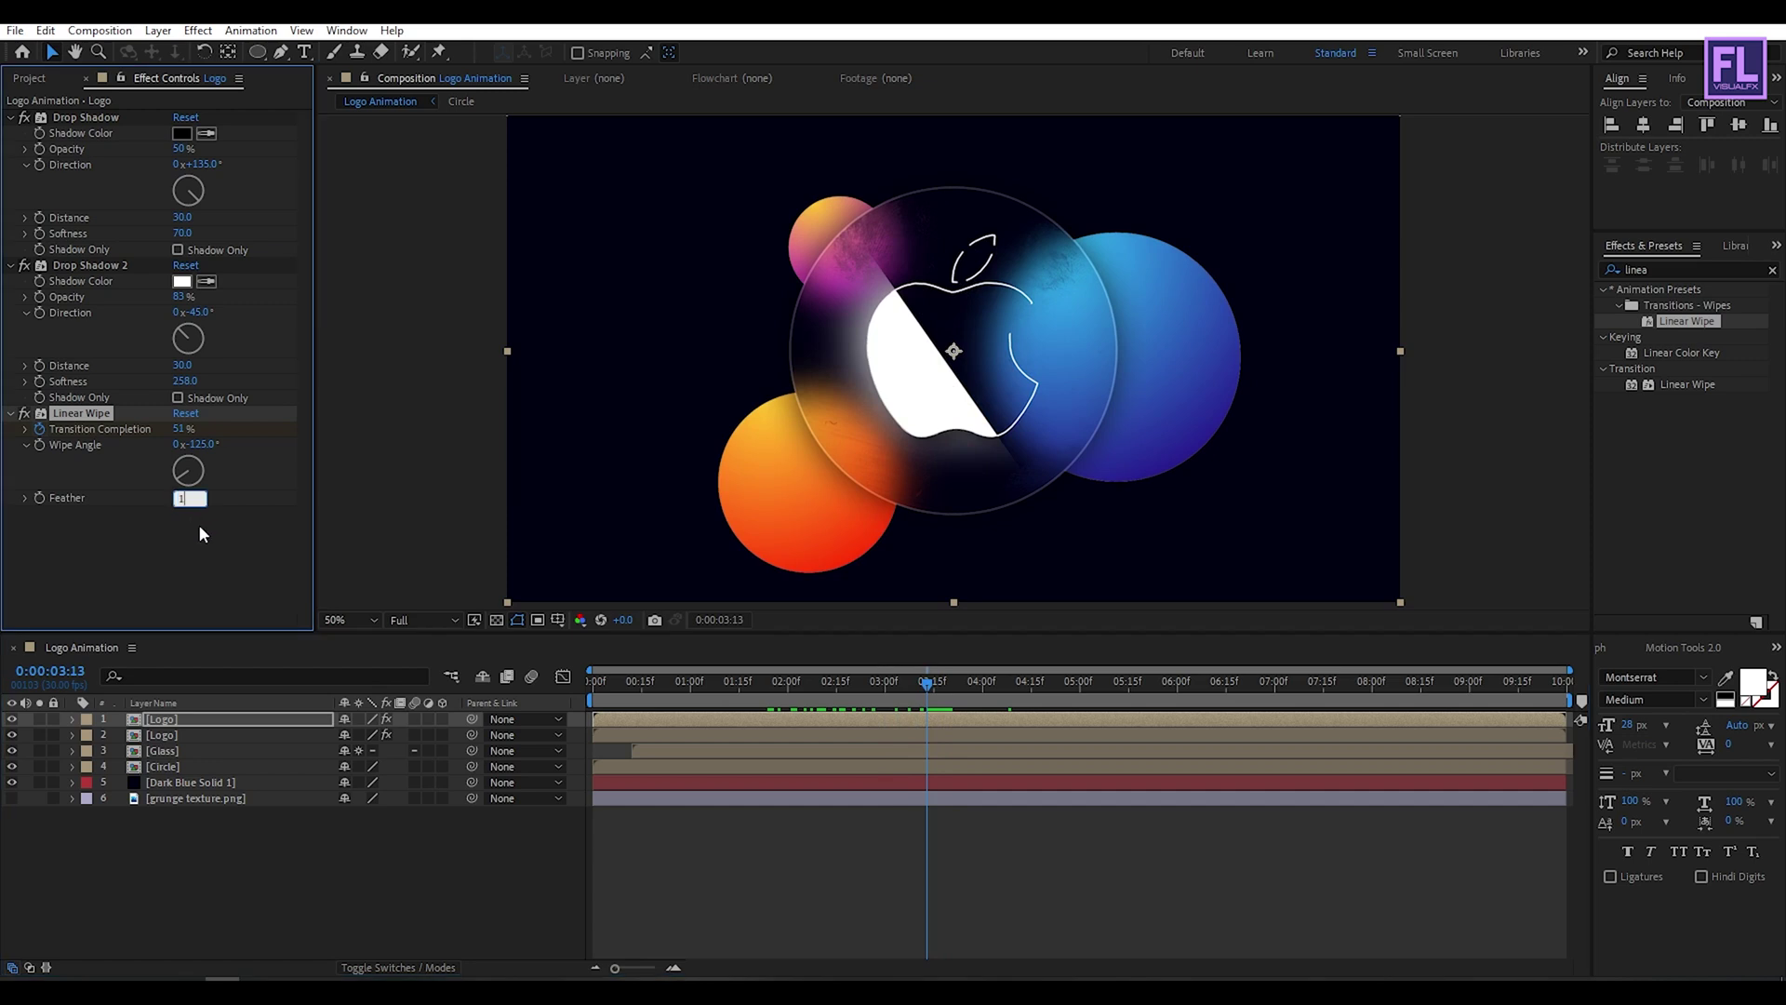
text(175)
key(Return)
Preview the logo animation from the beginning at Half resolution.
drag(928, 696, 525, 727)
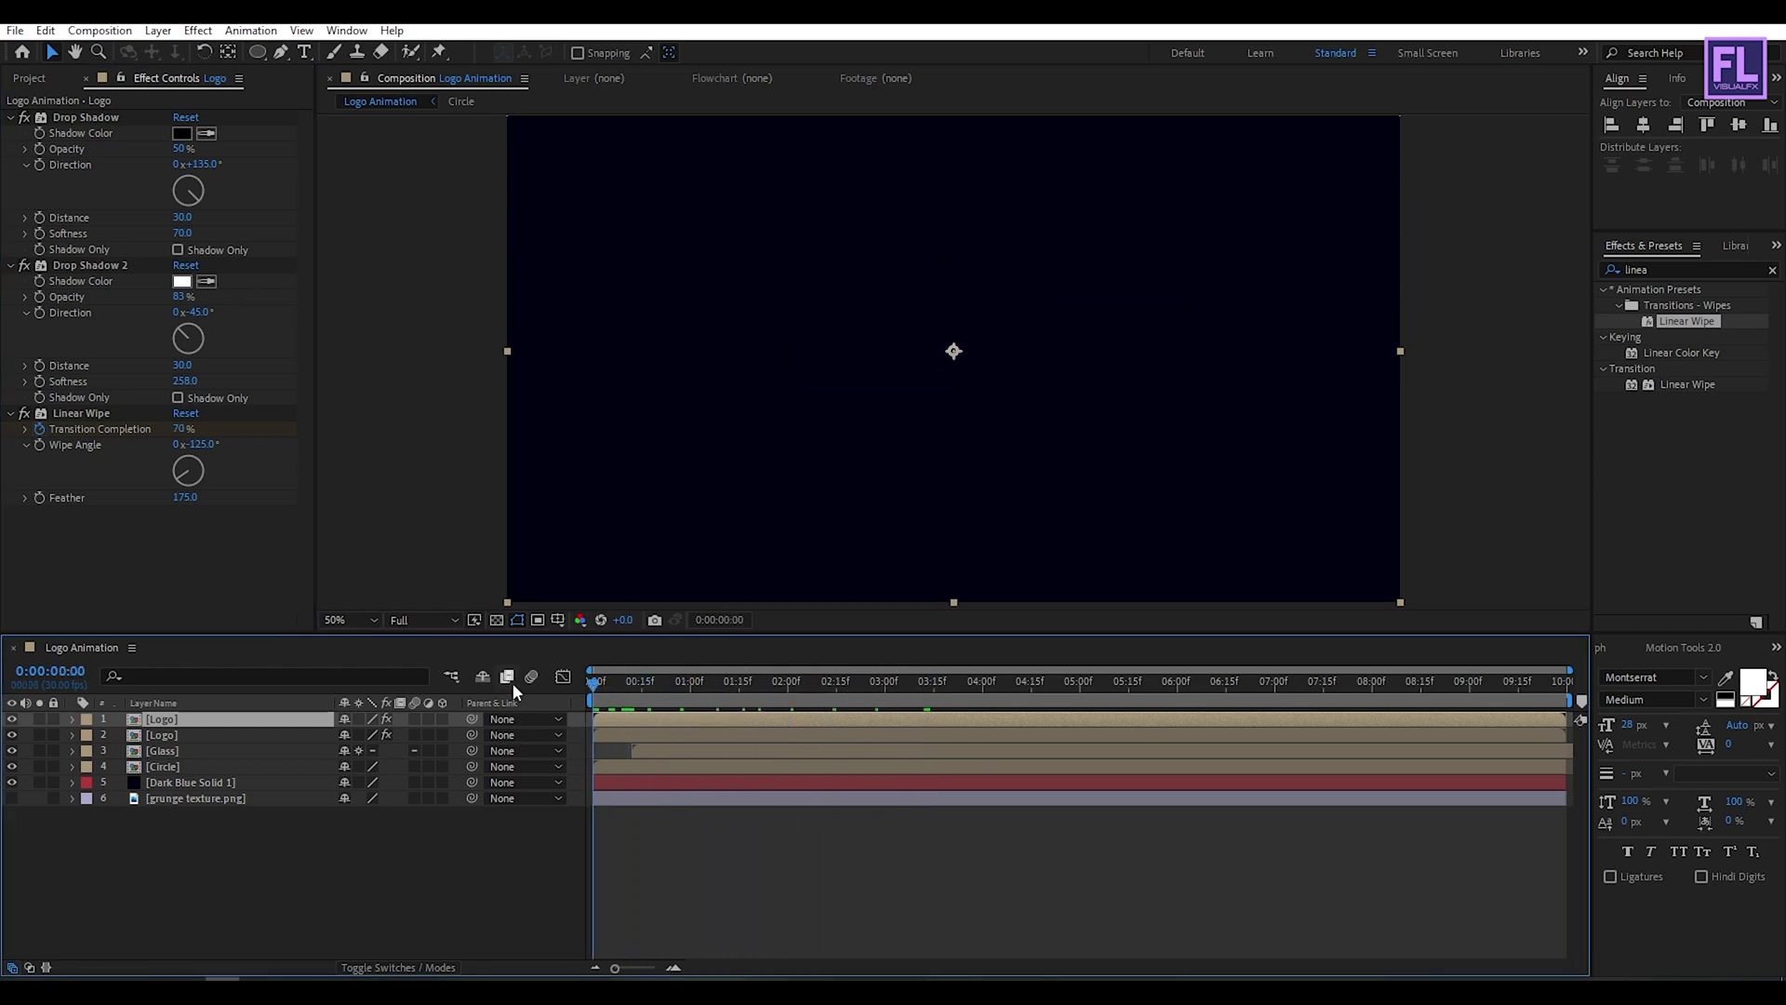
click(423, 621)
click(415, 684)
key(space)
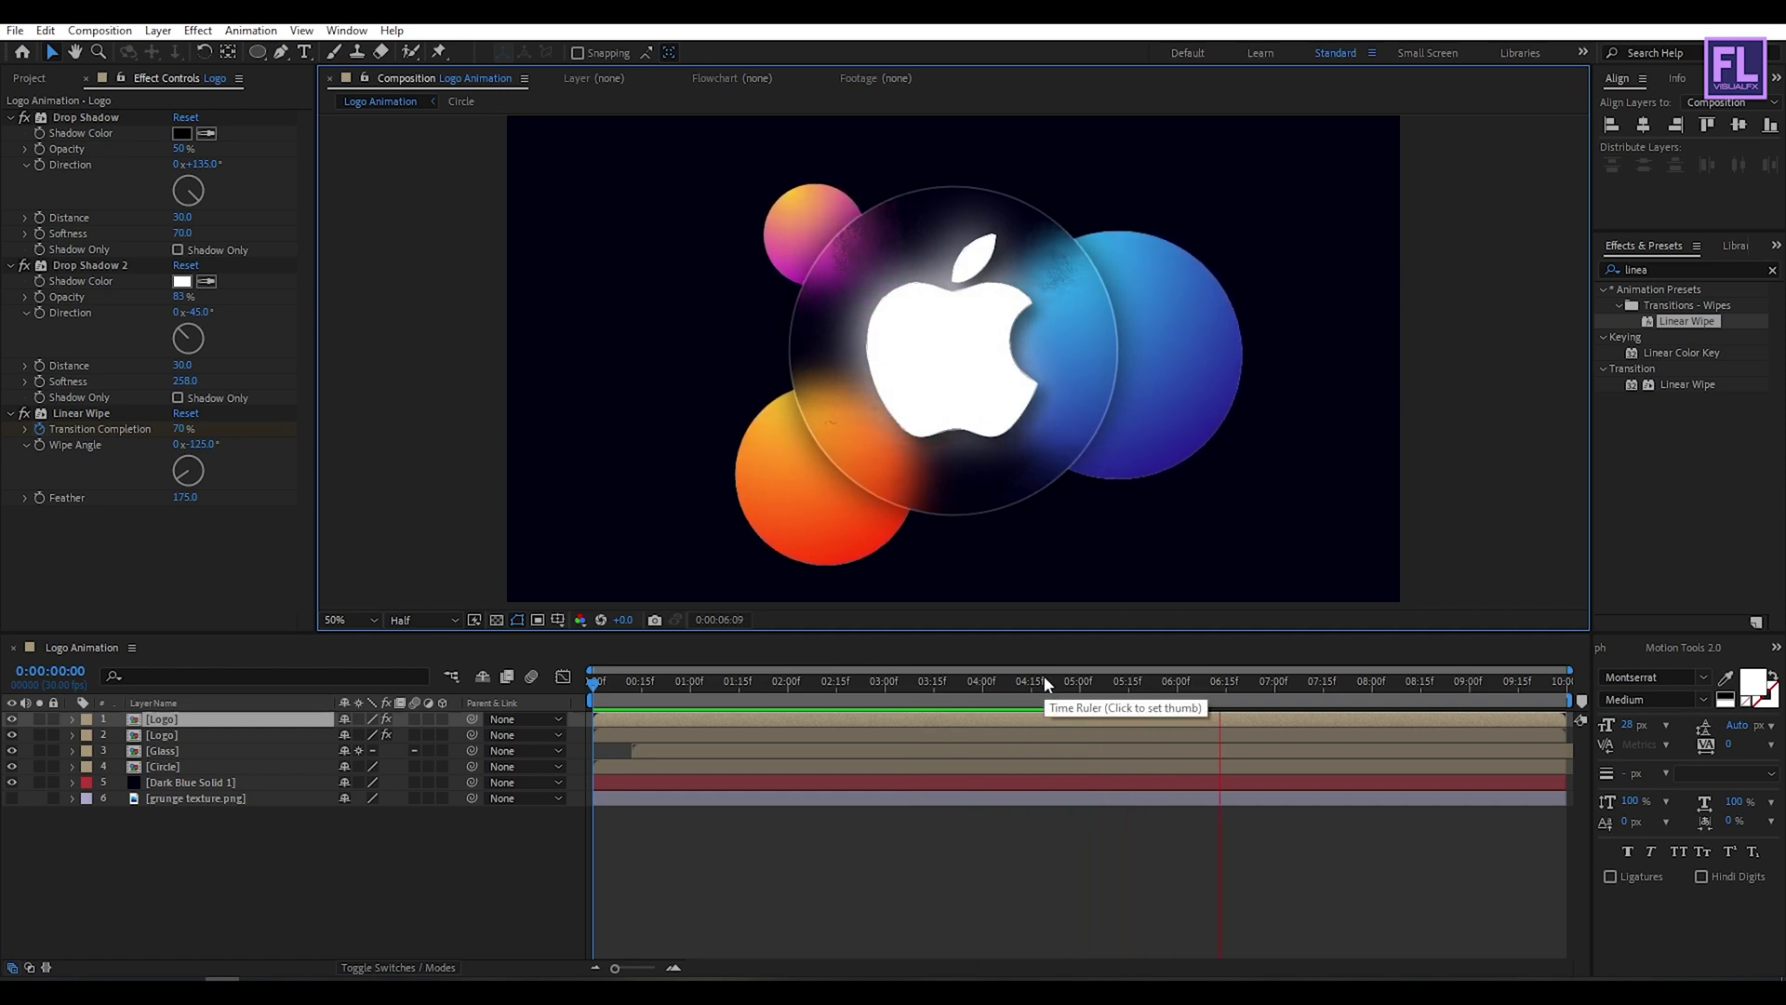
Keyframe the Opacity of the Glass and Circle layers at 100% at 0:00:04:24.
drag(1347, 687, 1062, 697)
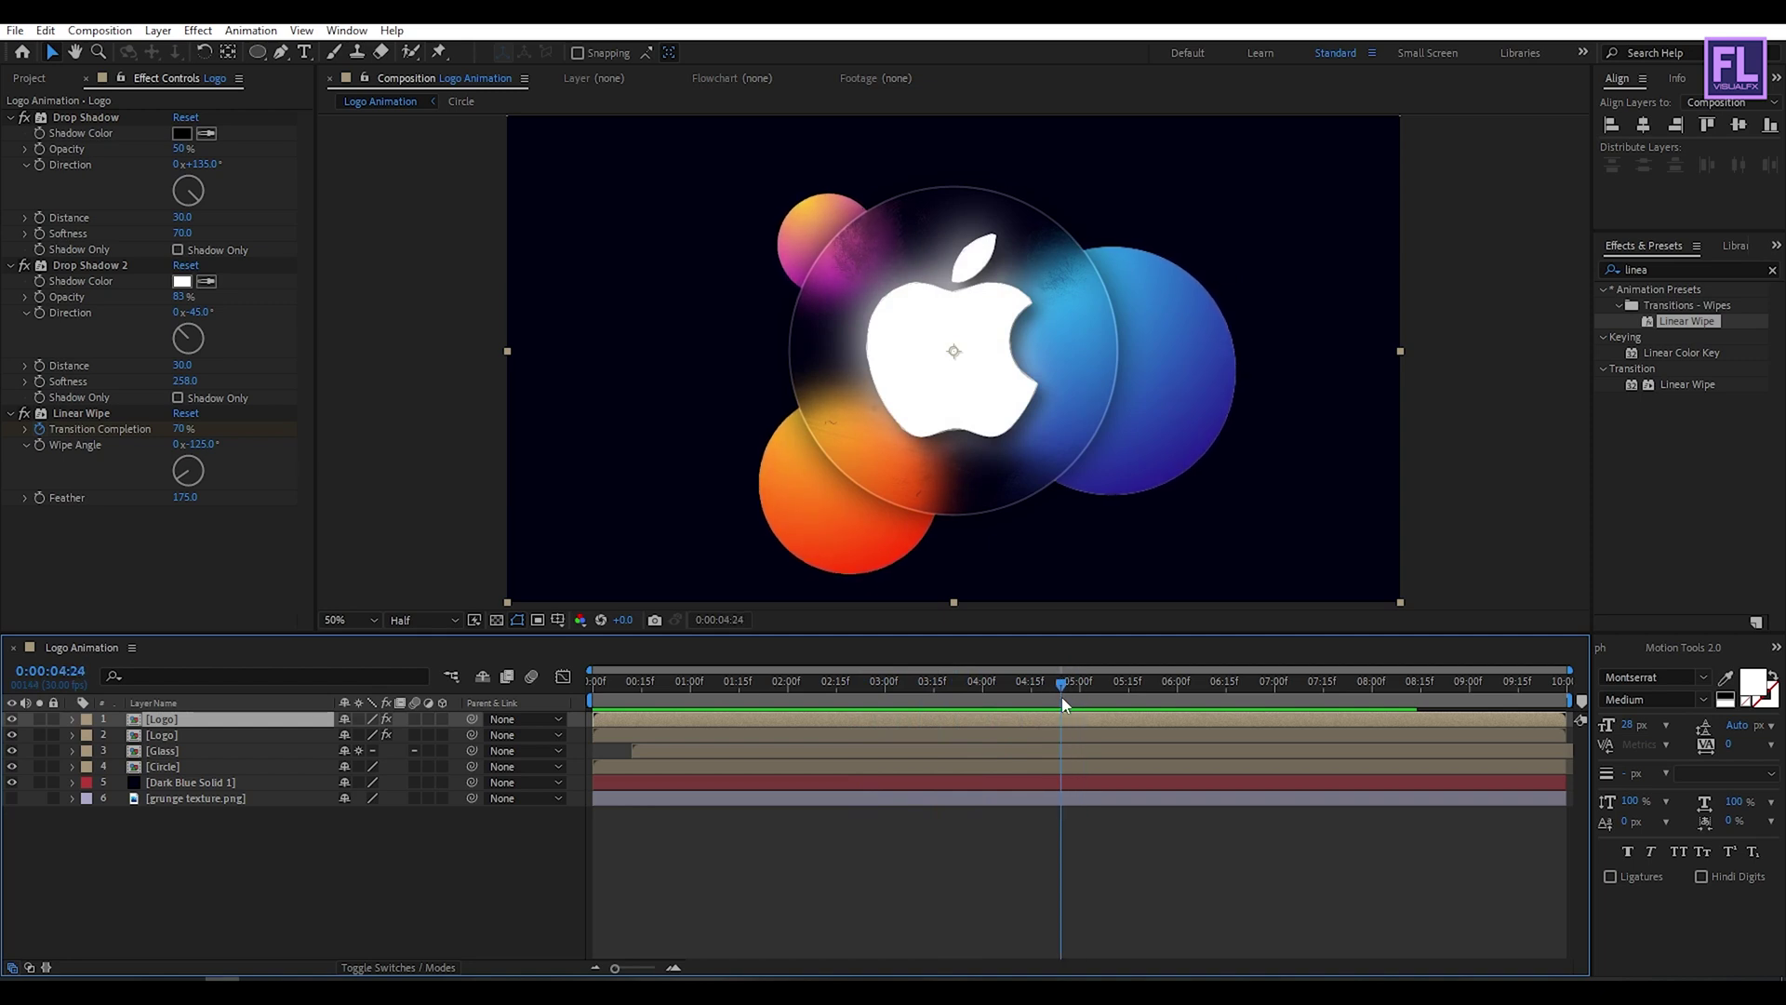
click(175, 769)
shift+click(179, 753)
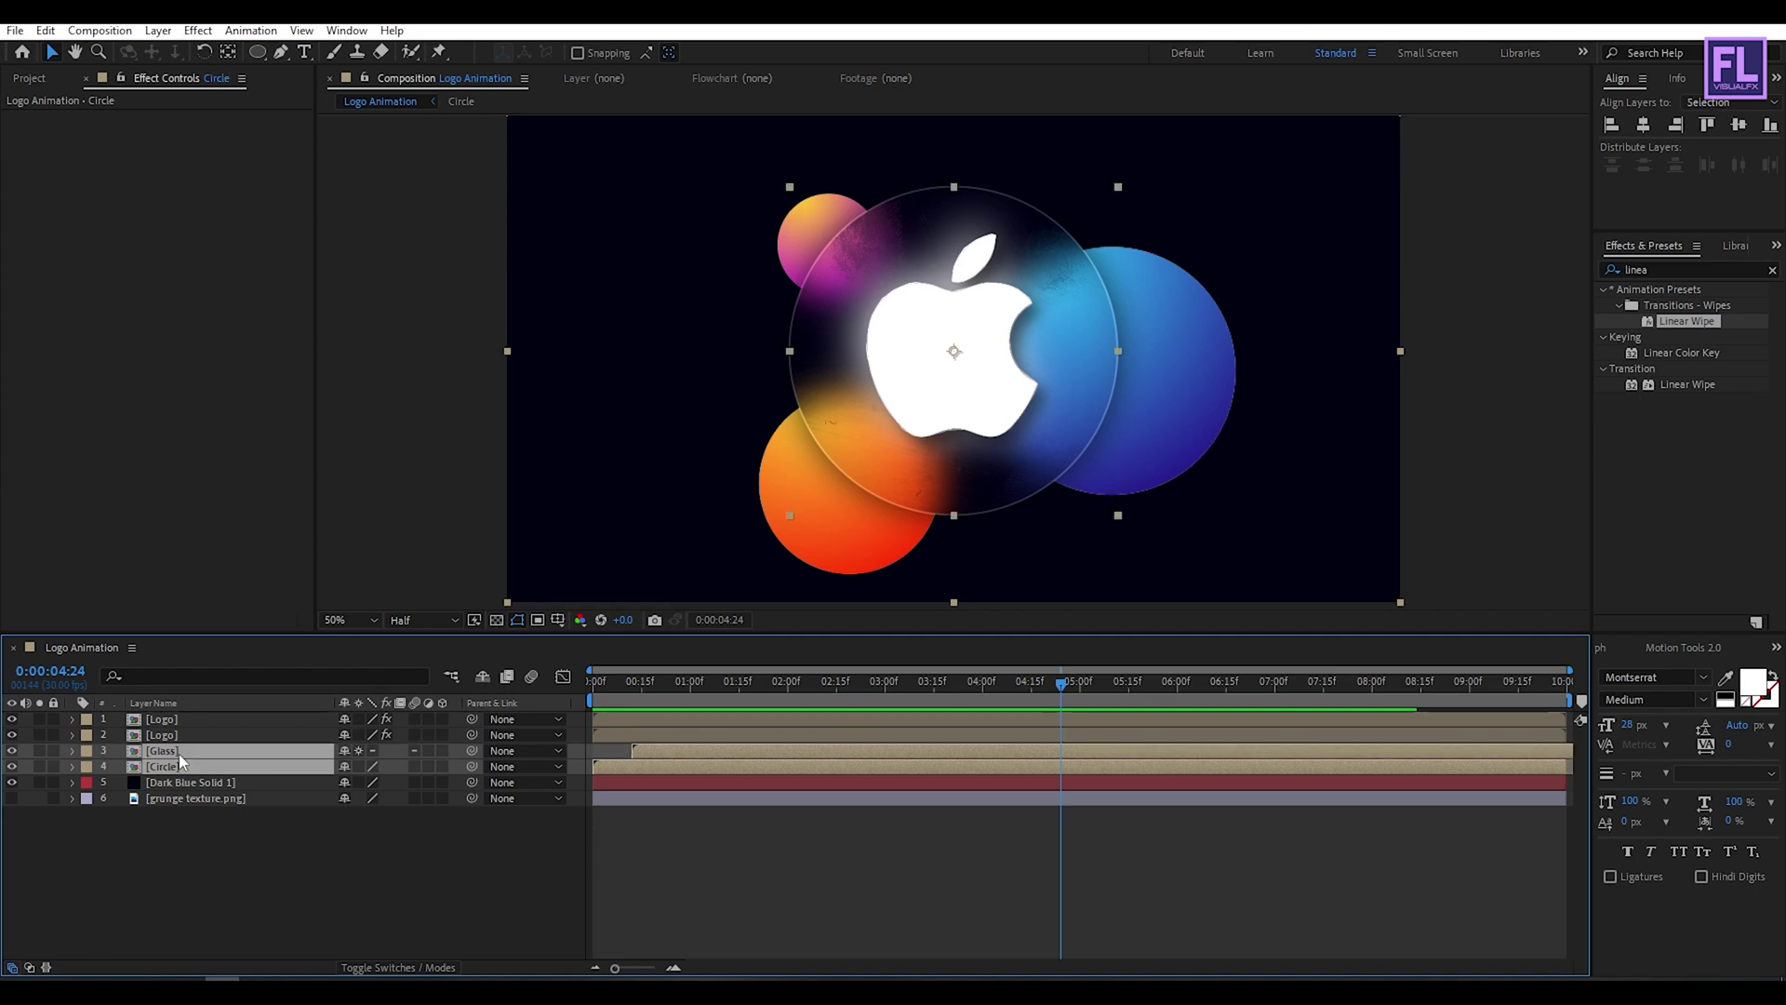
key(t)
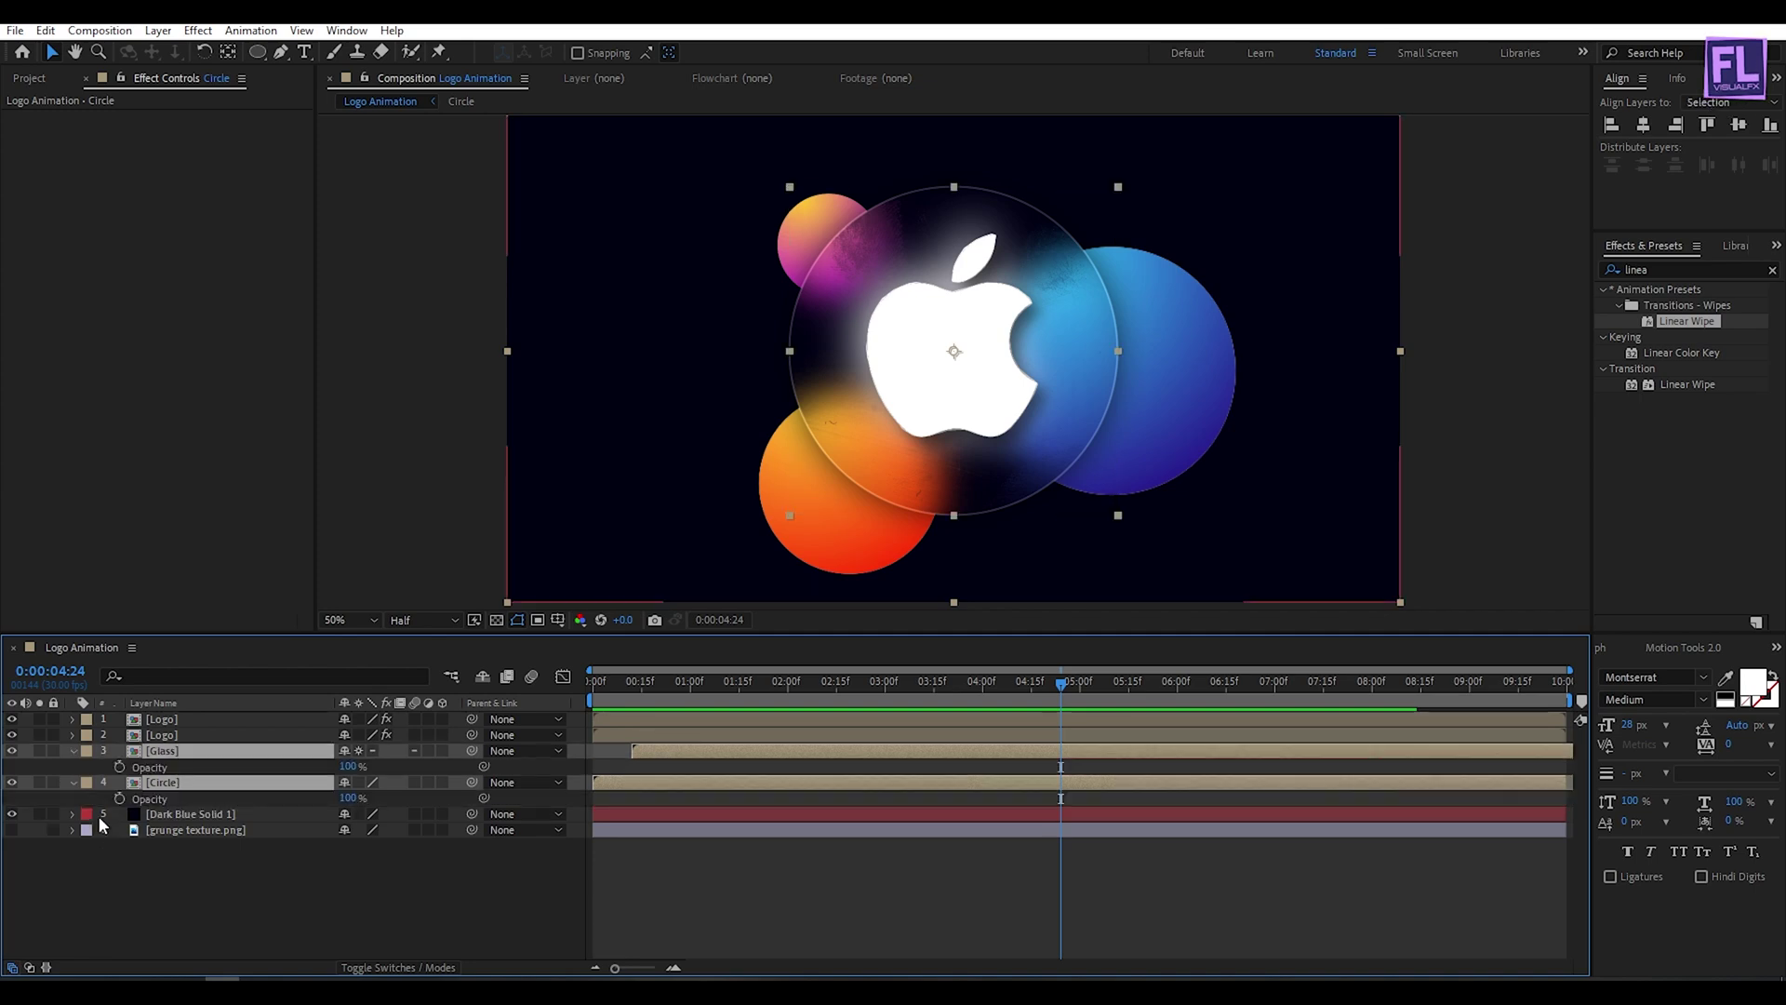
click(120, 767)
Keyframe the Opacity of the Glass and Circle layers at 0% at 0:00:06:00 and preview the fade-out.
drag(1068, 685, 1177, 693)
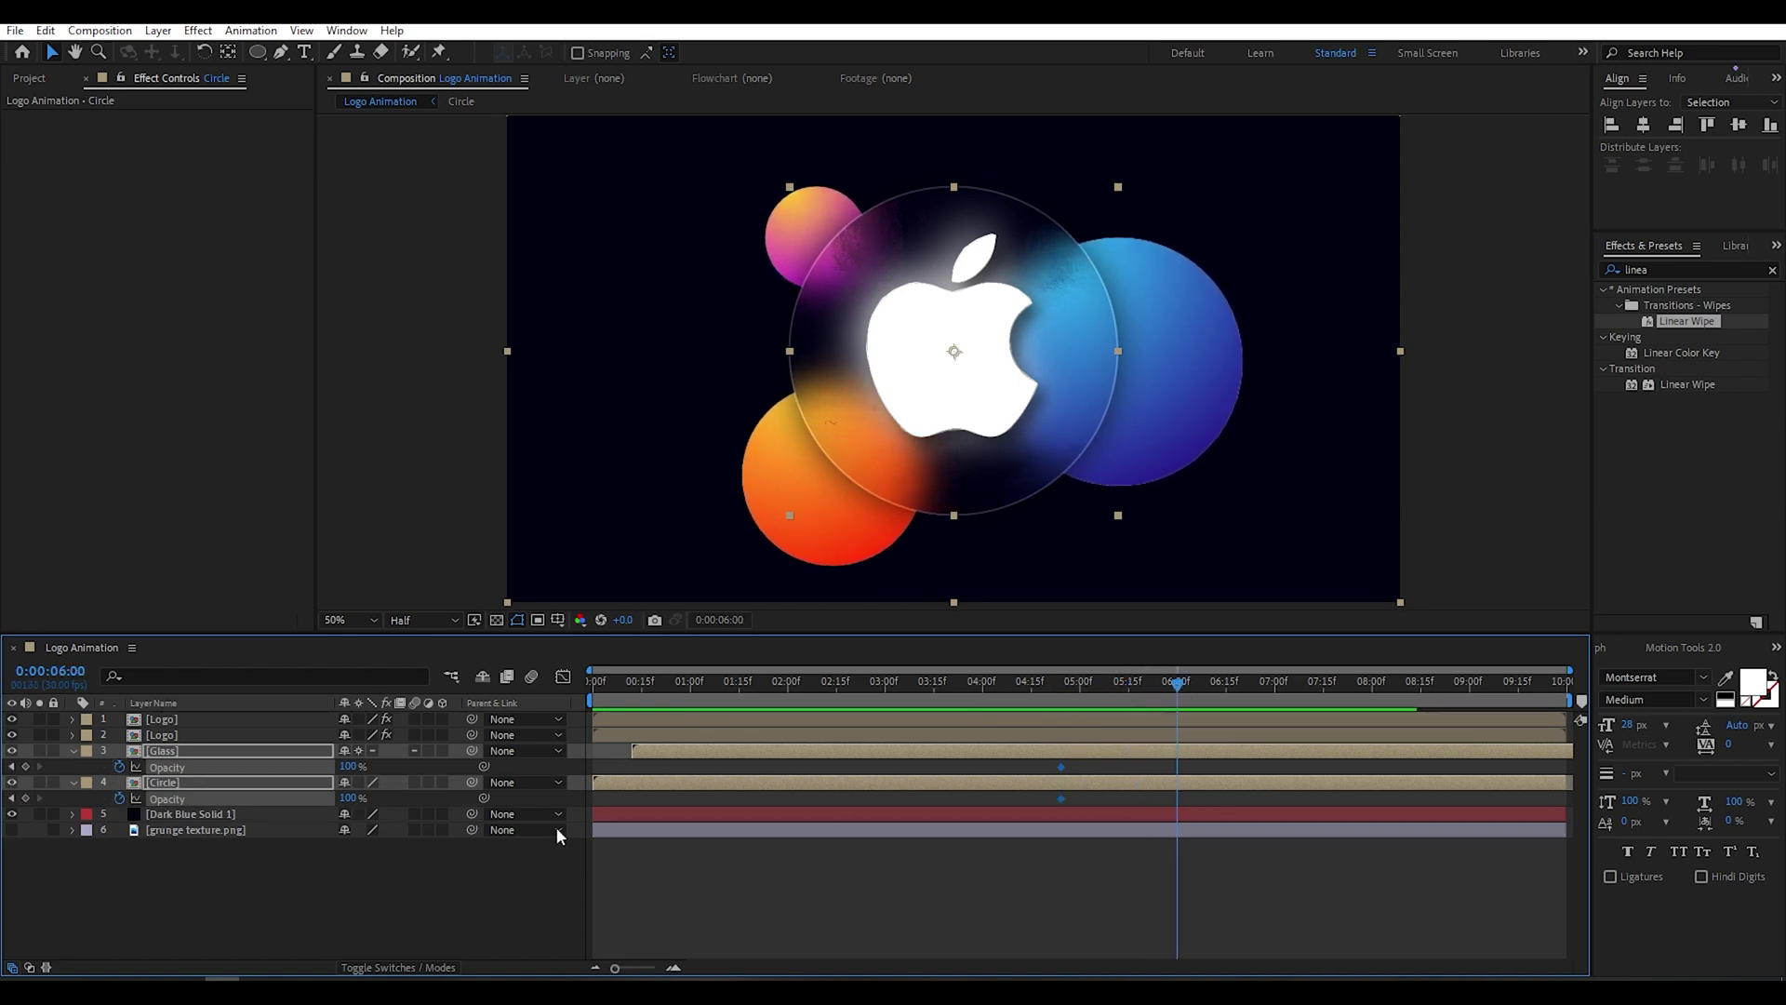
drag(344, 766, 270, 766)
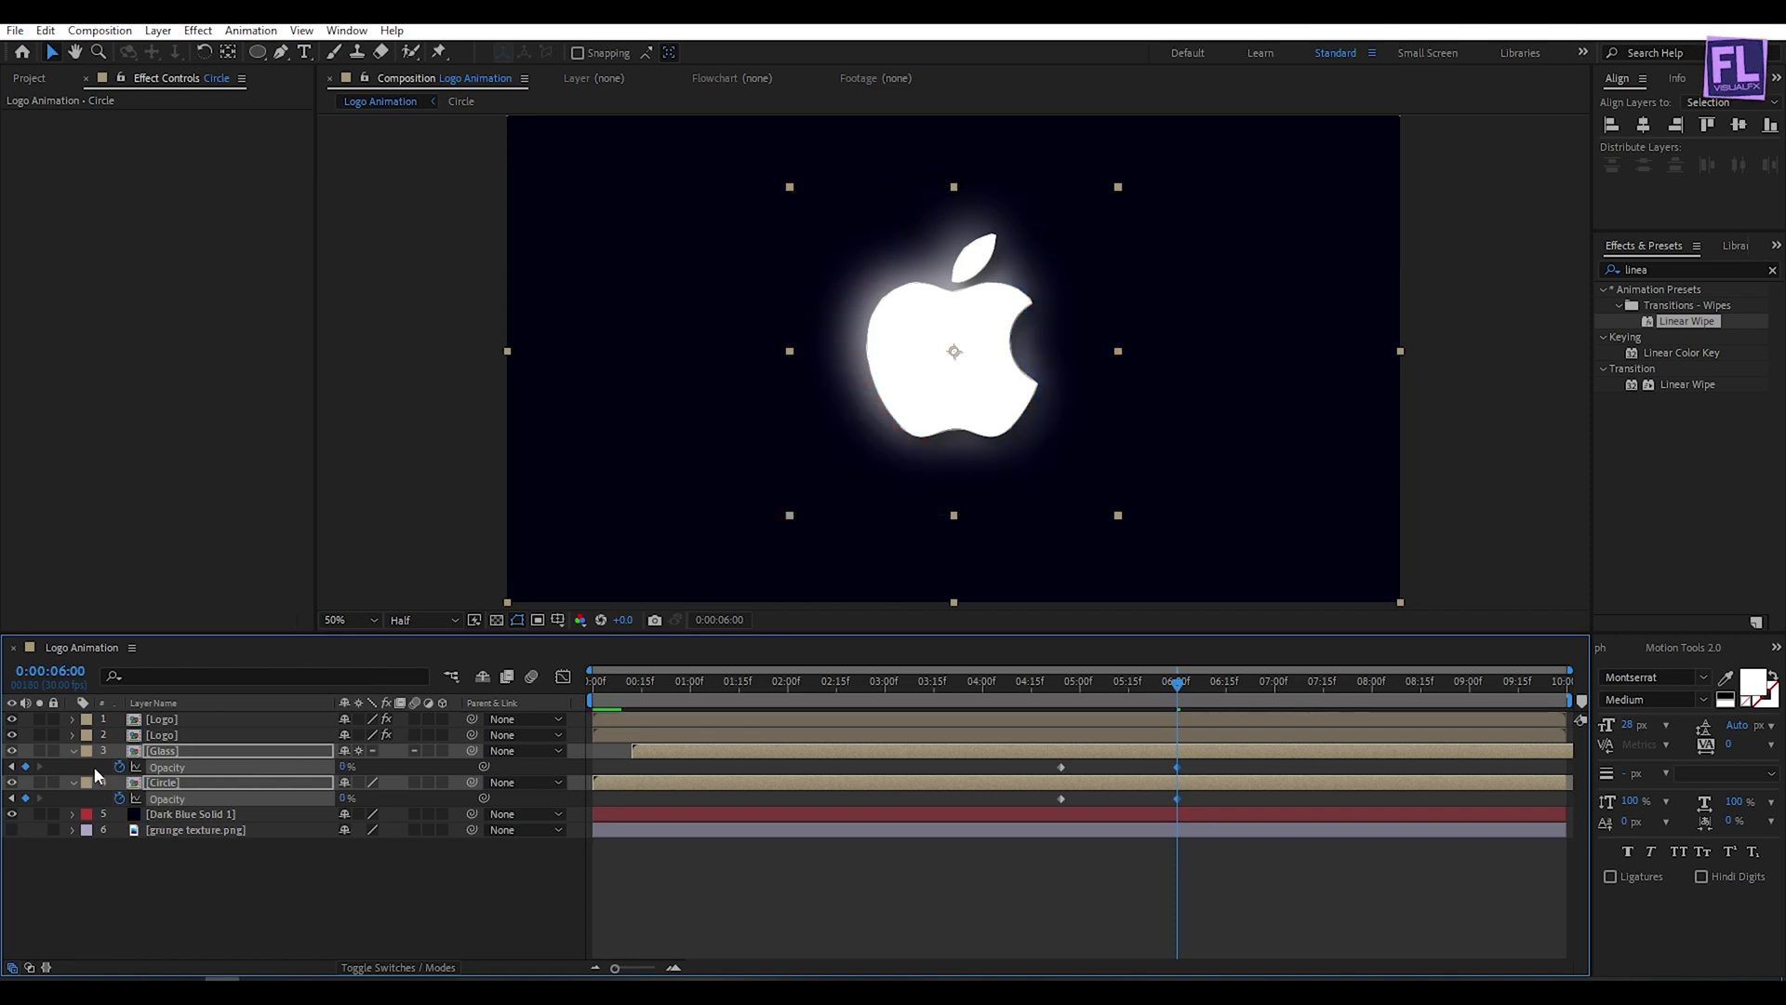
key(u)
click(179, 876)
drag(1177, 685, 921, 694)
key(space)
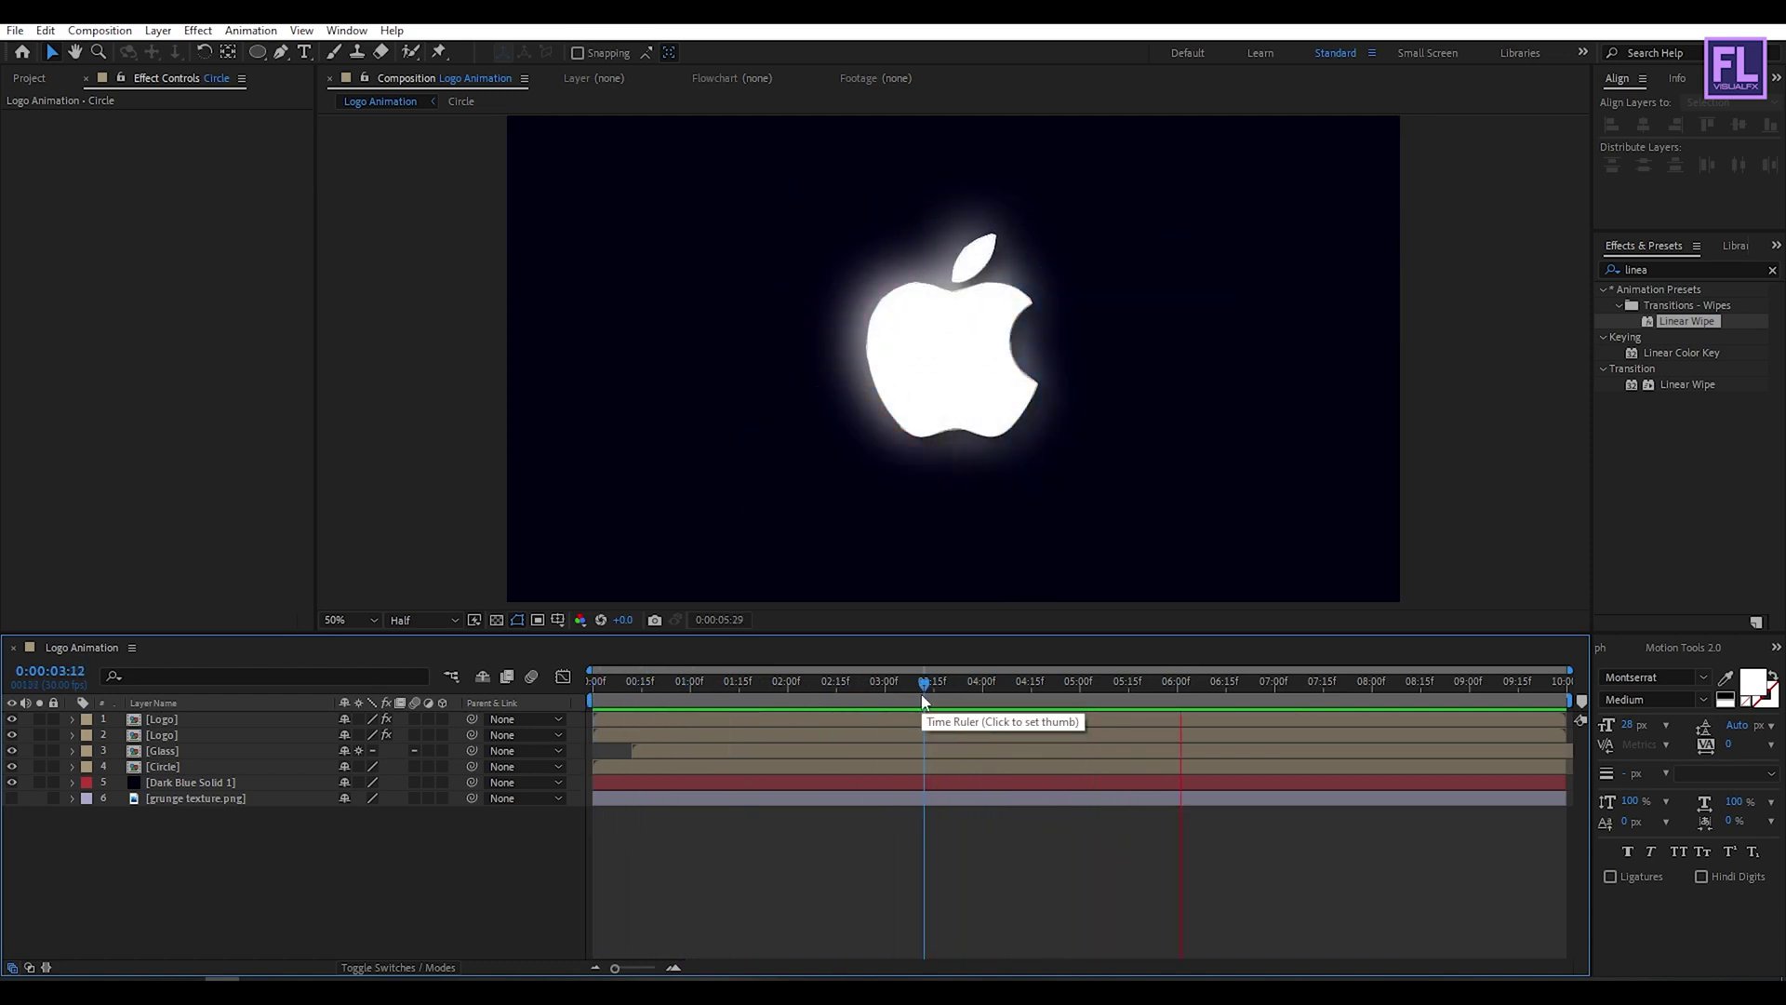
Add the text "apple.com" just below the logo at 0:00:06:05 and centre it horizontally in the composition.
click(1212, 689)
mouse_move(1209, 695)
mouse_down()
mouse_move(1098, 684)
mouse_move(1195, 687)
mouse_up()
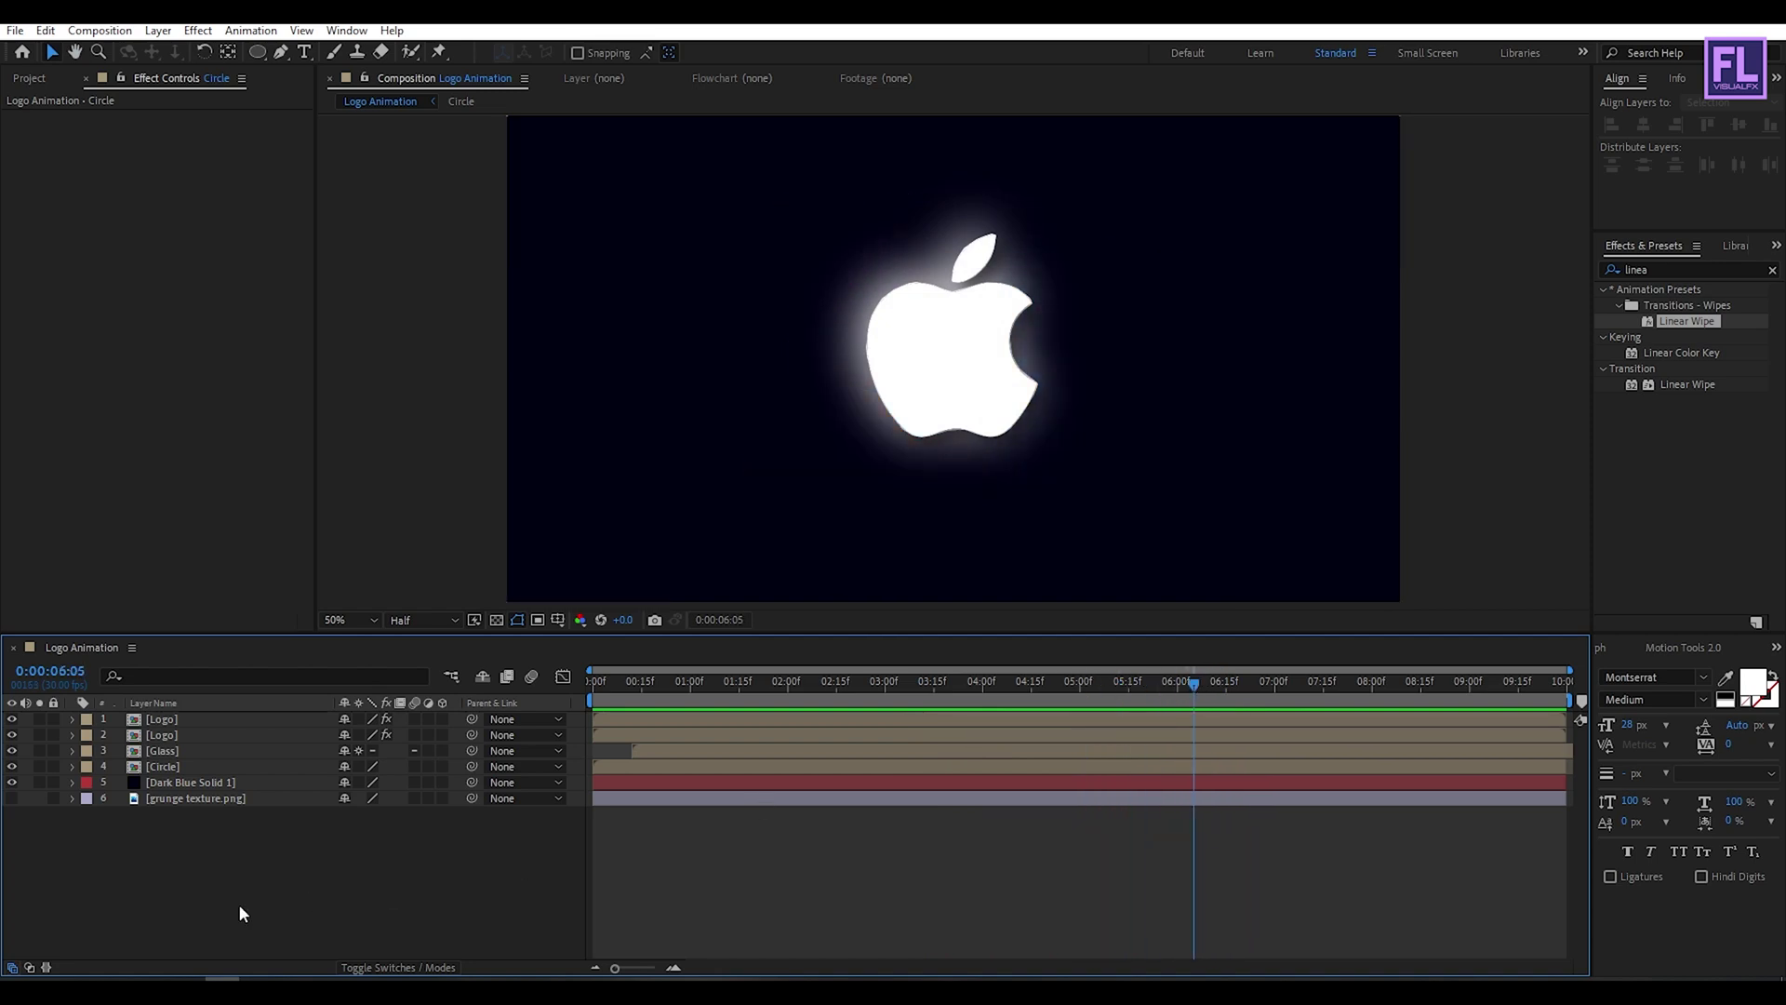
right_click(195, 885)
mouse_move(304, 681)
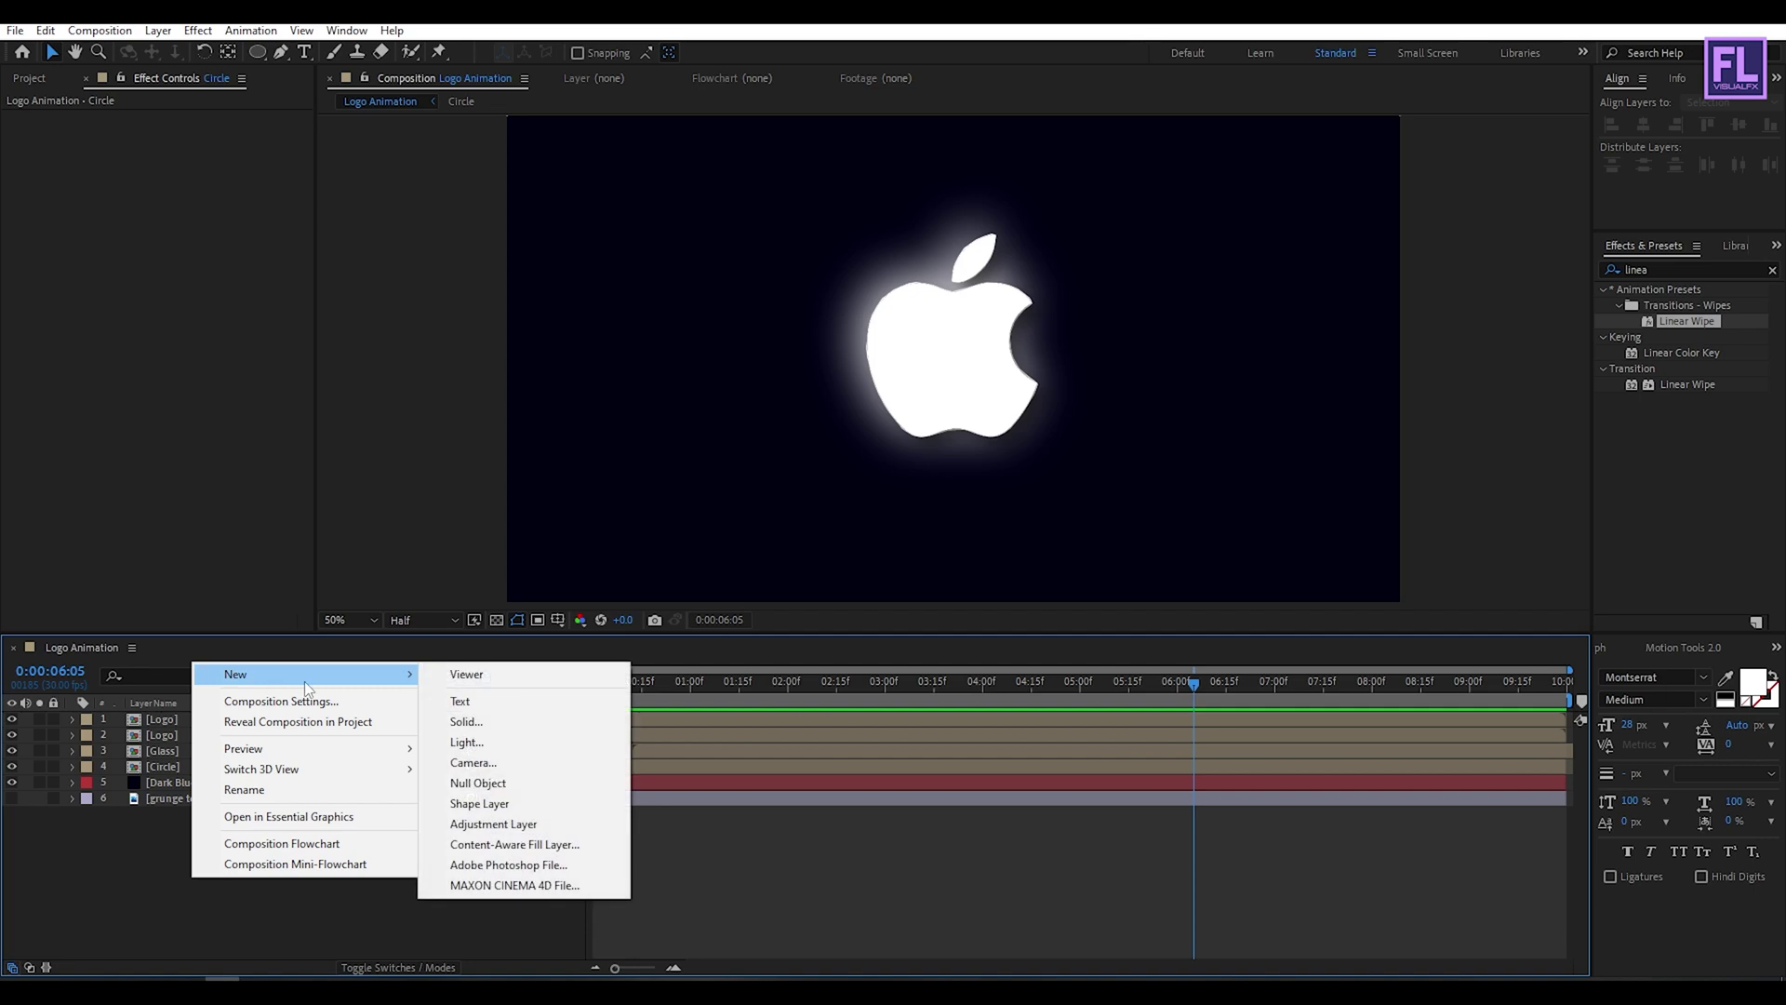
click(521, 706)
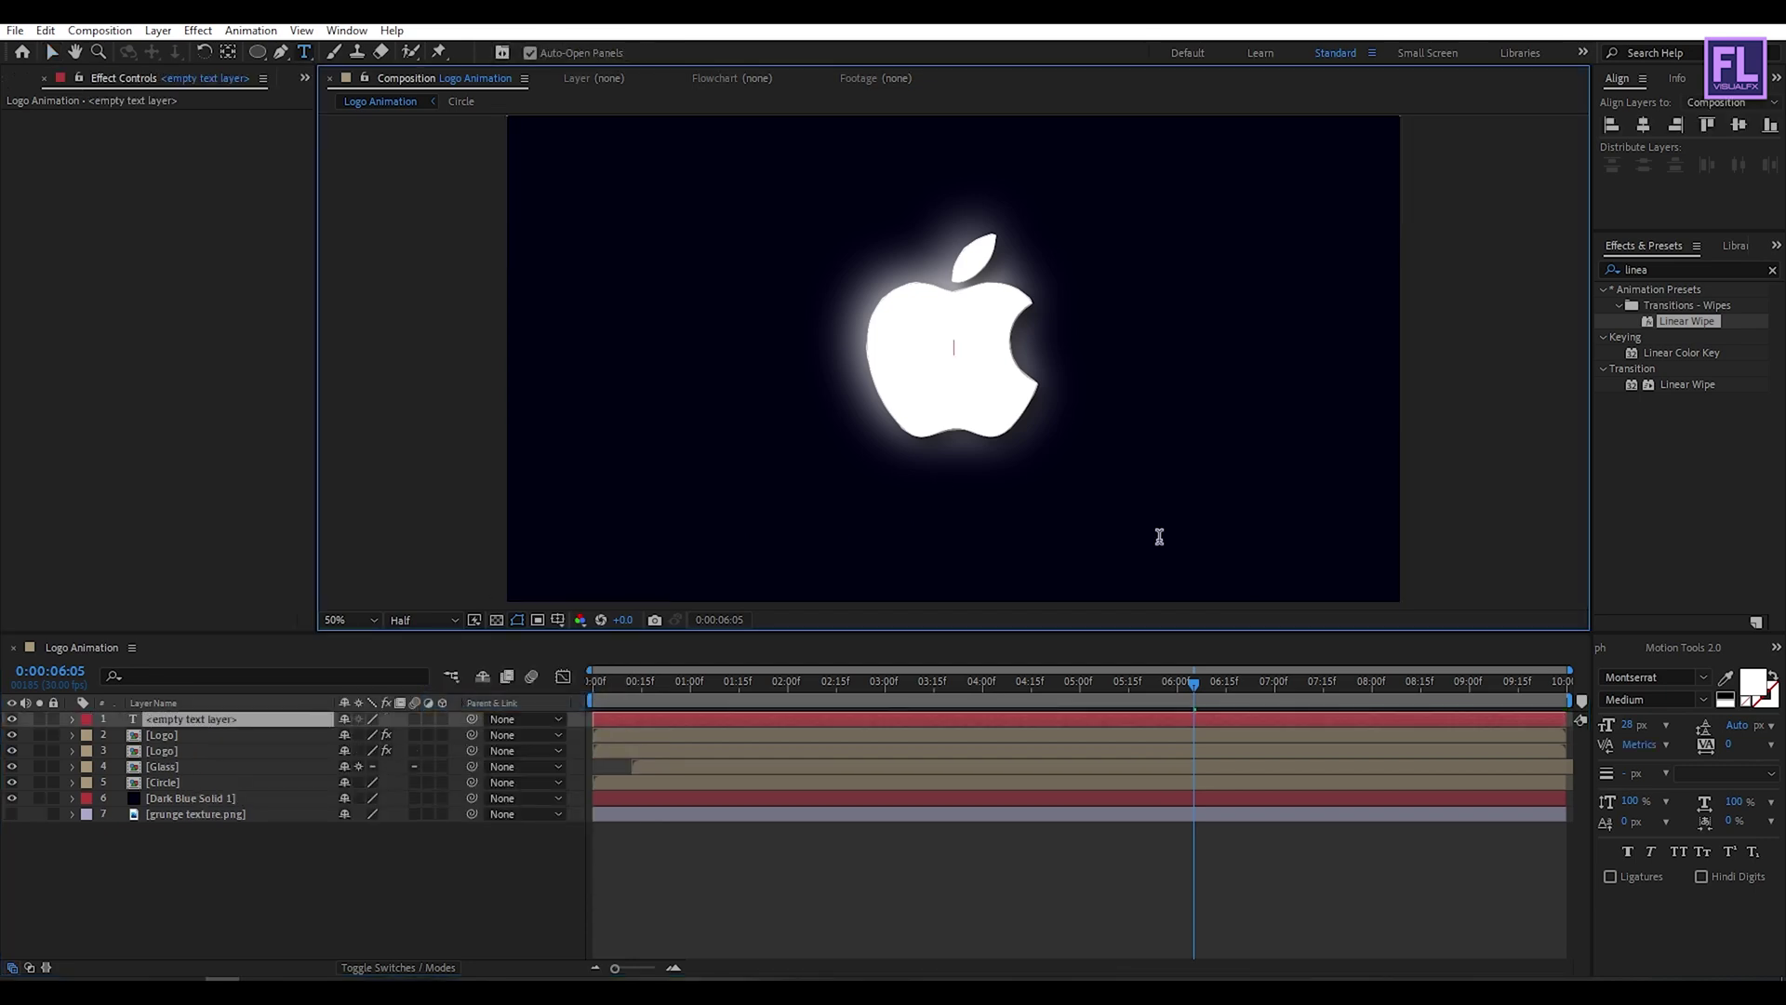
drag(1162, 529, 1163, 656)
text(apple.com)
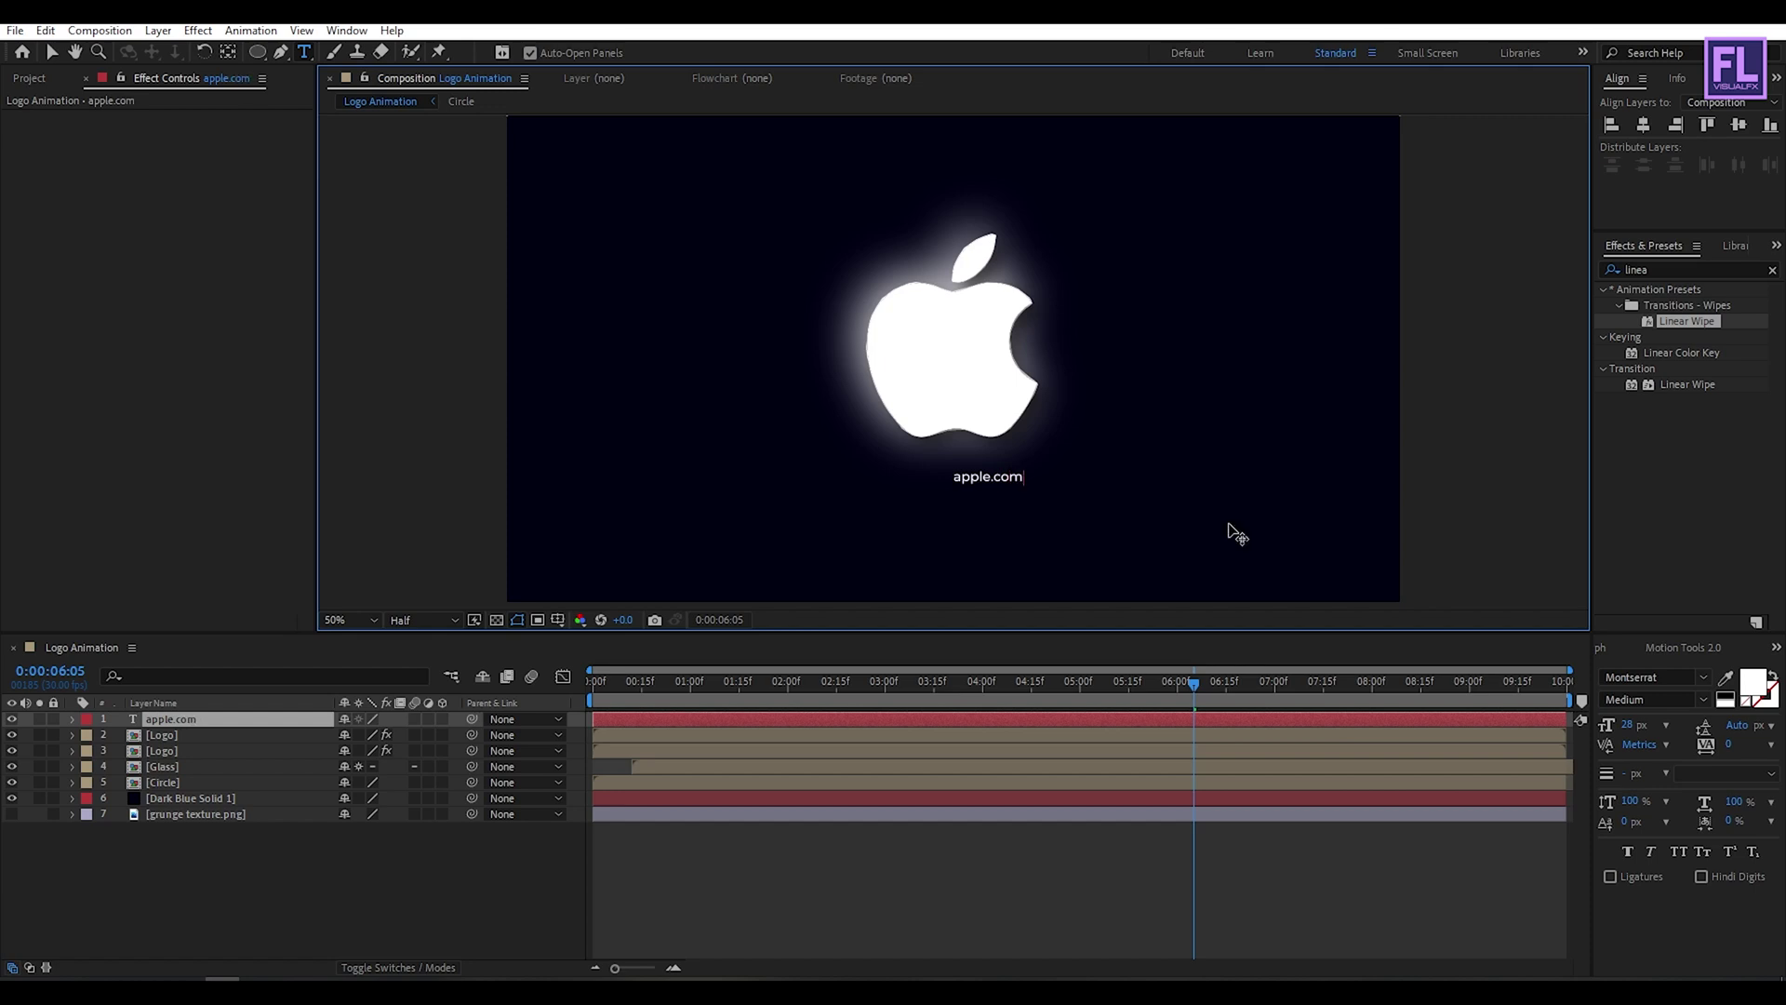
key(KP_Enter)
click(1645, 125)
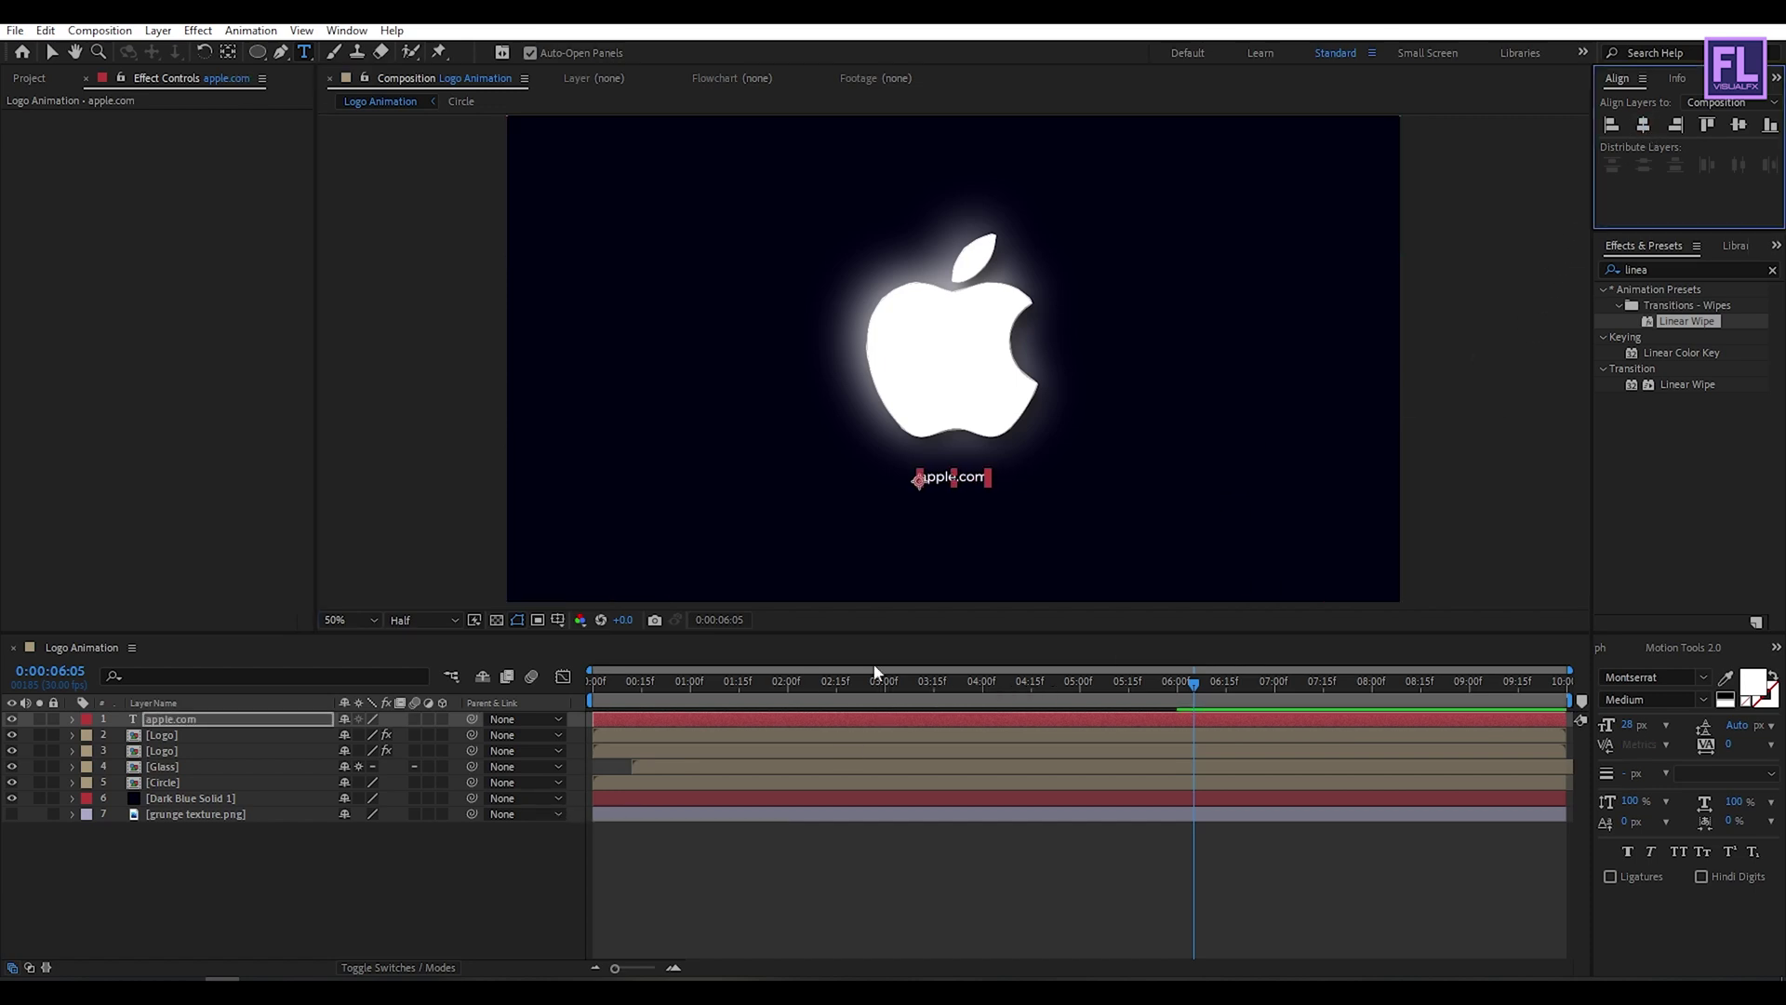
Keyframe the text's current Position at 0:00:06:05, and at 0:00:05:16 move it straight down to a Y of 920.
click(206, 721)
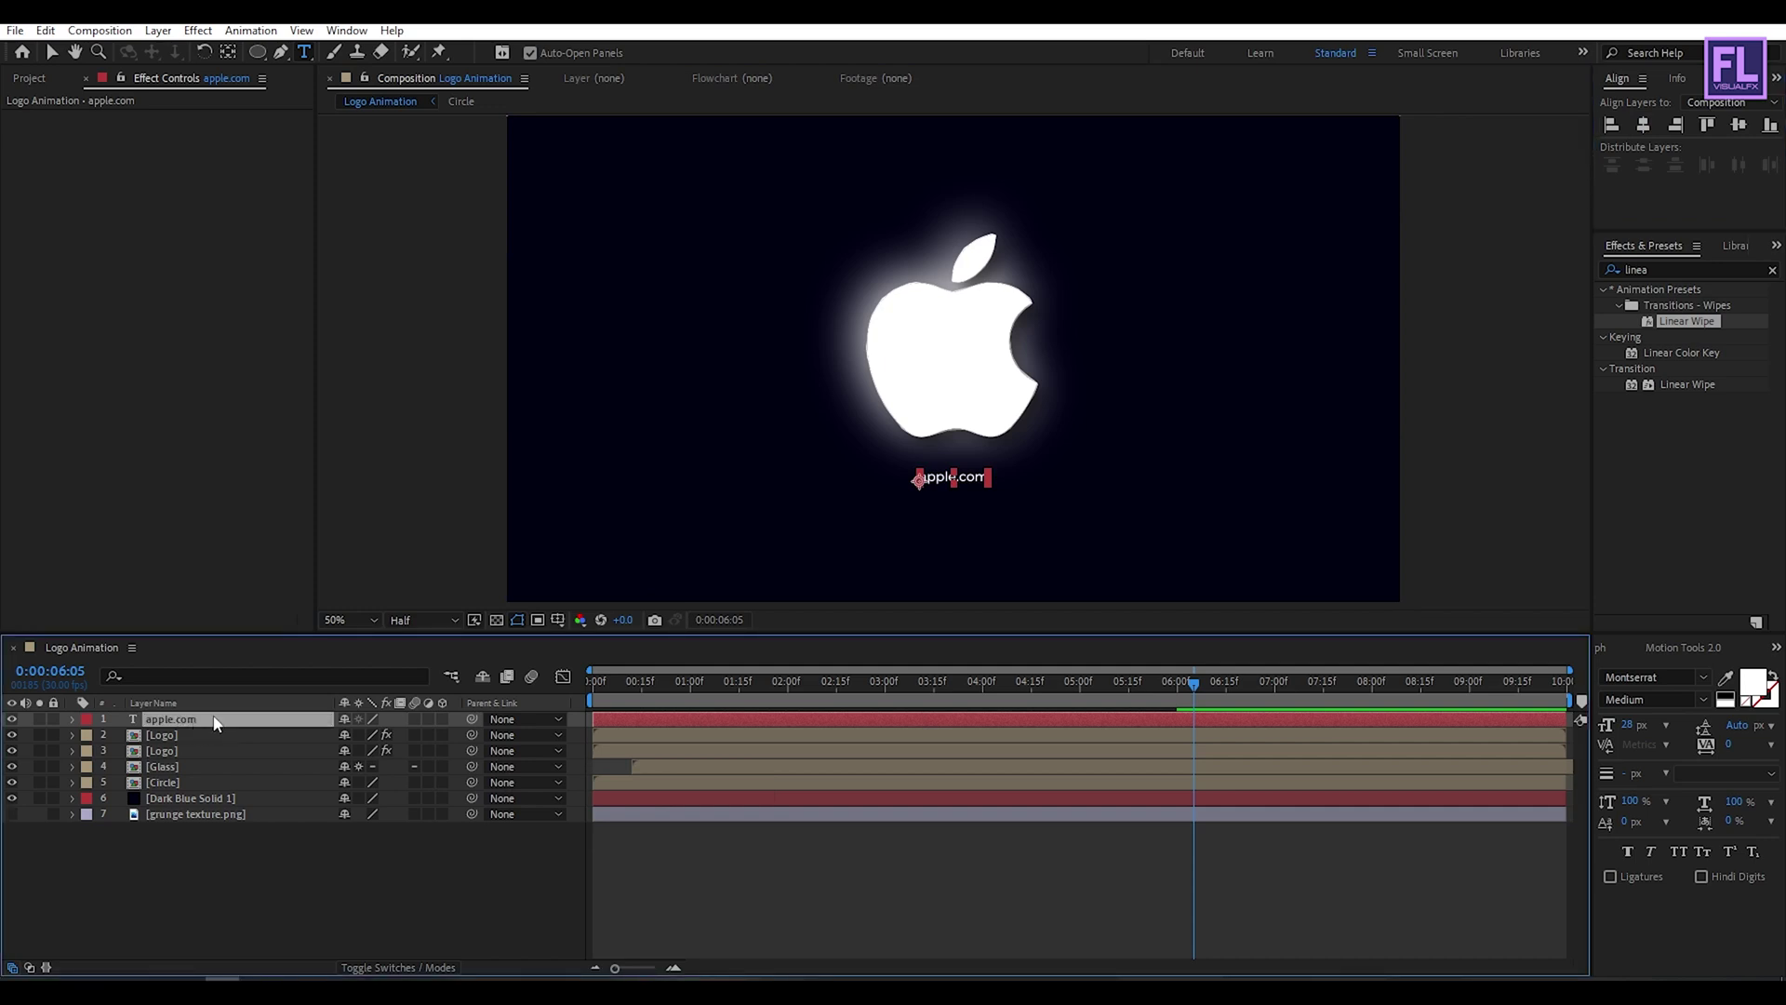
key(p)
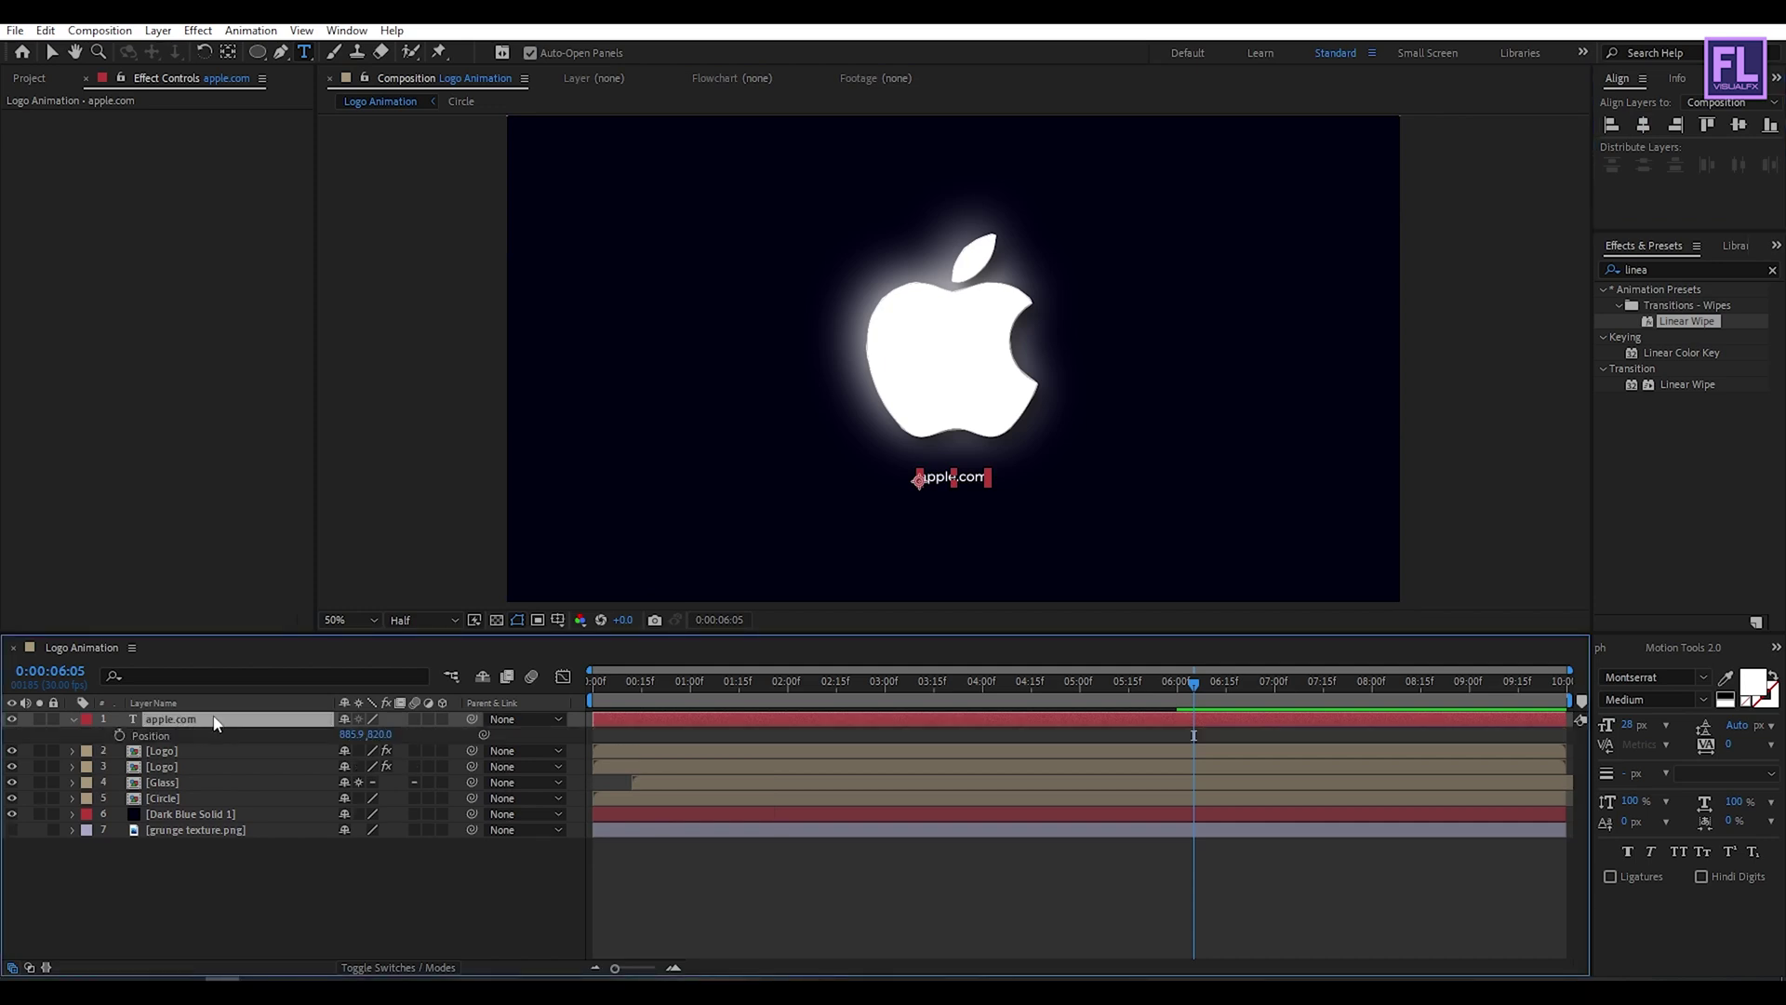
click(119, 736)
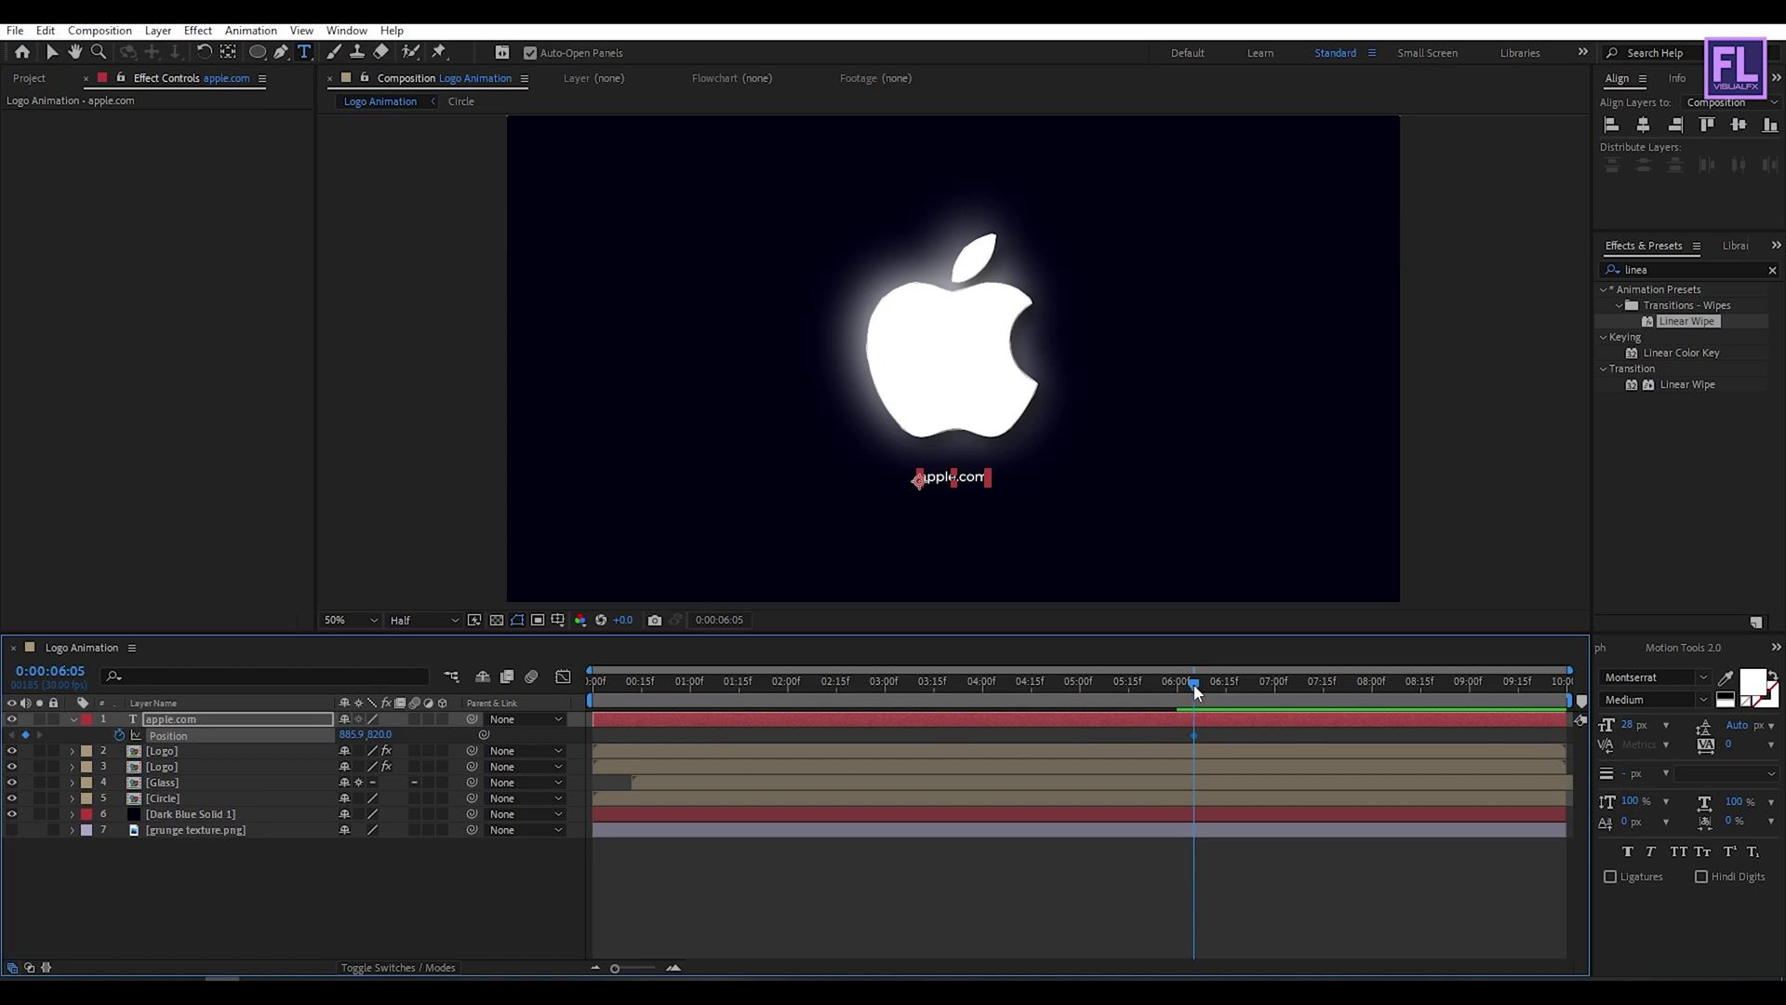
drag(1193, 683, 1135, 686)
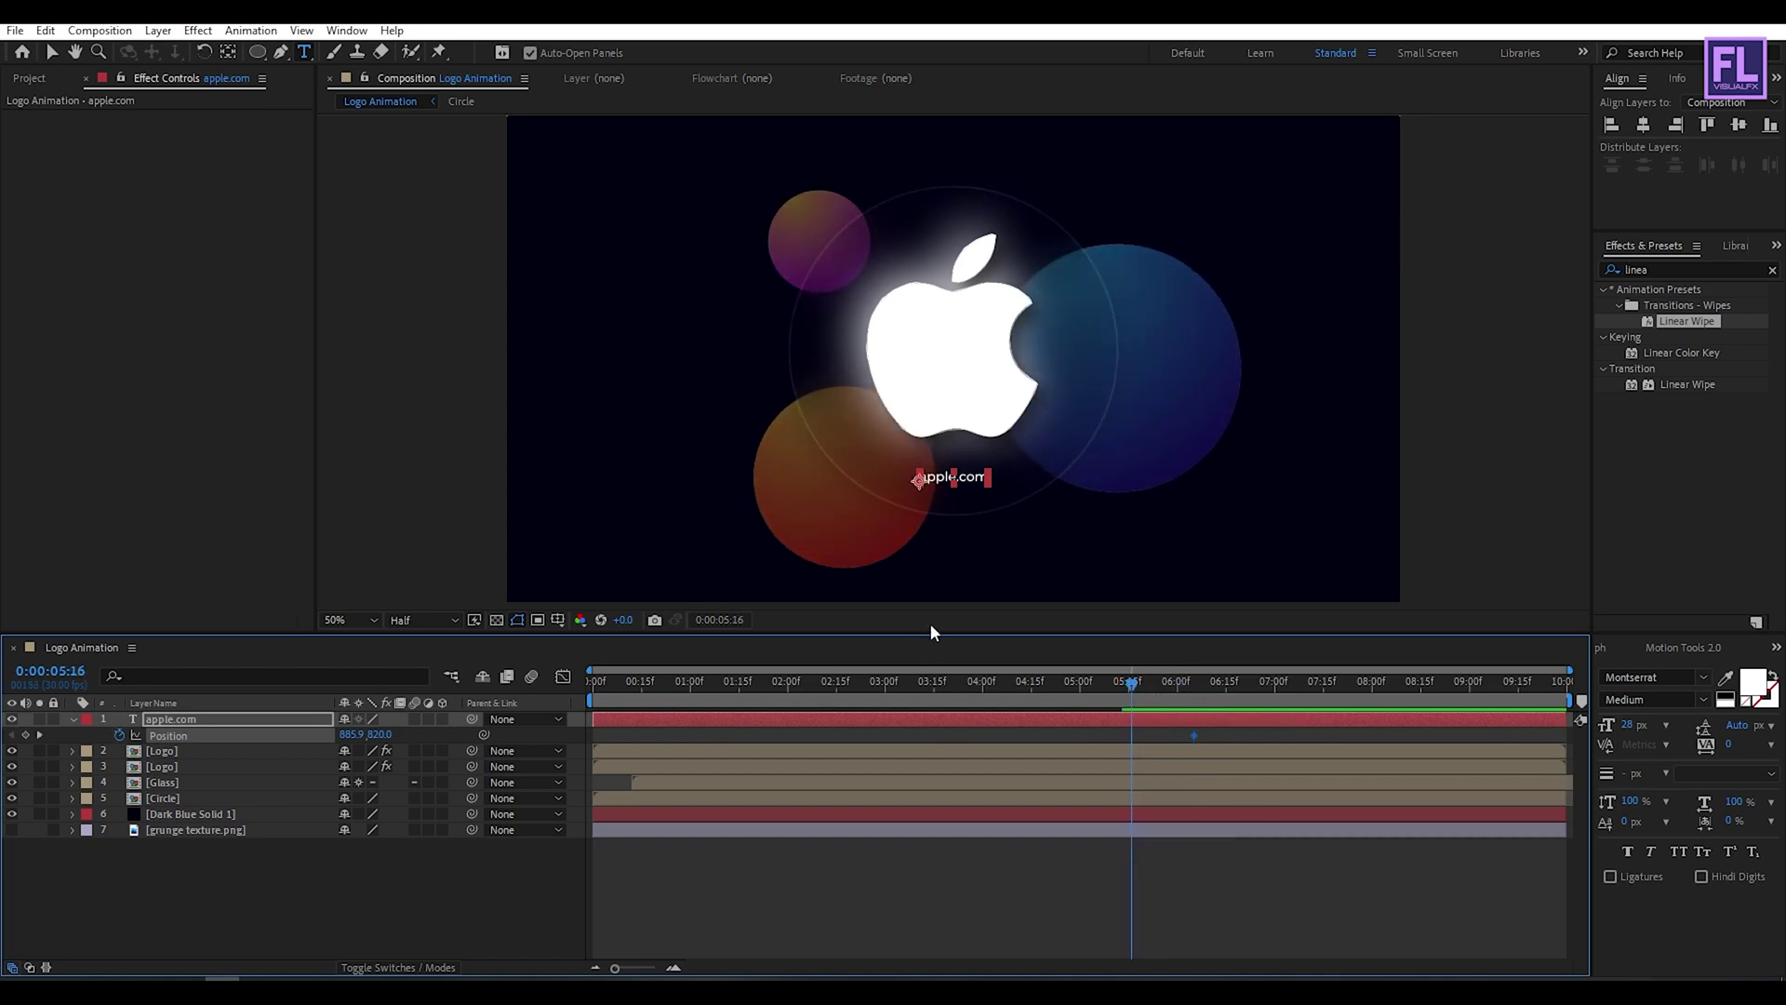
key(v)
drag(974, 484, 977, 532)
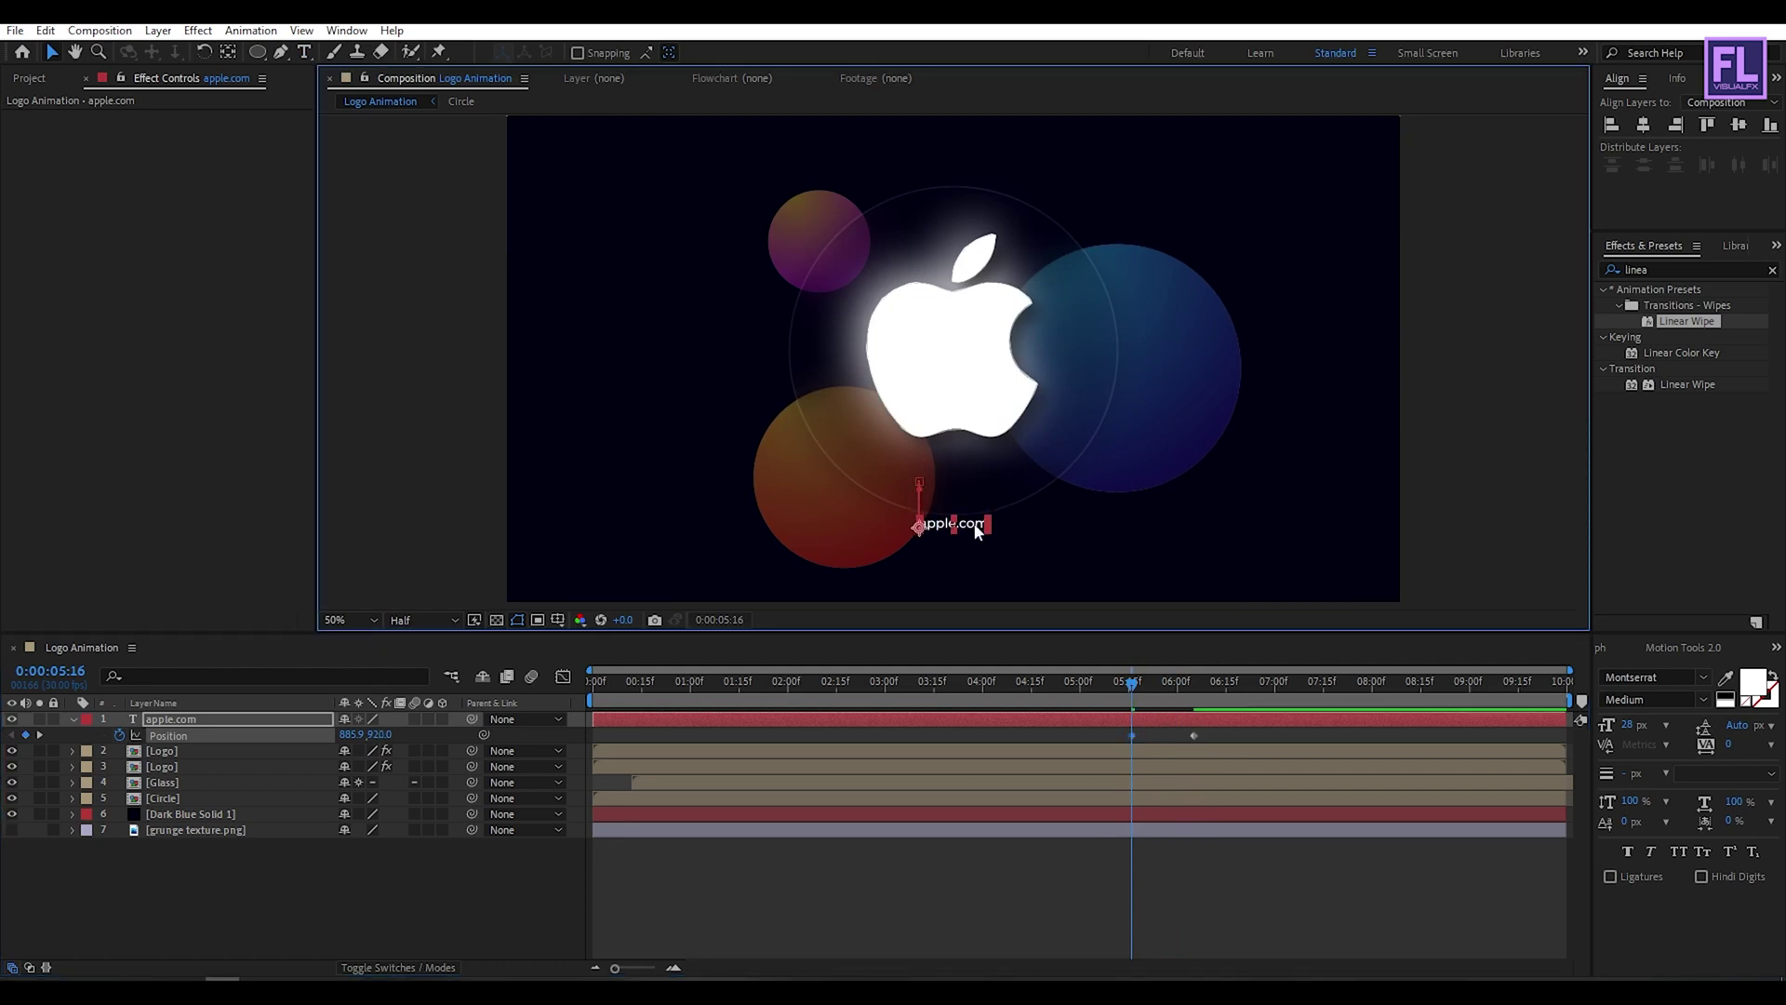
Keyframe the apple.com text's Opacity at 0% at 0:00:05:16 and 100% at 0:00:06:04.
click(204, 719)
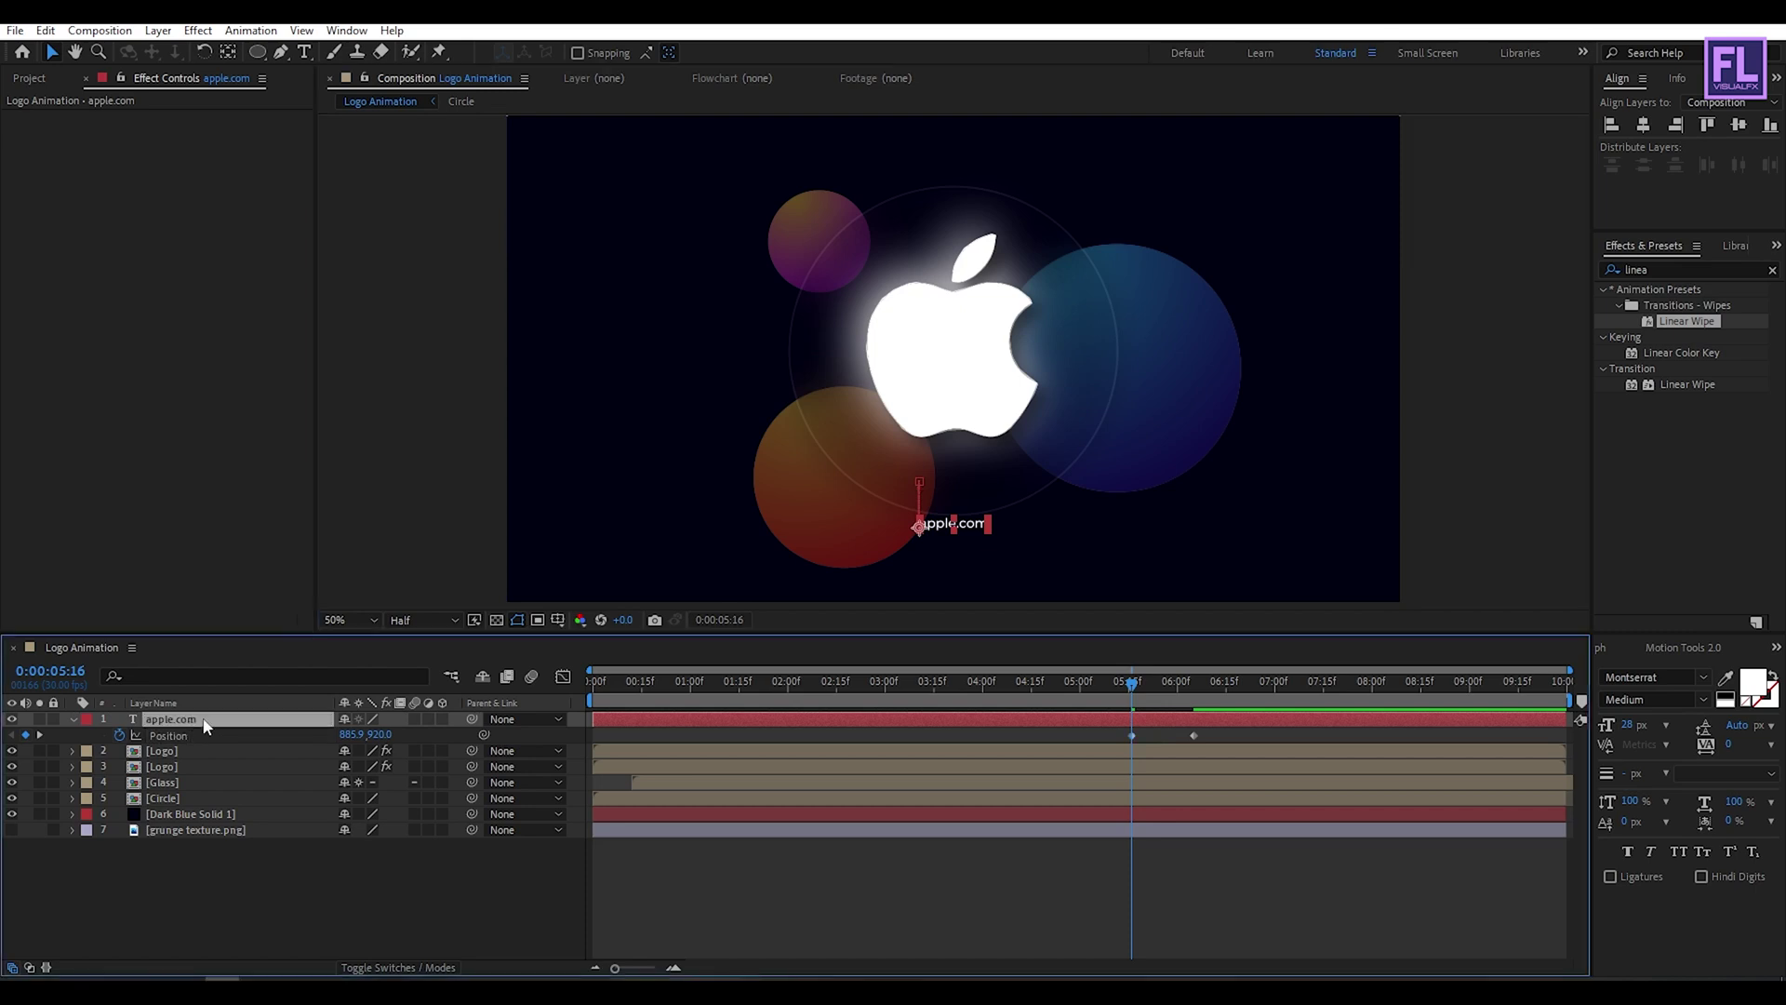
key(t)
click(120, 735)
drag(348, 735, 312, 733)
drag(1132, 683, 1193, 689)
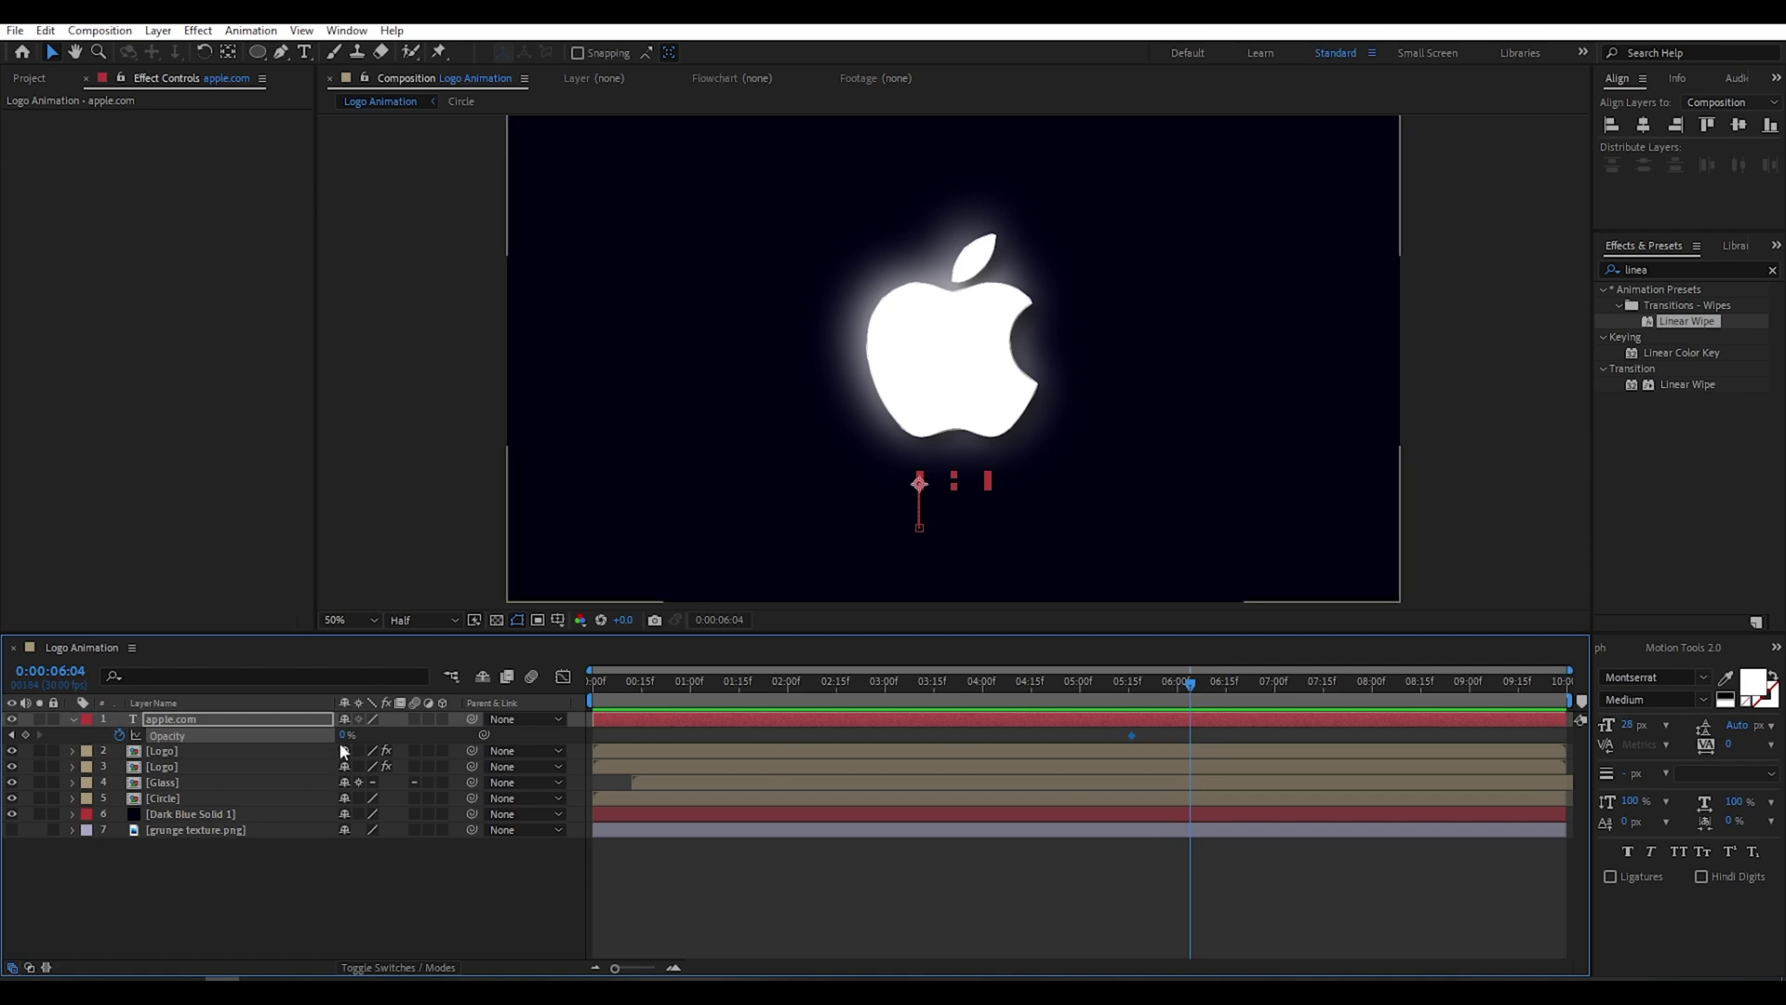
drag(352, 734, 538, 729)
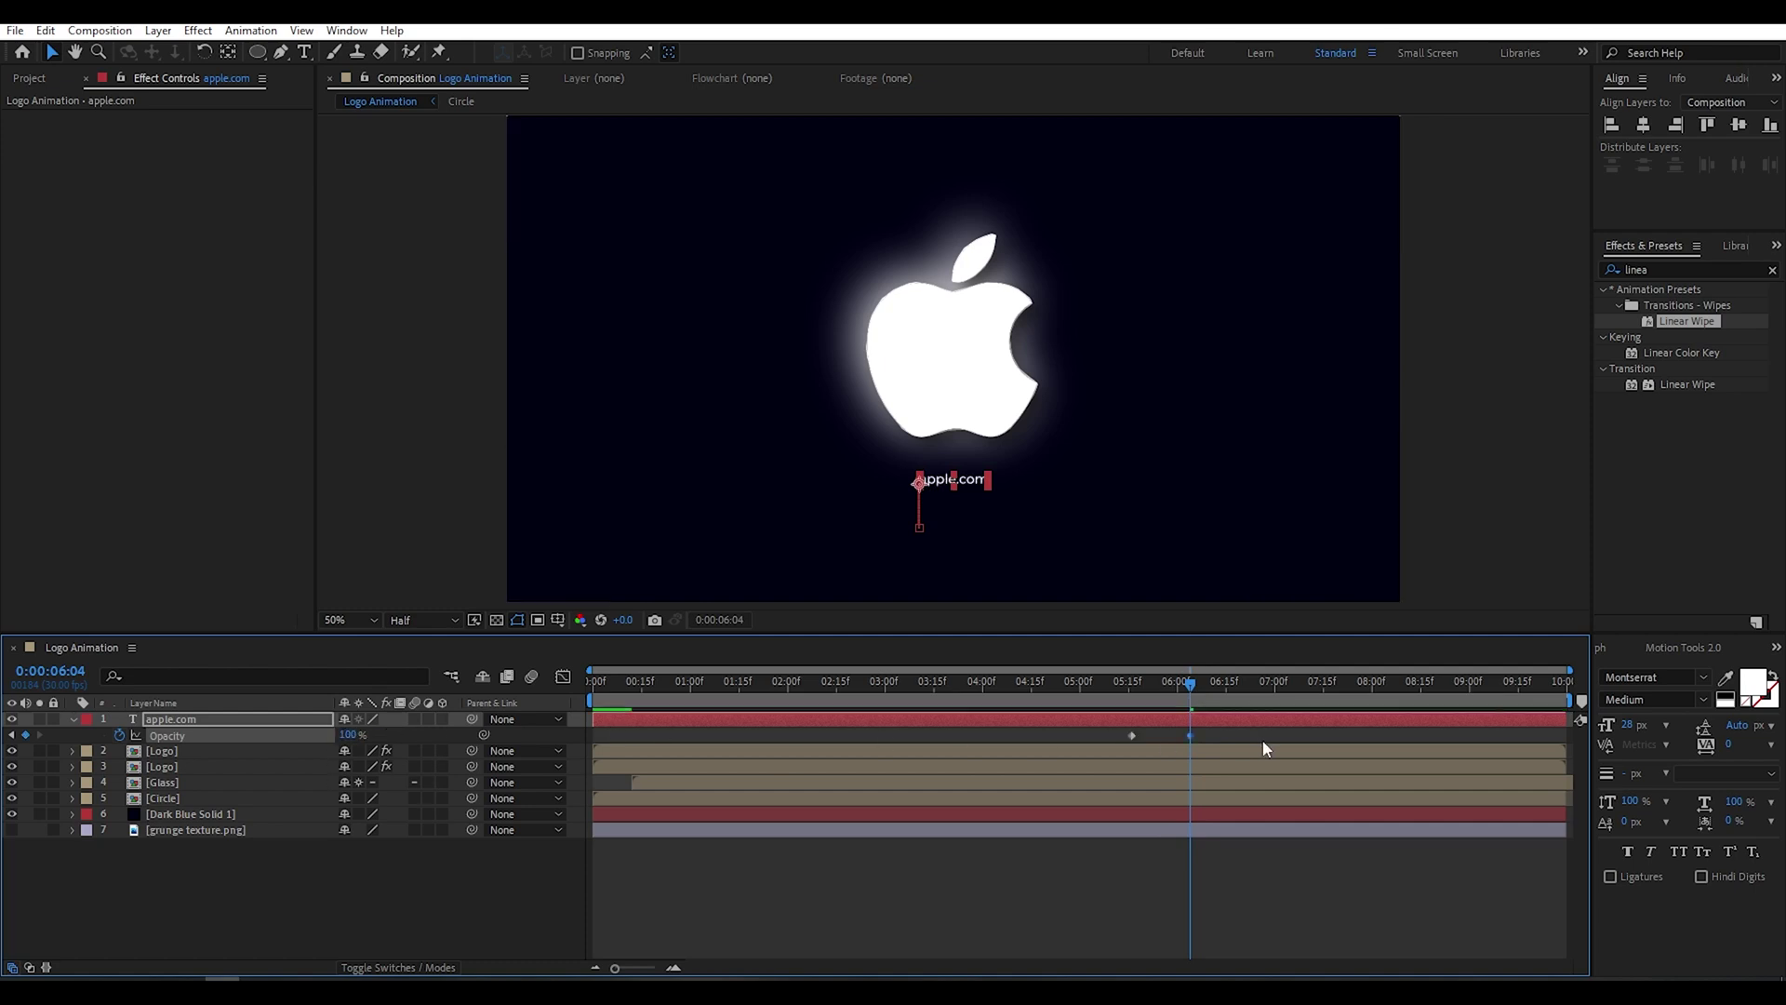
Align the text's last Opacity keyframe with its last Position keyframe and apply Easy Ease to all its keyframes.
click(1206, 717)
key(shift+p)
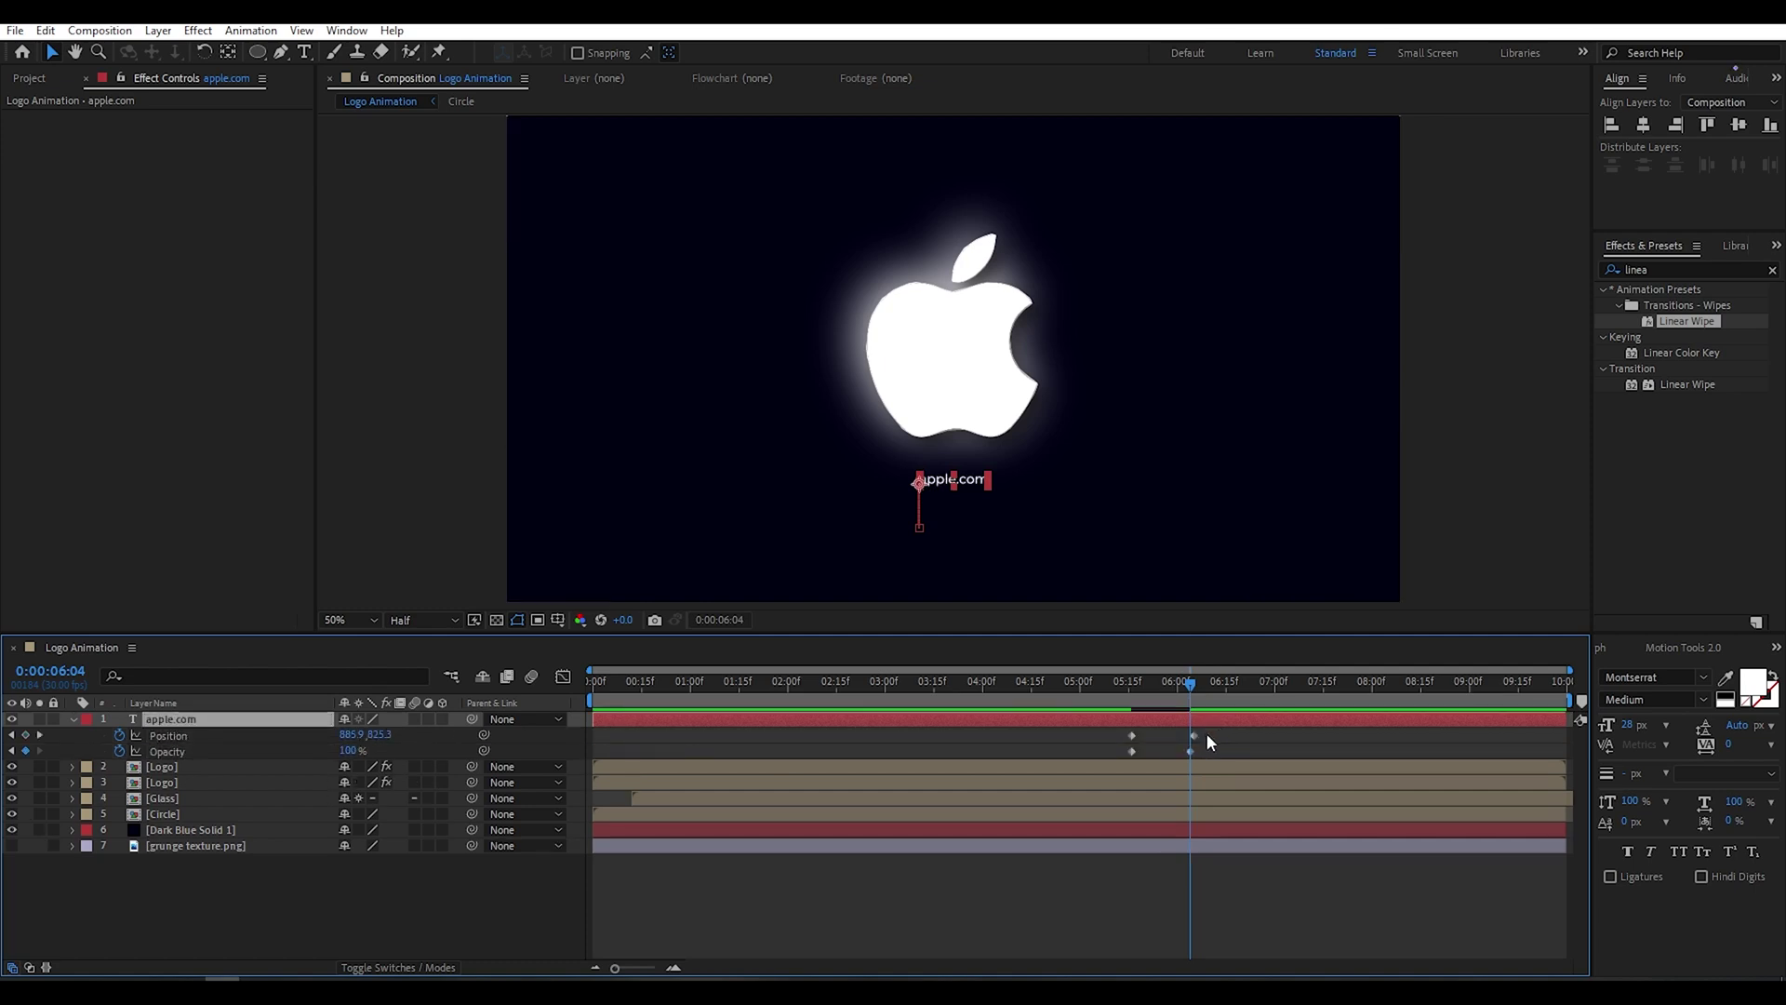
drag(1203, 731, 1076, 761)
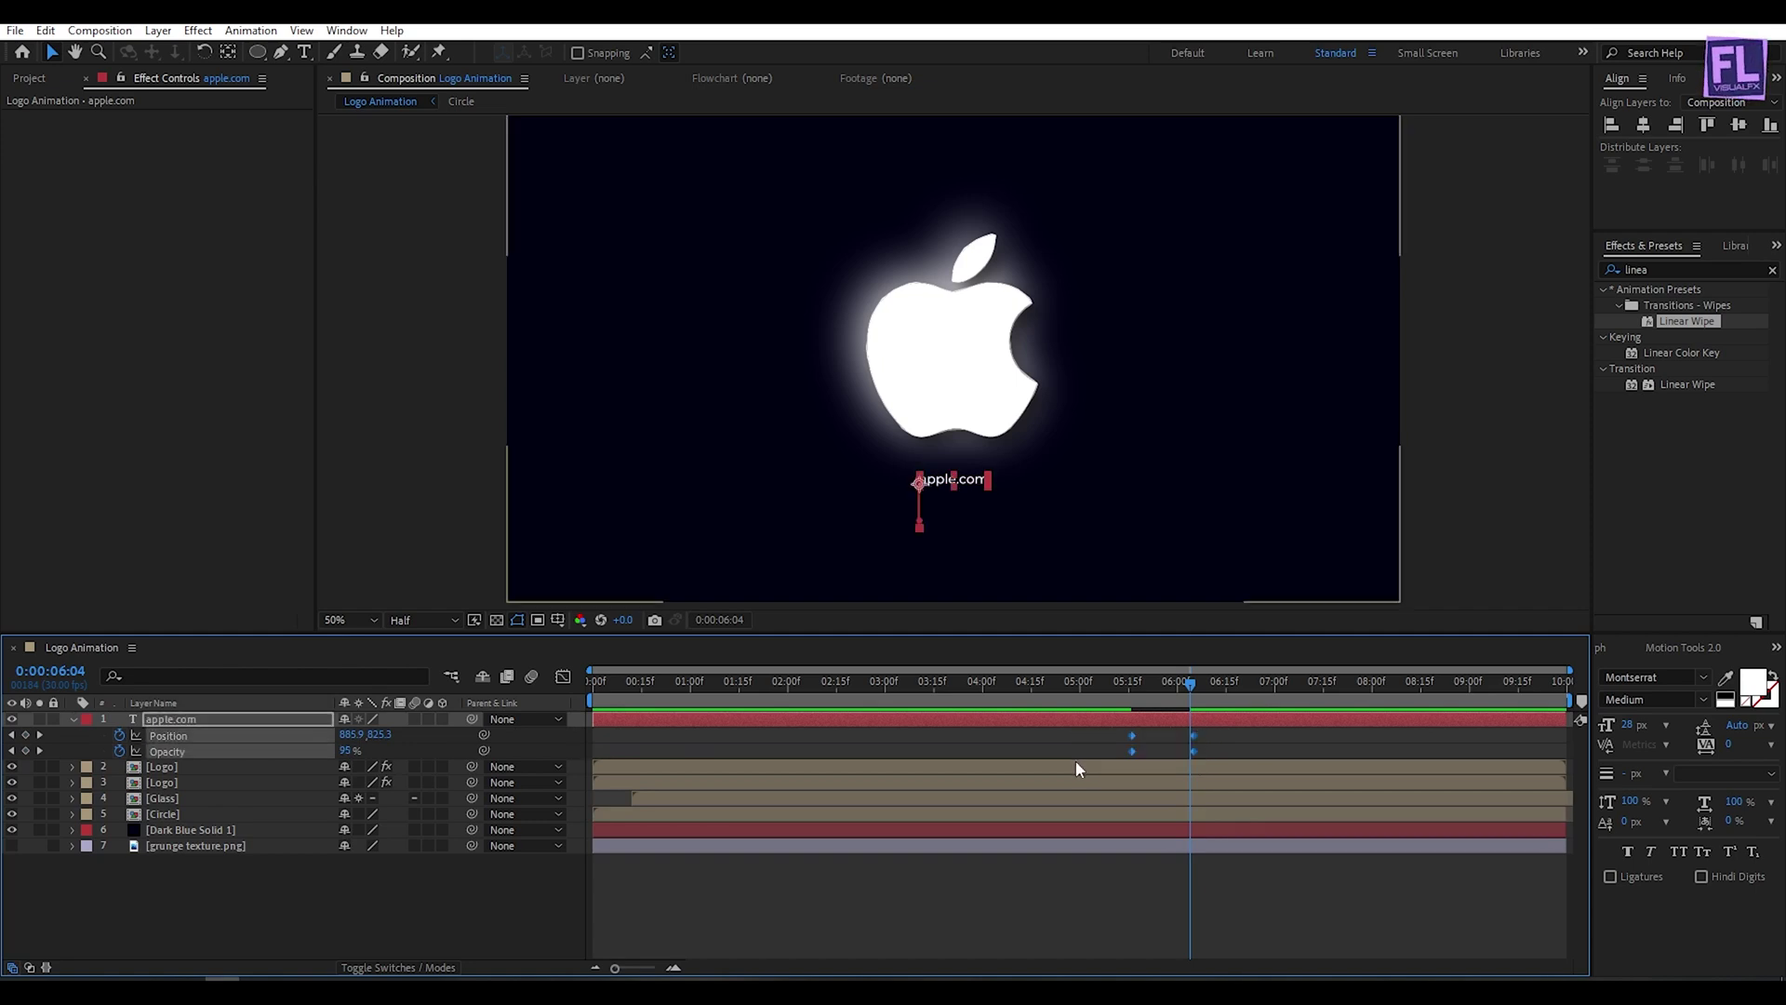
key(F9)
Preview the apple.com text's entrance from 0:00:03:29.
click(1147, 688)
drag(1146, 689, 982, 738)
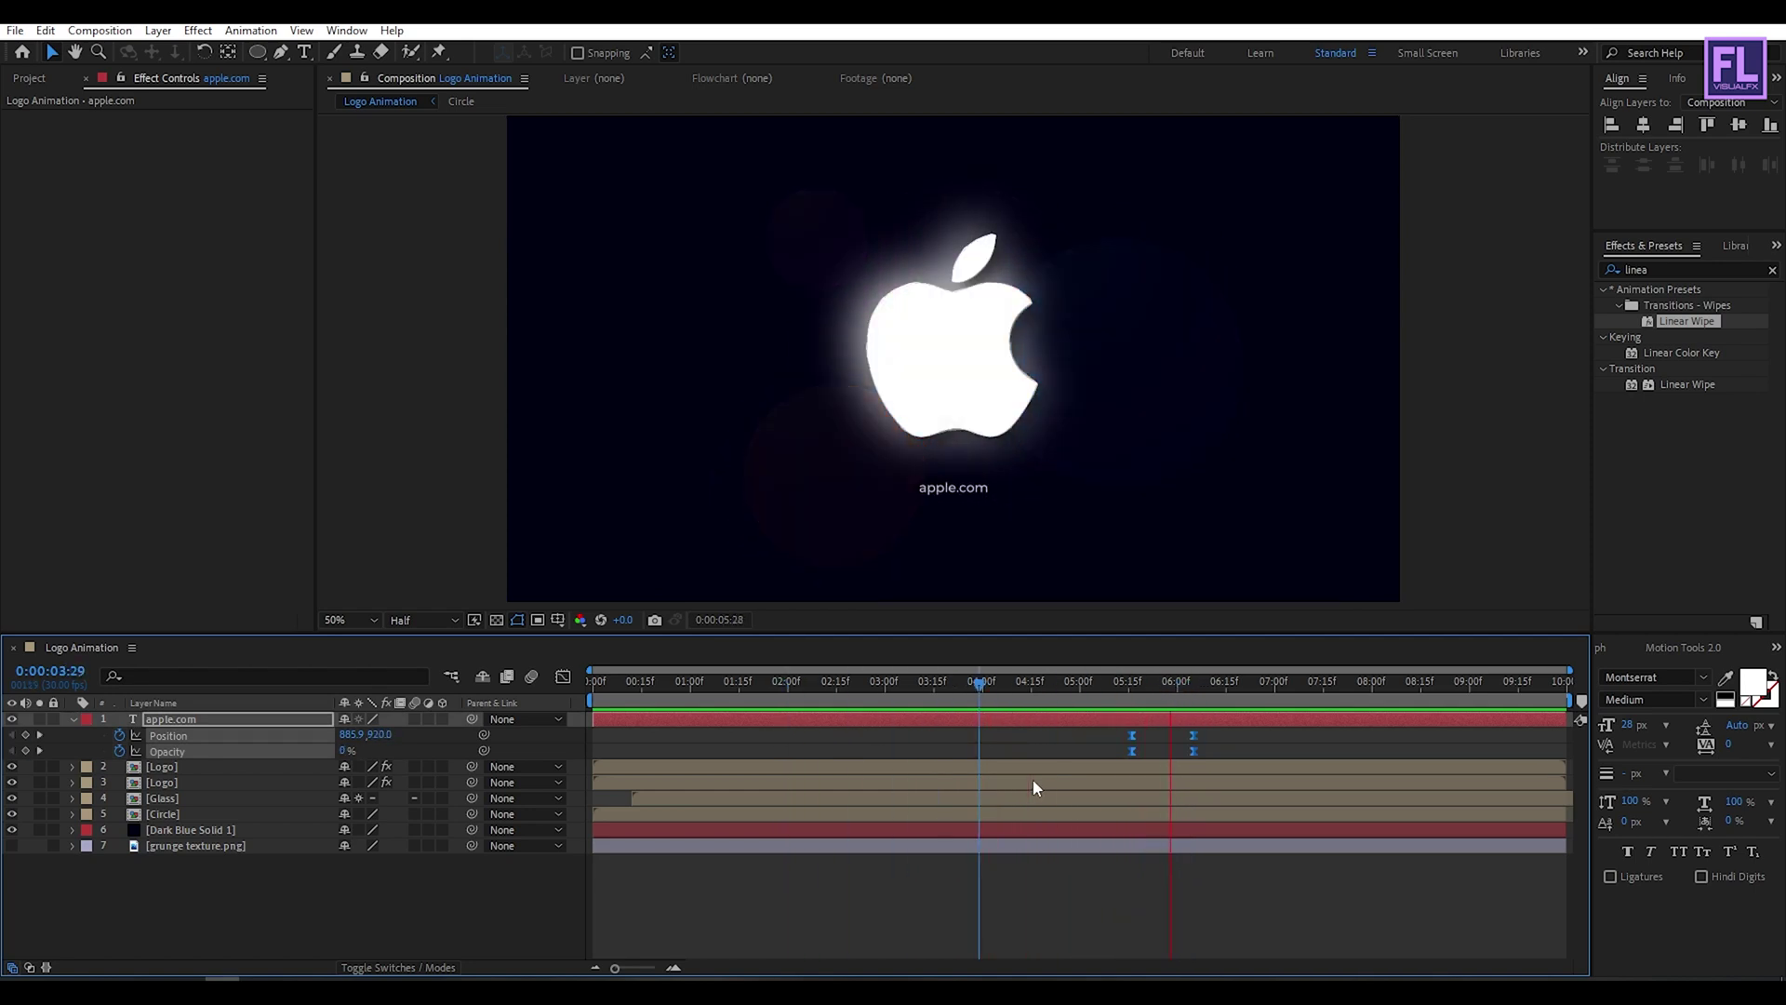
key(space)
Shift the text's keyframes slightly earlier, starting Opacity just after Position and ending both at the same frame.
drag(1214, 732, 1155, 729)
click(1133, 751)
key(space)
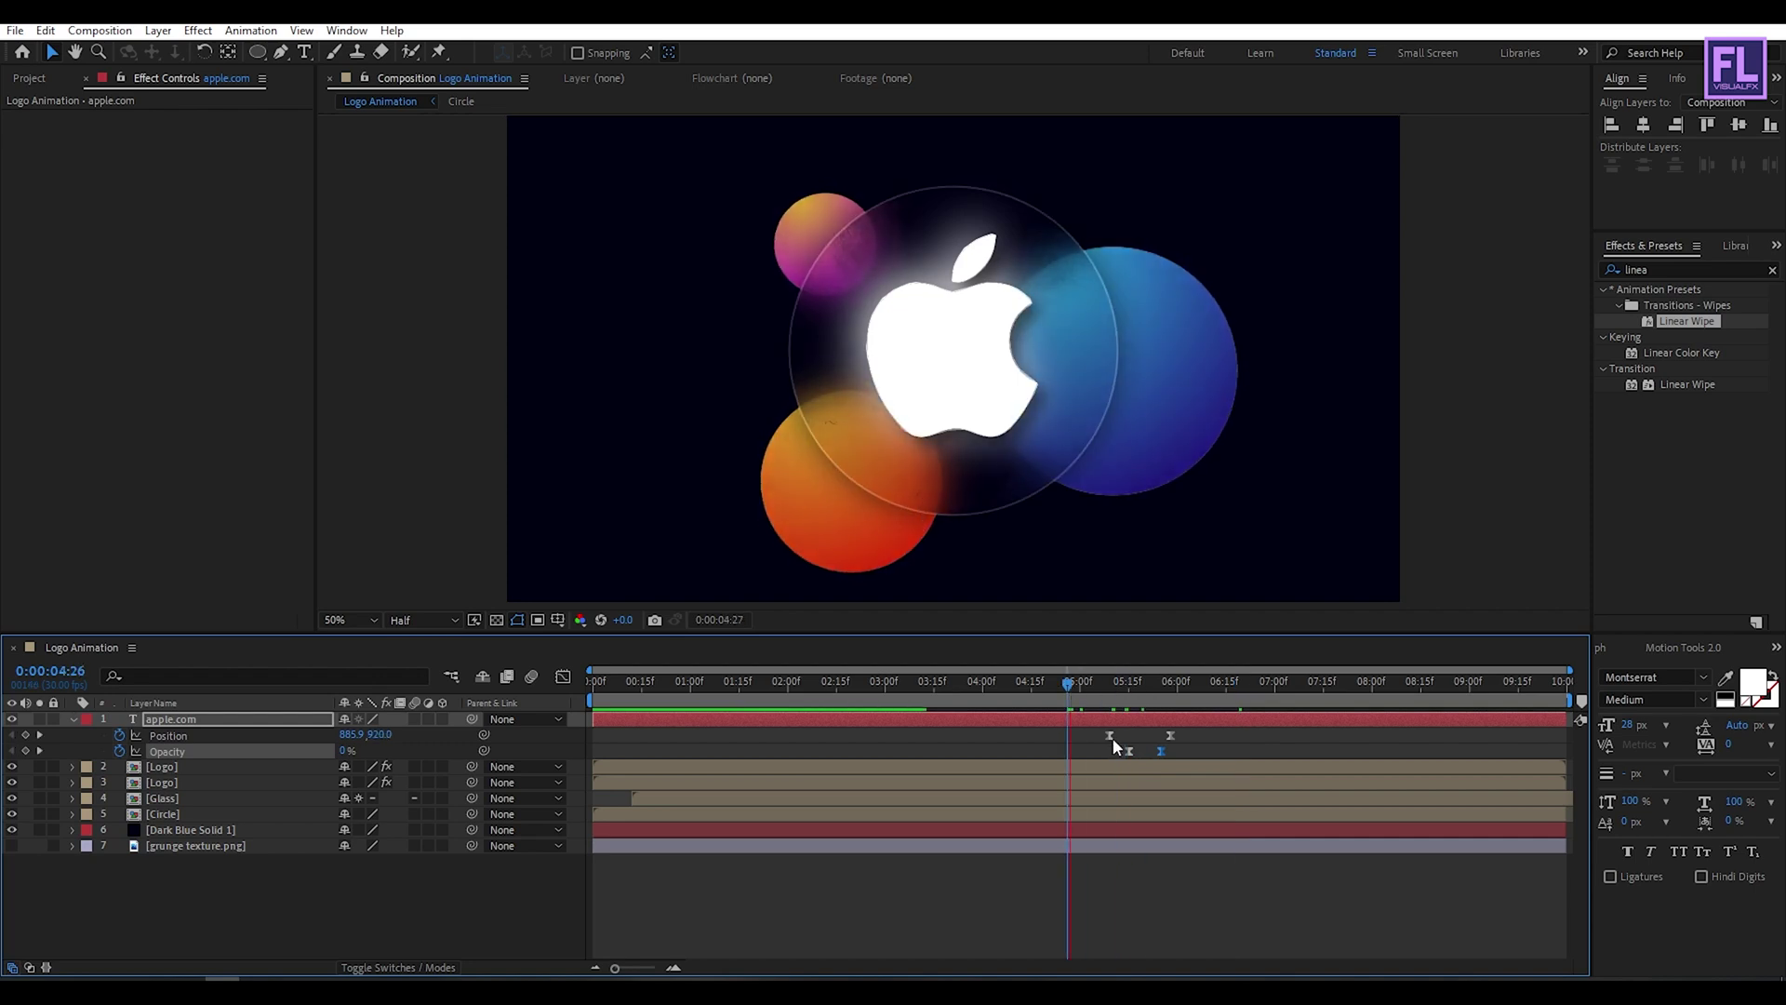
mouse_move(1187, 685)
mouse_down()
mouse_move(1109, 684)
mouse_move(1163, 685)
mouse_up()
drag(1165, 753, 1169, 751)
End the work area at 0:00:06:08 and set the preview resolution to Full.
drag(1164, 684, 1204, 707)
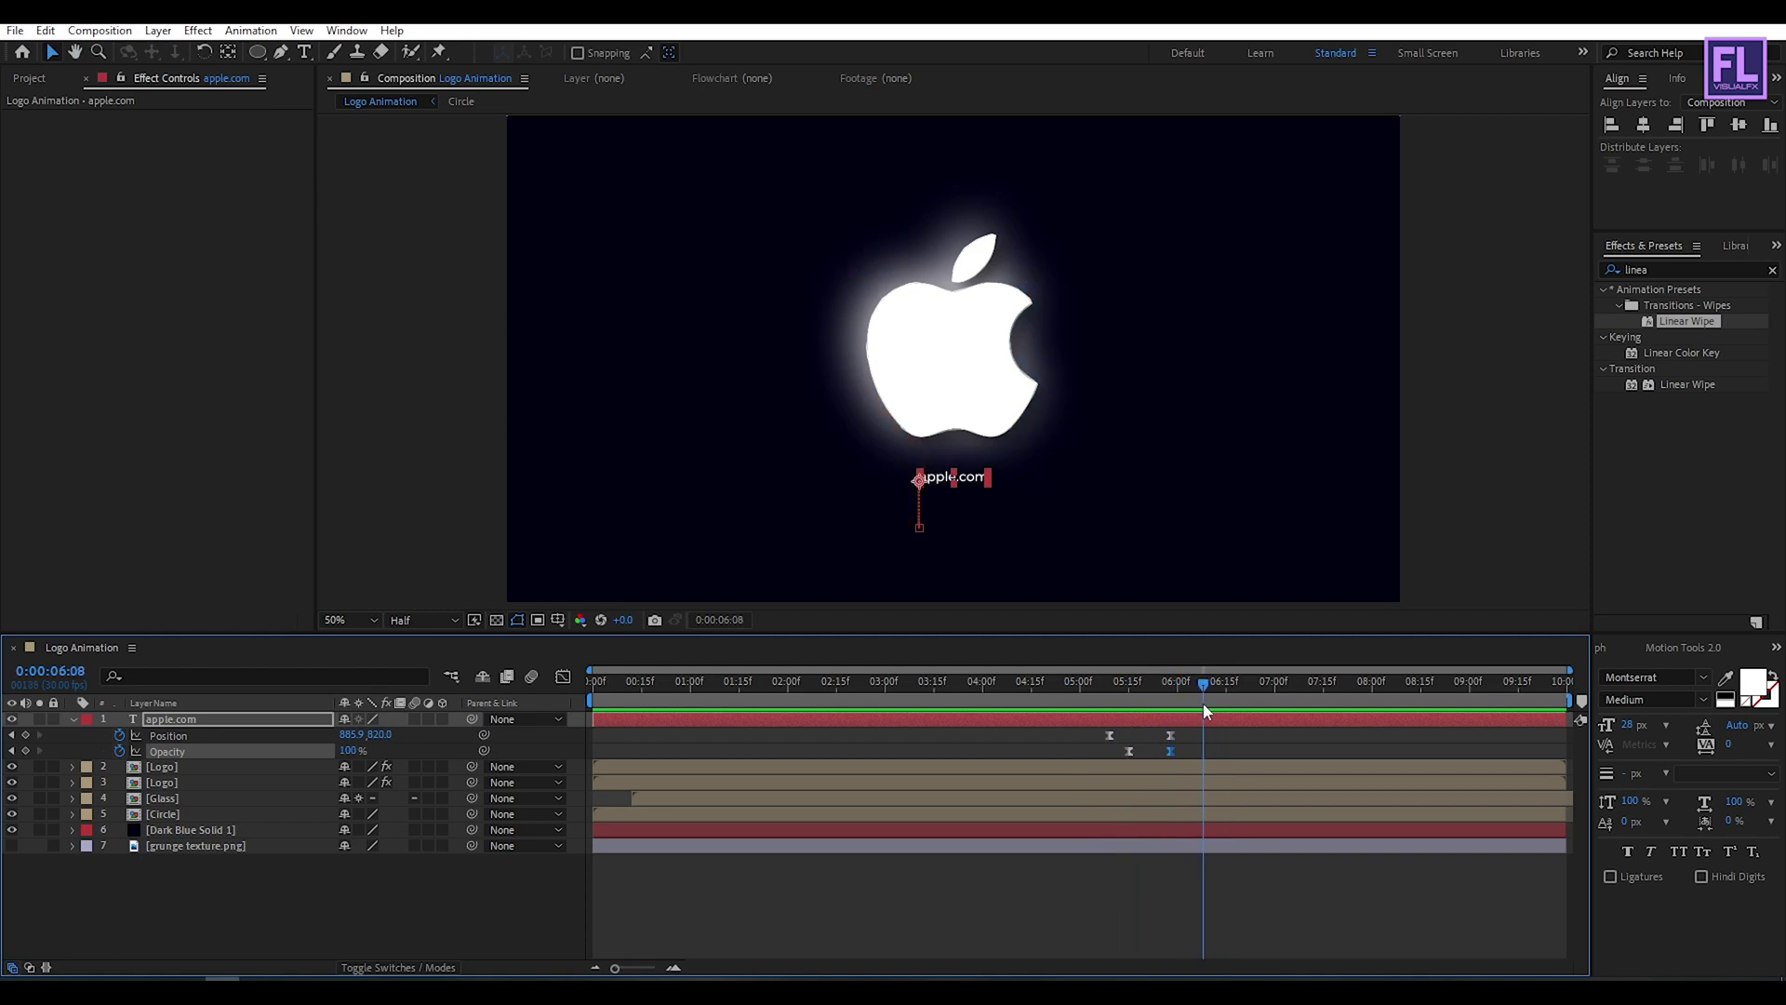
key(n)
click(443, 619)
click(443, 655)
Maximize the composition view, fit the frame to it and play the finished animation from the beginning.
drag(1190, 689, 459, 696)
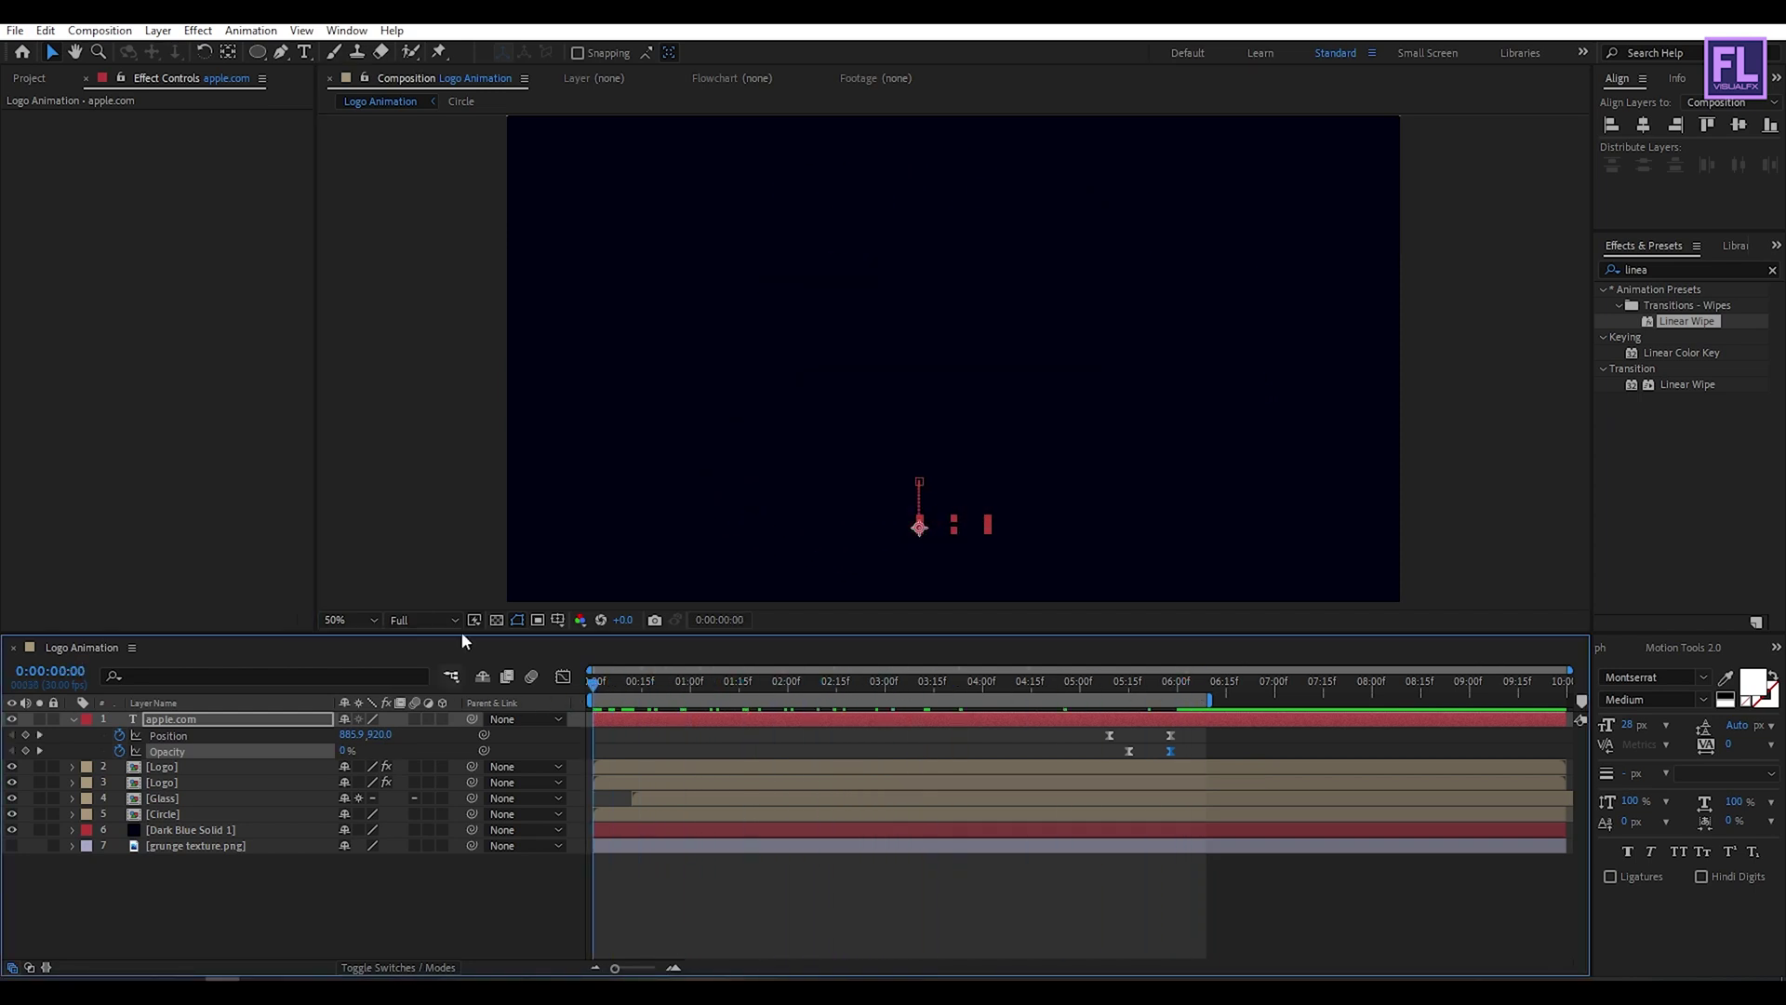
click(421, 471)
key(grave)
click(30, 965)
click(65, 648)
key(space)
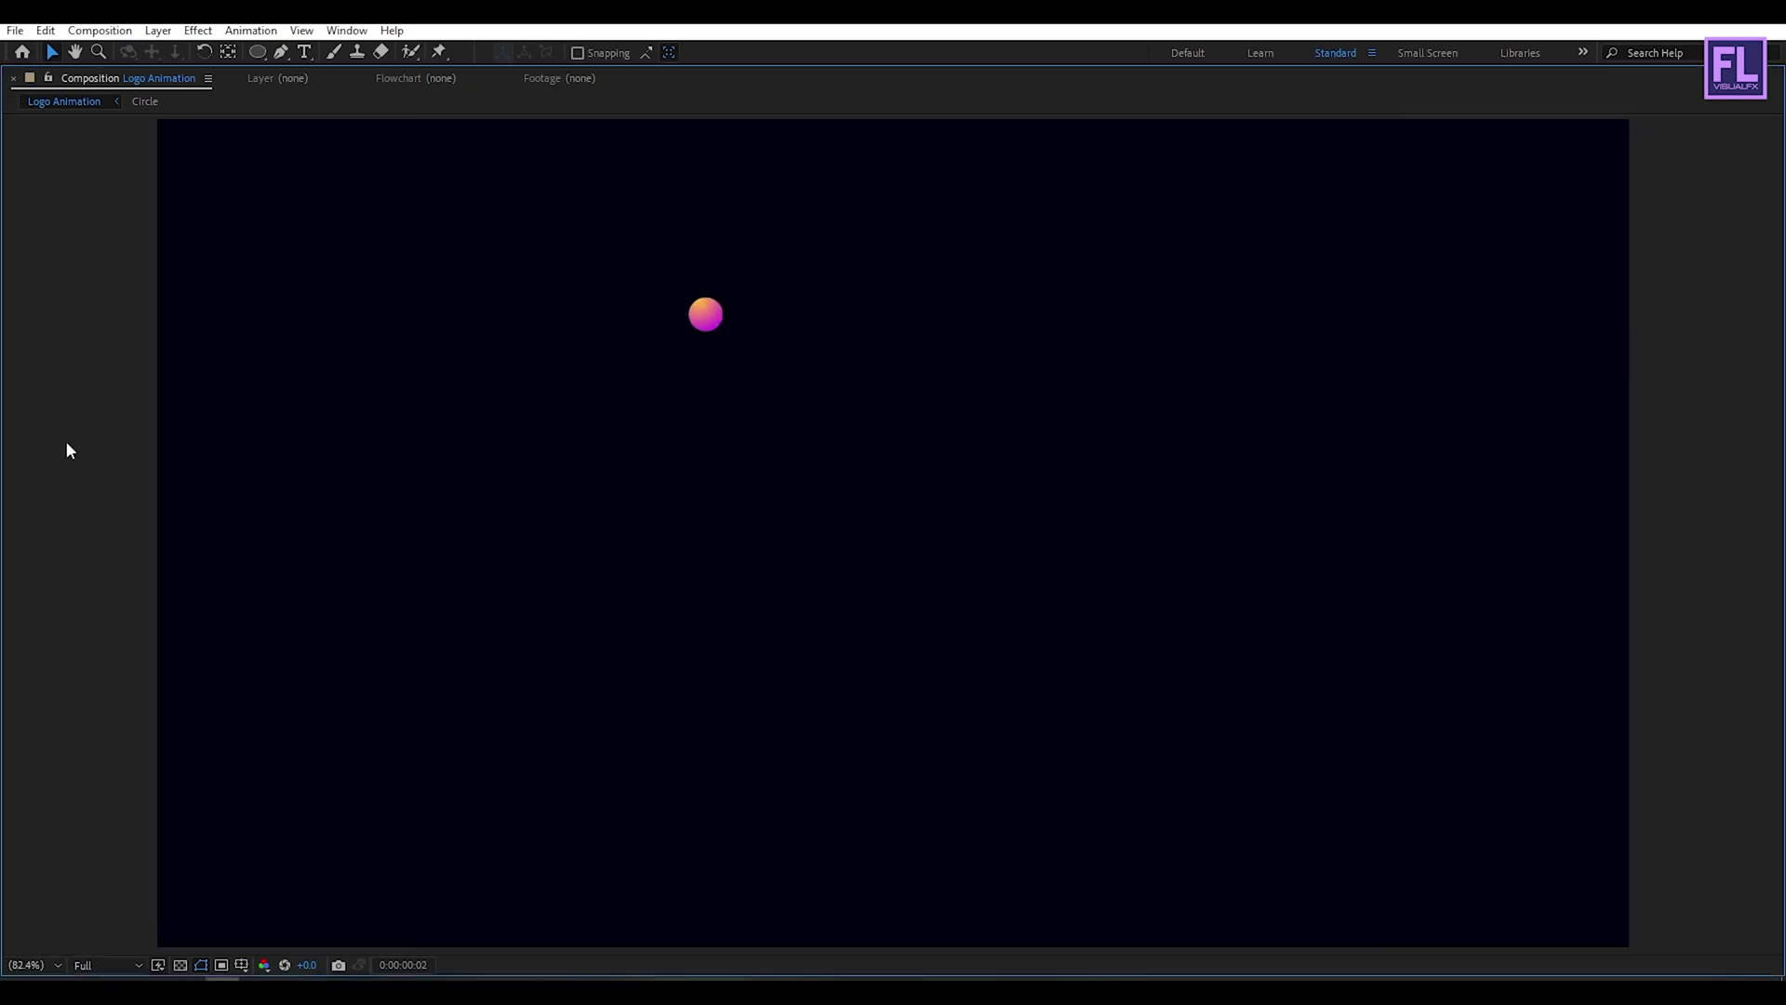